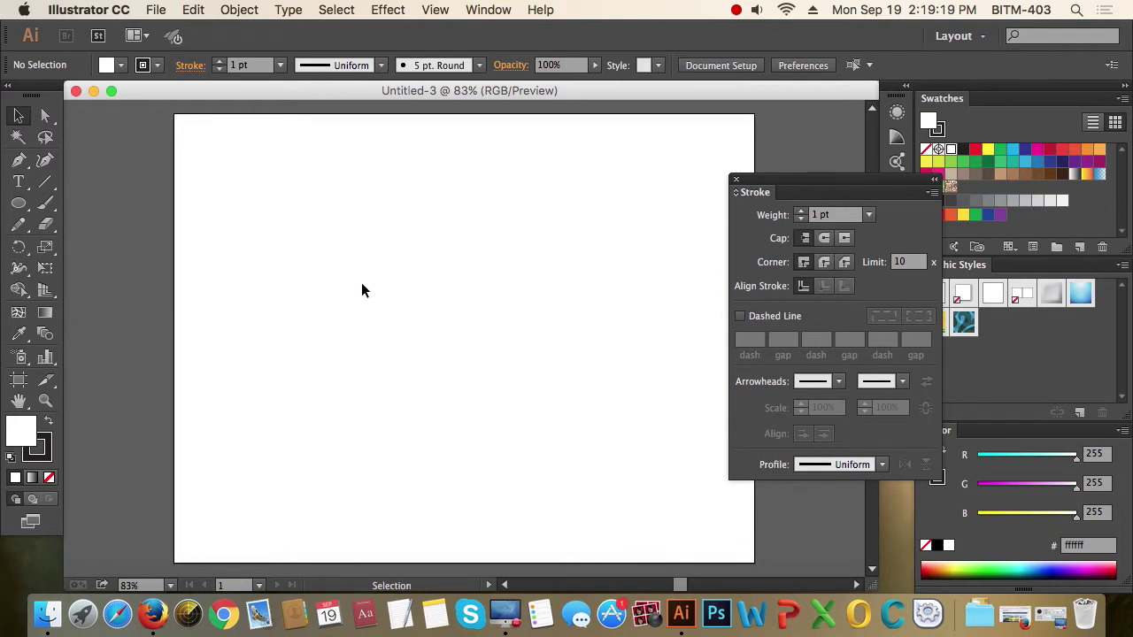
- Draw a wide rectangle in the upper middle of the artboard and remove its fill
left_click_drag(19, 202, 108, 205)
mouse_move(331, 233)
left_mouse_down()
mouse_move(526, 345)
mouse_move(529, 331)
left_mouse_up()
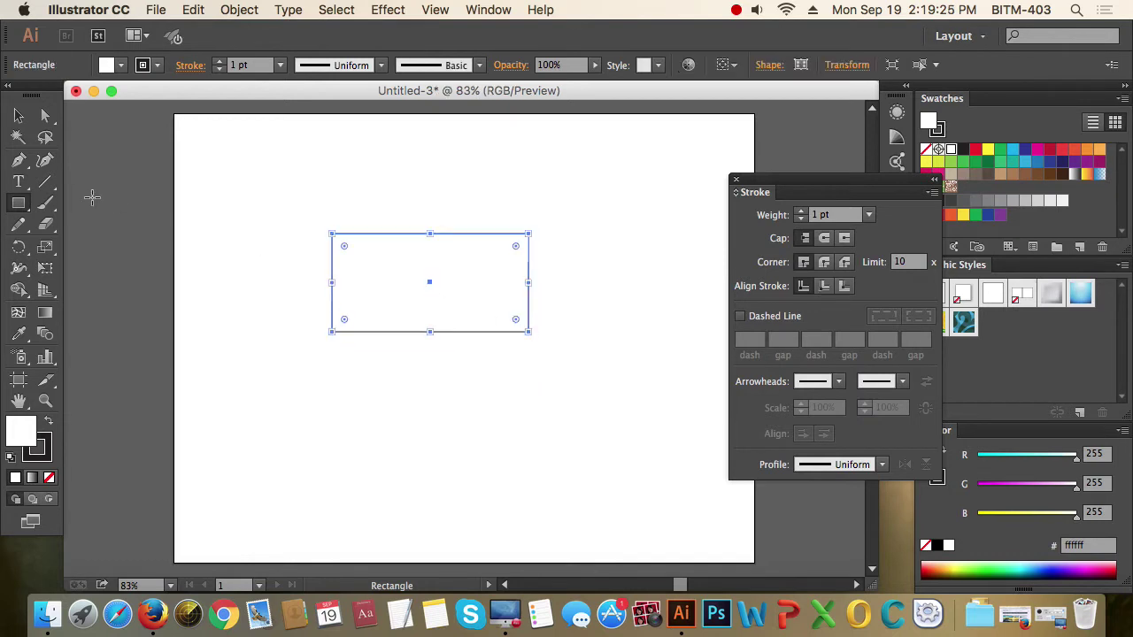
left_click(19, 114)
left_click(49, 478)
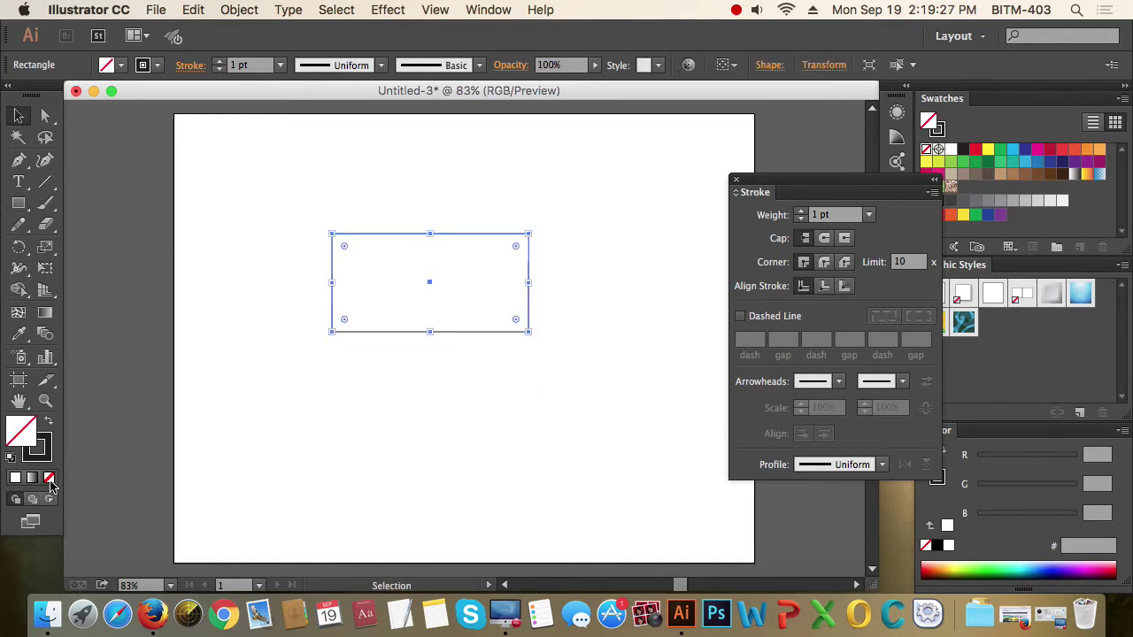
- Draw a straight horizontal line with the Pen tool just above the rectangle, matching the rectangle's width
left_click(19, 160)
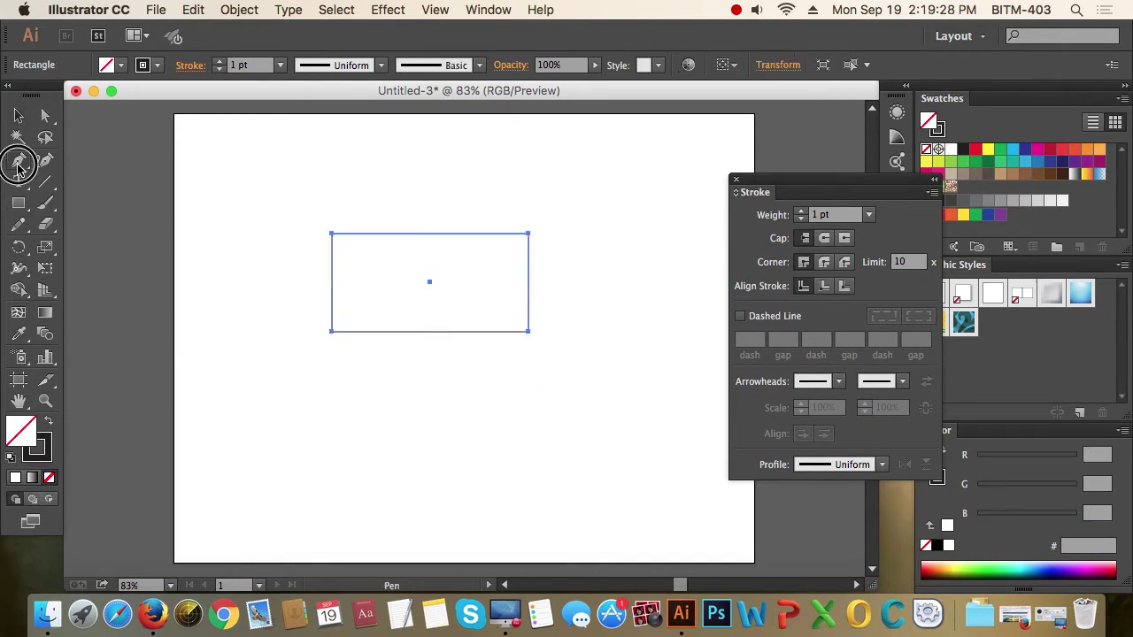
left_click(331, 213)
left_click(529, 213)
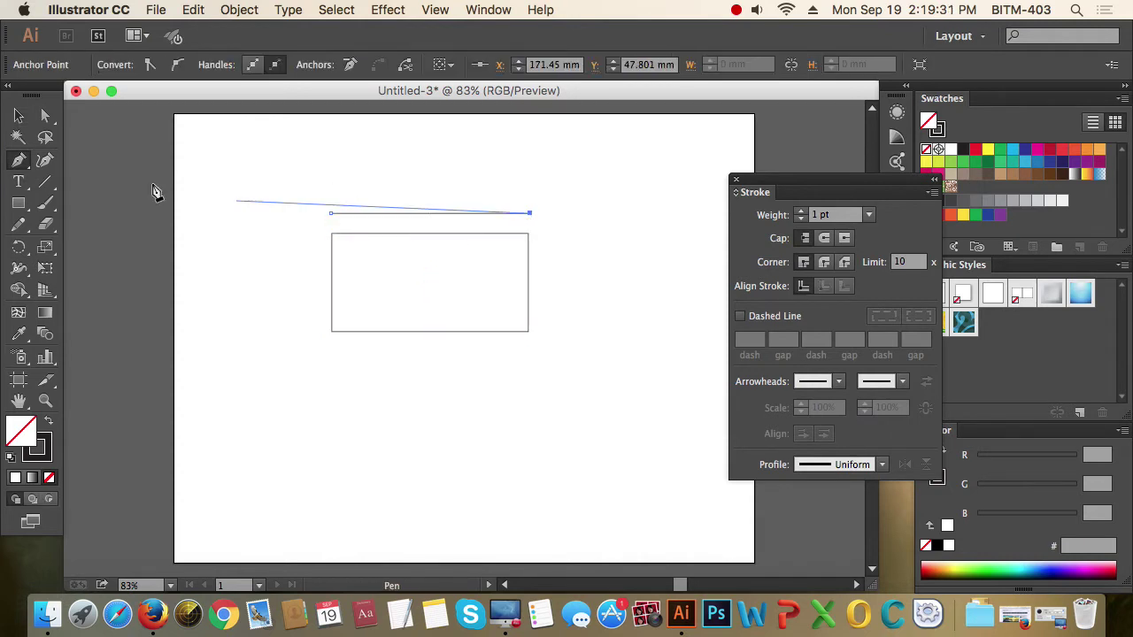
left_click(19, 114)
left_click(342, 144)
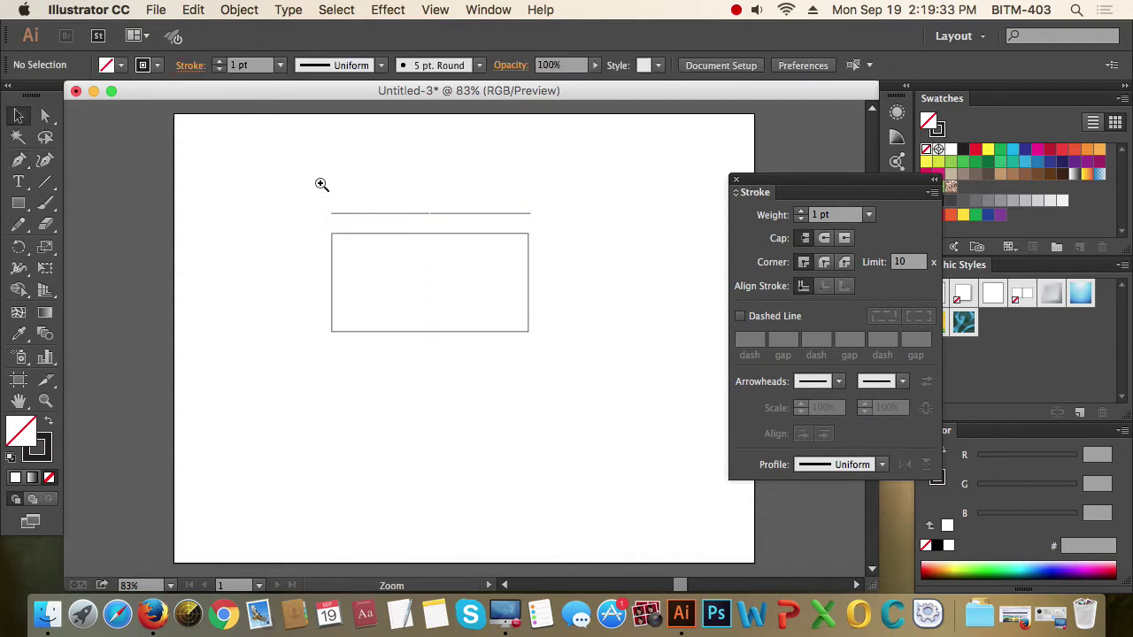
- Move the rectangle slightly up, closer to the line above it
left_click_drag(311, 178, 607, 322)
left_click_drag(334, 198, 303, 191)
left_click(643, 237)
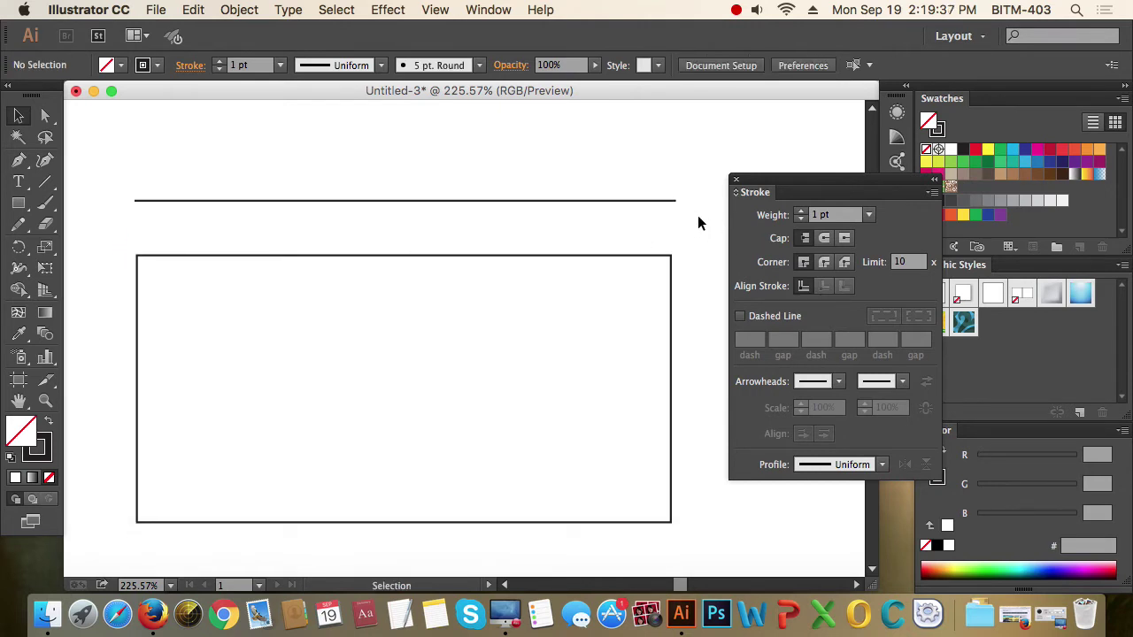
left_click(342, 202)
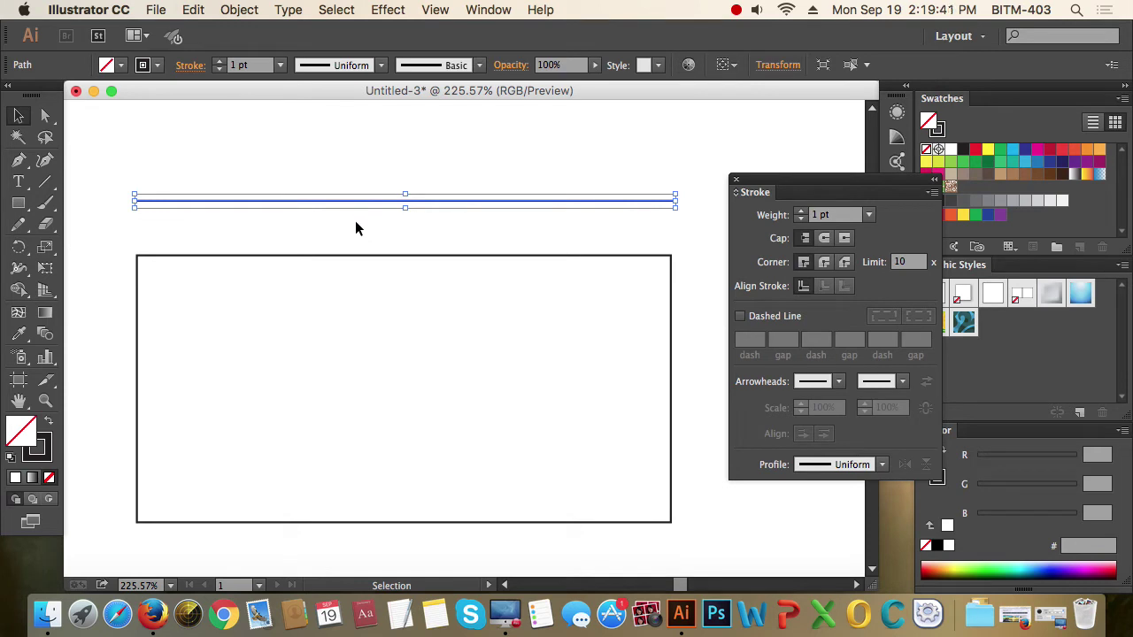
left_click_drag(124, 277, 173, 304)
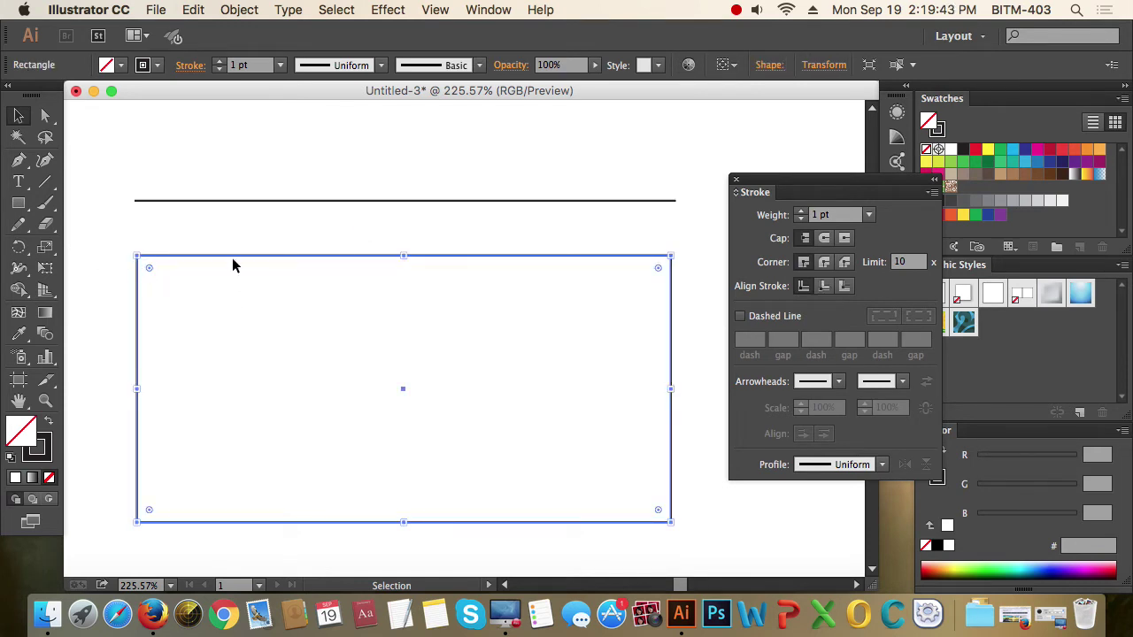
left_click(118, 315)
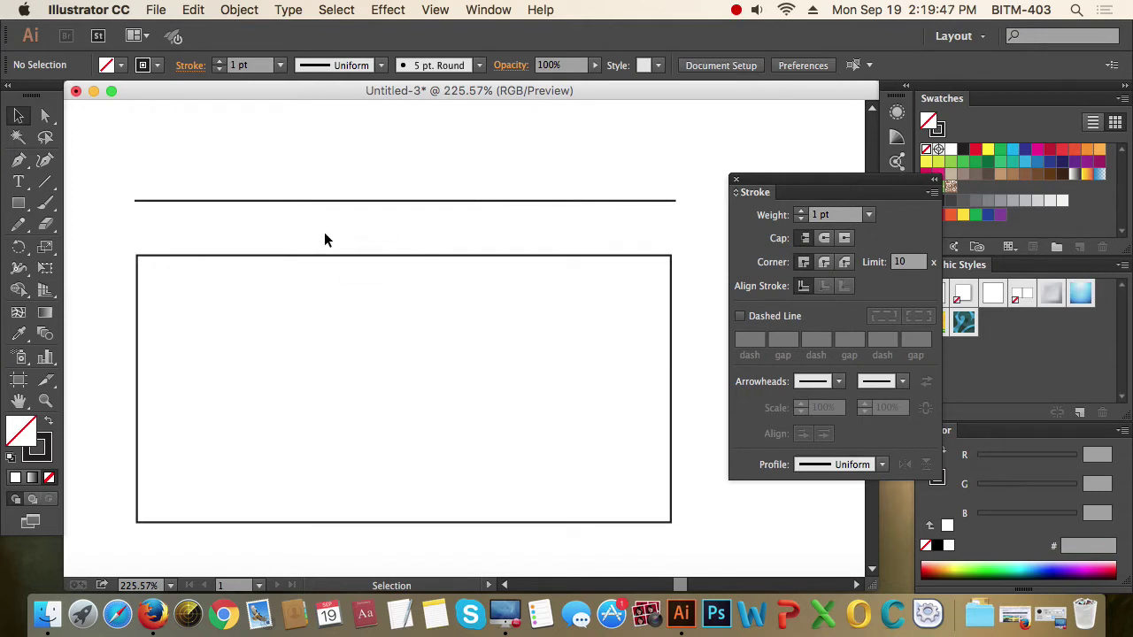
left_click_drag(324, 239, 366, 240)
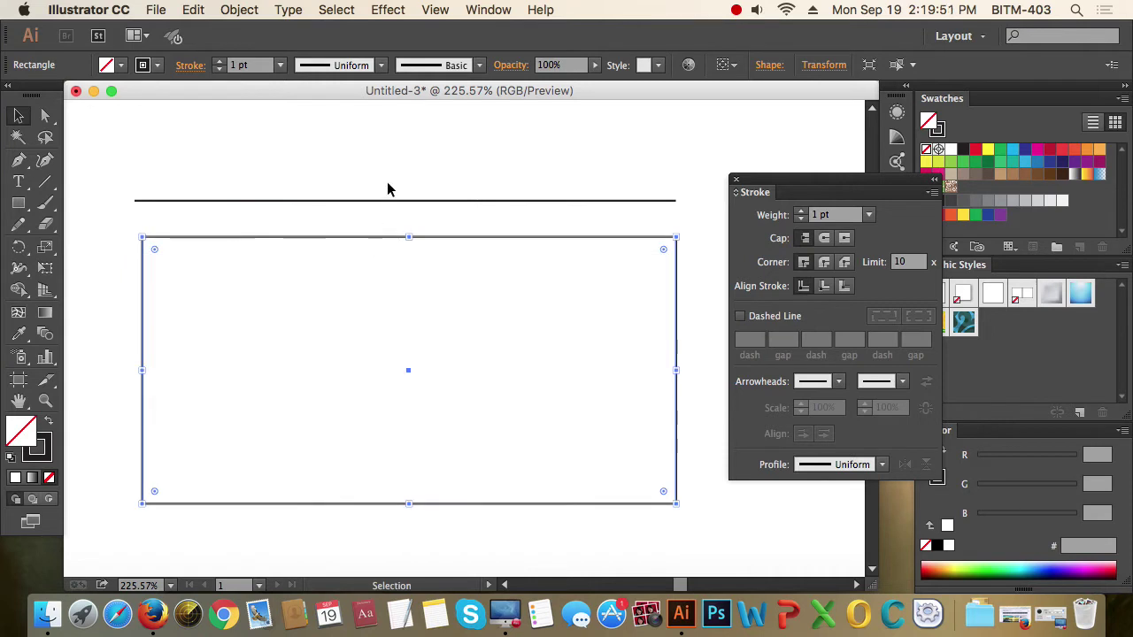
left_click(386, 187)
- Select the line and the rectangle together and raise their stroke weight to 9 pt
left_click_drag(205, 180, 259, 272)
left_click_drag(223, 169, 291, 251)
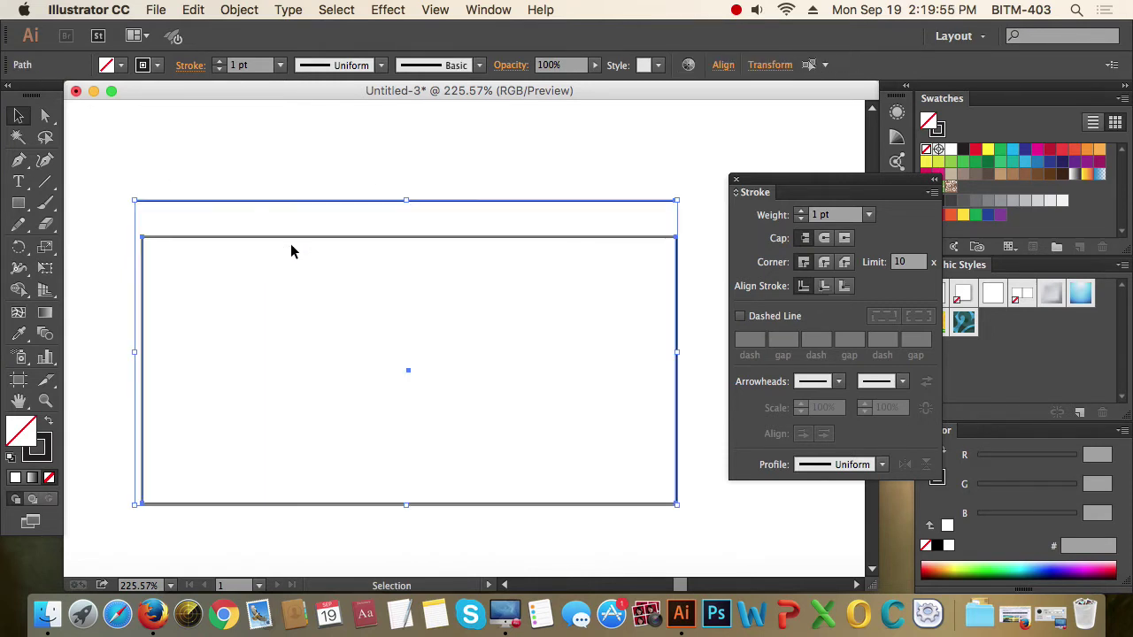
left_click(221, 63)
left_click(220, 63)
left_click(220, 63)
left_click(221, 63)
left_click(221, 63)
left_click(221, 63)
left_click(221, 63)
left_click(221, 63)
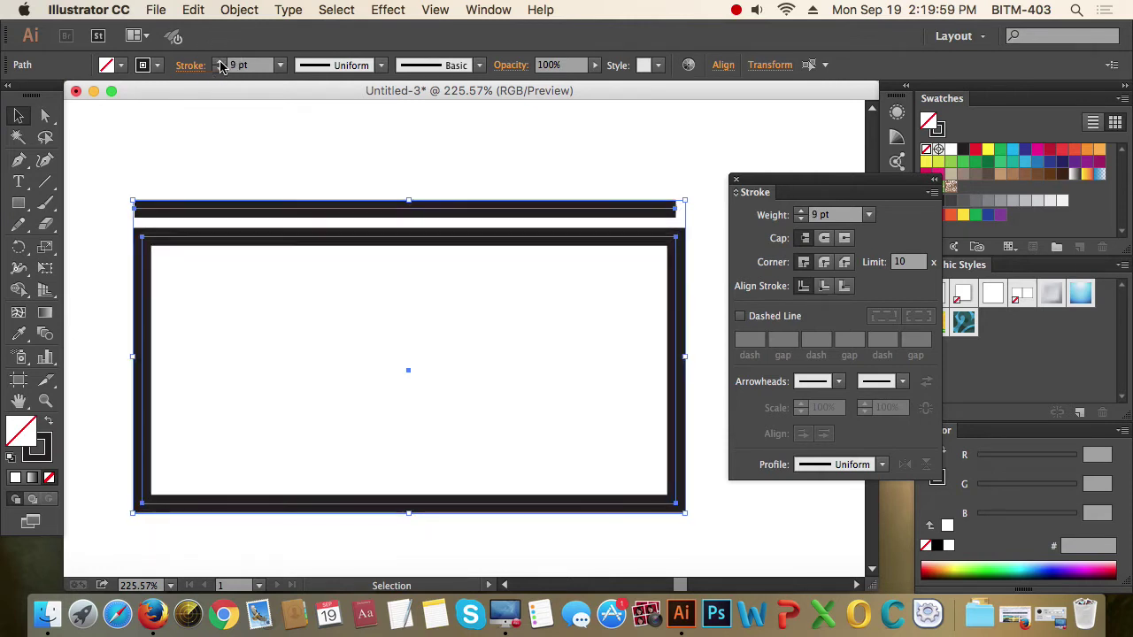
- Reduce the stroke weight of the line and the rectangle to 1 pt
left_click(595, 173)
left_click_drag(470, 172, 554, 294)
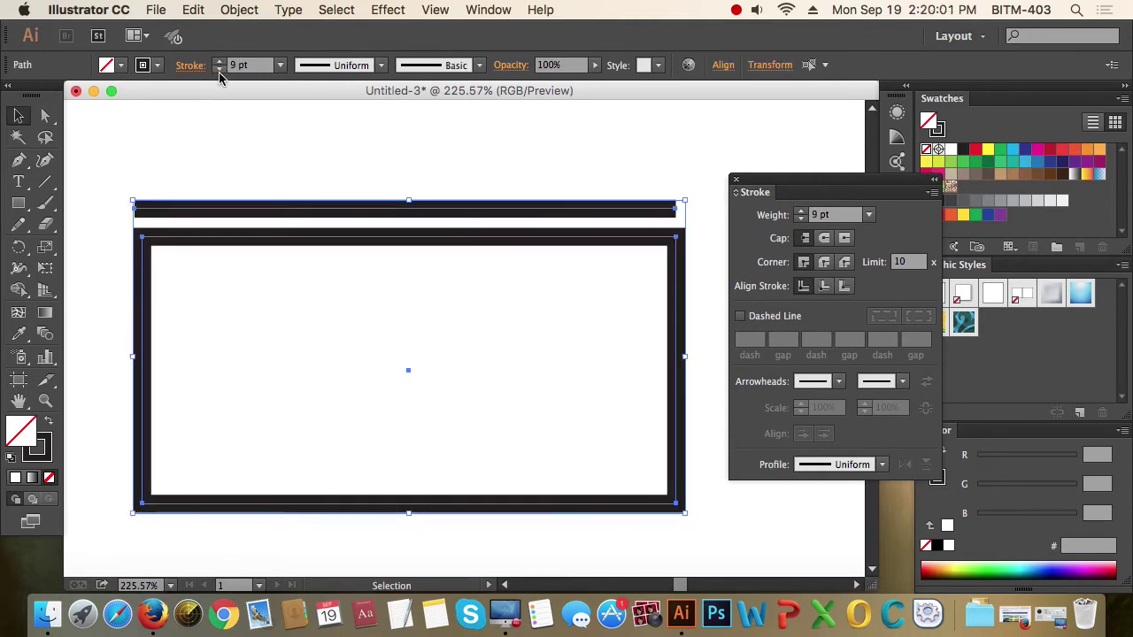
left_click(219, 69)
left_click(218, 69)
left_click(219, 69)
left_click(218, 69)
left_click(499, 180)
left_click_drag(480, 178, 522, 248)
left_click(218, 69)
left_click(219, 69)
left_click(219, 69)
left_click(219, 69)
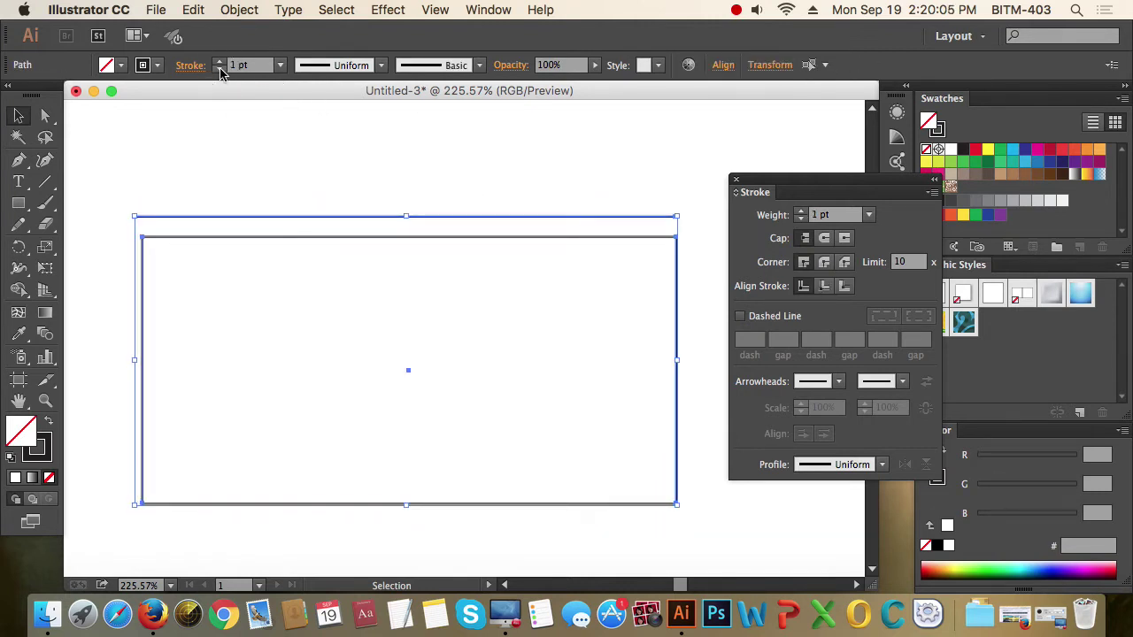
- Set the stroke weight of the line and the rectangle to 4 pt and deselect them
left_click(219, 61)
left_click(219, 61)
left_click(219, 61)
left_click(369, 173)
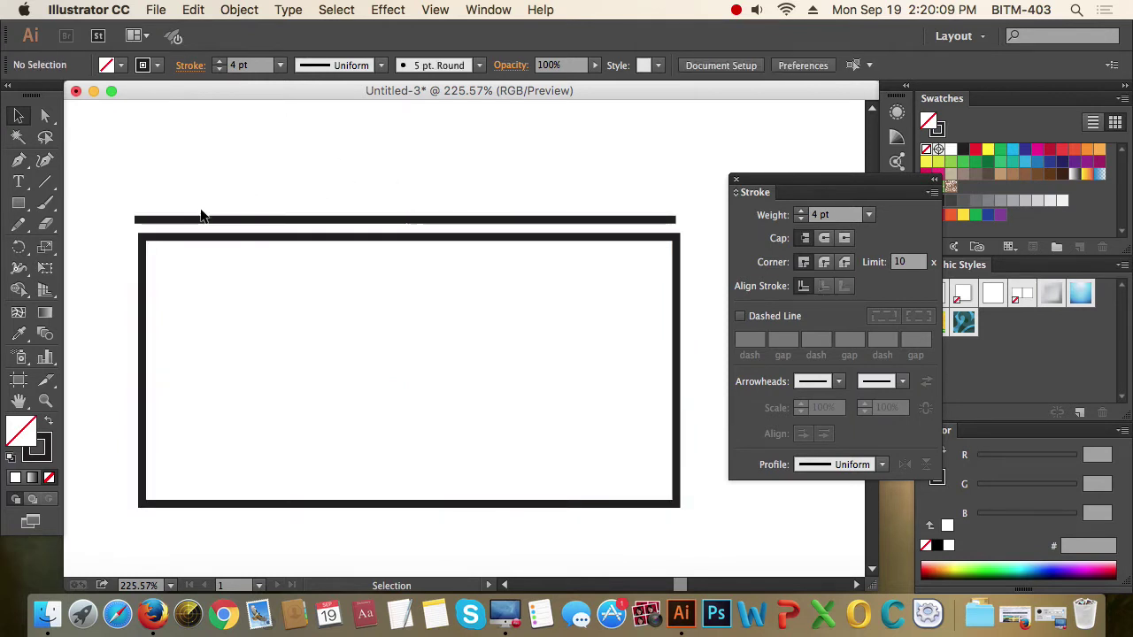
- Try a Round Cap on the line's stroke and replace it with a Projecting Cap
left_click_drag(229, 231, 229, 228)
key("z")
left_click_drag(109, 198, 179, 255)
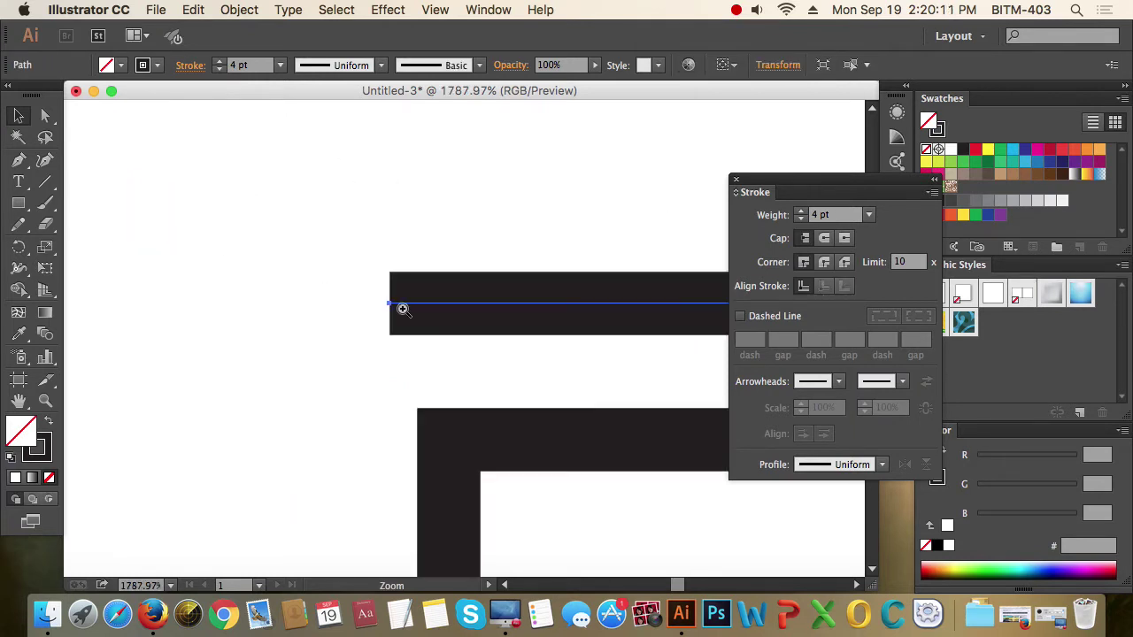
left_click_drag(362, 251, 490, 389)
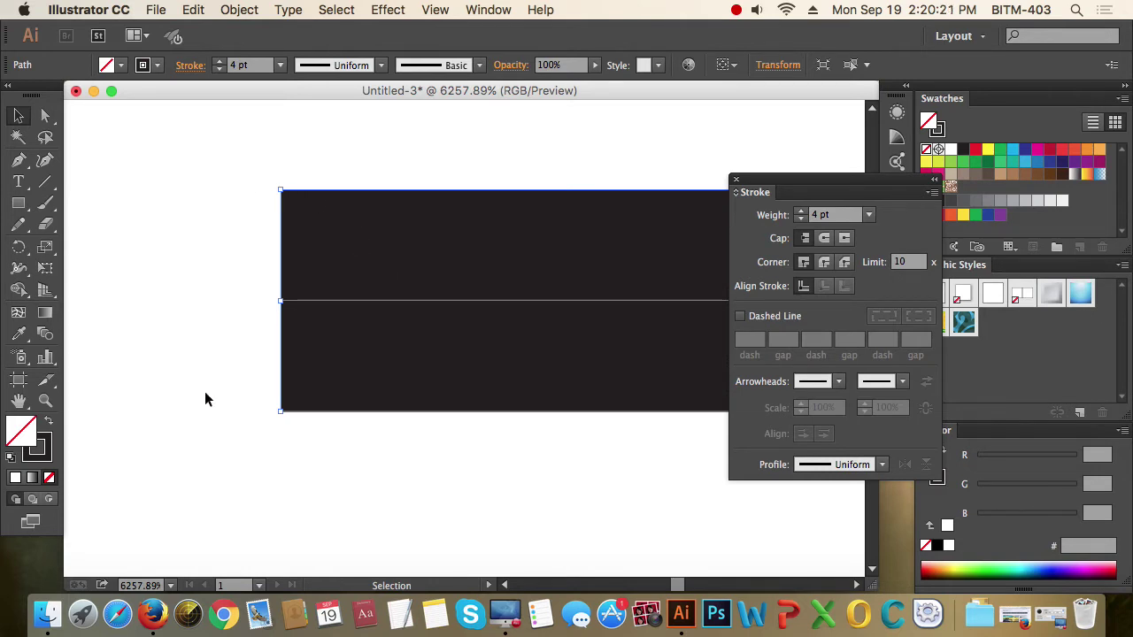
left_click(45, 115)
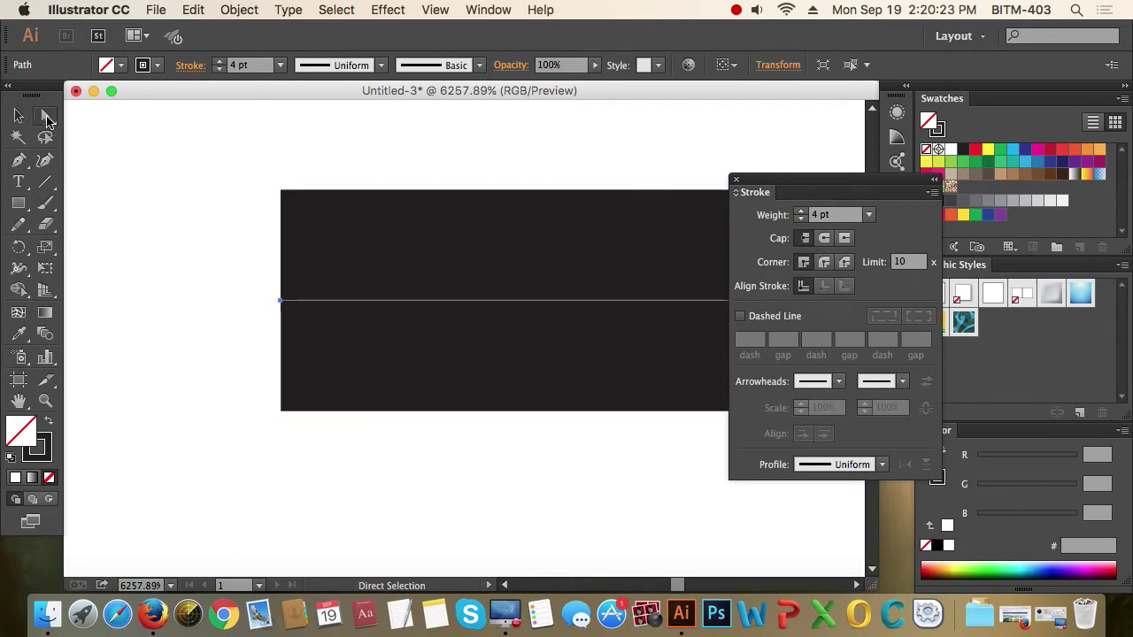
left_click(826, 241)
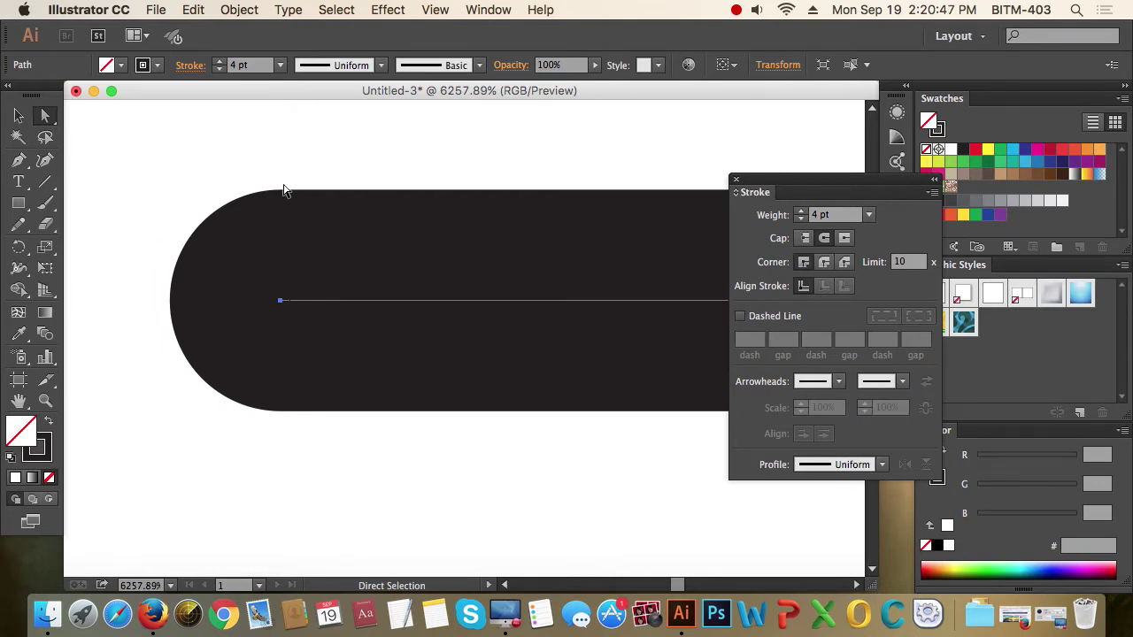
left_click(844, 241)
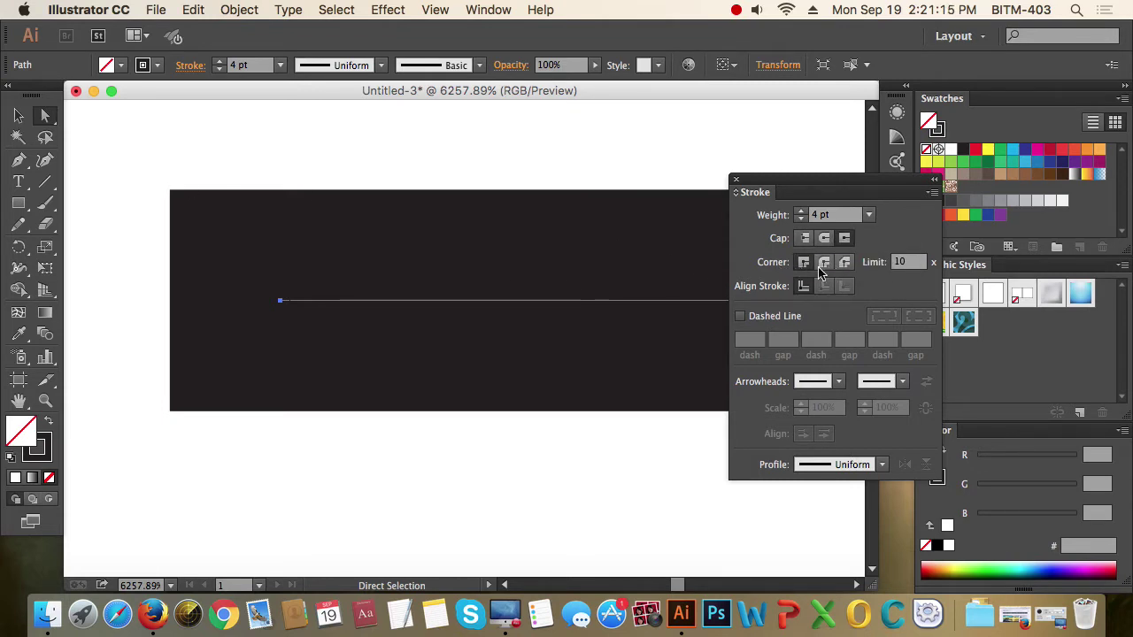
left_click(18, 115)
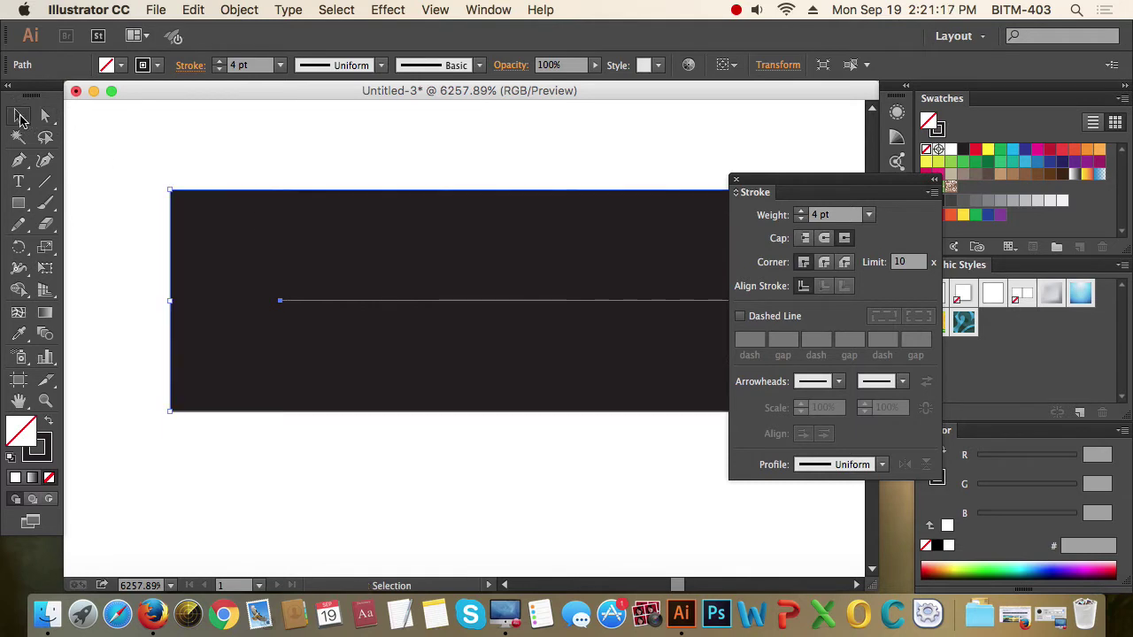
left_click(280, 161)
- Try the Round Join and Bevel Join corners on the rectangle's stroke, ending back on Miter Join
key("super+alt+space")
left_click(501, 361, "alt+super")
left_click(501, 361, "alt+super")
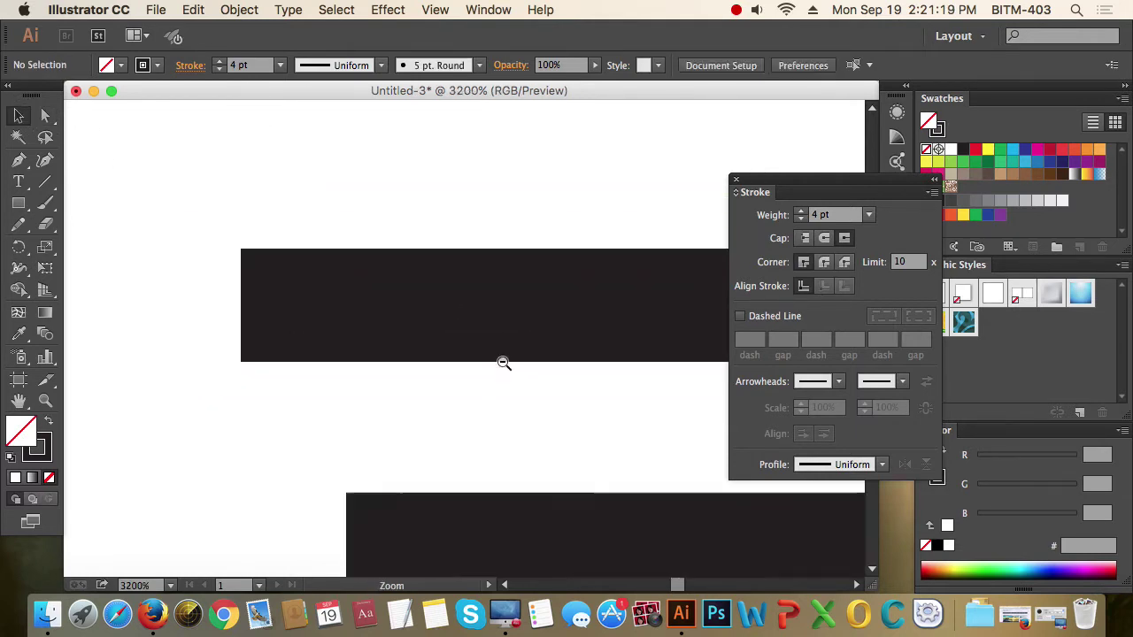
left_click(501, 359, "alt+super")
left_click(501, 359, "alt+super")
left_click(501, 360, "alt+super")
left_click(501, 359, "alt+super")
left_click_drag(501, 360, 289, 323)
left_click(513, 324, "alt+super")
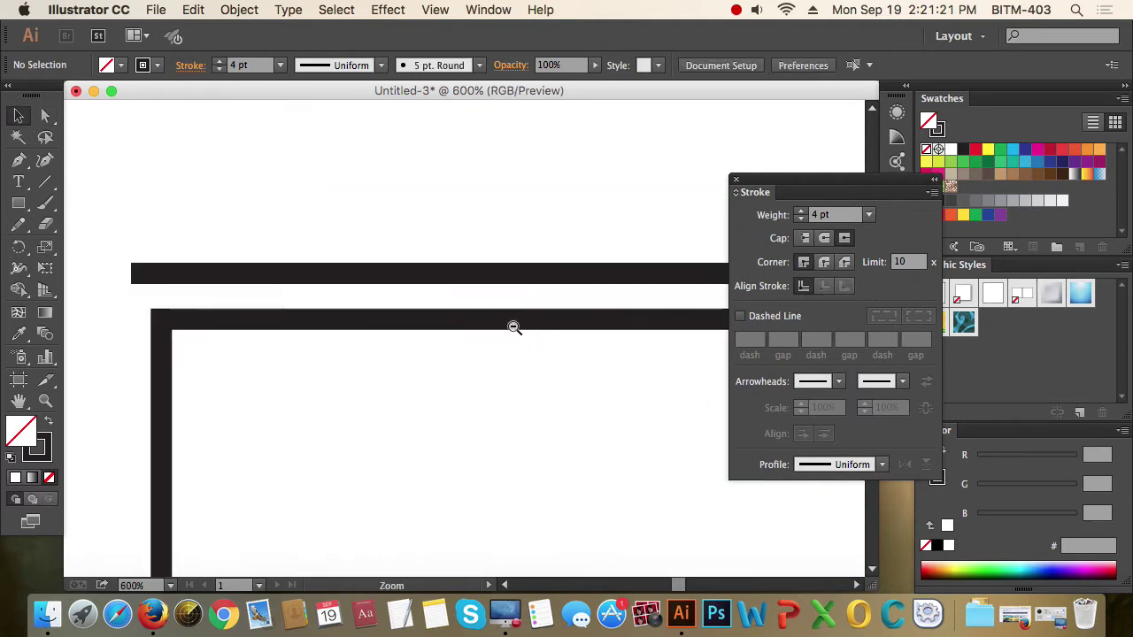
left_click(514, 324, "alt+super")
left_click(582, 374, "alt+super")
left_click_drag(486, 362, 541, 324)
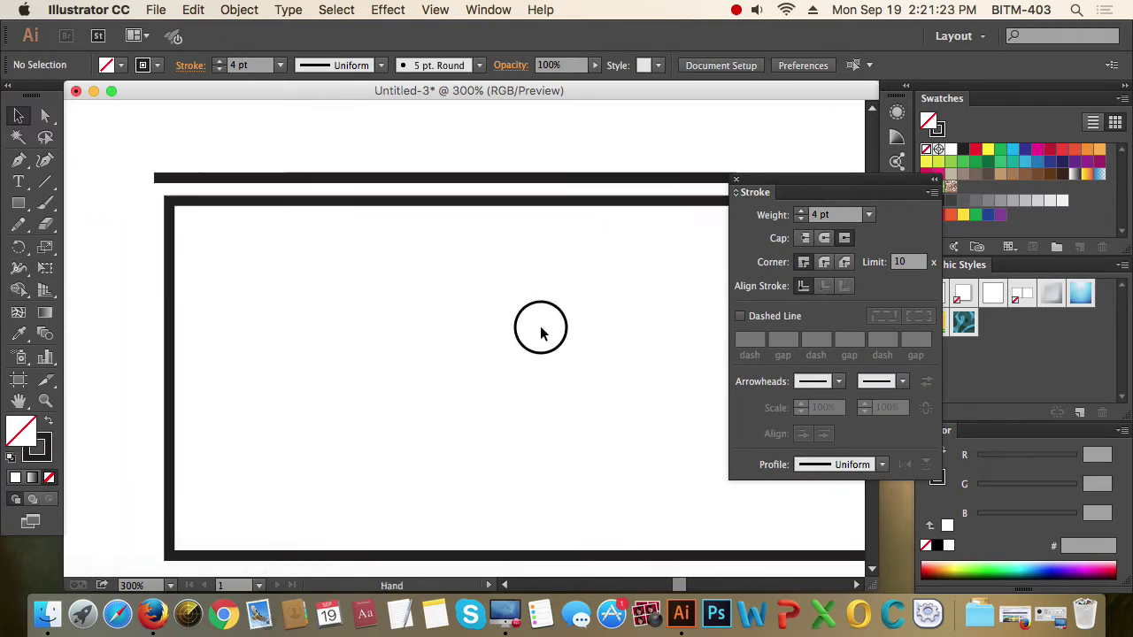
left_click_drag(152, 280, 229, 344)
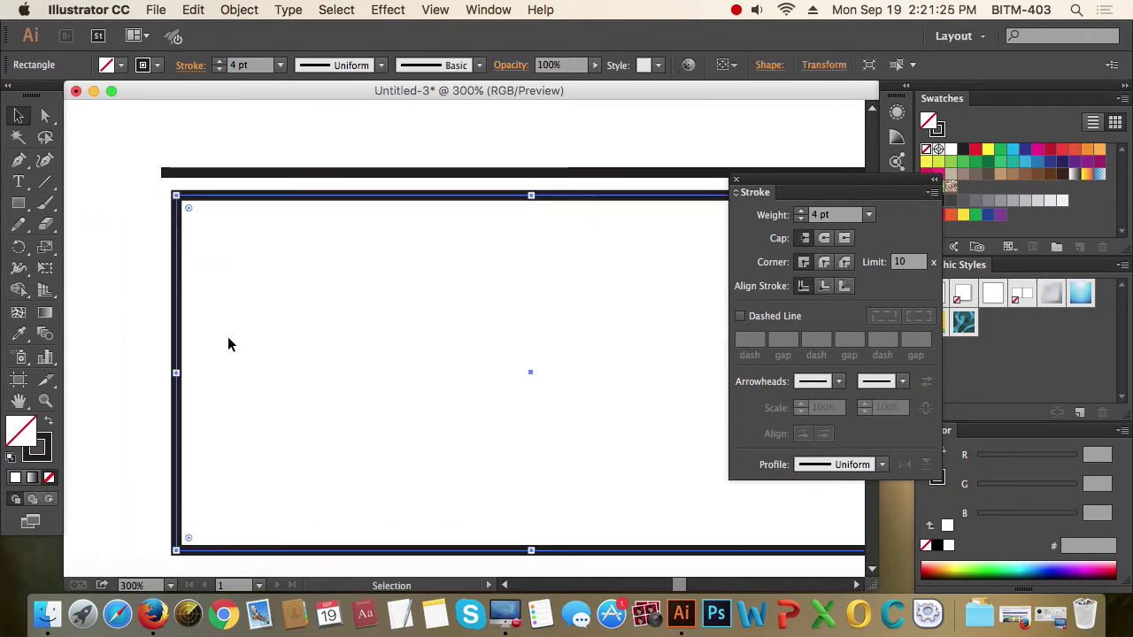
left_click_drag(139, 183, 81, 134)
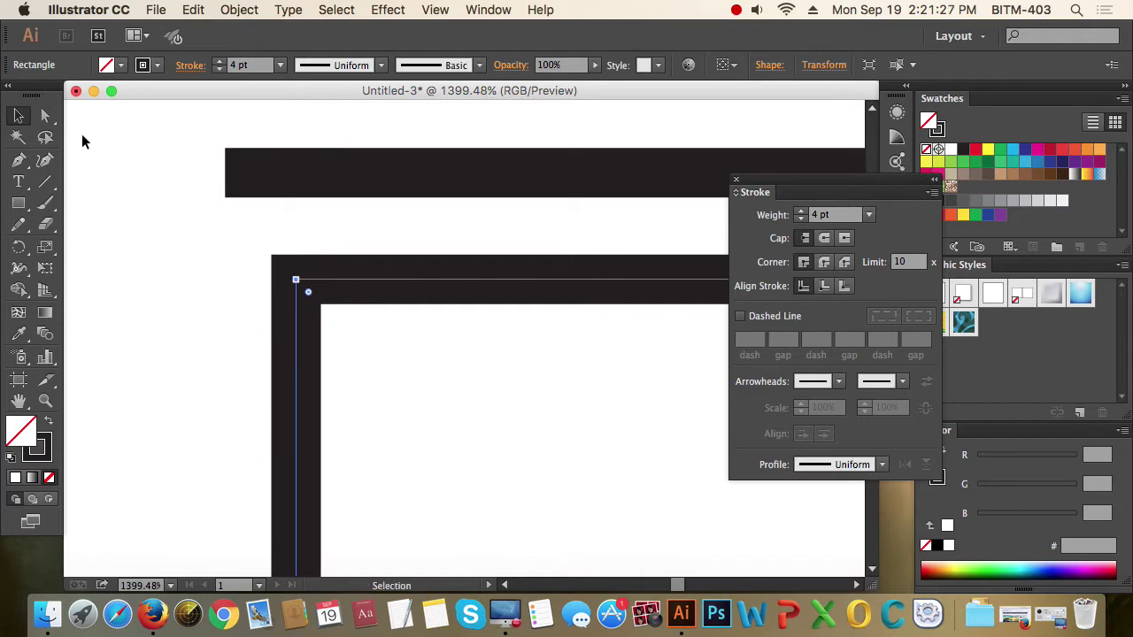
left_click(45, 115)
left_click_drag(225, 236, 467, 408)
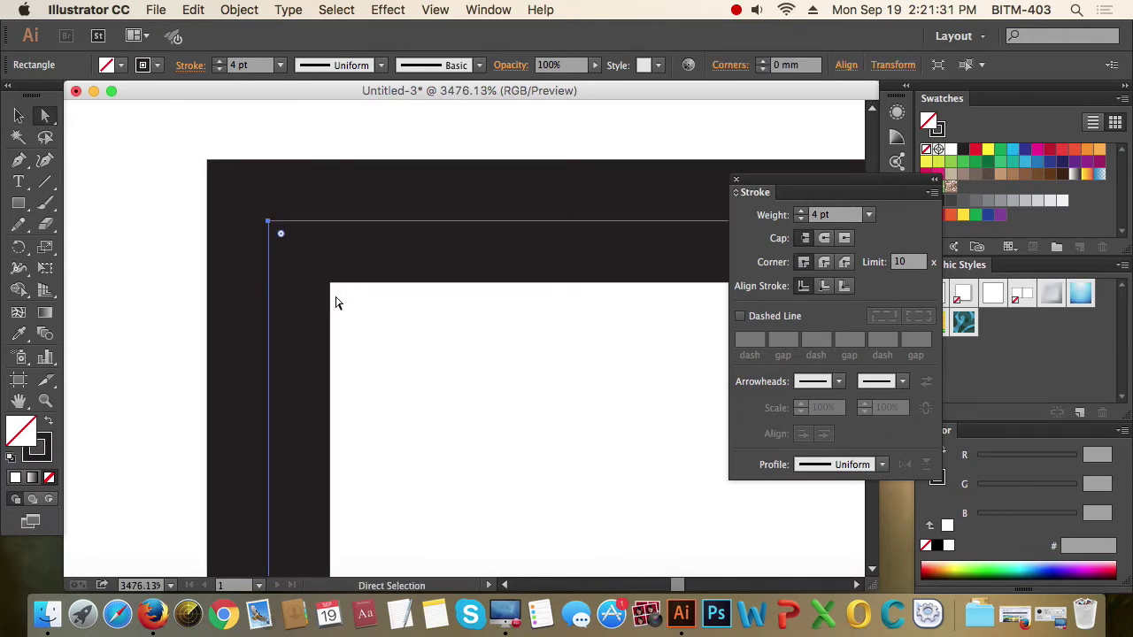
left_click(825, 263)
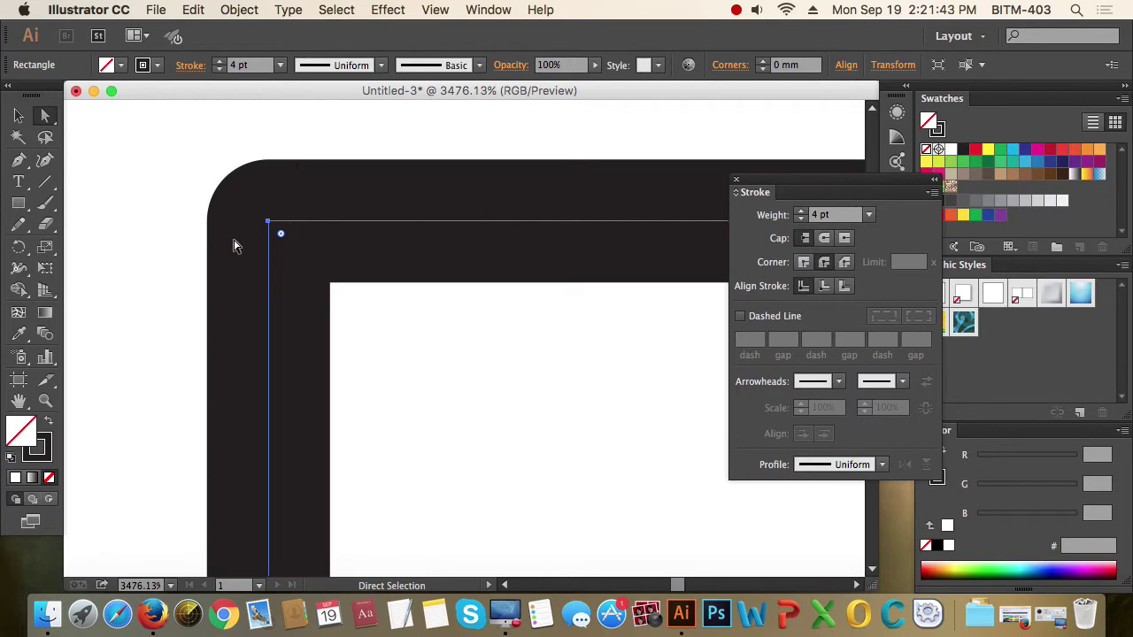
left_click(845, 264)
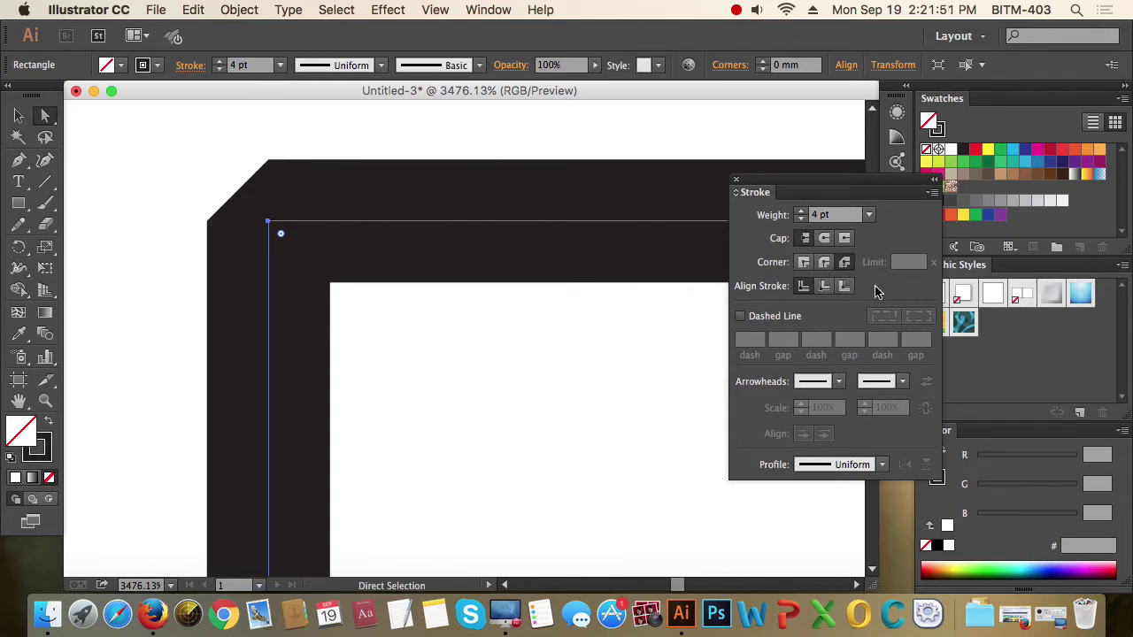
left_click(805, 264)
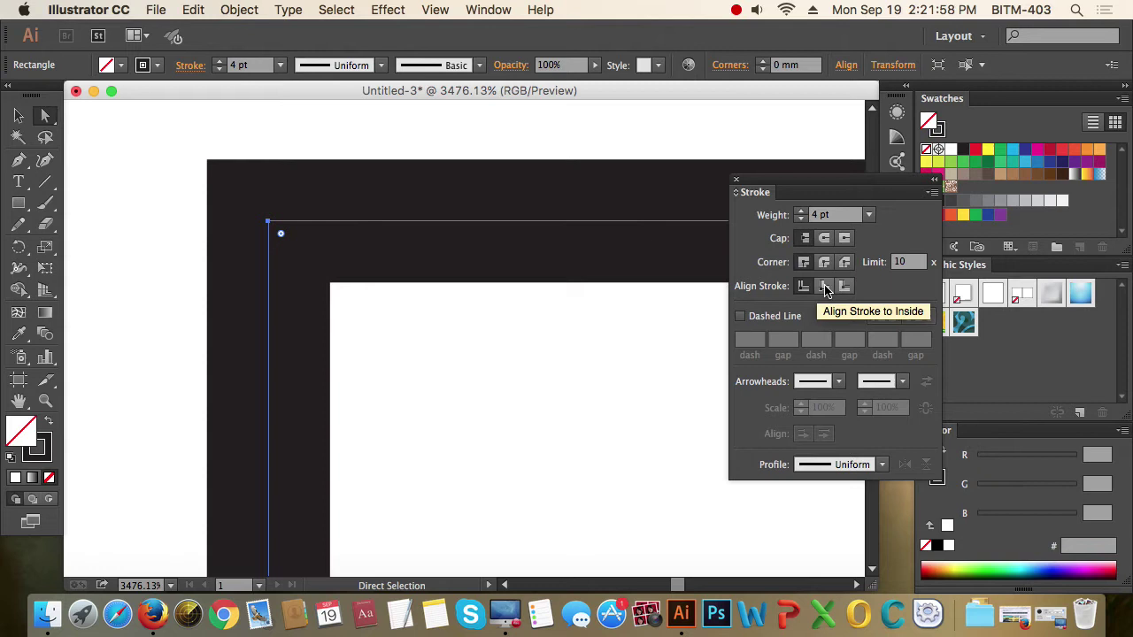
- Try aligning the rectangle's stroke to the inside and the outside of its path, ending back on center alignment
left_click(17, 115)
left_click_drag(123, 234, 430, 372)
left_click(45, 116)
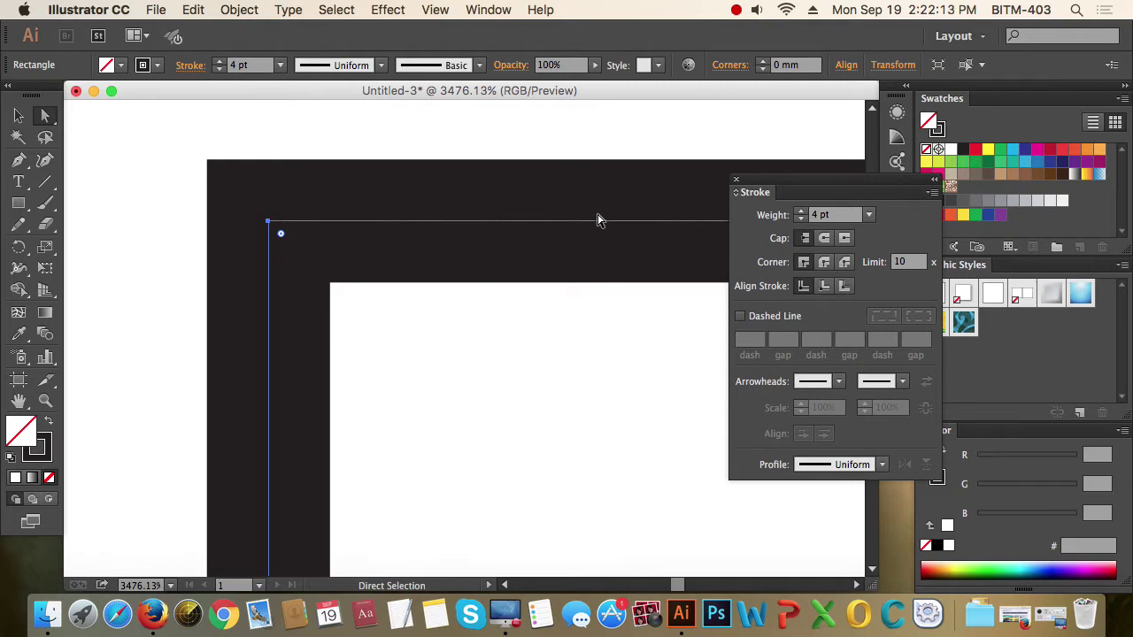
left_click(824, 287)
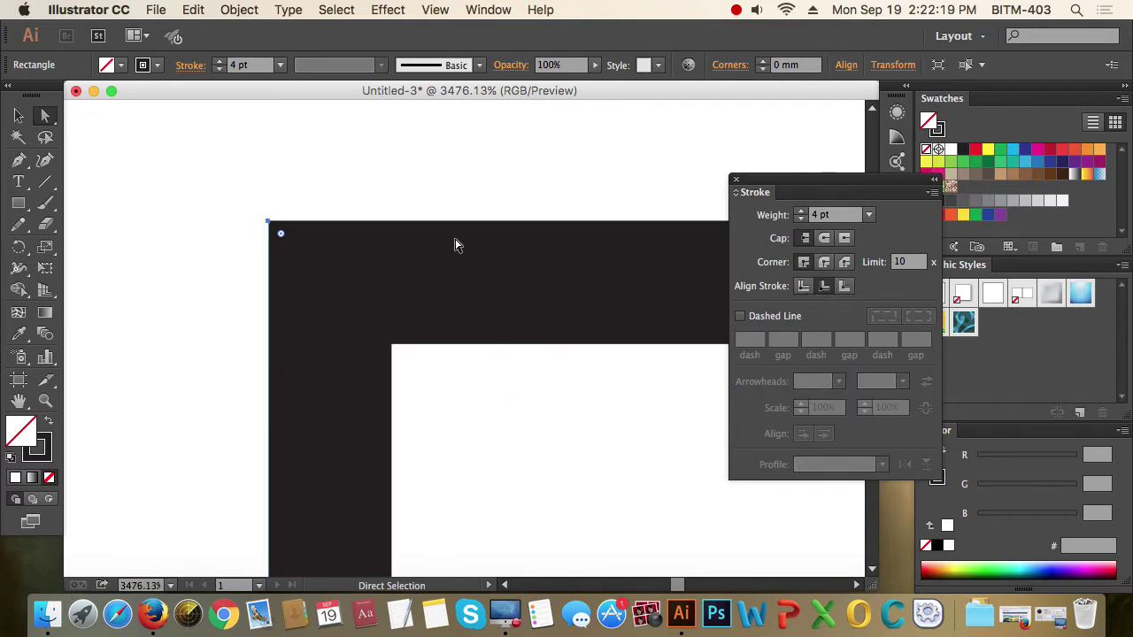
left_click(844, 286)
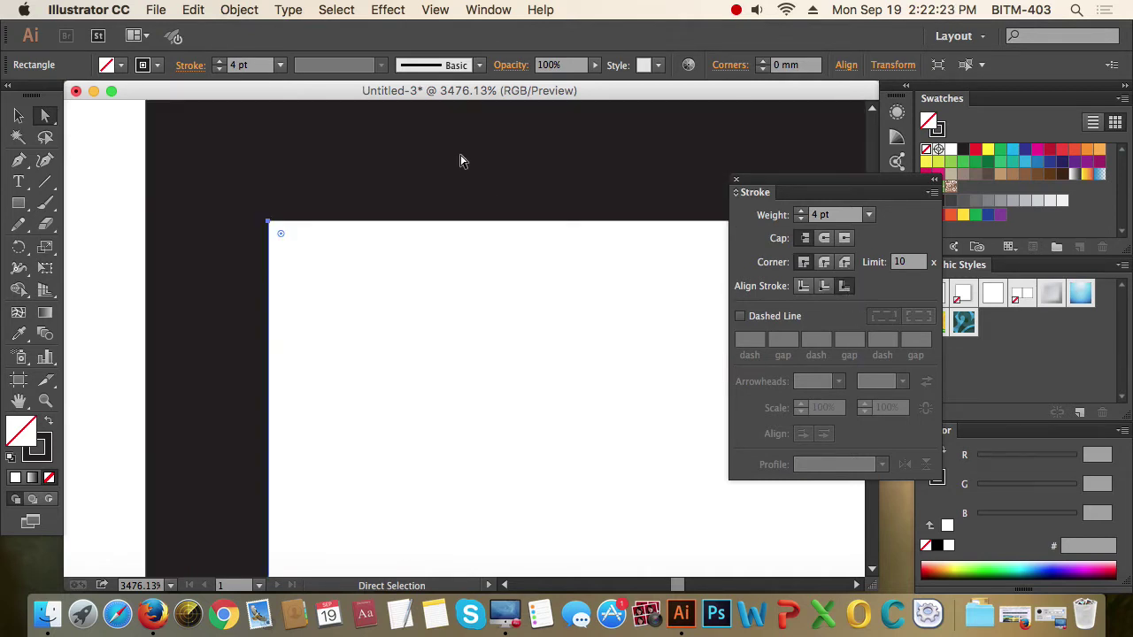
scroll(522, 243, "up", 1)
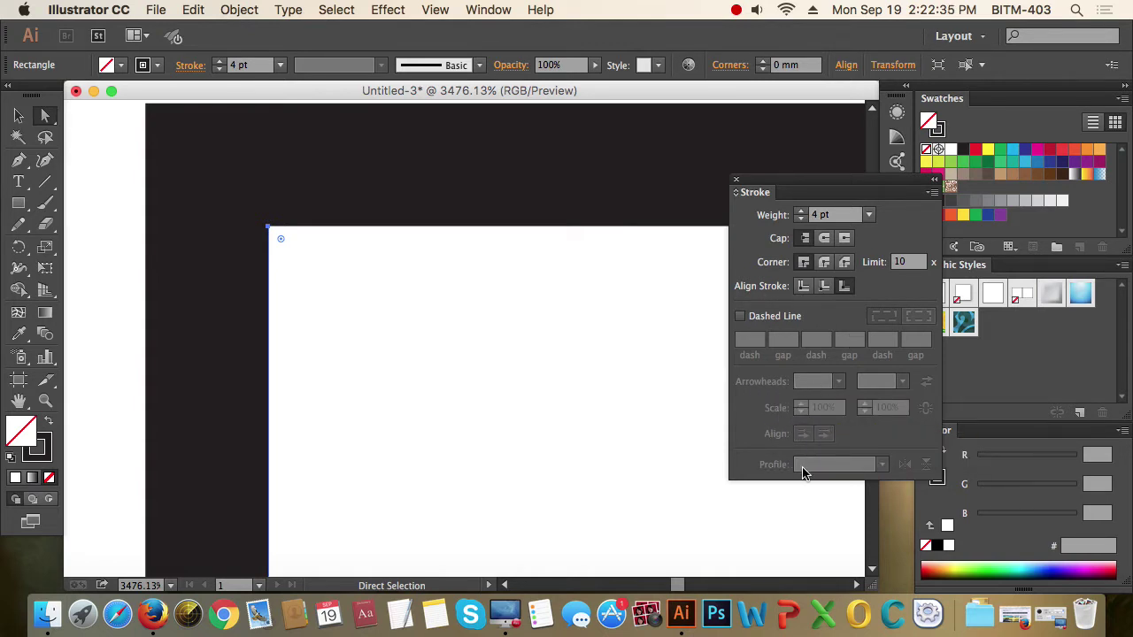
left_click(804, 287)
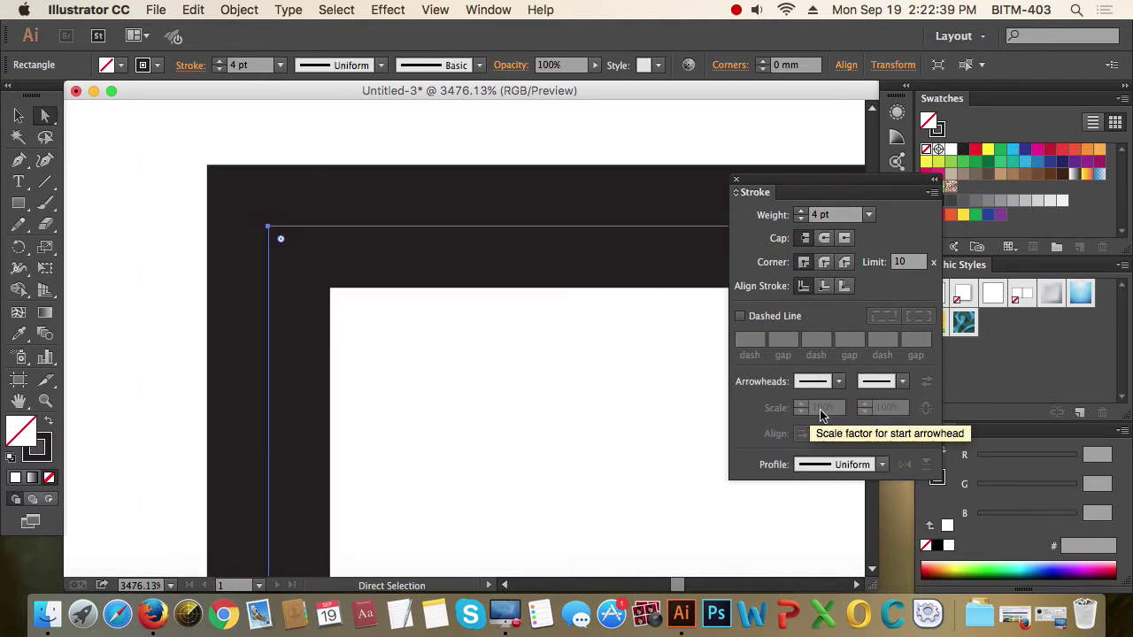
- Switch the rectangle's stroke alignment once more to inside, then outside, and return it to center
left_click(825, 286)
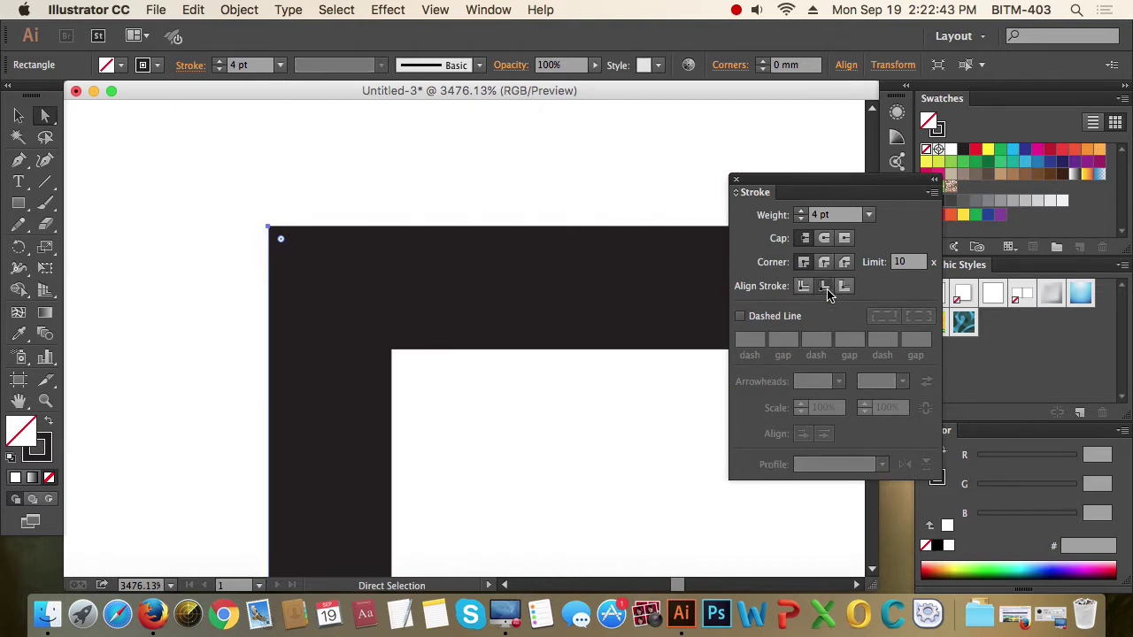
left_click(844, 287)
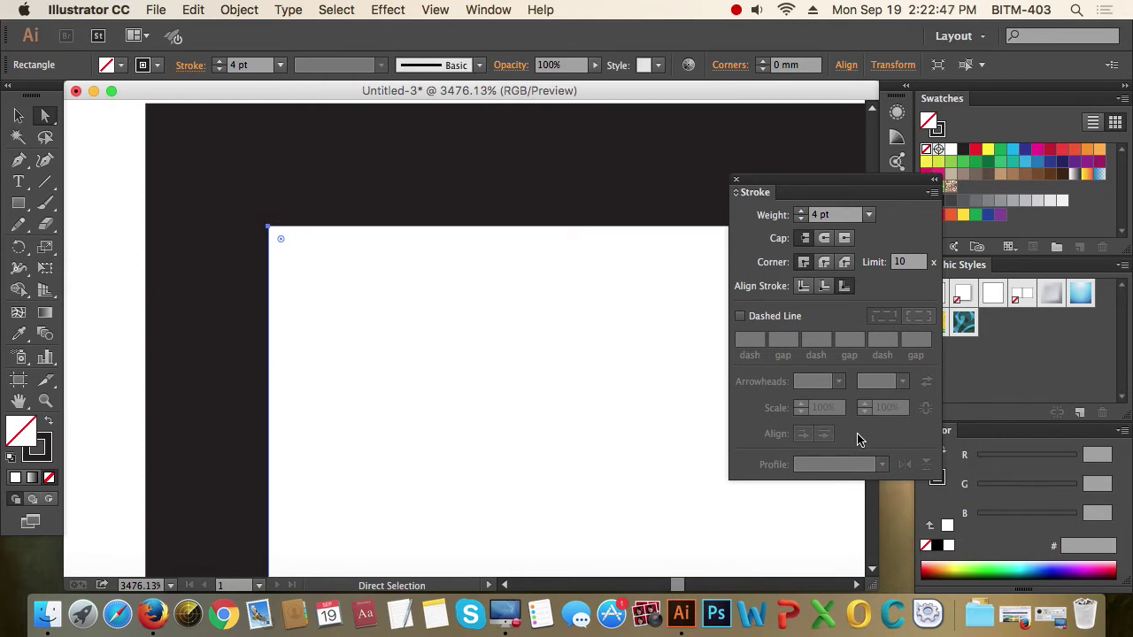
left_click(803, 286)
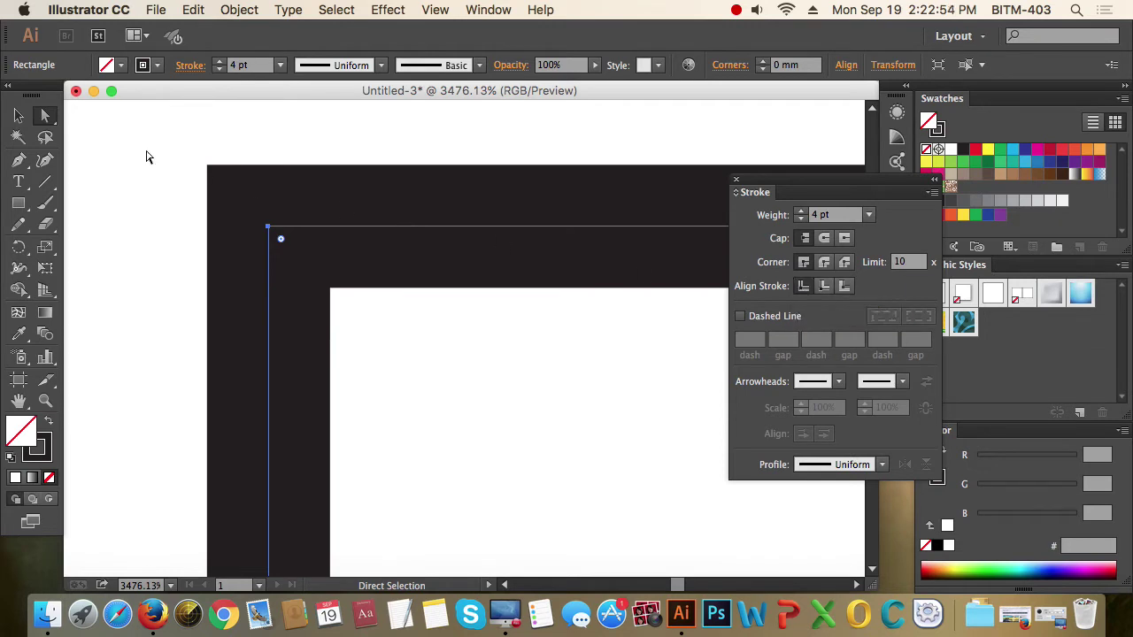
- Select the whole rectangle and turn its solid stroke into a dashed line
left_click(19, 115)
left_click(158, 194)
left_click(481, 367)
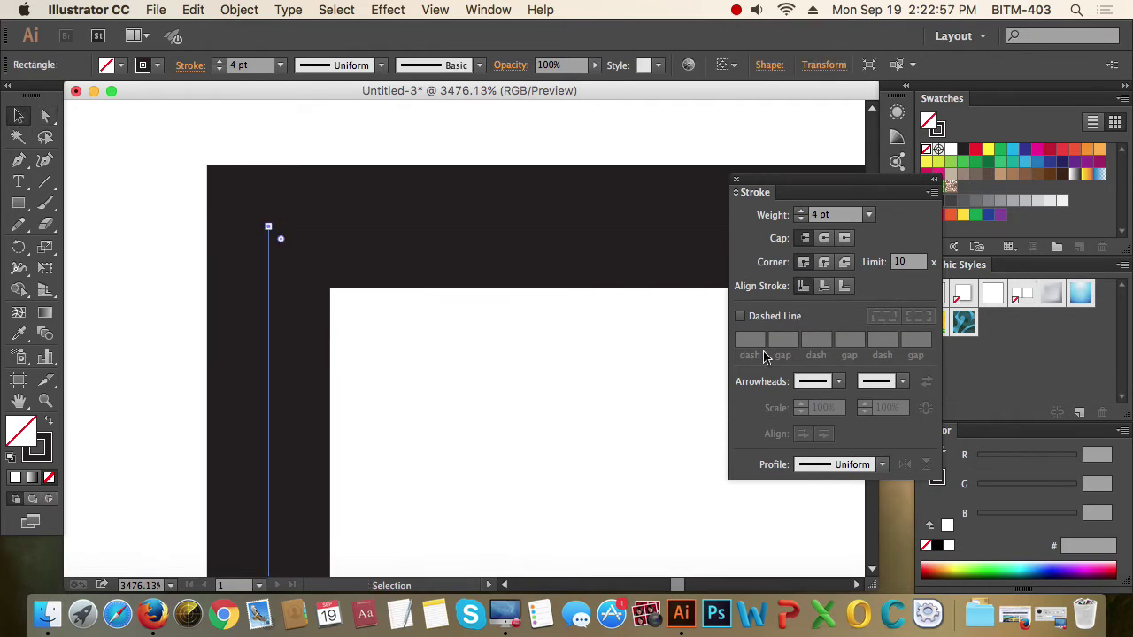
scroll(532, 324, "up", 4)
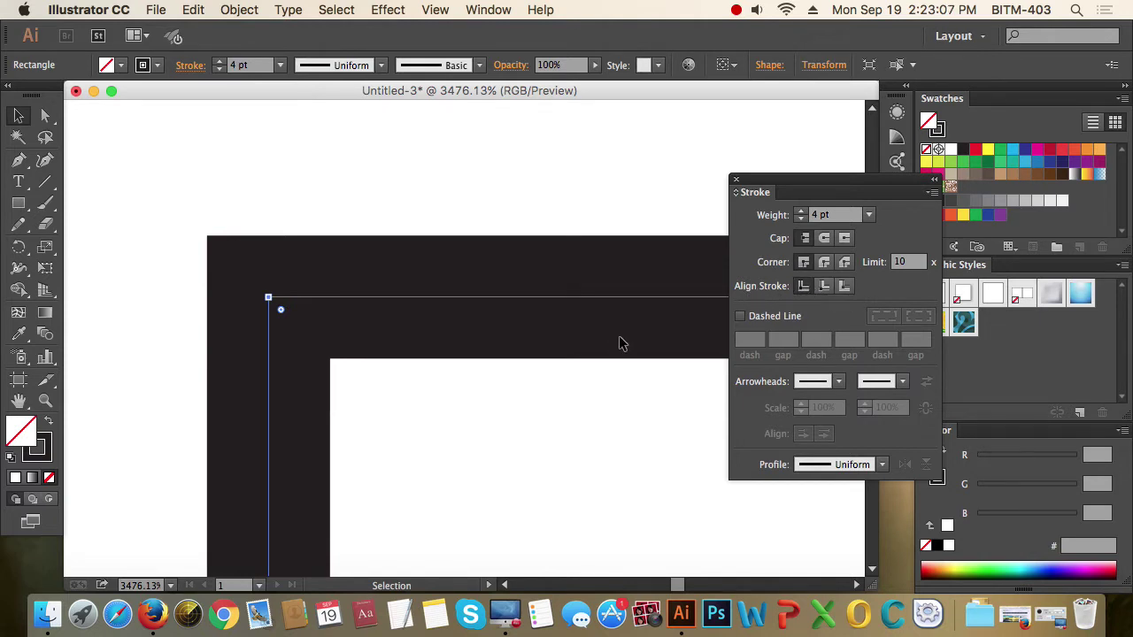
key("super+minus")
key("super+minus")
key("super+minus")
key("super+minus")
left_click_drag(526, 321, 513, 251)
left_click_drag(443, 174, 500, 280)
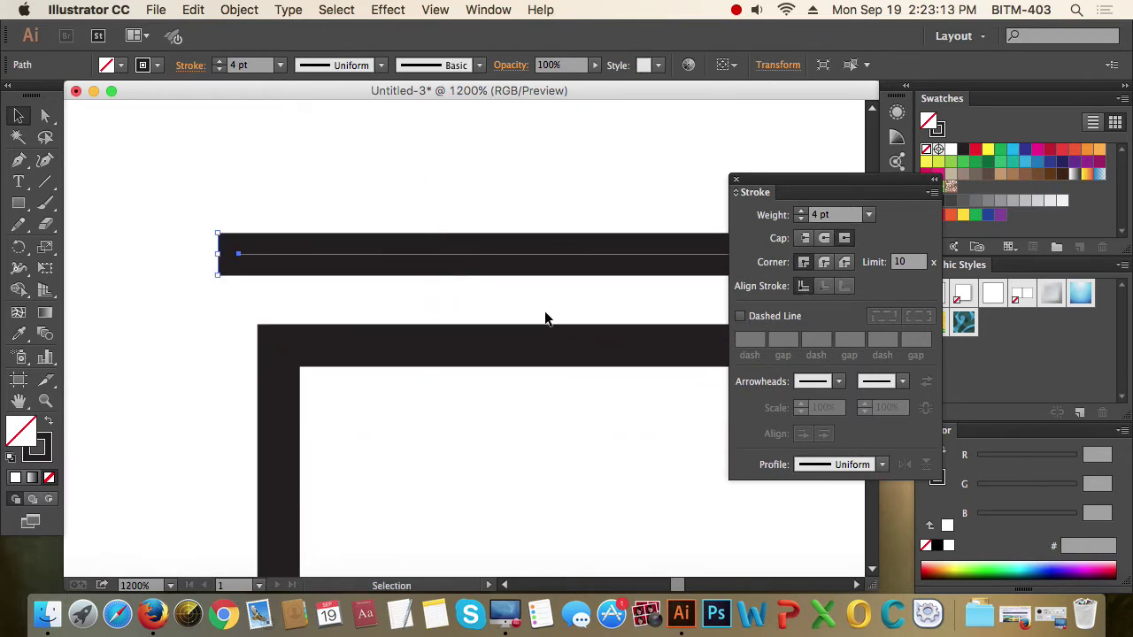
left_click(513, 306)
left_click_drag(443, 310, 516, 417)
scroll(516, 420, "down", 3)
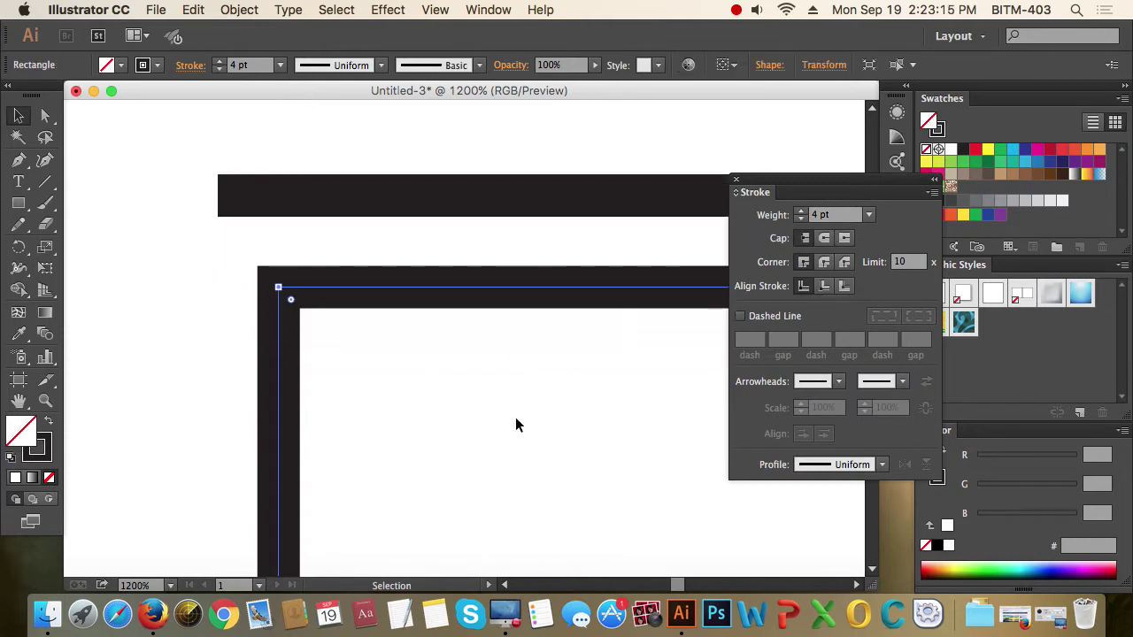
scroll(515, 425, "down", 1)
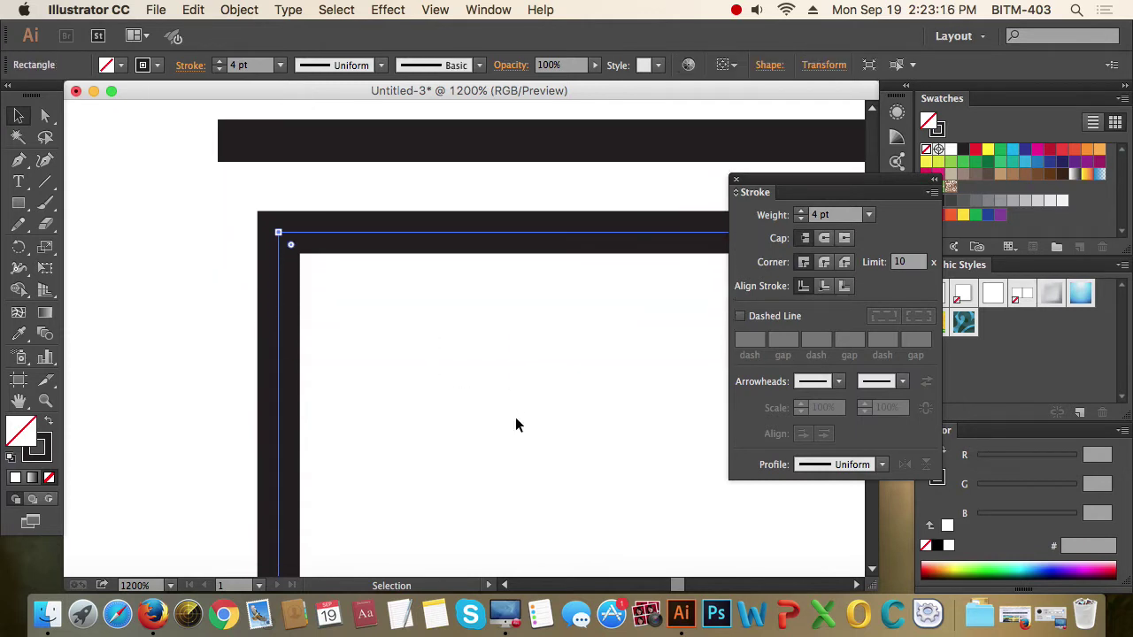
left_click(763, 319)
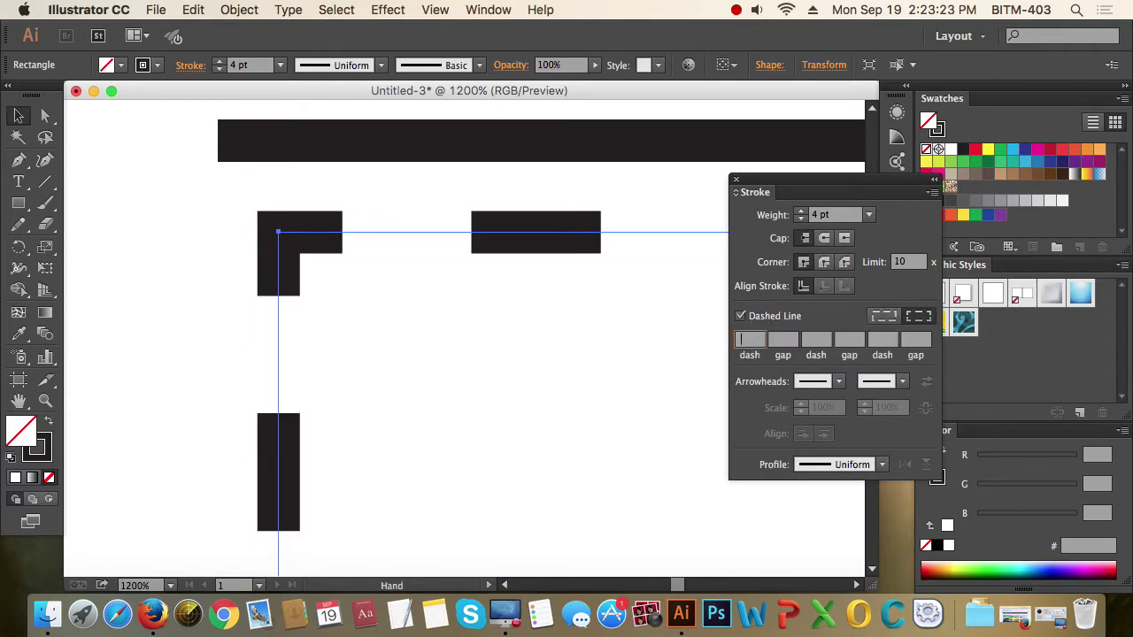
key("super+1")
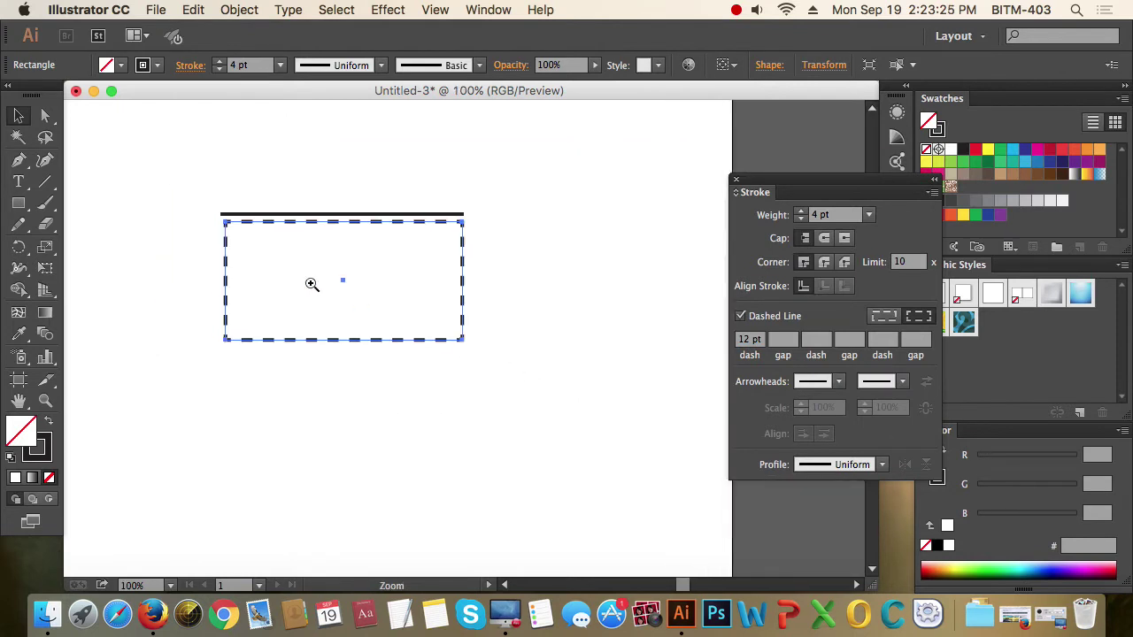
left_click_drag(197, 198, 500, 418)
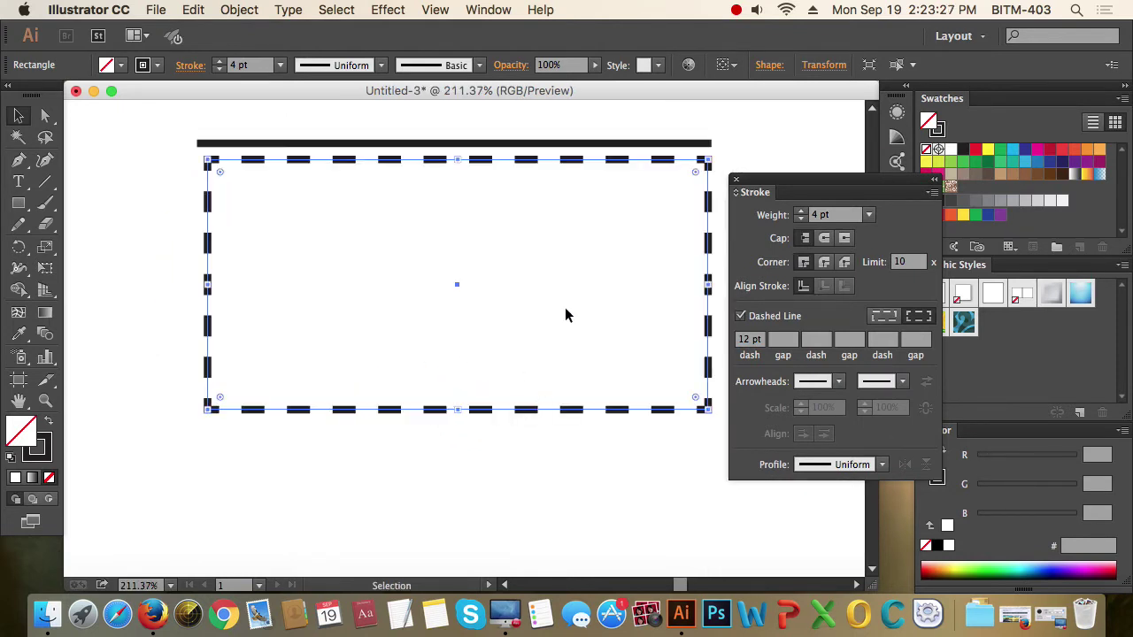
- Set the dash length of the rectangle's stroke to 6 pt and deselect the rectangle
left_click_drag(564, 313, 478, 327)
left_click(760, 340)
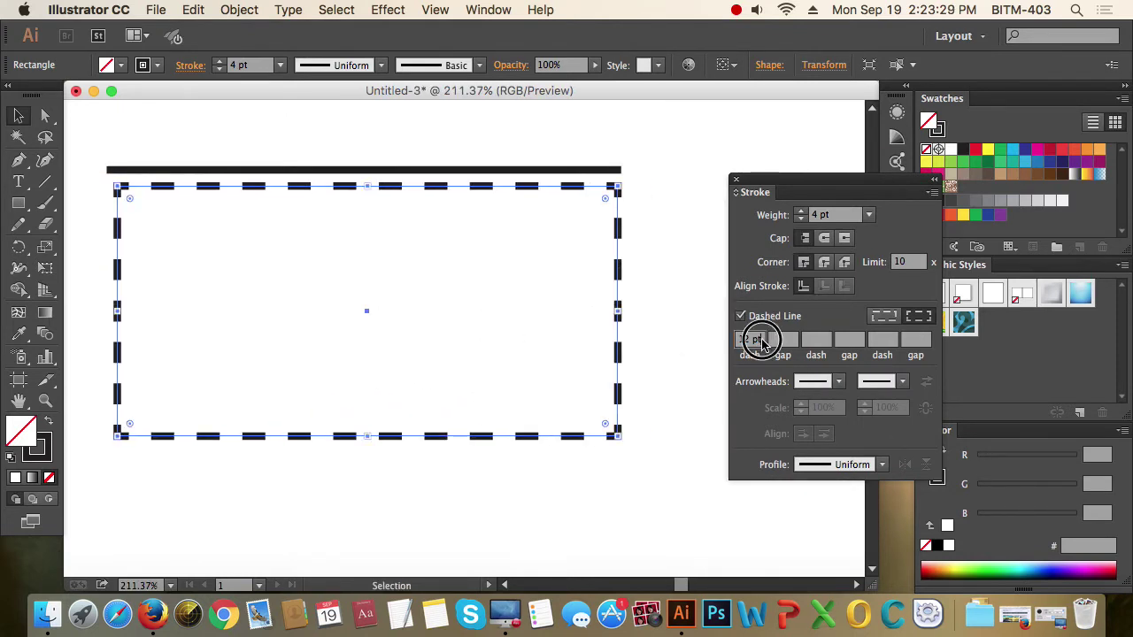
type("6")
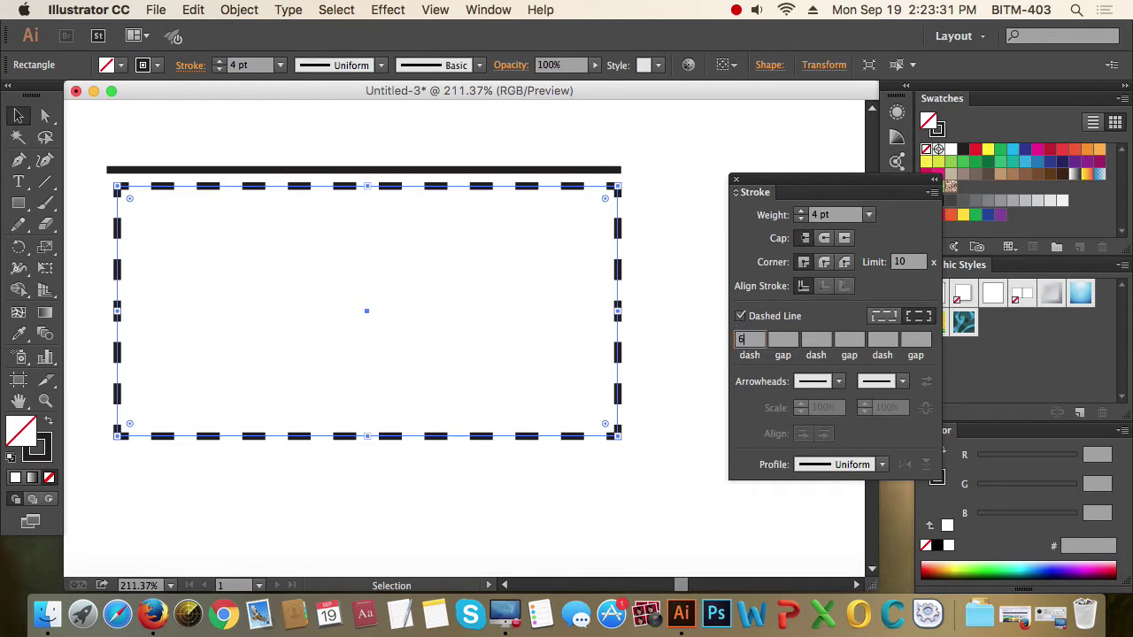
key("Return")
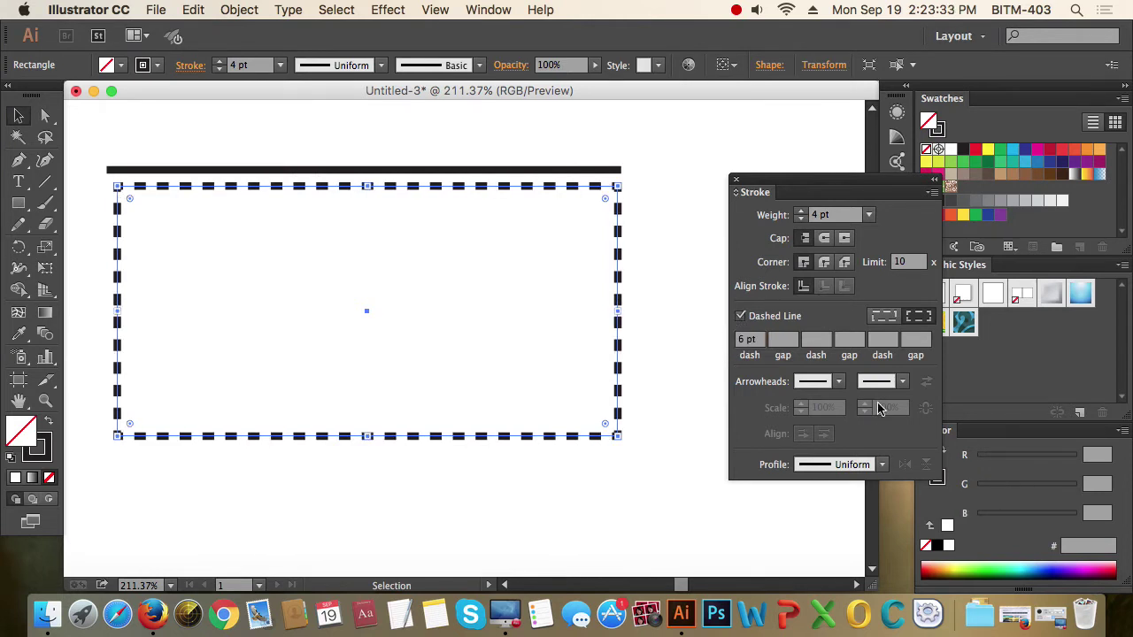
left_click(620, 484)
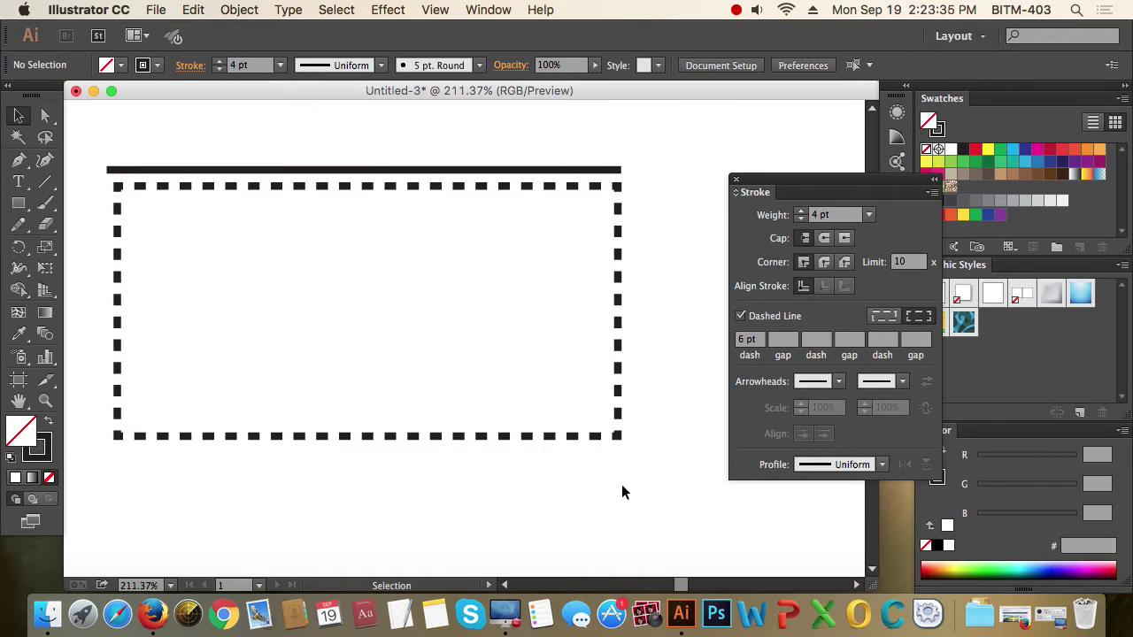
- Shorten the dashes of the rectangle's stroke to 2 pt and clear the selection
left_click_drag(621, 487, 527, 391)
double_click(753, 340)
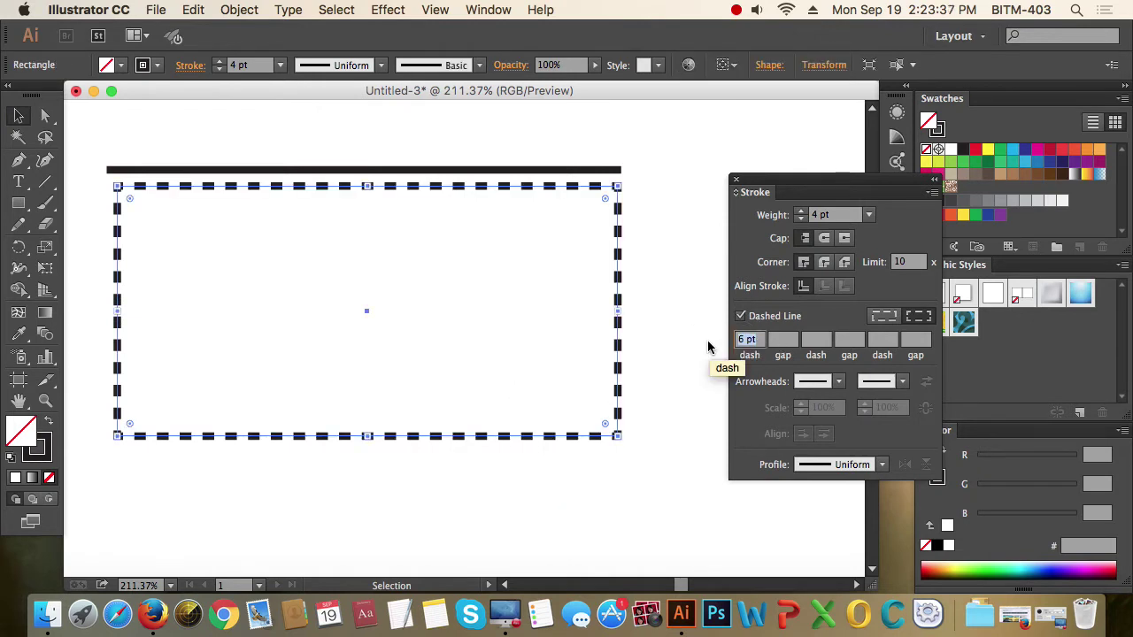
type("2")
key("Return")
left_click(548, 475)
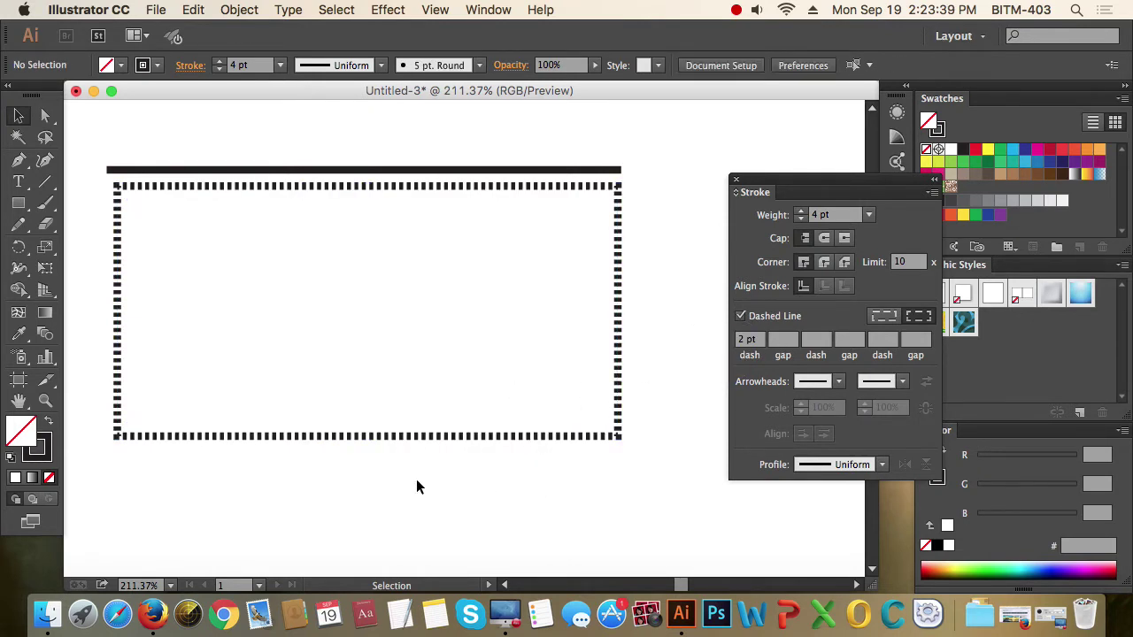
- Set the gap between the rectangle's dashes to 4 pt and look closely at the resulting spacing
left_click_drag(416, 479, 463, 410)
left_click(784, 340)
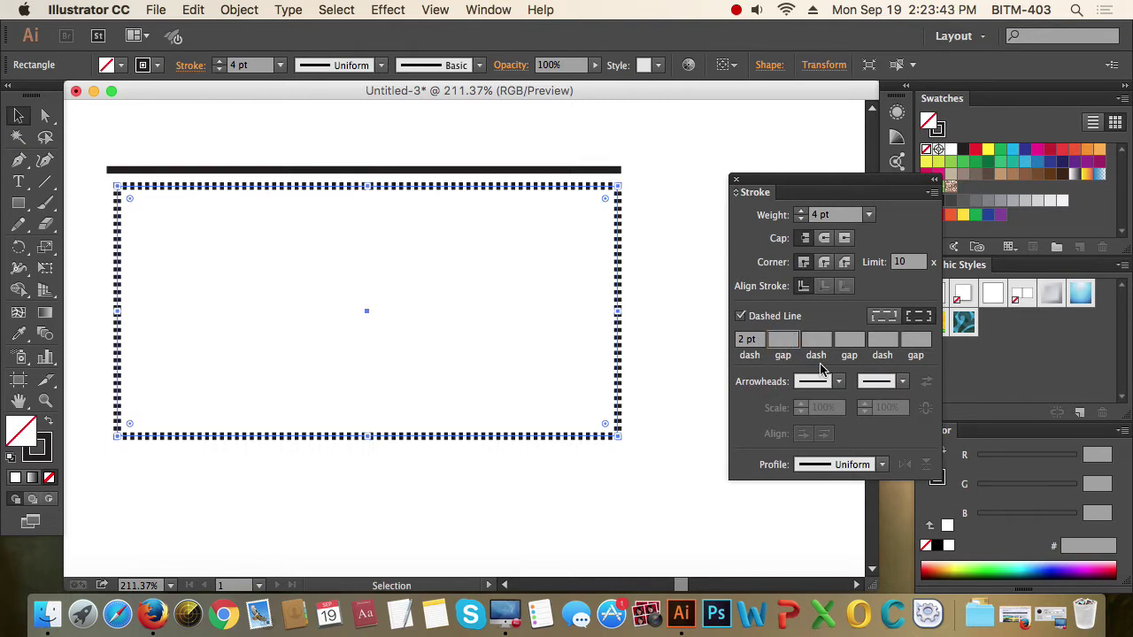
key("Return")
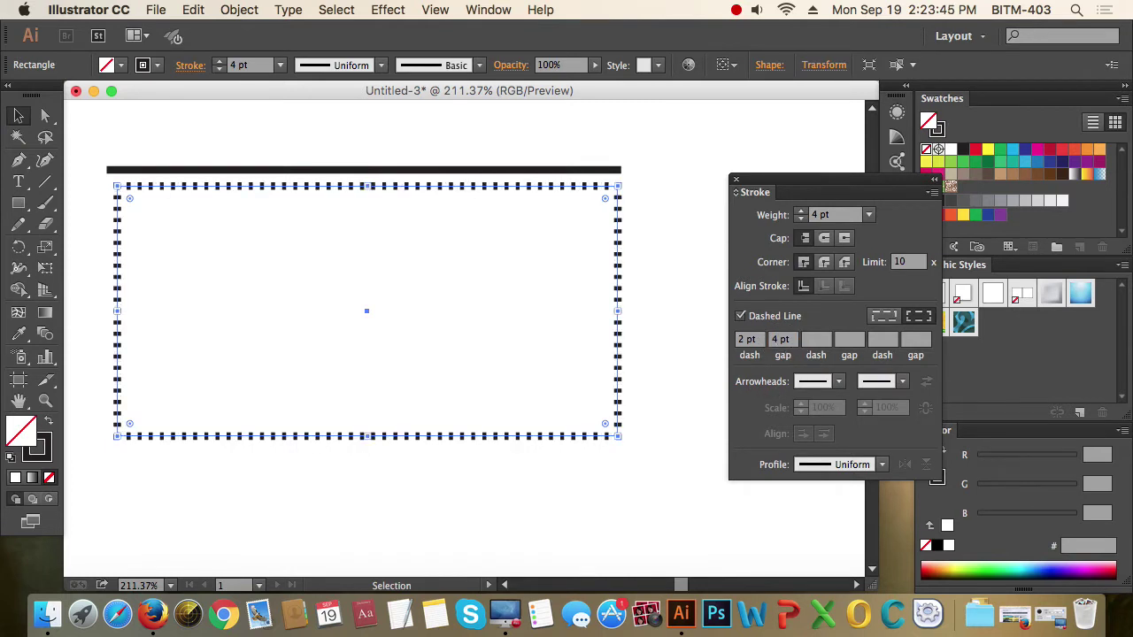
left_click(504, 508)
left_click_drag(531, 507, 565, 483)
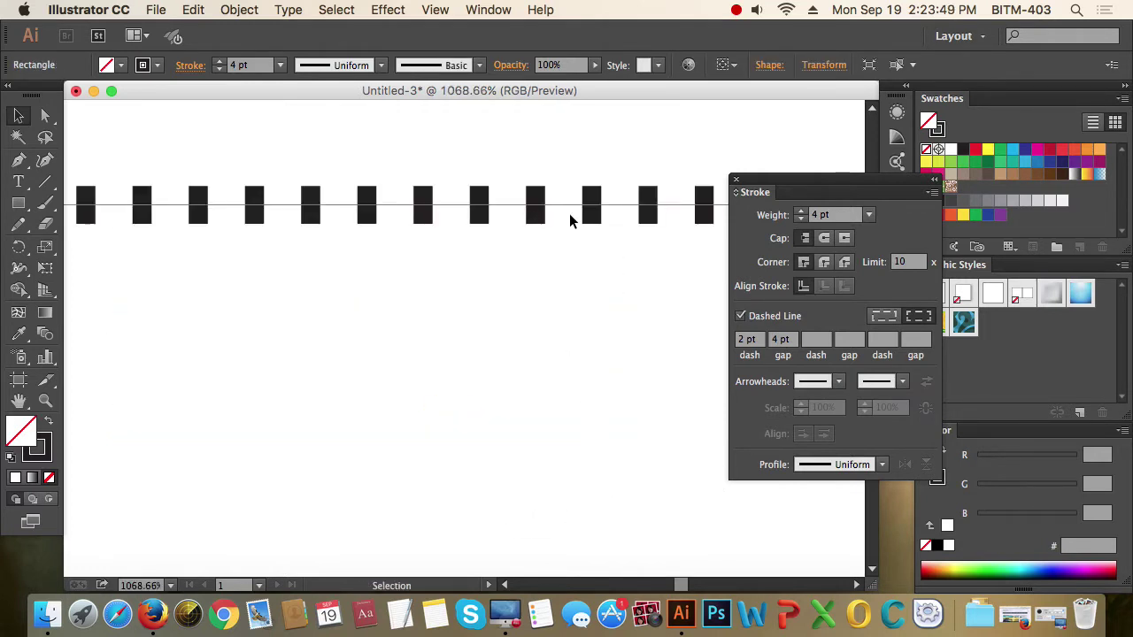
- Clear the gap value of the rectangle's dashed stroke
left_click(780, 340)
key("BackSpace")
key("Return")
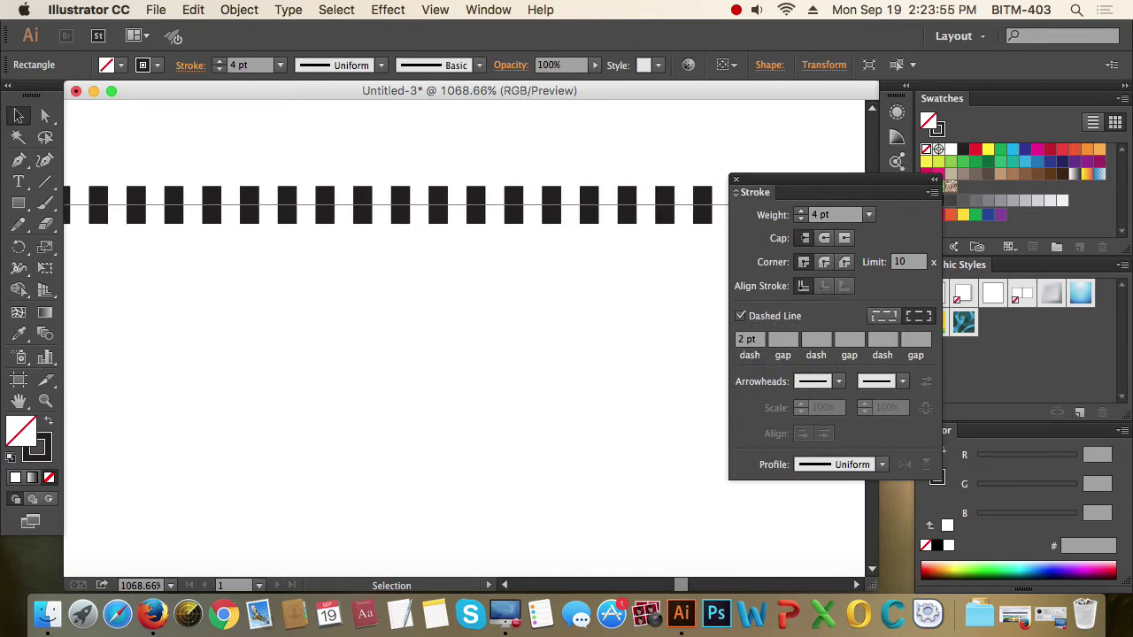
- Turn off the dashed line on the rectangle's stroke and move the rectangle farther down from the line
left_click(758, 320)
key("z")
left_click(506, 336, "alt")
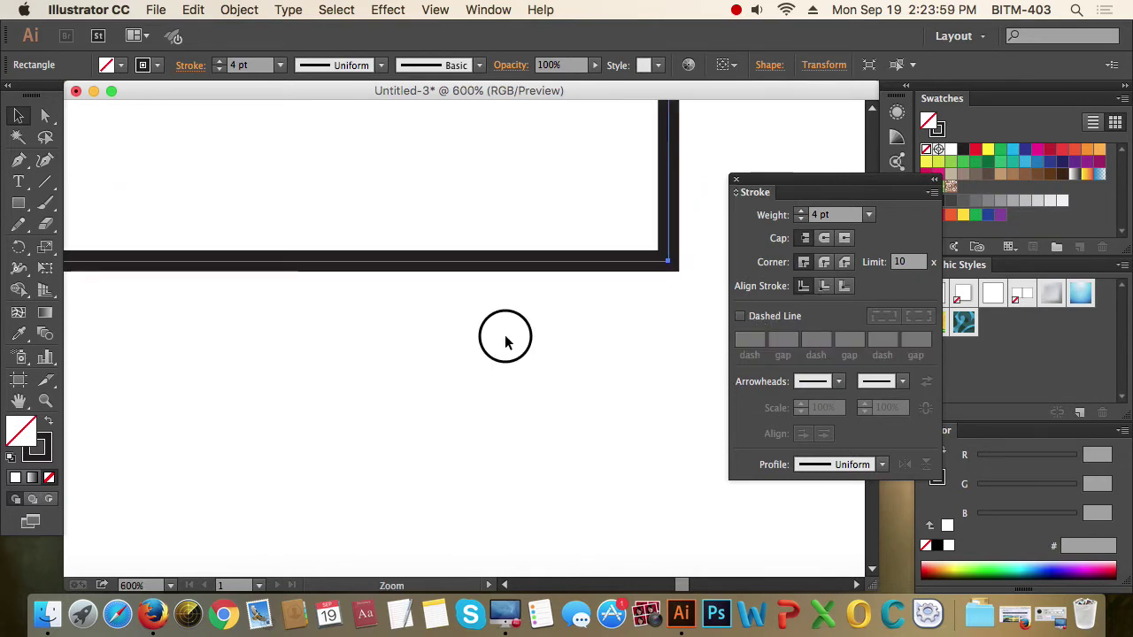
left_click(505, 336, "alt")
left_click(505, 339, "alt")
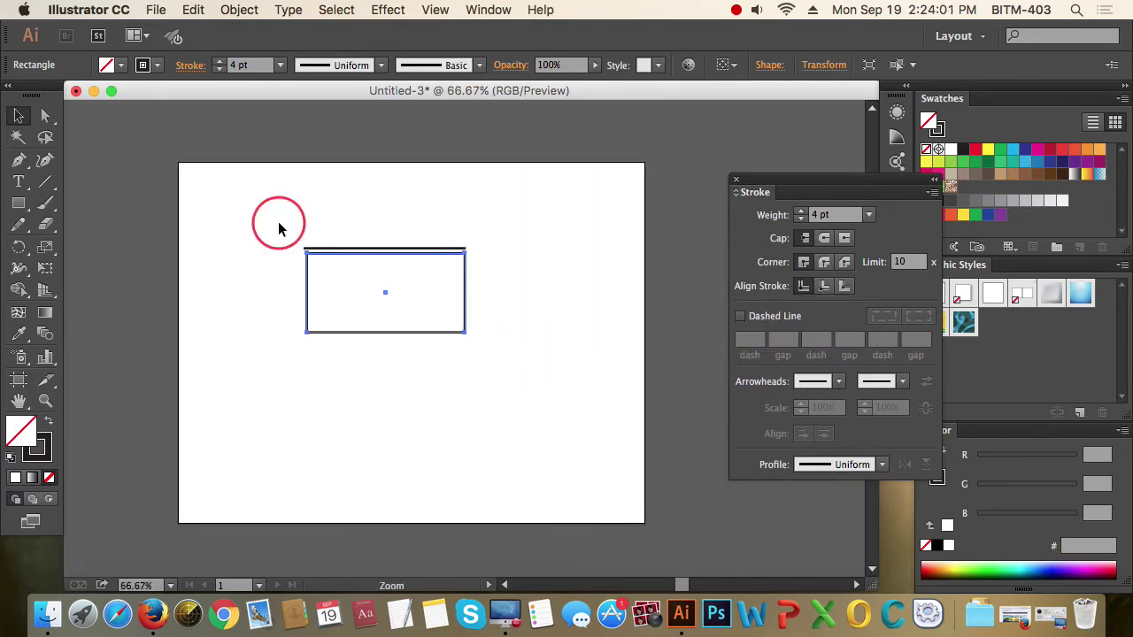
left_click_drag(278, 222, 547, 404)
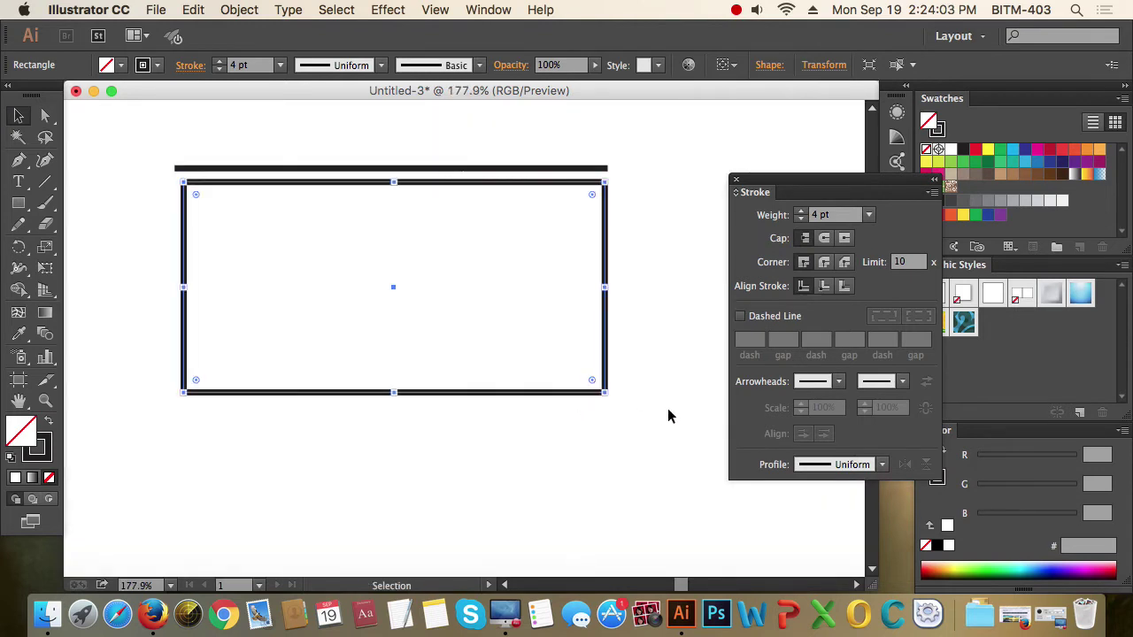
scroll(669, 416, "up", 2)
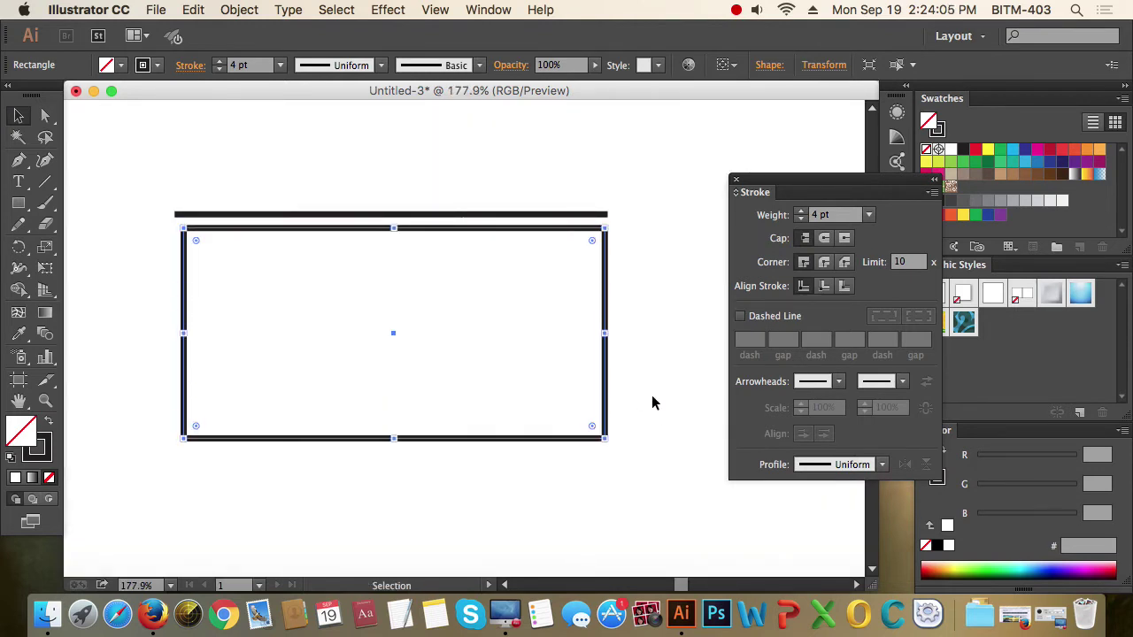
left_click(650, 396)
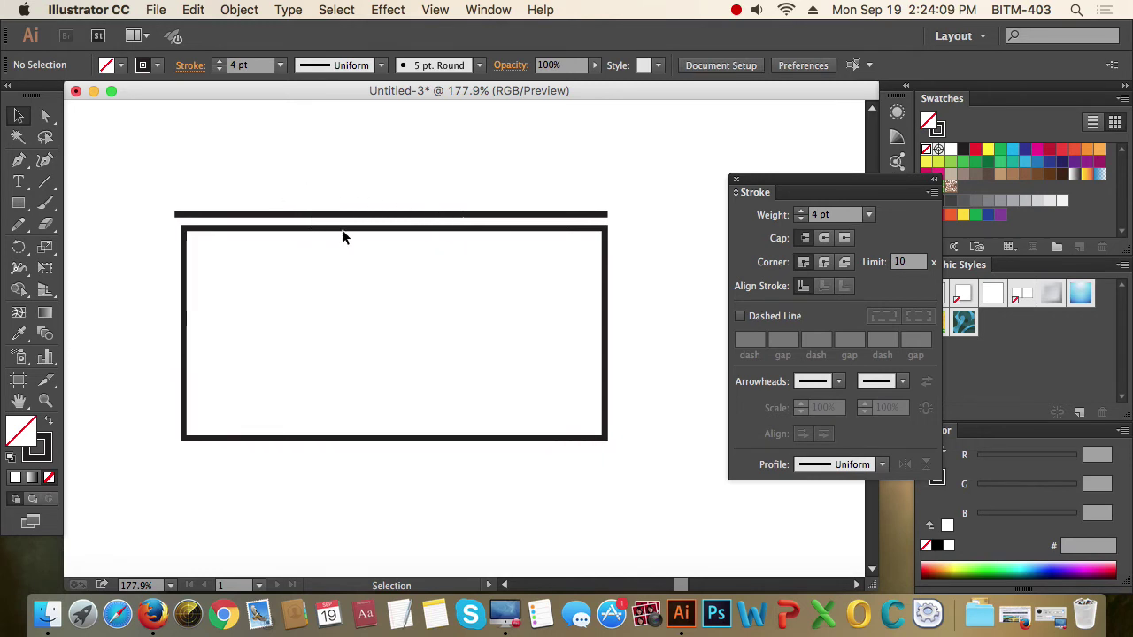
left_click_drag(346, 228, 346, 312)
- Add the Arrow 6 arrowhead to the start of the line and deselect it
left_click_drag(328, 185, 376, 258)
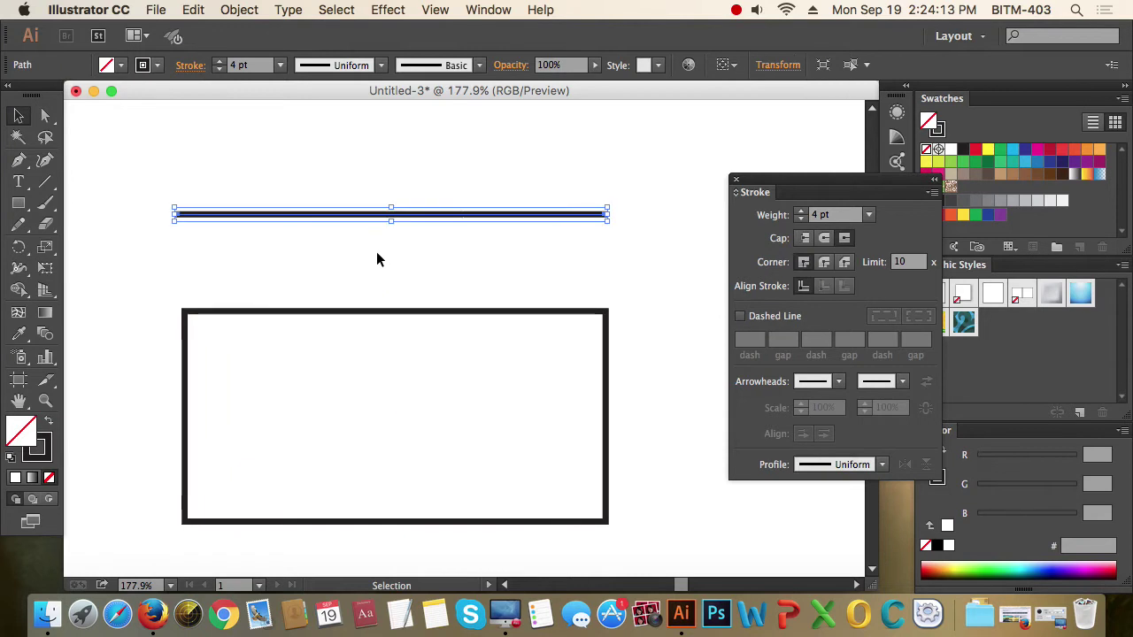
left_click(838, 382)
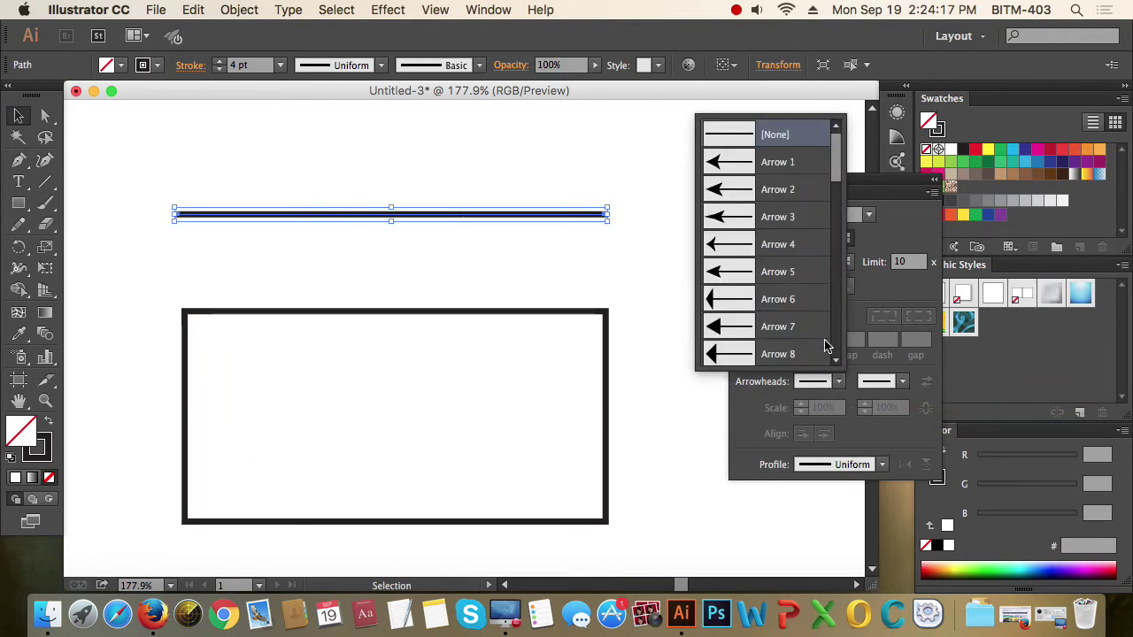
scroll(763, 265, "down", 3)
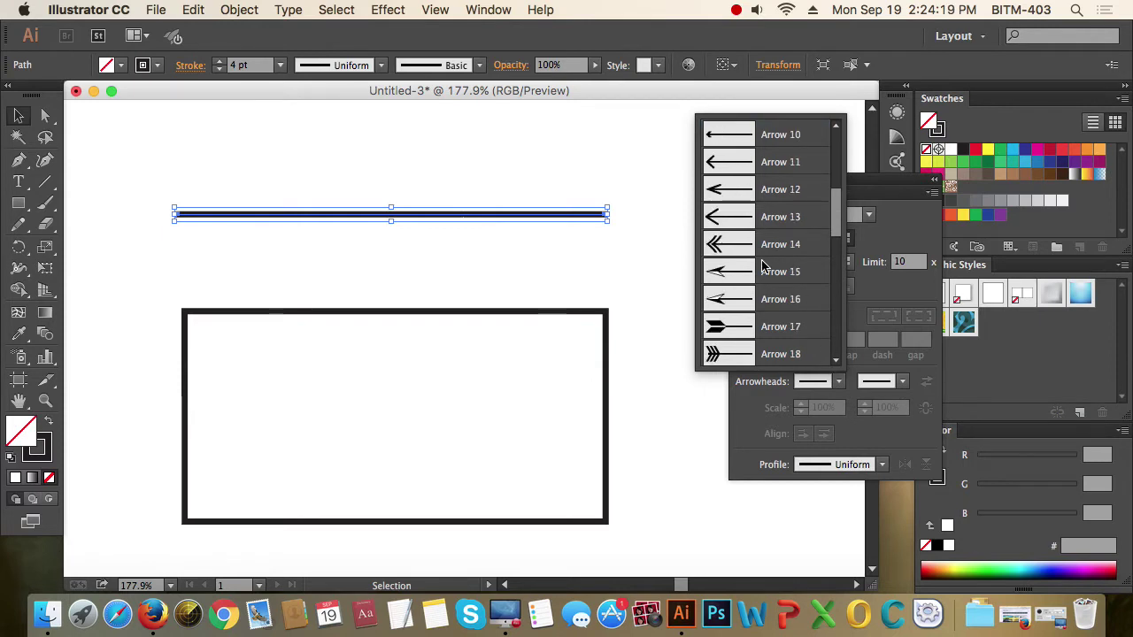
scroll(763, 265, "up", 2)
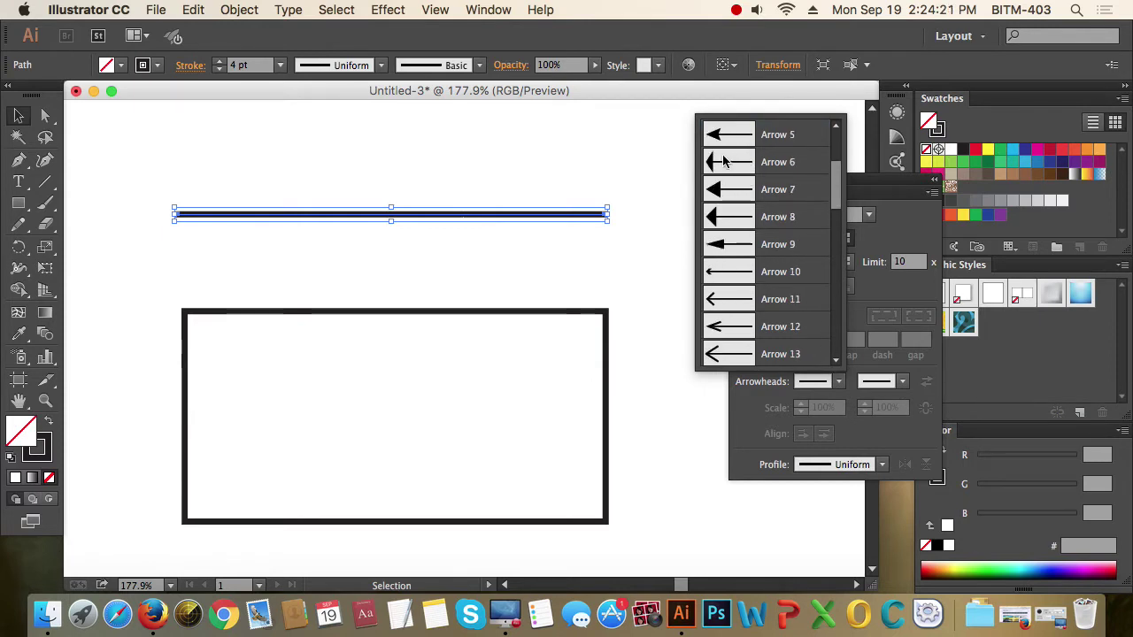
left_click(732, 162)
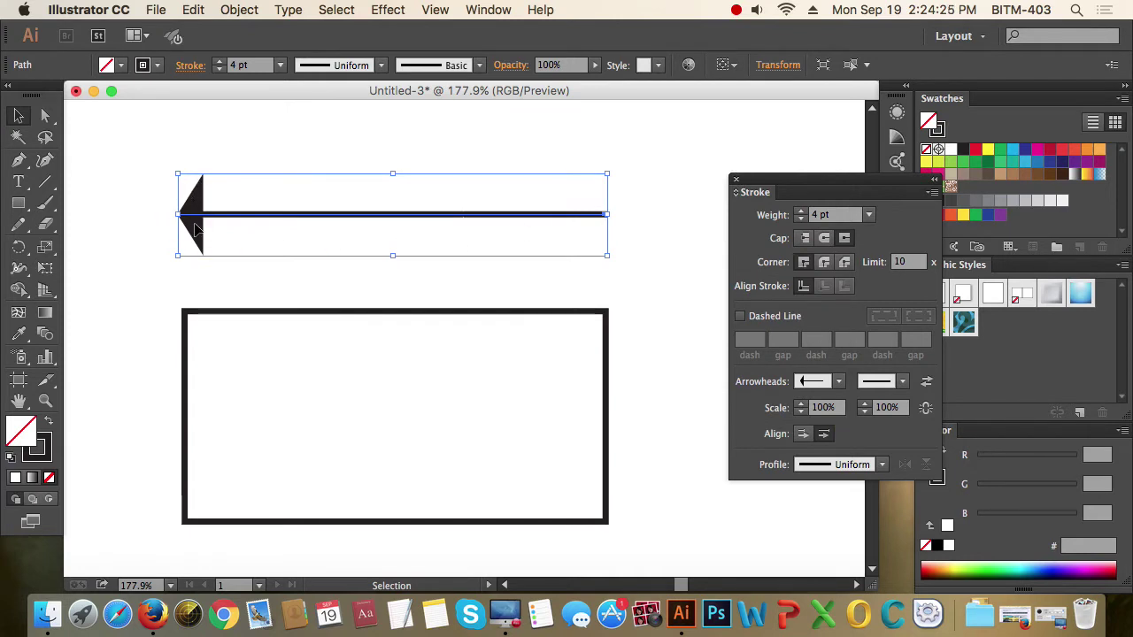
left_click(664, 285)
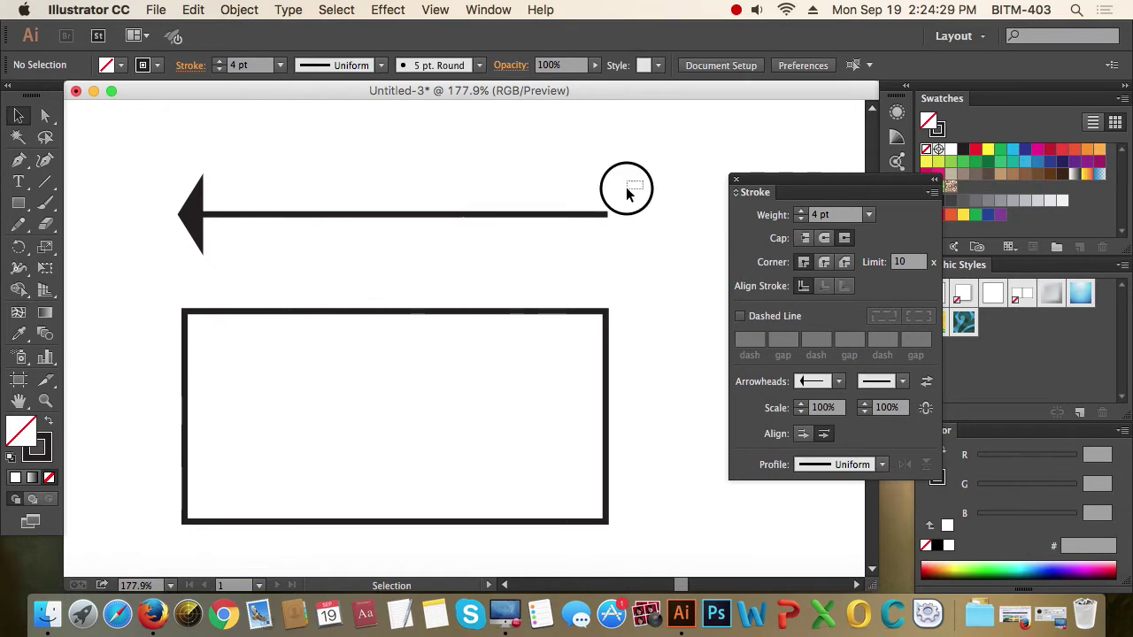
- Add the Arrow 19 arrowhead to the end of the line and deselect it
left_click_drag(625, 189, 576, 238)
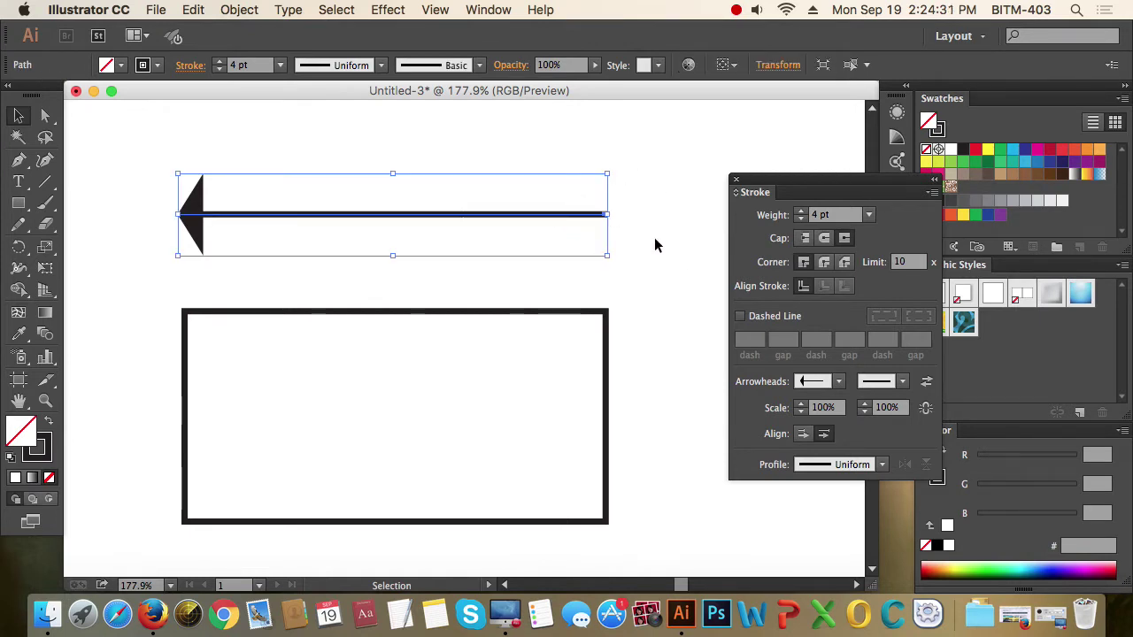
left_click(902, 381)
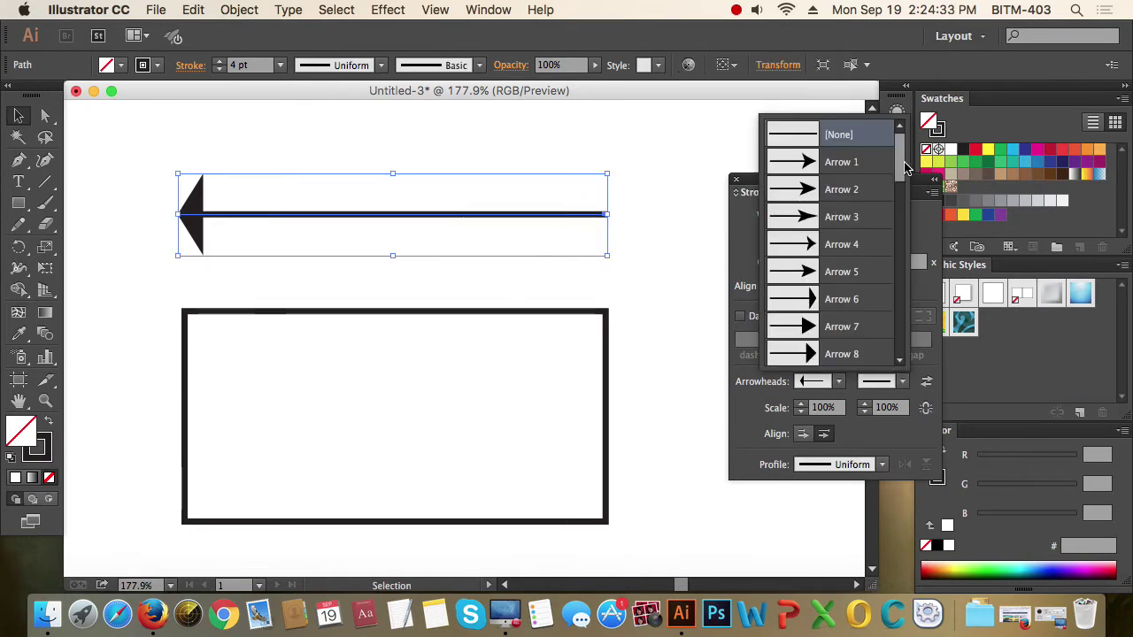
scroll(901, 177, "down", 5)
left_click_drag(900, 184, 907, 249)
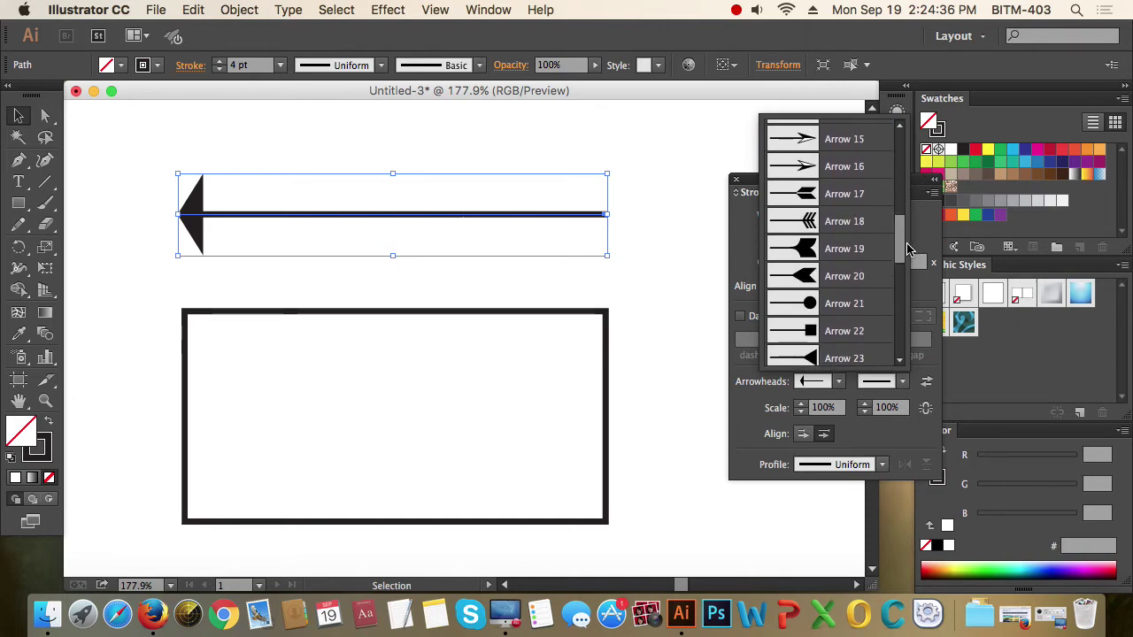
left_click(846, 250)
left_click(660, 310)
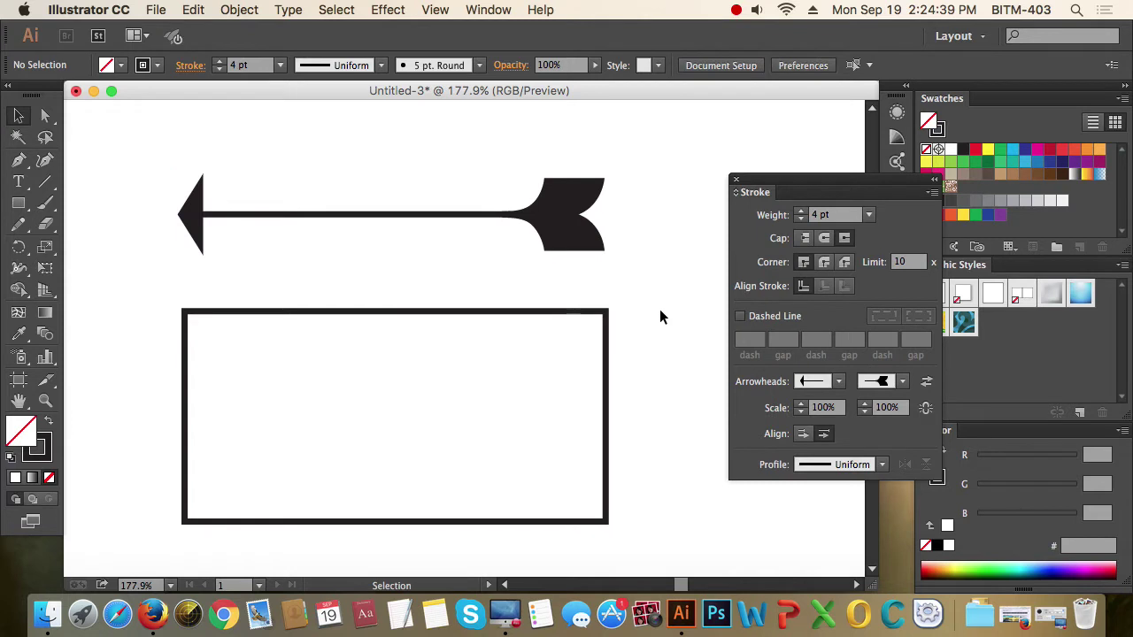
- Add a solid triangular arrowhead to the start of the rectangle's path and the Arrow 17 arrowhead to its end
left_click_drag(661, 280, 544, 236)
left_click_drag(601, 281, 421, 154)
left_click_drag(659, 407, 541, 472)
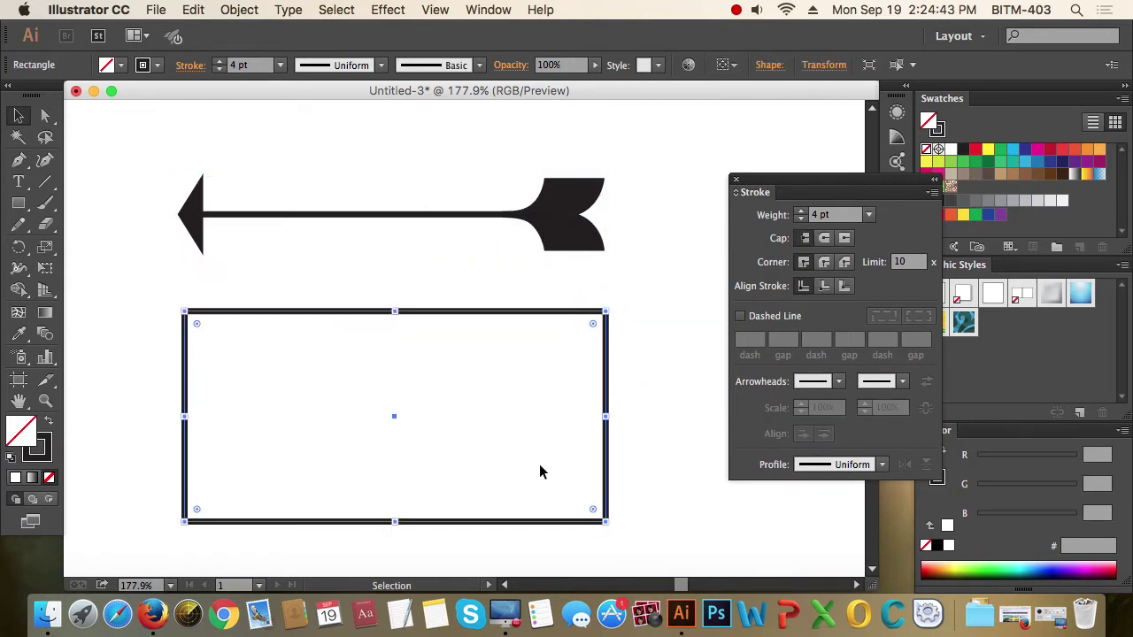
left_click(837, 383)
left_click(776, 333)
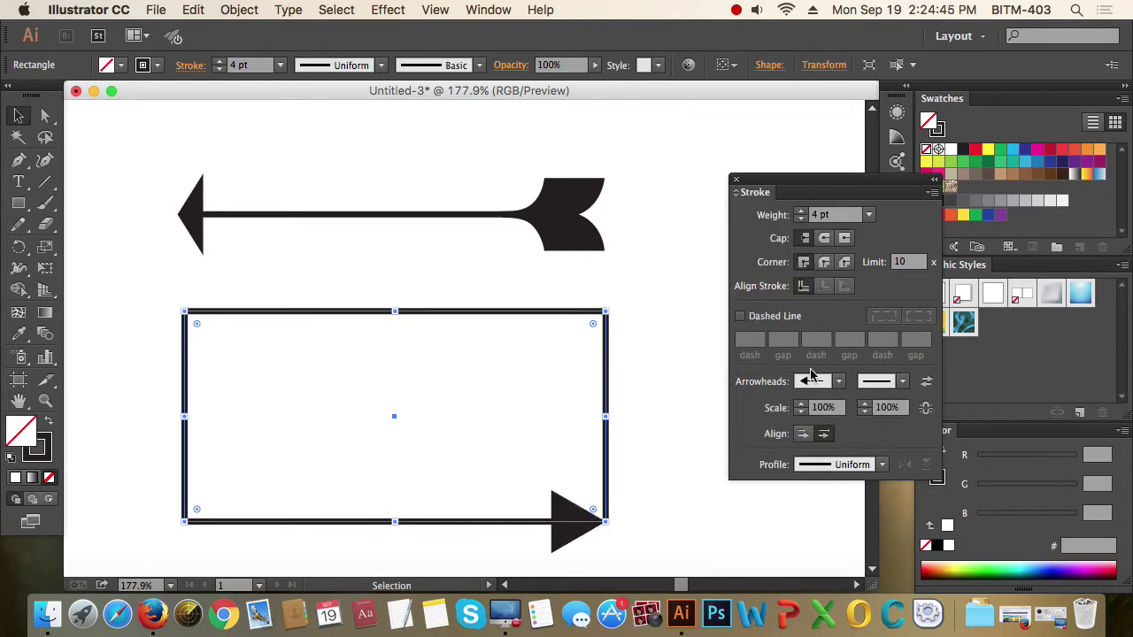
left_click(902, 382)
left_click(902, 282)
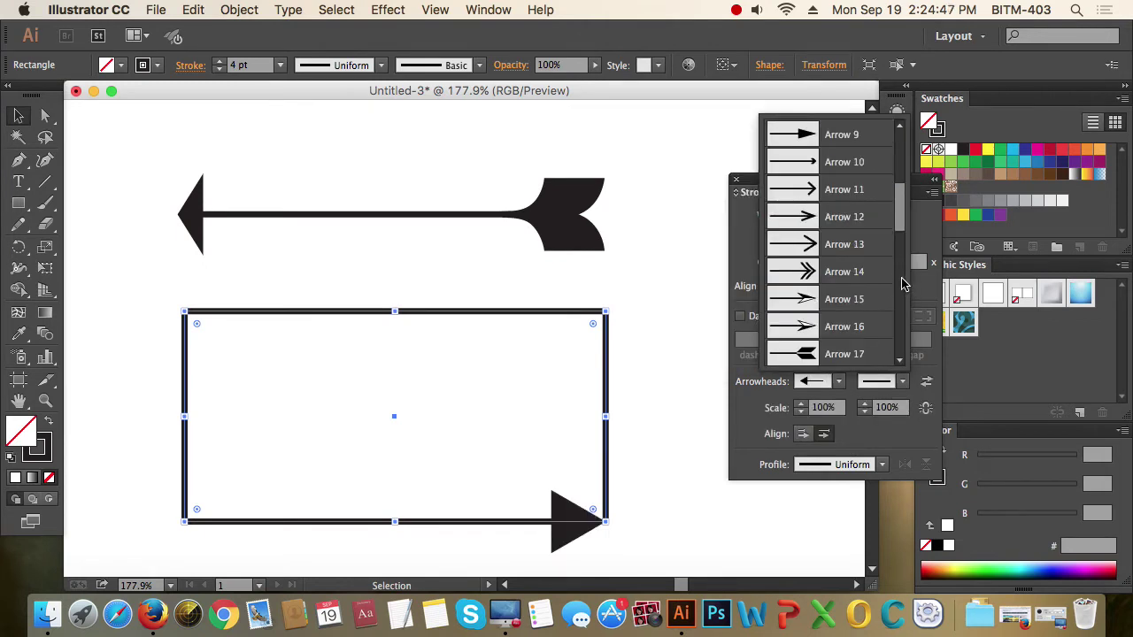
left_click(841, 355)
left_click(660, 557)
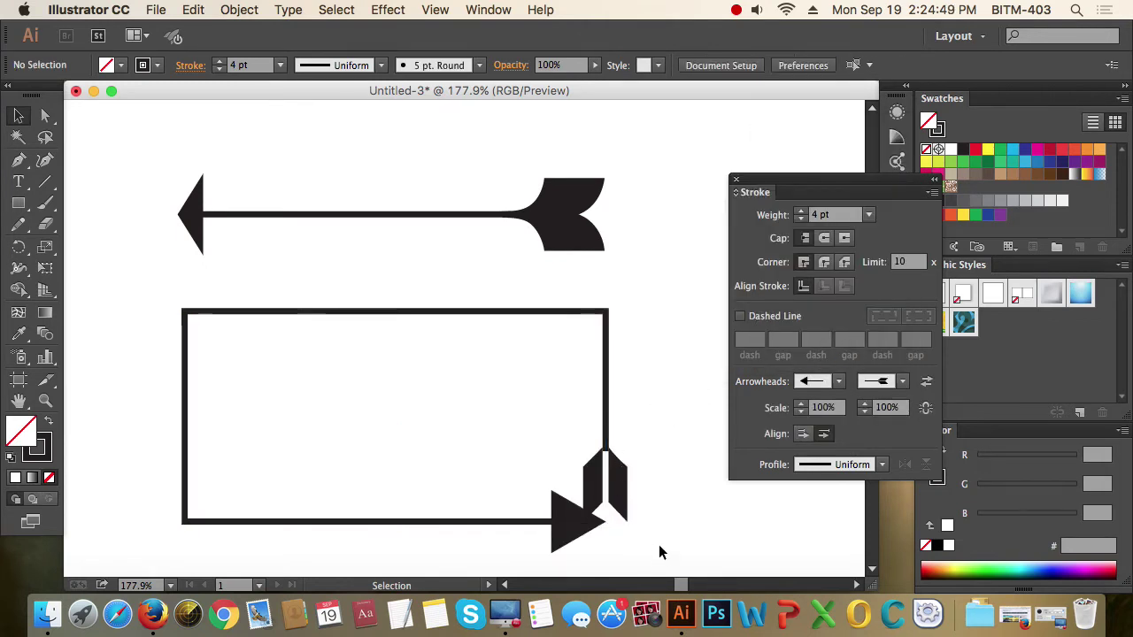
- Compare both arrowhead alignments on the line, finishing with the arrow tips extended beyond the ends of the path
left_click_drag(324, 181, 382, 233)
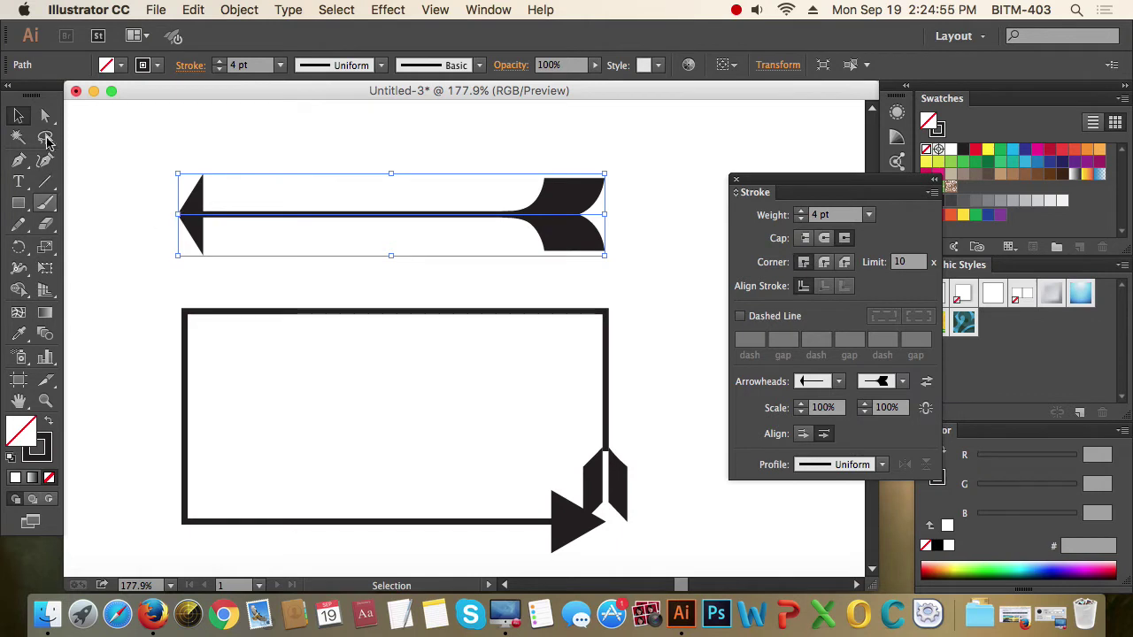
key("a")
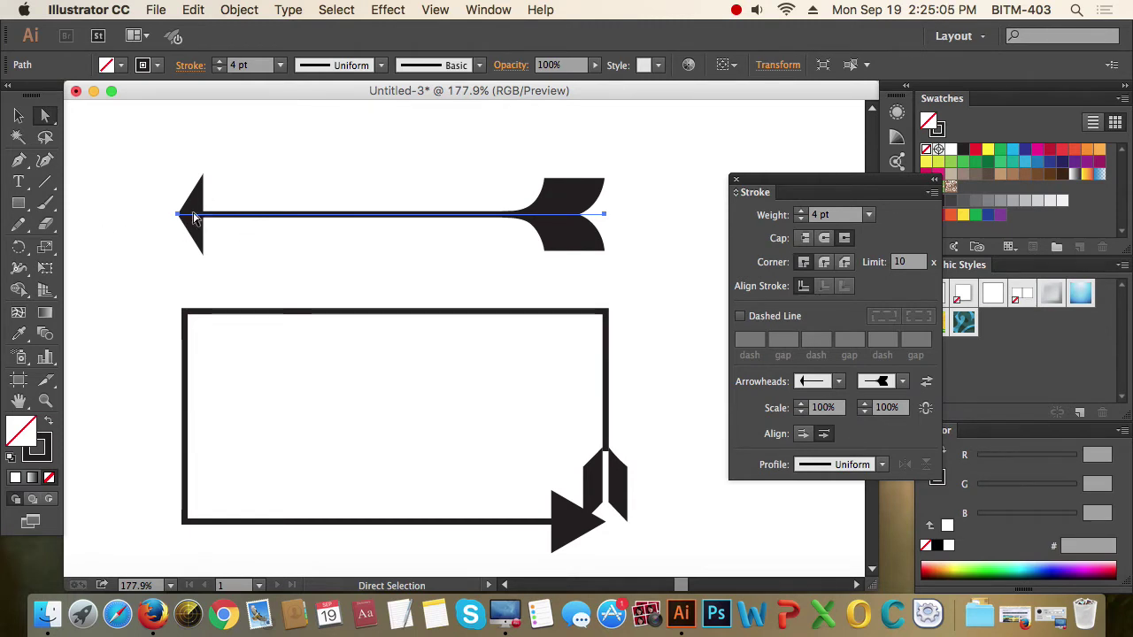
left_click(803, 434)
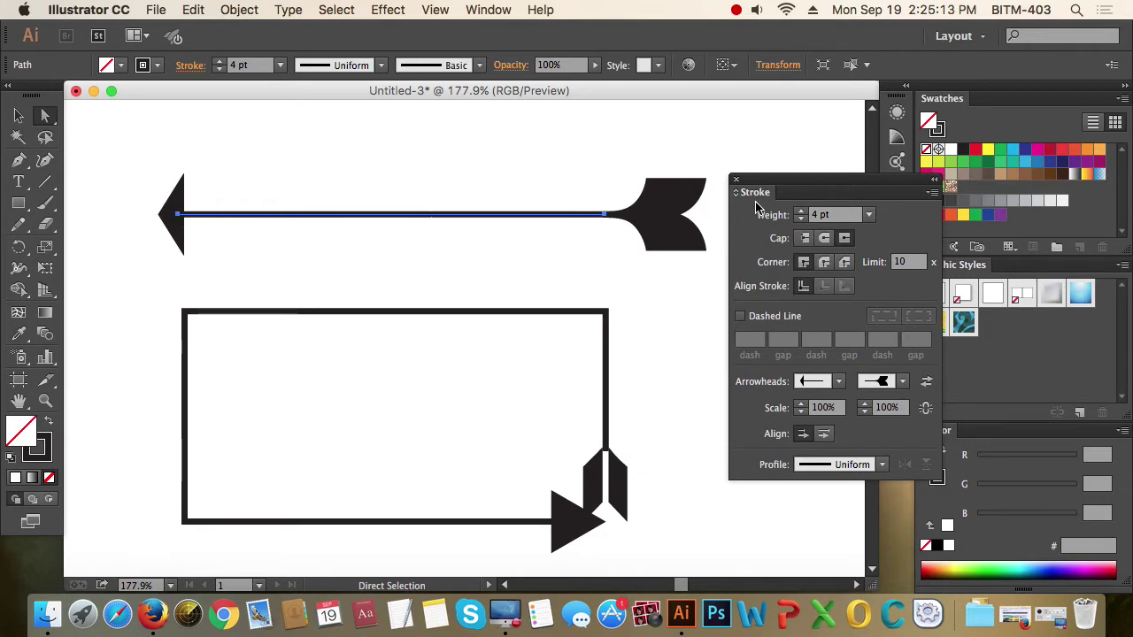
left_click(824, 434)
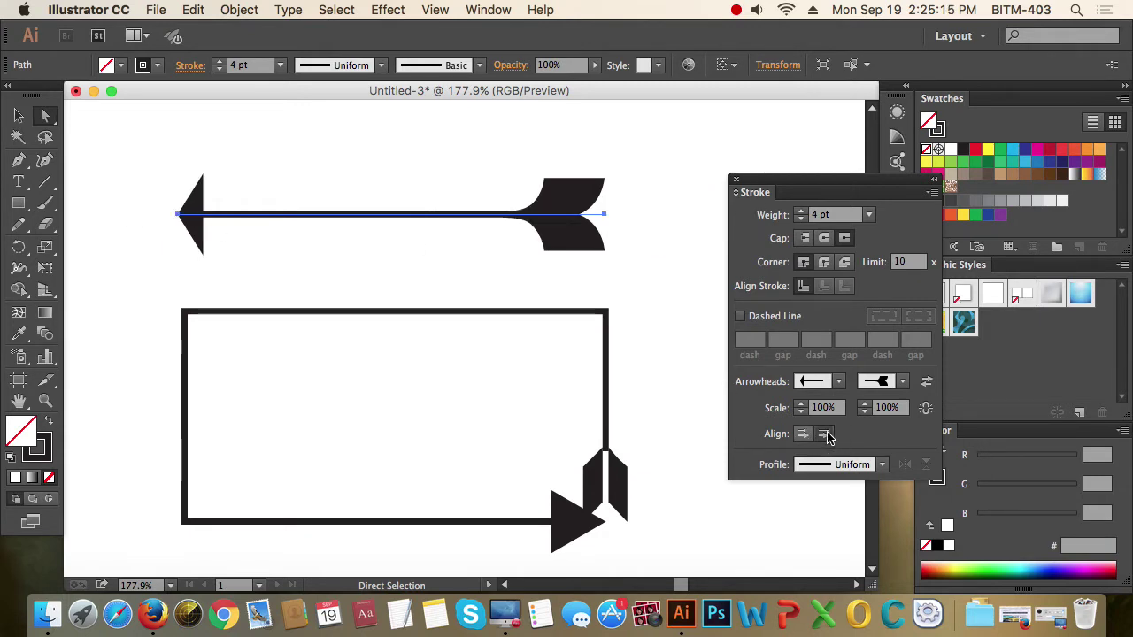
left_click(803, 434)
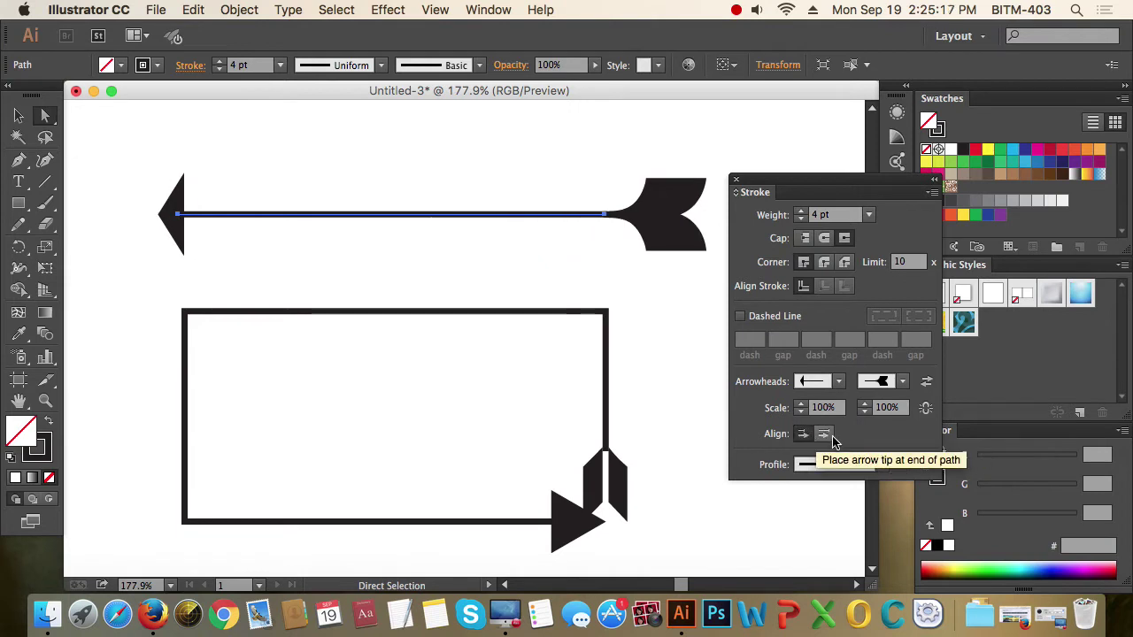
left_click(824, 434)
left_click(803, 433)
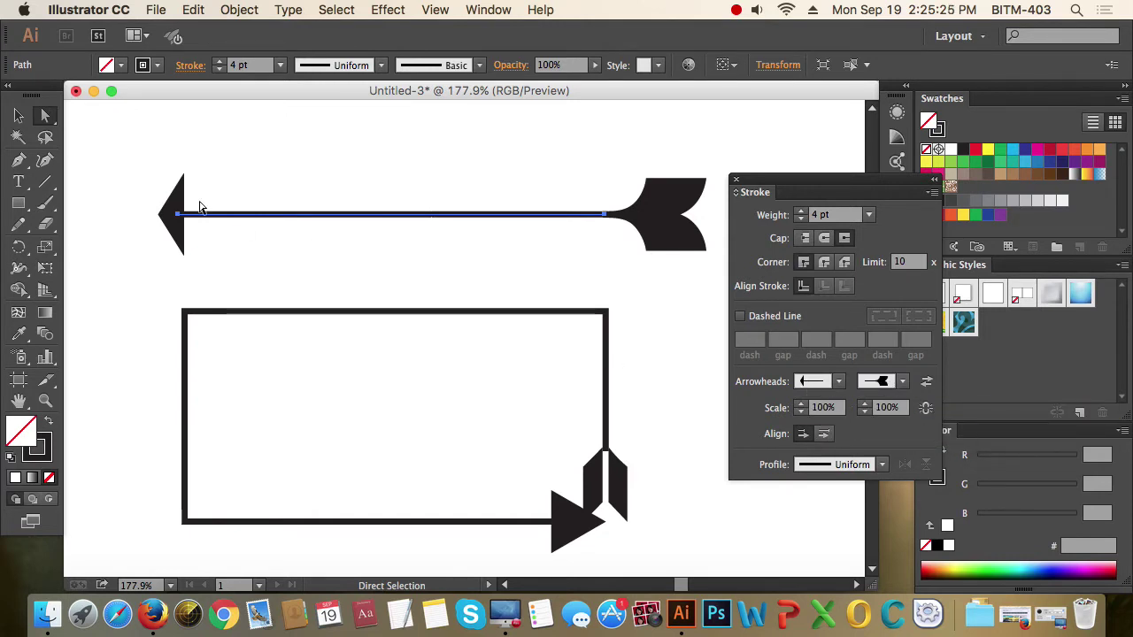
- Set the scale of the line's start arrowhead to 50%
left_click(830, 407)
type("50")
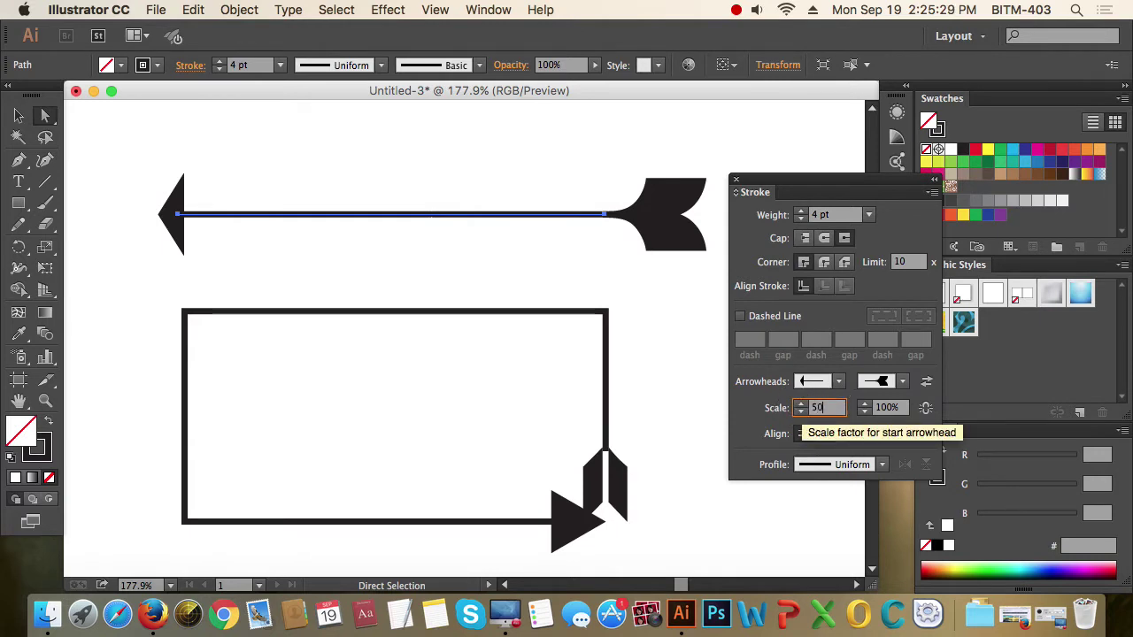
key("Return")
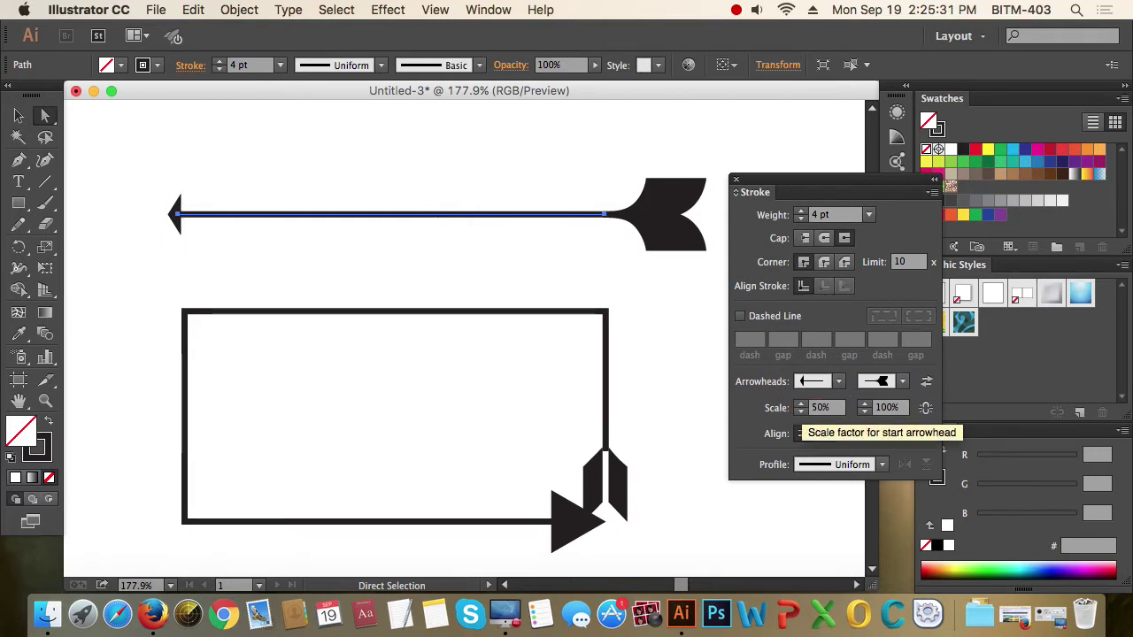
- Set the scale of the line's start arrowhead to 200%
left_click(805, 406)
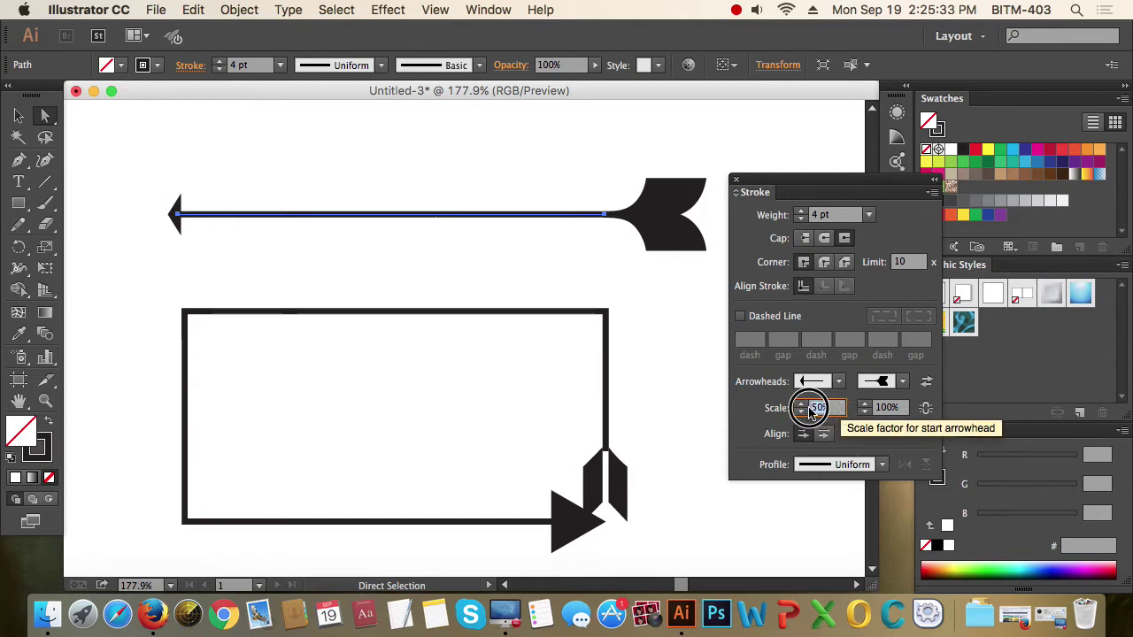
type("200")
key("Return")
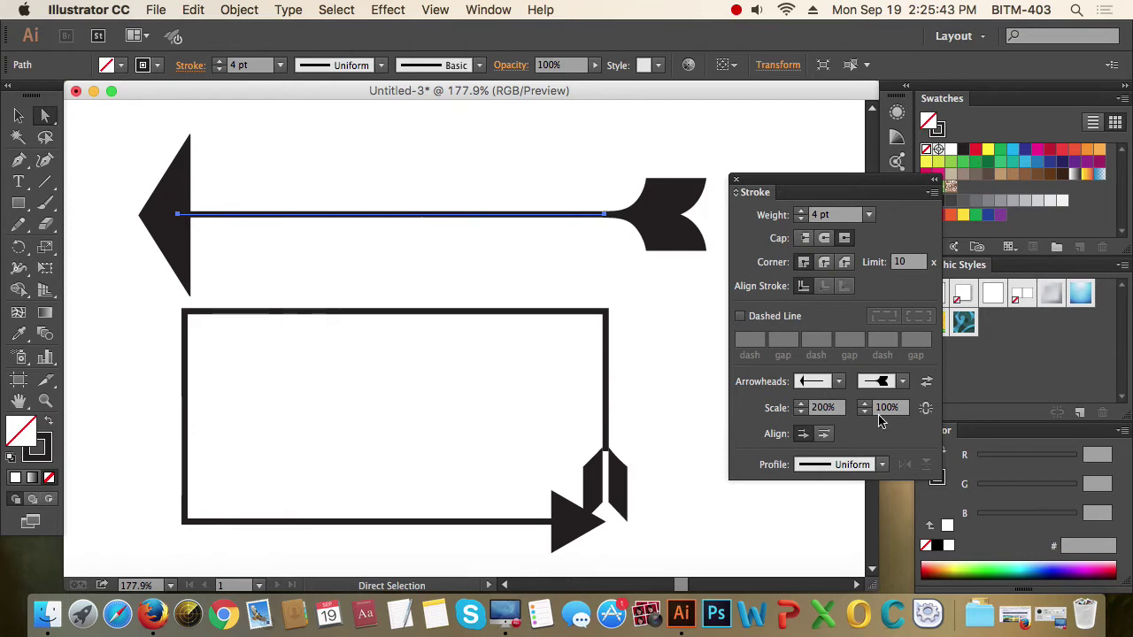
- Apply the elliptical width profile, thickest in the middle, to the line and deselect it
left_click(881, 464)
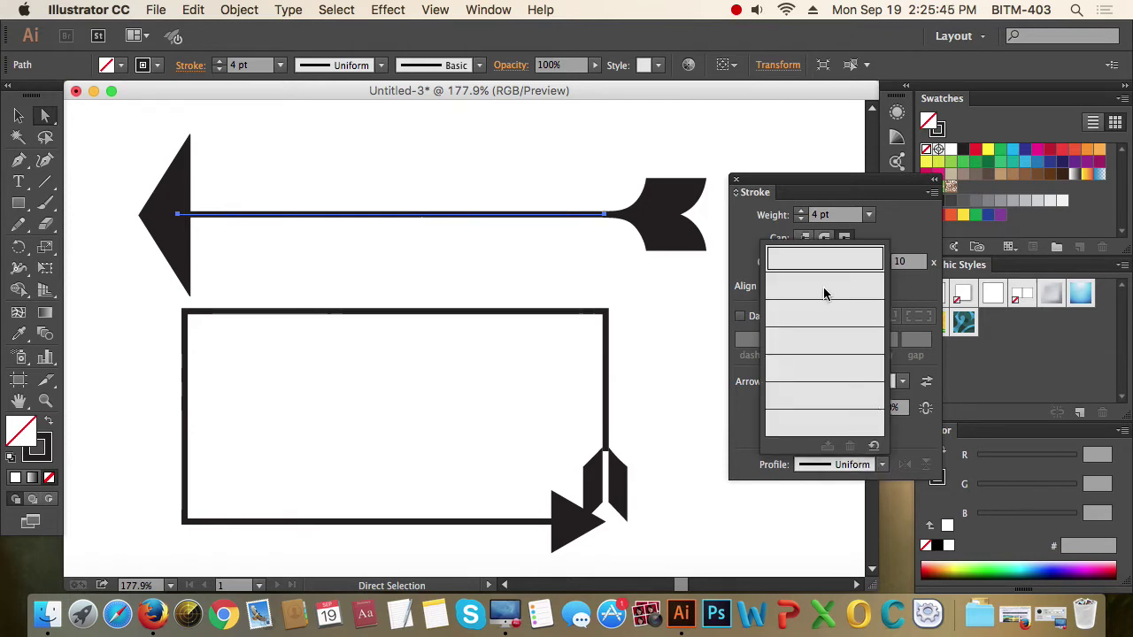
left_click(824, 291)
left_click(388, 251)
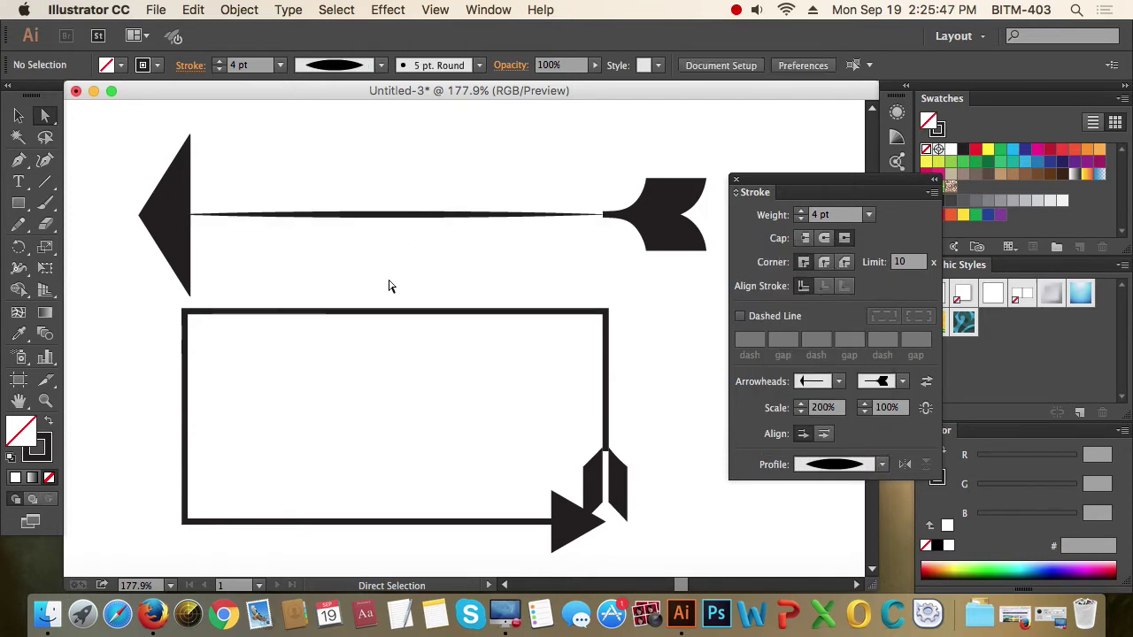
- Apply the width profile with two bulges to the line and deselect it
left_click_drag(349, 263, 400, 191)
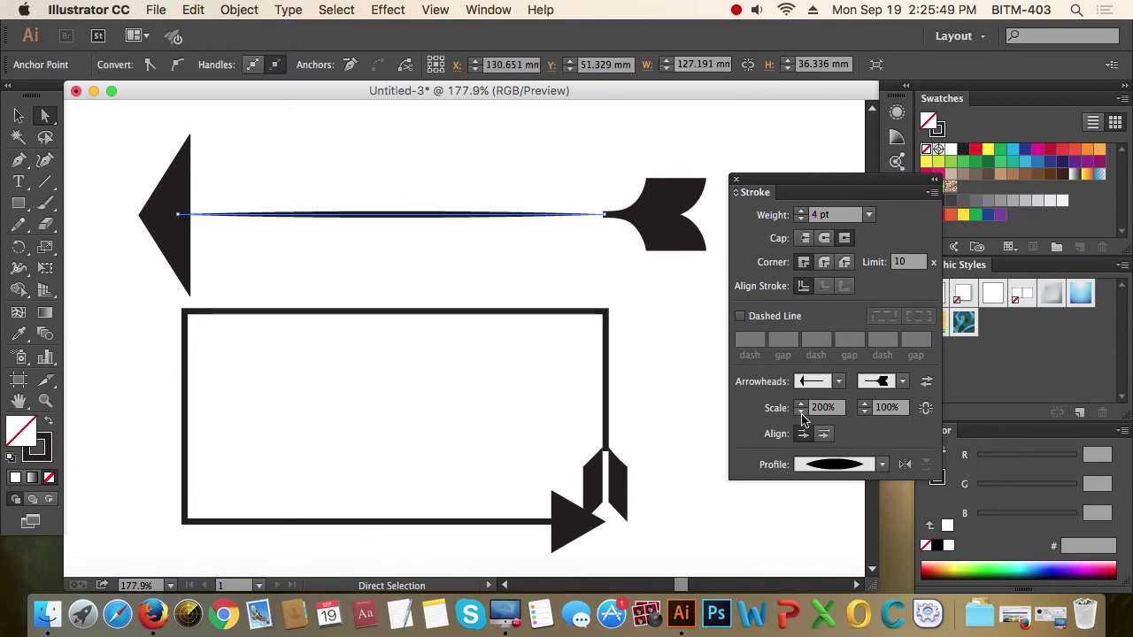
left_click(883, 464)
left_click(846, 322)
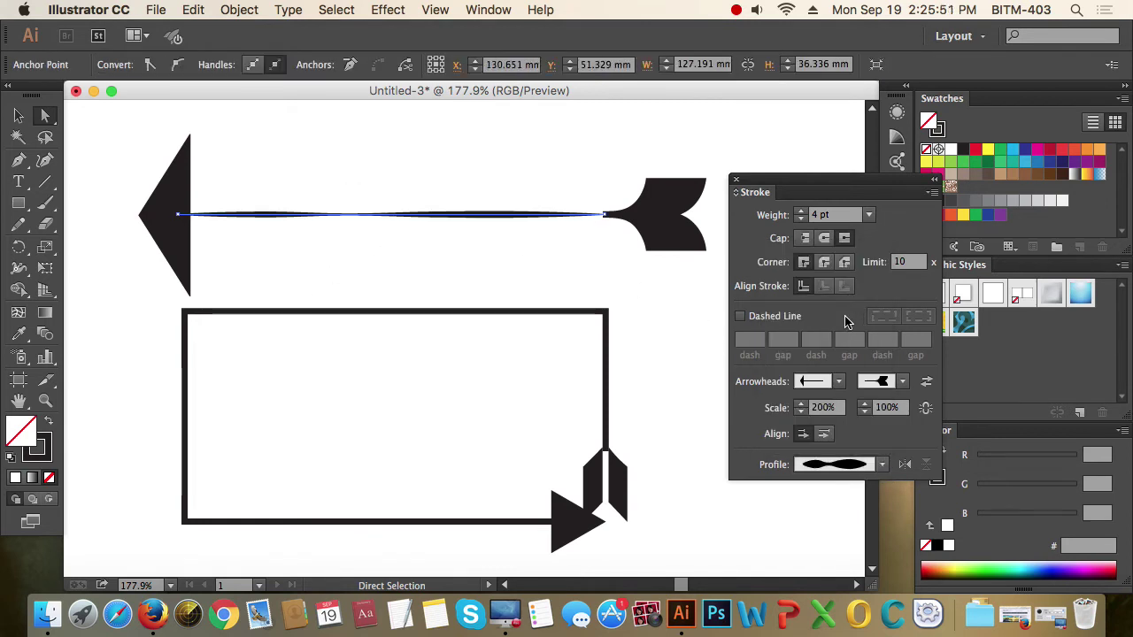
left_click(468, 255)
- Apply the width profile with an even middle and short tapered ends to the line and deselect it
left_click_drag(353, 264, 446, 192)
left_click(883, 464)
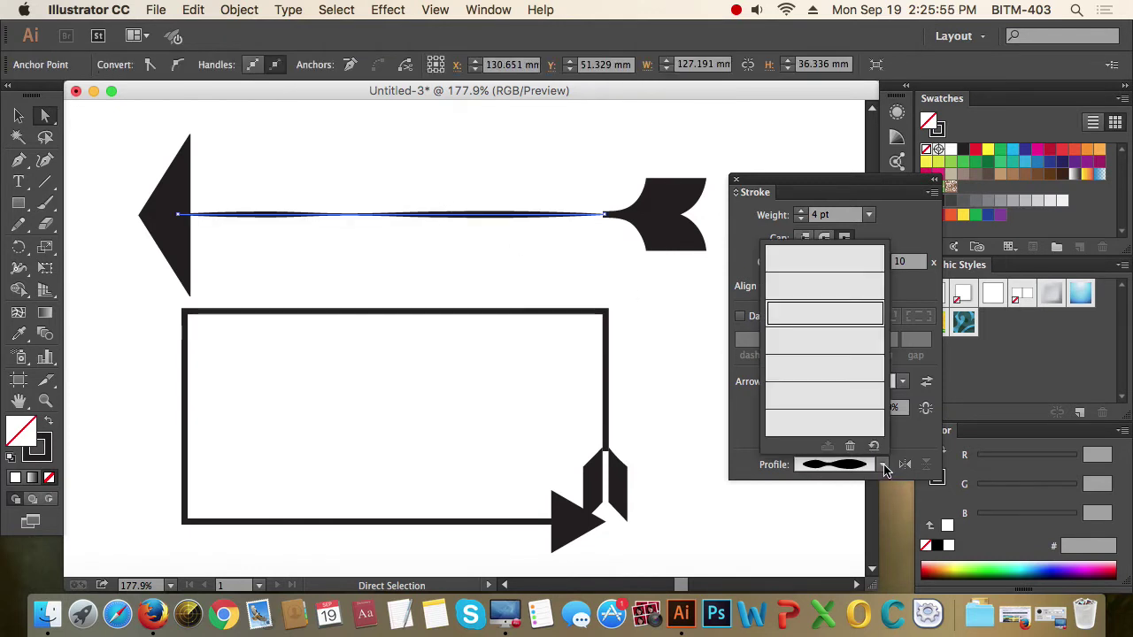
left_click(815, 348)
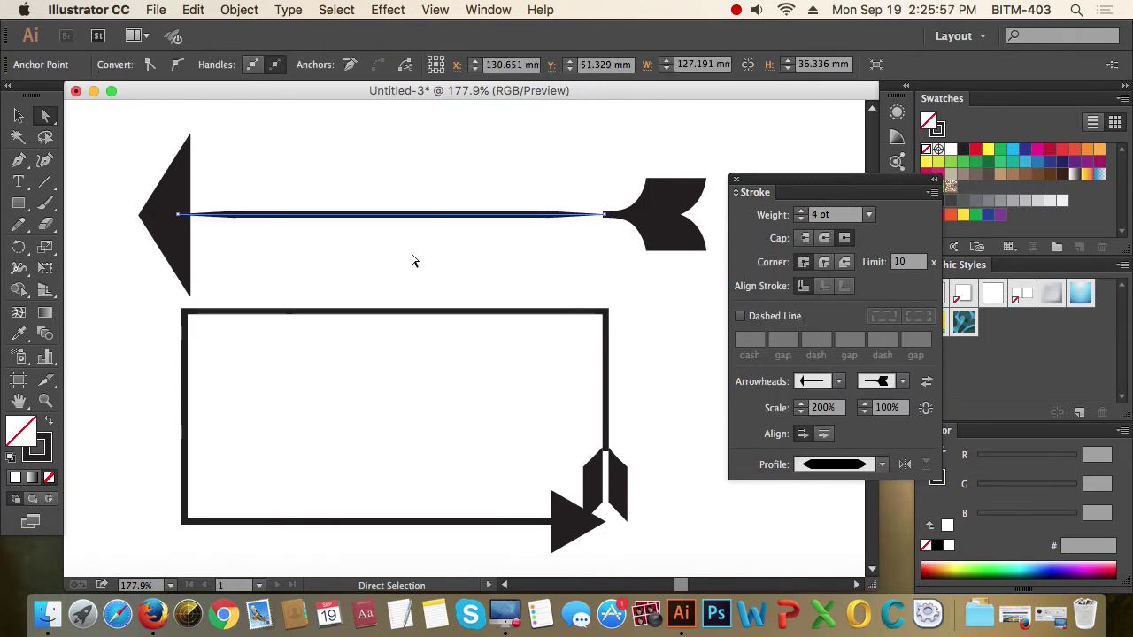
left_click(412, 261)
- Apply the triangular width profile, tapering from the start to the end, to the line and deselect it
left_click_drag(388, 289, 520, 138)
left_click(869, 474)
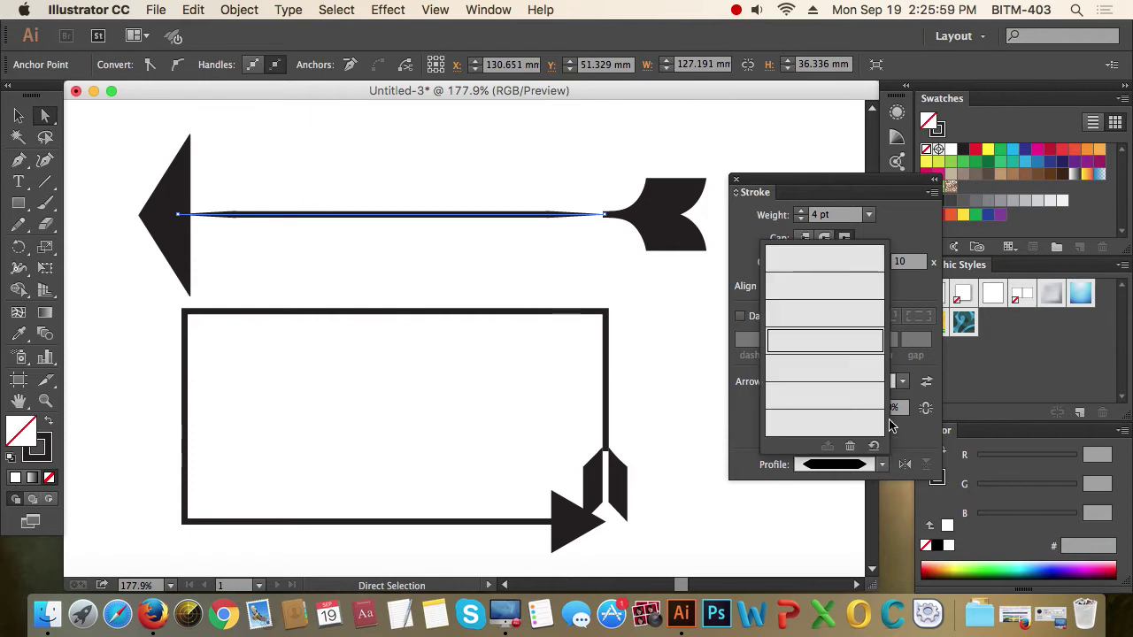
left_click(830, 368)
left_click(457, 185)
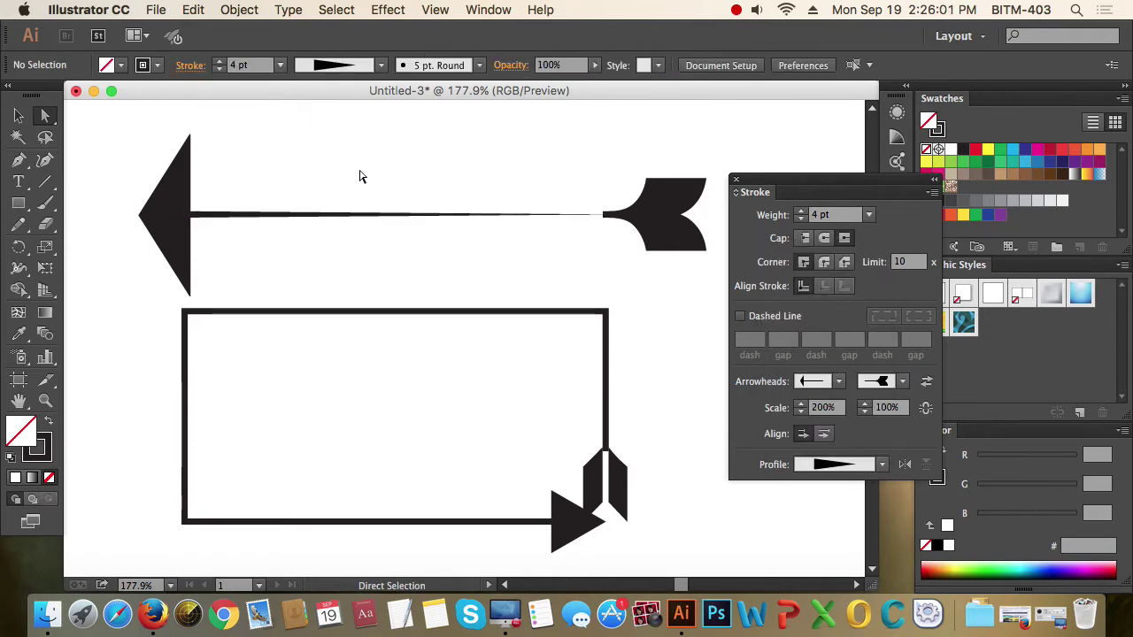
- Apply the asymmetrical width profile with its bulge nearer the end to the line
left_click(348, 213)
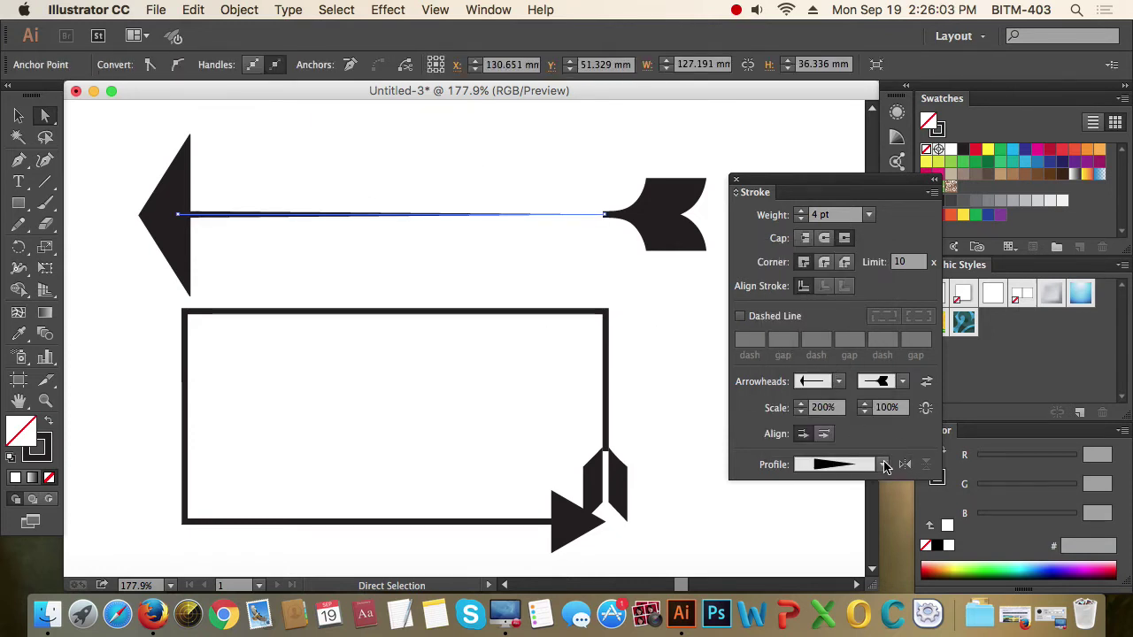
left_click(882, 464)
left_click(823, 395)
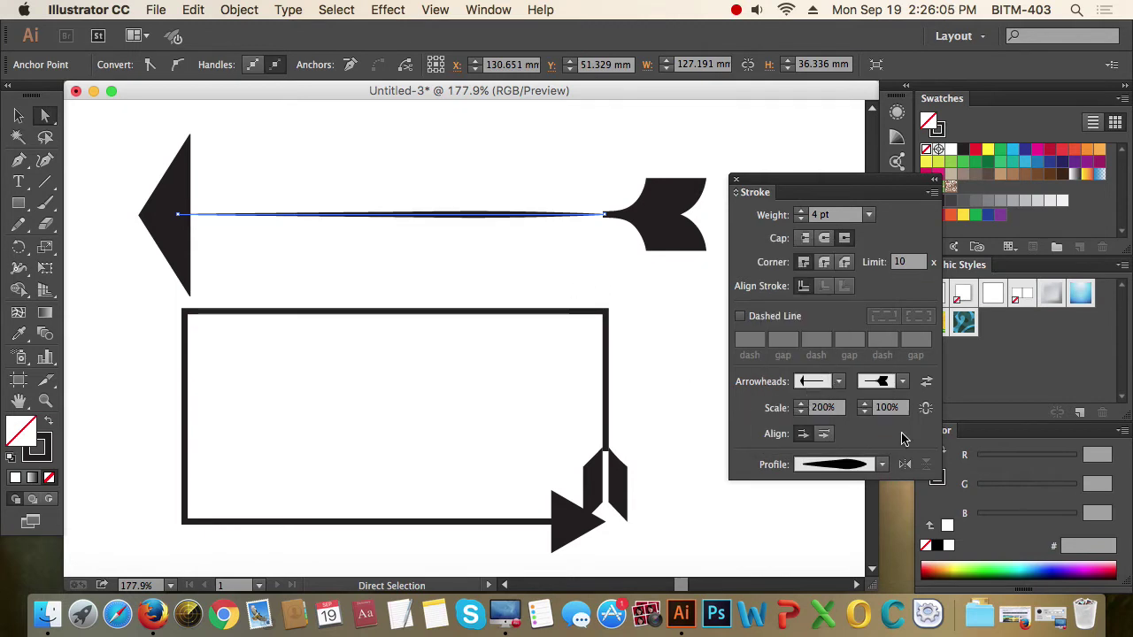
- Apply the last width profile in the list to the line and deselect it
left_click(881, 464)
left_click(837, 434)
left_click(561, 253)
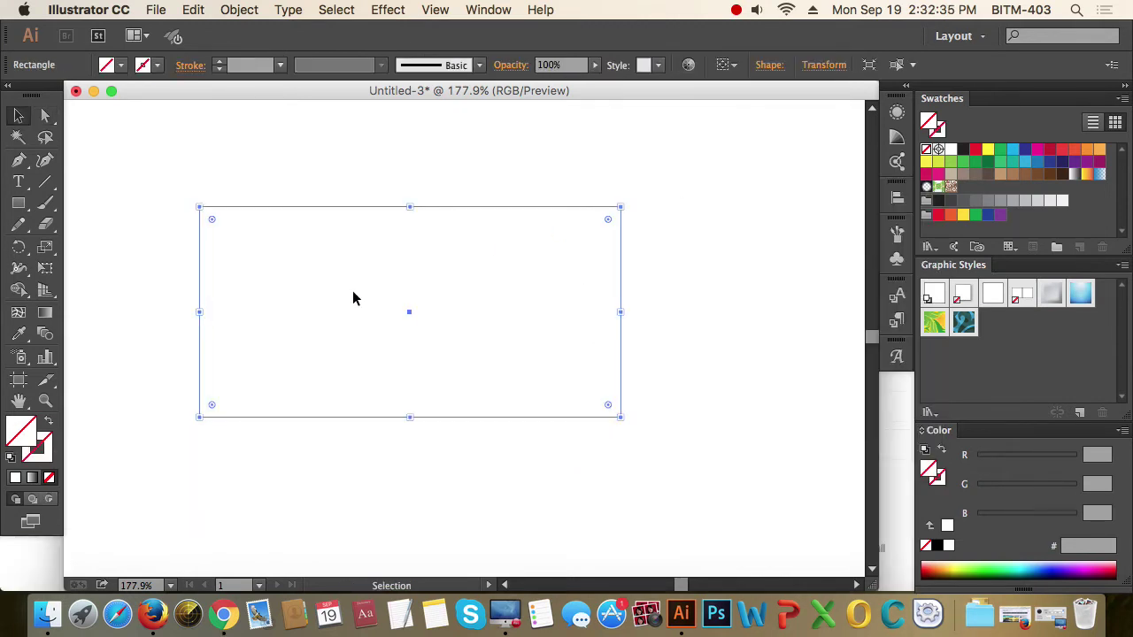
- Fill the selected rectangle with the white-to-black linear gradient and close the gradient settings
left_click(33, 479)
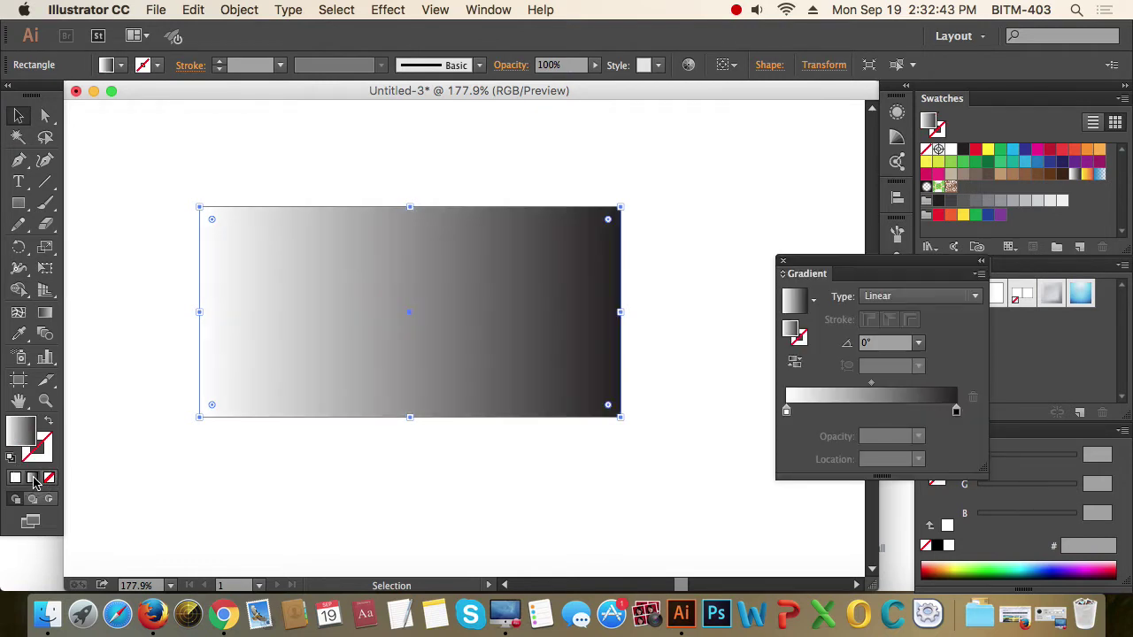
left_click(783, 264)
- Reopen the gradient settings and place them beside the rectangle
left_click(487, 10)
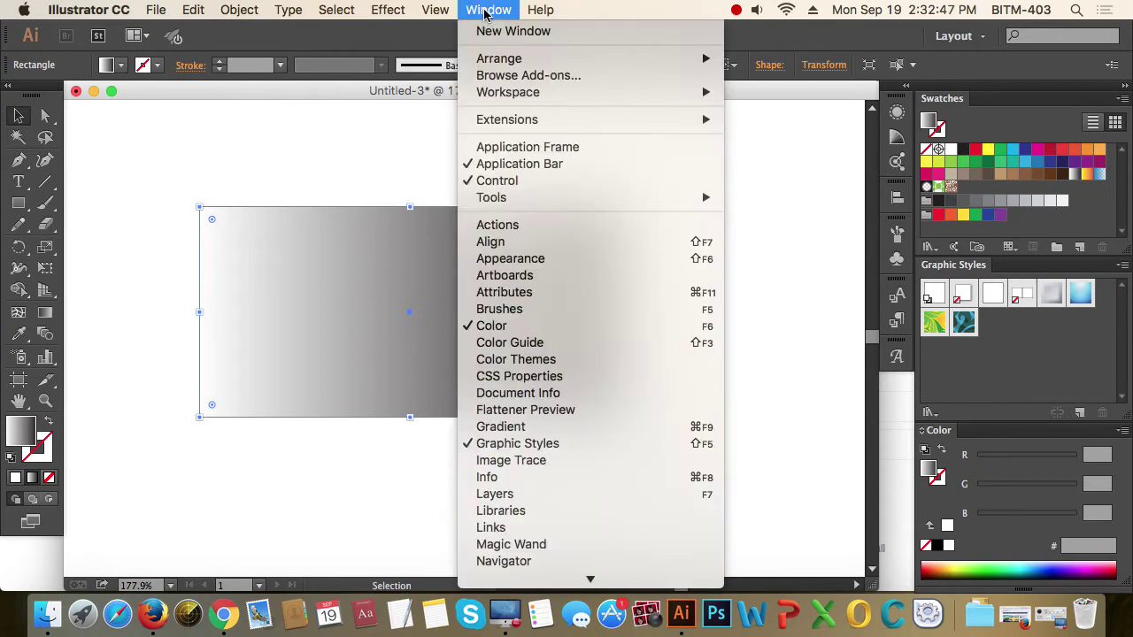
mouse_move(552, 629)
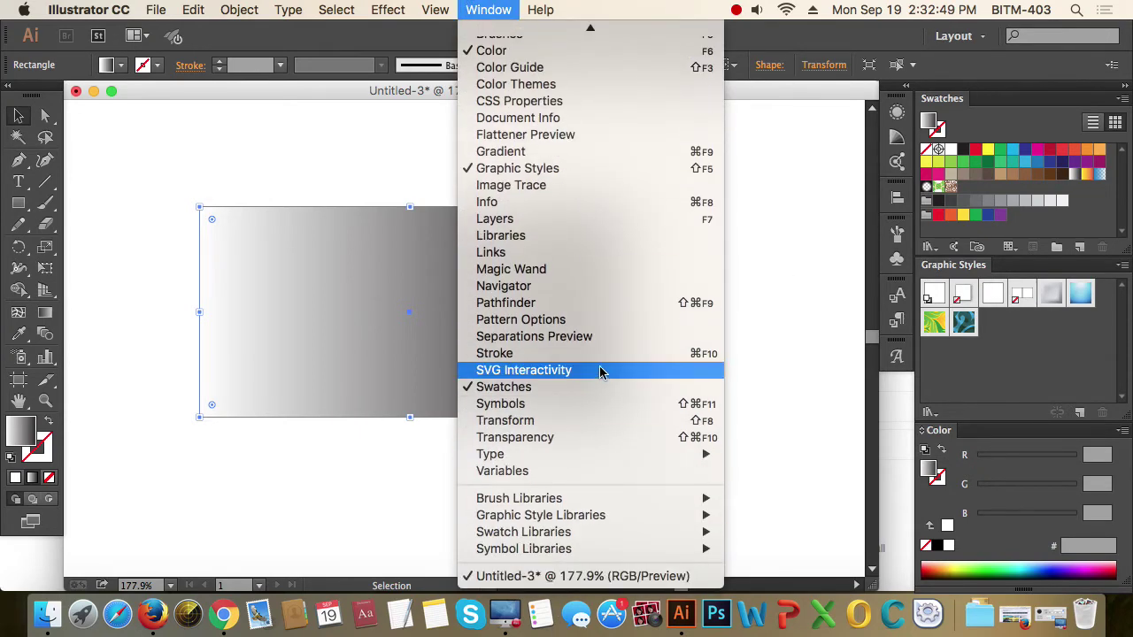
scroll(600, 371, "up", 5)
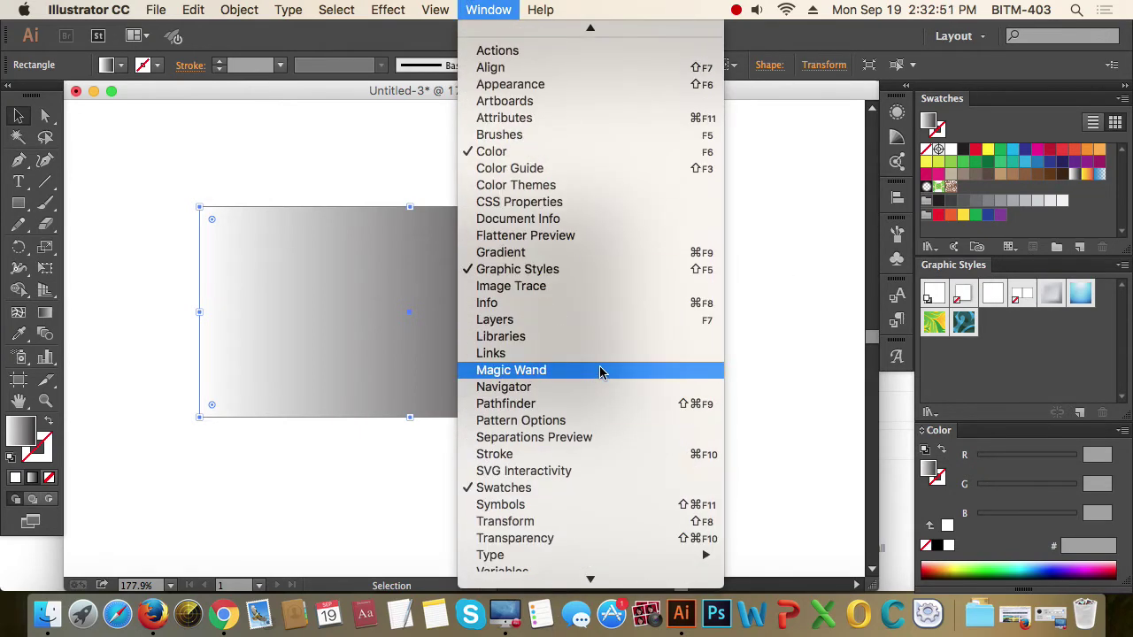
left_click(623, 255)
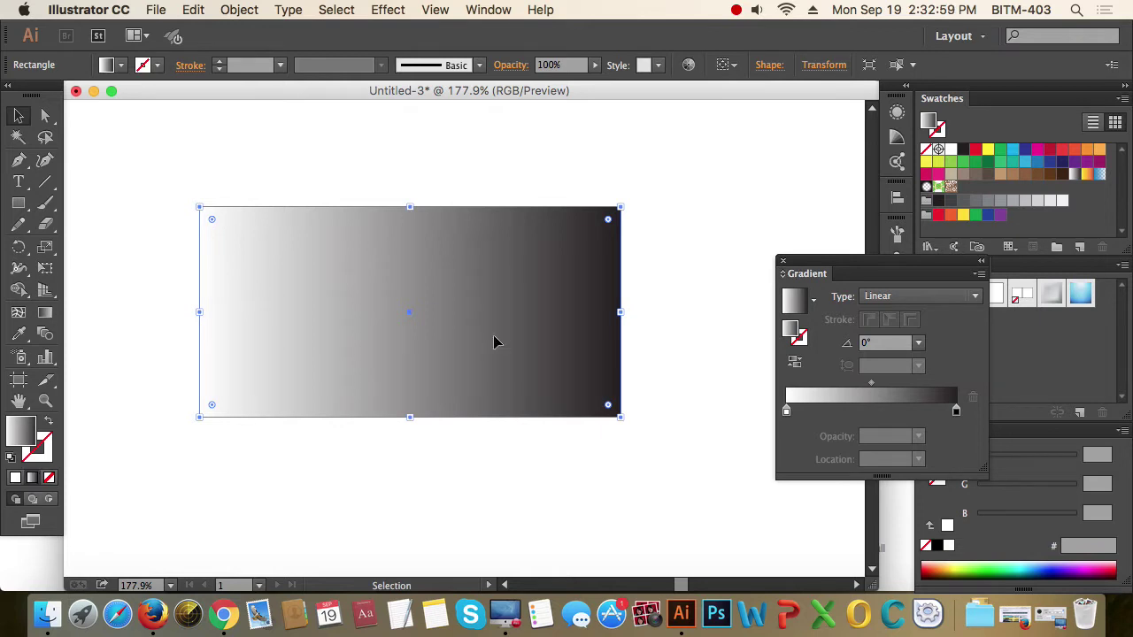
left_click_drag(855, 264, 722, 215)
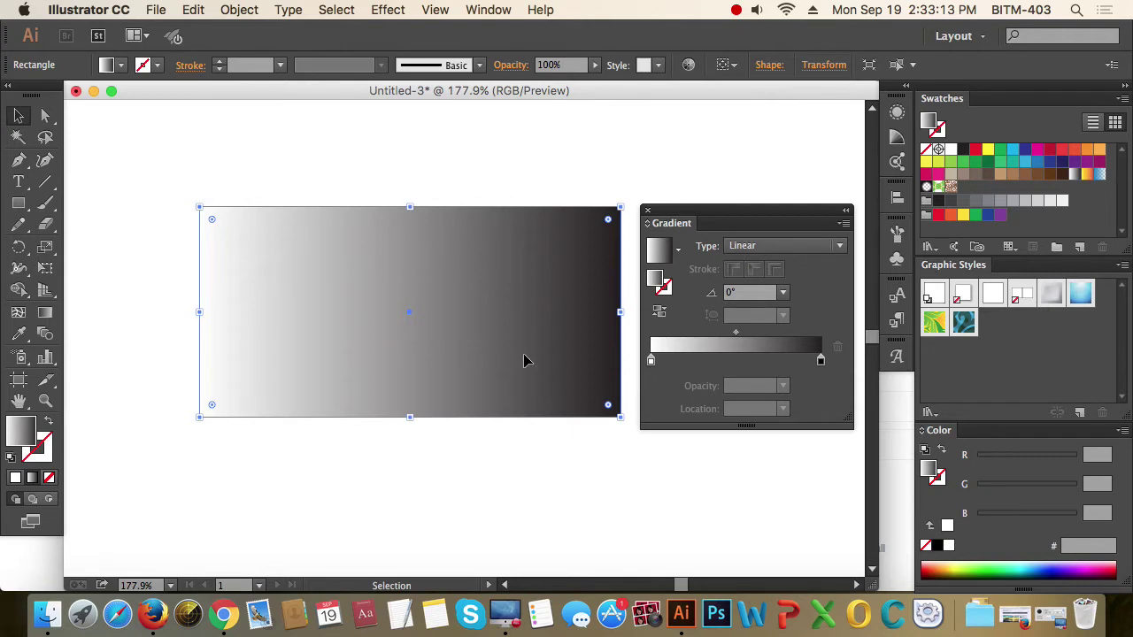
- Look through the preset gradients without choosing one and shift the gradient settings slightly closer to the rectangle
left_click(678, 251)
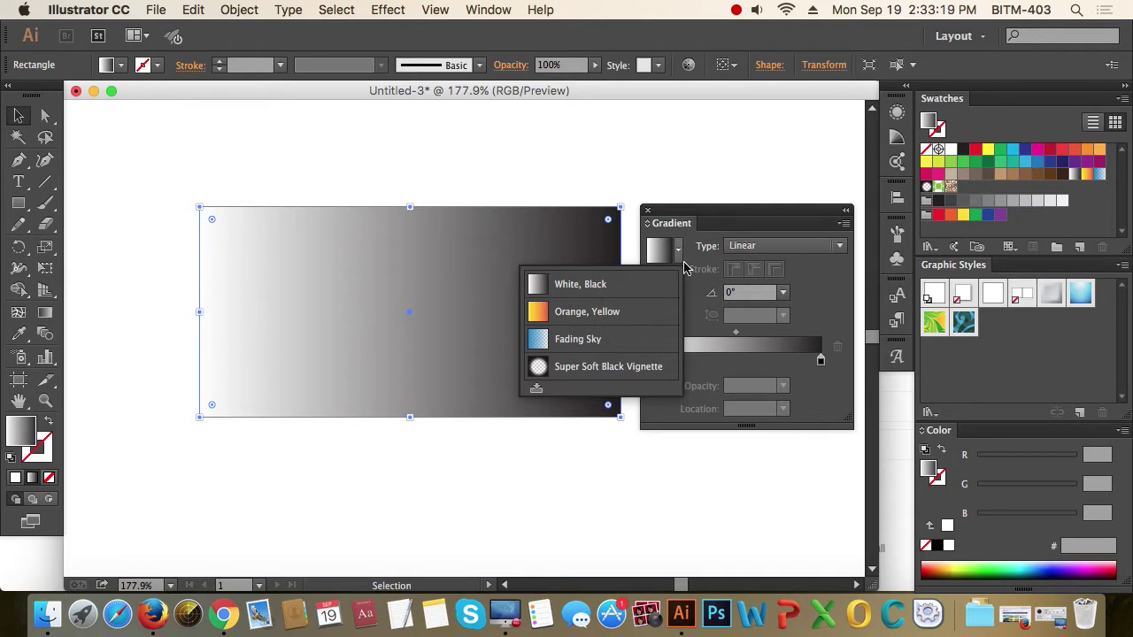
left_click(738, 218)
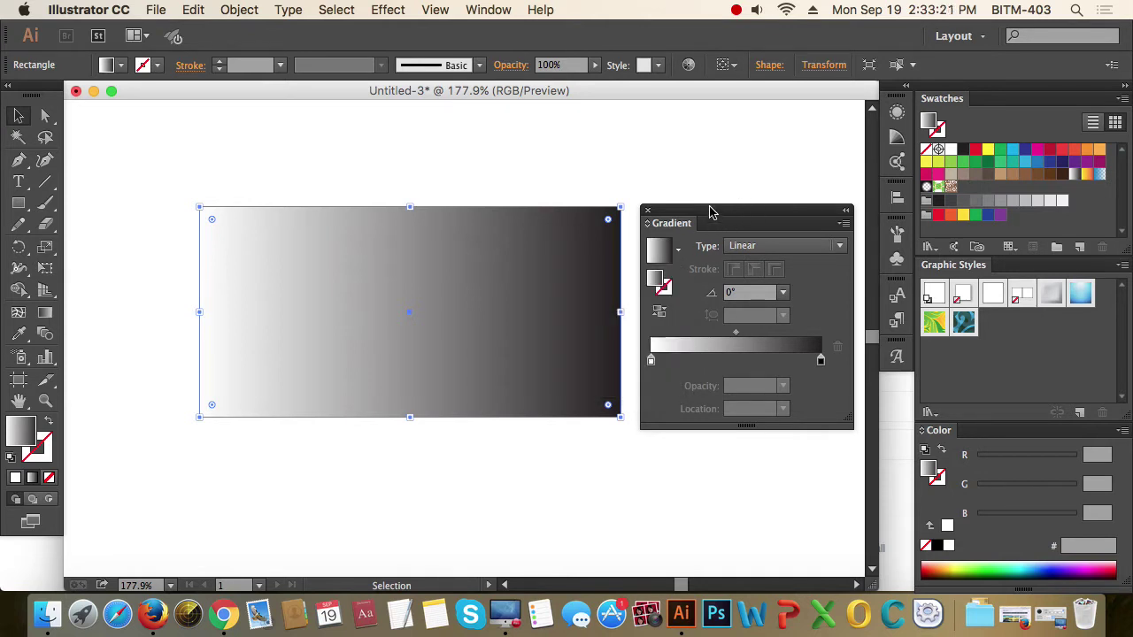
mouse_move(710, 213)
left_mouse_down()
mouse_move(731, 202)
mouse_move(692, 209)
left_mouse_up()
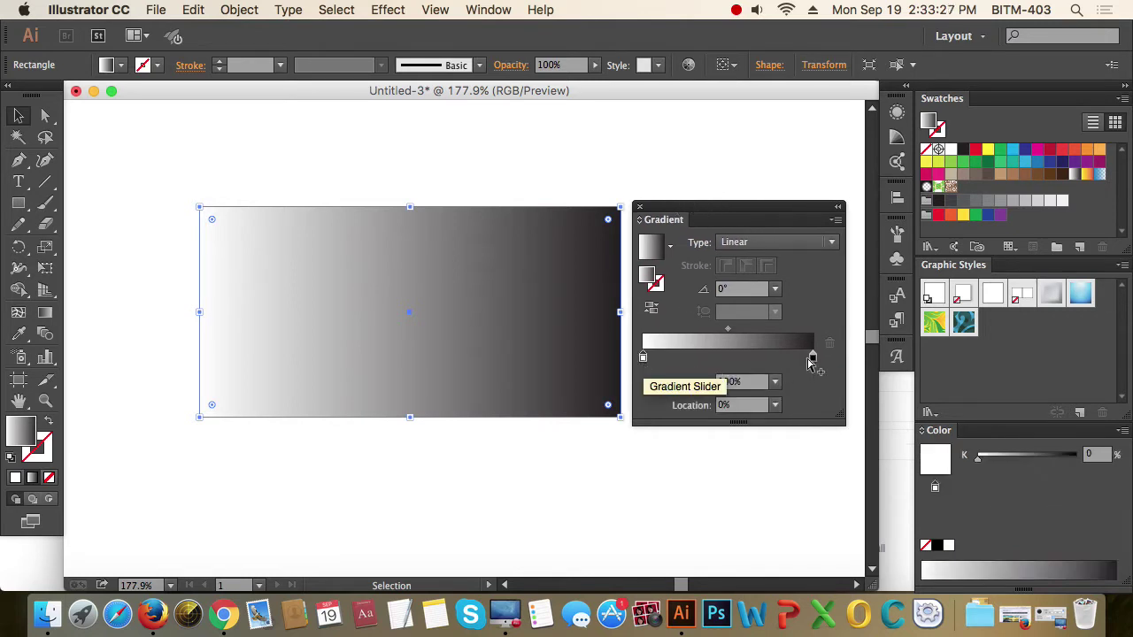
- Inspect the colour and location of the gradient's white start stop and black end stop
mouse_move(813, 357)
left_mouse_down()
mouse_move(805, 443)
mouse_move(813, 357)
left_mouse_up()
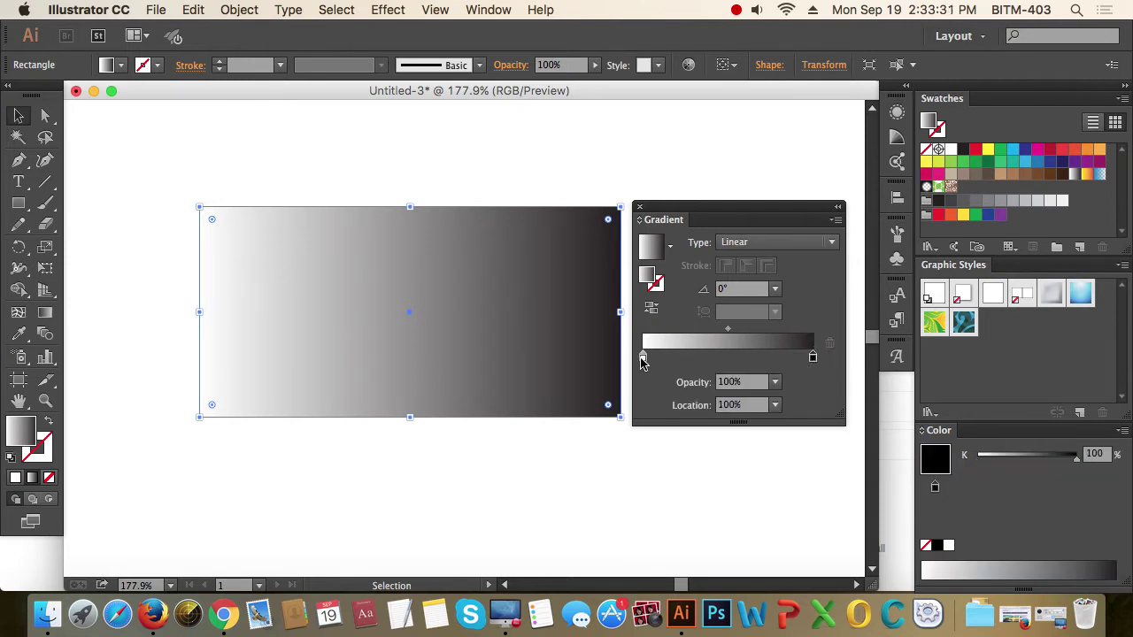
left_click(644, 359)
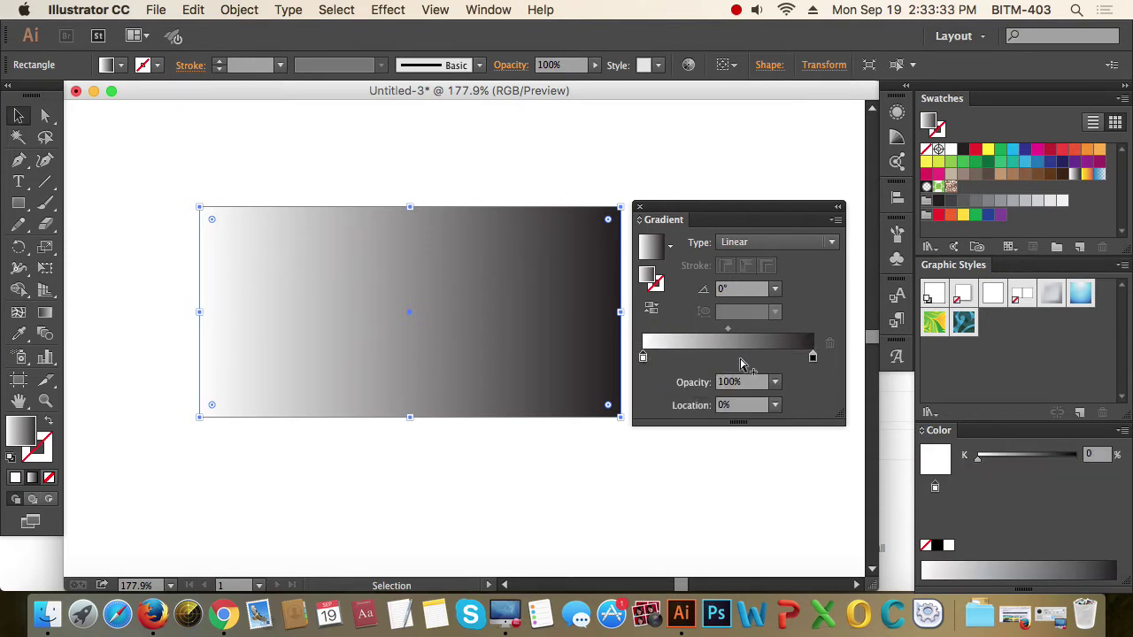
left_click(811, 359)
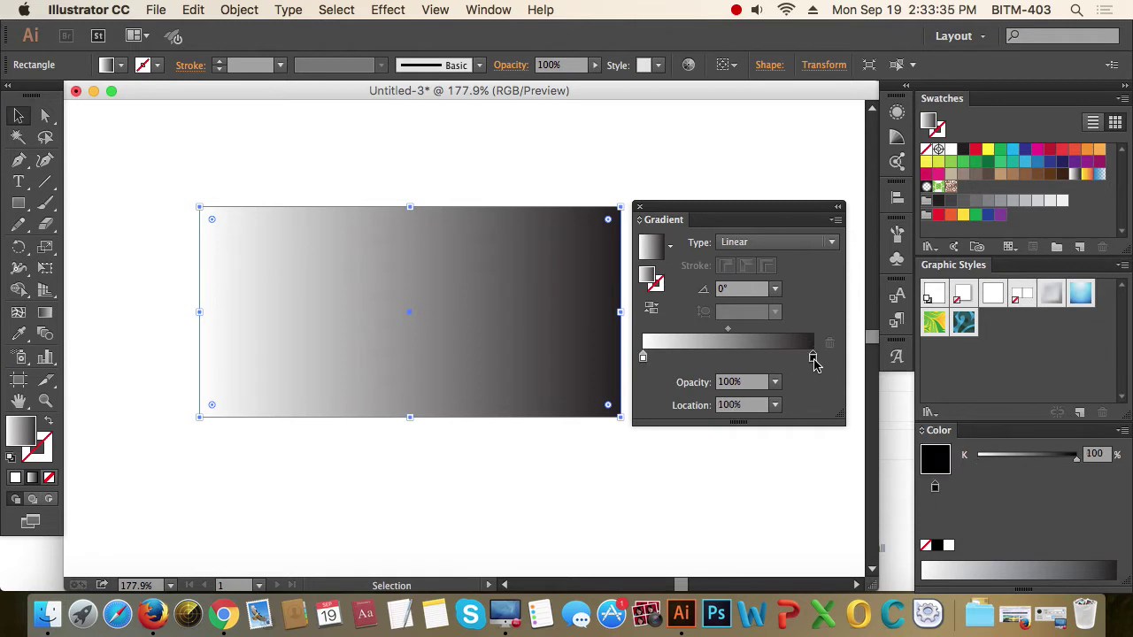
left_click(644, 358)
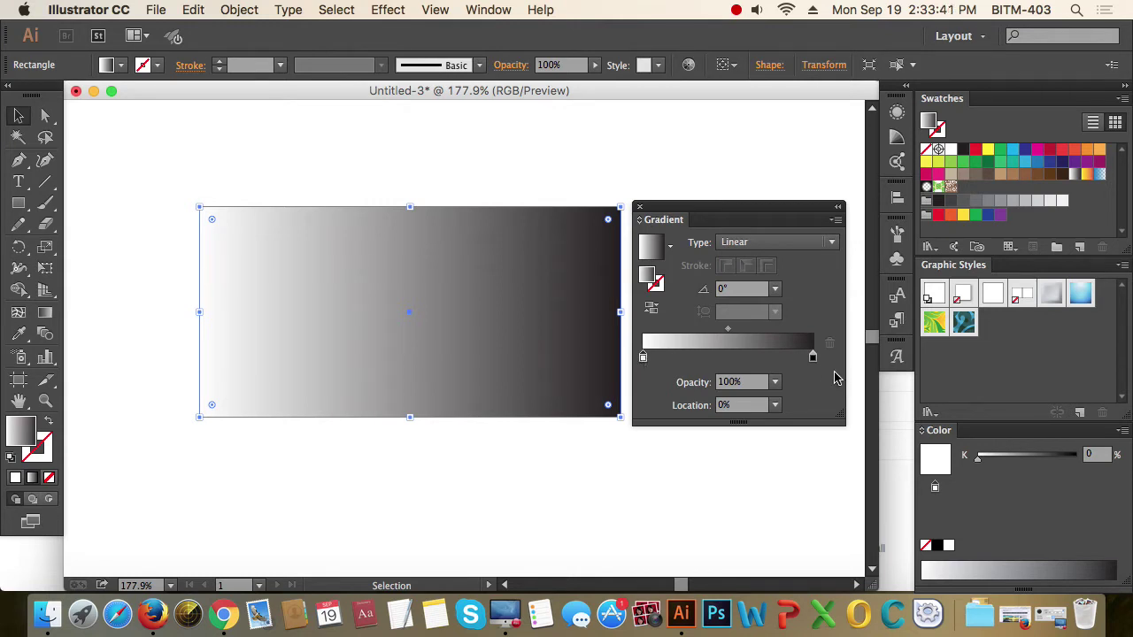
left_click(813, 358)
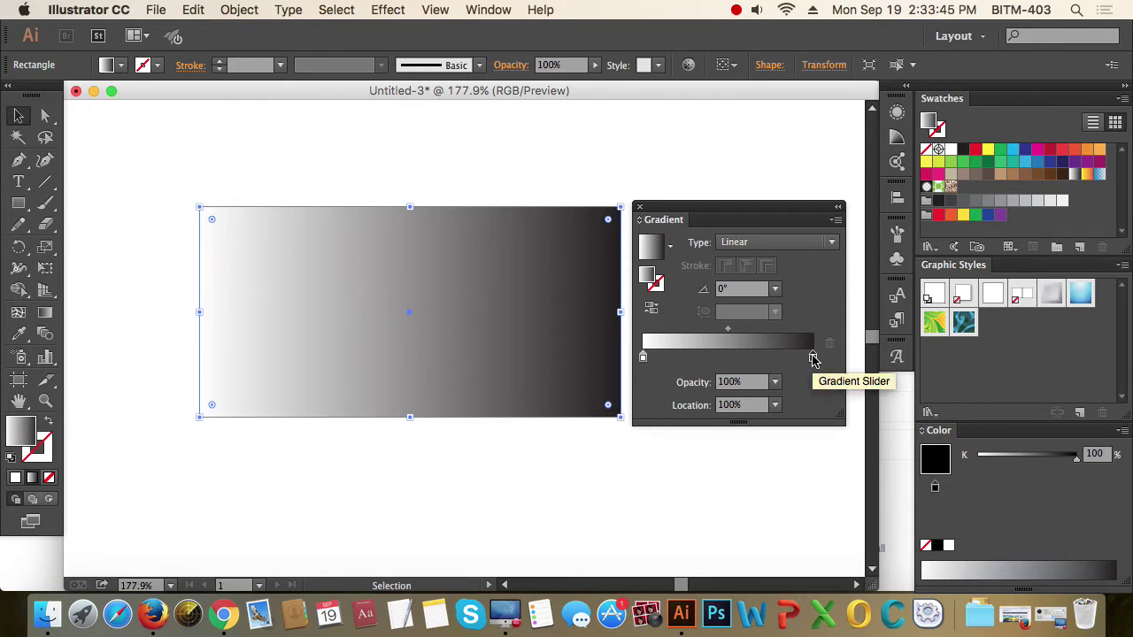
- Switch the gradient's start stop to CMYK colour and make it red with M and Y at 100%
left_click(644, 359)
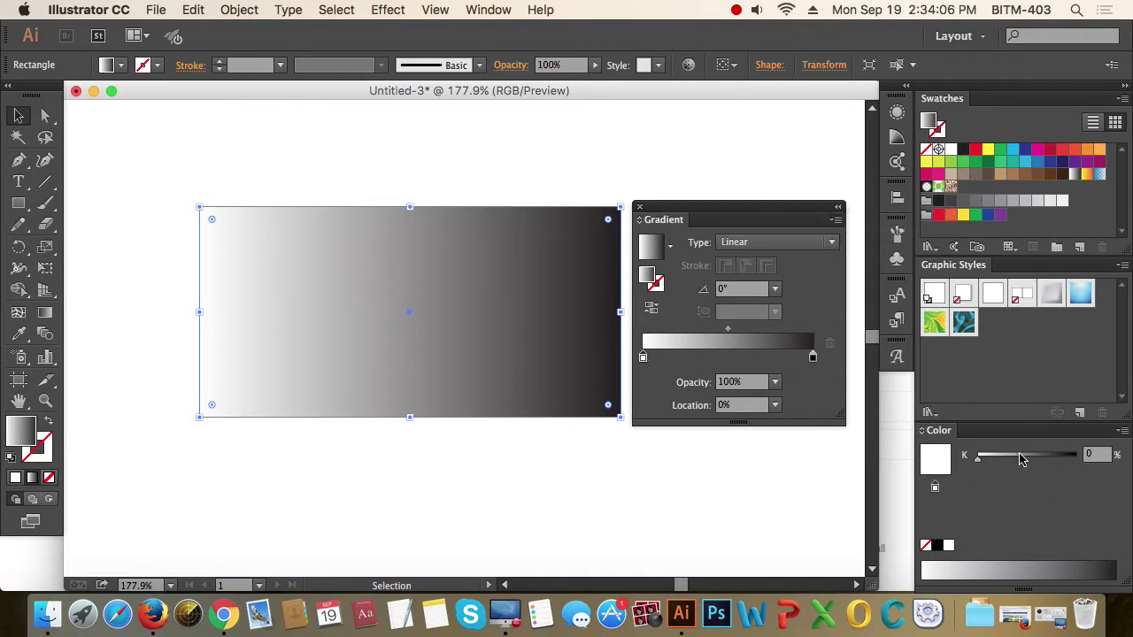
left_click(1123, 431)
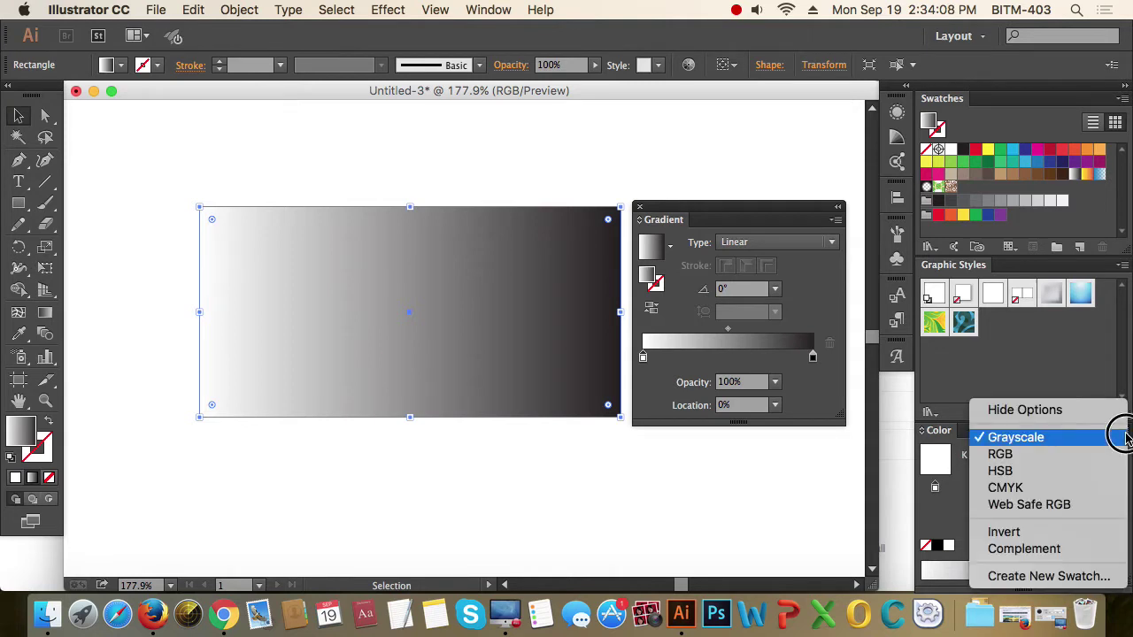
left_click(1033, 488)
left_click_drag(1034, 478, 1102, 502)
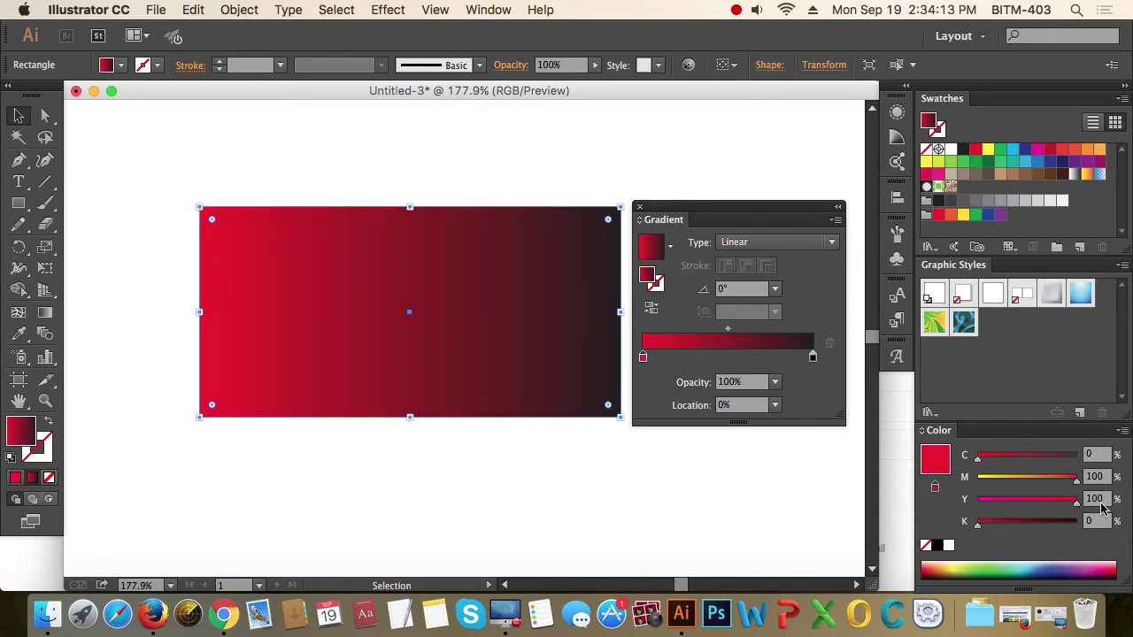
- Recolour the gradient's start stop with the yellow swatch from the stop's own colour options
double_click(643, 357)
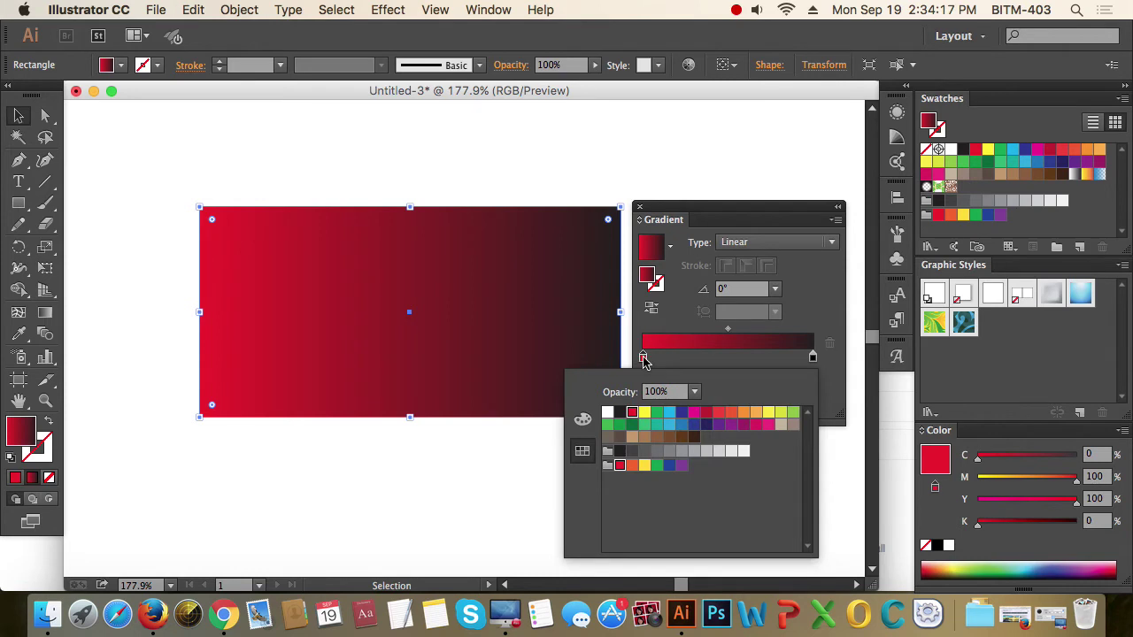
left_click(582, 418)
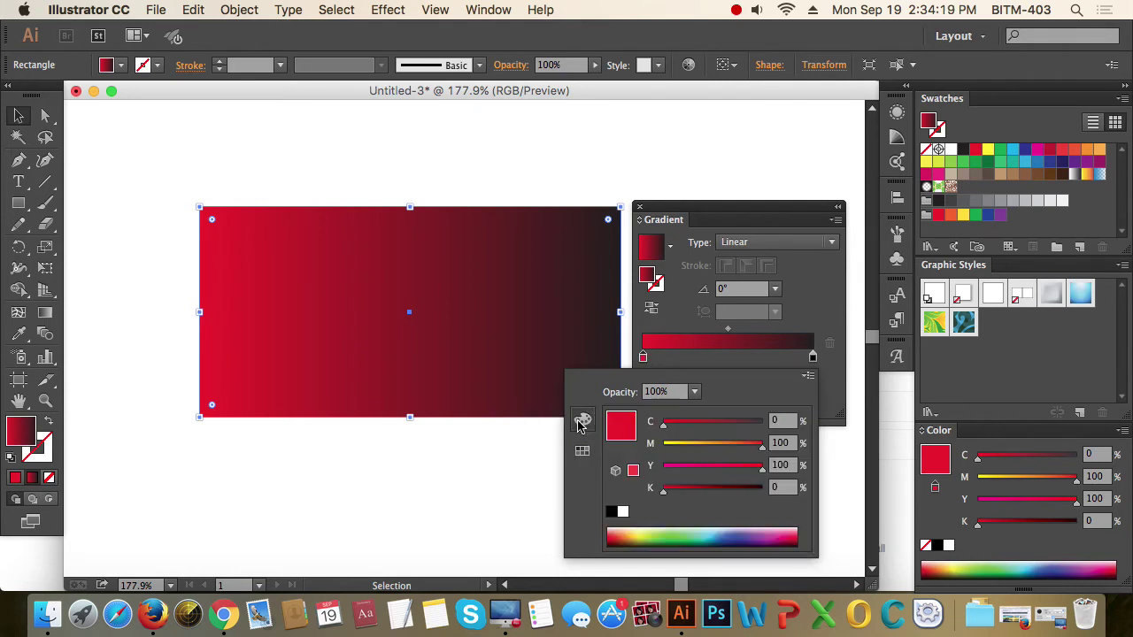
left_click(583, 453)
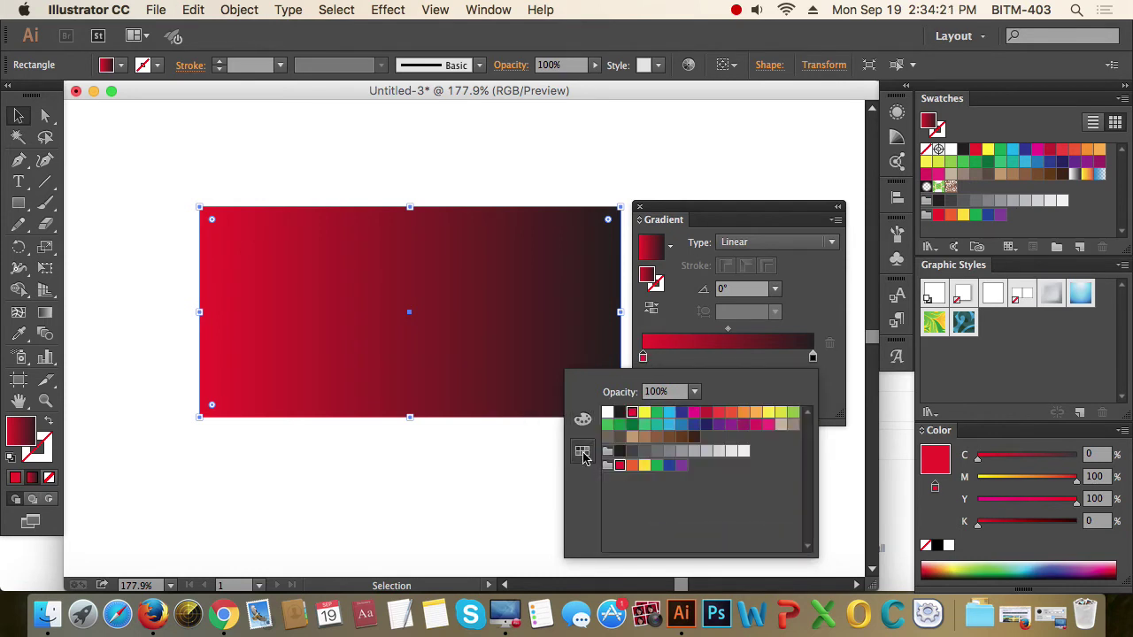
left_click(644, 412)
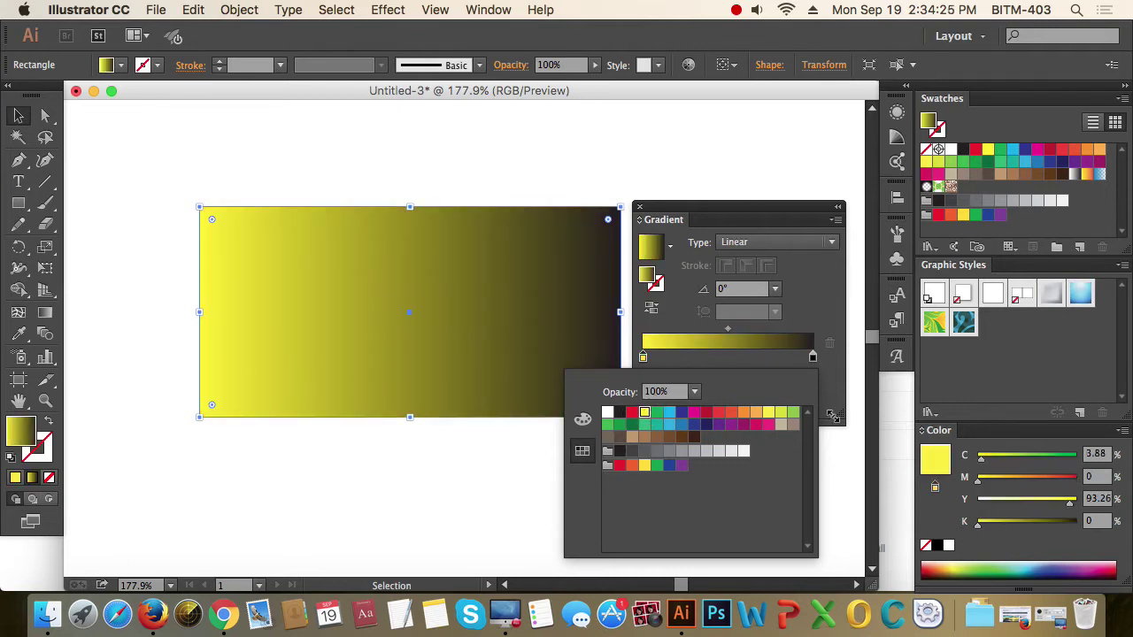
left_click(831, 310)
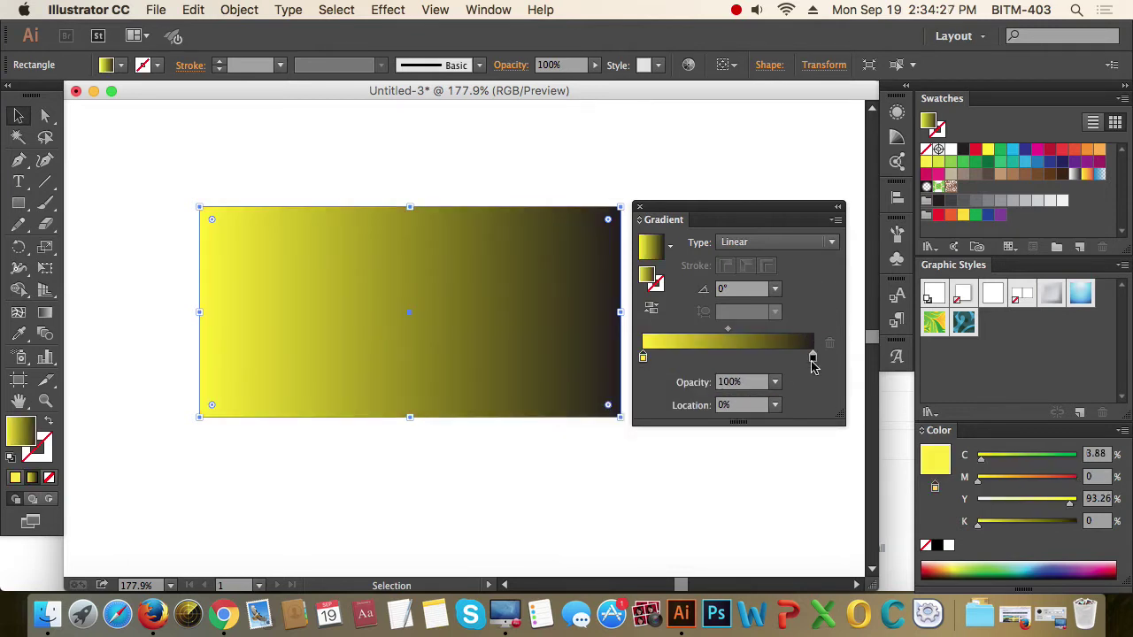
- Recolour the gradient's end stop with the red swatch and raise its R value to 255
left_click(814, 359)
double_click(814, 359)
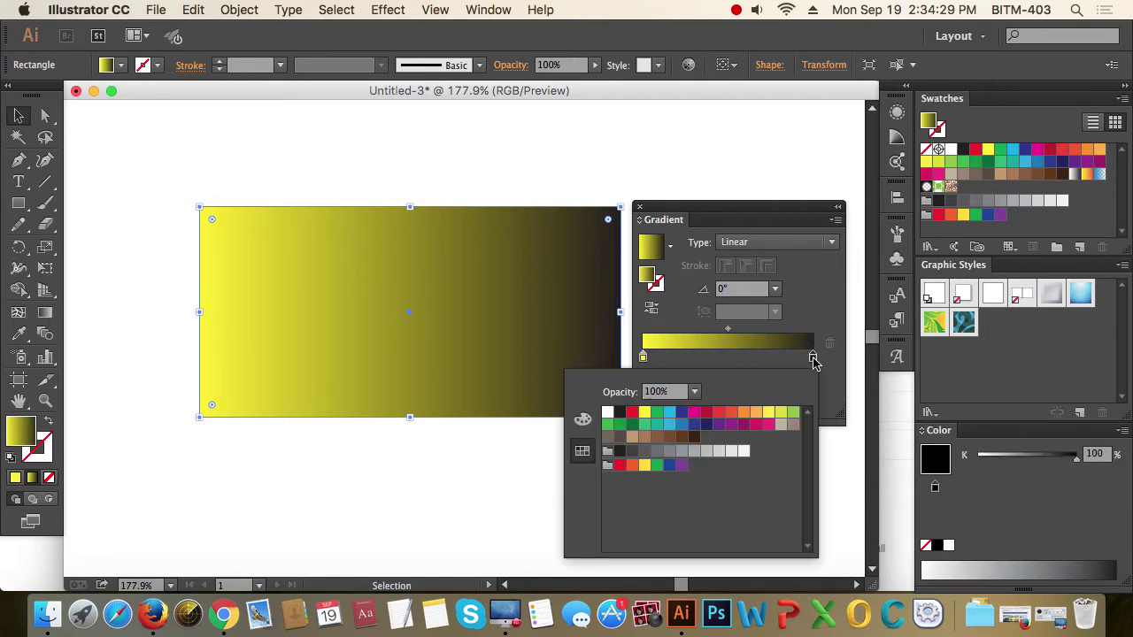
left_click(632, 413)
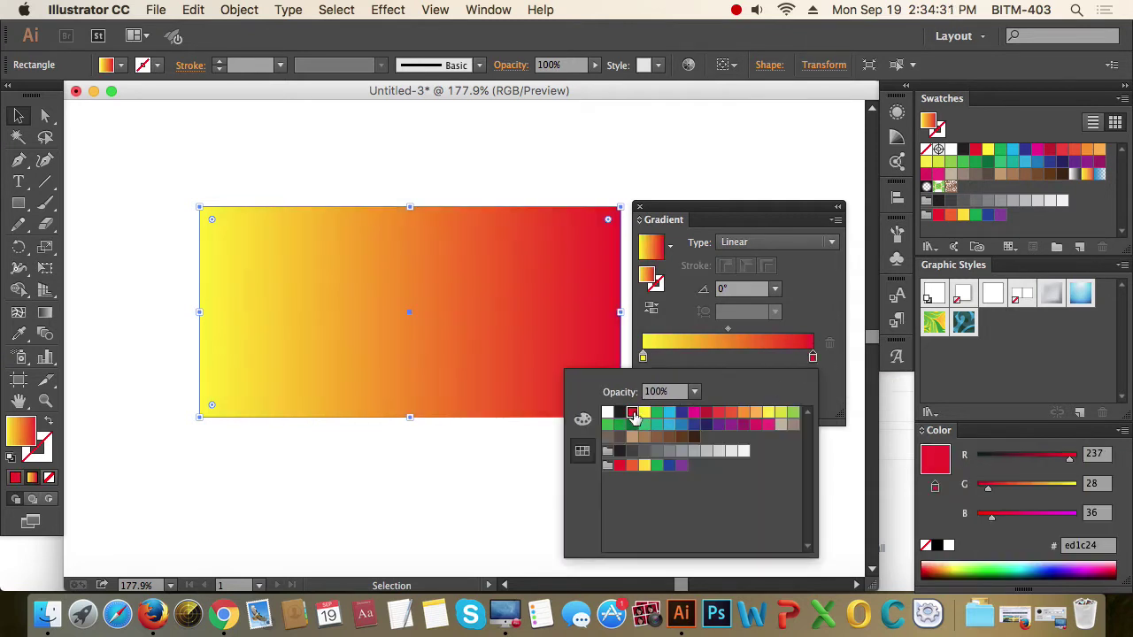
left_click(583, 418)
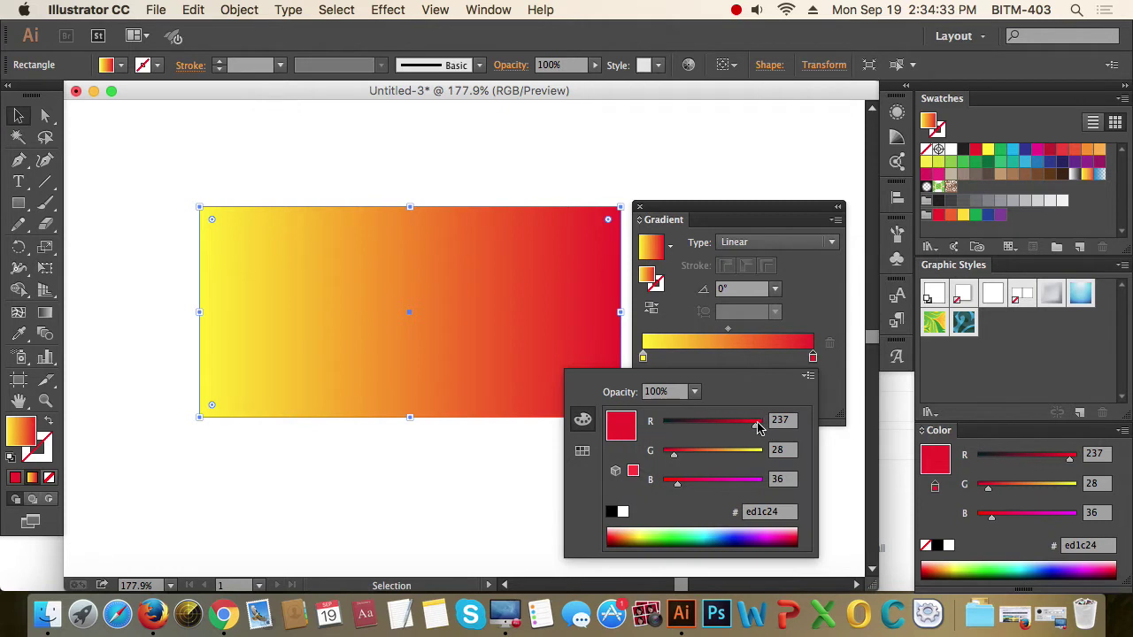
left_click_drag(758, 428, 792, 429)
left_click(835, 288)
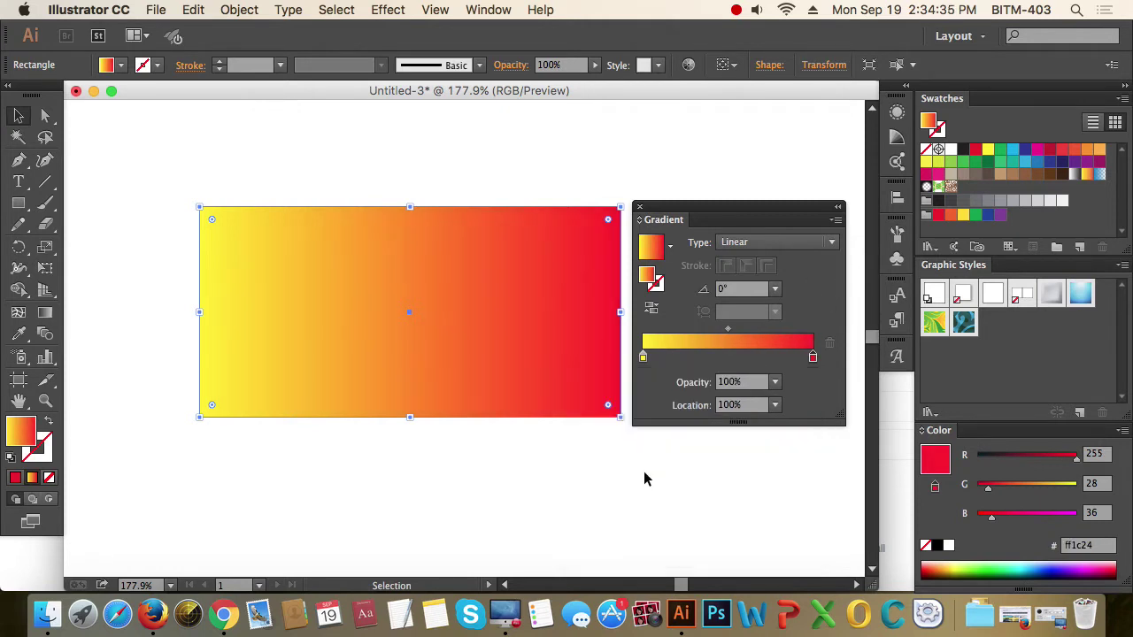
- Add six colour stops between the yellow and red ends of the gradient, spread from 11.13% to 90.38%
left_click(487, 466)
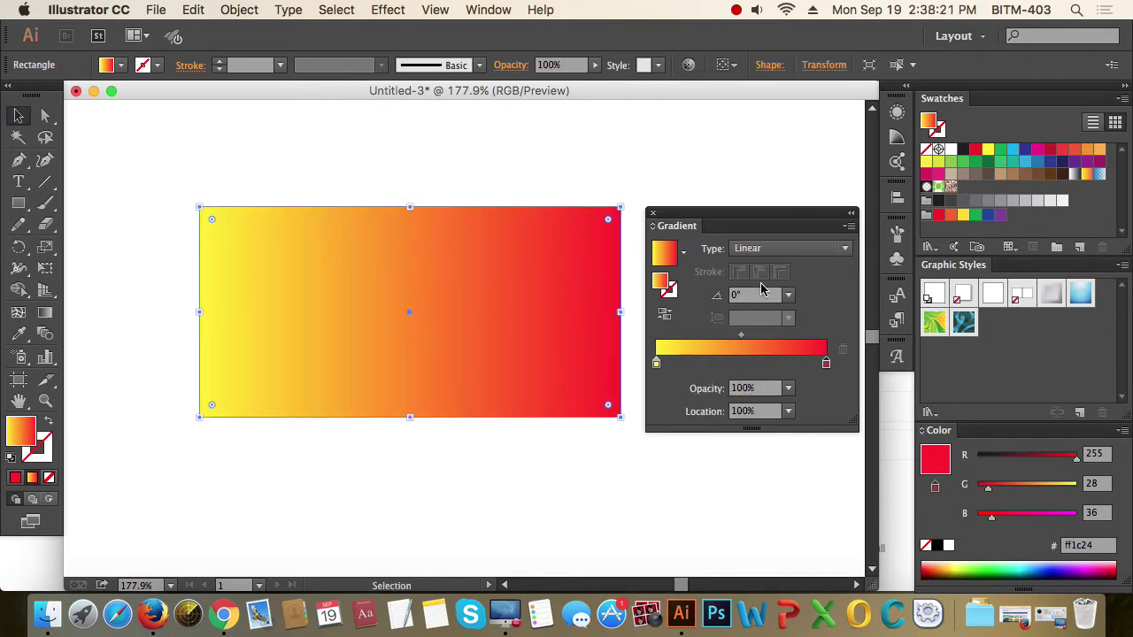
left_click_drag(749, 216, 742, 193)
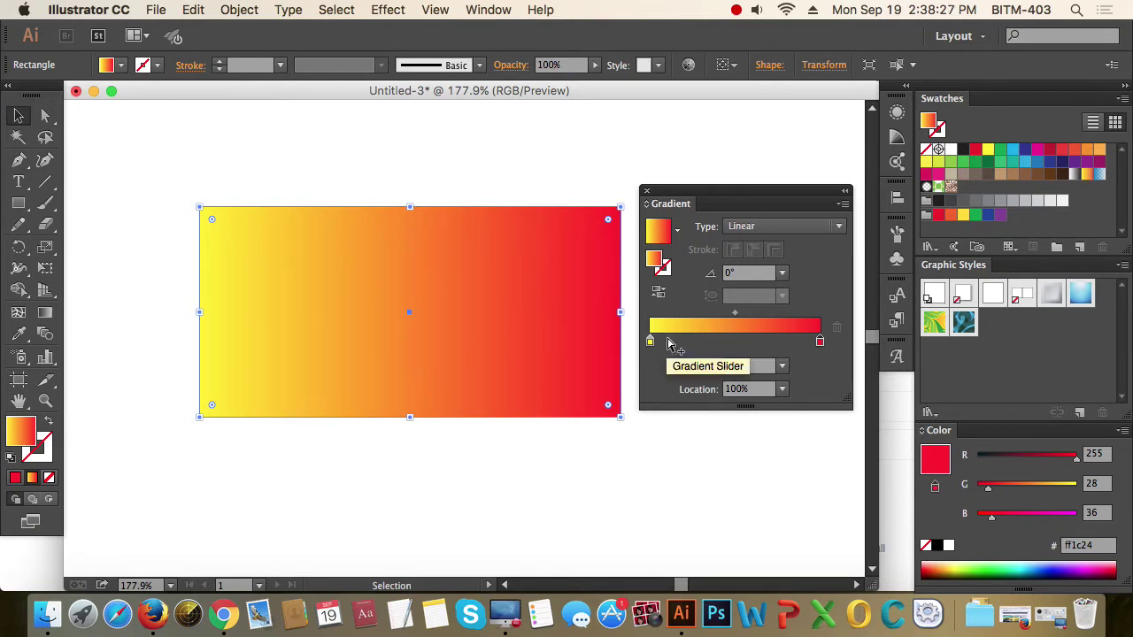
left_click(668, 341)
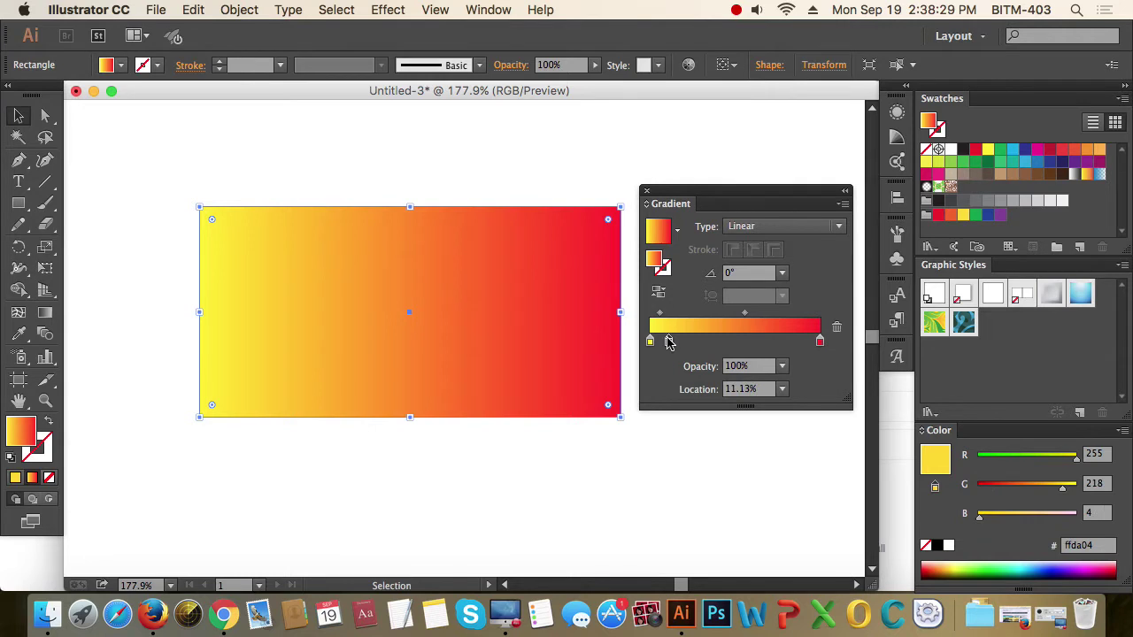
left_click(687, 341)
left_click(716, 342)
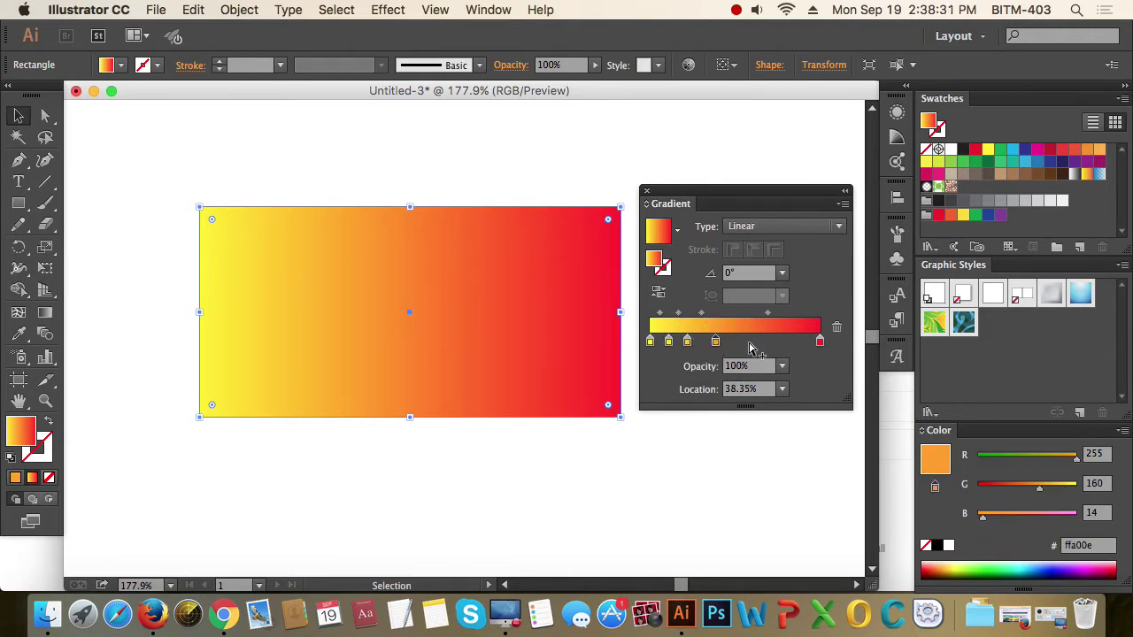
left_click(748, 343)
left_click(782, 343)
left_click(804, 342)
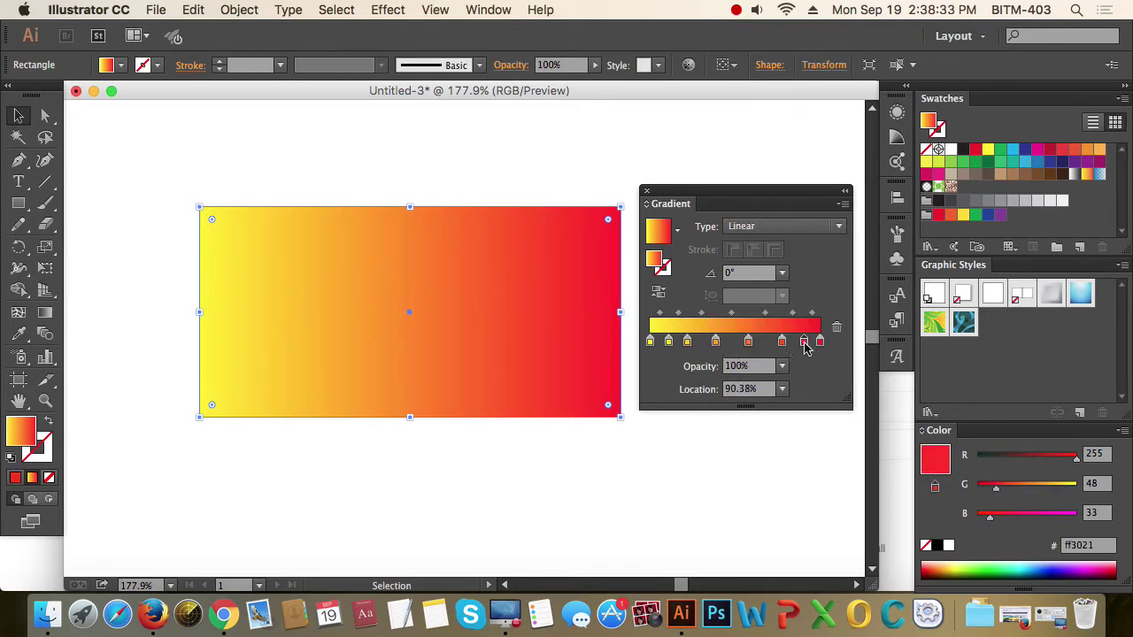
- Recolour the gradient stop at 57.99% to near-black 000015 and the stop at 77.48% to white
left_click(781, 341)
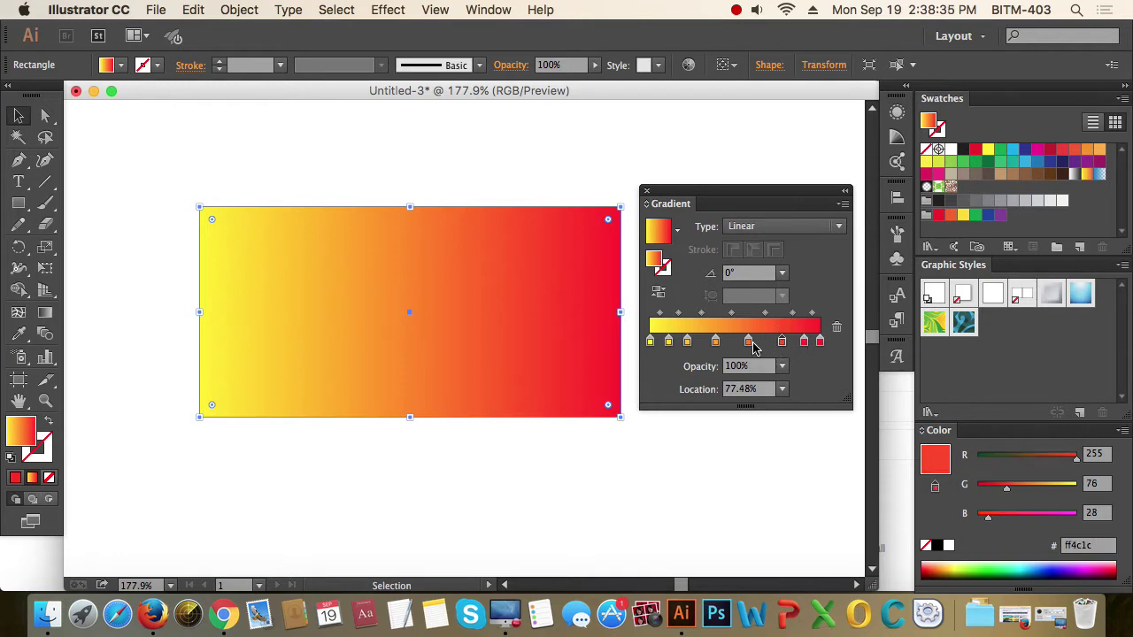
left_click(749, 341)
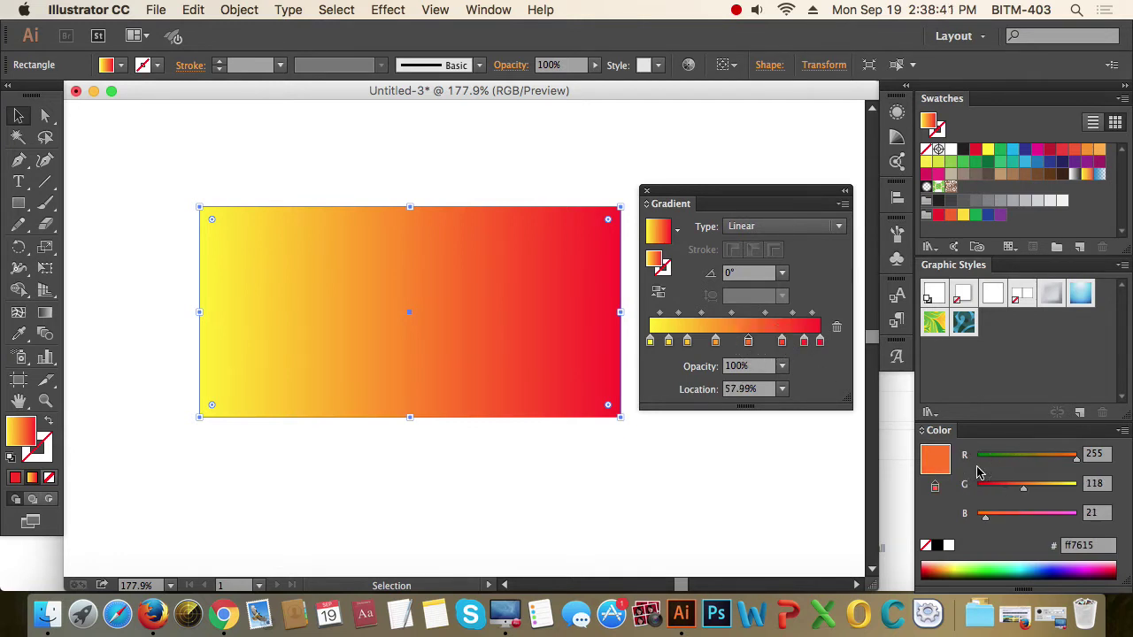
left_click_drag(1058, 487, 891, 451)
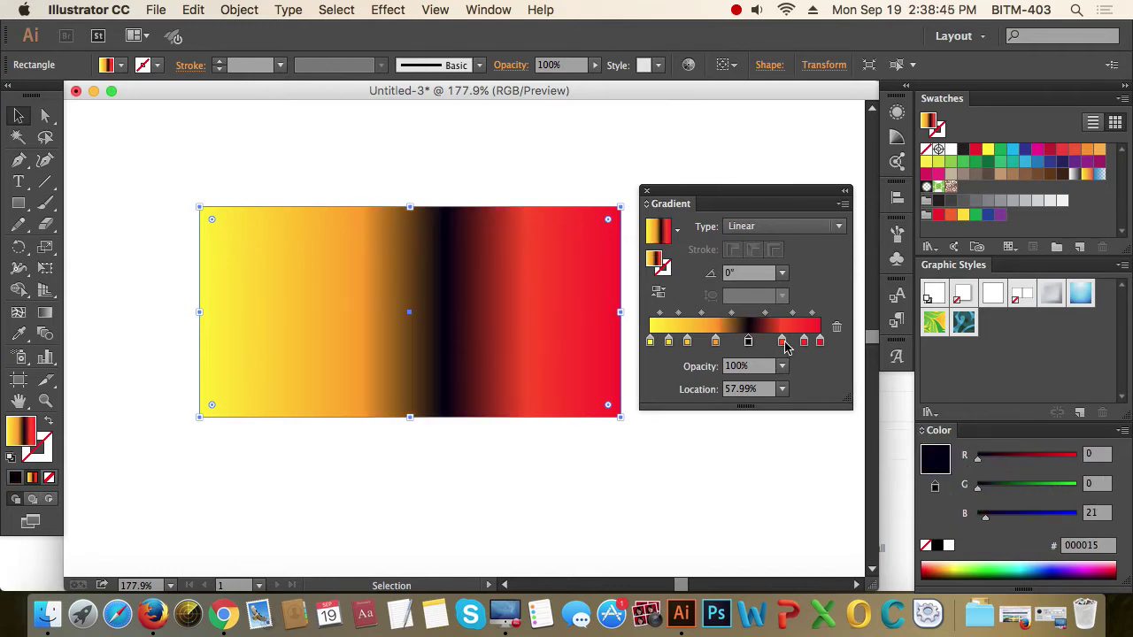
left_click(781, 342)
left_click_drag(1068, 487, 1106, 521)
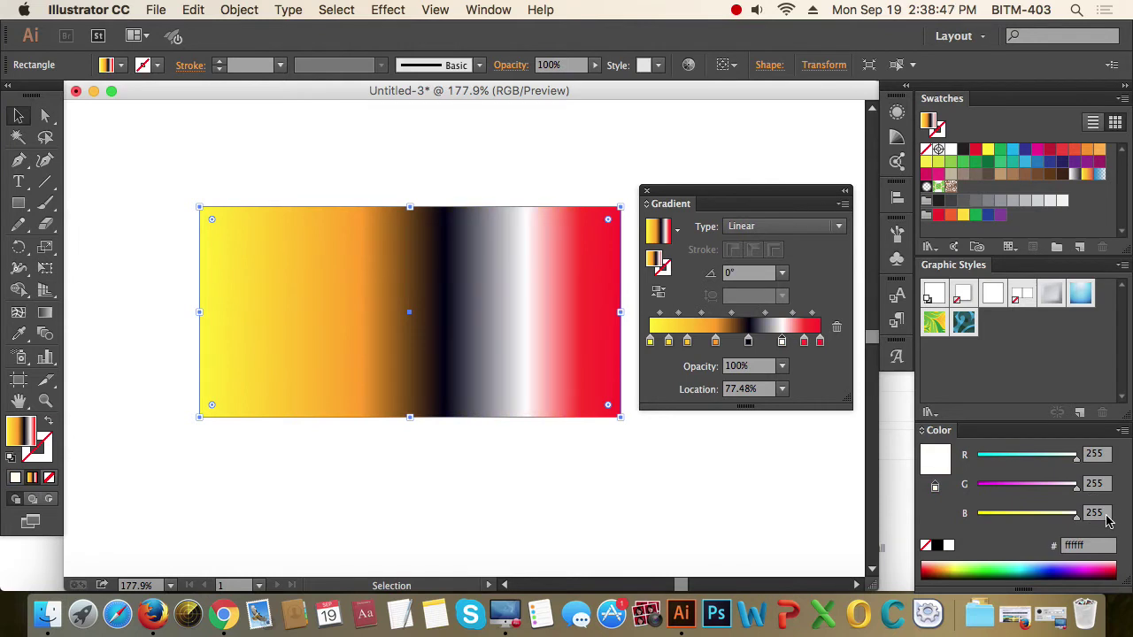
- Move the near-black gradient stop to 51.67% and the white stop to 77.33%
left_click_drag(748, 343, 706, 342)
left_click(739, 344)
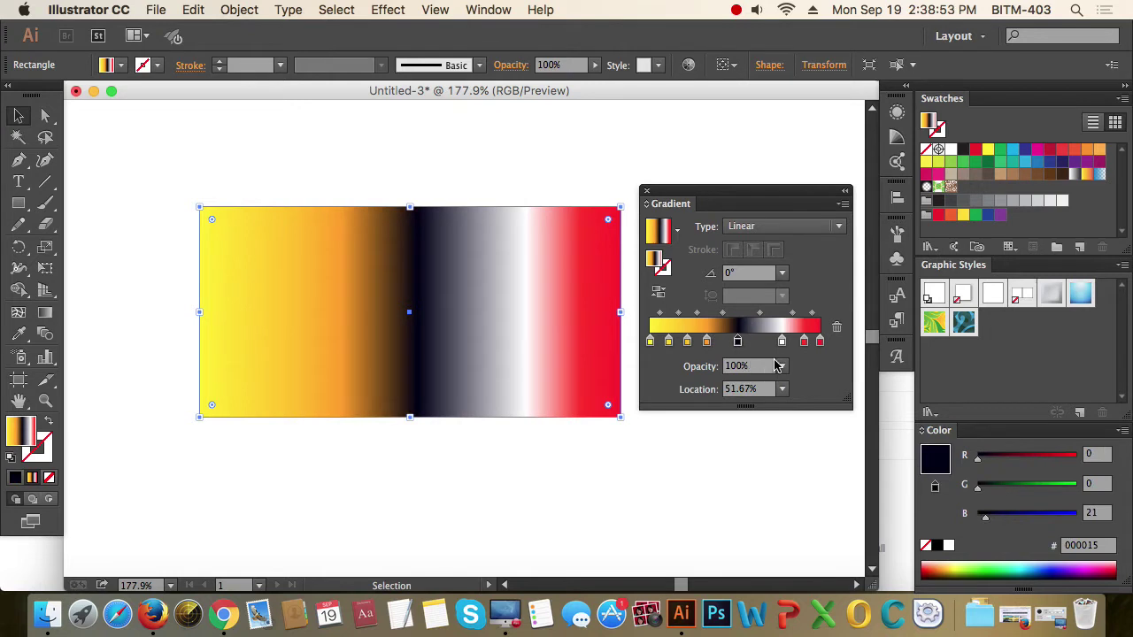
left_click(781, 345)
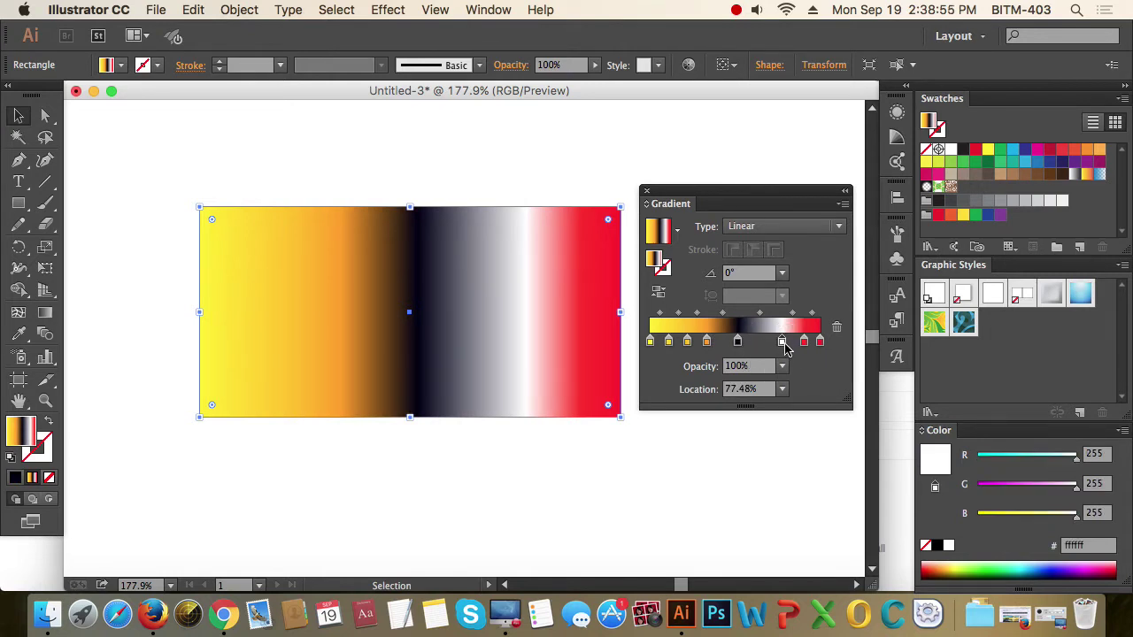
mouse_move(783, 347)
left_mouse_down()
mouse_move(770, 344)
mouse_move(783, 345)
left_mouse_up()
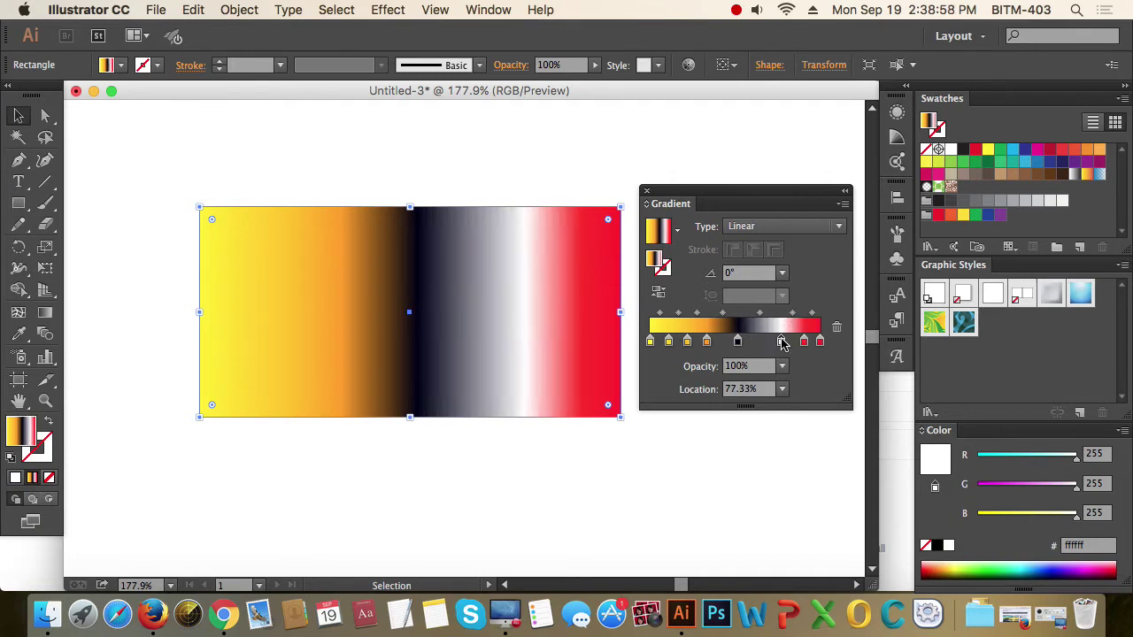
- Delete all the intermediate colour stops from the gradient, keeping only the yellow start and red end stops
left_click(837, 330)
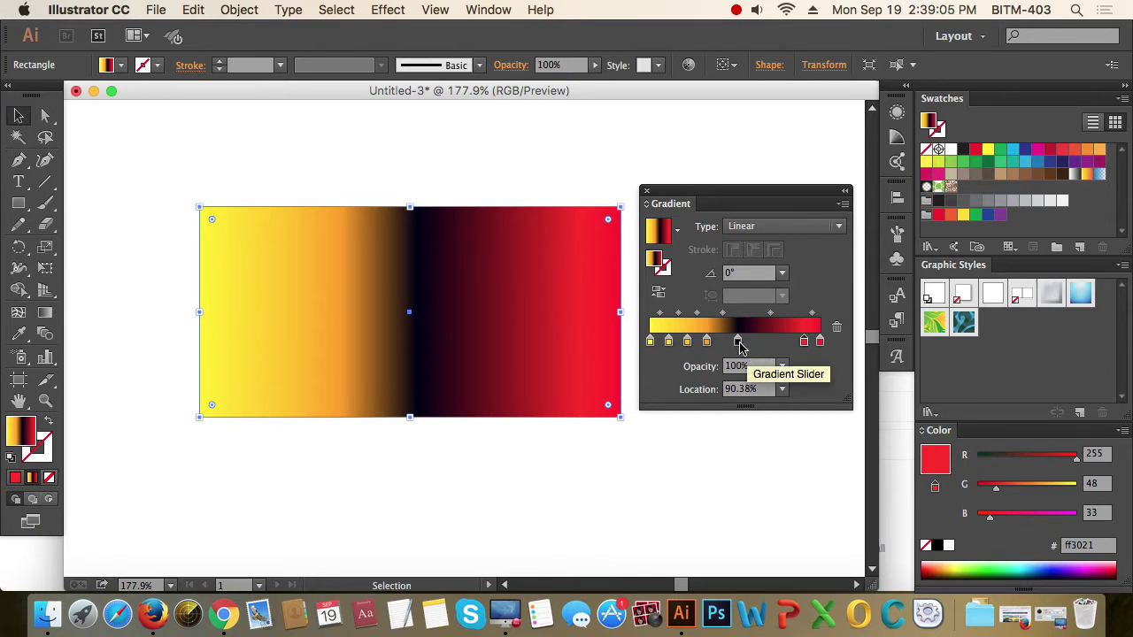
left_click_drag(738, 342, 714, 407)
left_click_drag(688, 341, 681, 398)
left_click_drag(804, 342, 808, 440)
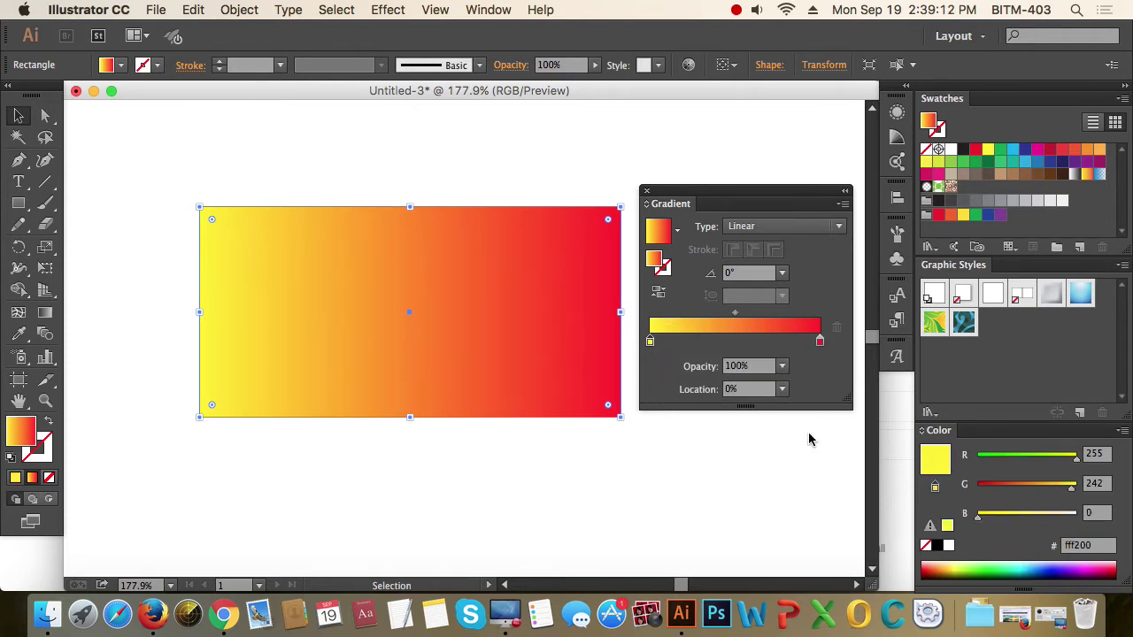
- Add a colour stop between the yellow and red stops, move it to 33.27% and recolour it white (ffffff)
left_click(734, 341)
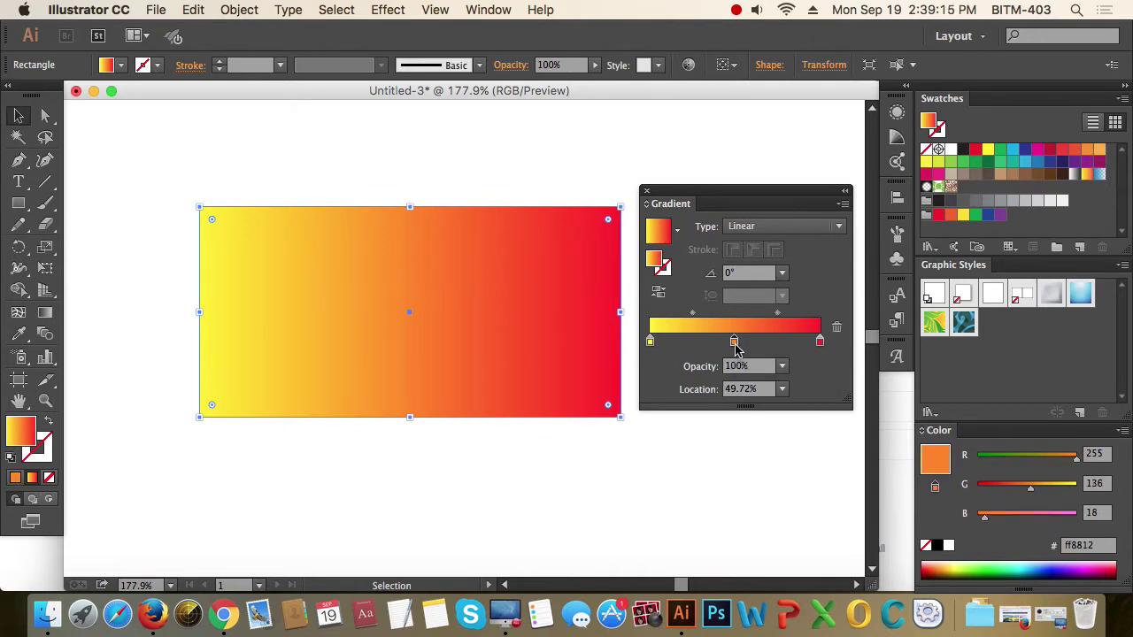
left_click_drag(735, 345, 707, 344)
left_click_drag(1028, 488, 977, 488)
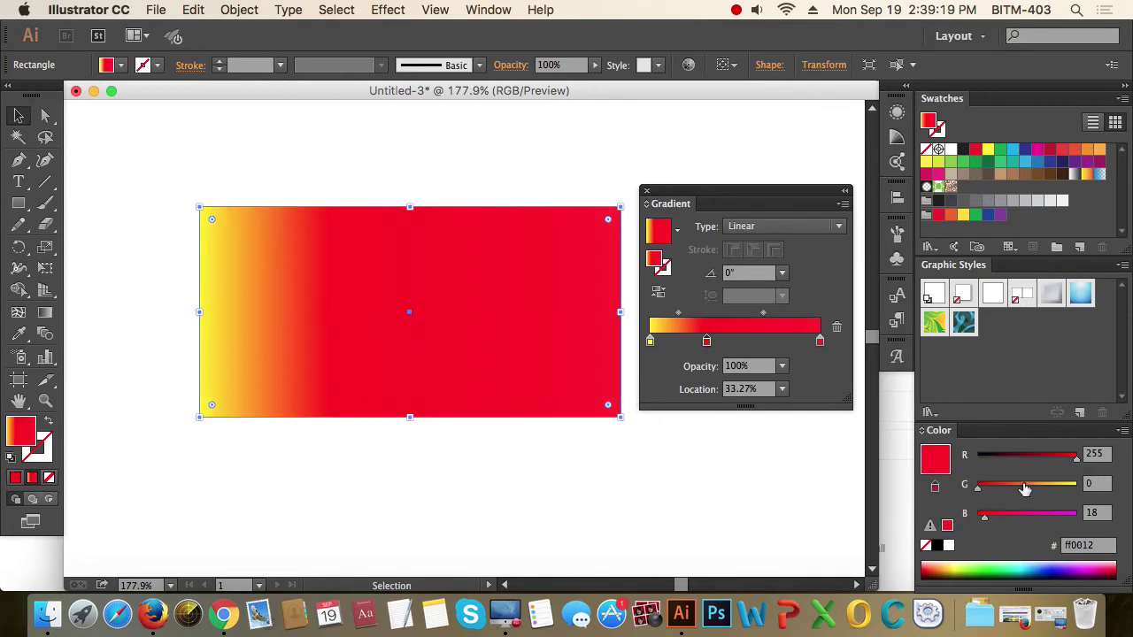
mouse_move(1076, 459)
left_mouse_down()
mouse_move(977, 458)
mouse_move(1078, 459)
left_mouse_up()
left_click_drag(977, 488, 1096, 513)
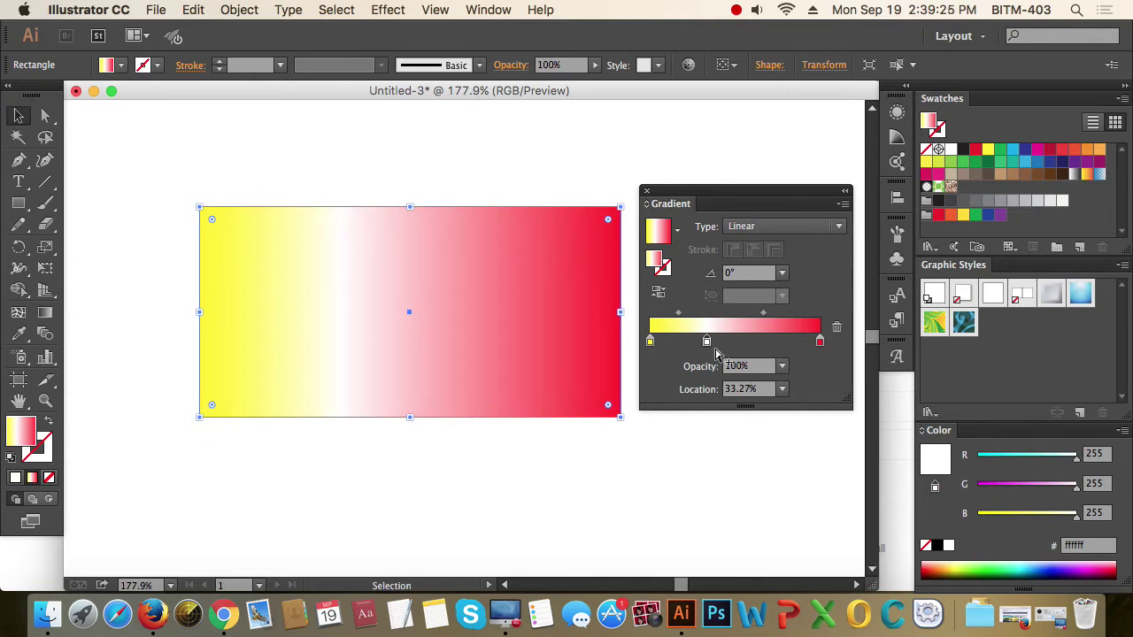
- Set the white stop's location to 25%, 75% and 60% in turn
left_click(756, 388)
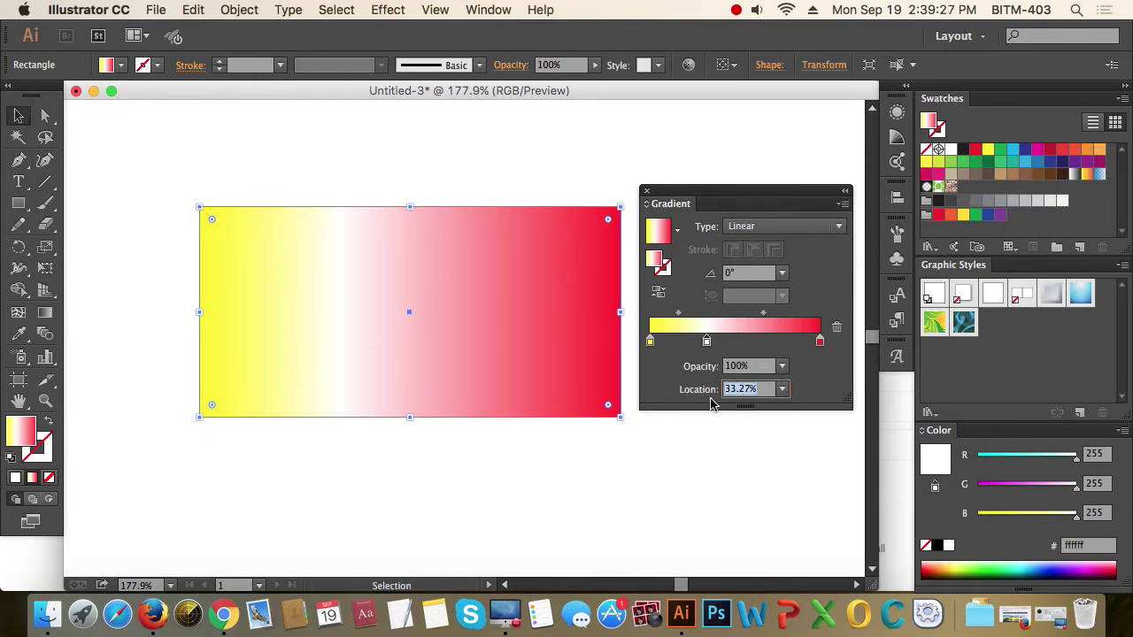
type("25")
key("Return")
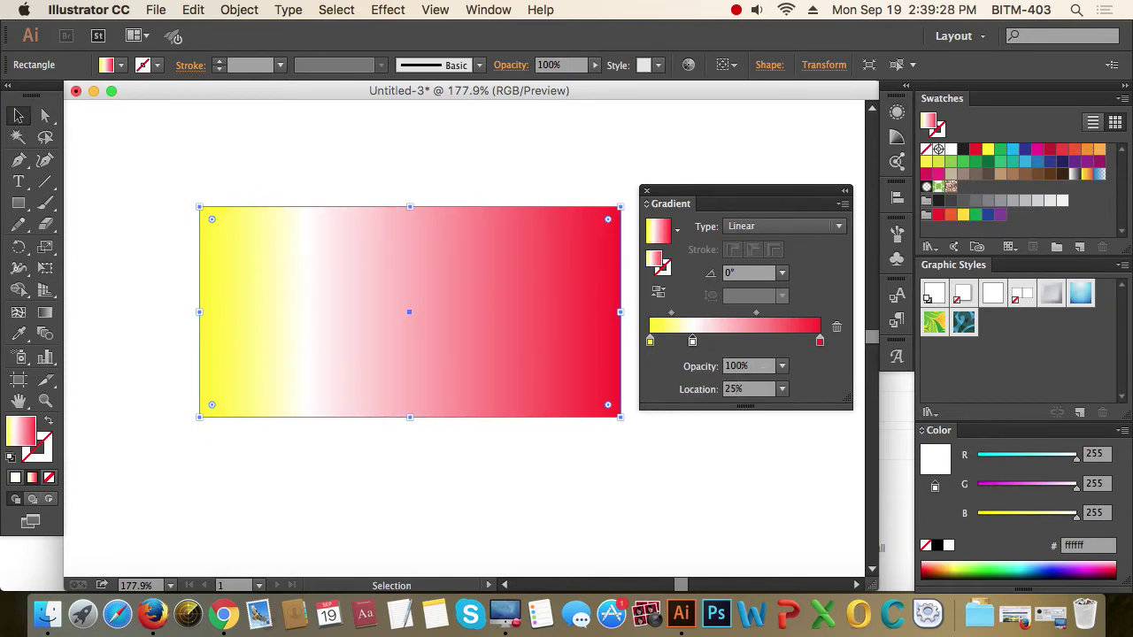
left_click(753, 390)
type("75")
key("Return")
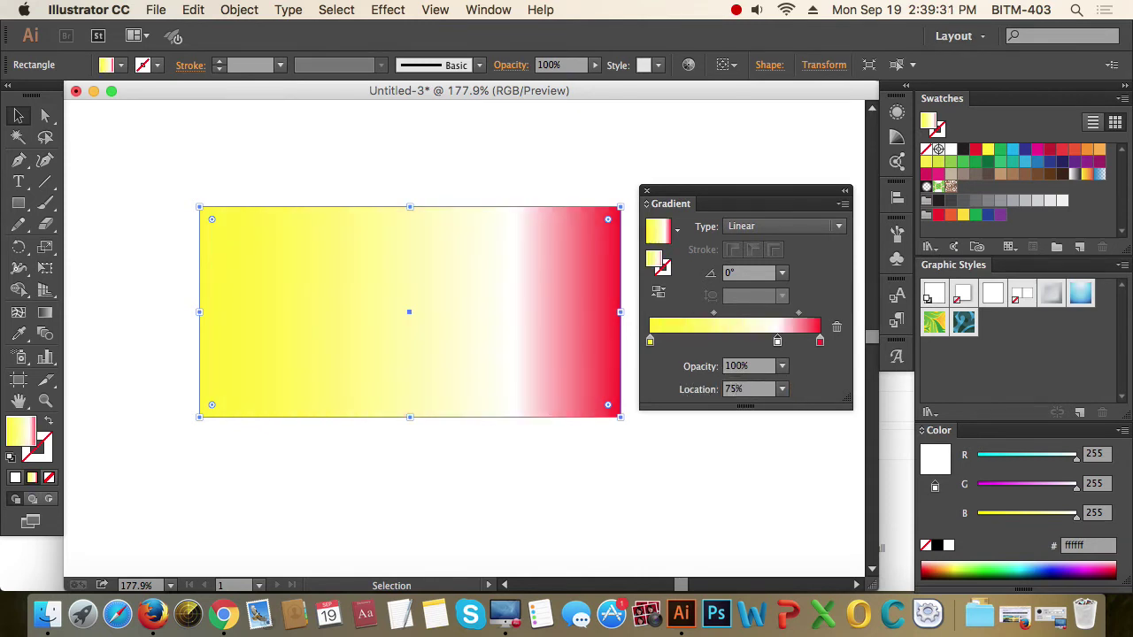
type("60")
key("Return")
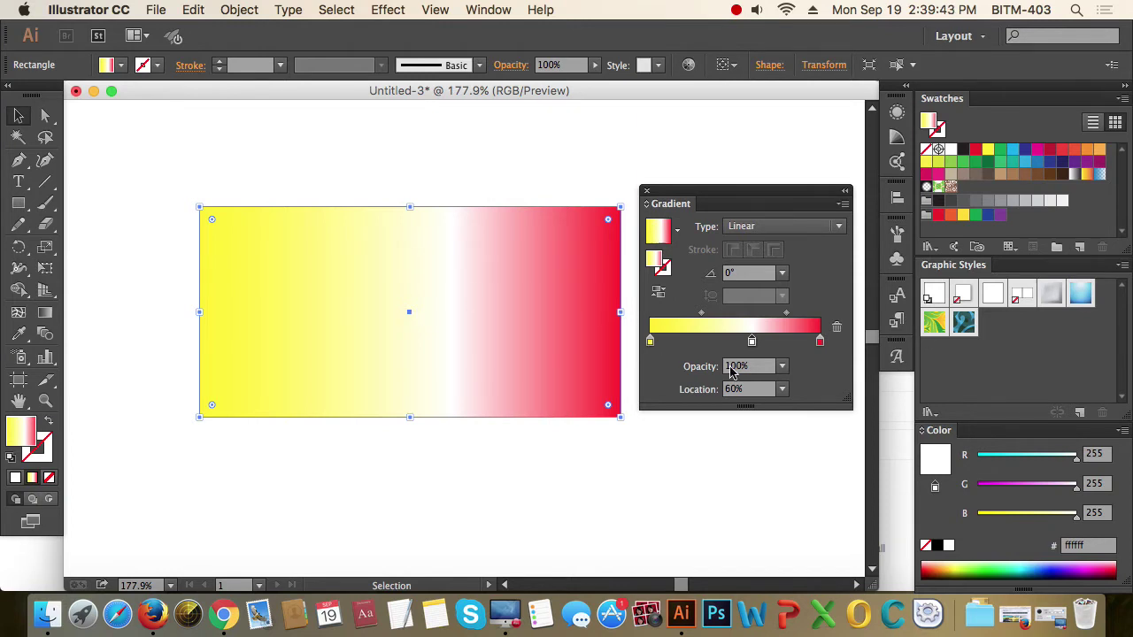
- Move the white stop to the gradient's middle and adjust the midpoints to 62.55% on the yellow side and 57.53% on the red side
mouse_move(752, 341)
left_mouse_down()
mouse_move(724, 345)
mouse_move(736, 342)
left_mouse_up()
left_click_drag(687, 312, 746, 315)
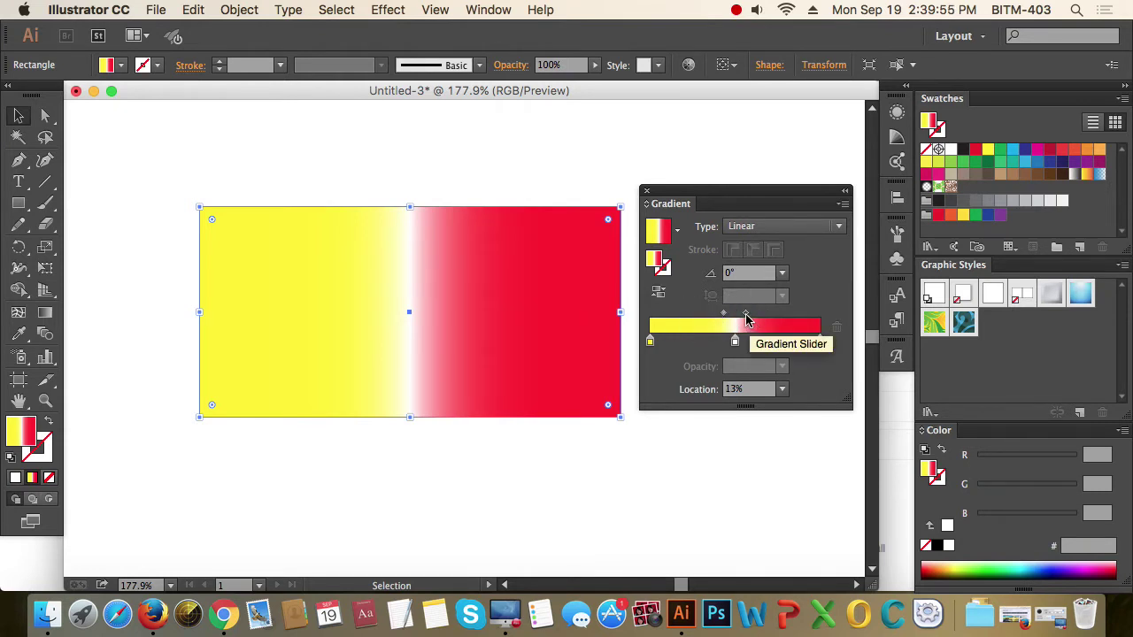
key("super+z")
left_click_drag(724, 313, 703, 313)
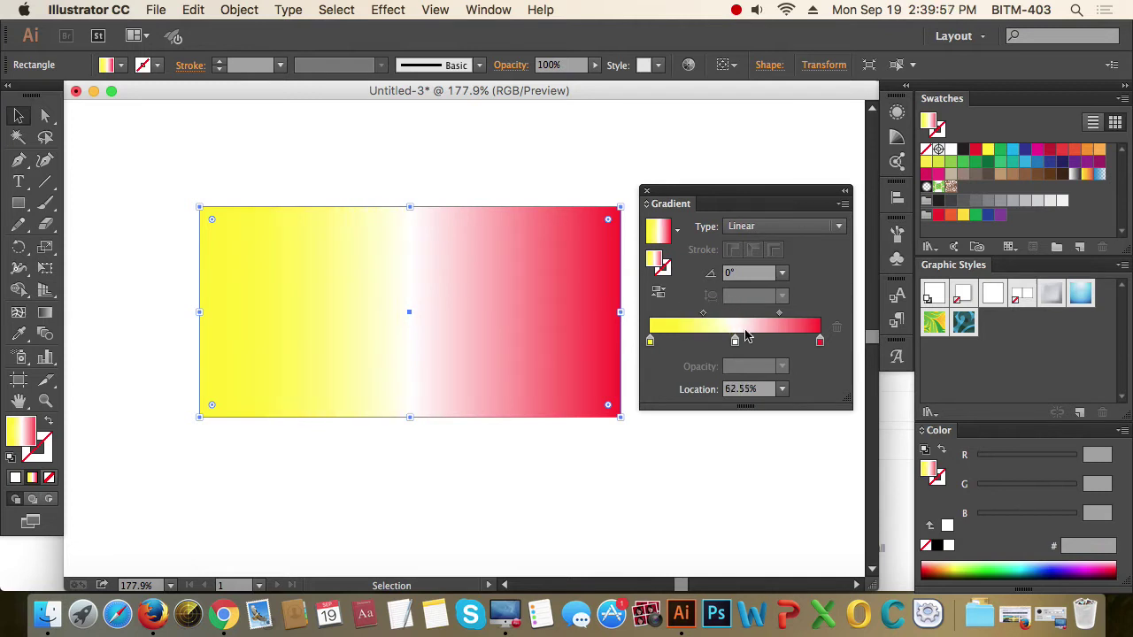
left_click_drag(779, 313, 784, 314)
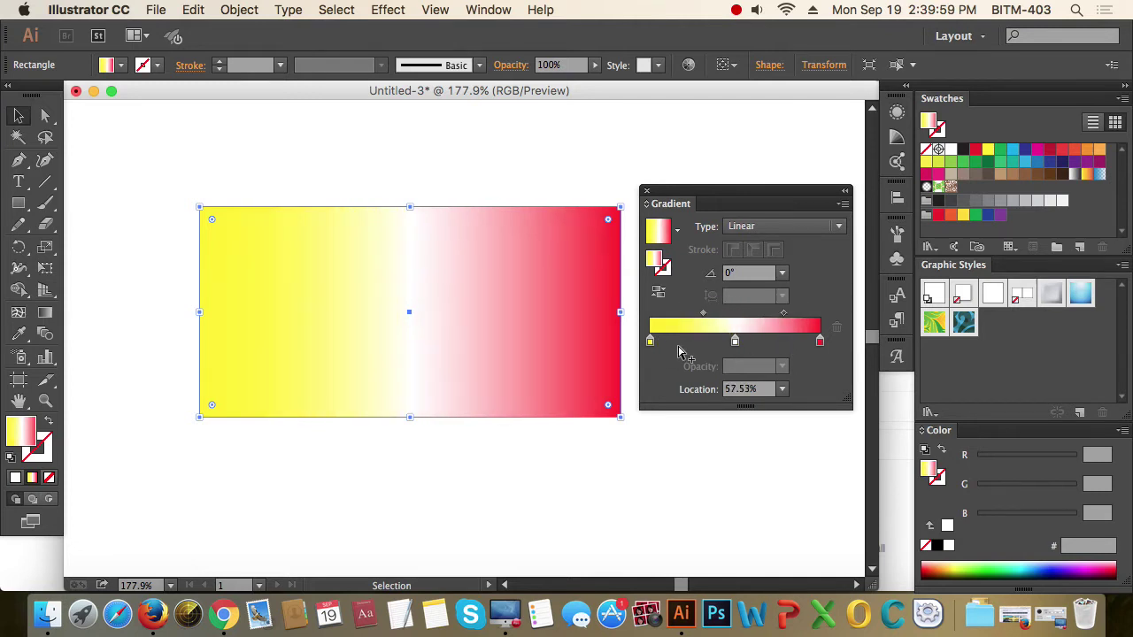
- Reduce the yellow stop's opacity to 50% and then 21%, and deselect the rectangle
left_click(649, 342)
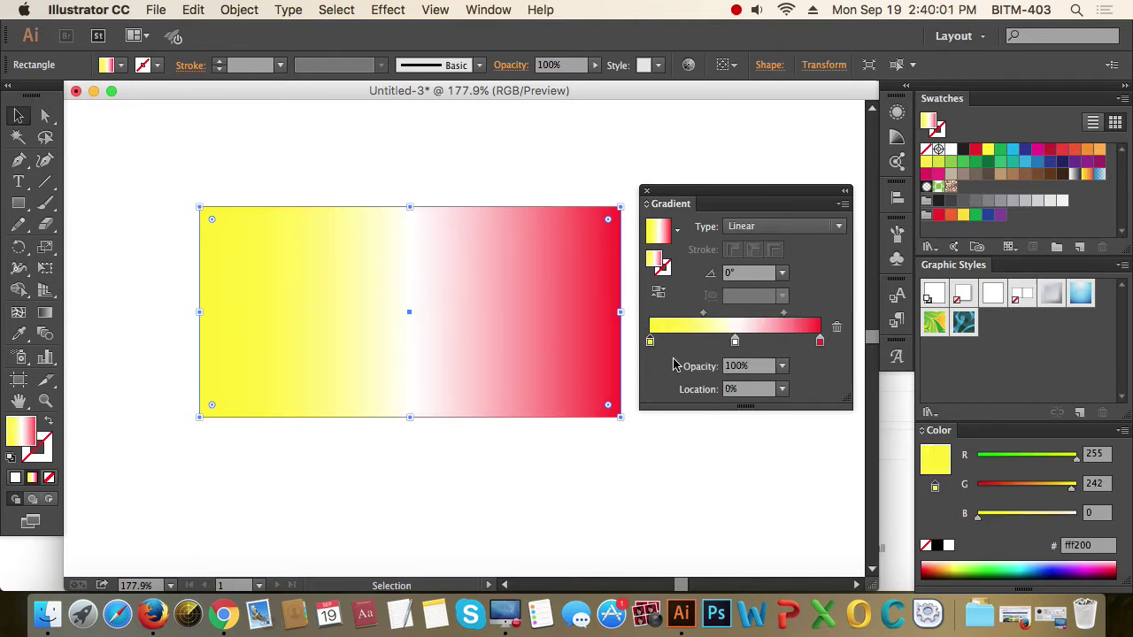
left_click(652, 340)
left_click(783, 365)
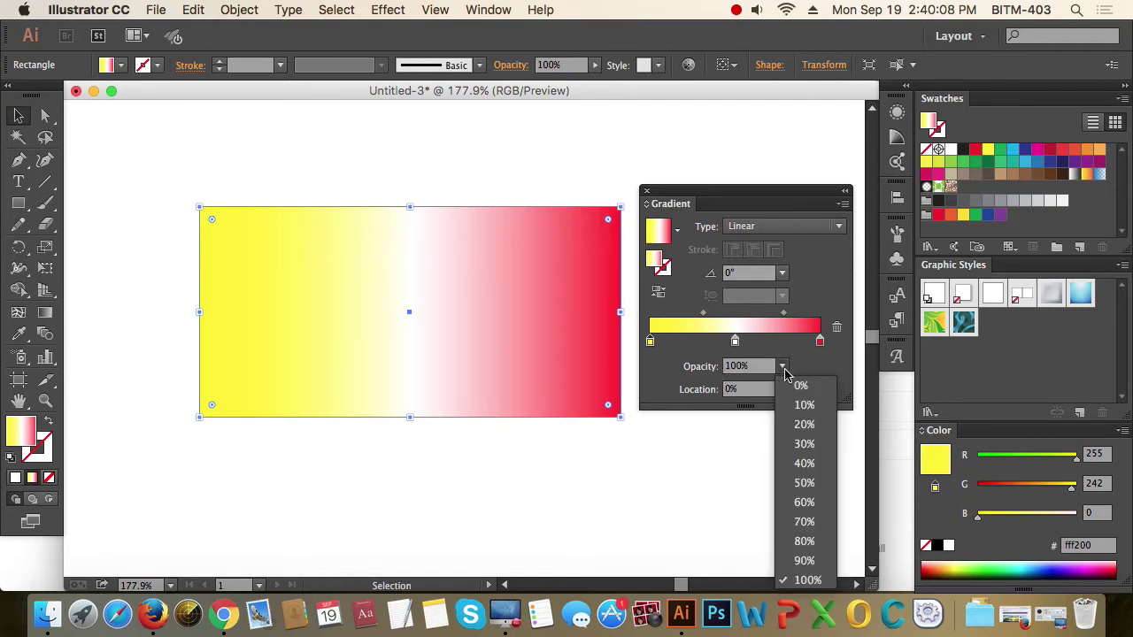
left_click(819, 484)
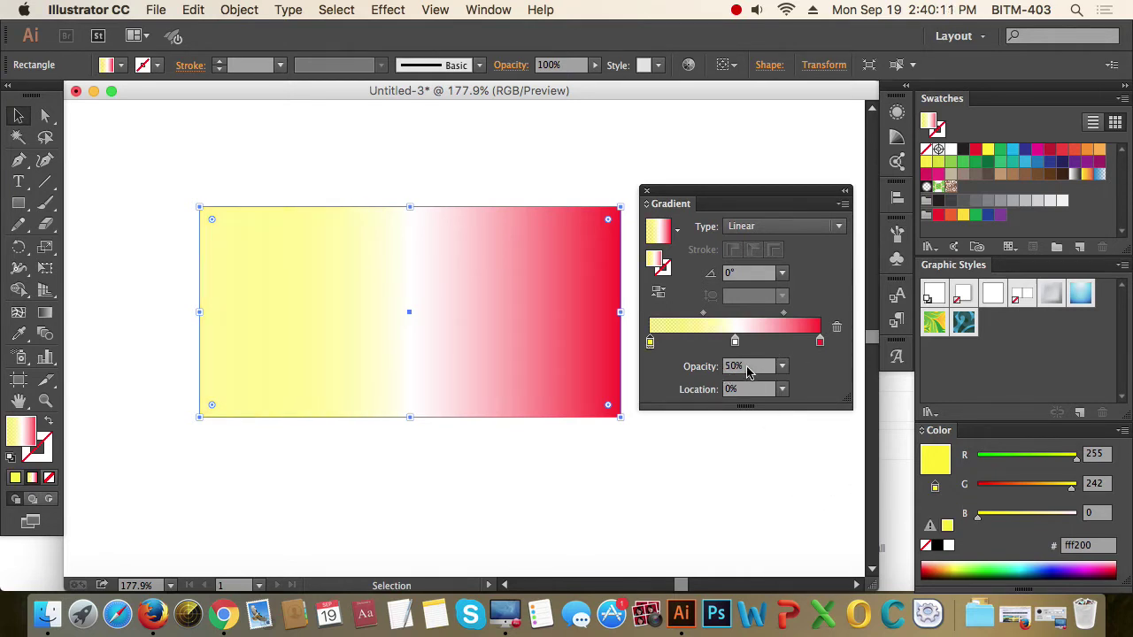
left_click(697, 365)
type("21")
key("Return")
left_click(523, 486)
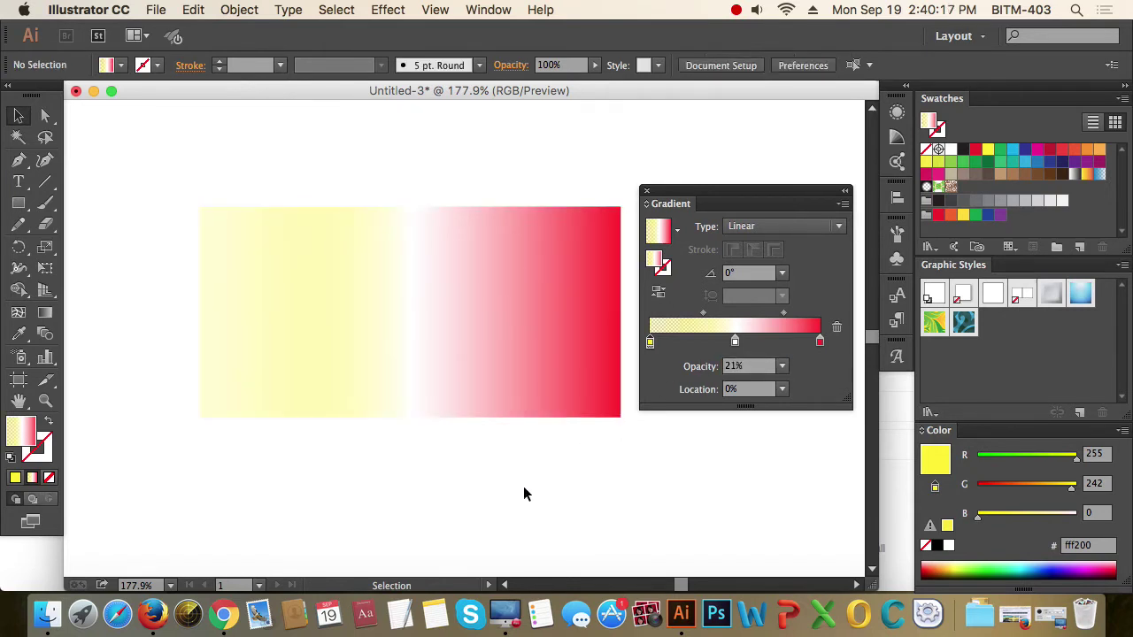
- Move the rectangle so that its yellow end extends past the artboard's left edge onto the dark canvas
key("space")
left_click_drag(392, 398, 579, 428)
left_click_drag(623, 465, 709, 472)
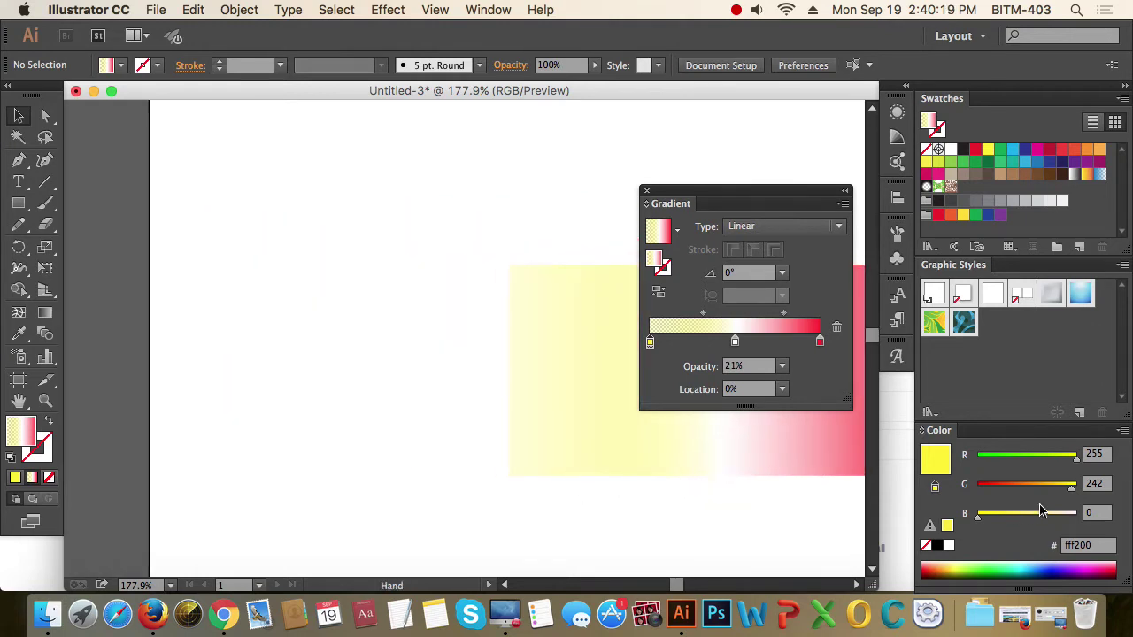
left_click(587, 443)
left_click_drag(388, 416, 266, 405)
key("space")
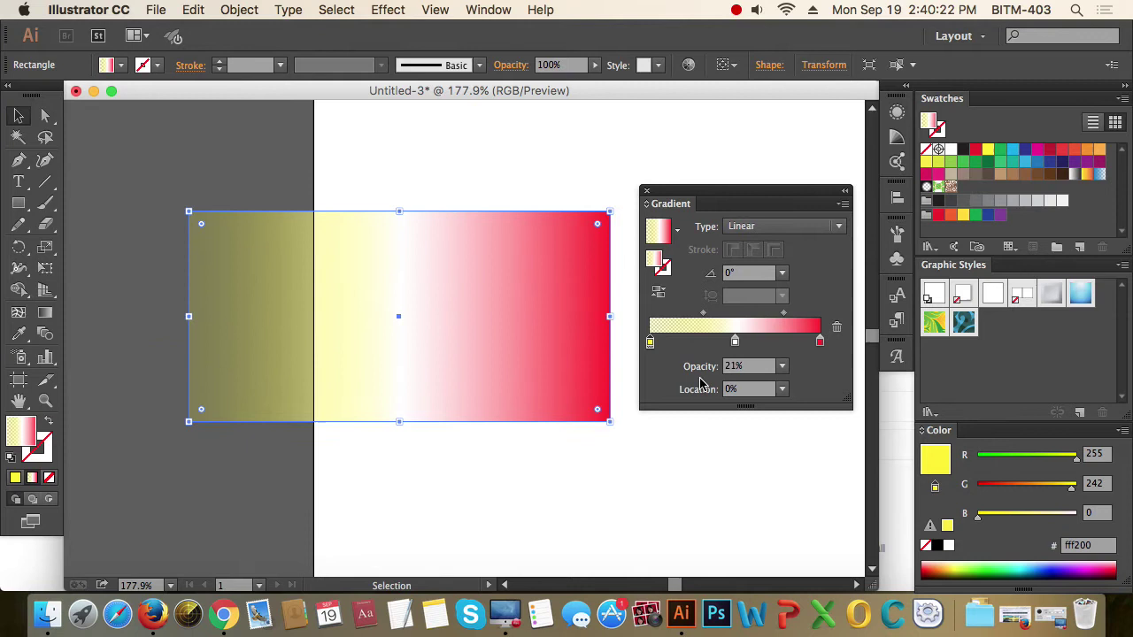
- Set the yellow stop's opacity to 0% and deselect the rectangle
left_click(782, 365)
left_click(797, 386)
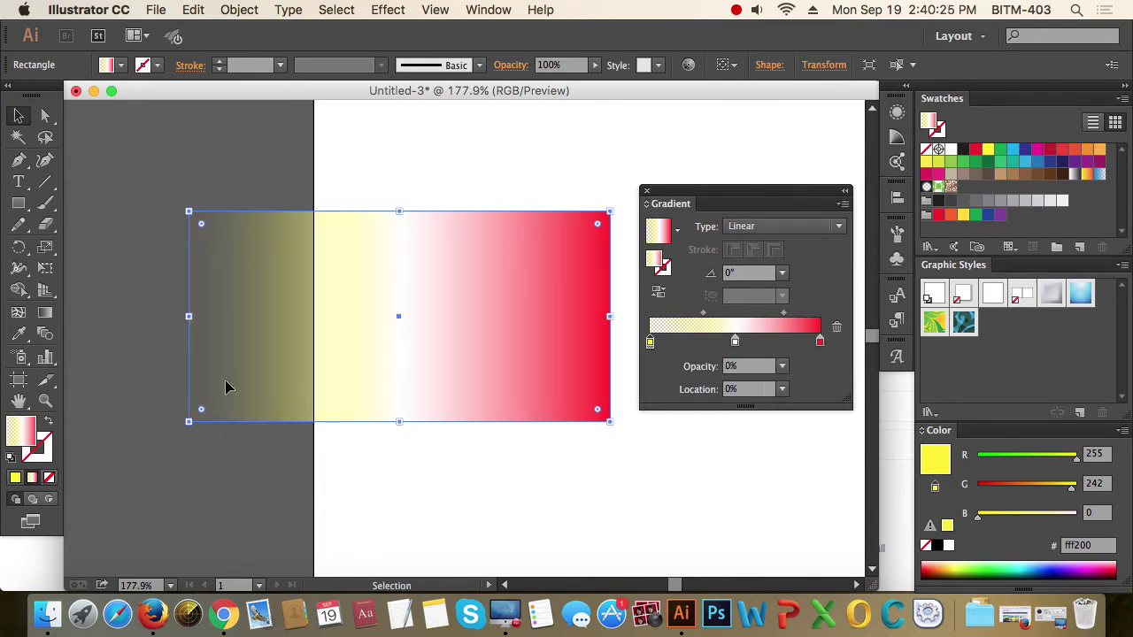
left_click(364, 489)
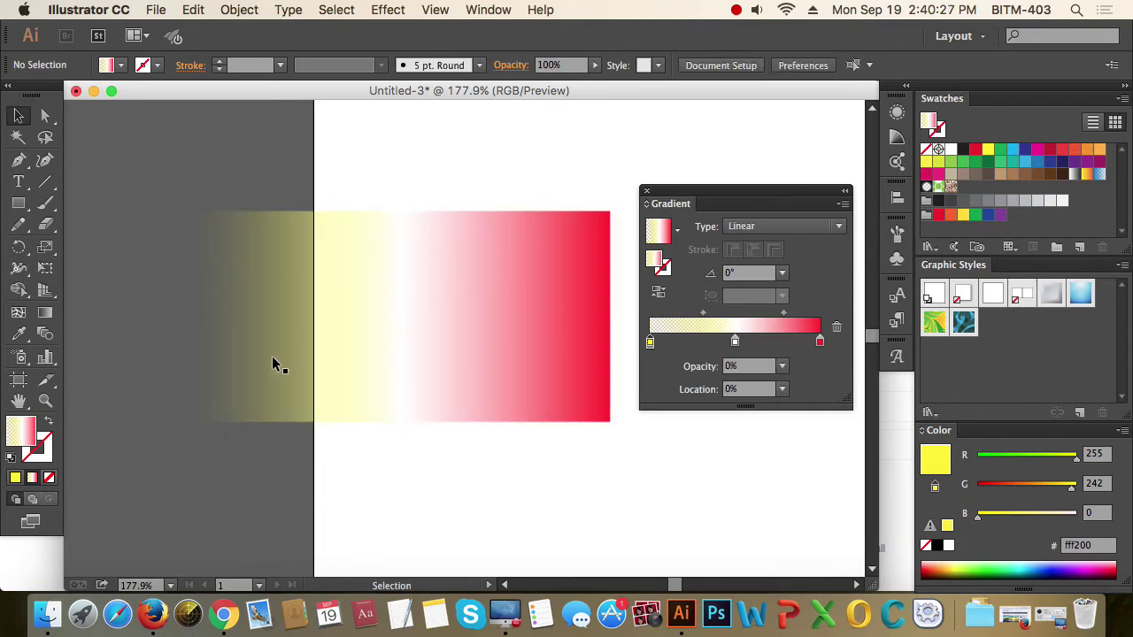
- Move the rectangle back fully onto the artboard and set the yellow stop's opacity to 100%
left_click_drag(271, 363, 491, 365)
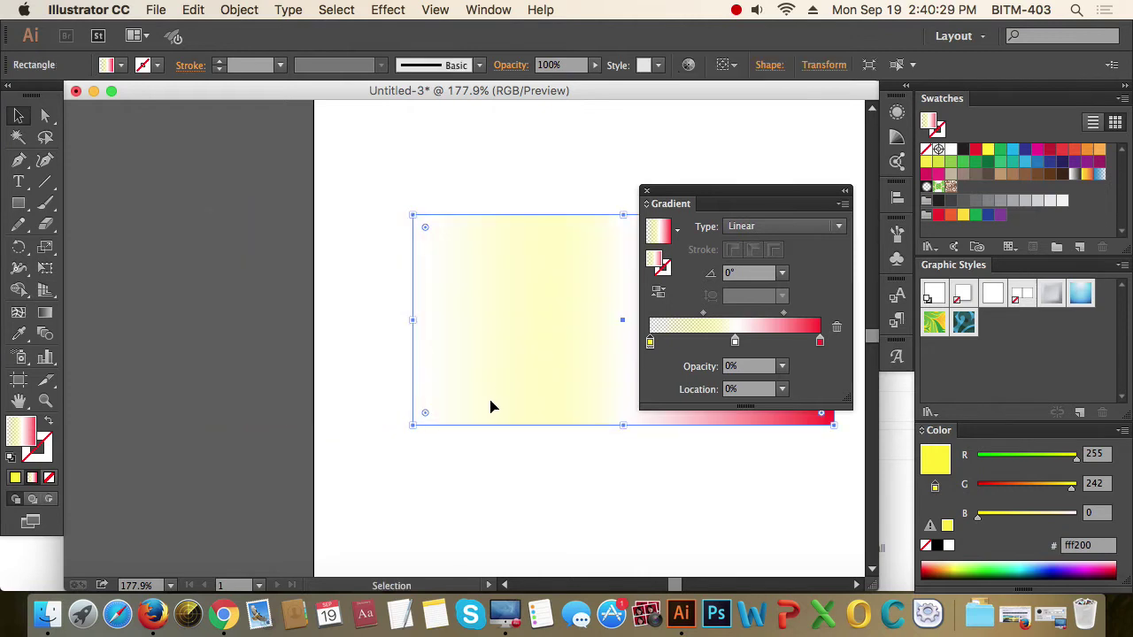
scroll(592, 460, "right", 5)
scroll(592, 460, "down", 1)
left_click(688, 363)
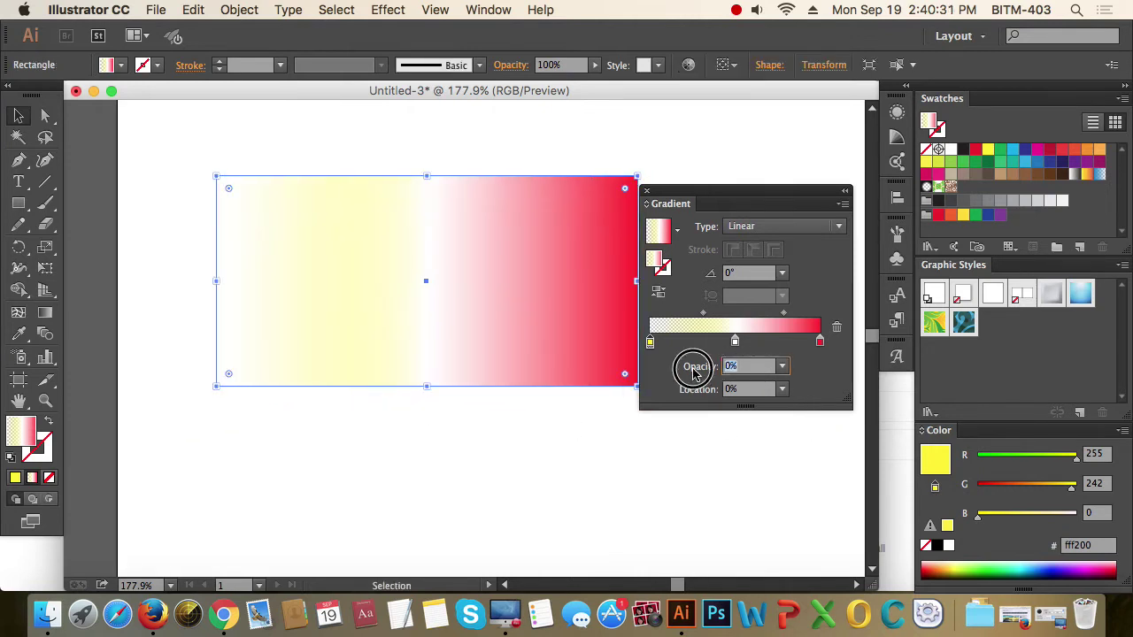
type("100")
key("Return")
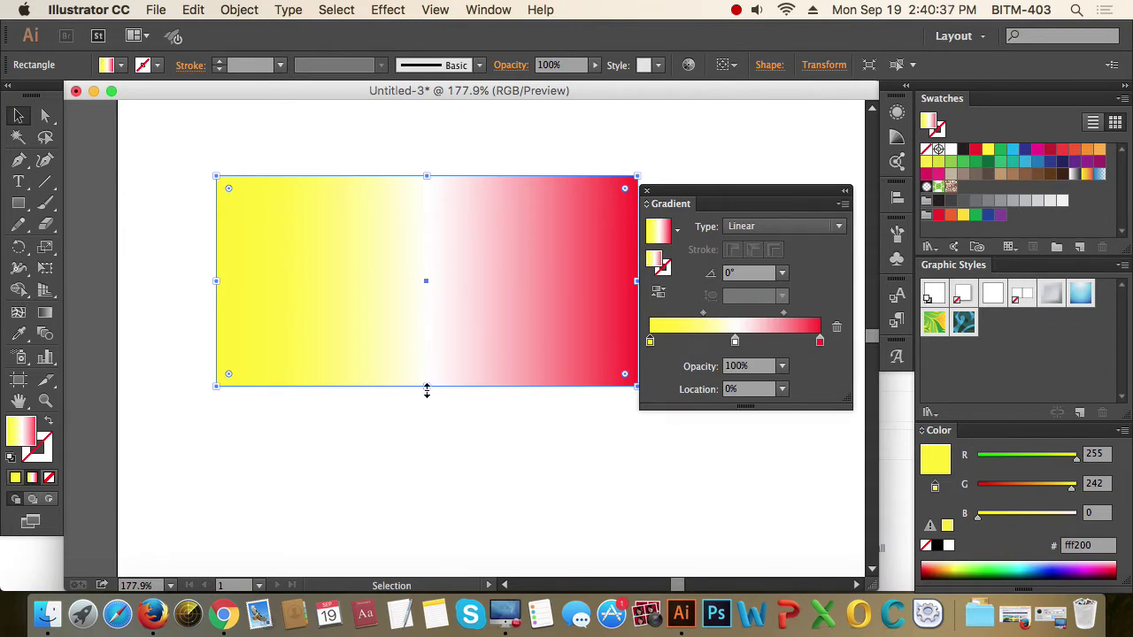
- Stretch the rectangle taller by its bottom edge and set its gradient angle to 35°
left_click_drag(426, 389, 430, 474)
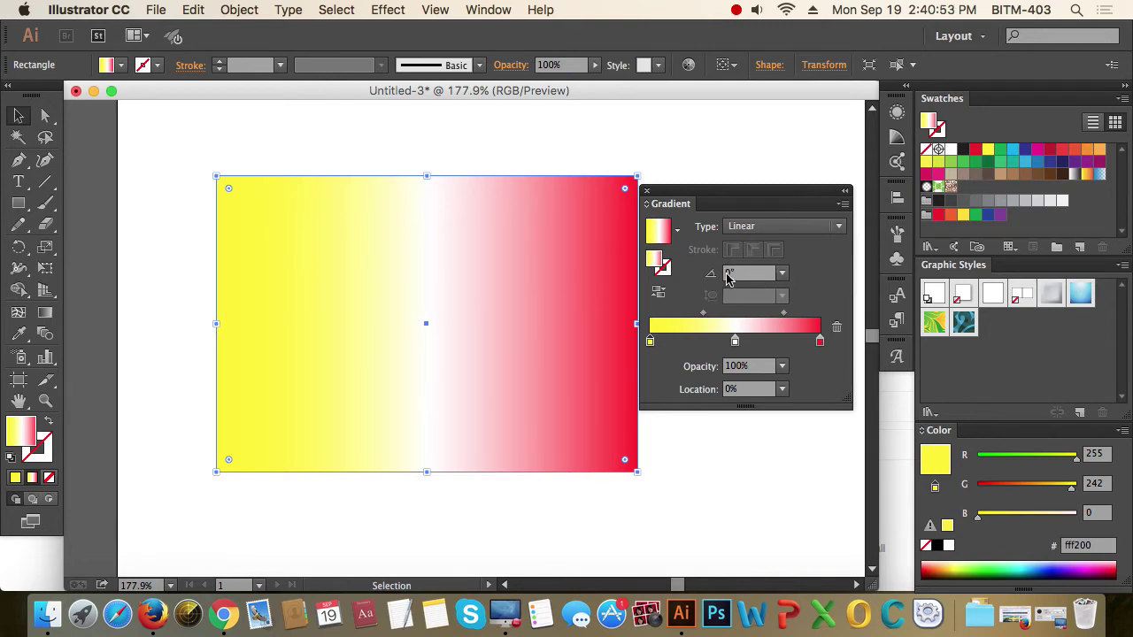
left_click(783, 272)
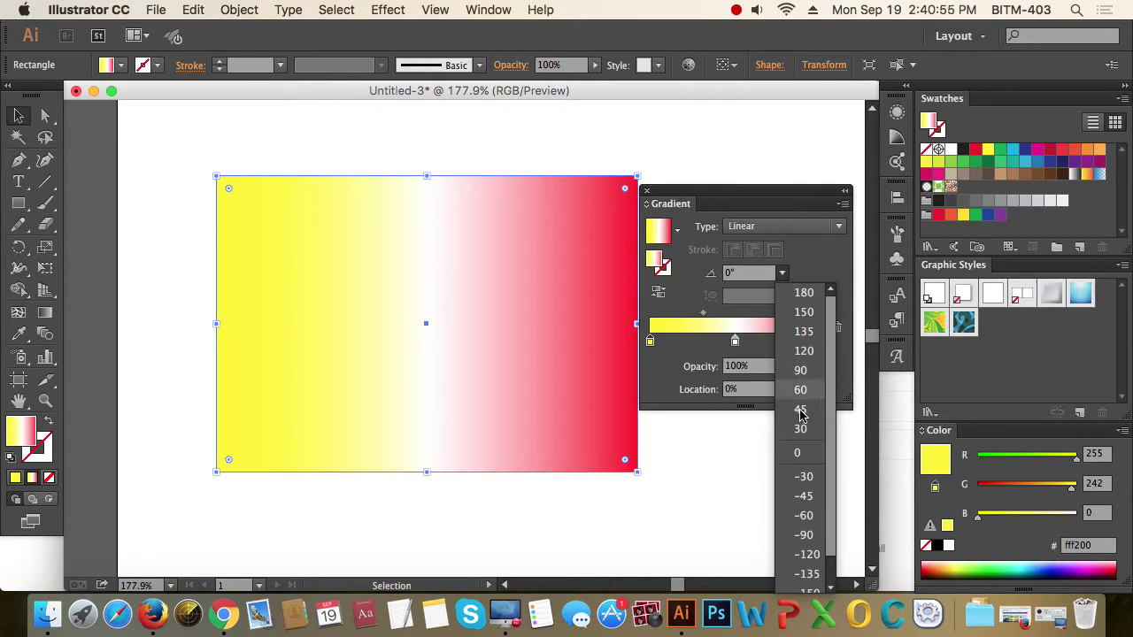
left_click(708, 274)
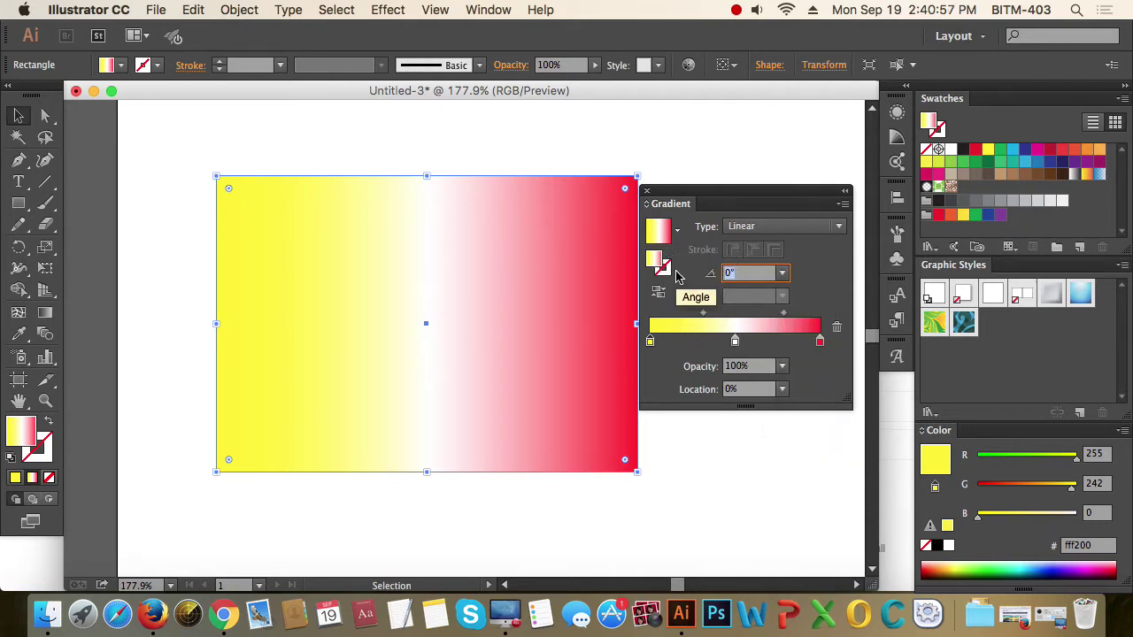
type("35")
key("Return")
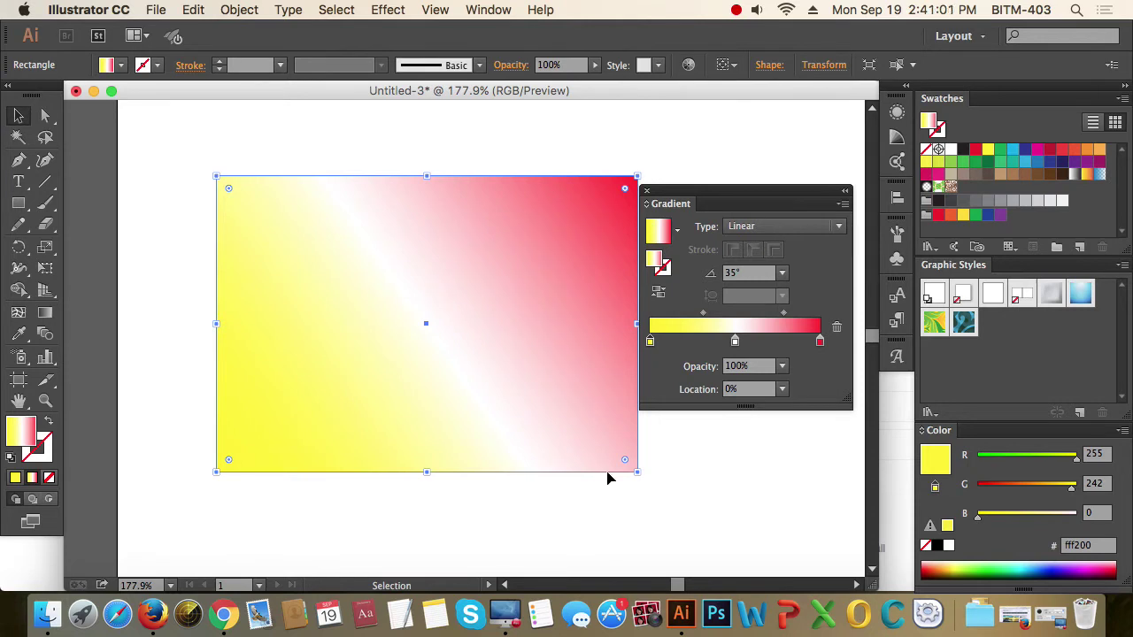
- Set the gradient angle to 45° and then to 105°
left_click(710, 273)
type("4")
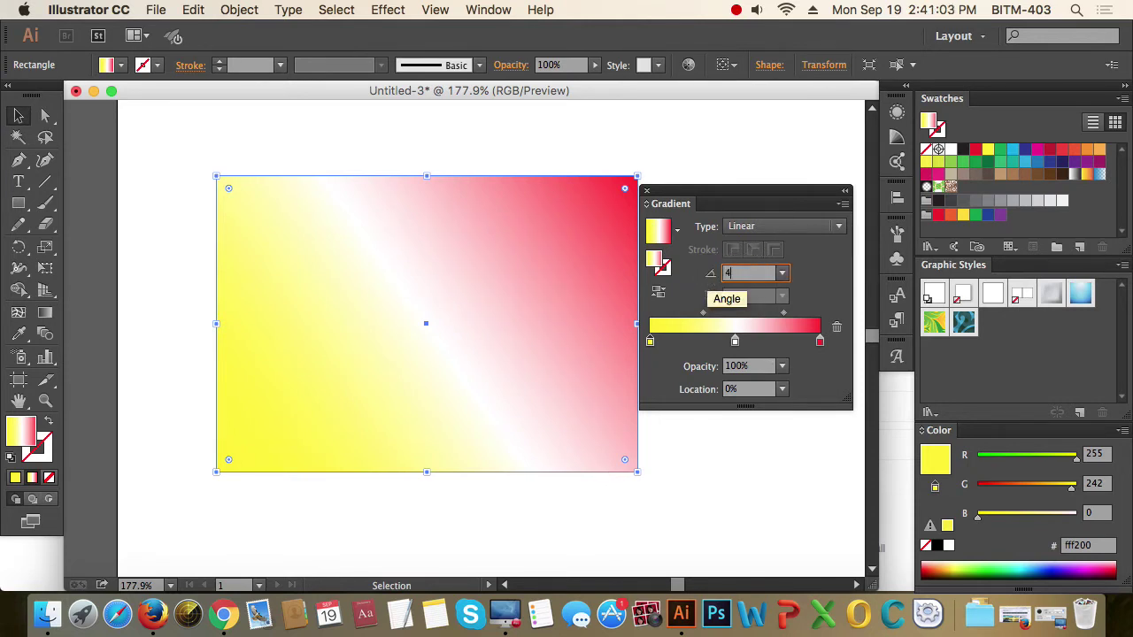
type("5")
key("Return")
left_click(703, 274)
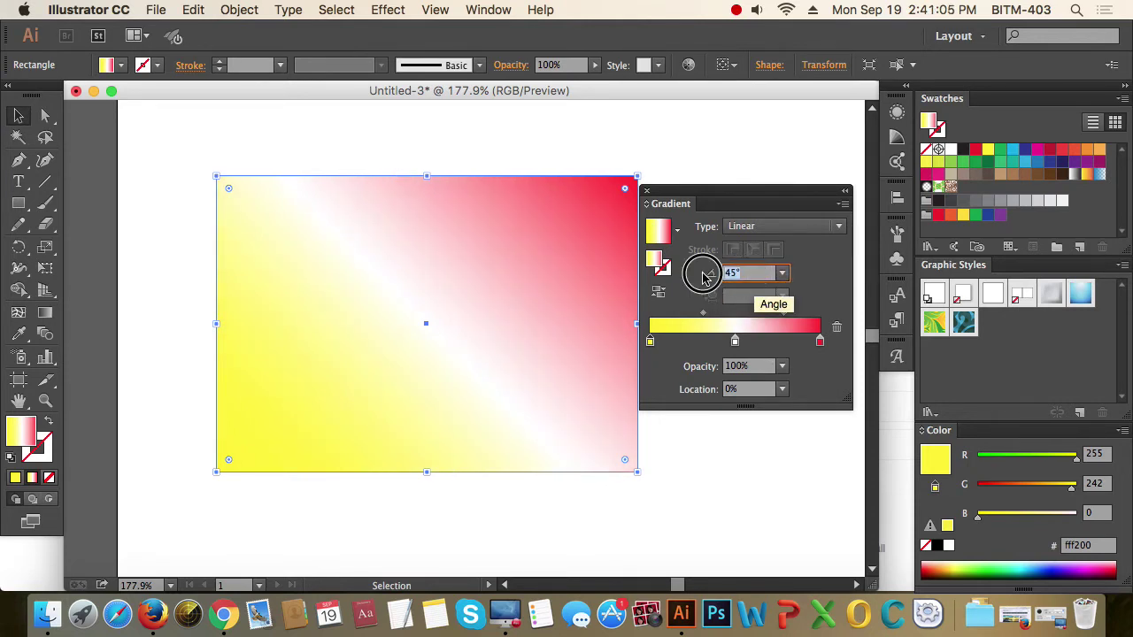
type("105")
key("Return")
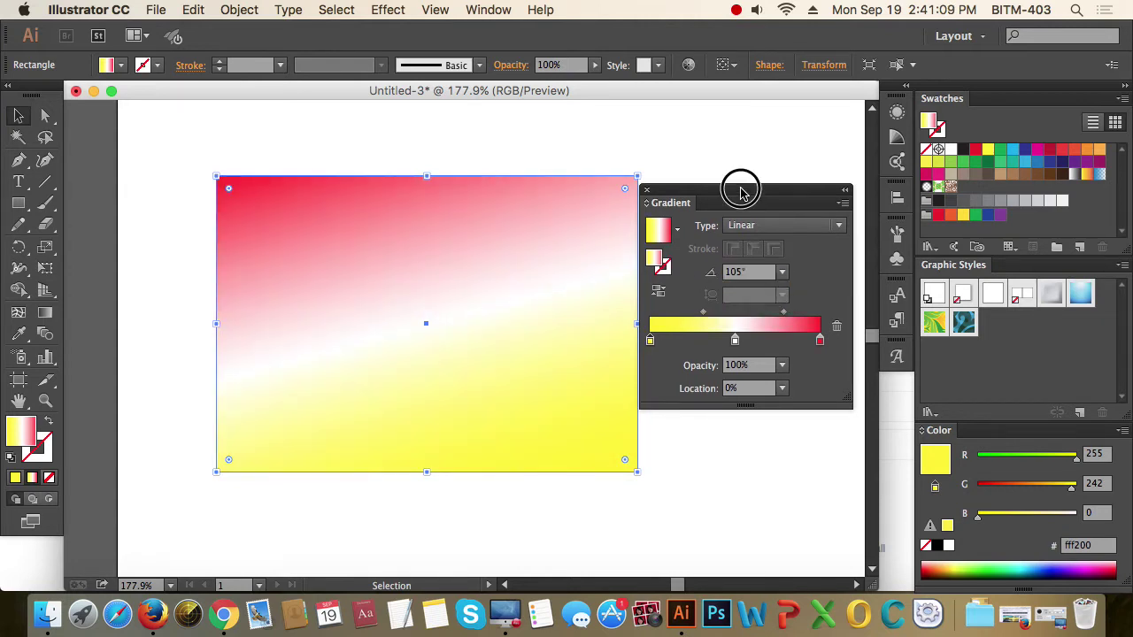
- Move the Gradient panel clear of the rectangle and redraw the gradient repeatedly in different directions with the Gradient tool, ending toward the rectangle's lower-left corner
left_click_drag(744, 189, 781, 184)
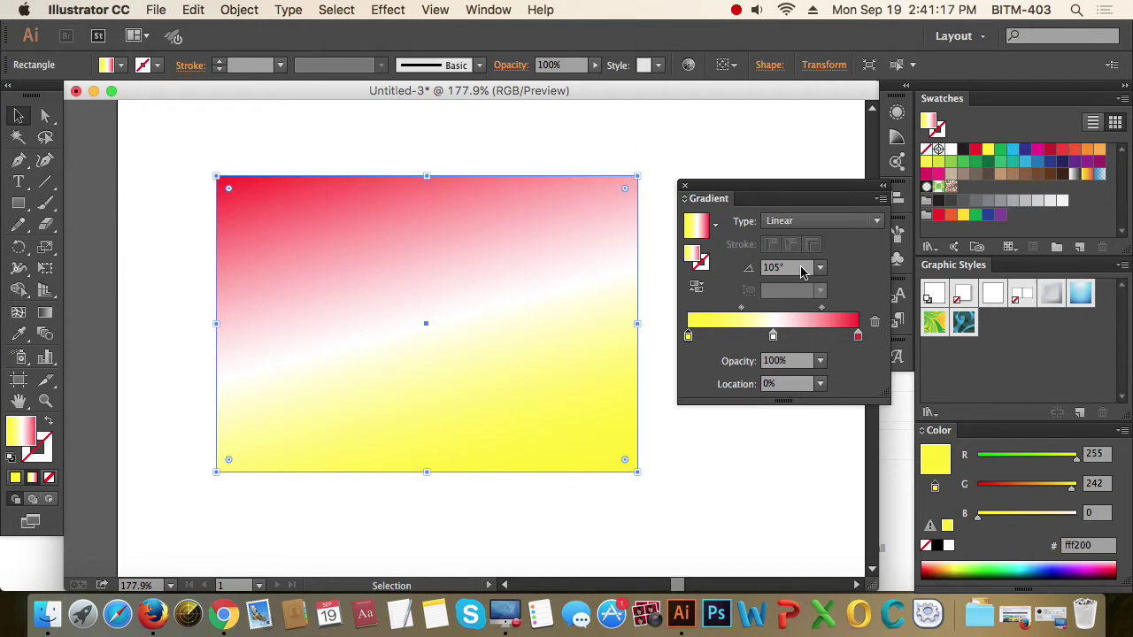
left_click(45, 319)
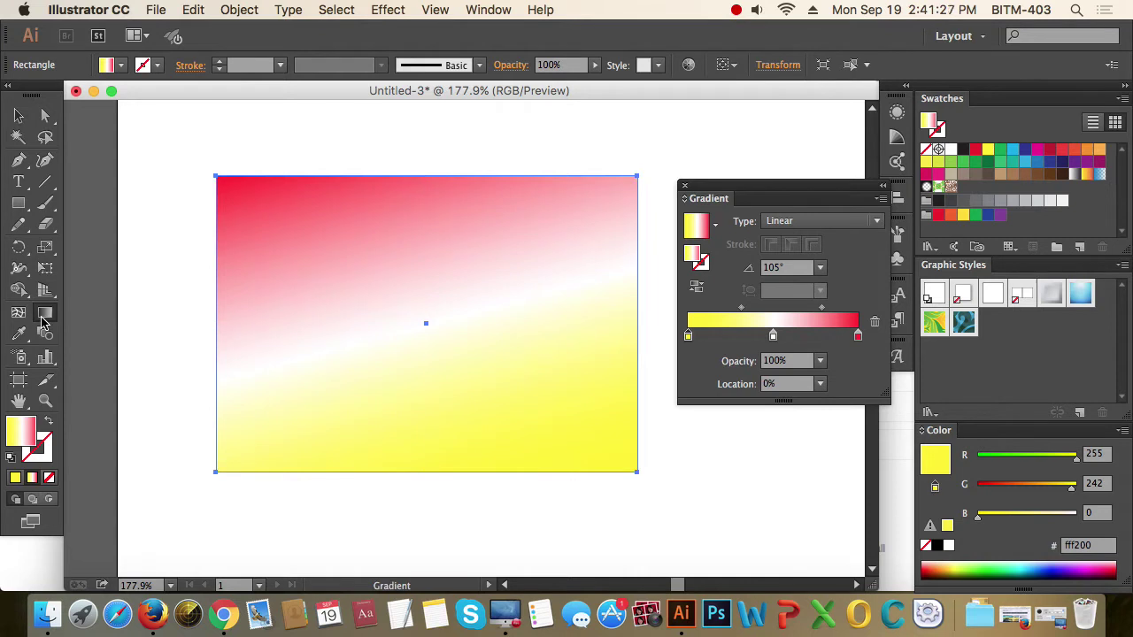
left_click_drag(264, 174, 486, 483)
left_click_drag(438, 146, 533, 506)
left_click_drag(602, 160, 243, 456)
left_click_drag(623, 405, 186, 349)
left_click_drag(513, 509, 344, 240)
left_click_drag(334, 468, 554, 254)
left_click_drag(324, 303, 635, 387)
left_click_drag(462, 192, 451, 384)
left_click_drag(261, 222, 425, 354)
left_click_drag(551, 271, 490, 360)
left_click_drag(359, 299, 460, 358)
left_click_drag(547, 384, 272, 178)
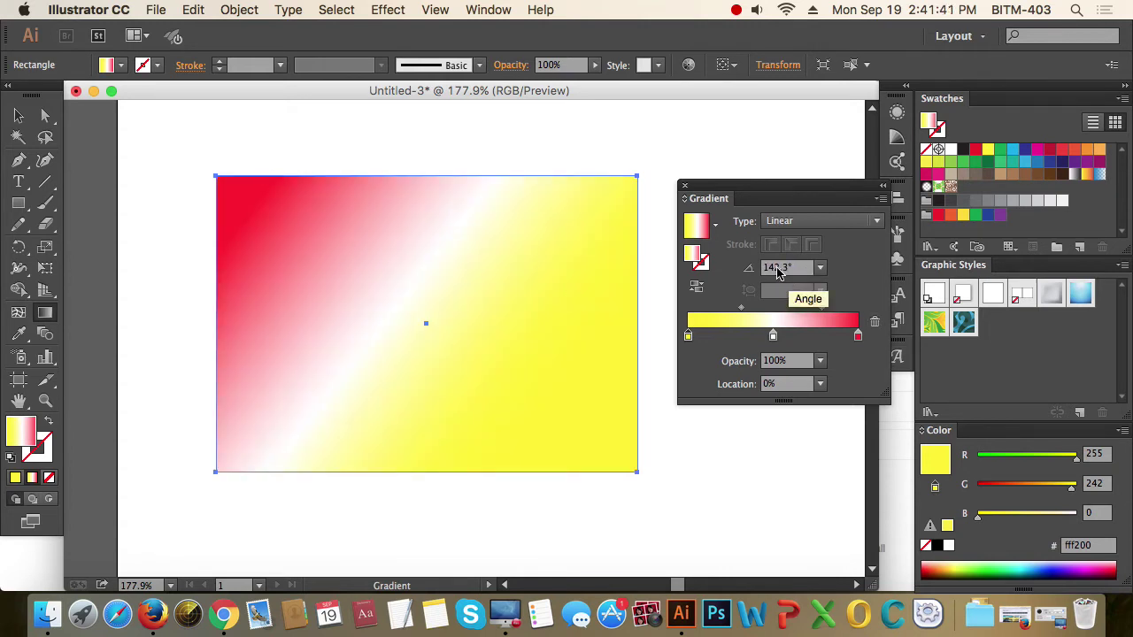
left_click_drag(362, 407, 451, 266)
left_click_drag(260, 250, 500, 393)
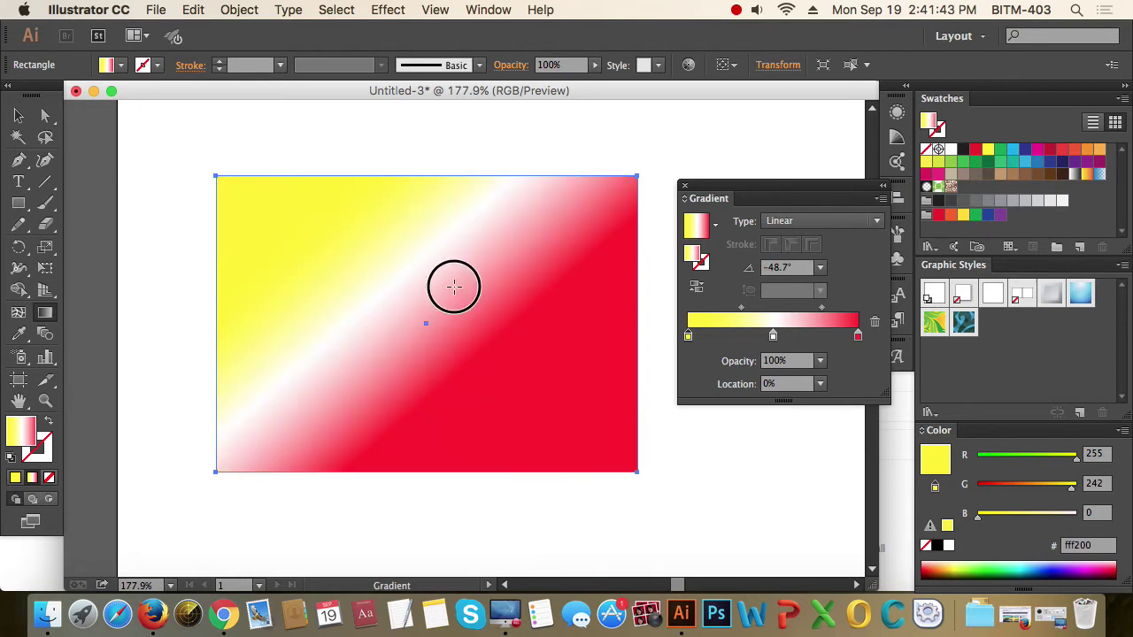
left_click_drag(453, 286, 213, 423)
- Return to the Selection tool and change the rectangle's gradient type to Radial
key("v")
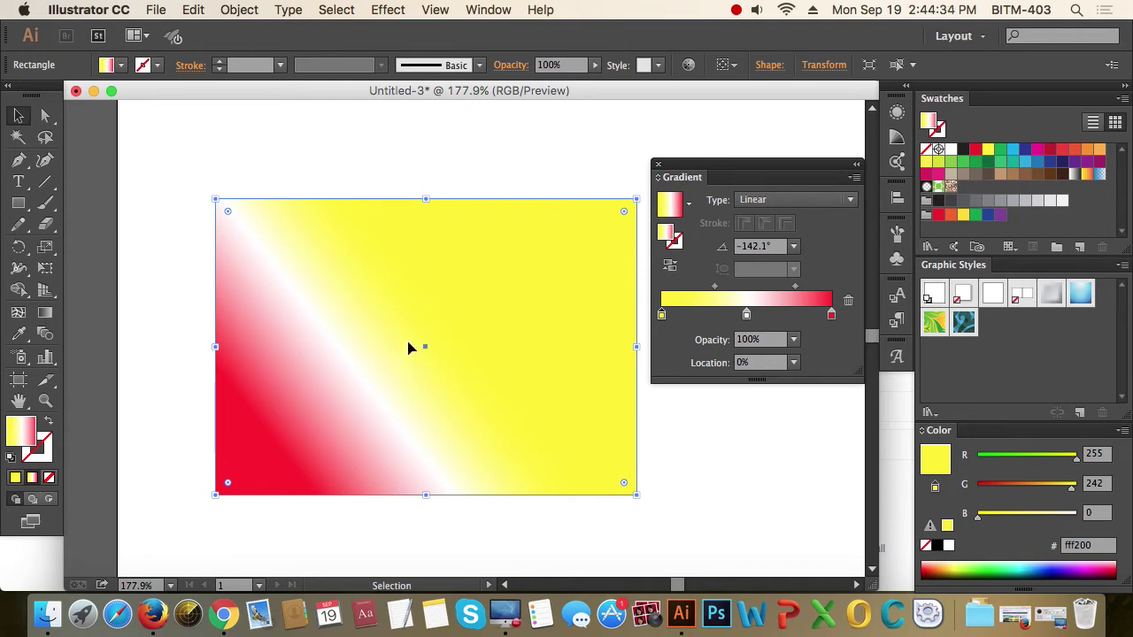
left_click(837, 202)
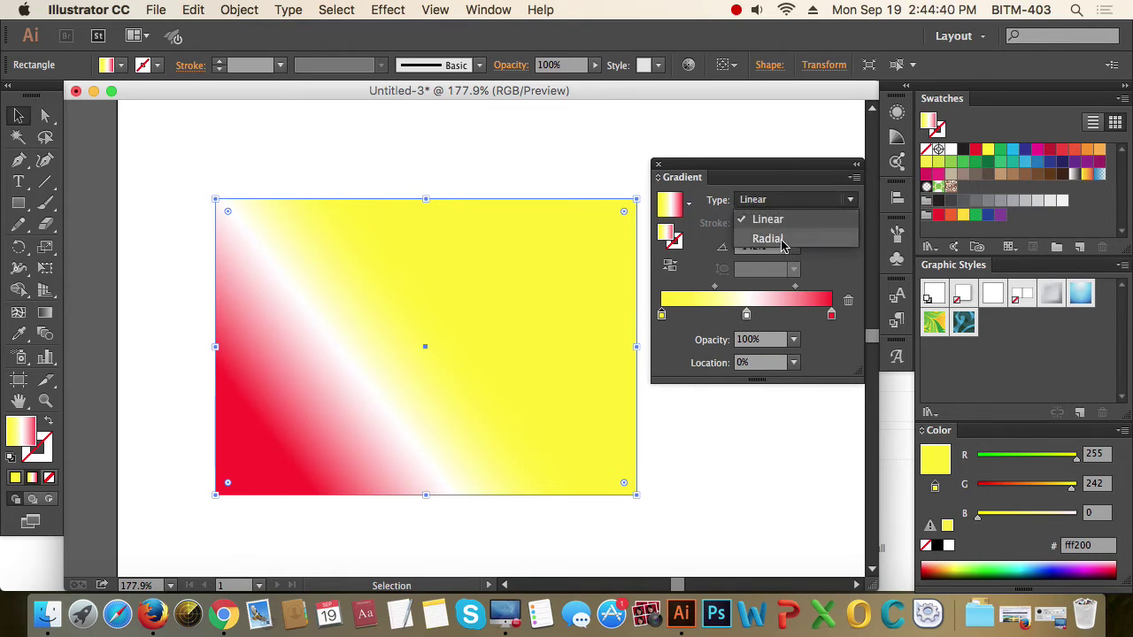
left_click(767, 239)
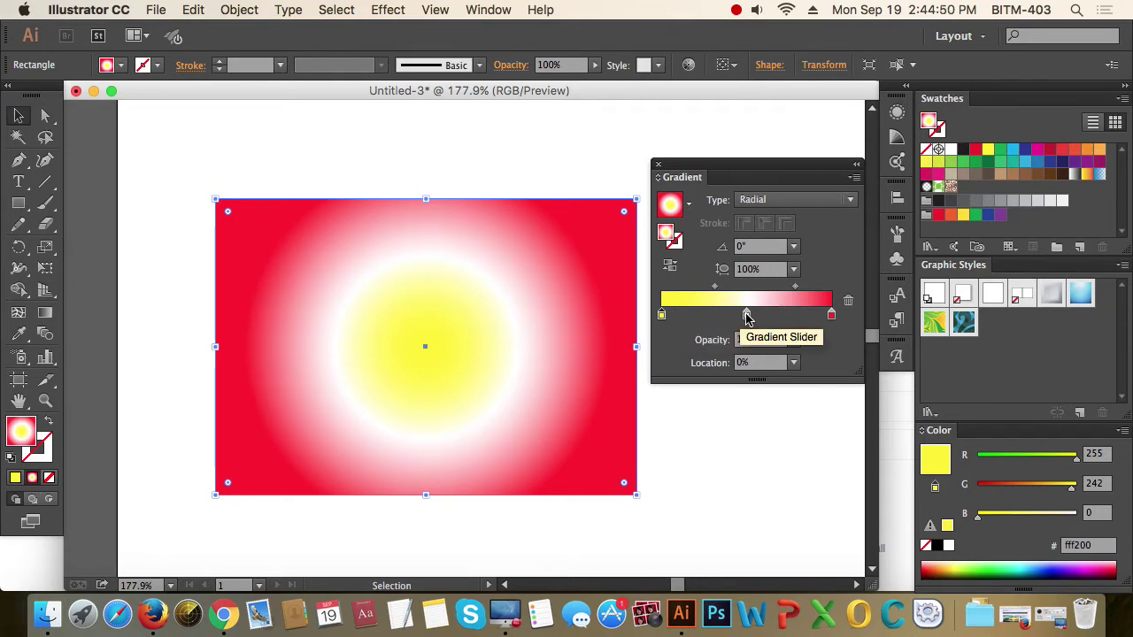
- Remove the white middle colour stop from the rectangle's radial gradient
left_click_drag(747, 315, 756, 403)
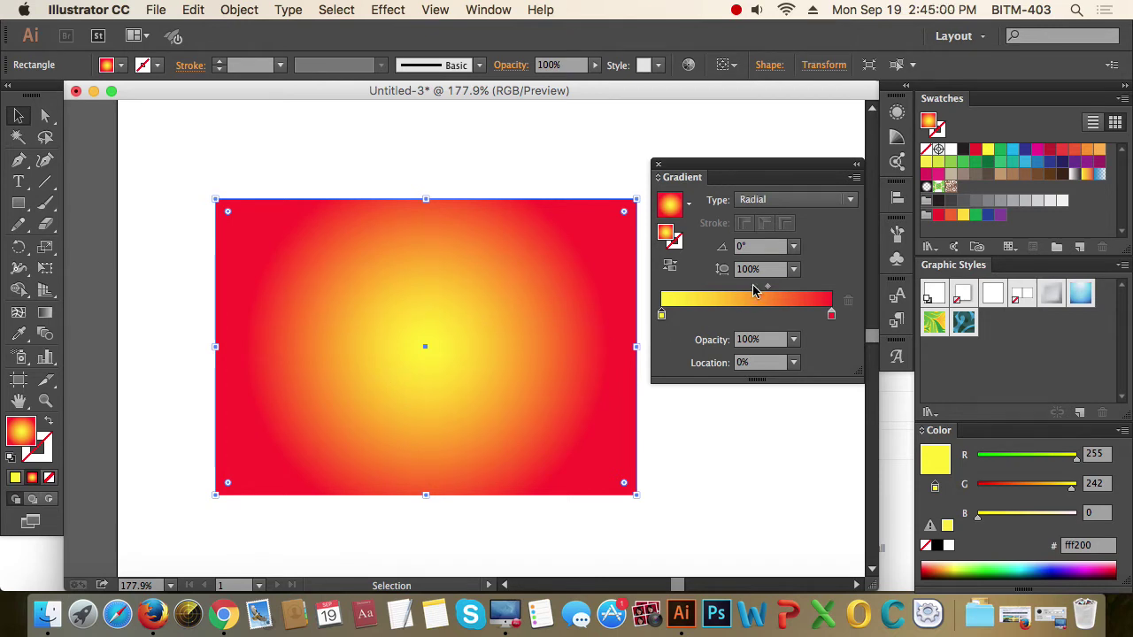
left_click(794, 269)
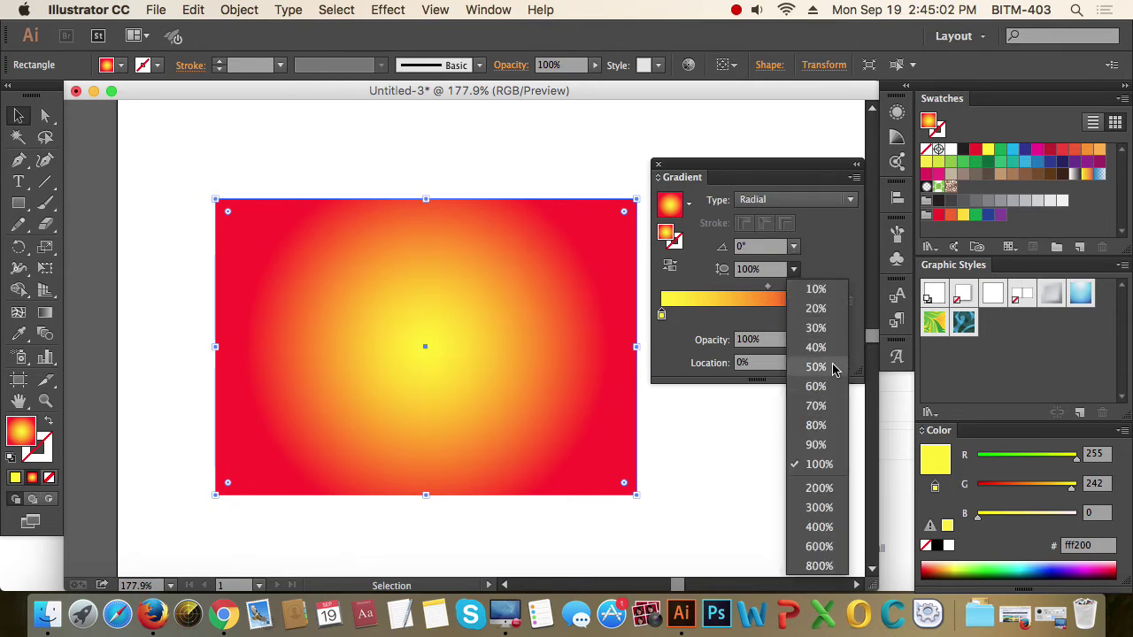
left_click(719, 272)
- Switch the rectangle's gradient type to Linear and back to Radial
left_click(788, 200)
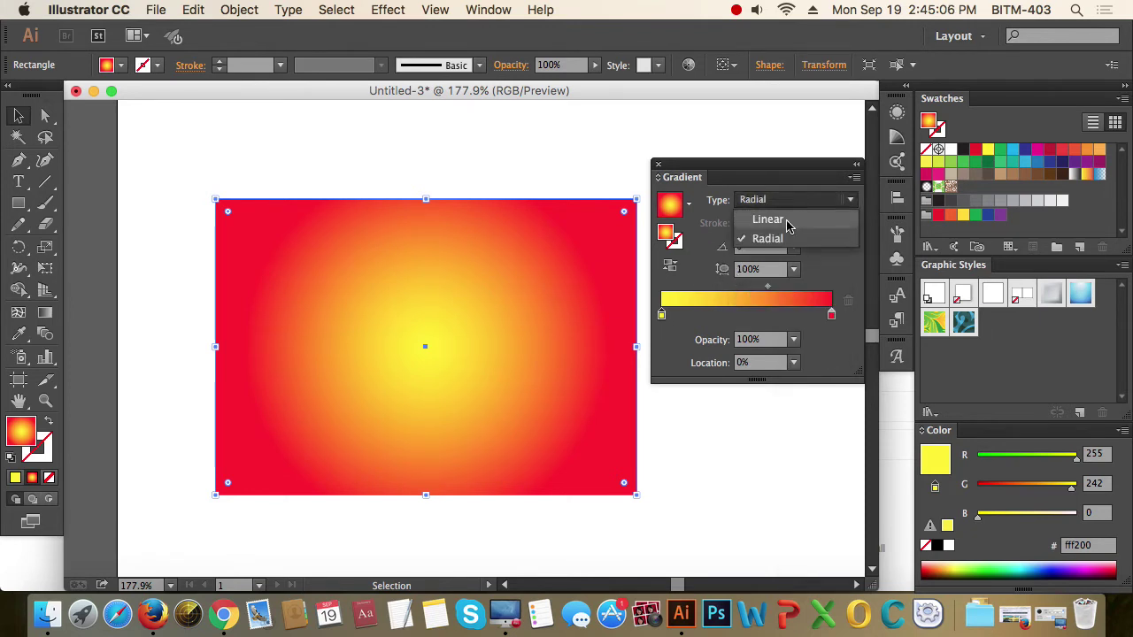
left_click(769, 220)
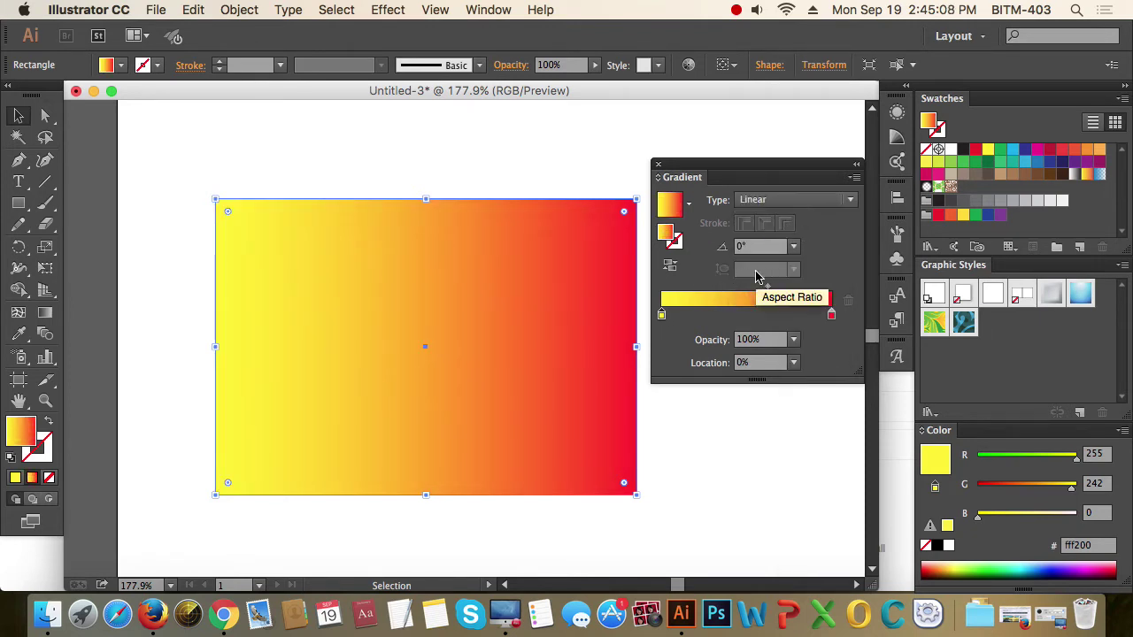
left_click(823, 202)
left_click(796, 240)
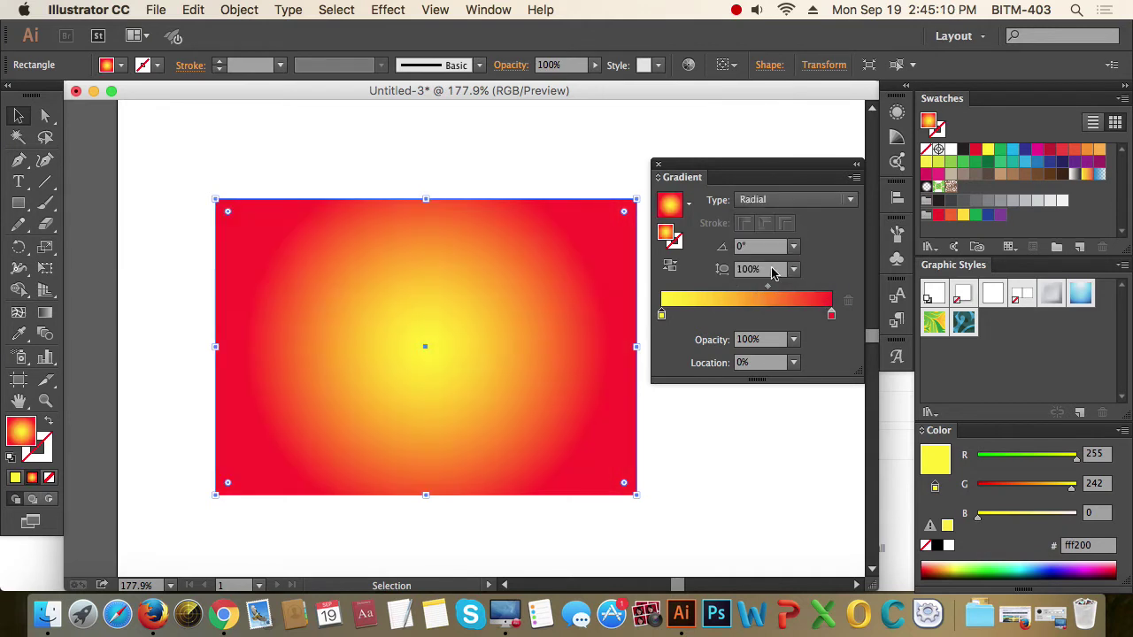
- Set the radial gradient's aspect ratio to 50%, 20% and 10% in turn, and then back to 100%
left_click(792, 270)
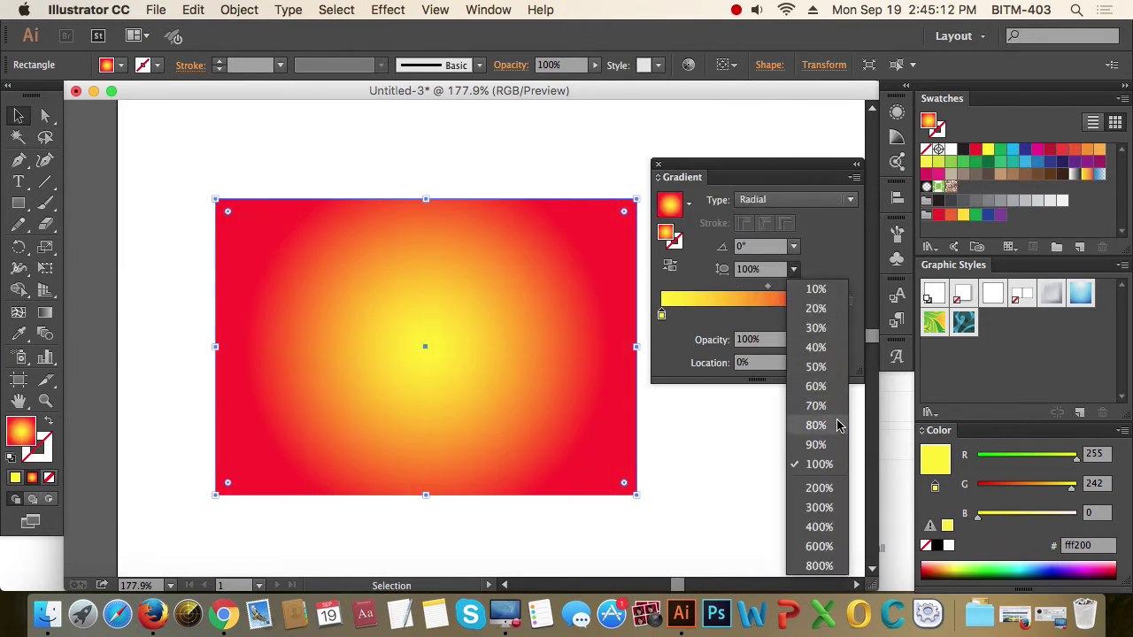
left_click(837, 368)
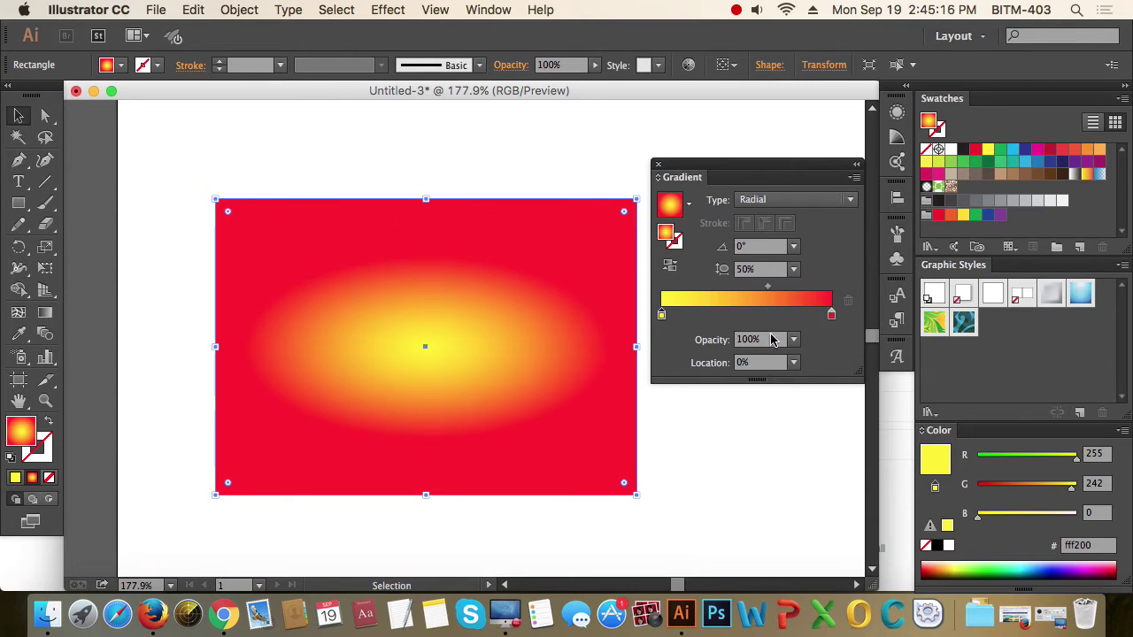
left_click(793, 270)
left_click(823, 317)
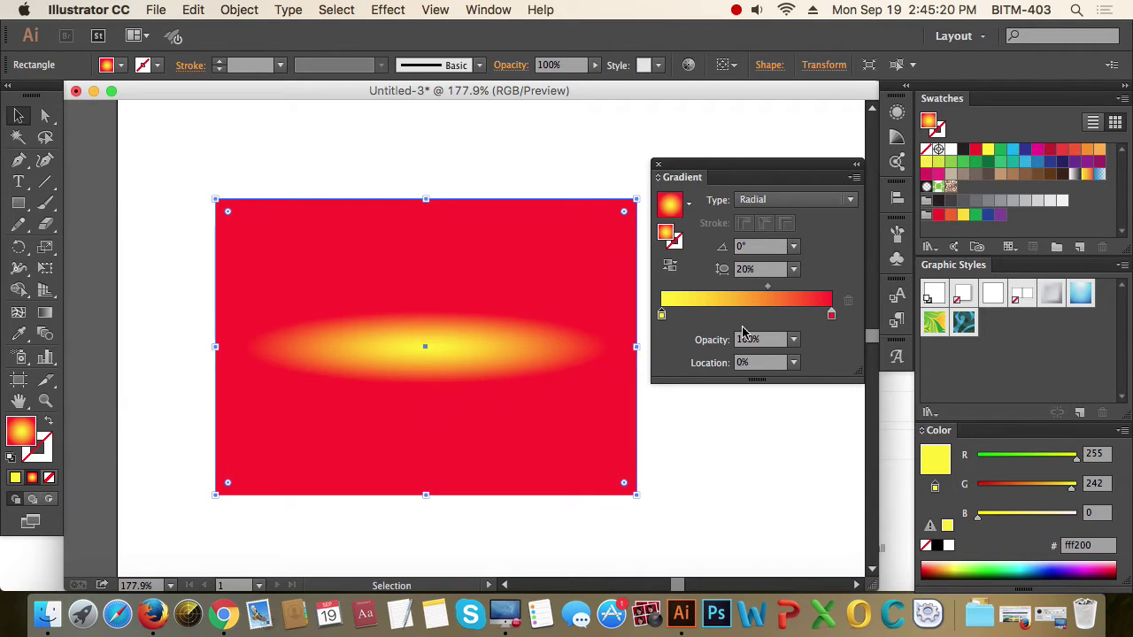
left_click(793, 269)
left_click(816, 290)
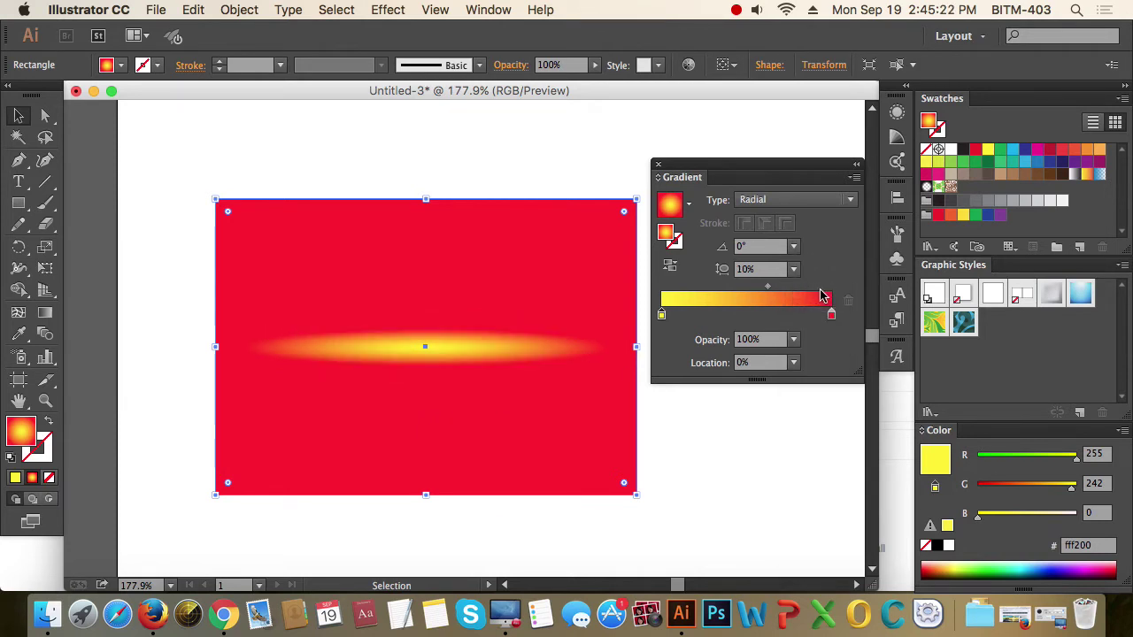
left_click(794, 269)
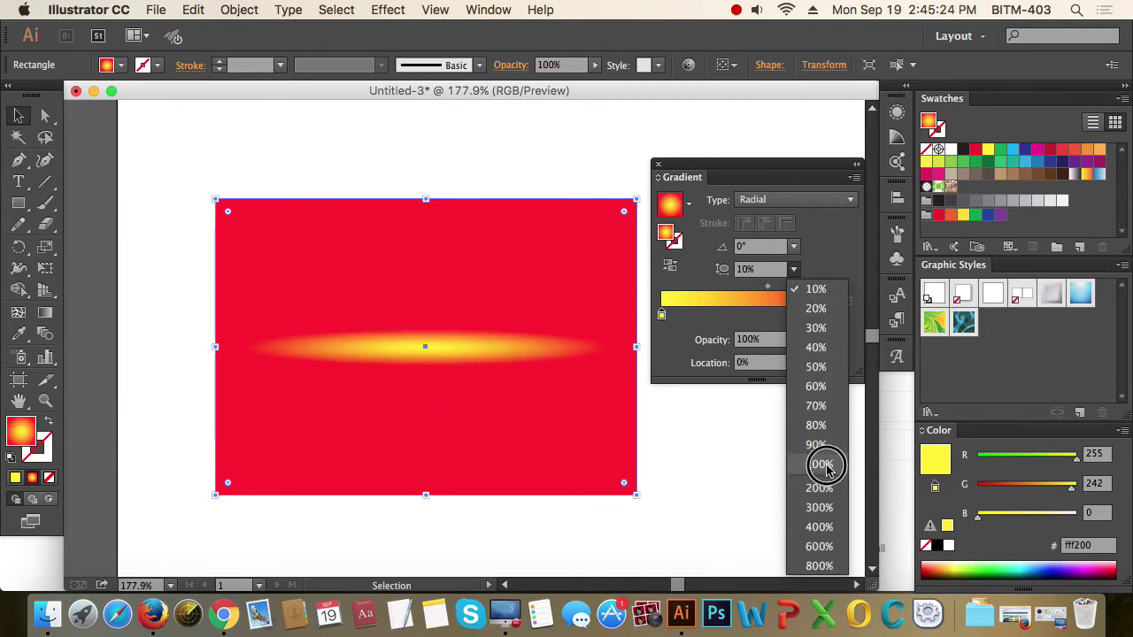
left_click(818, 464)
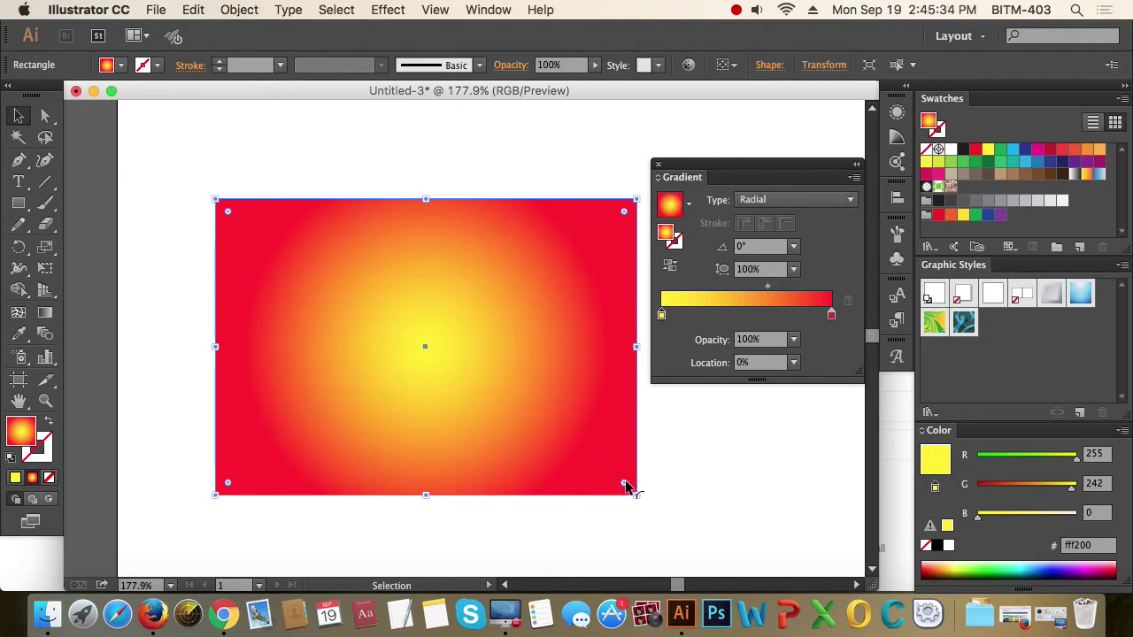
- Reverse the radial gradient repeatedly, ending with red at the centre and yellow at the outside
left_click(672, 268)
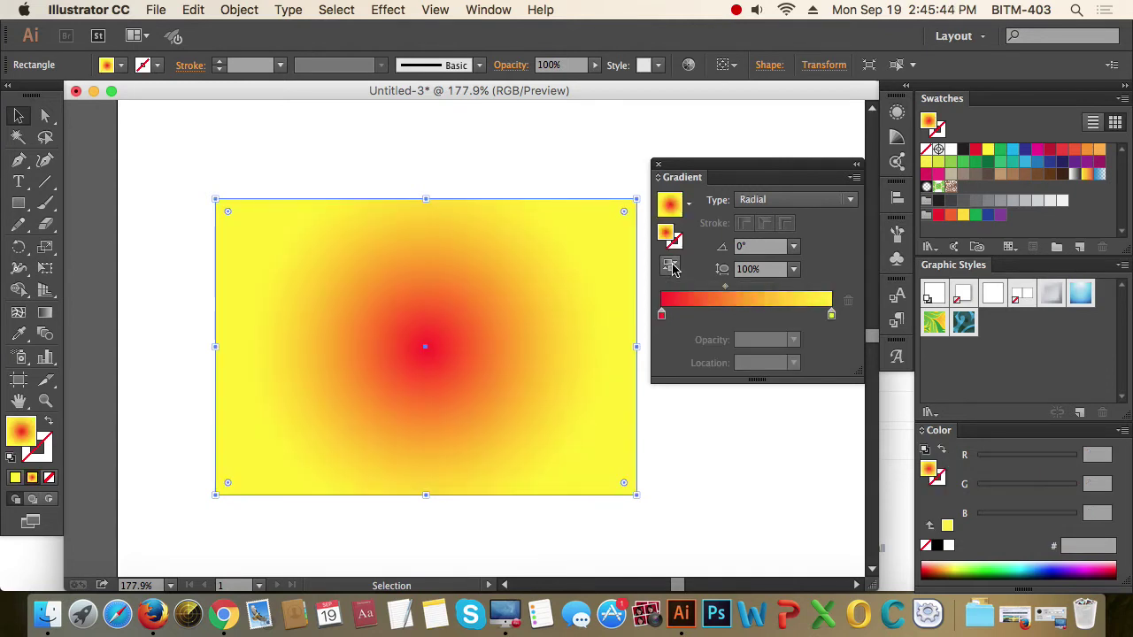
left_click(671, 268)
left_click(671, 268)
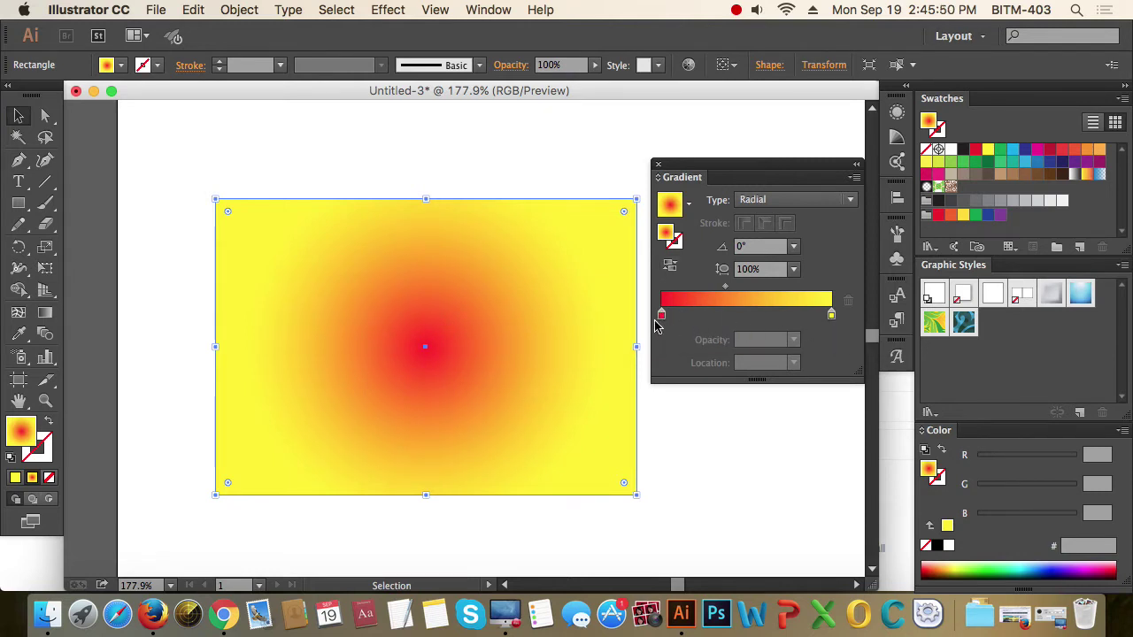
left_click(671, 267)
left_click(672, 267)
left_click(671, 267)
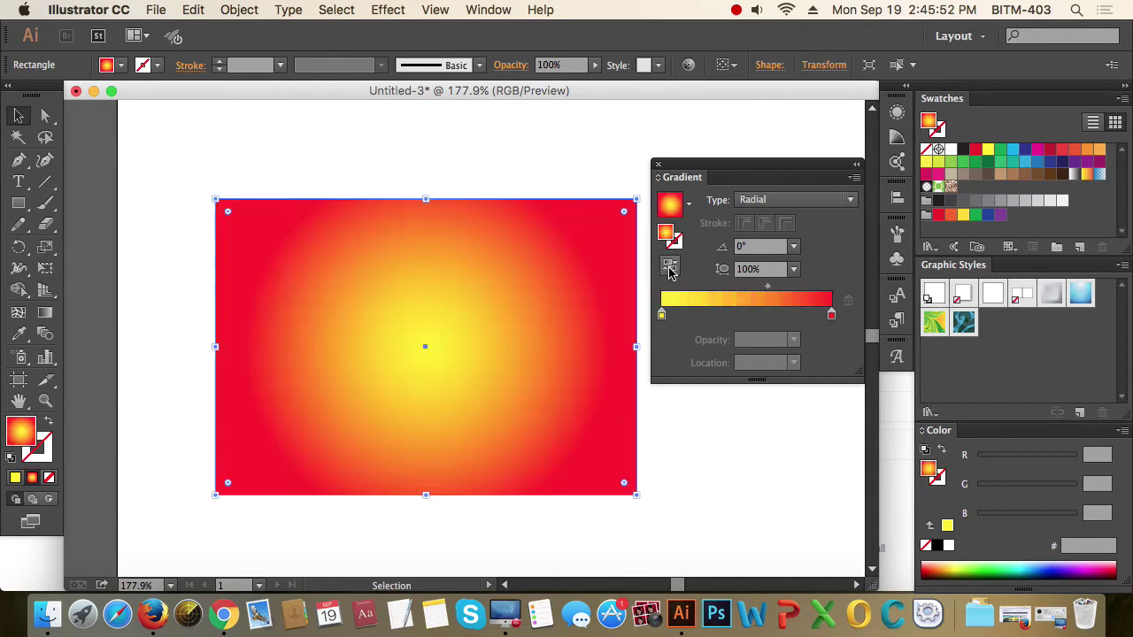
left_click(670, 267)
left_click(671, 268)
left_click(670, 268)
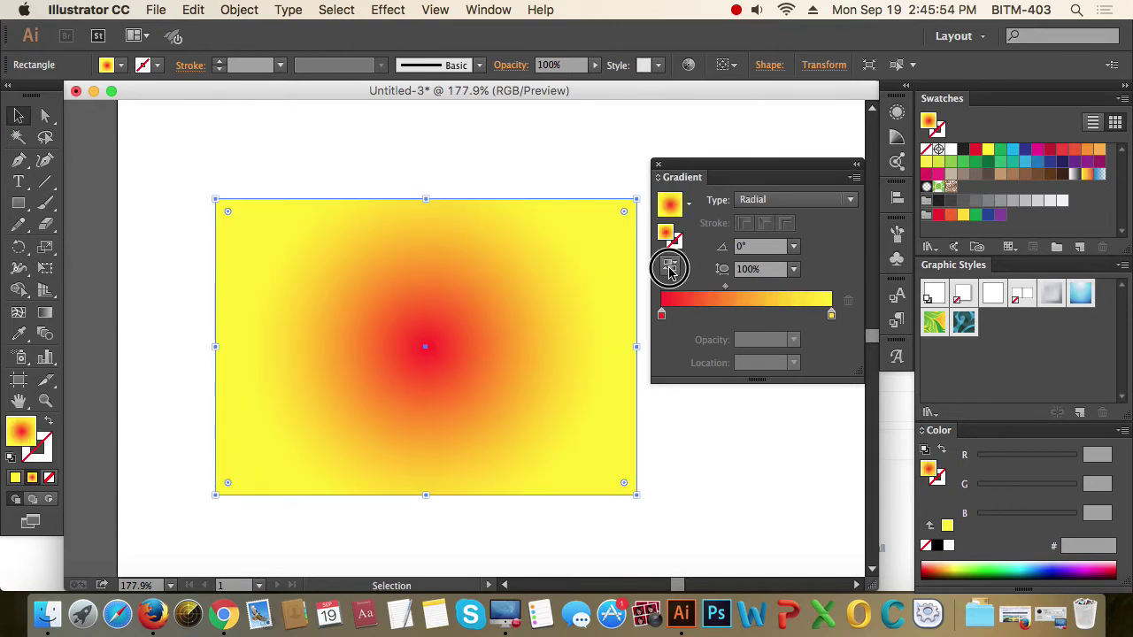
left_click(670, 268)
left_click(671, 267)
left_click(670, 268)
left_click(670, 268)
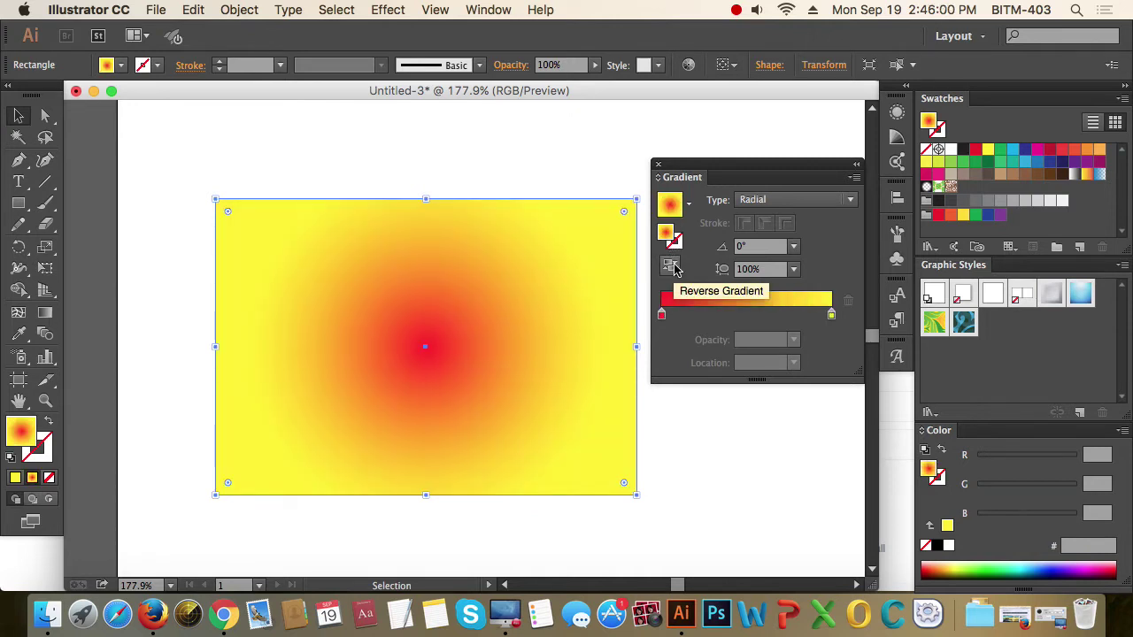
- Redraw the radial gradient at several spots with the Gradient tool, ending with its centre at the rectangle's lower-right corner
key("g")
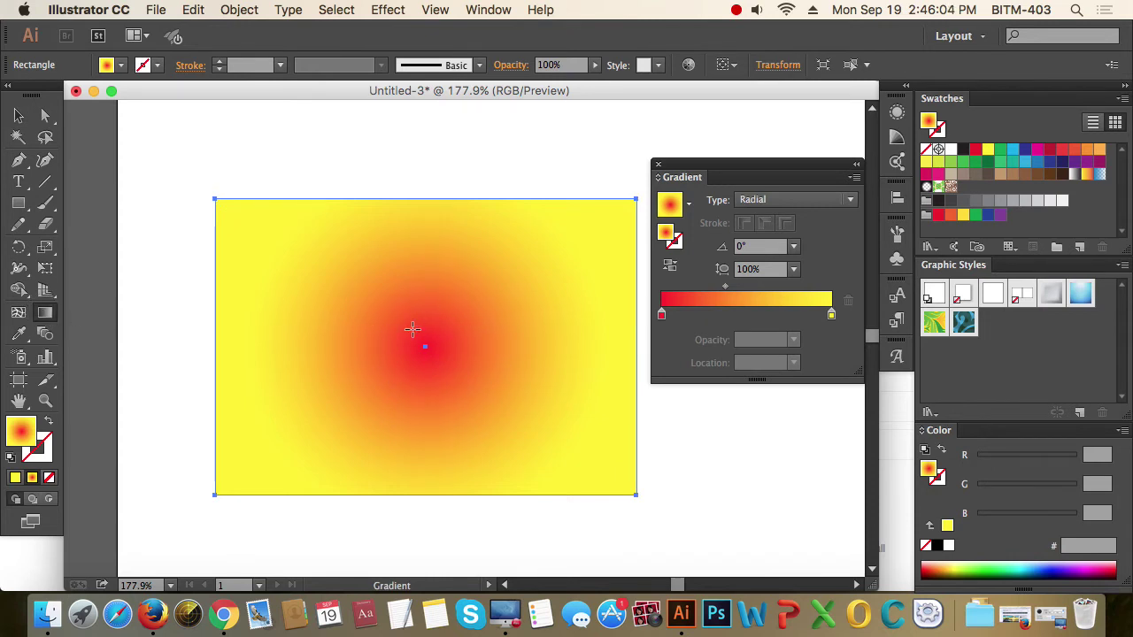
left_click_drag(504, 254, 527, 282)
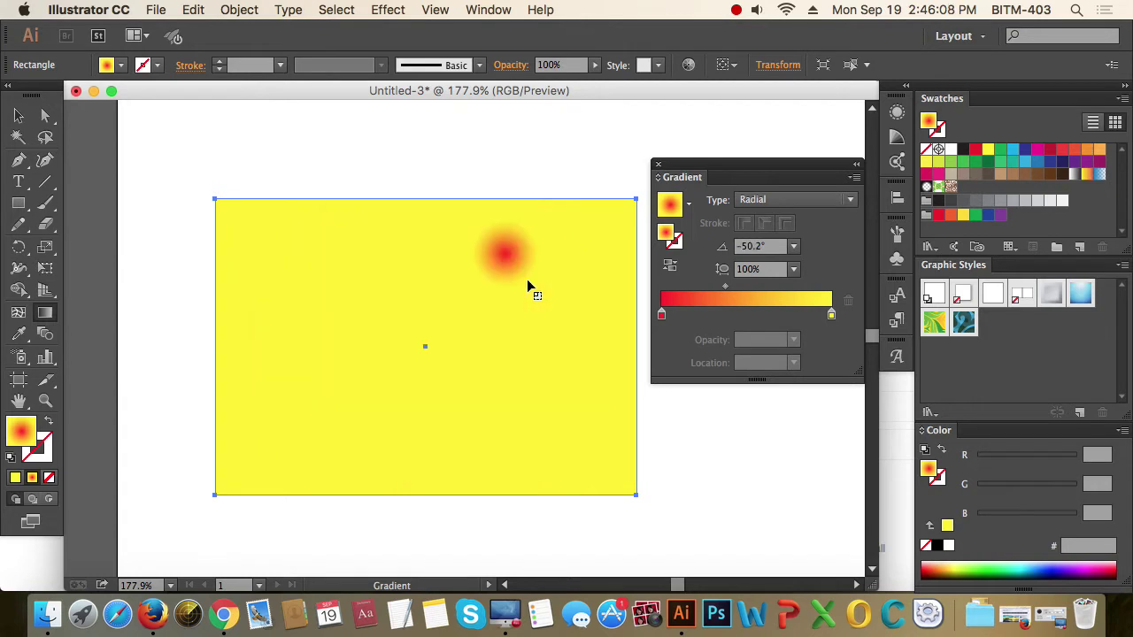
left_click_drag(425, 346, 438, 358)
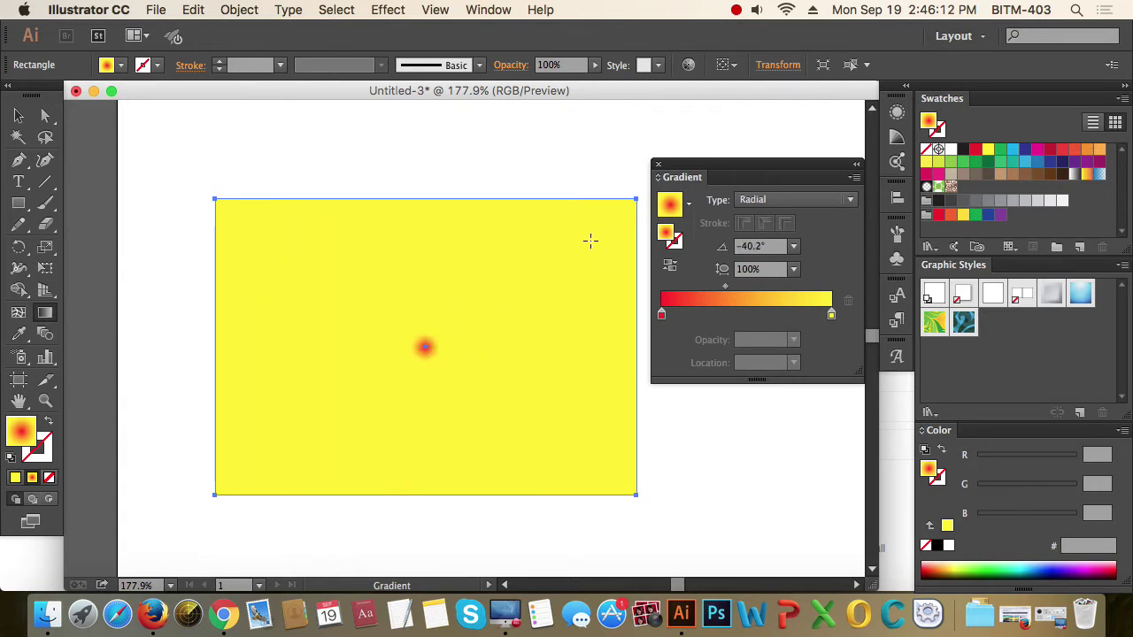
left_click_drag(590, 240, 407, 526)
left_click_drag(358, 422, 425, 494)
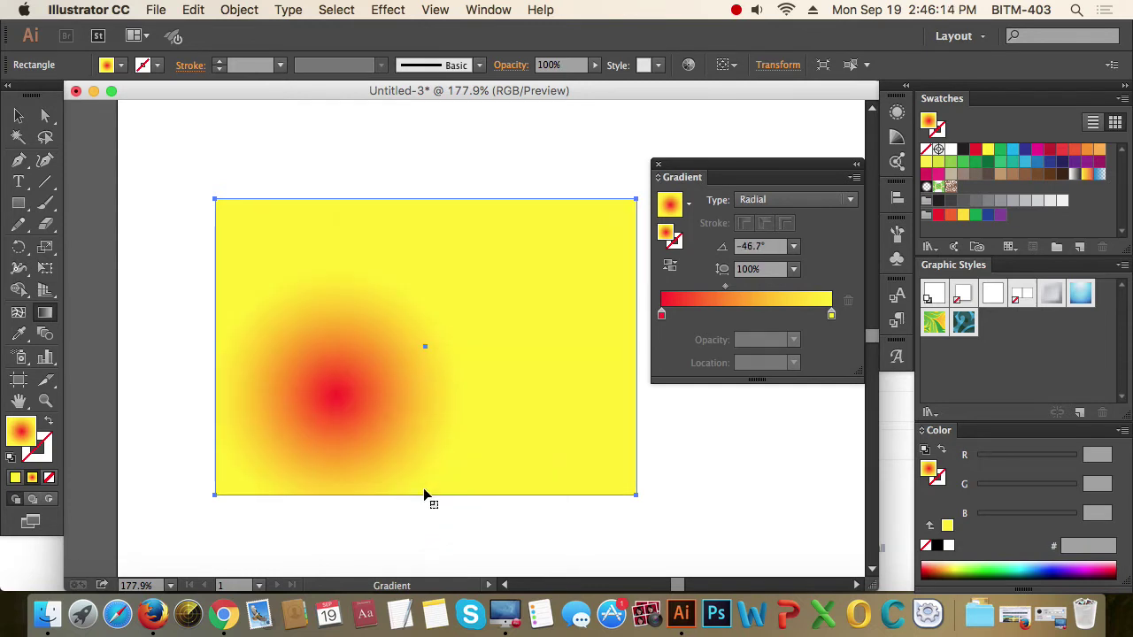
left_click_drag(367, 366, 637, 202)
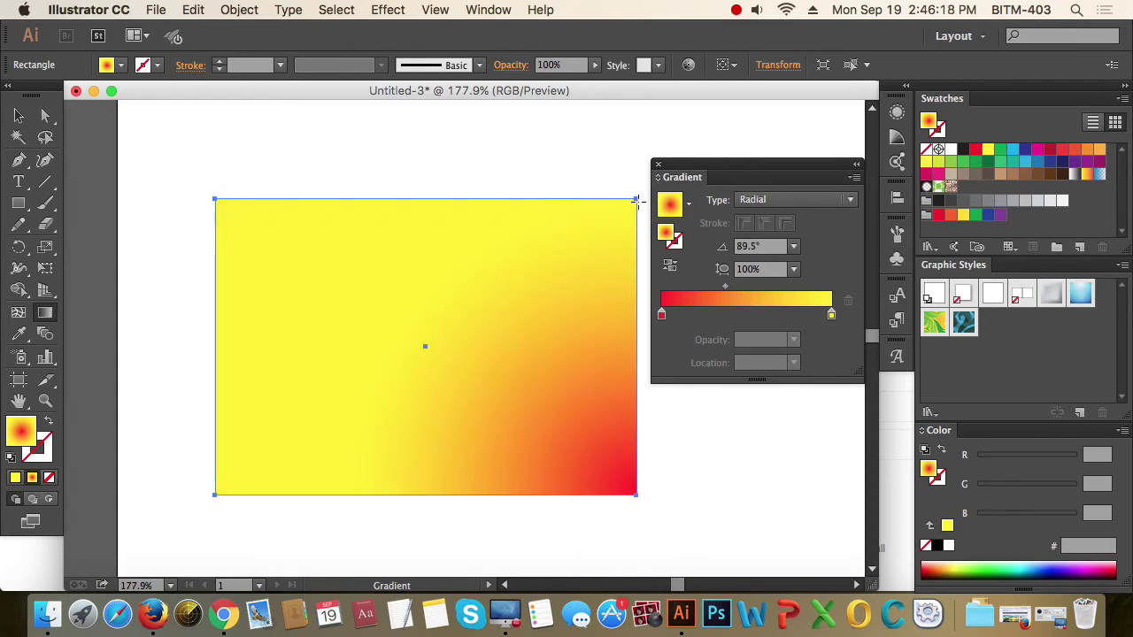
- Redraw the radial gradient repeatedly around the rectangle's middle with the Gradient tool, ending with its centre slightly above the rectangle's centre
left_click(48, 313)
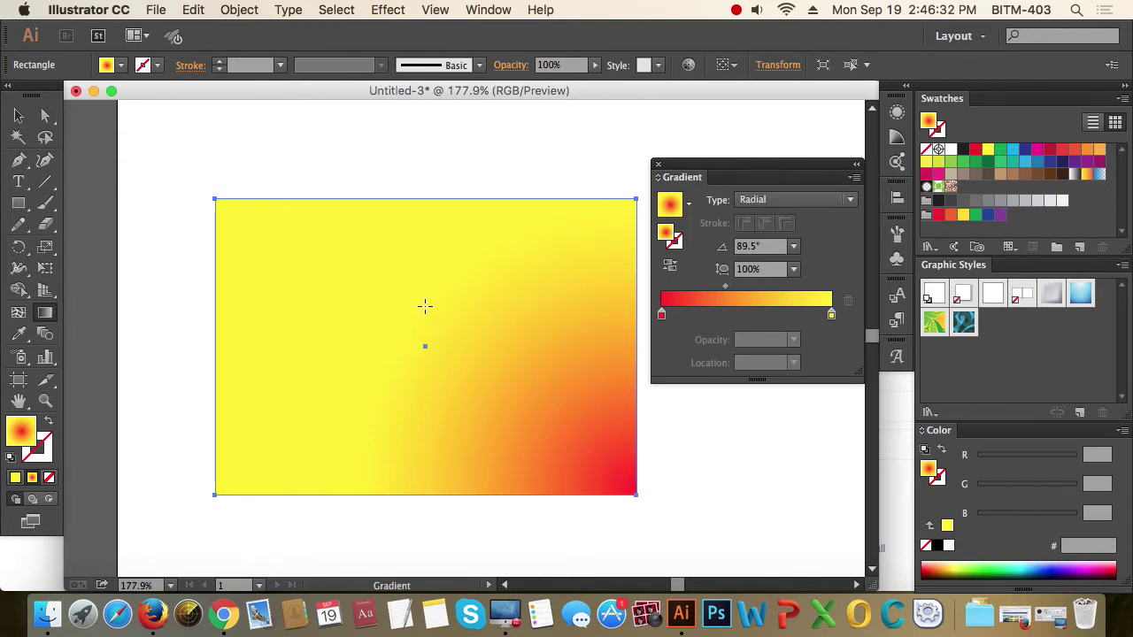
left_click_drag(425, 306, 476, 354)
left_click_drag(329, 313, 389, 350)
left_click_drag(367, 387, 567, 403)
left_click_drag(498, 265, 533, 345)
left_click_drag(376, 310, 462, 366)
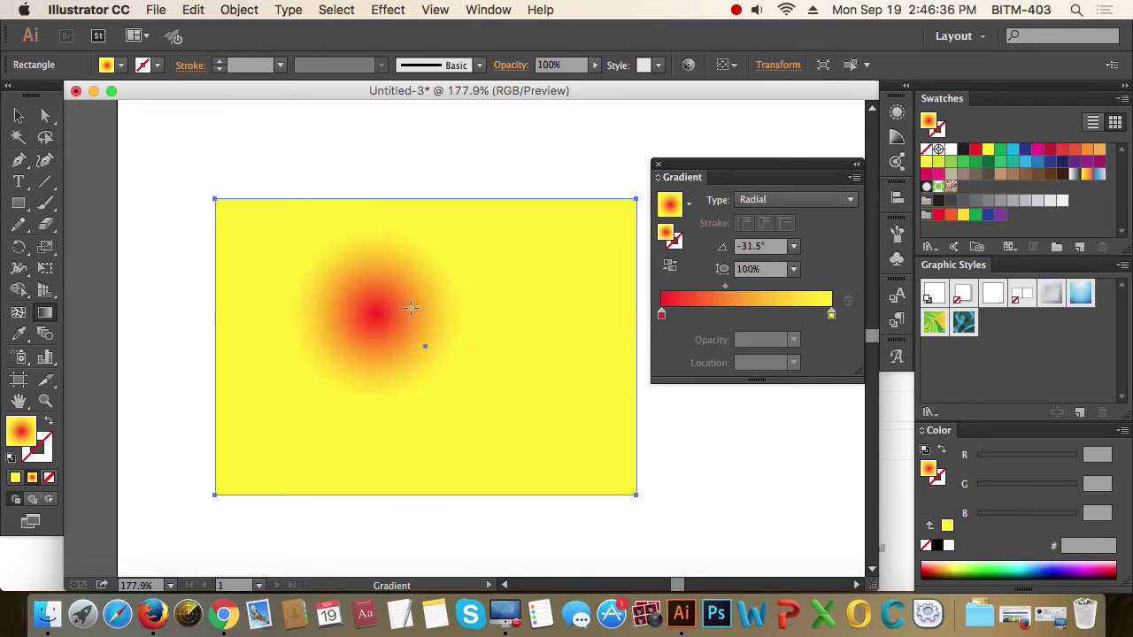
left_click_drag(400, 299, 470, 370)
left_click_drag(450, 293, 498, 329)
left_click_drag(413, 313, 501, 425)
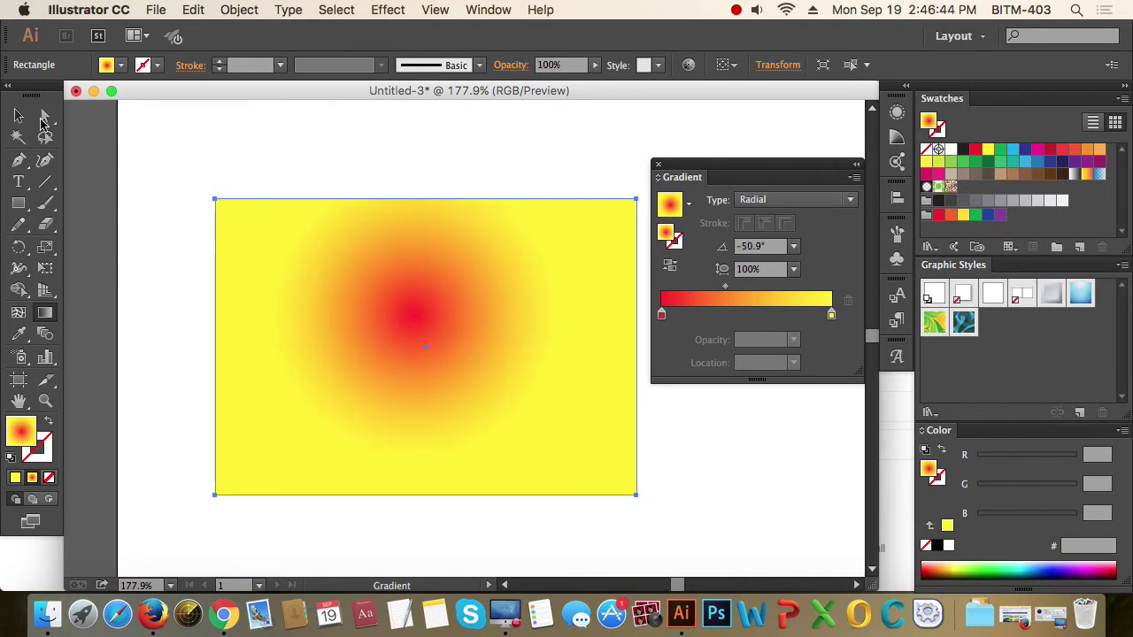
- Return to the Selection tool, select the rectangle and change its gradient type to Linear
key("v")
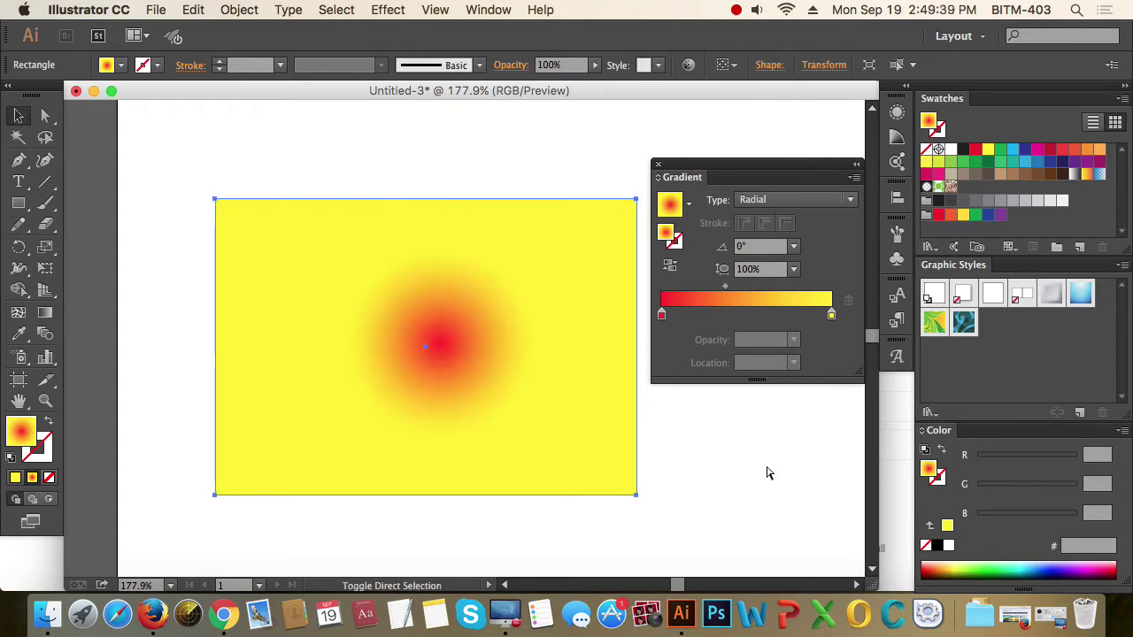
left_click(497, 391)
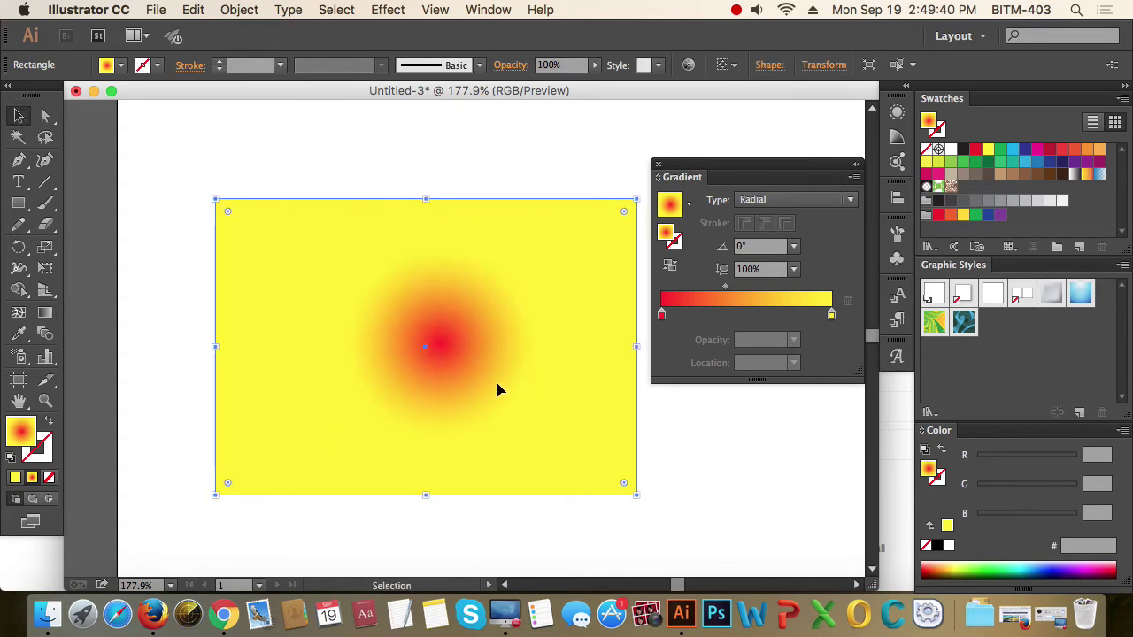
left_click(805, 200)
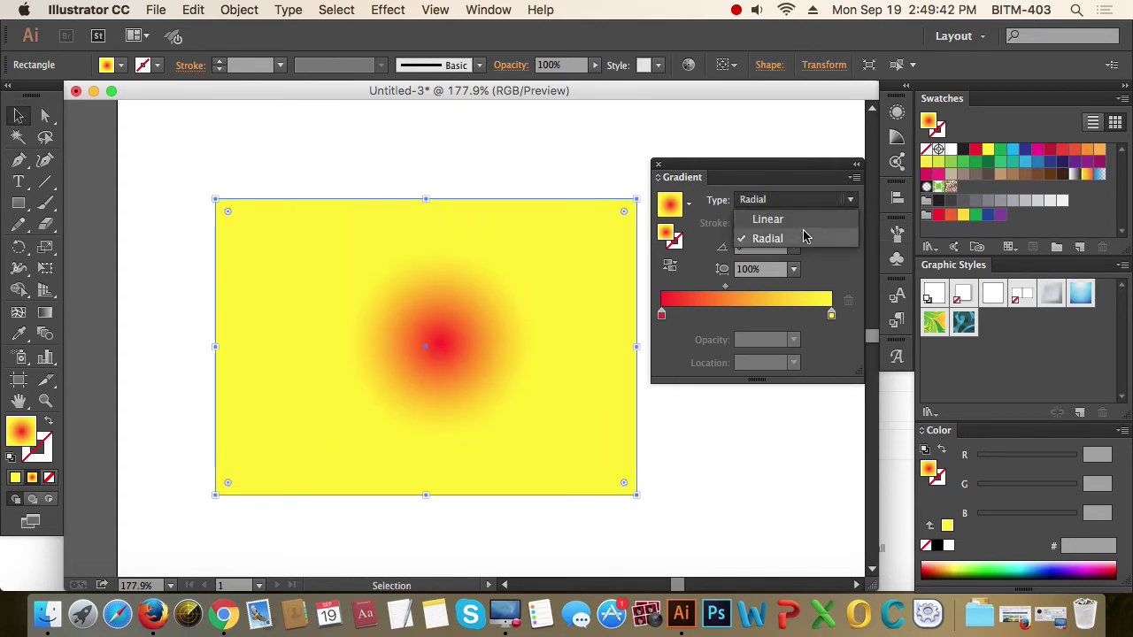
left_click(803, 221)
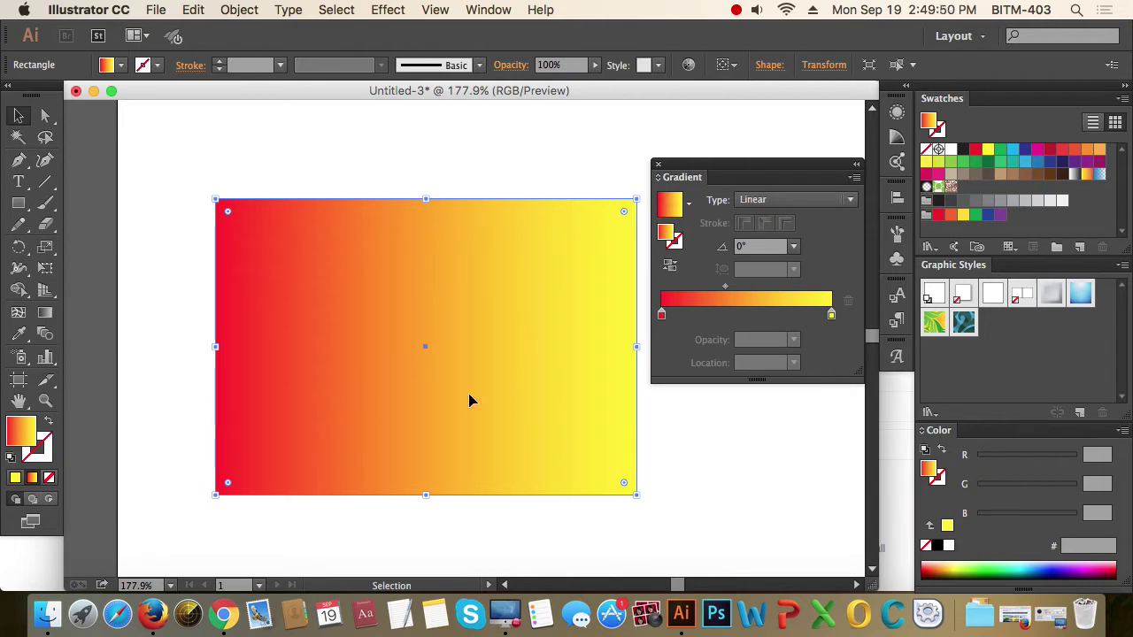
- Swap the rectangle's fill and stroke, make the gradient stroke active, and reselect the rectangle
left_click(50, 423)
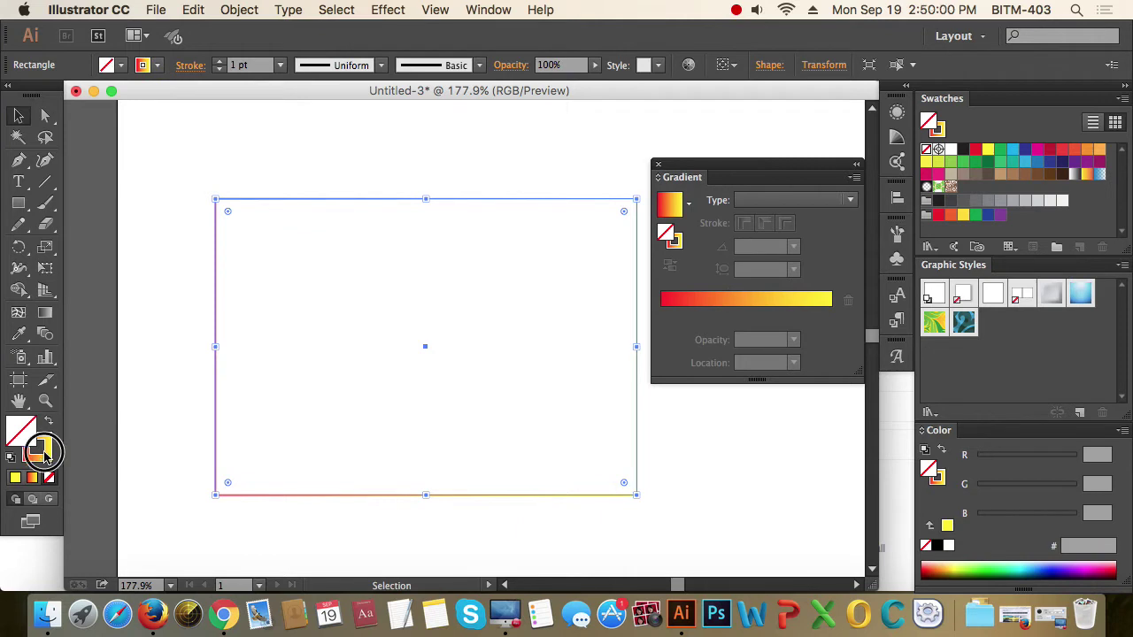
left_click(44, 451)
left_click(752, 442)
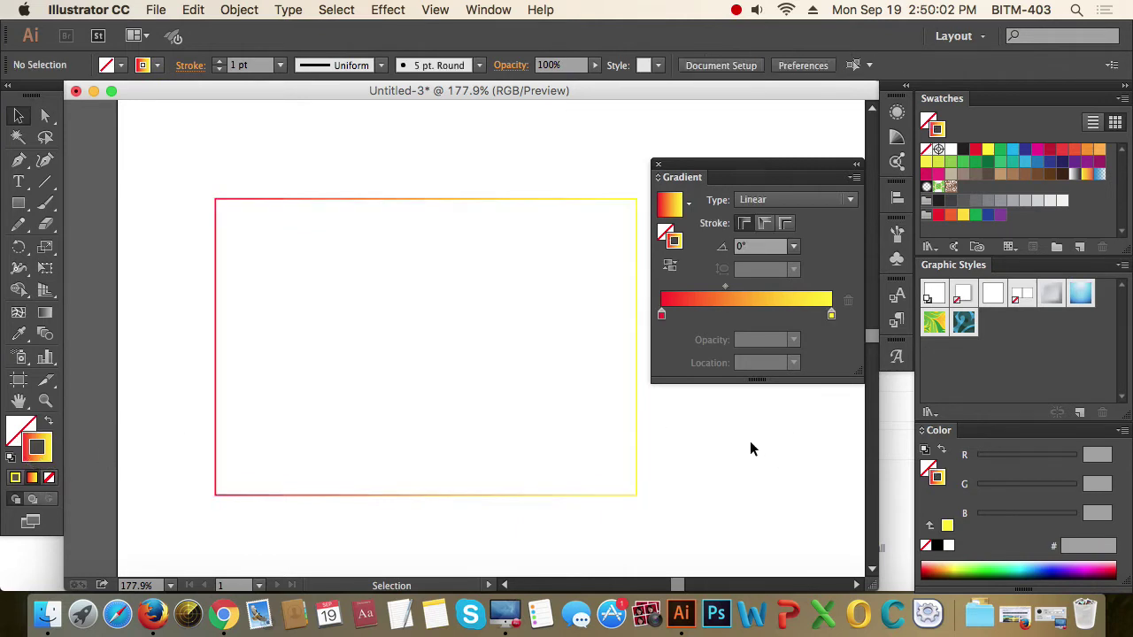
left_click_drag(696, 439, 548, 404)
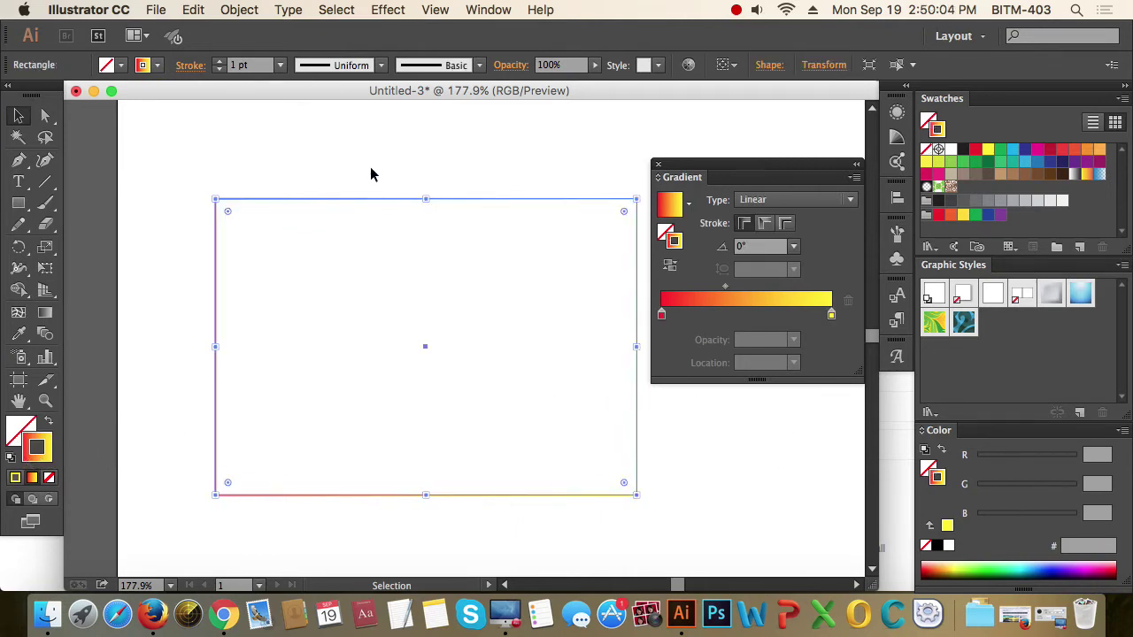
- Set the rectangle's stroke weight to 10 pt and deselect it
left_click(280, 65)
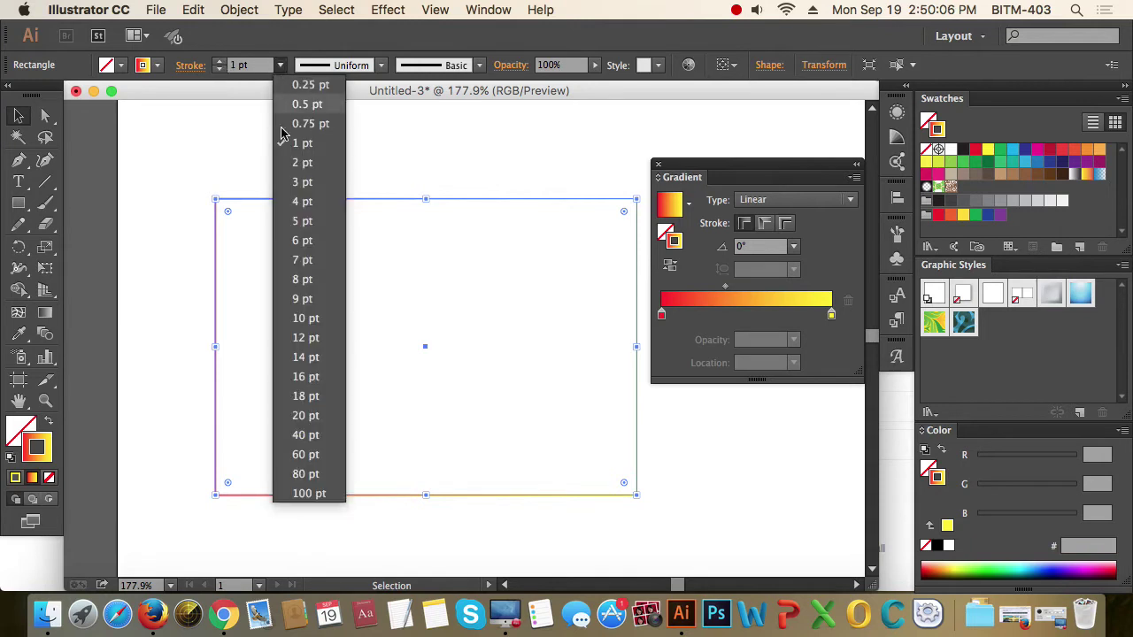
left_click(308, 318)
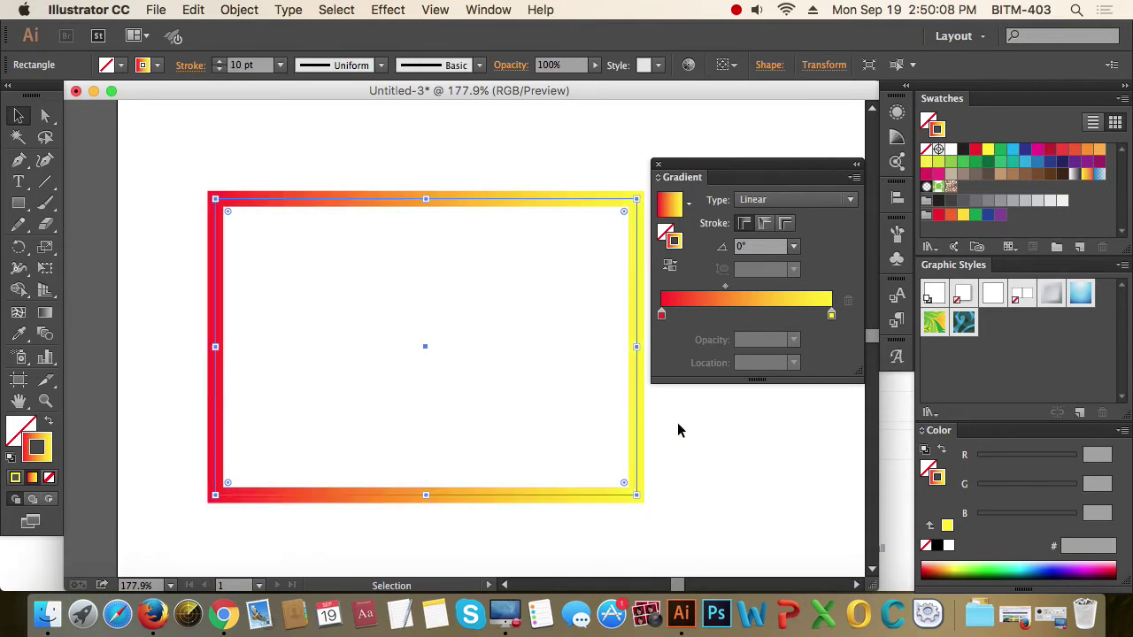
left_click(703, 446)
- Reselect the rectangle, switch to the Direct Selection tool and apply the gradient along the stroke
left_click_drag(683, 455, 420, 372)
left_click(45, 115)
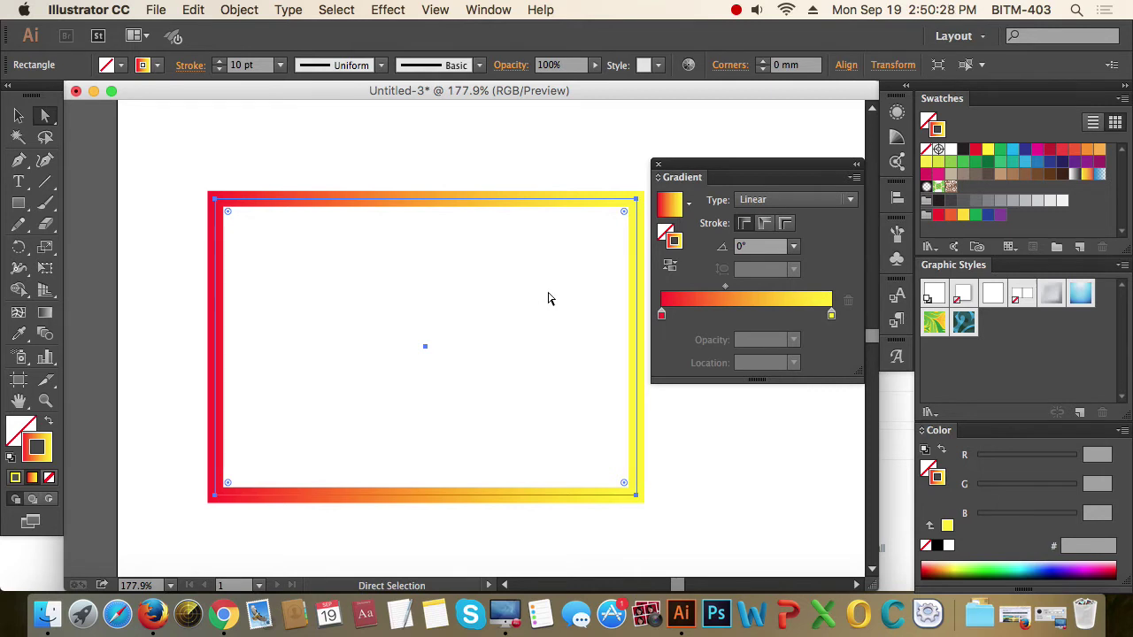
left_click(767, 228)
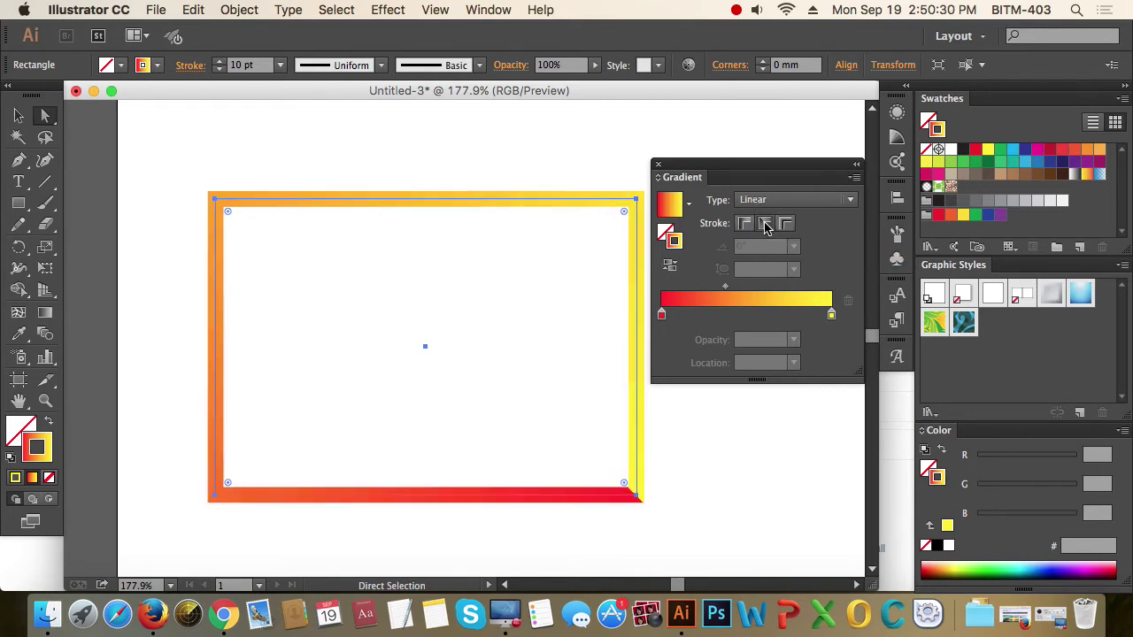
- Apply the gradient across the rectangle's stroke and deselect the rectangle
left_click(733, 521)
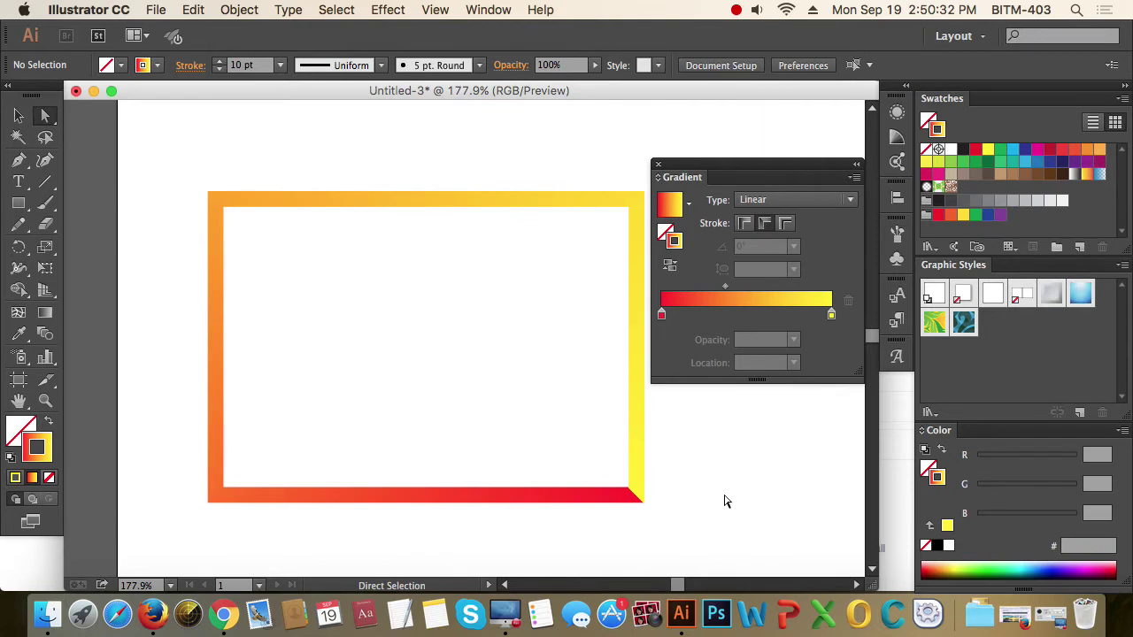
key("space")
left_click_drag(718, 475, 646, 473)
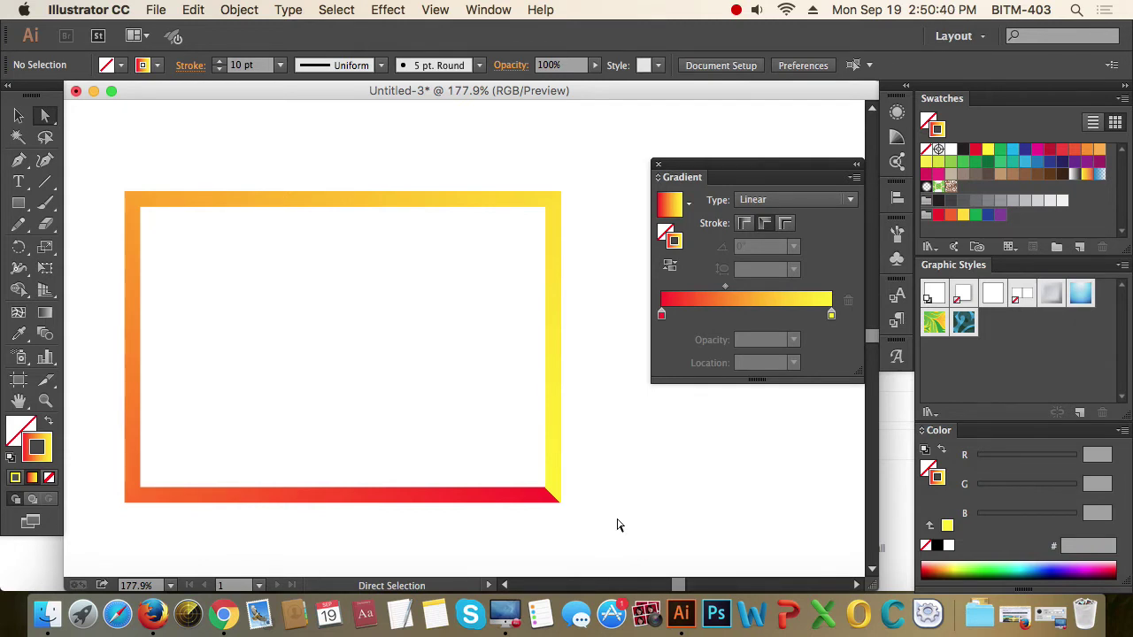
left_click_drag(617, 523, 501, 328)
left_click(785, 224)
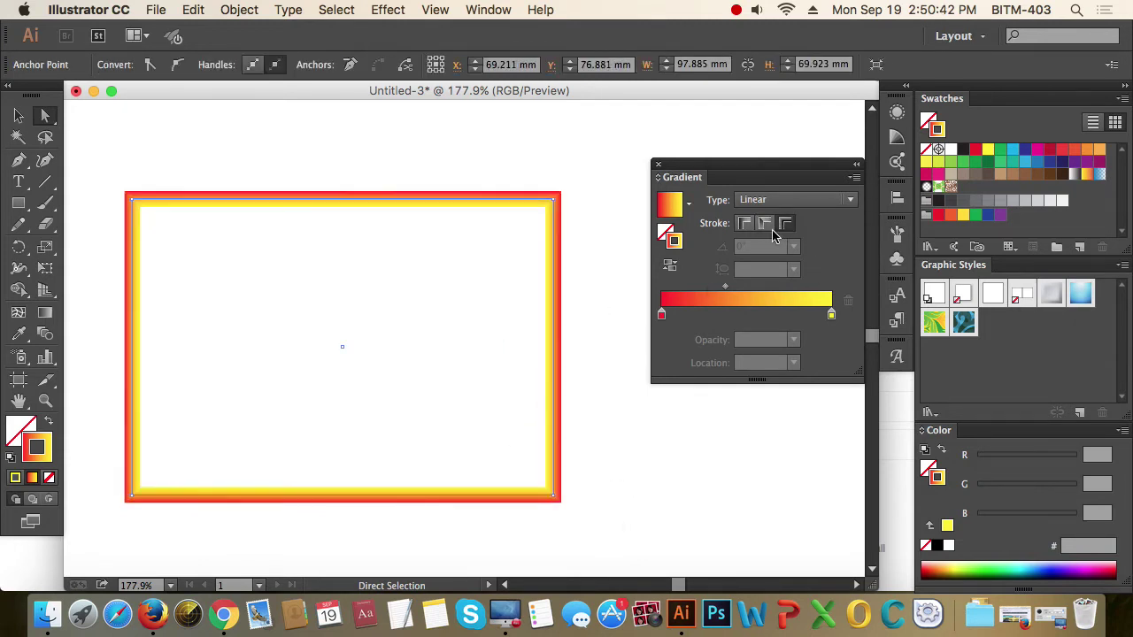
left_click(662, 456)
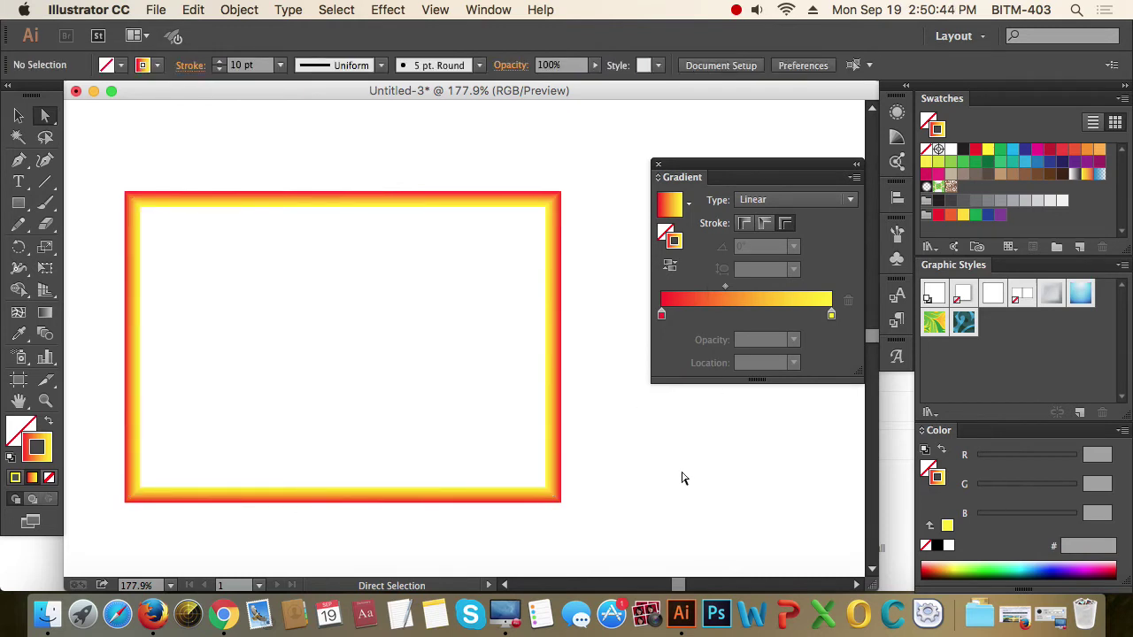
- Switch to the Selection tool, scale the rectangle into a narrow upright shape and reposition it slightly up and to the right
left_click(18, 115)
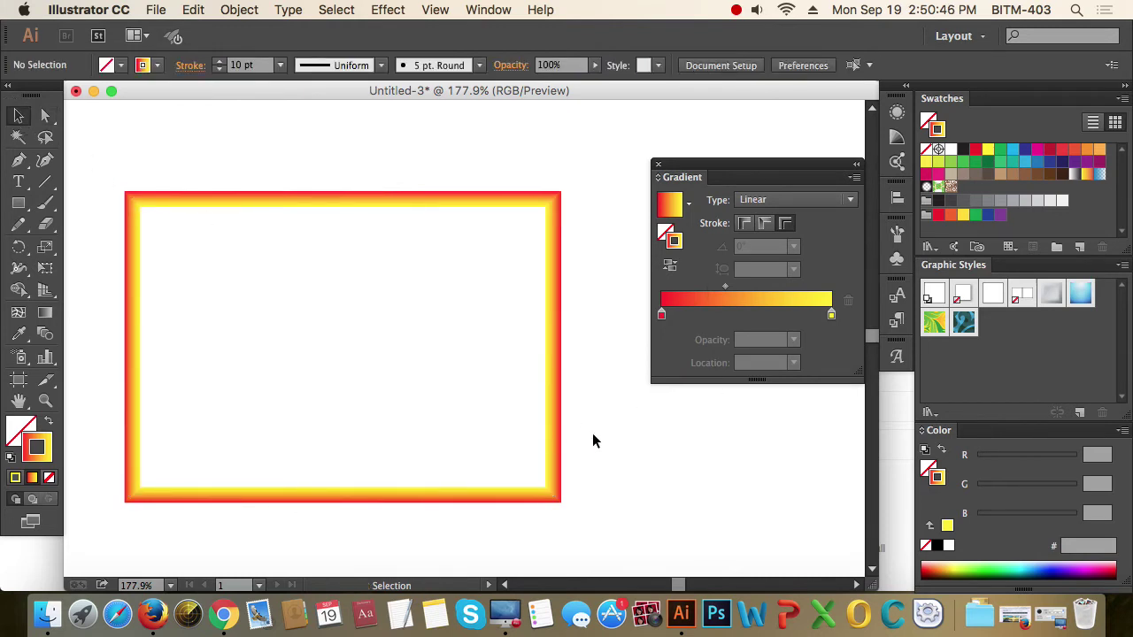
left_click(554, 426)
left_click_drag(553, 496, 302, 504)
left_click_drag(299, 418, 404, 377)
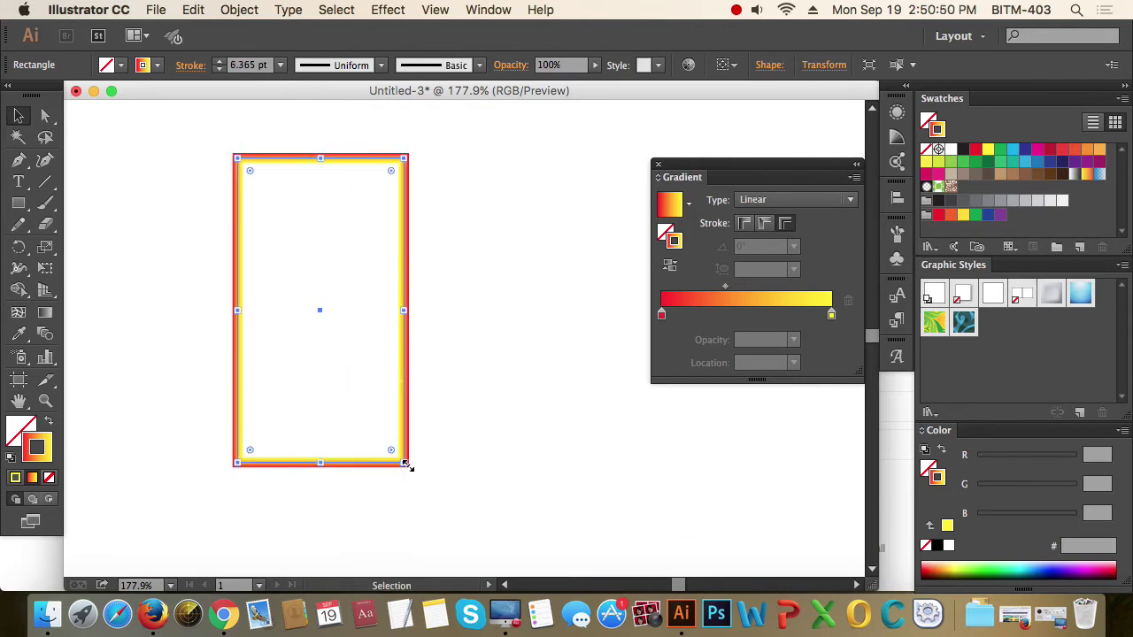
left_click_drag(407, 464, 434, 469)
left_click(541, 361)
- Reverse the gradient on the rectangle's stroke
left_click(344, 304)
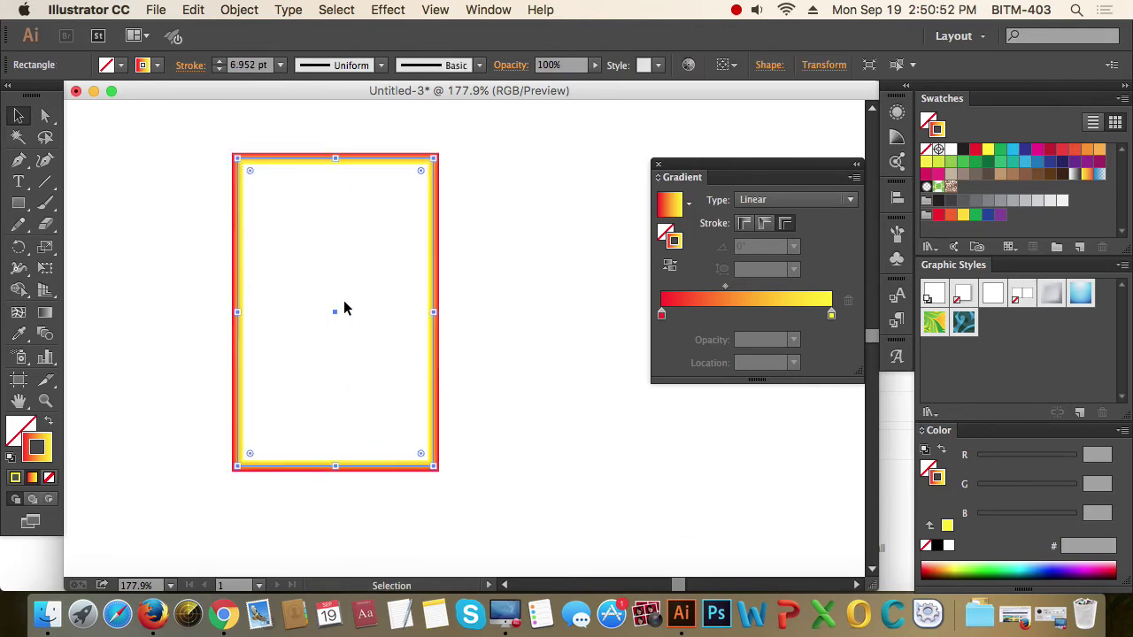
left_click(671, 263)
left_click(521, 481)
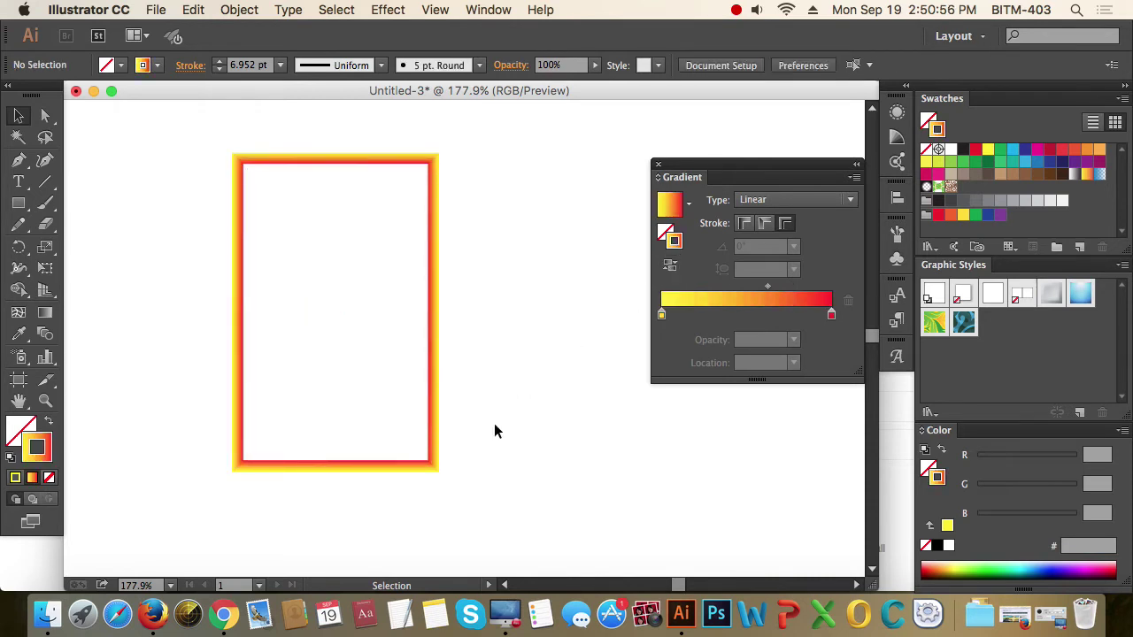
left_click(350, 330)
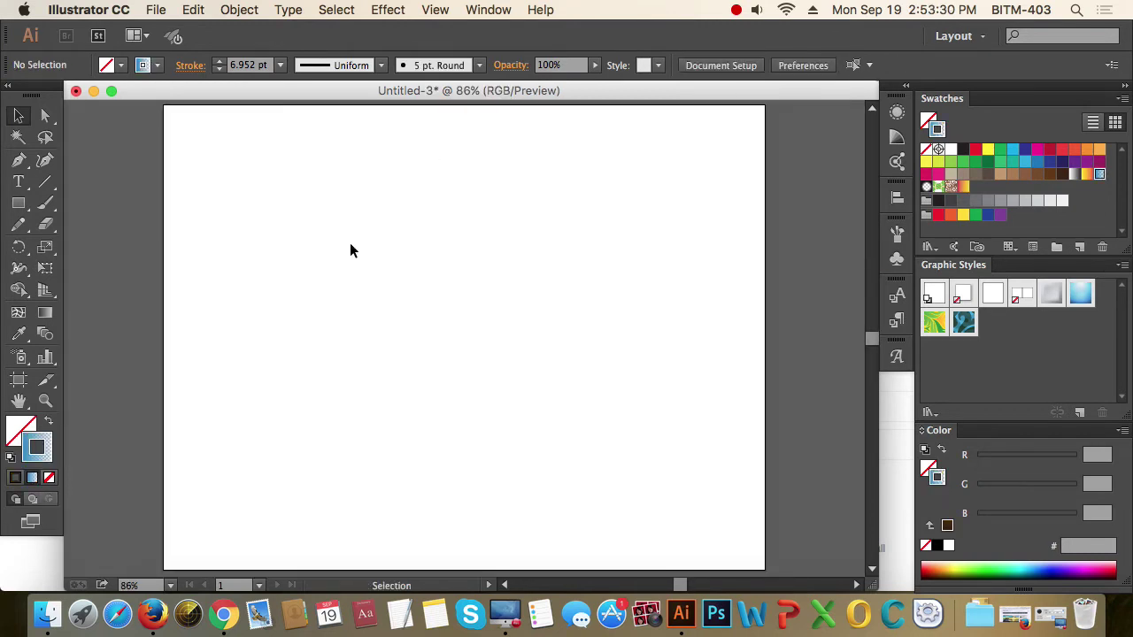
- Reset to the default colors and draw a small square near the artboard's upper-left corner with a red fill and black stroke
left_click(19, 203)
key("d")
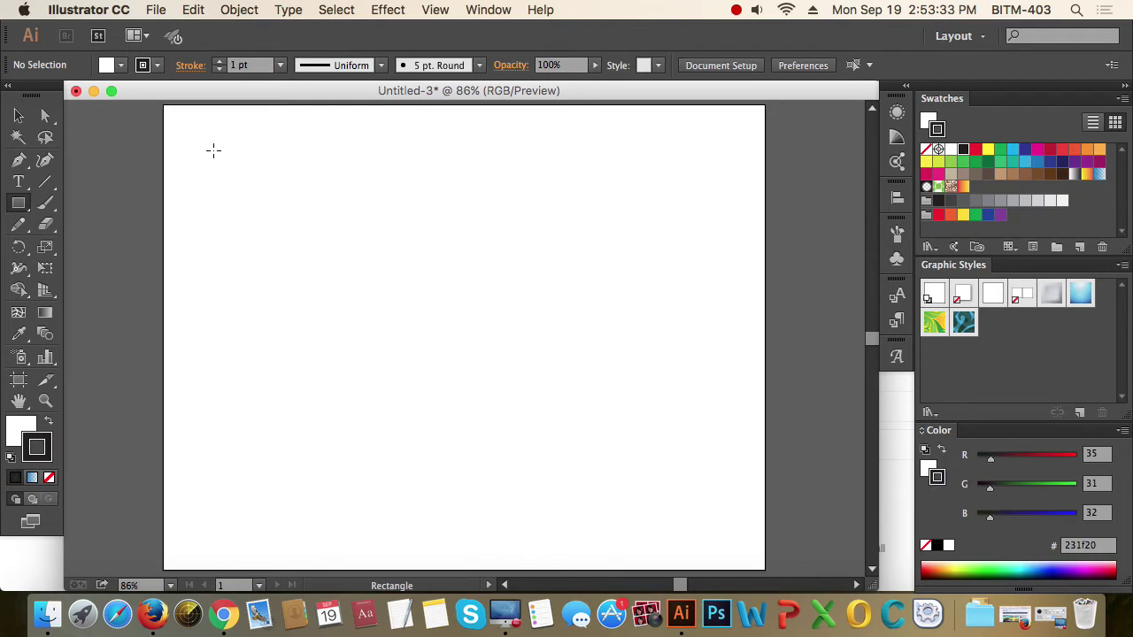
left_click_drag(194, 134, 263, 205)
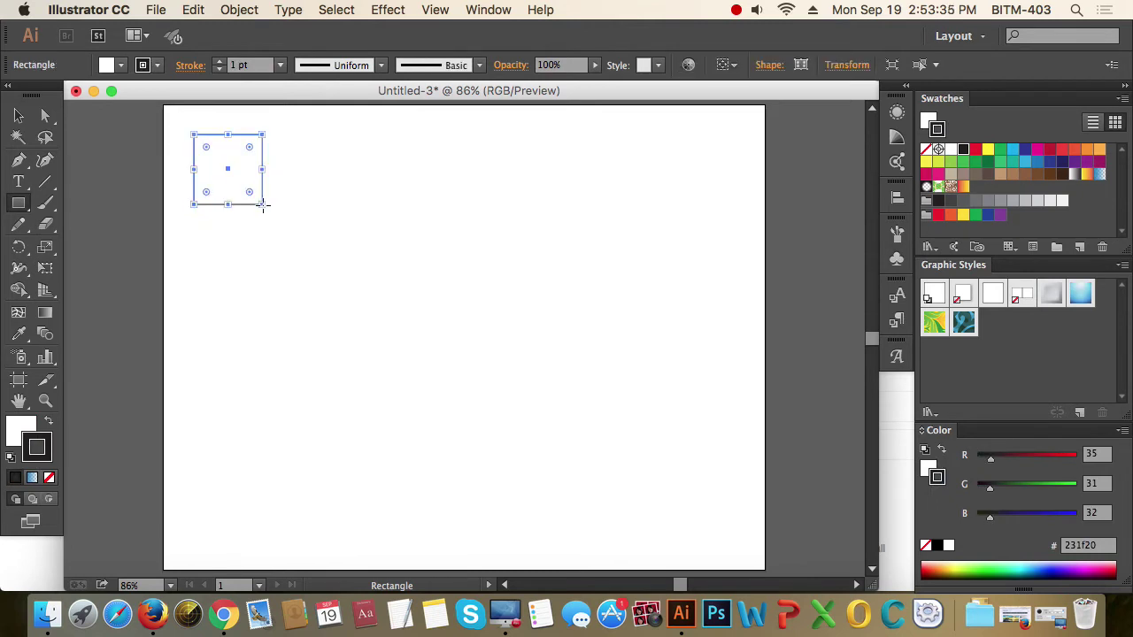
left_click(975, 149)
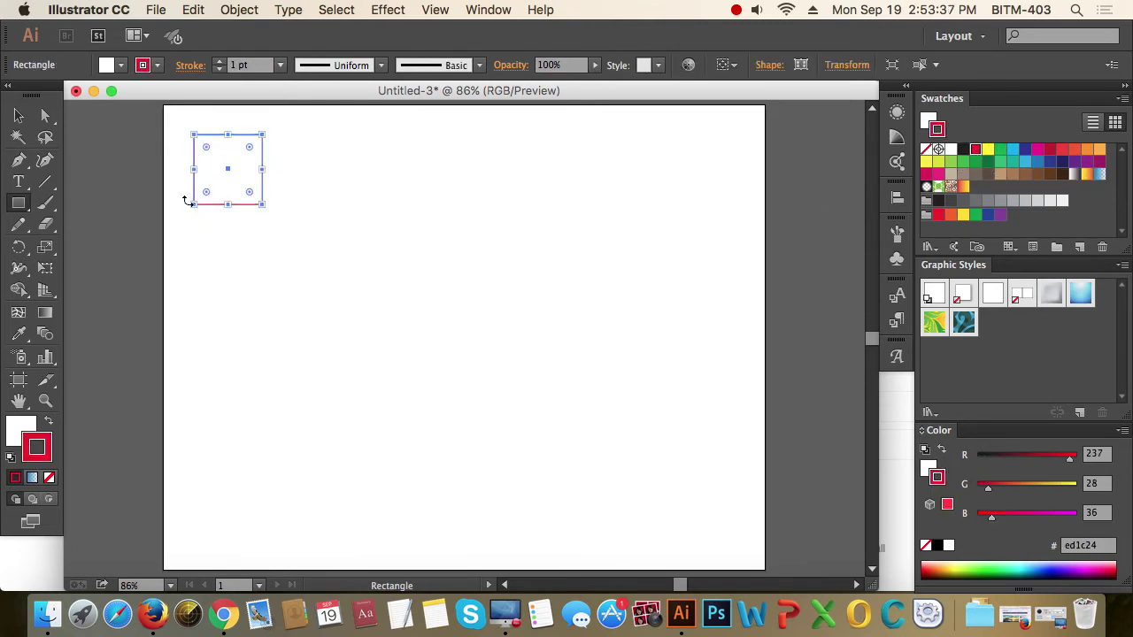
left_click(48, 426)
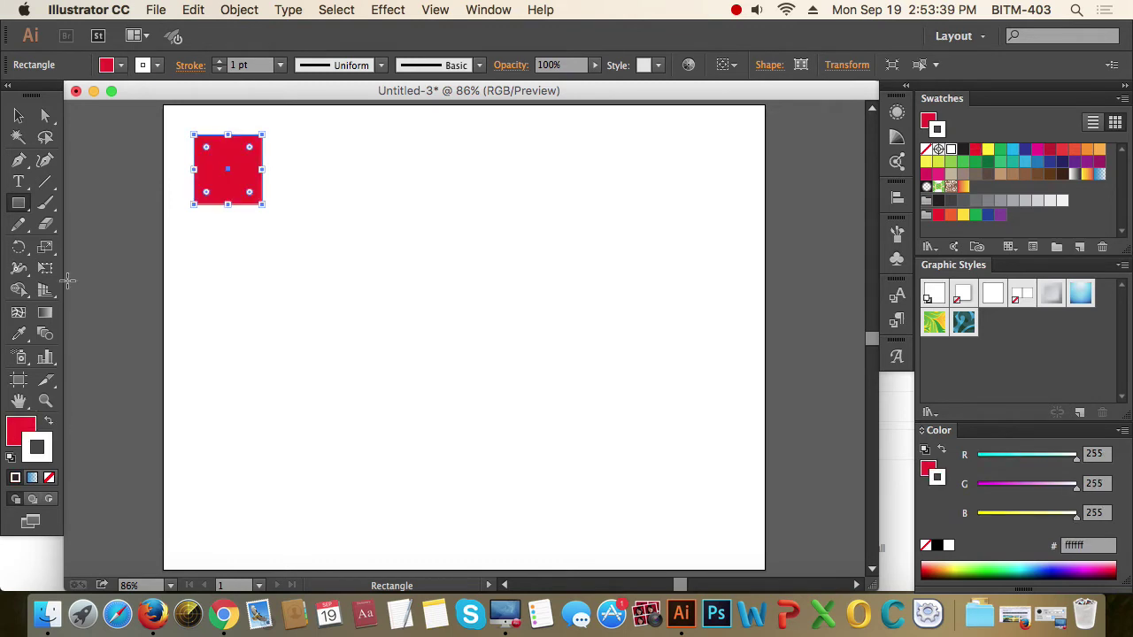
left_click(963, 149)
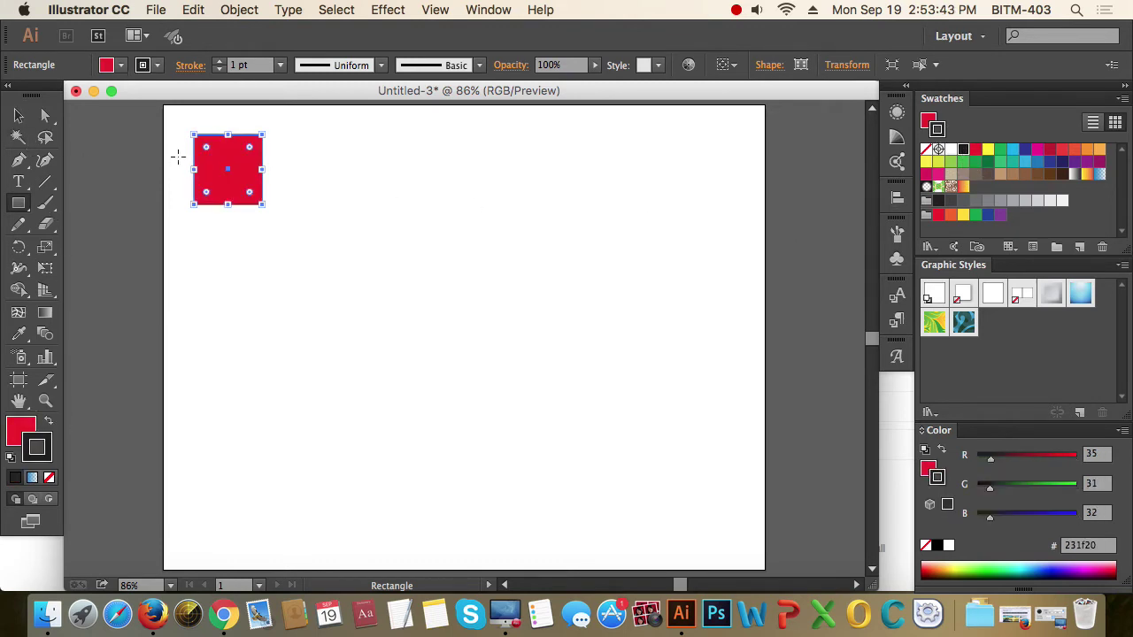
- Draw a second square overlapping the red one's lower-right corner and give it a green fill and yellow stroke
left_click_drag(215, 165, 284, 228)
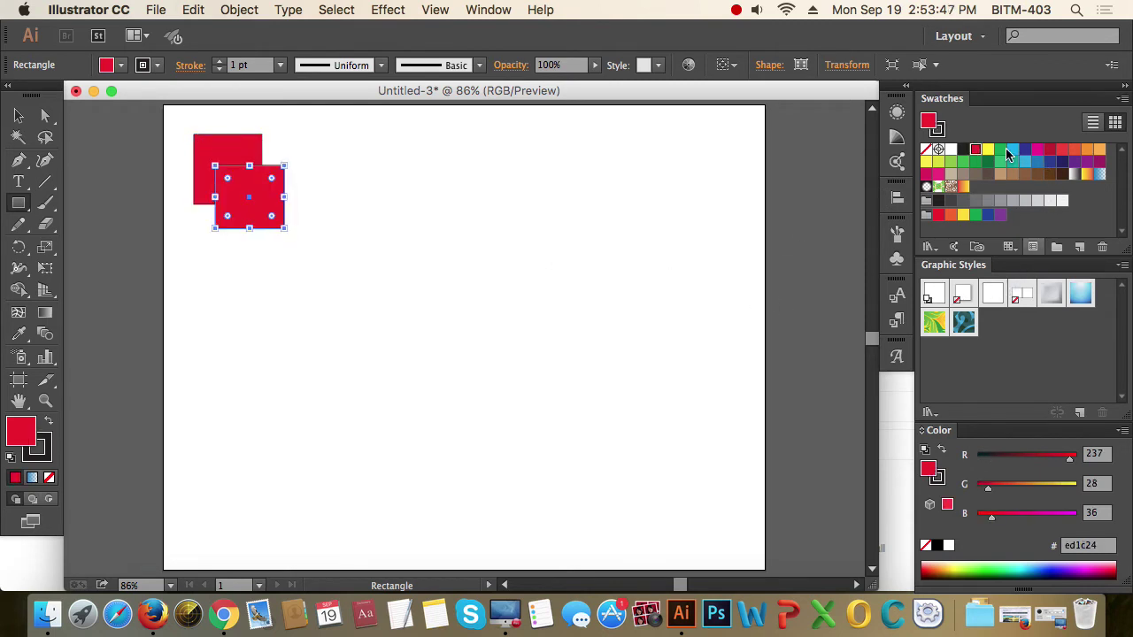
left_click(1001, 149)
left_click(18, 115)
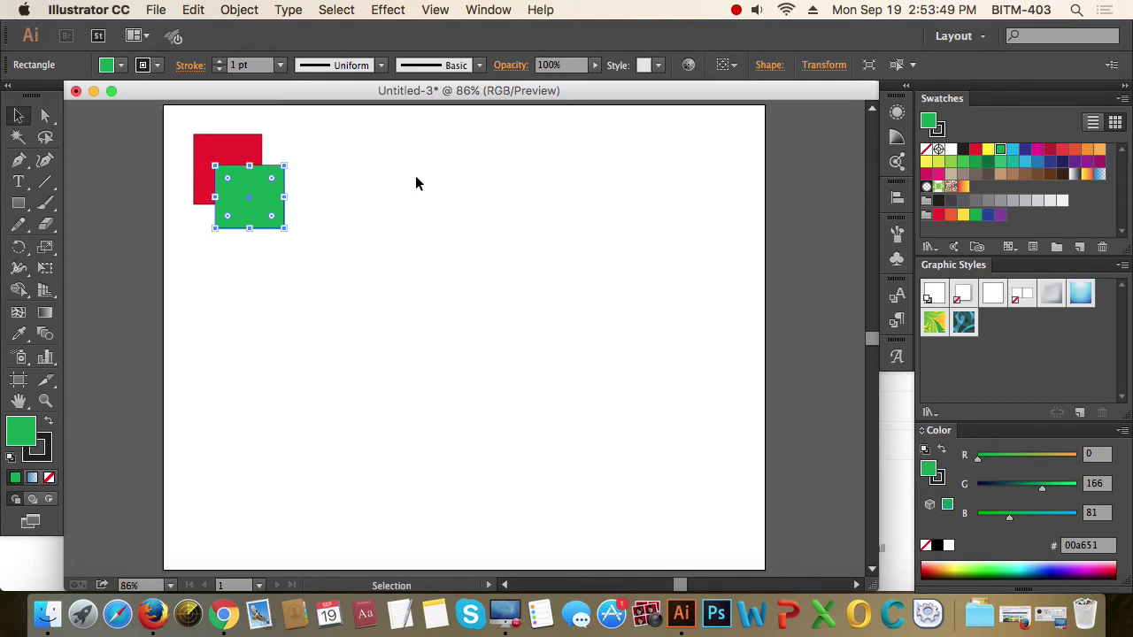
left_click(49, 454)
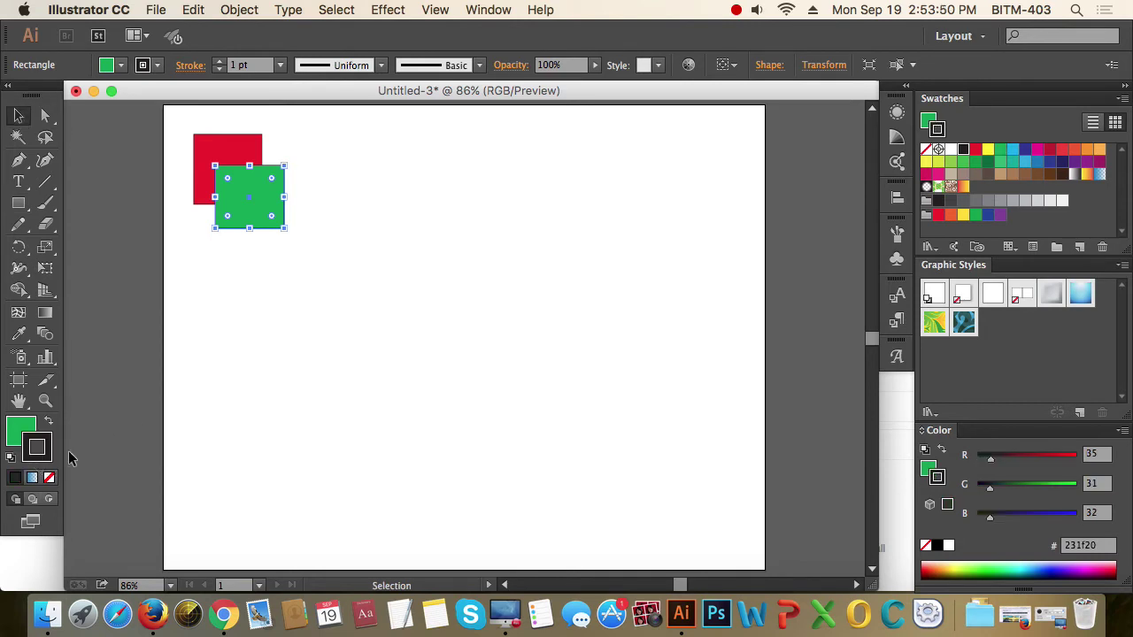
left_click(989, 148)
left_click(286, 271)
- Select both overlapping squares and duplicate the pair to the right of the original
key("super+space")
left_click_drag(144, 119, 363, 275)
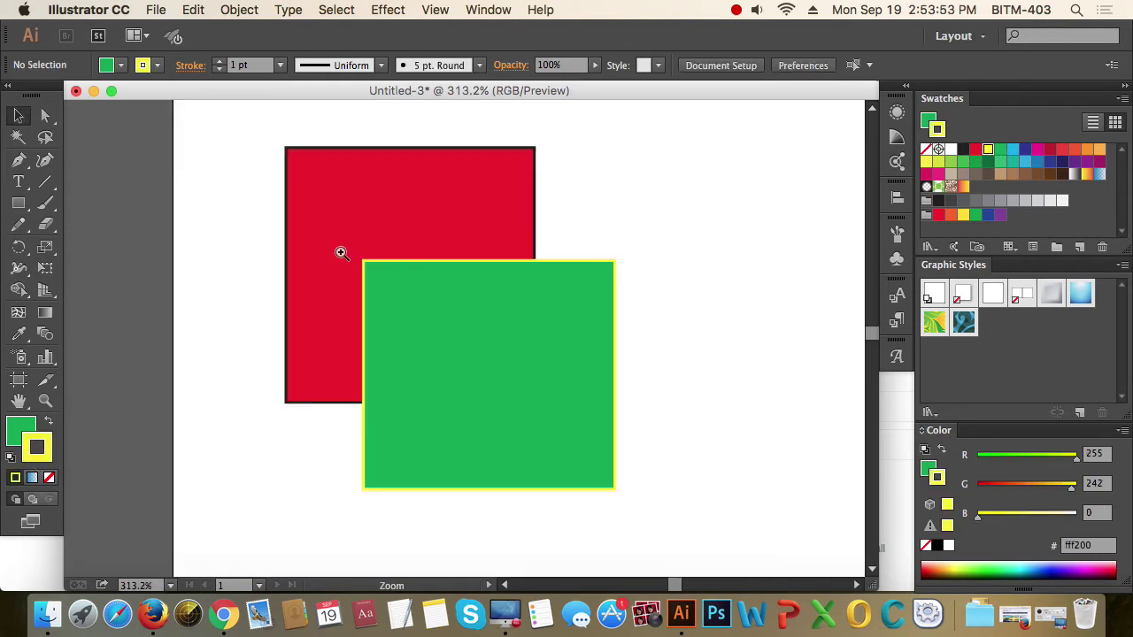
left_click_drag(608, 217, 424, 351)
left_click(736, 413)
key("super+a")
key("super+minus")
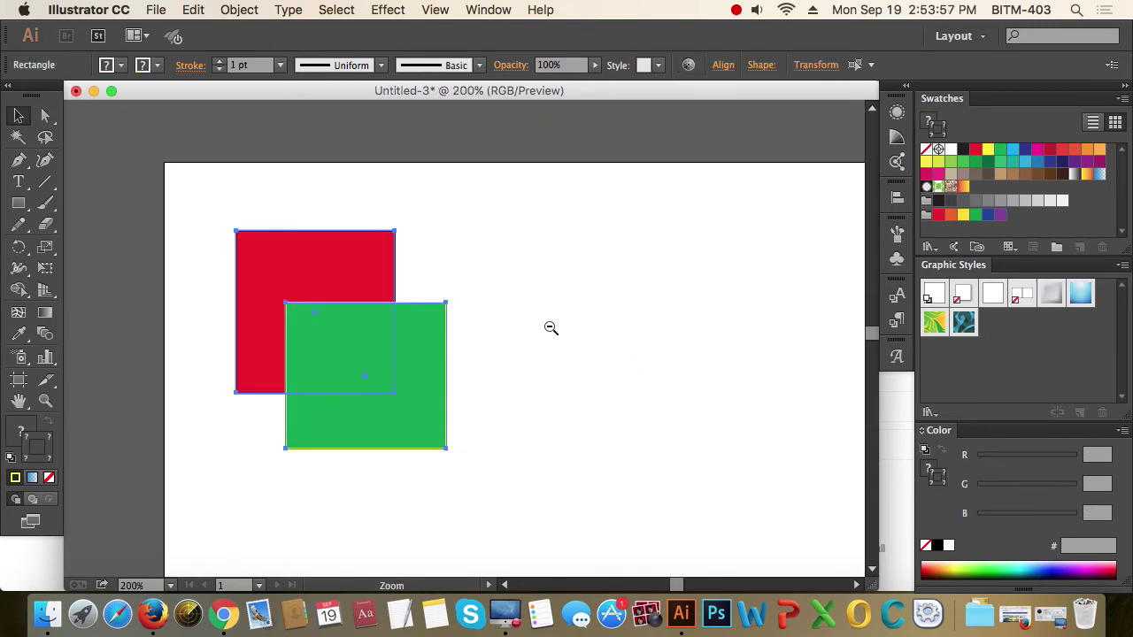
key("super+minus")
key("space")
left_click_drag(513, 336, 437, 243)
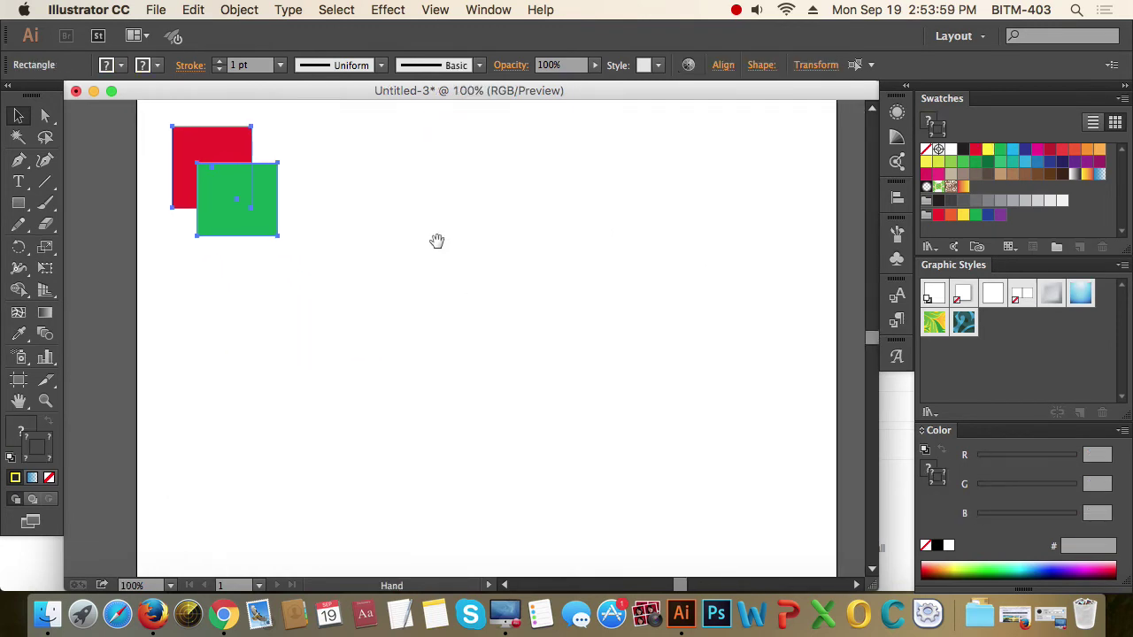
left_click(419, 258, "alt+super")
left_click_drag(555, 346, 531, 328)
left_click_drag(183, 181, 766, 459)
left_click_drag(263, 296, 365, 292)
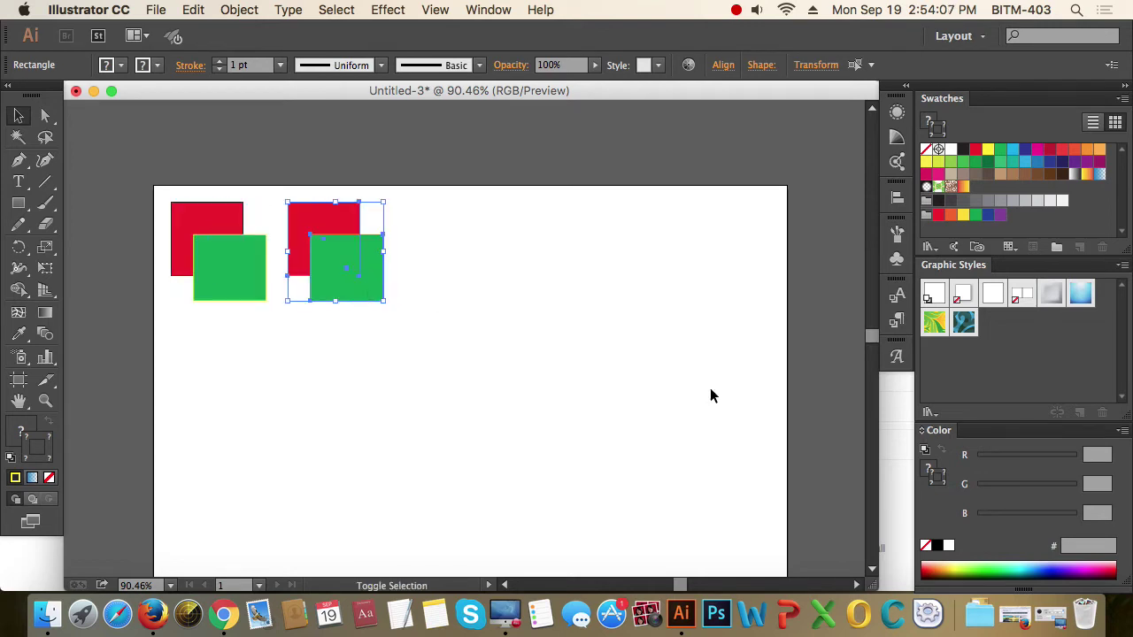
- Repeat the duplication three times to complete a row of five square pairs
key("super")
key("super+d")
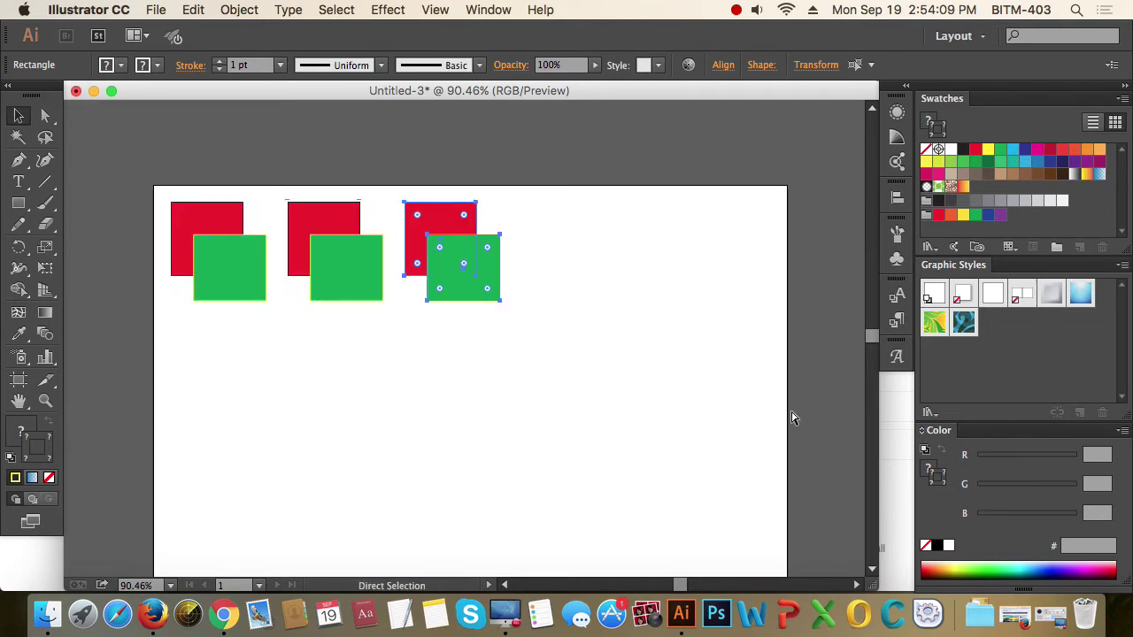
key("super+d")
key("super+d")
- Select the whole row of five pairs and place a copy of it directly below
left_click_drag(758, 398, 225, 249)
left_click_drag(223, 361, 222, 377)
left_click(736, 499)
scroll(724, 478, "down", 2)
scroll(713, 463, "down", 1)
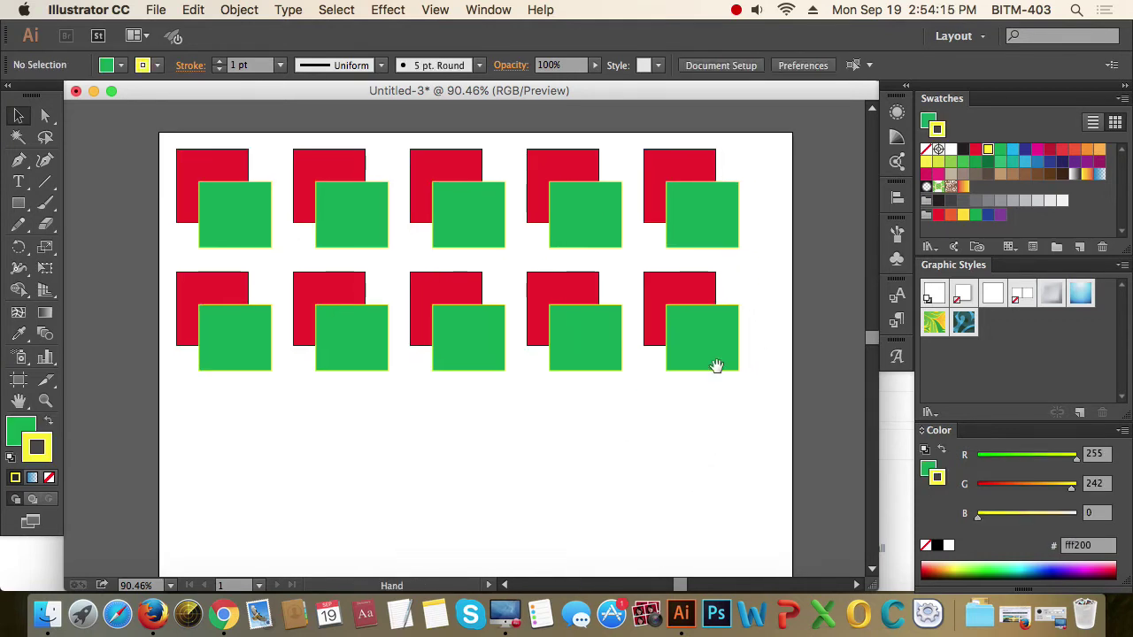
- Display the Pathfinder options
left_click(489, 10)
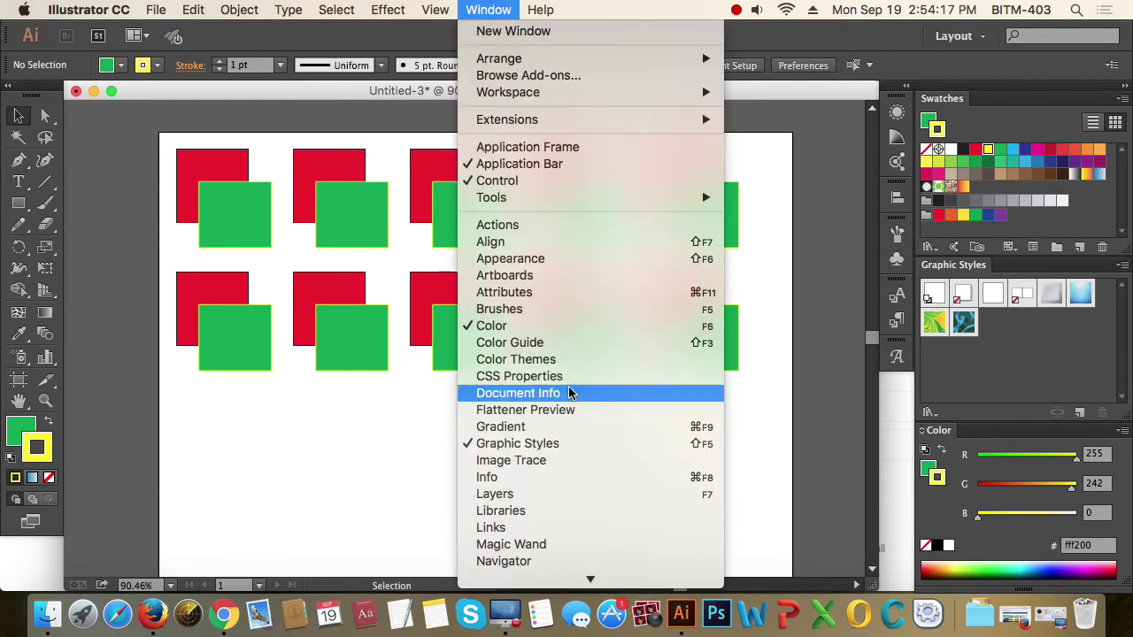
scroll(571, 548, "down", 2)
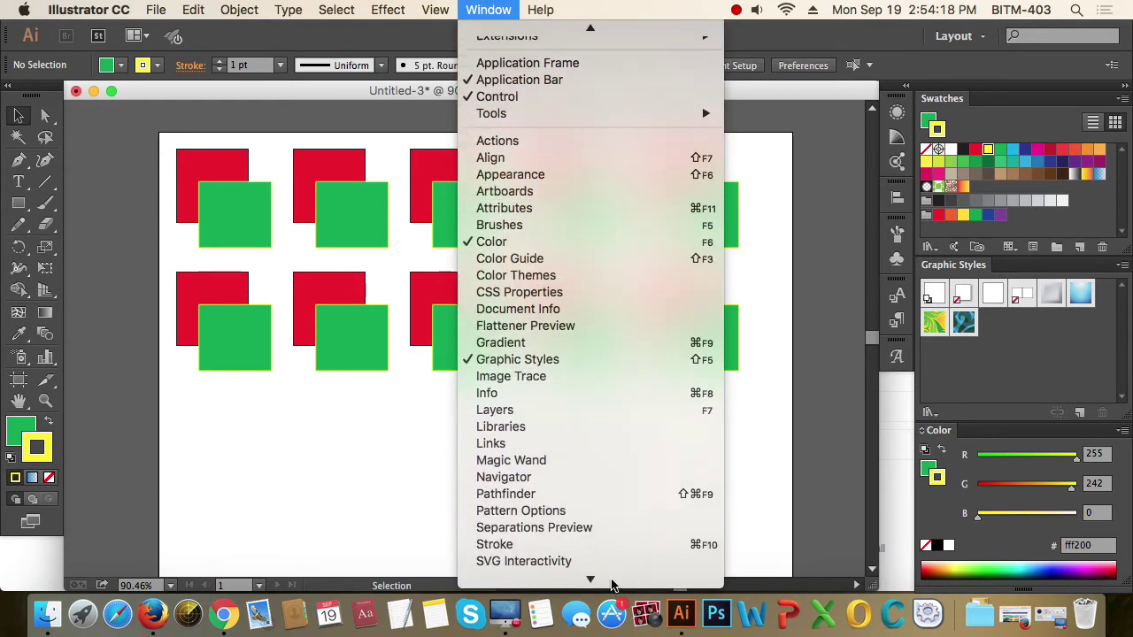
left_click(592, 500)
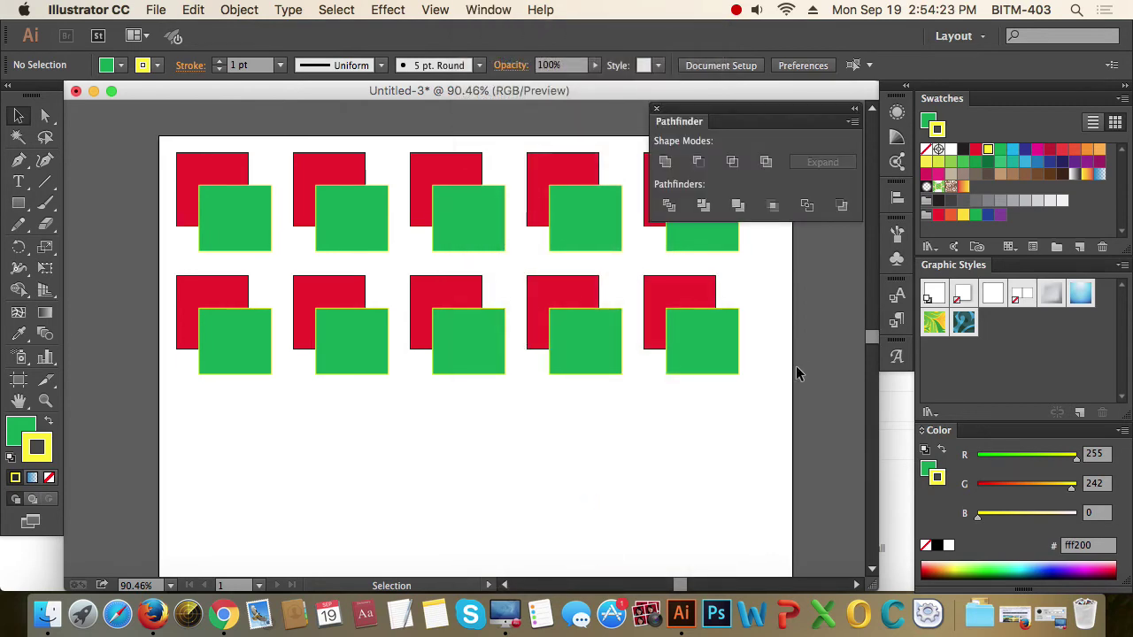
- Merge the first pair of squares in the upper row with the Unite shape mode and deselect the result
scroll(797, 367, "up", 4)
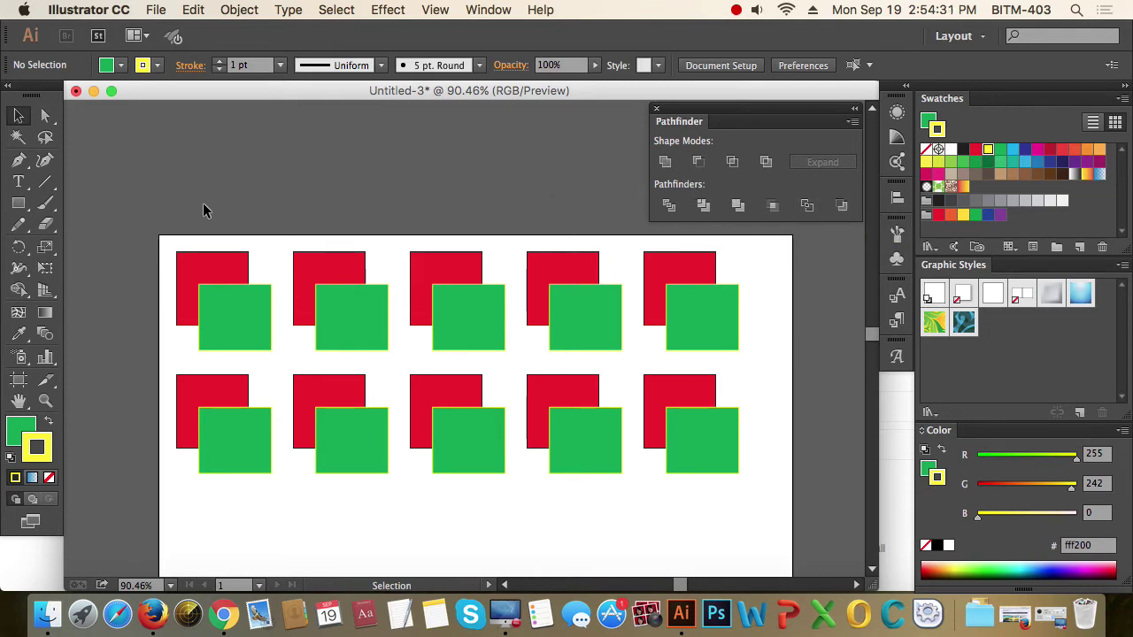
left_click_drag(156, 221, 233, 317)
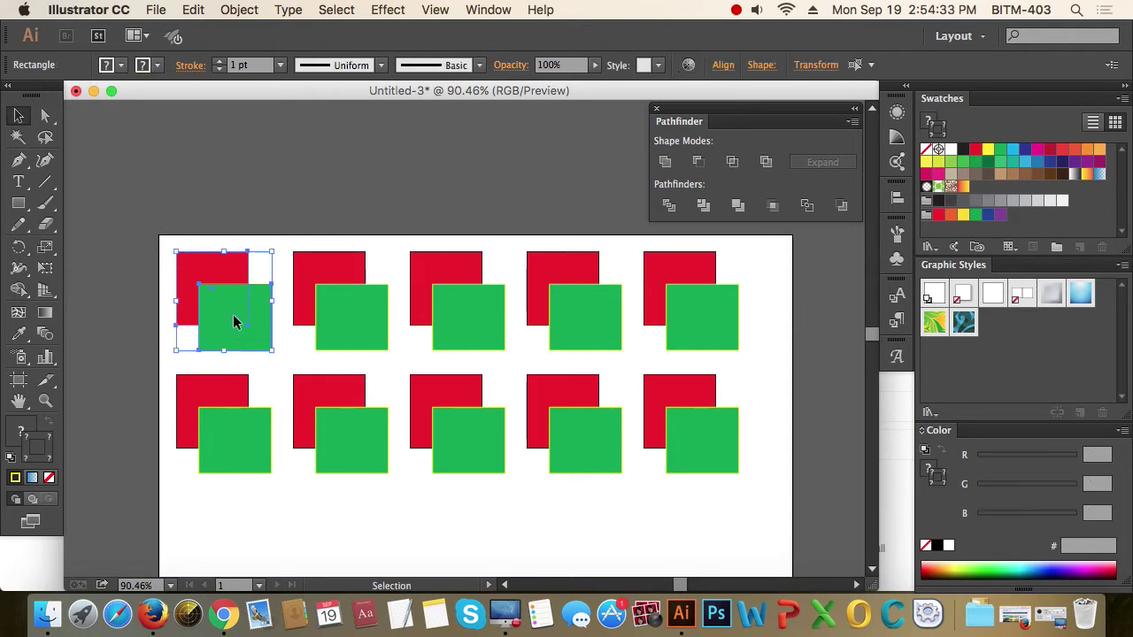
left_click(666, 165)
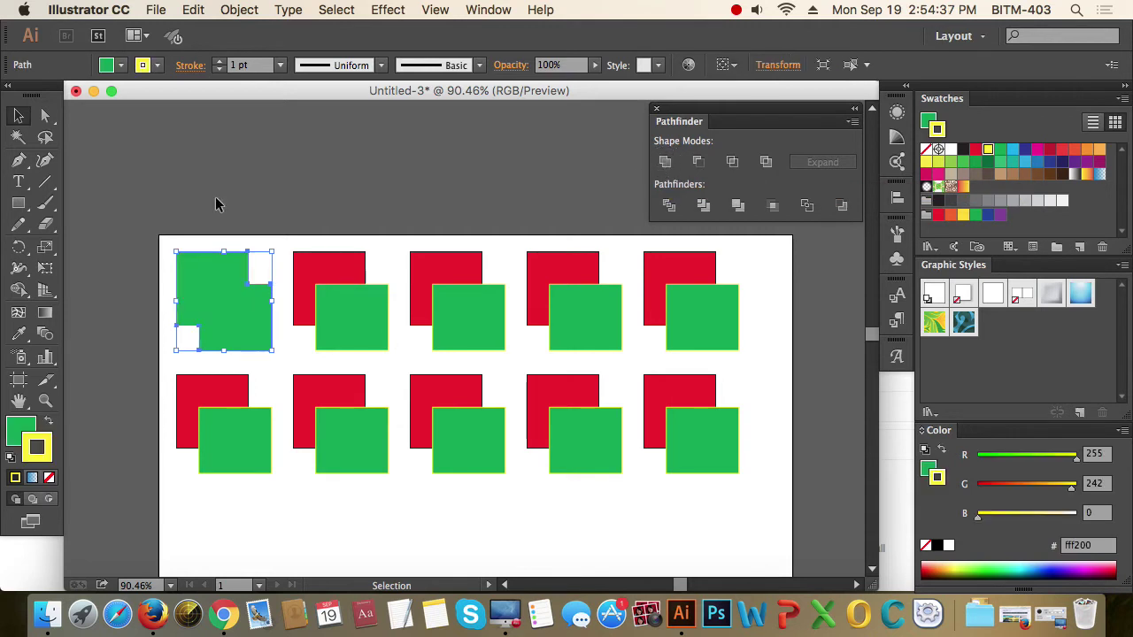
left_click(186, 188)
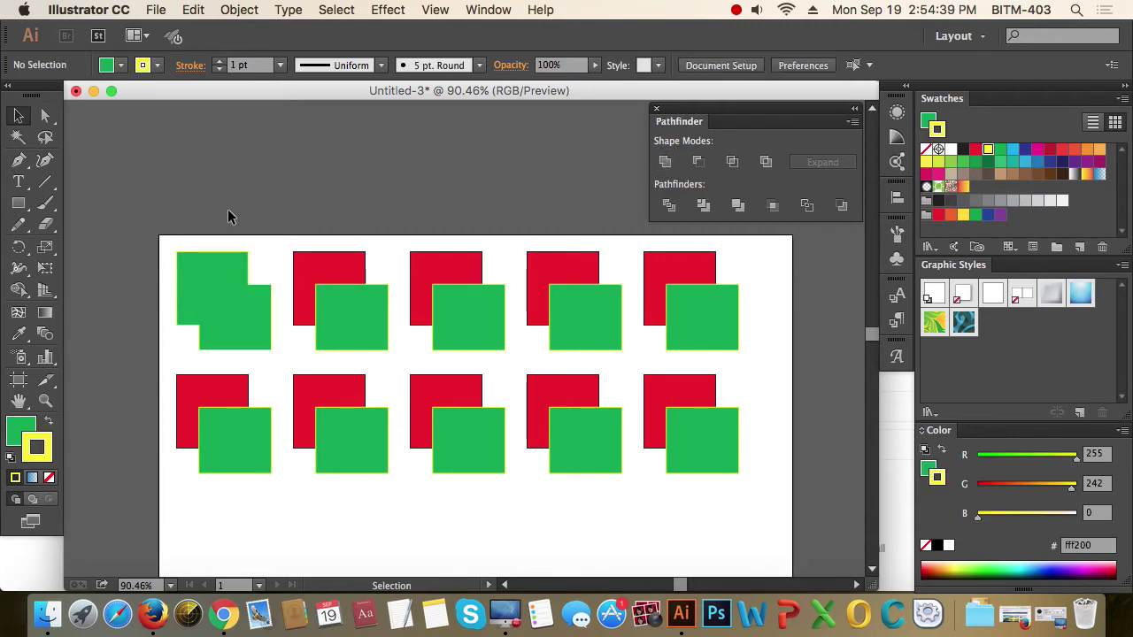
- Cut the green square out of the red one in the upper row's second pair with Minus Front
key("super+space")
left_click_drag(205, 296, 341, 404)
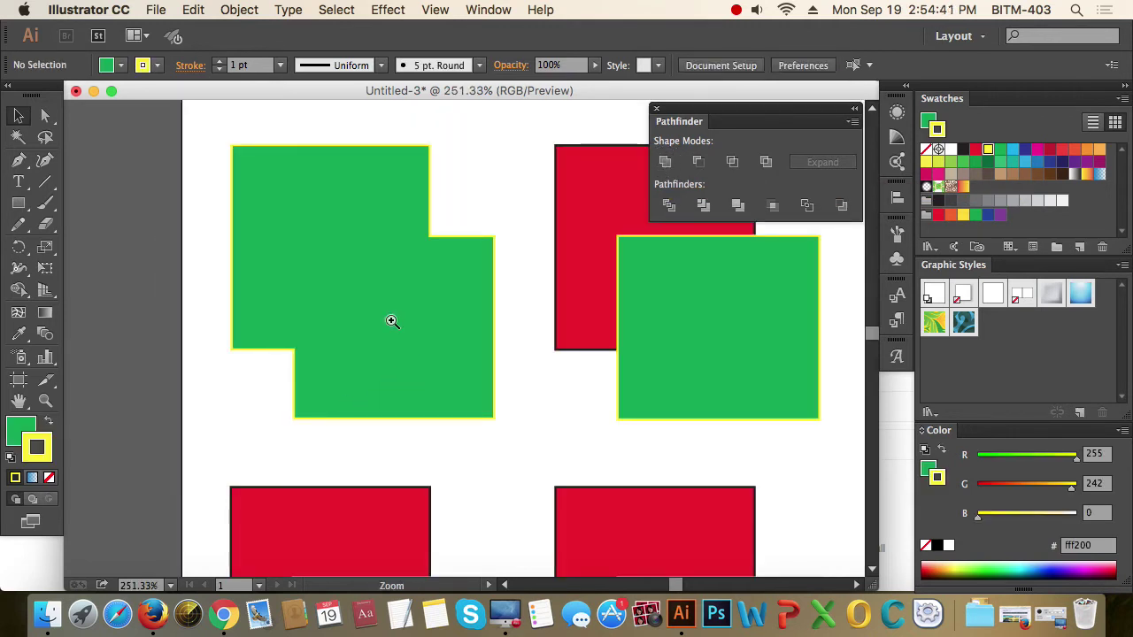
left_click_drag(184, 201, 502, 399)
left_click(509, 396, "alt")
left_click(514, 392, "alt")
left_click(512, 396, "alt")
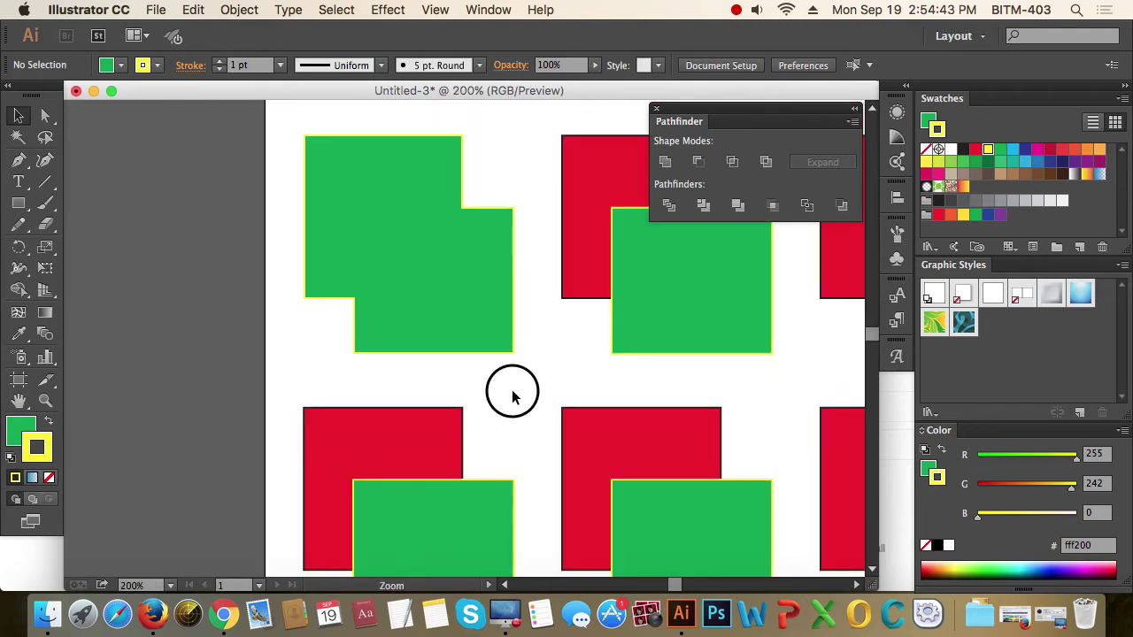
left_click(511, 396, "alt")
scroll(417, 381, "right", 5)
scroll(403, 390, "up", 2)
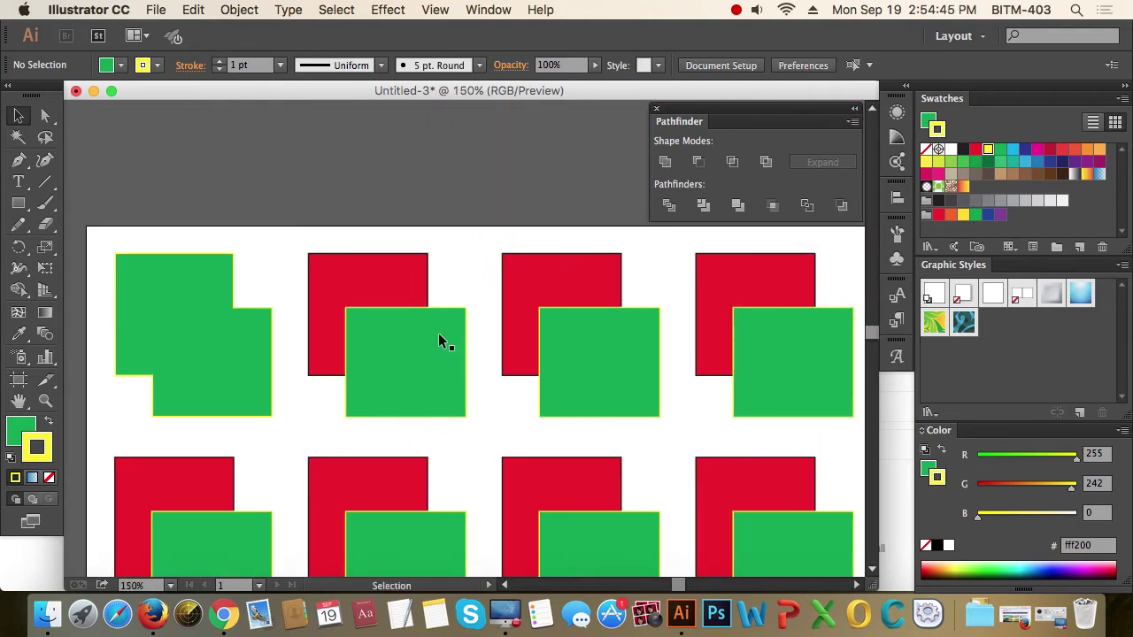
left_click_drag(397, 207, 442, 314)
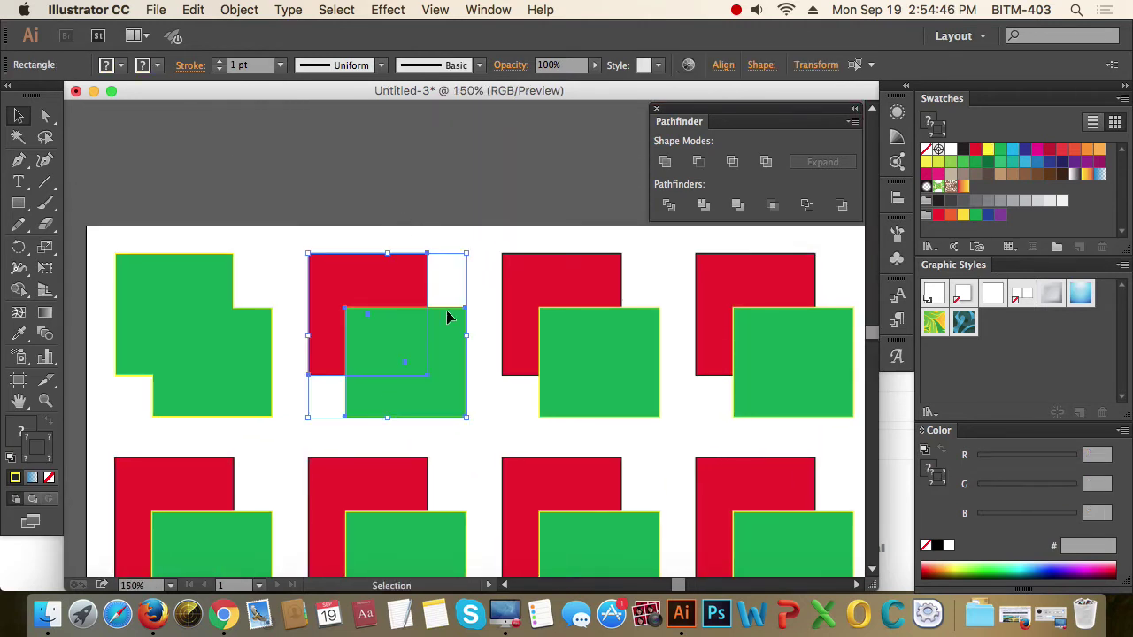
left_click(699, 162)
left_click(425, 363)
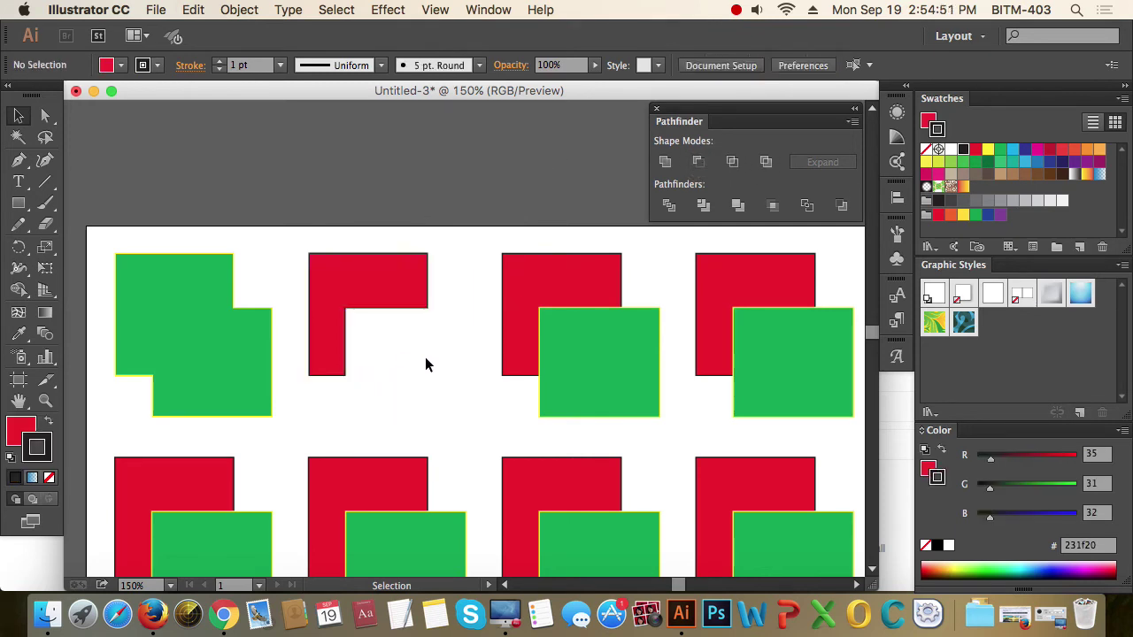
- Reduce the third pair of squares in the upper row to its overlap with the Intersect shape mode and deselect it
left_click_drag(521, 235, 602, 354)
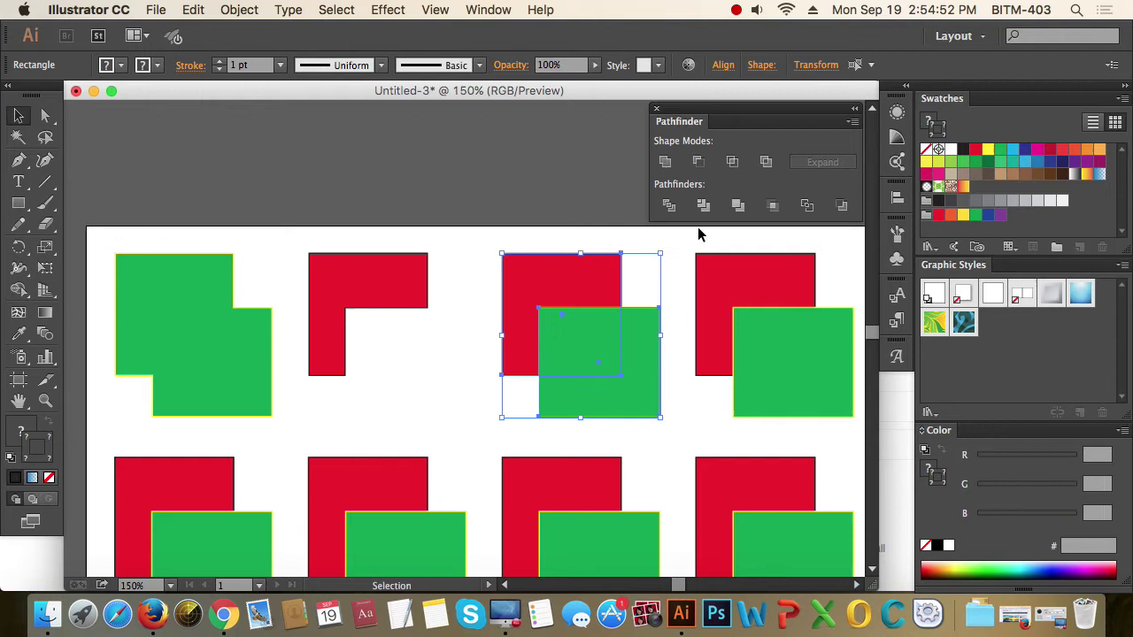
left_click(731, 162)
left_click(607, 266)
- Remove the overlapping area from the upper row's fourth pair of squares with the Exclude shape mode
left_click_drag(679, 359, 483, 344)
left_click(600, 369)
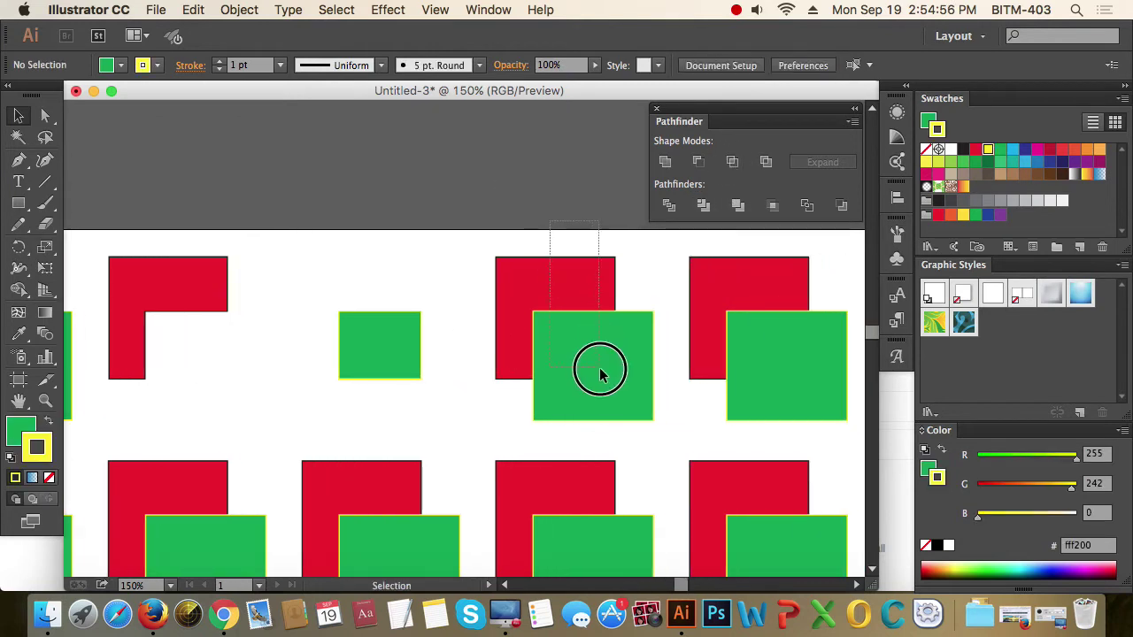
left_click(766, 161)
left_click(534, 345)
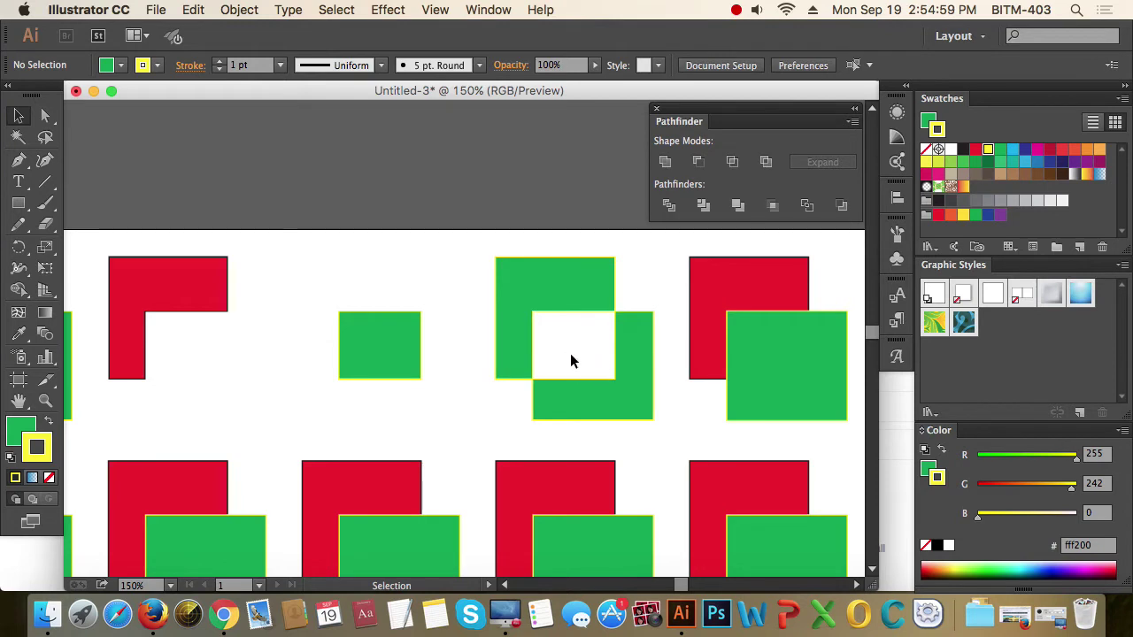
- Split the fifth pair of squares in the upper row with the Divide pathfinder and deselect the result
left_click_drag(696, 372, 455, 385)
left_click_drag(584, 263, 474, 371)
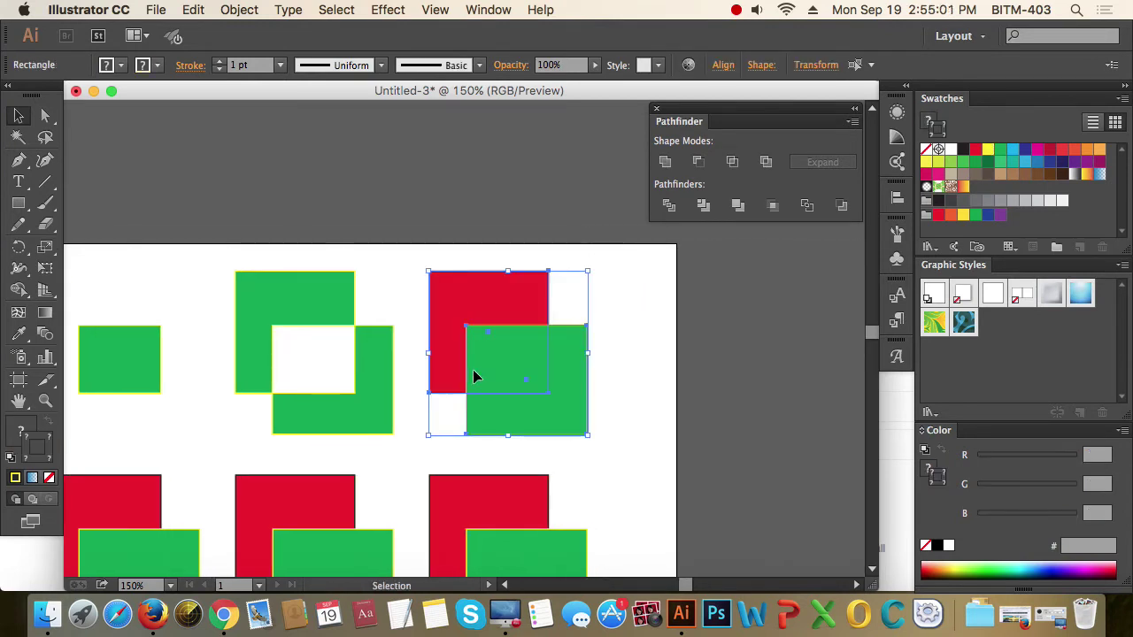
left_click(672, 210)
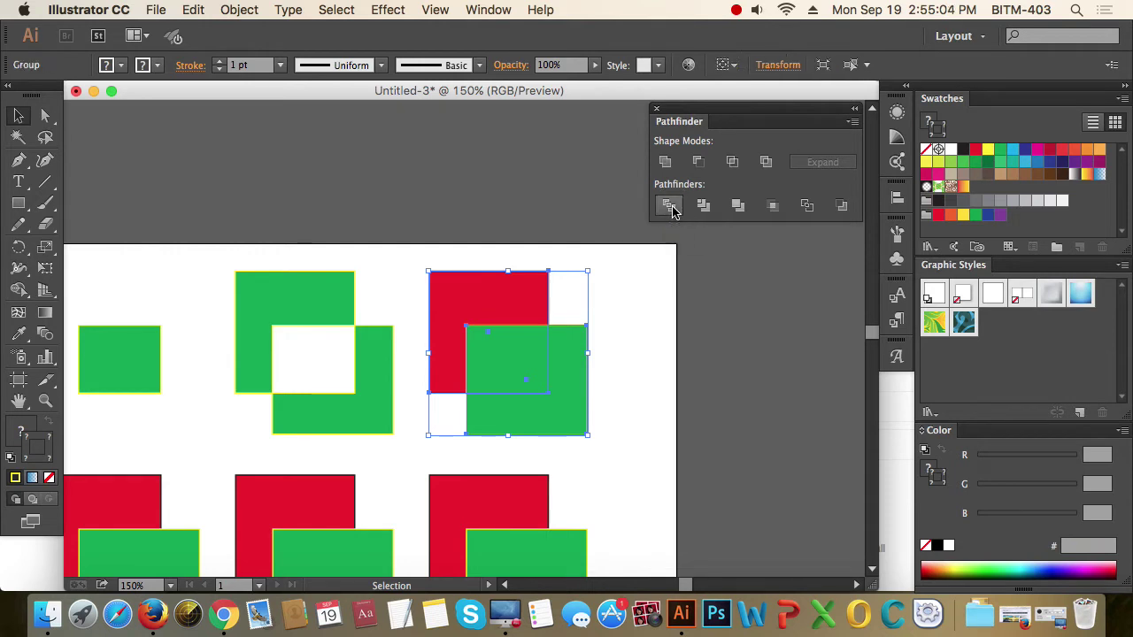
left_click(665, 364)
- Examine the divided pair's edges and anchor points closely where the red and green pieces meet
key("z")
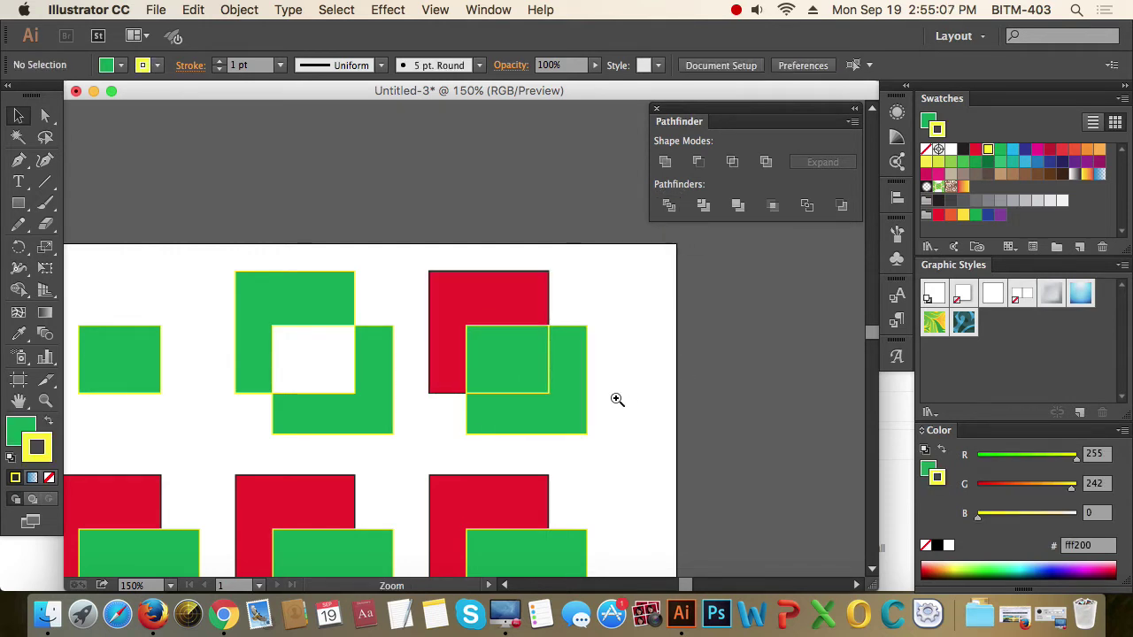
left_click_drag(488, 337, 646, 462)
key("v")
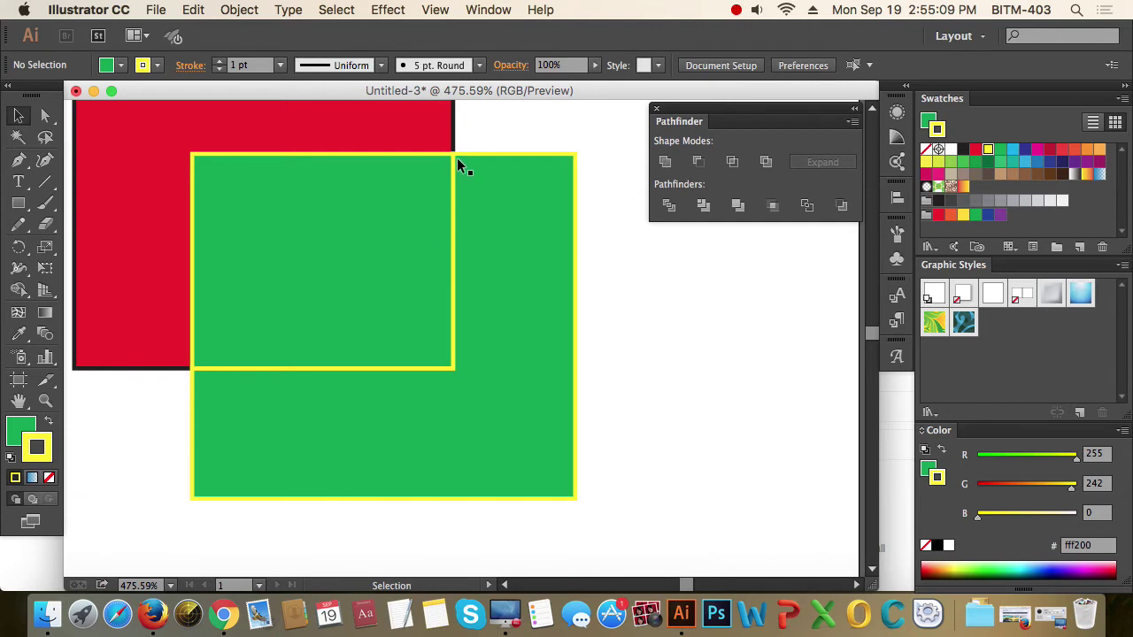
left_click(199, 386)
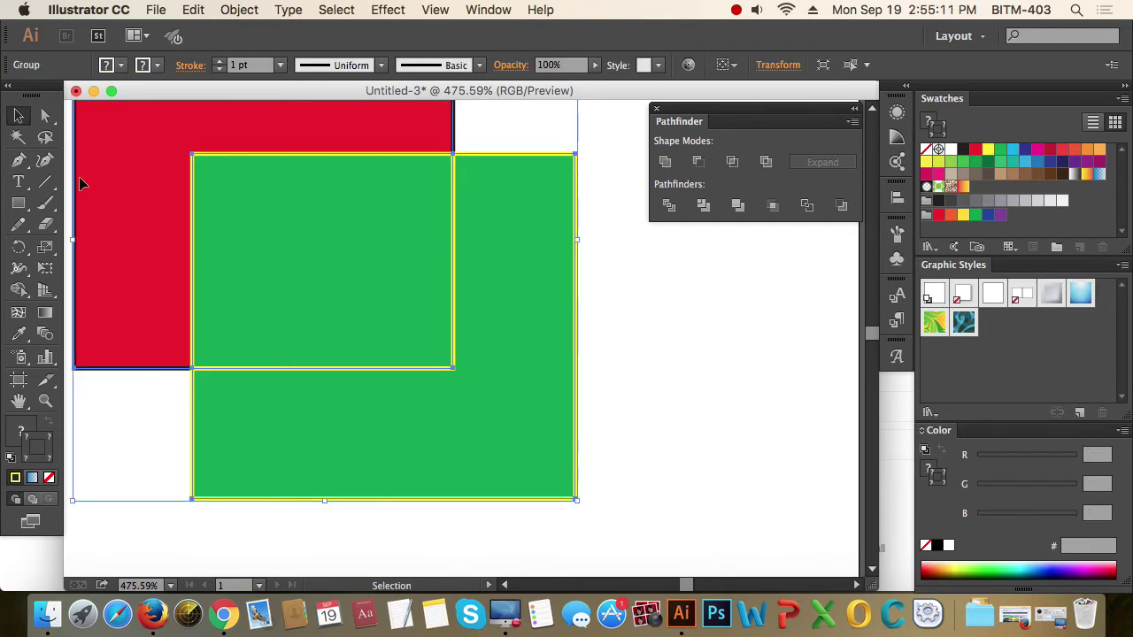
left_click(44, 115)
key("super+space")
left_click_drag(405, 132, 496, 199)
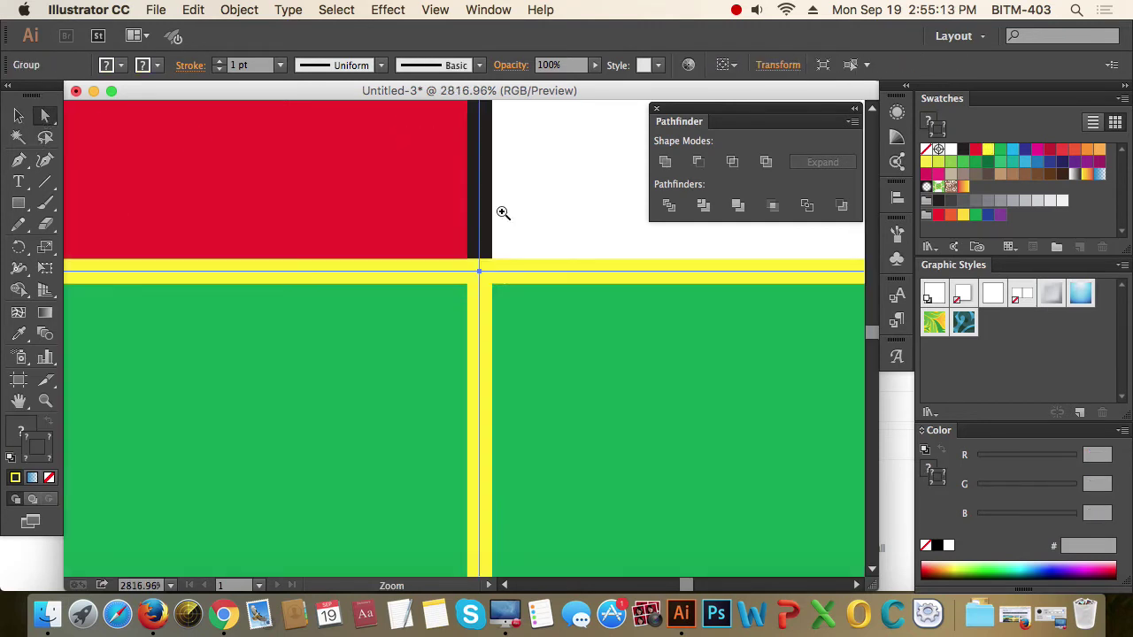
key("super+alt+space")
left_click(389, 454)
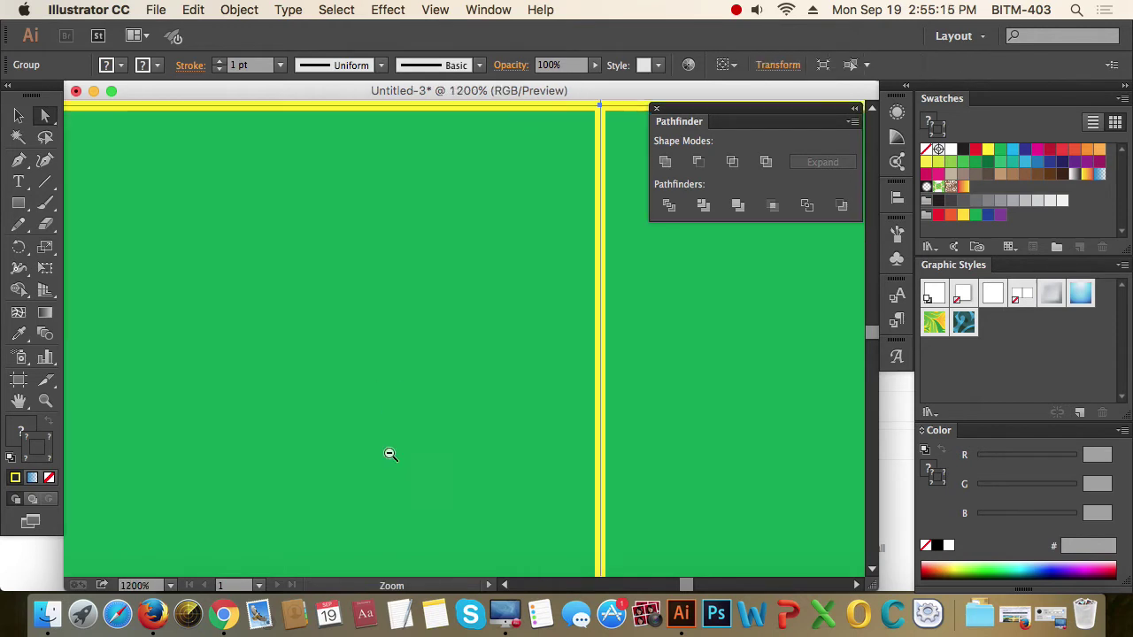
left_click(389, 456)
left_click(389, 456)
left_click(390, 440)
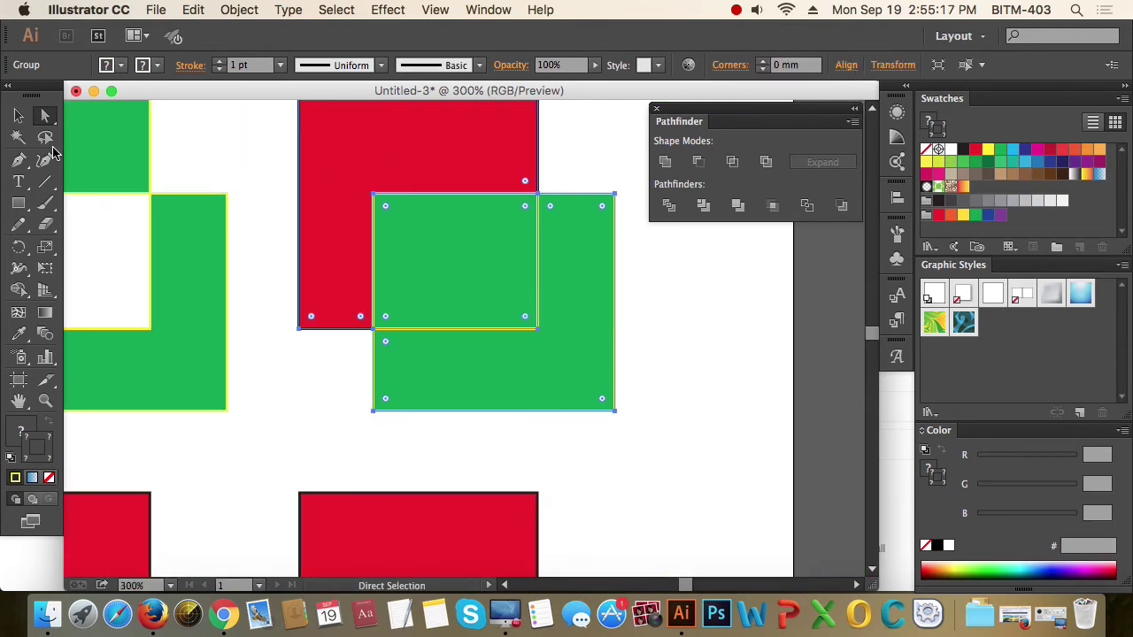
- Shift the whole divided group slightly from its original position, keeping it selected
key("v")
left_click(620, 367)
left_click_drag(574, 368, 514, 276)
key("super+alt+space")
left_click(473, 260)
left_click_drag(259, 188, 688, 481)
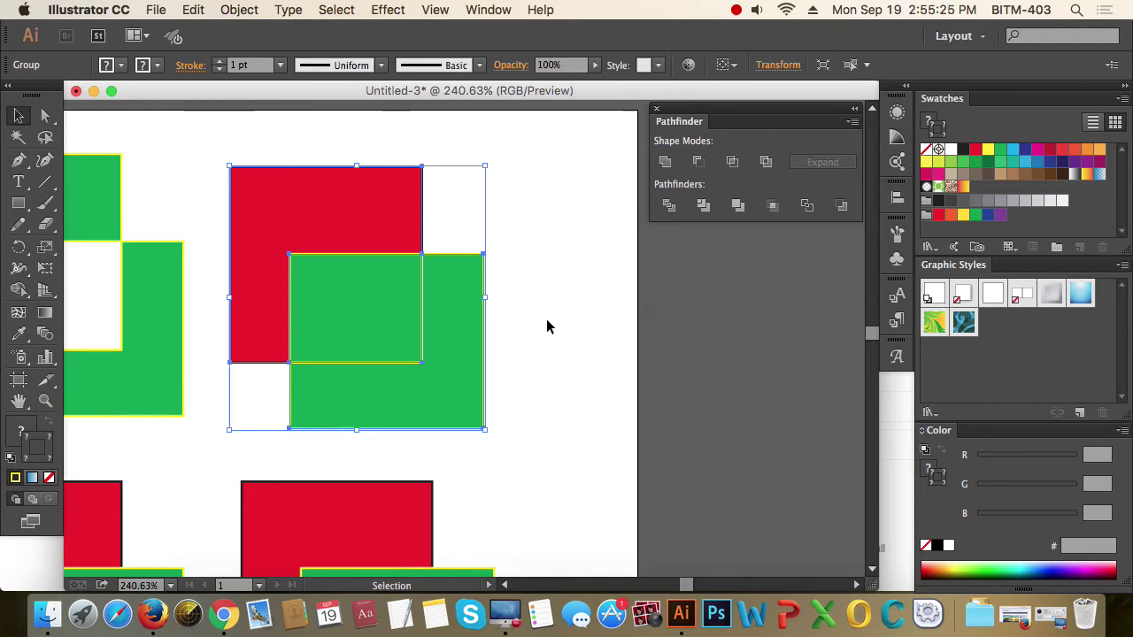
- Ungroup the divided pieces of the upper row's fifth pair and deselect them
left_click(232, 10)
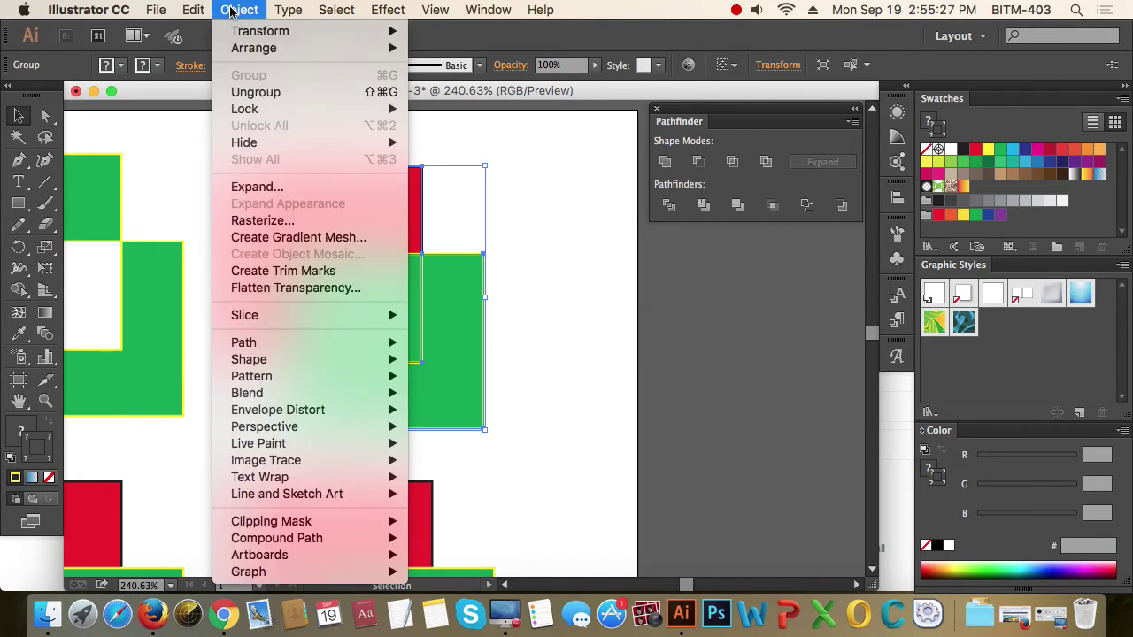
left_click(310, 92)
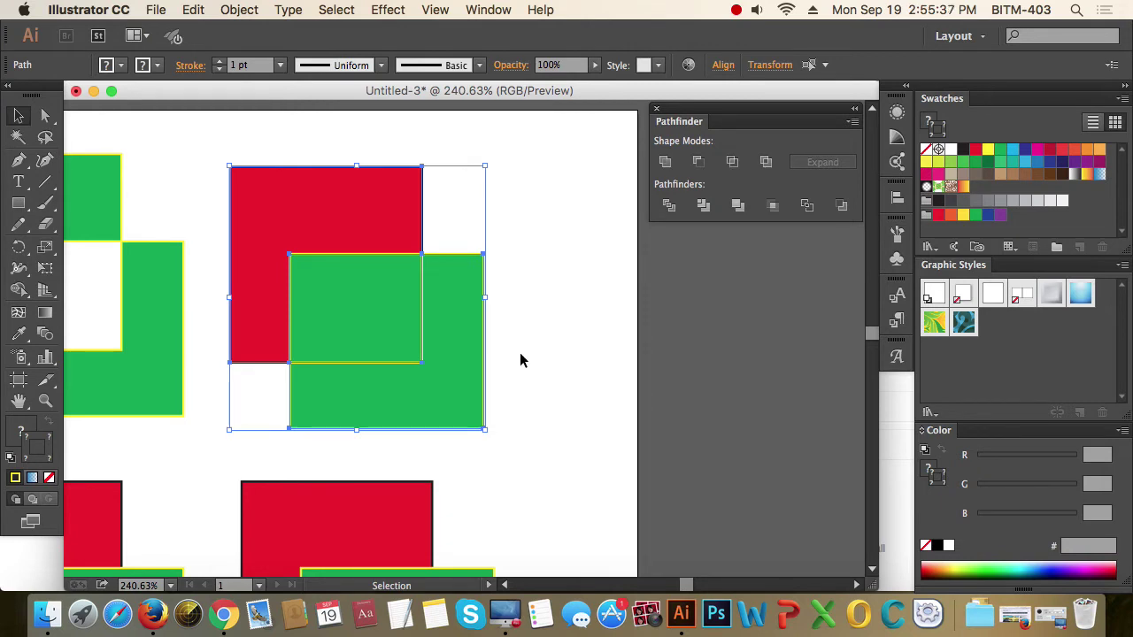
left_click(581, 334)
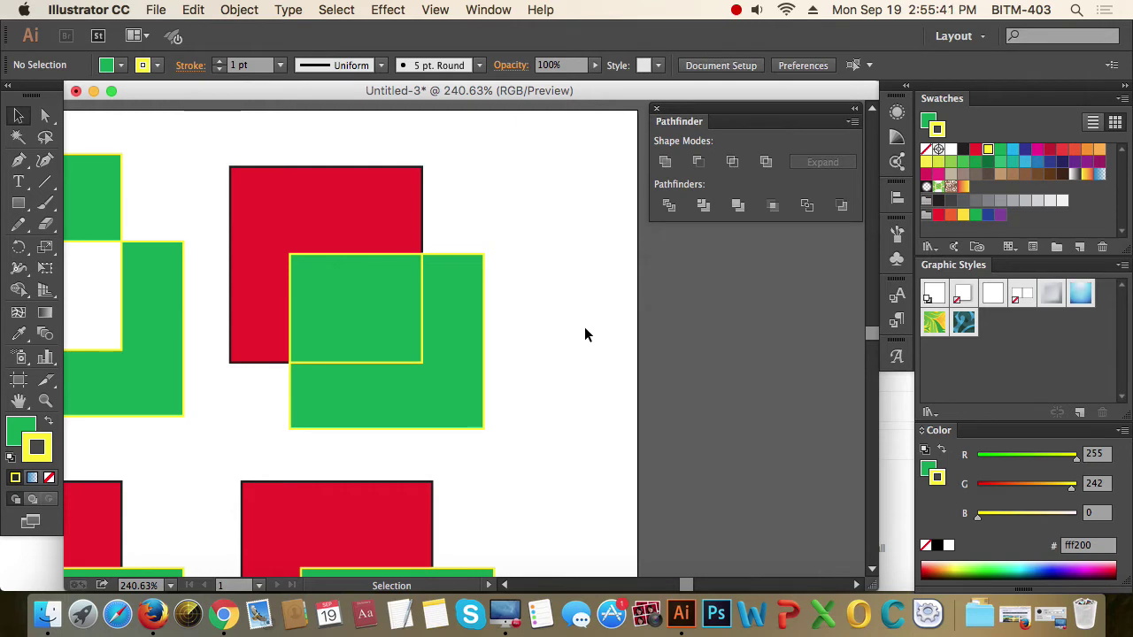
- Pull the divided pieces apart, moving the L-shaped green down-right, the red up-left and the green overlap slightly upward
left_click_drag(456, 374, 476, 389)
left_click_drag(321, 246, 297, 221)
left_click(630, 354)
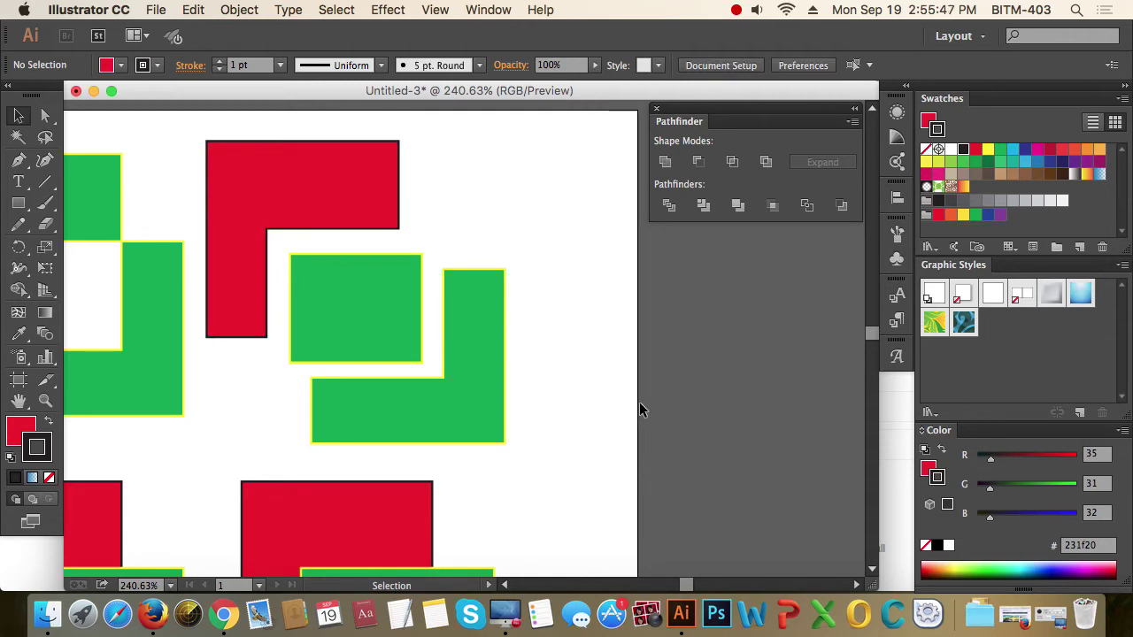
left_click_drag(386, 309, 387, 298)
left_click(623, 363)
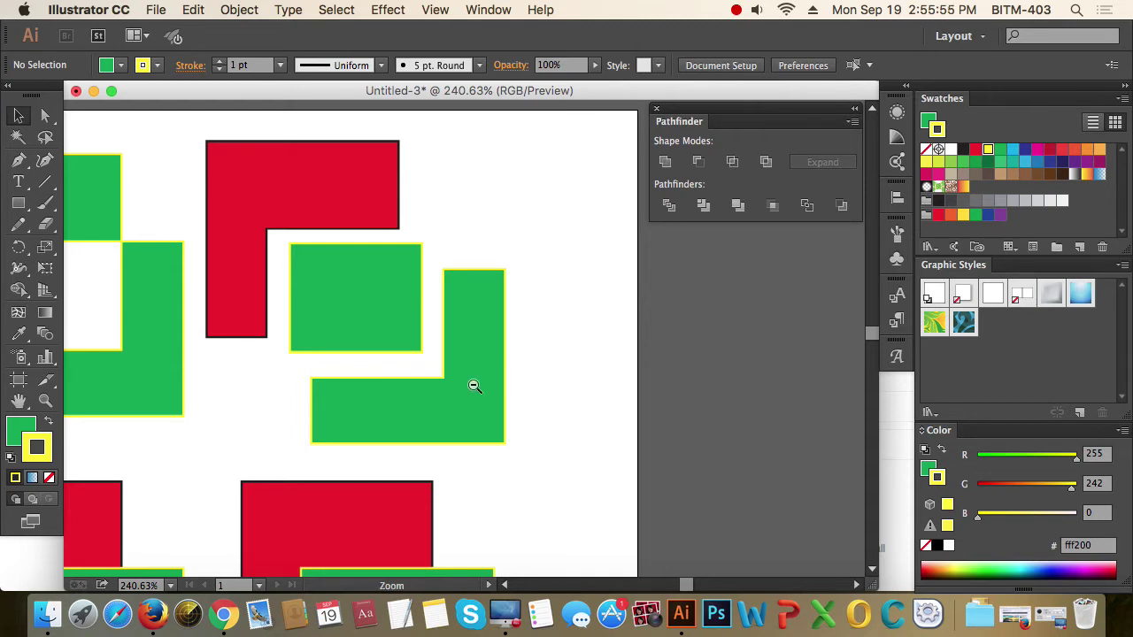
- Apply the Trim pathfinder to the first pair of squares in the lower row and deselect the result
key("super+minus")
key("super+minus")
scroll(501, 412, "left", 5)
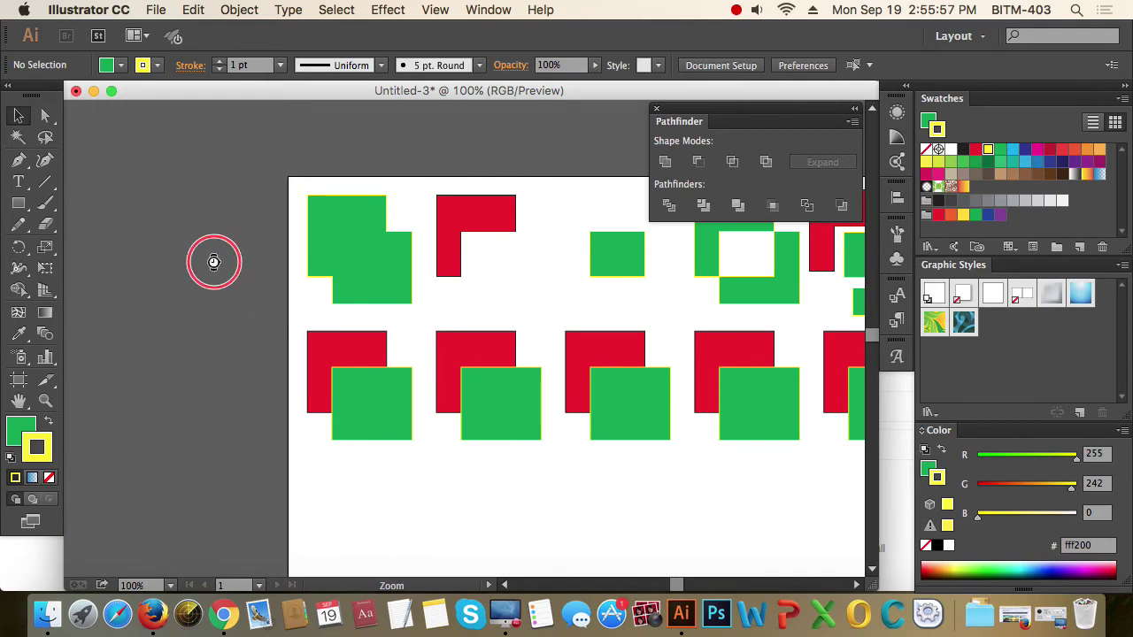
scroll(516, 475, "up", 3)
left_click_drag(221, 428, 349, 269)
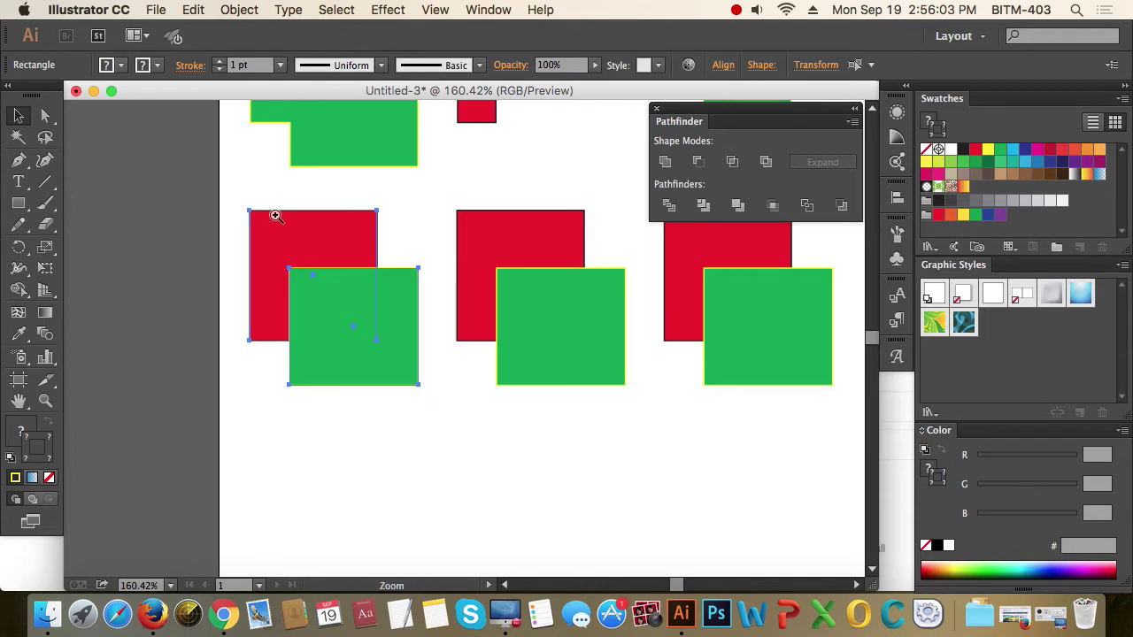
key("super+space")
left_click_drag(226, 189, 498, 423)
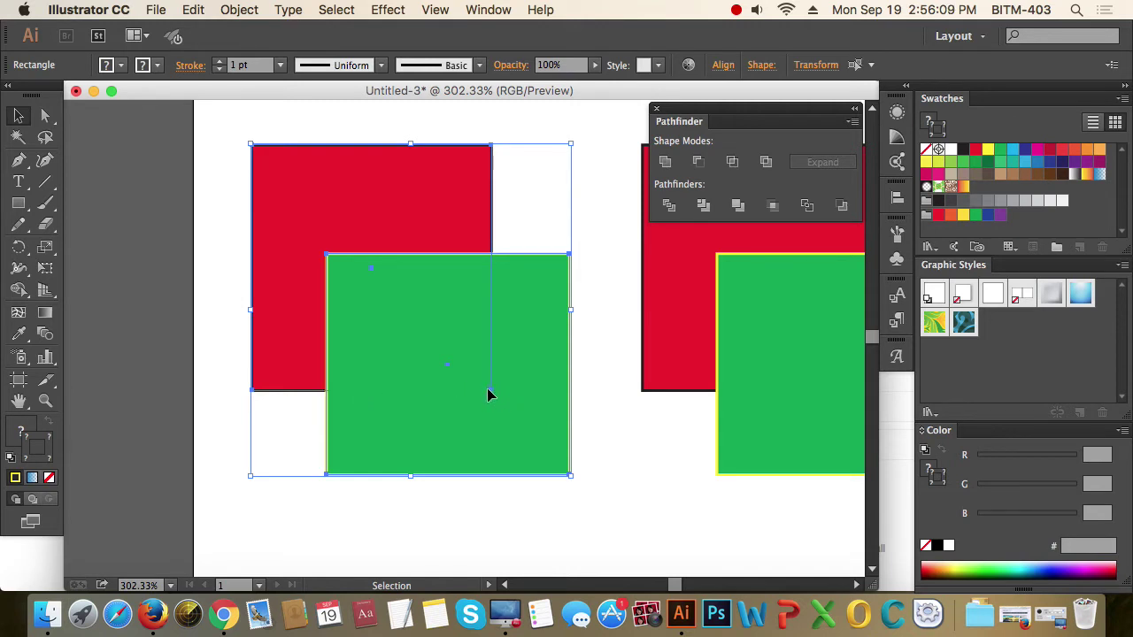
left_click(703, 206)
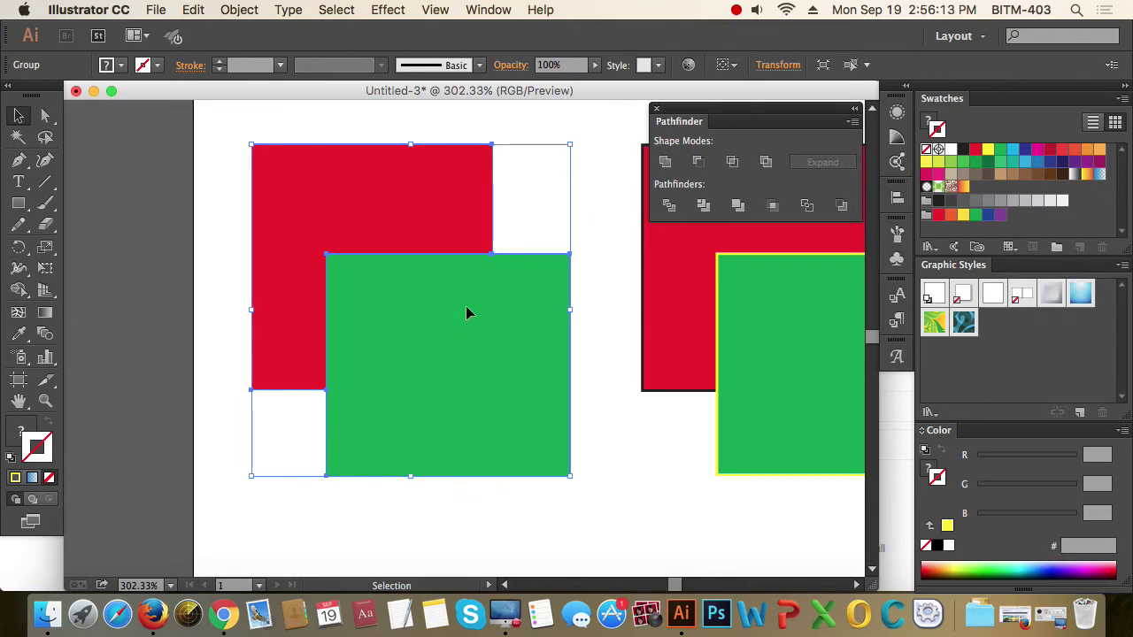
left_click(203, 430)
- Apply the Merge pathfinder to the second pair of squares in the lower row
key("space")
left_click_drag(614, 431, 421, 300)
left_click(399, 301)
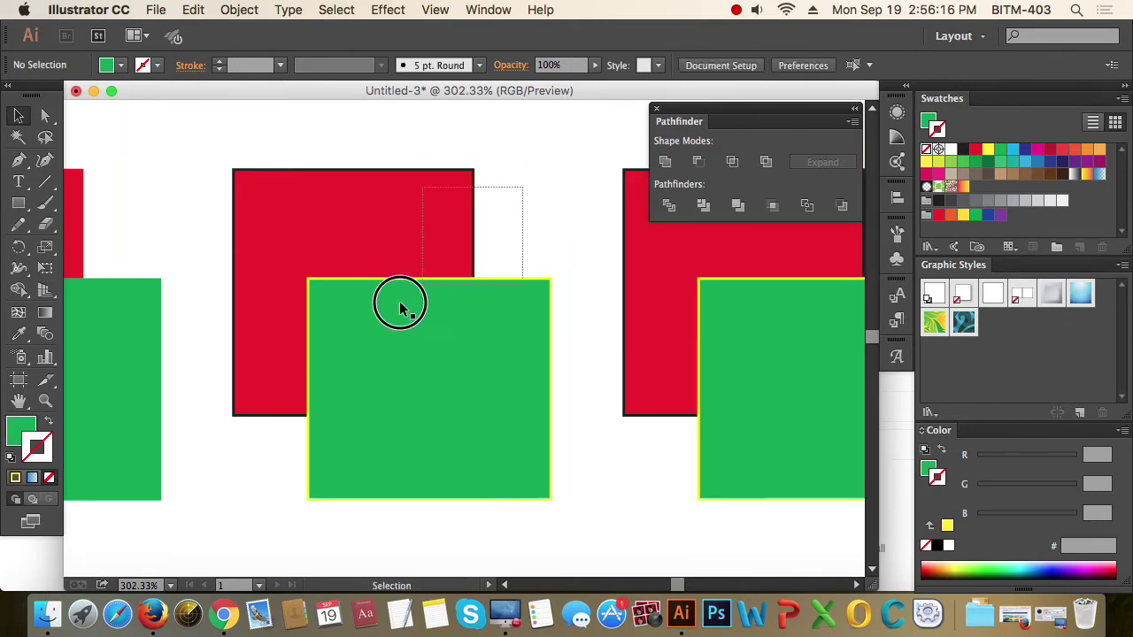
left_click(737, 206)
left_click(559, 425)
left_click_drag(534, 213, 292, 416)
- Crop the lower row's third pair of squares with the Crop pathfinder
key("space")
left_click_drag(652, 498, 411, 460)
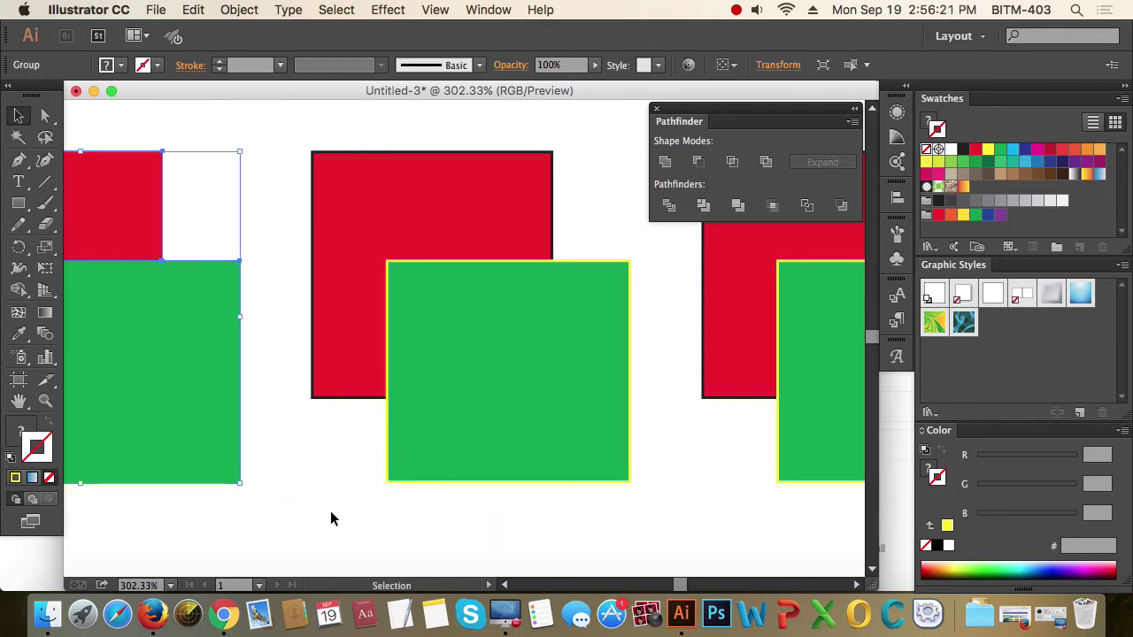
left_click_drag(329, 516, 643, 309)
left_click(772, 205)
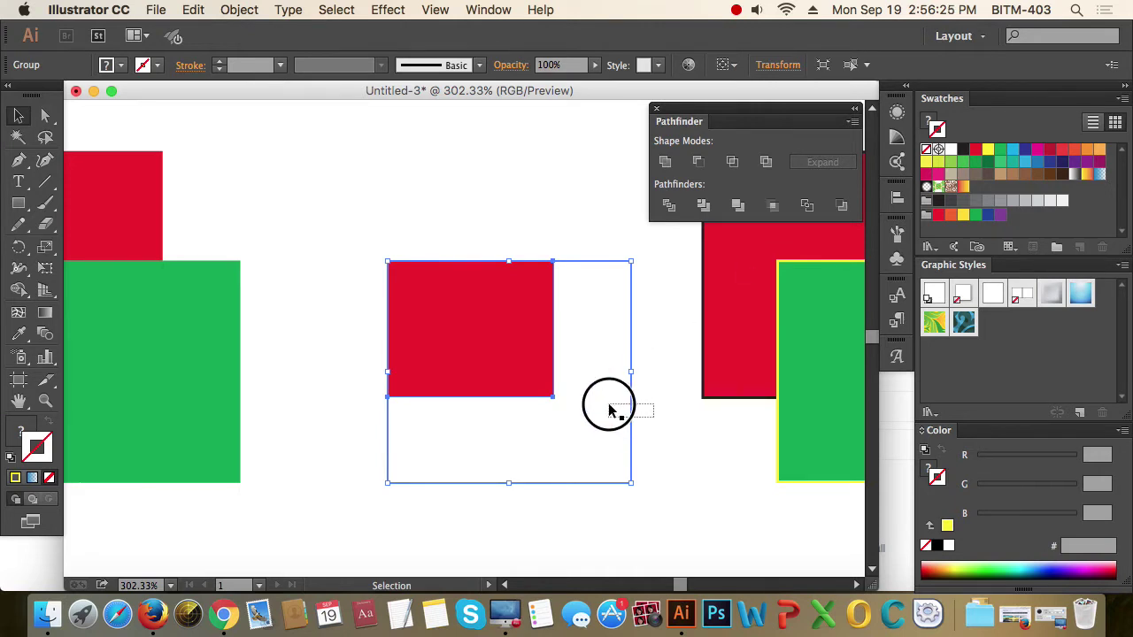
- Inspect the cropped group's unfilled path next to the red piece with the Direct Selection tool
left_click_drag(653, 436, 591, 363)
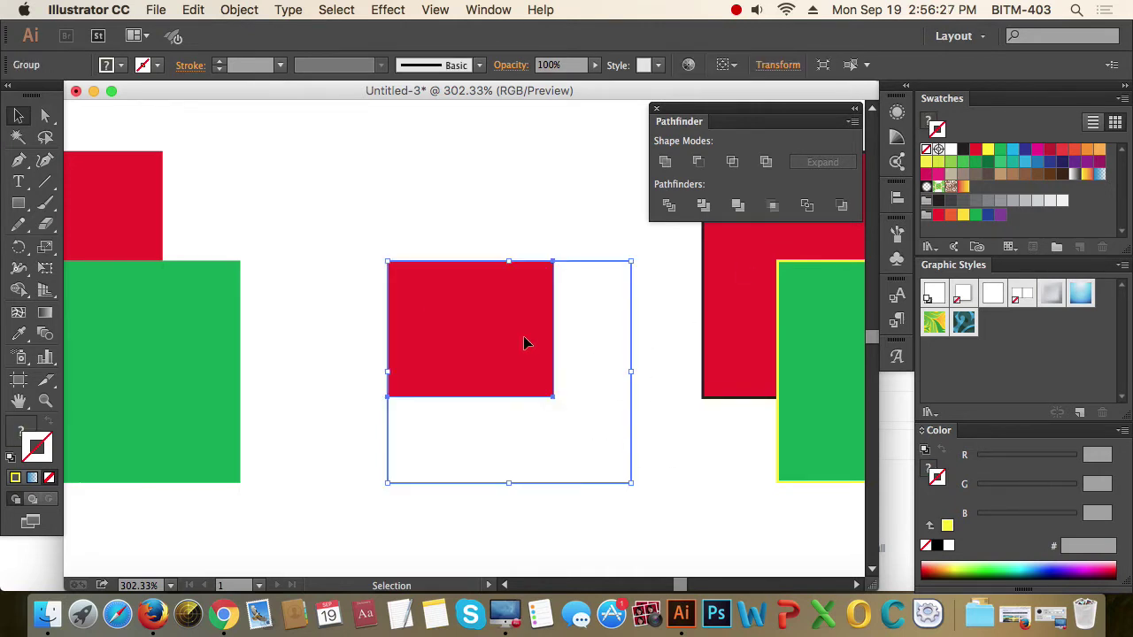
key("a")
left_click(594, 369)
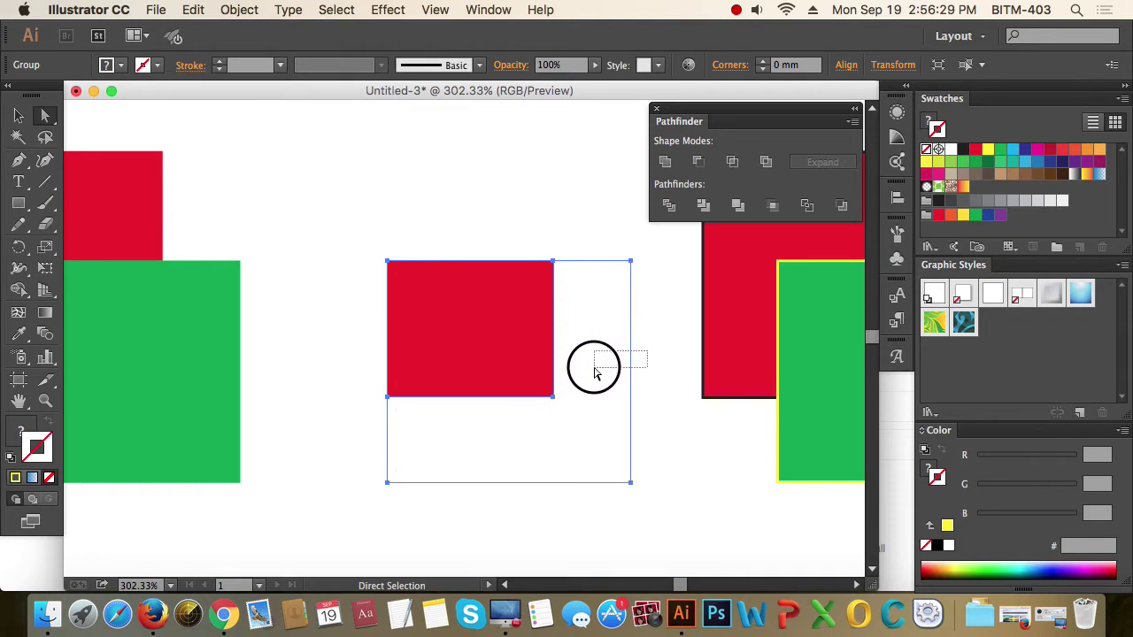
- Convert the fourth pair of squares in the lower row to outlines with the Outline pathfinder and deselect it
key("space")
left_click_drag(722, 395, 341, 384)
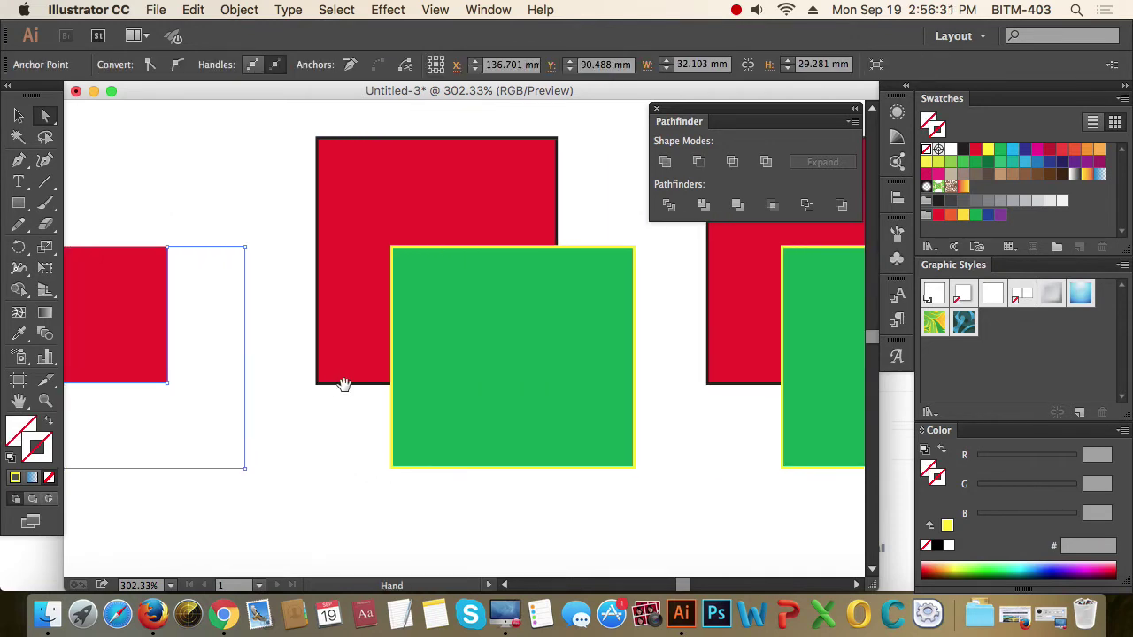
key("v")
left_click(435, 291)
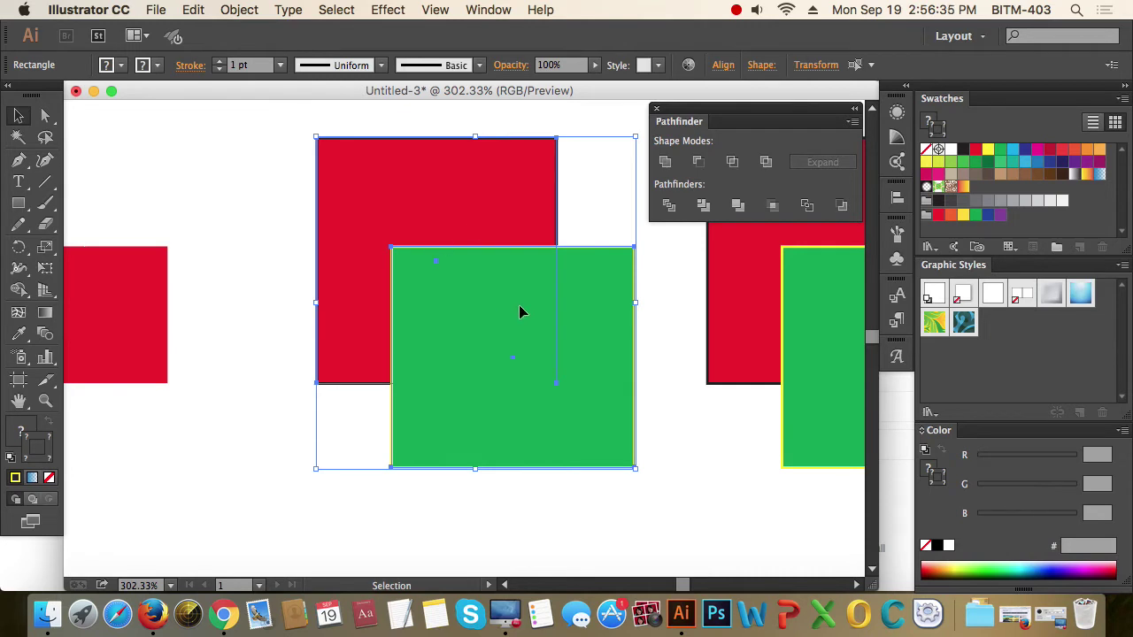
left_click(807, 206)
left_click(670, 357)
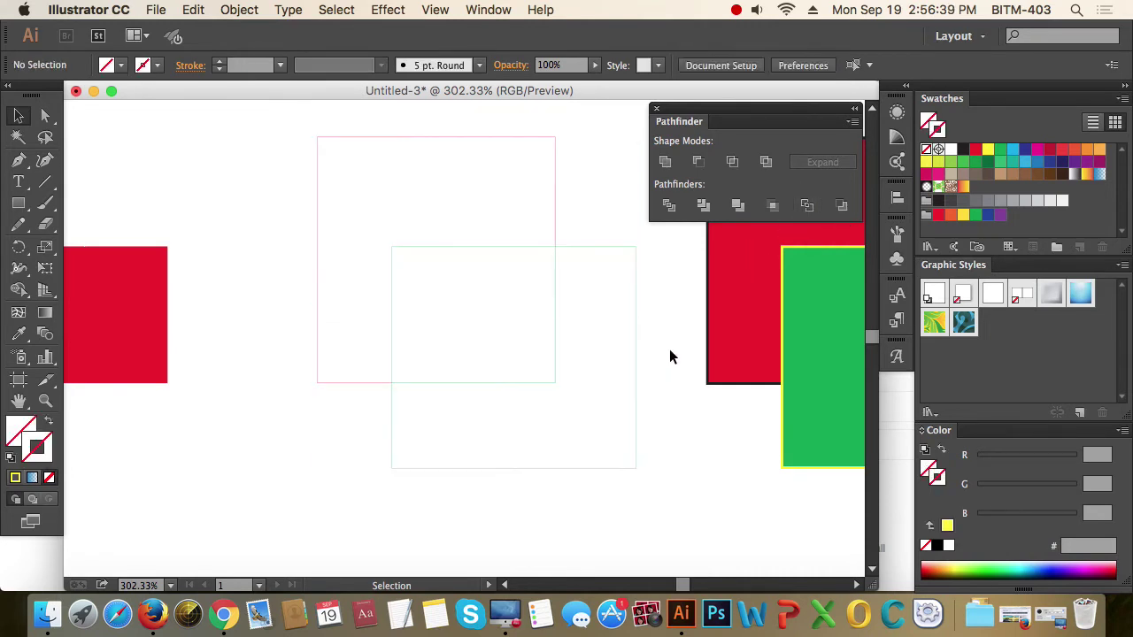
- Subtract the red square from the green one in the lower row's fifth pair with Minus Back and deselect it
left_click_drag(675, 372, 380, 381)
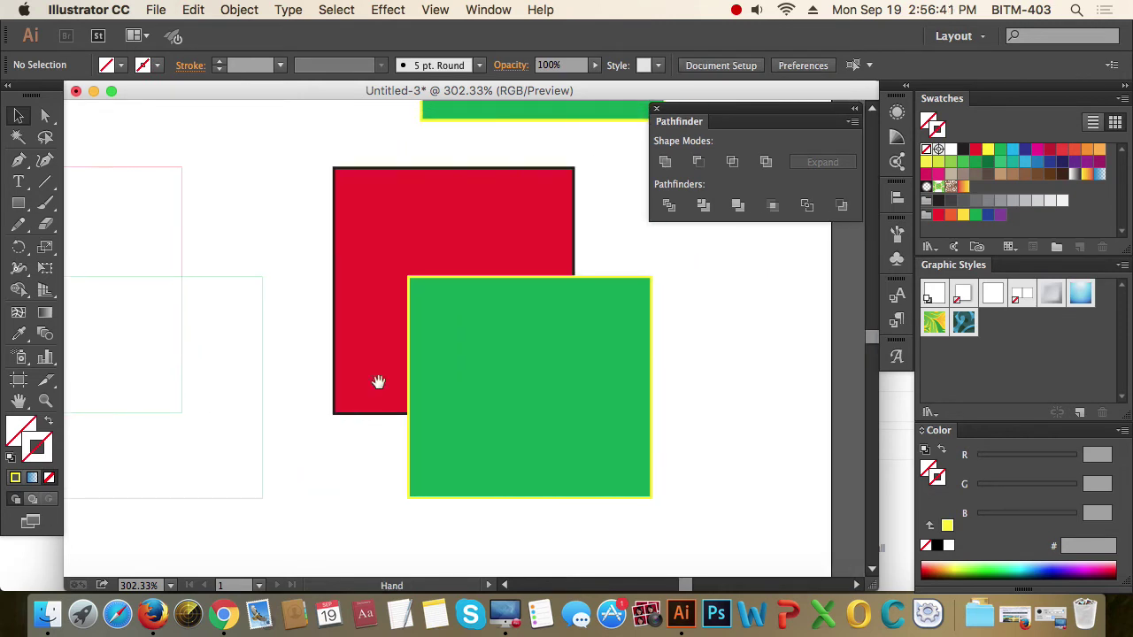
left_click(495, 380)
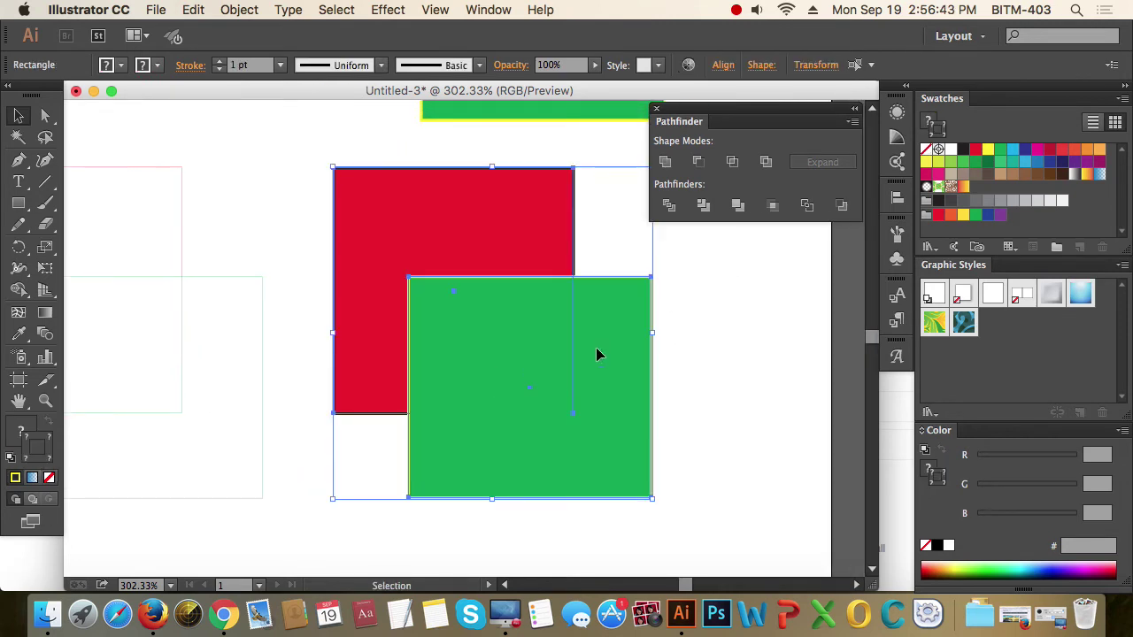
left_click(843, 208)
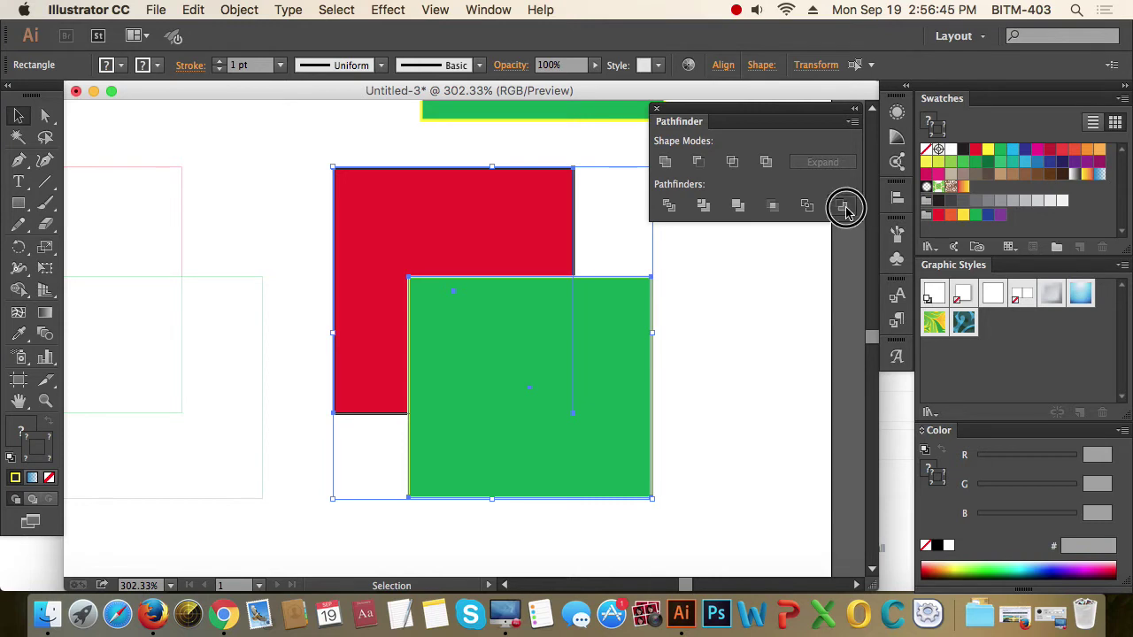
left_click(662, 447)
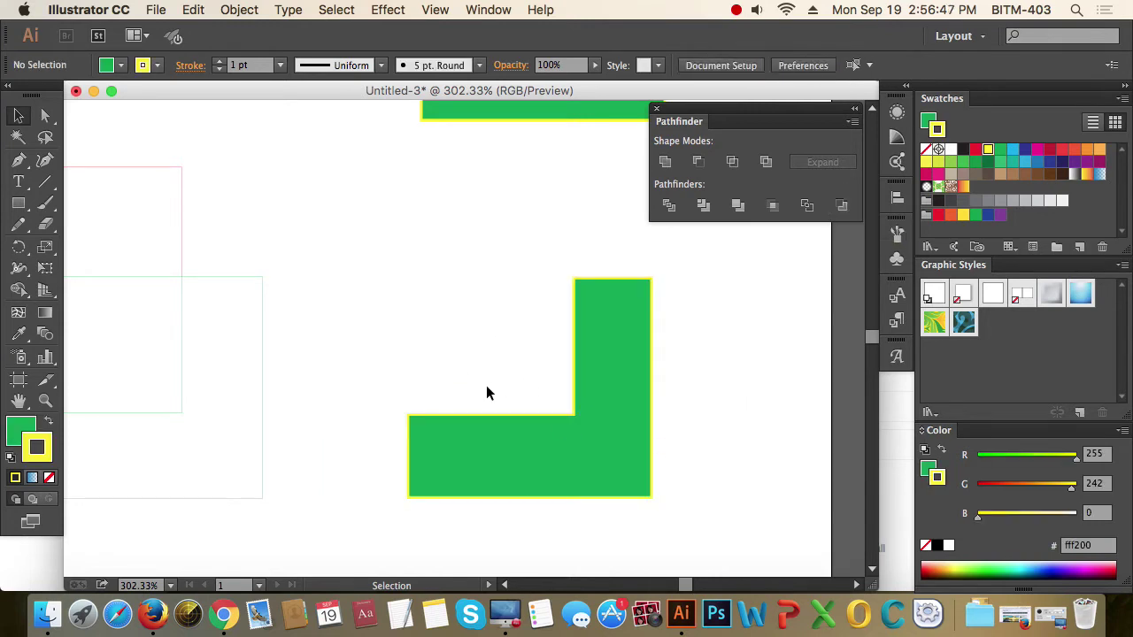
left_click(417, 337, "alt+super")
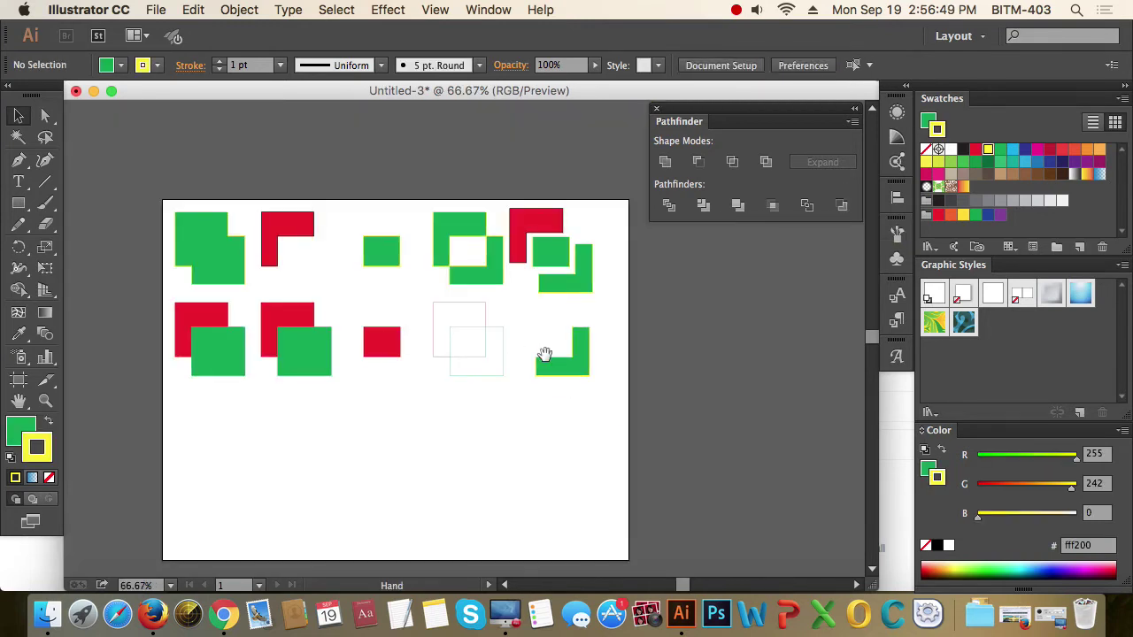
left_click(366, 303)
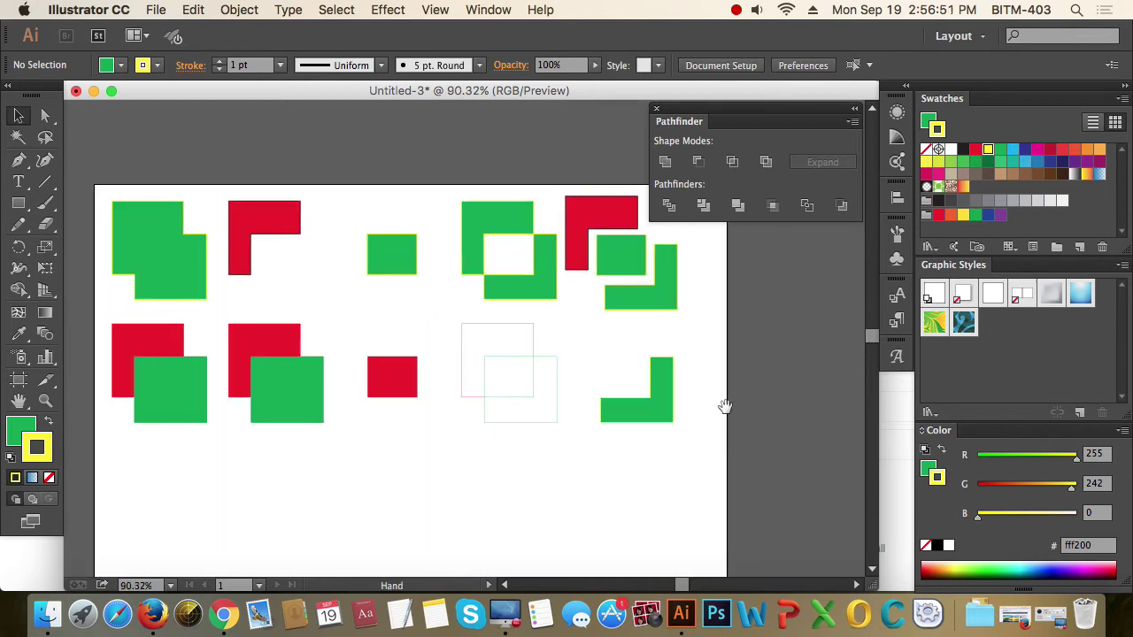
left_click_drag(724, 406, 787, 461)
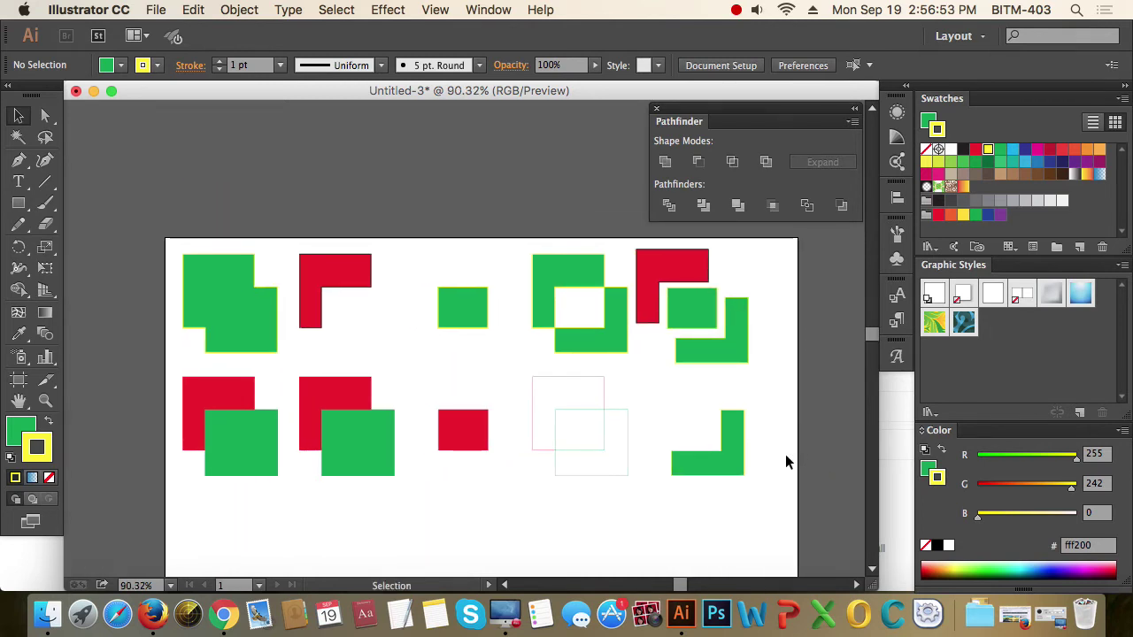
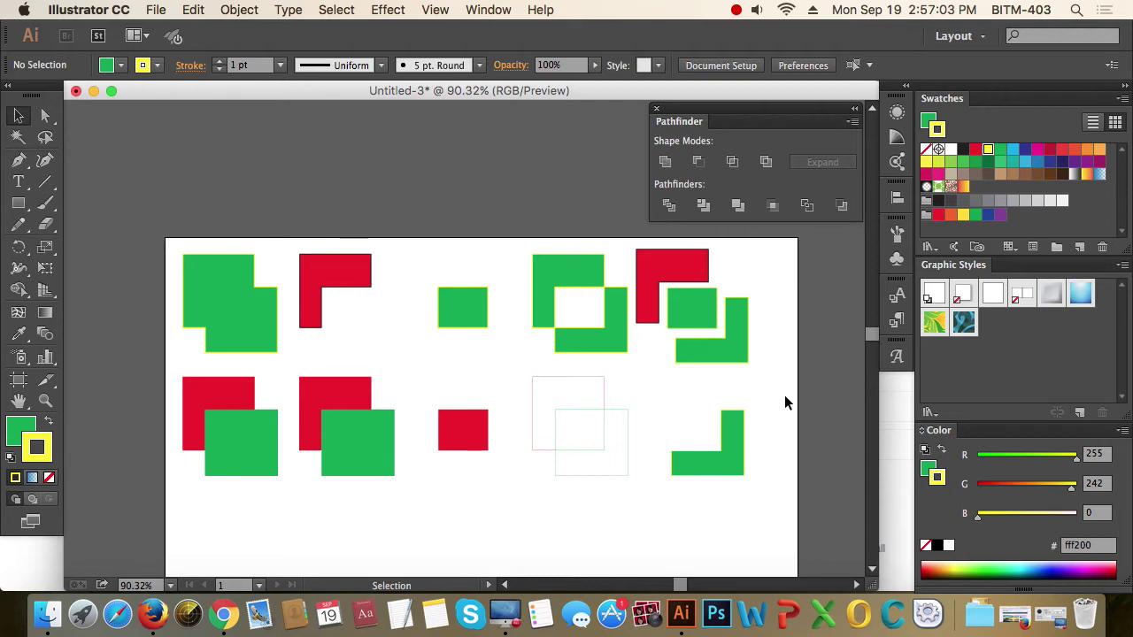
key("super")
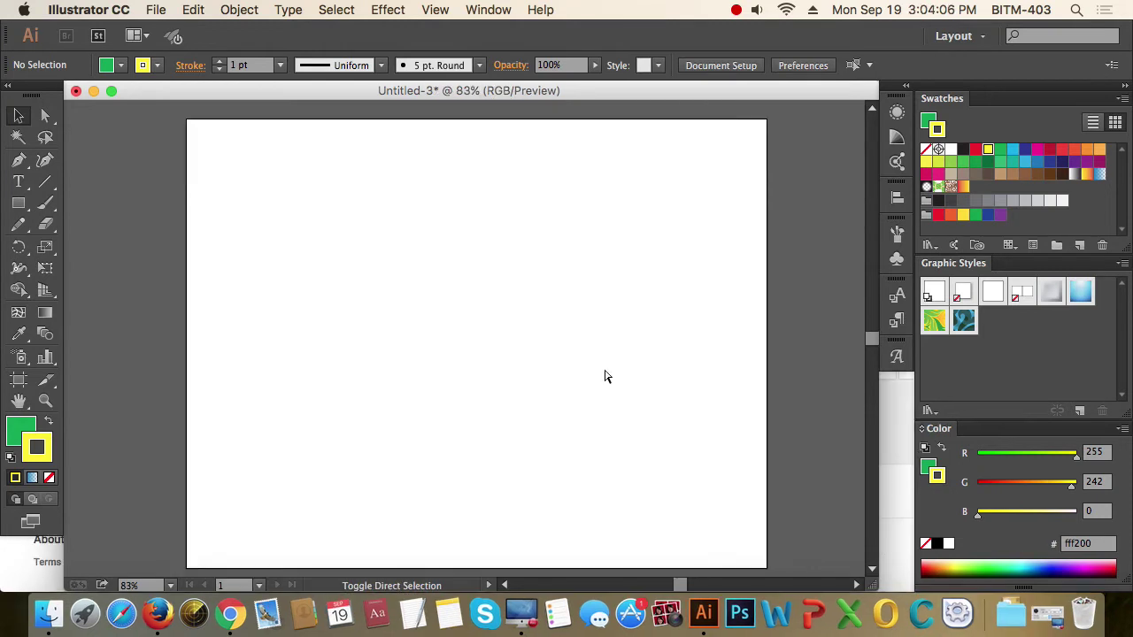
- Show the Artboards panel and move it slightly higher over the canvas
left_click(490, 8)
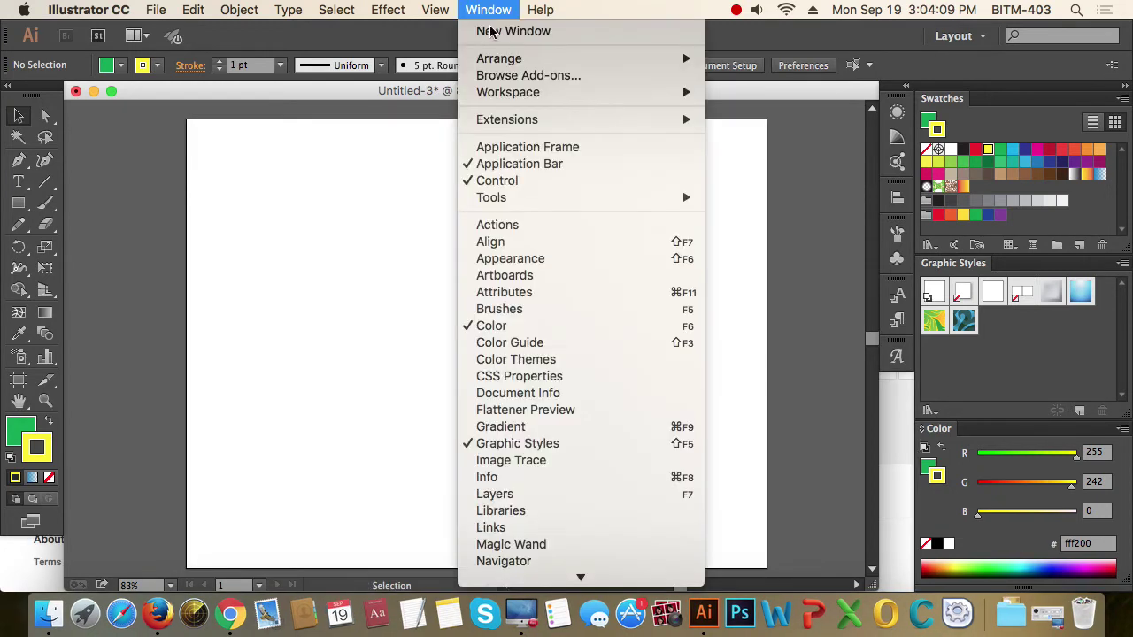
left_click(552, 273)
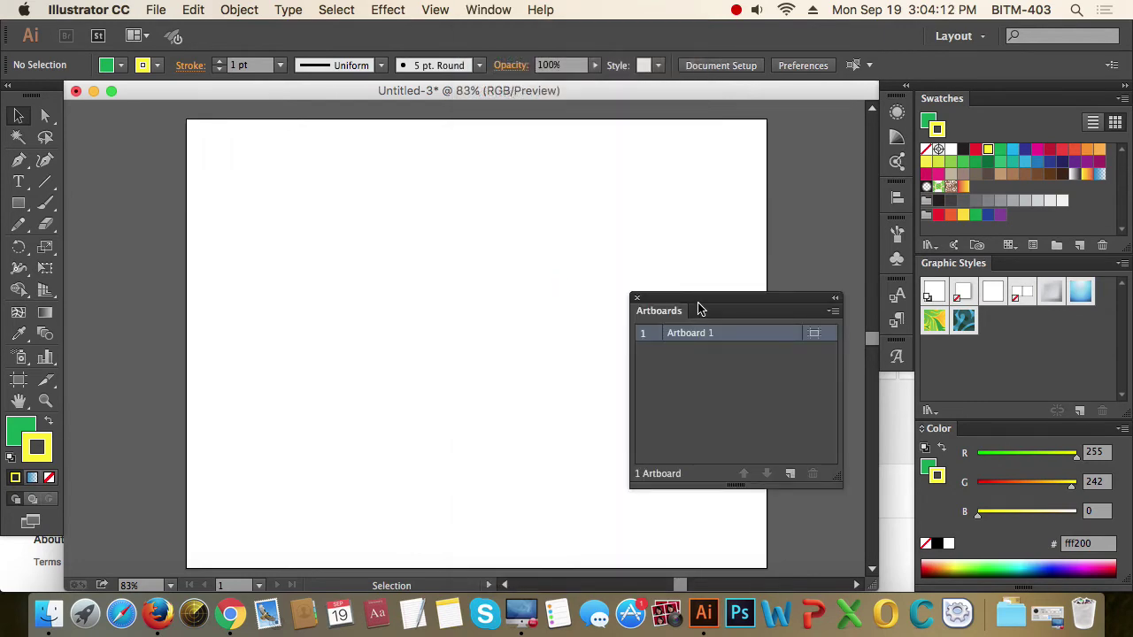
left_click_drag(699, 307, 691, 248)
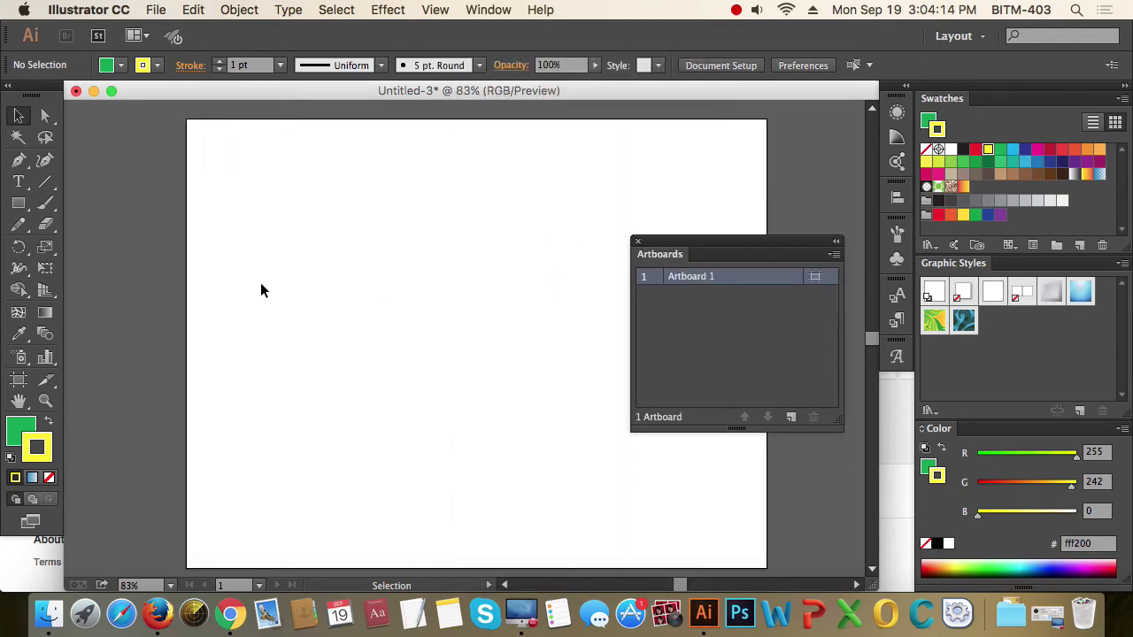
- Undo the deletion of the green shapes on the artboard and leave them deselected
key("super+z")
left_click(559, 470)
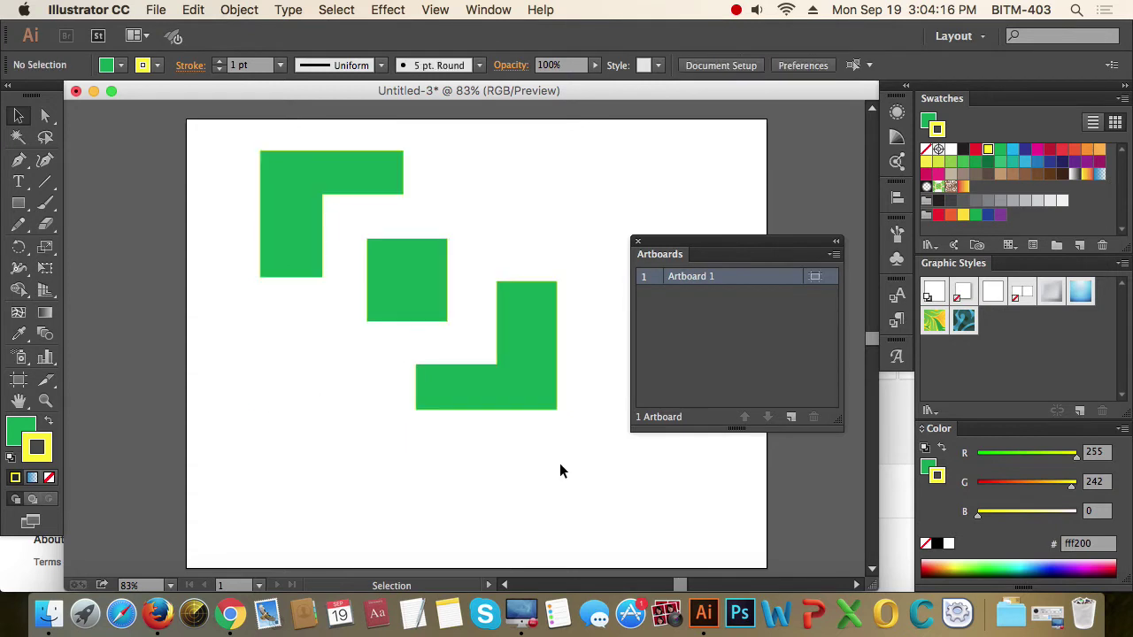
left_click_drag(237, 158, 578, 470)
left_click(569, 476)
- Add a second artboard beside the one holding the green shapes
left_click(792, 417)
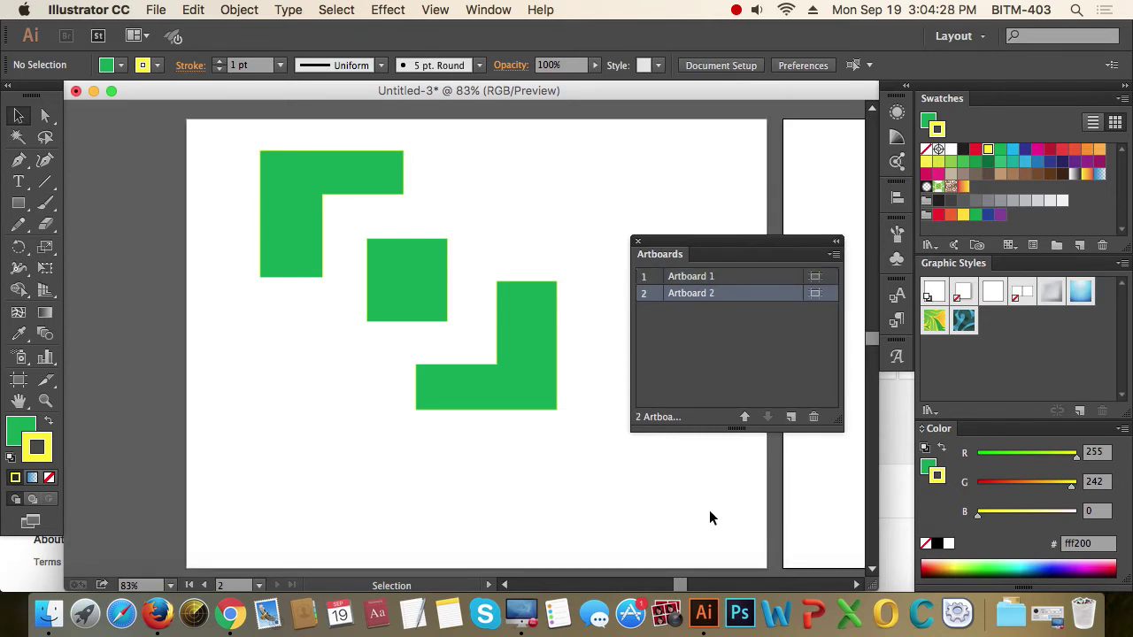
left_click(709, 518)
scroll(336, 442, "right", 10)
left_click(425, 405, "alt")
left_click(425, 404, "alt")
left_click(425, 404, "alt")
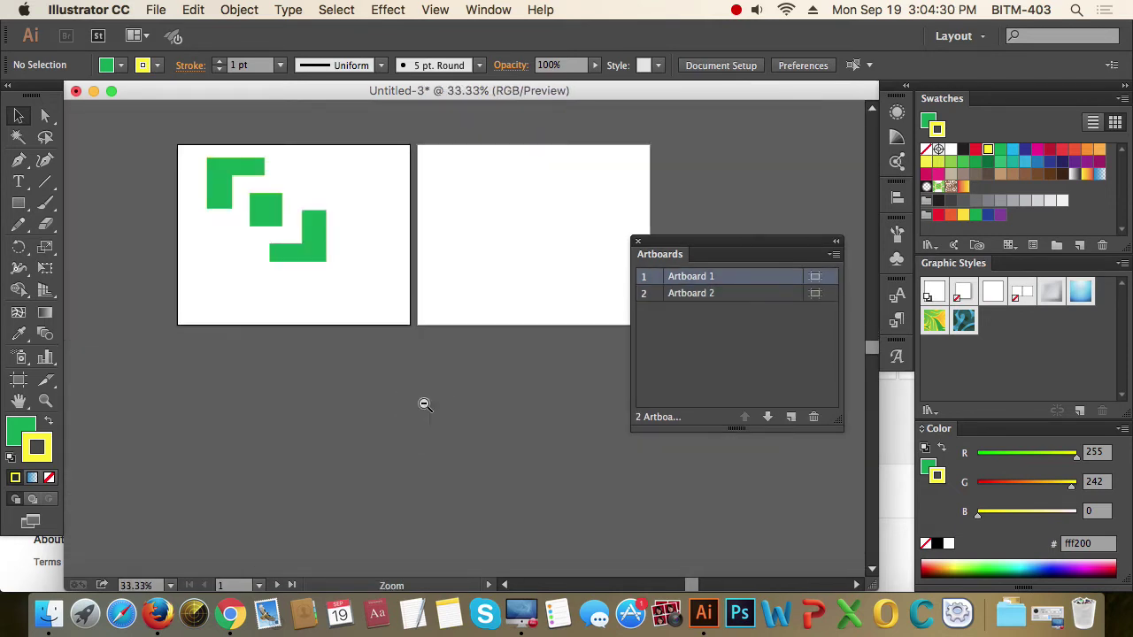
left_click(425, 404, "alt")
left_click_drag(281, 205, 614, 392)
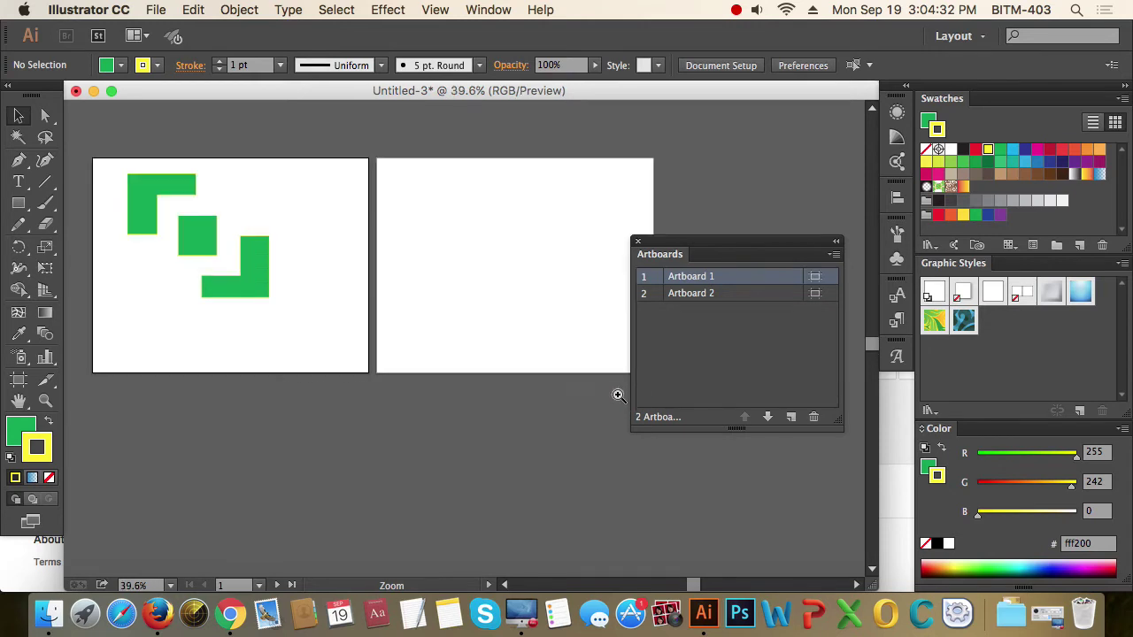
- Add seven more artboards after Artboard 1 to extend the row
left_click(792, 417)
left_click(792, 417)
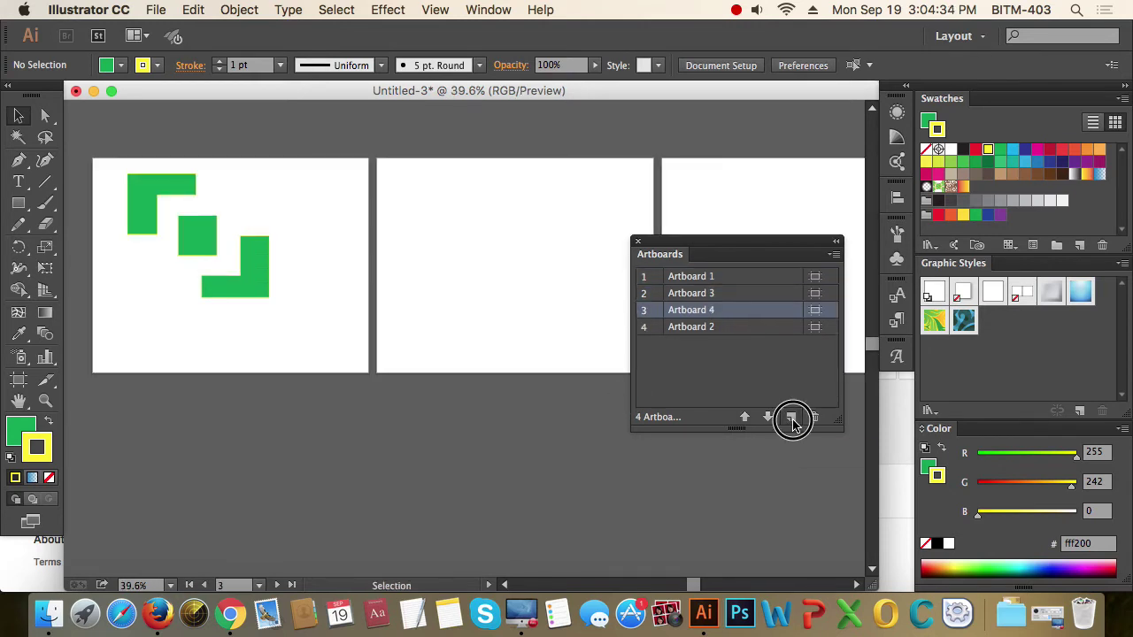
left_click(791, 417)
left_click(791, 417)
left_click(791, 417)
left_click(792, 417)
left_click(791, 417)
key("z")
left_click(506, 409, "alt")
left_click(506, 409, "alt")
left_click(507, 409, "alt")
left_click(507, 409, "alt")
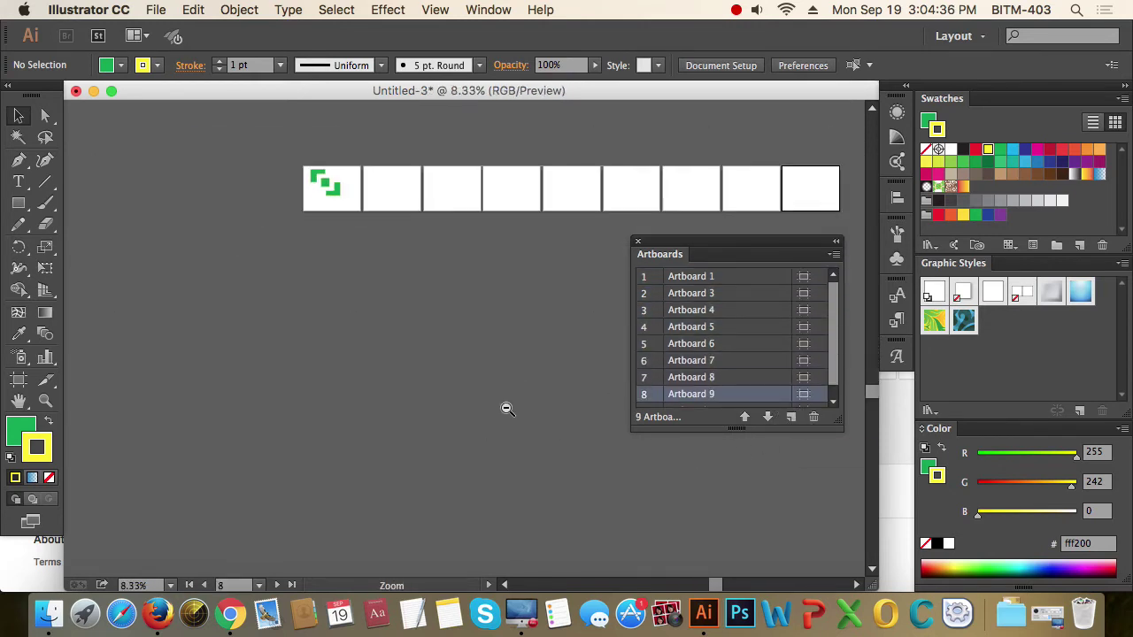
left_click(507, 407, "alt")
- Jump to Artboard 1 so it fills the view and look through the artboard list
left_click(472, 168)
left_click(471, 167)
left_click(472, 167)
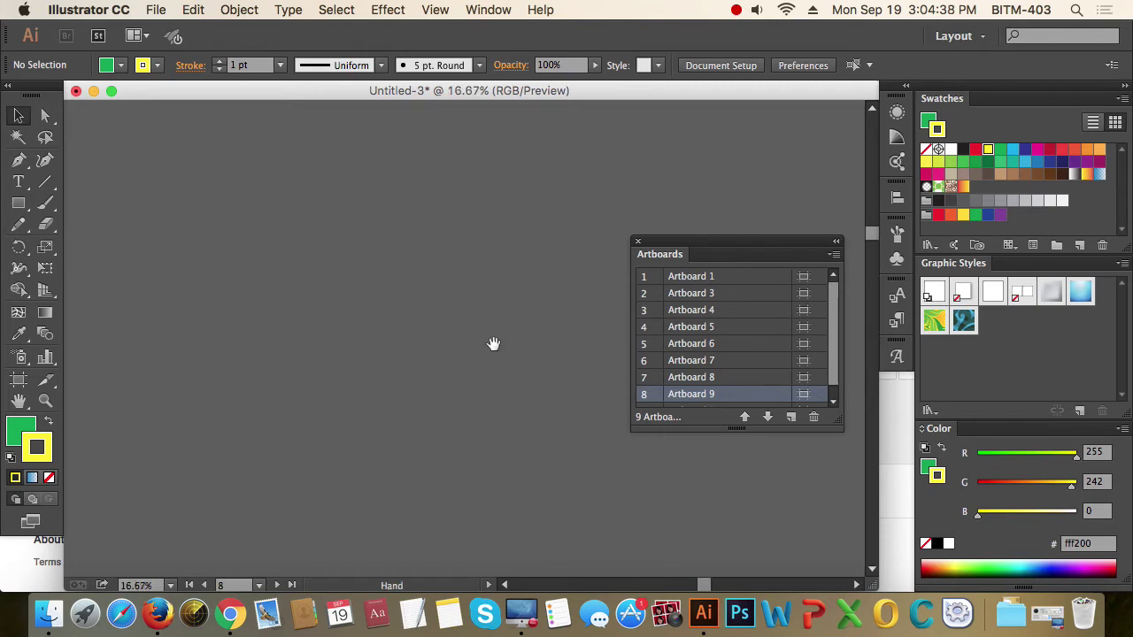
key("v")
double_click(646, 278)
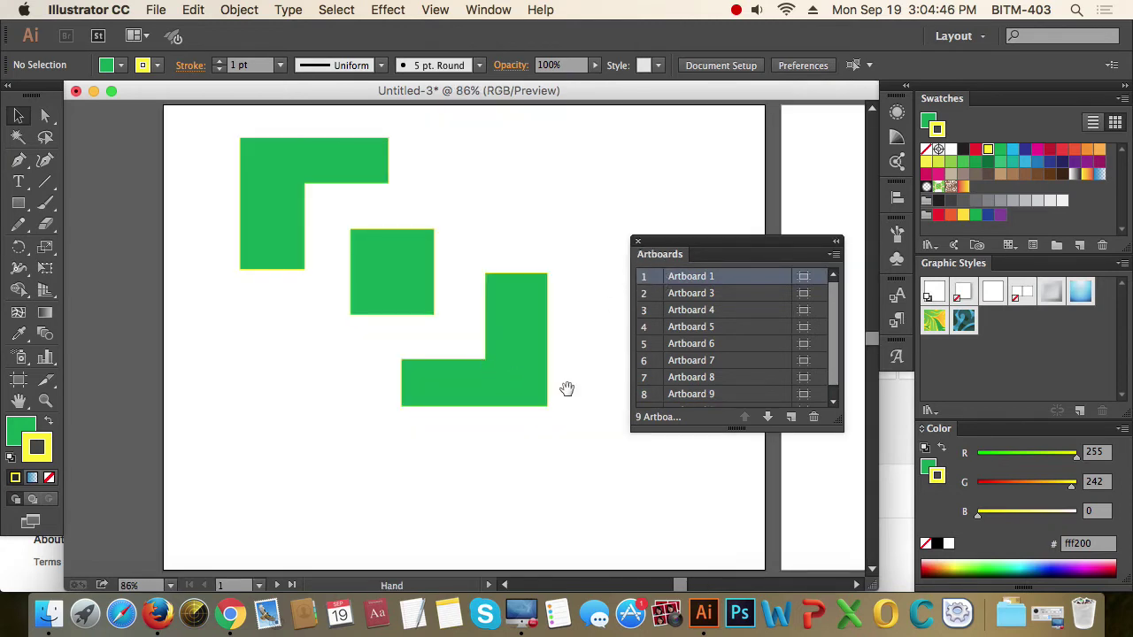
left_click_drag(567, 387, 504, 387)
scroll(701, 386, "down", 1)
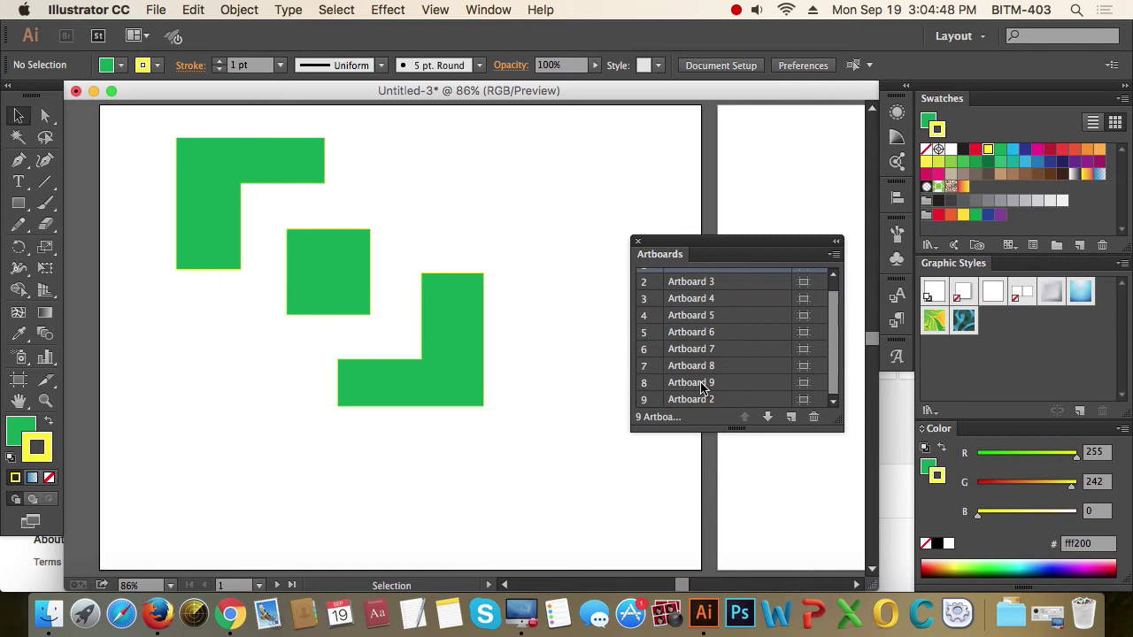
- Delete the last six artboards in the list, starting from the ninth one, Artboard 2
double_click(643, 400)
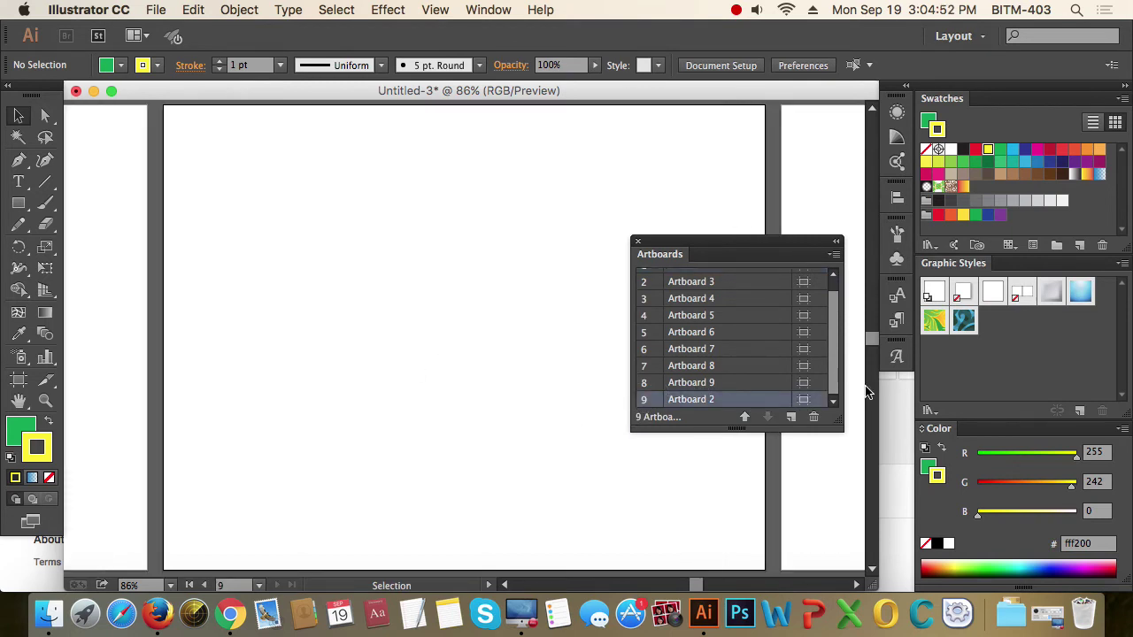
left_click(814, 418)
left_click(814, 418)
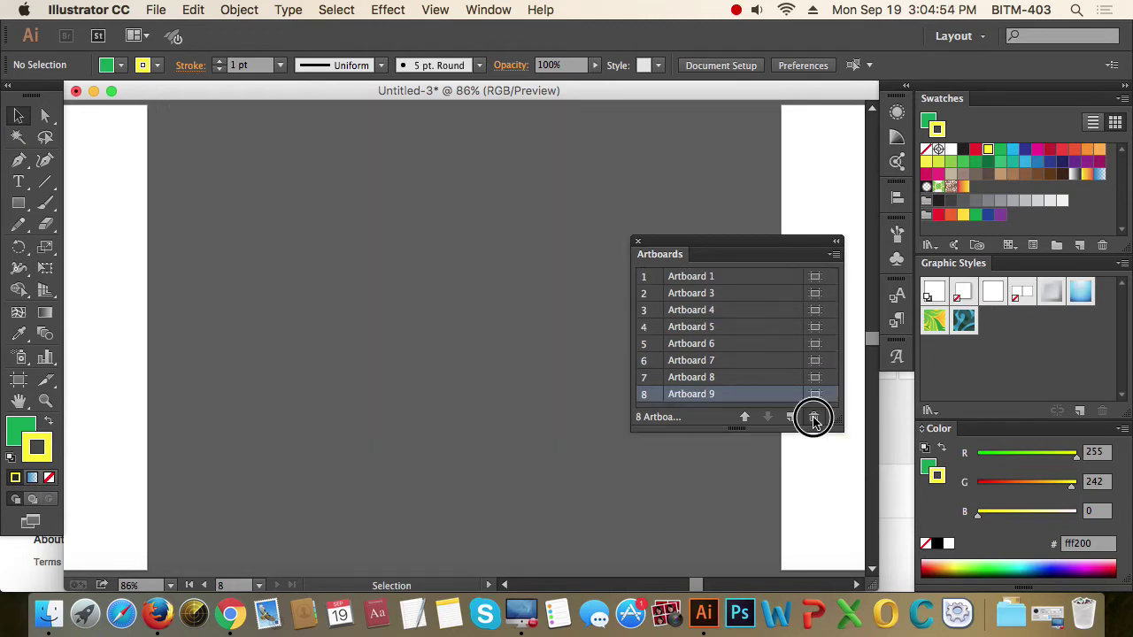
left_click(814, 418)
left_click(814, 418)
left_click(813, 418)
left_click(814, 418)
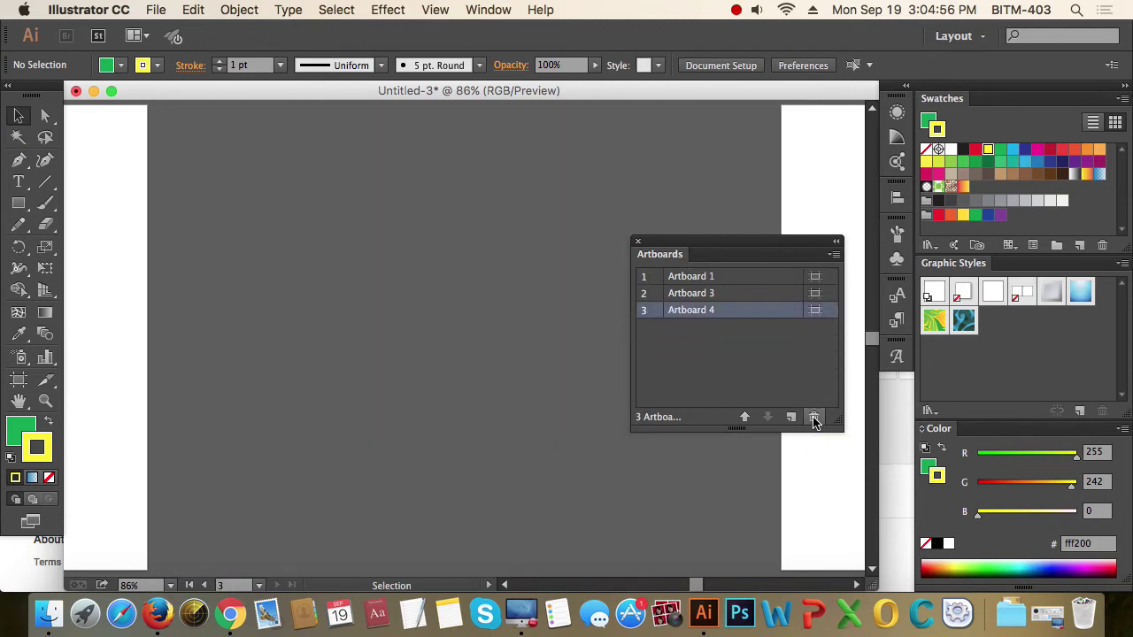
- Draw a new artboard about 272 x 208 mm in the gap between Artboard 1 and Artboard 3 with the Artboard tool
left_click(410, 328, "alt")
left_click(404, 331, "alt")
left_click(500, 363, "alt")
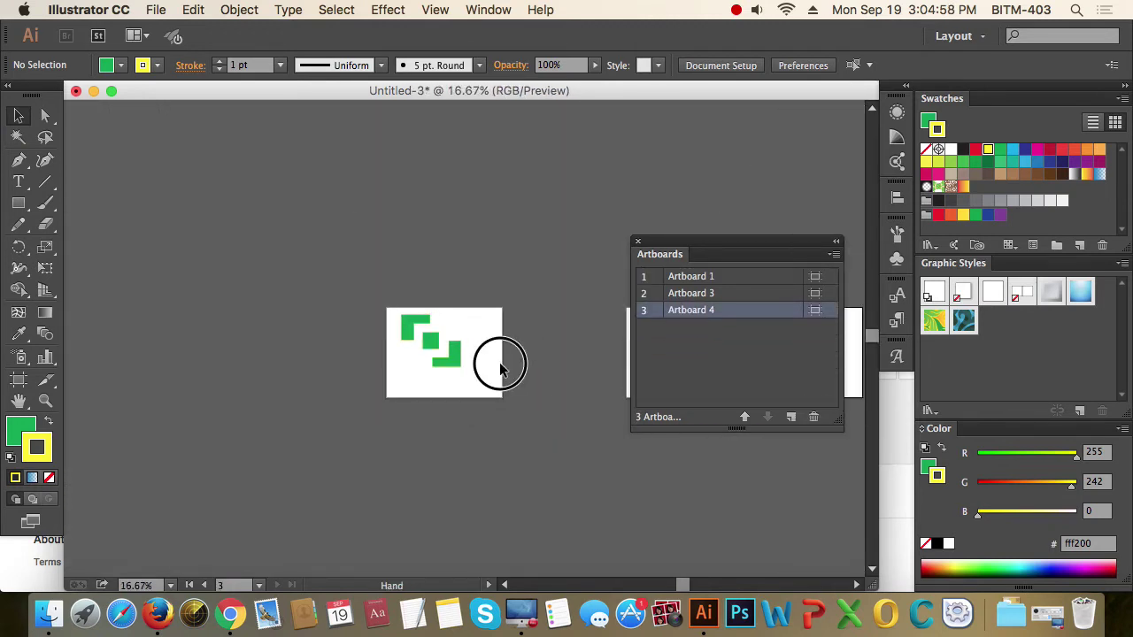
scroll(500, 363, "right", 5)
left_click(486, 359, "alt")
scroll(486, 359, "right", 2)
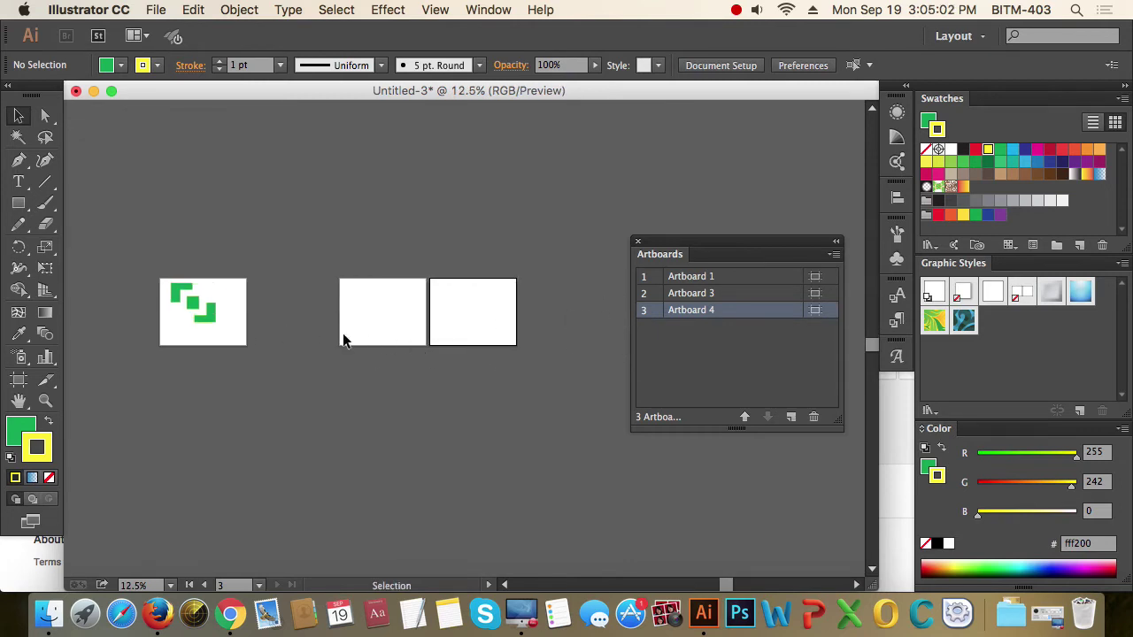
left_click_drag(152, 275, 469, 408)
left_click_drag(495, 314, 450, 324)
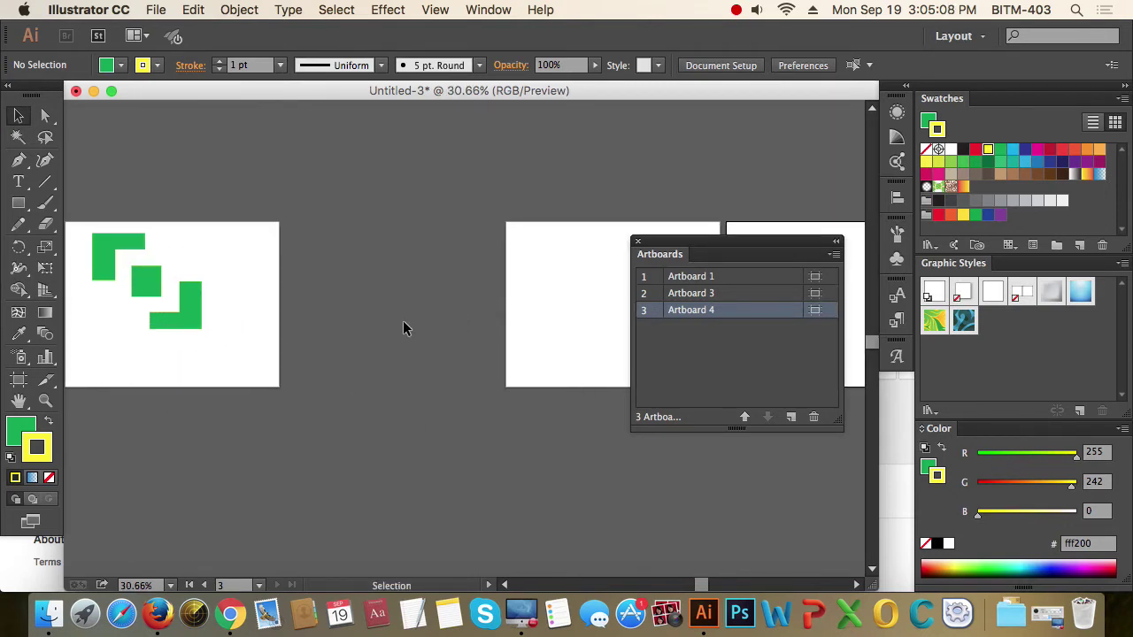
left_click(17, 382)
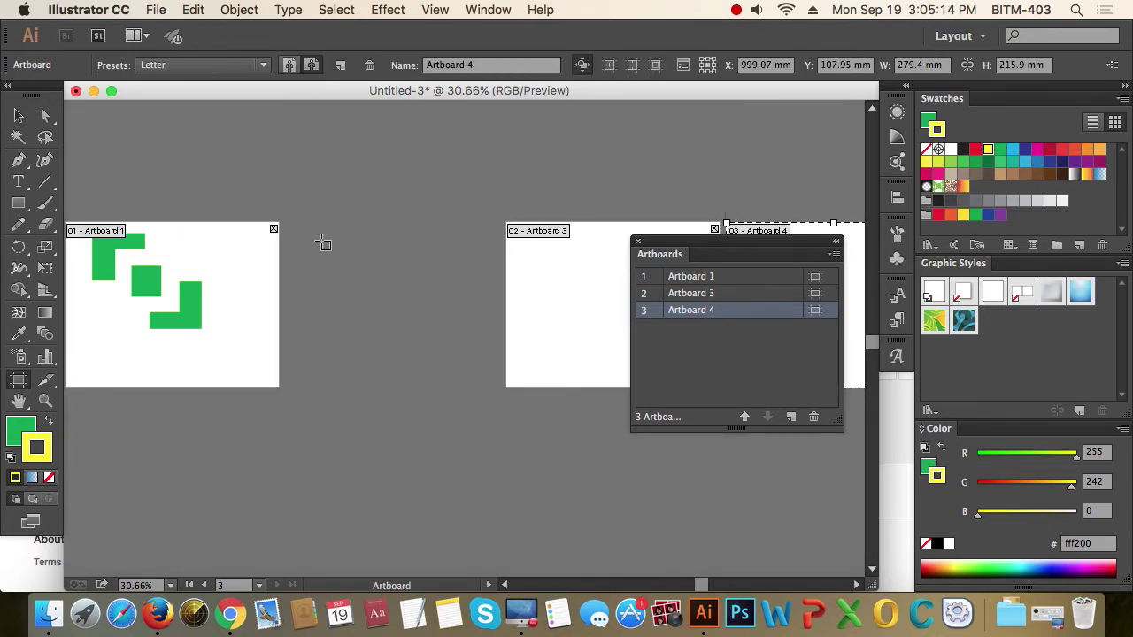
left_click_drag(288, 224, 497, 384)
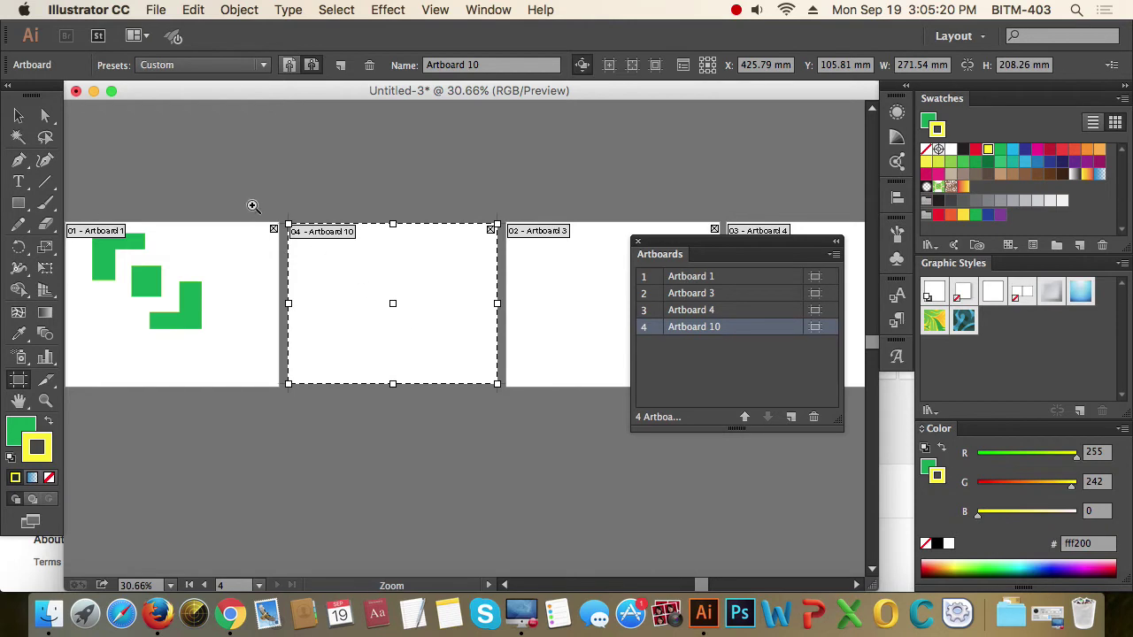
- Shrink Artboard 10 into the upper-left corner of the gap and draw an artboard about 277 x 122 mm below it
key("super+0")
left_click_drag(554, 409, 595, 441)
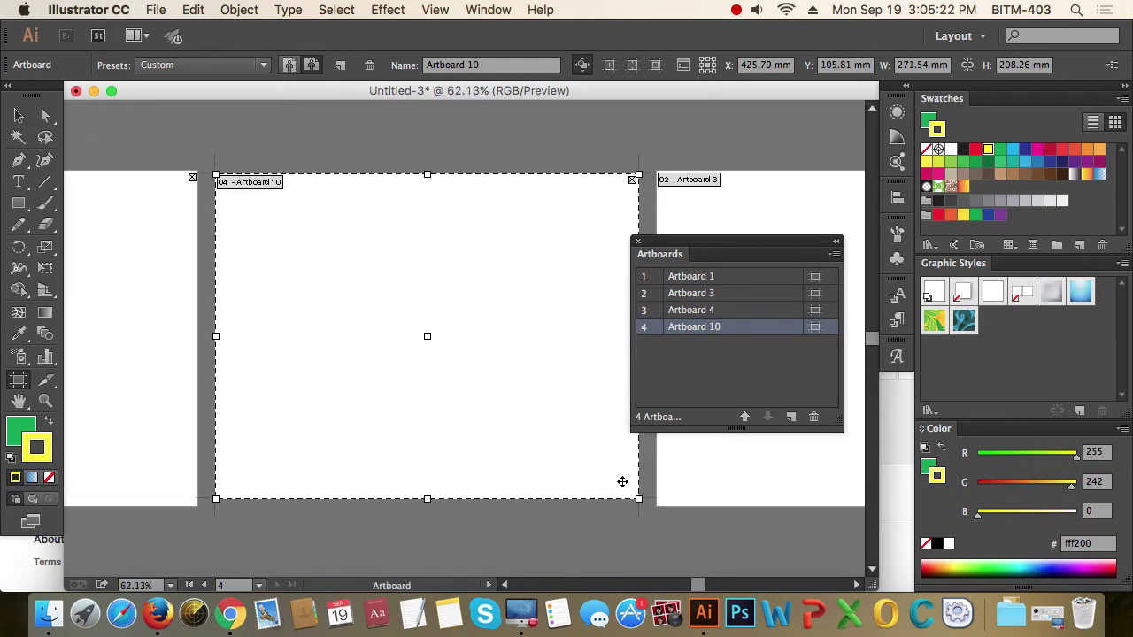
mouse_move(640, 500)
left_mouse_down()
mouse_move(326, 500)
mouse_move(271, 358)
mouse_move(273, 312)
mouse_move(653, 510)
left_mouse_up()
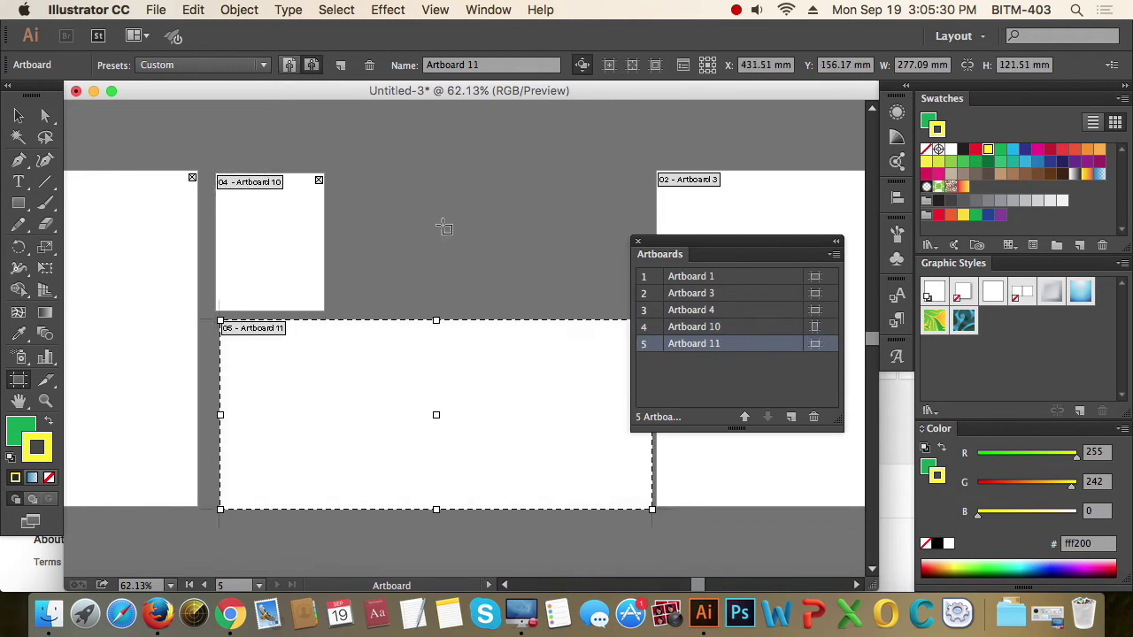
- Draw an artboard about 188 x 83 mm beside Artboard 10, narrow it to about 165 mm and leave artboard editing
left_click_drag(346, 174, 638, 302)
left_click_drag(714, 246, 743, 345)
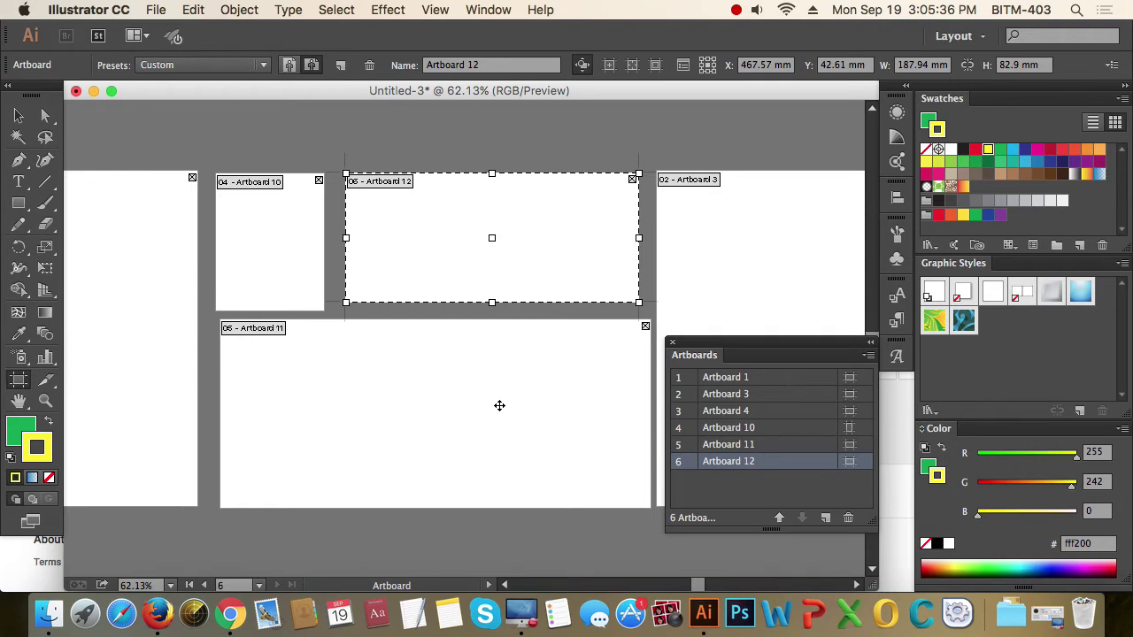
left_click_drag(639, 302, 603, 302)
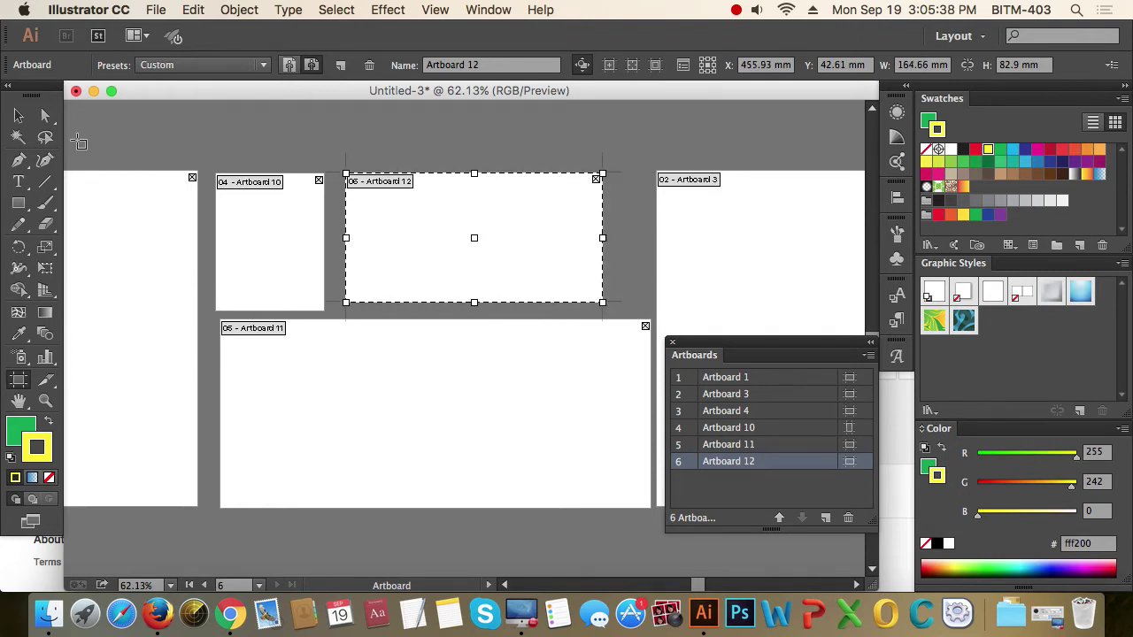
left_click(18, 115)
- Examine the gap between the three new artboards up close and activate Artboard 11, Artboard 10 and Artboard 1 in turn
left_click_drag(322, 162, 643, 371)
left_click_drag(198, 455, 382, 445)
left_click_drag(239, 343, 448, 450)
left_click_drag(233, 207, 560, 460)
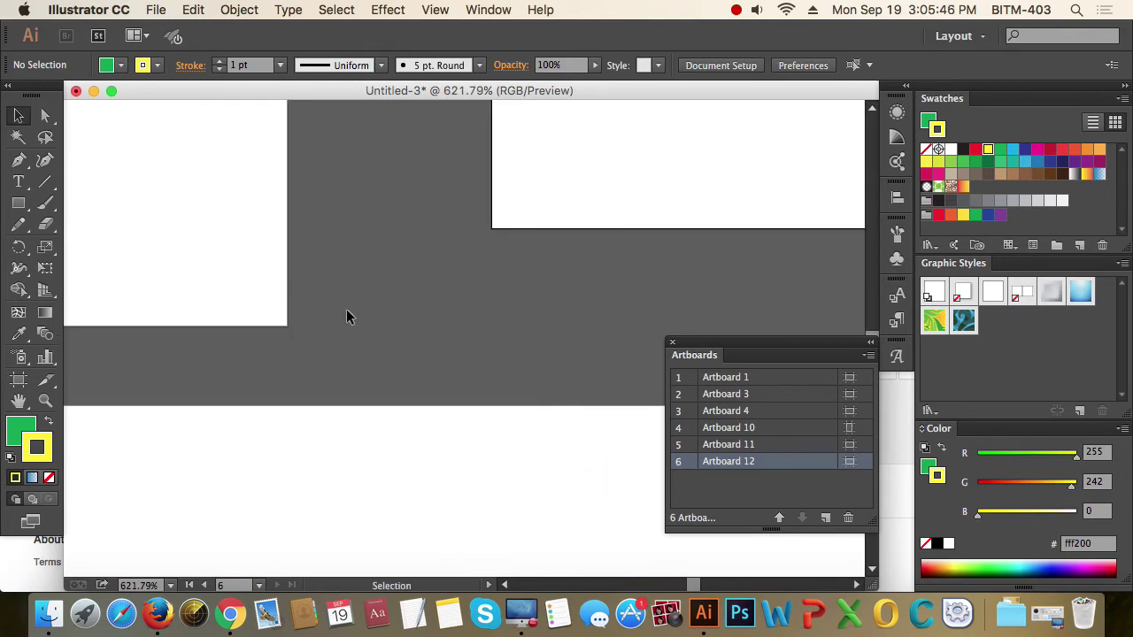
left_click(734, 446)
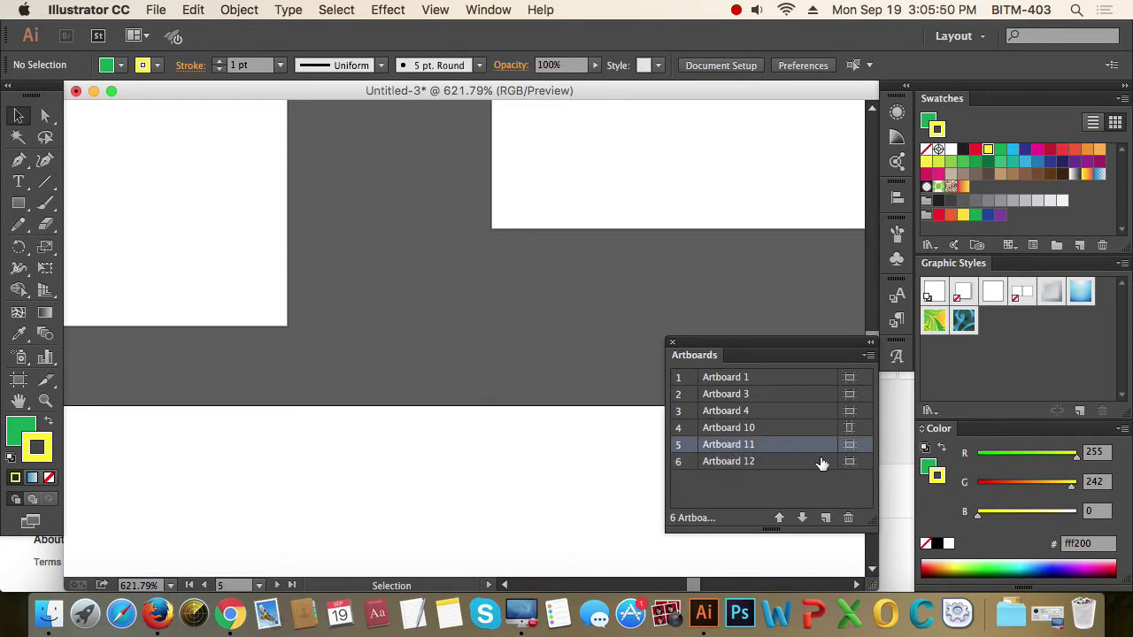
left_click(749, 429)
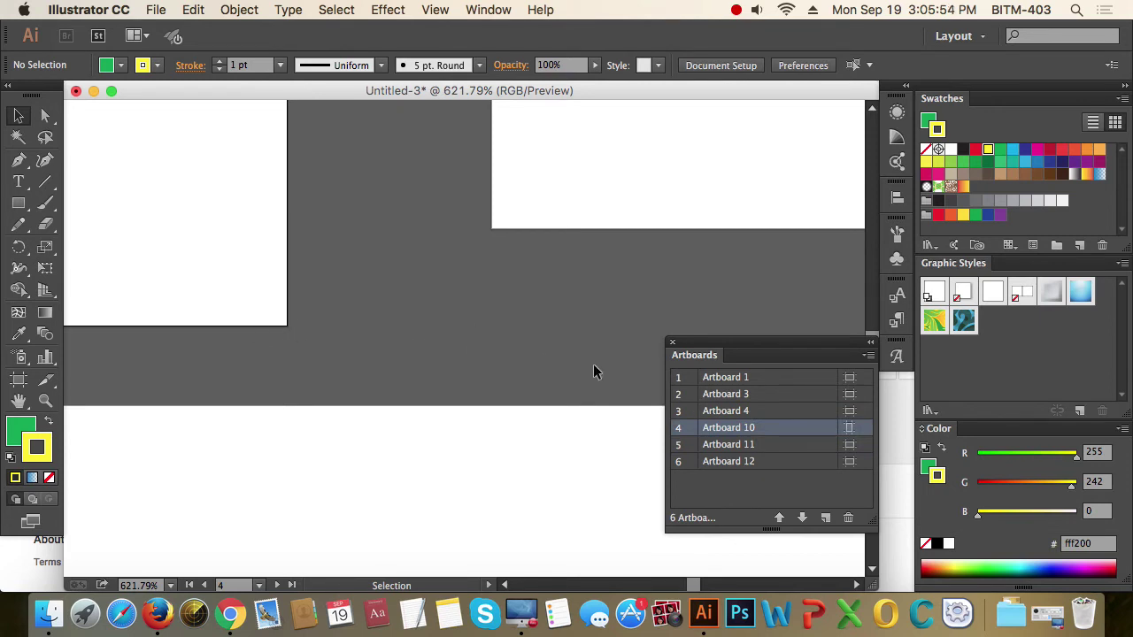
left_click(728, 377)
- Examine the row of artboards as a whole, from the one holding the green artwork across to the artboards beyond the gap
key("super+alt+space")
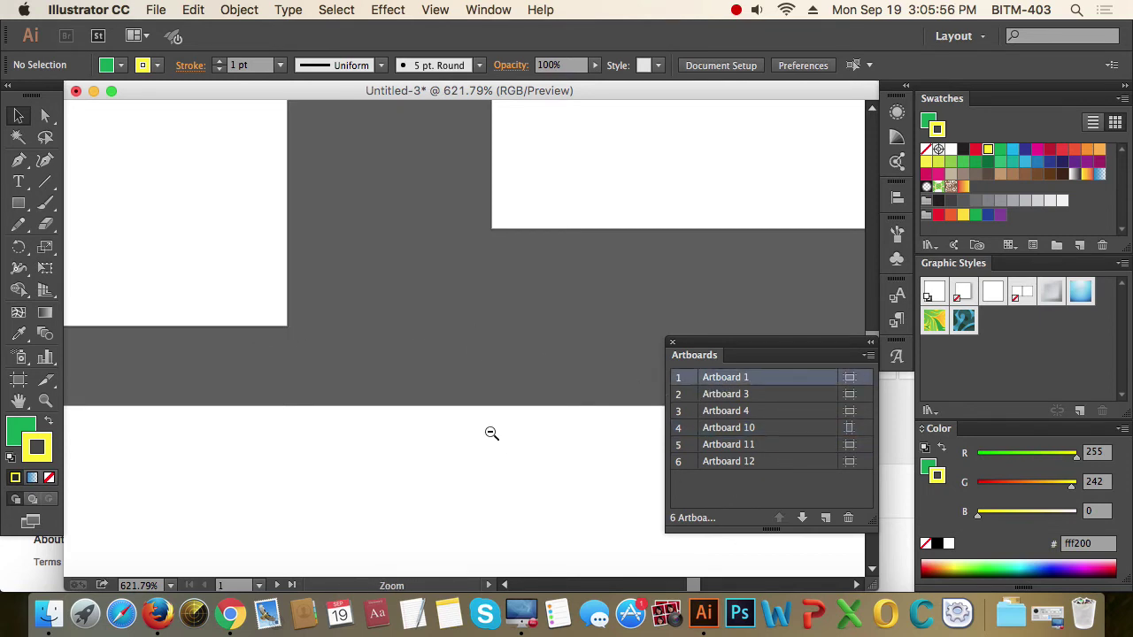
left_click(407, 379)
left_click(407, 379)
left_click(407, 379)
left_click(407, 379)
left_click(408, 379)
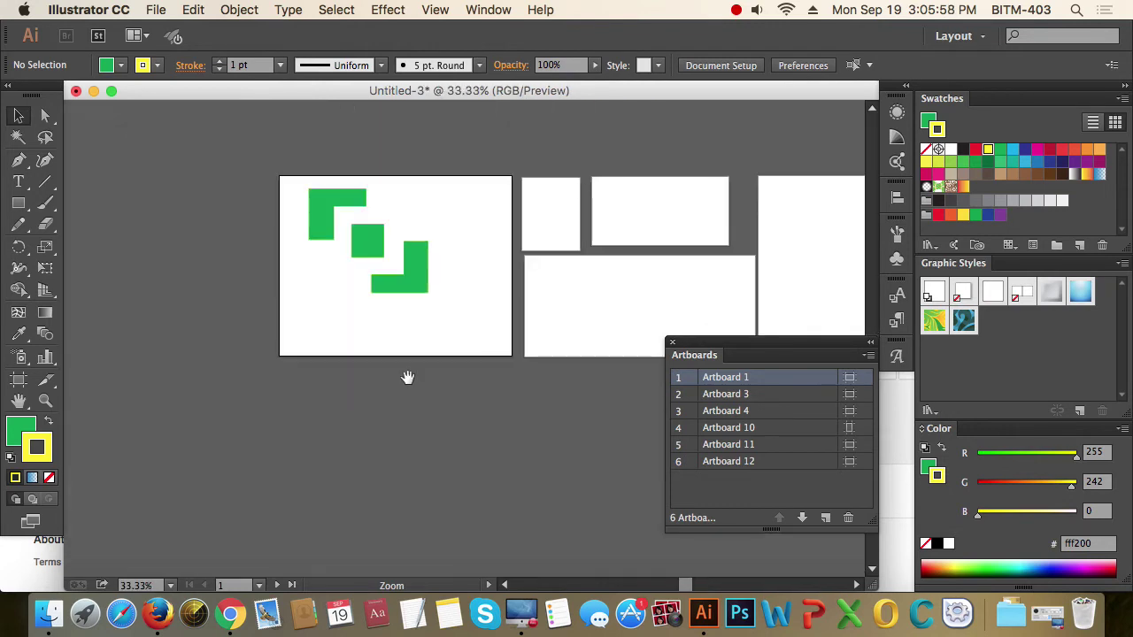
scroll(407, 380, "right", 10)
scroll(408, 381, "up", 2)
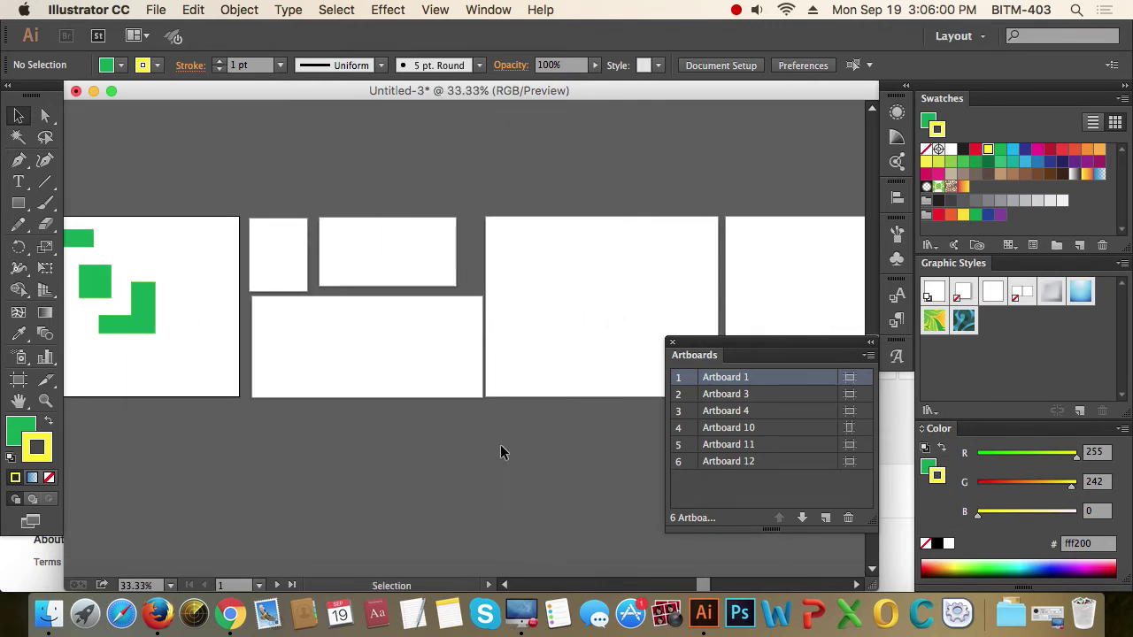
left_click_drag(354, 342, 422, 351)
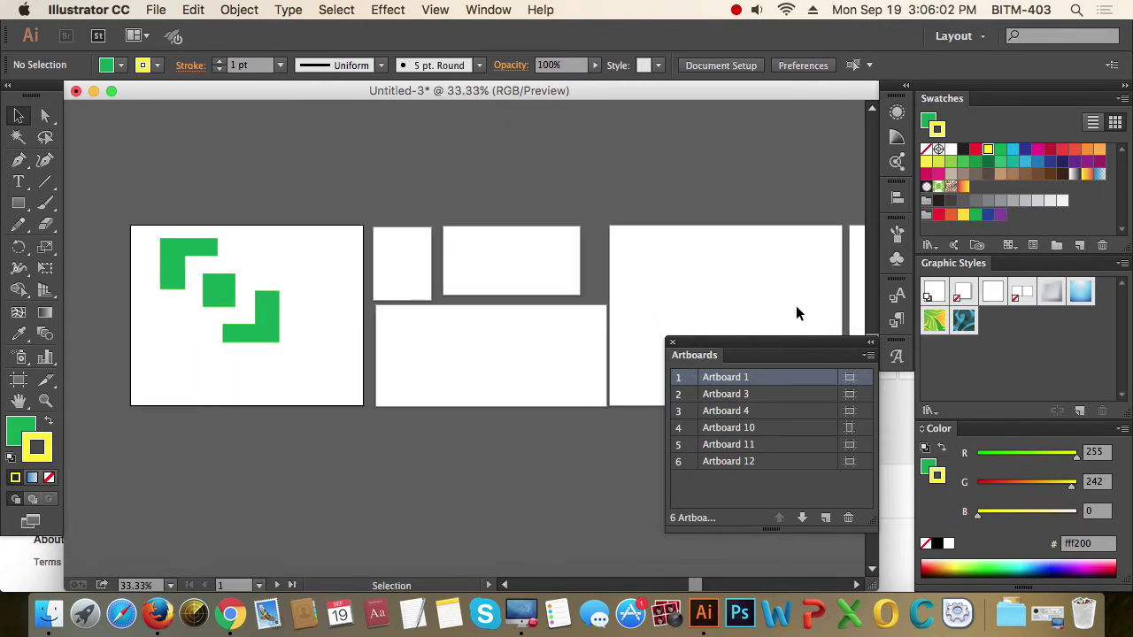
- Review the layout, columns and spacing options for rearranging the artboards and dismiss them without applying
left_click(869, 355)
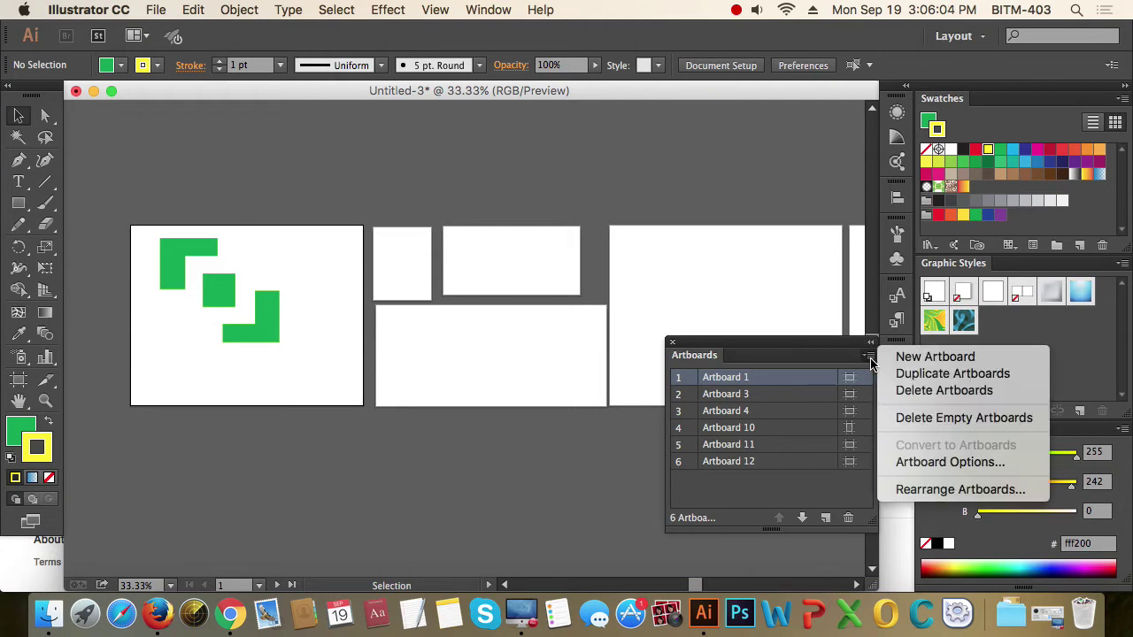
left_click(974, 491)
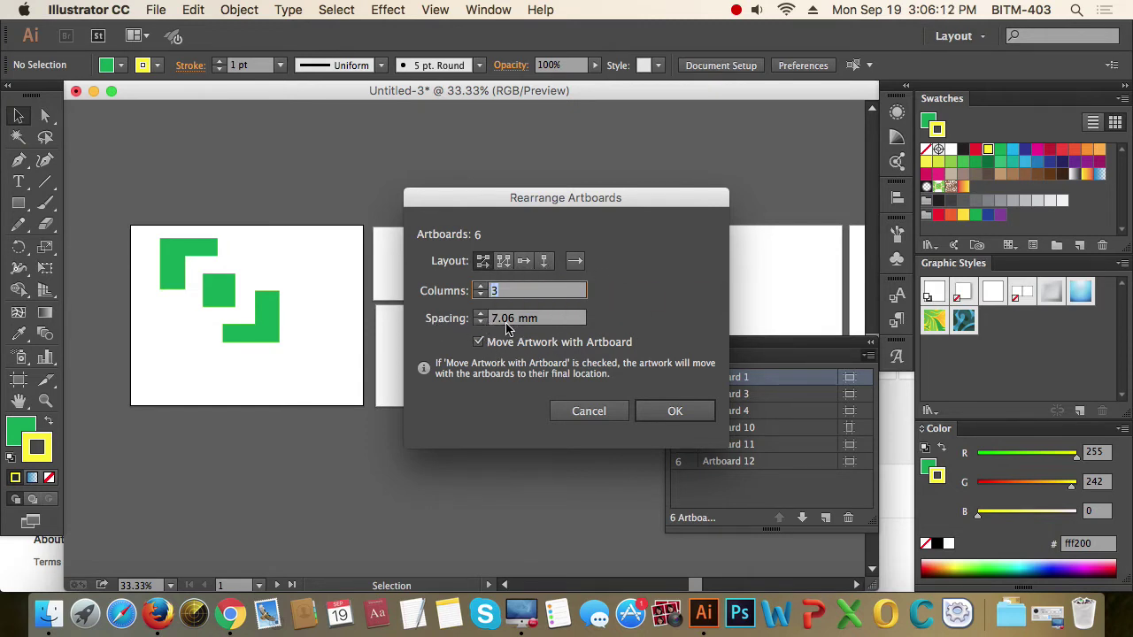
left_click(585, 412)
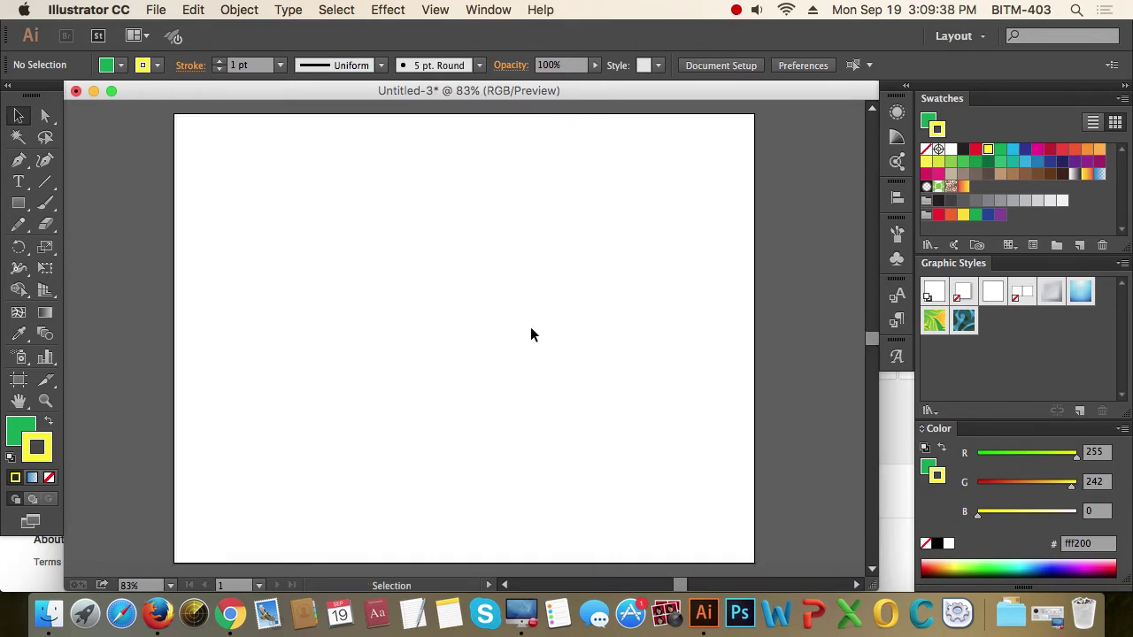
- Draw a closed, slightly skewed four-sided shape with the Pen tool on the blank artboard, starting at about X 82 mm, Y 60 mm
left_click(19, 160)
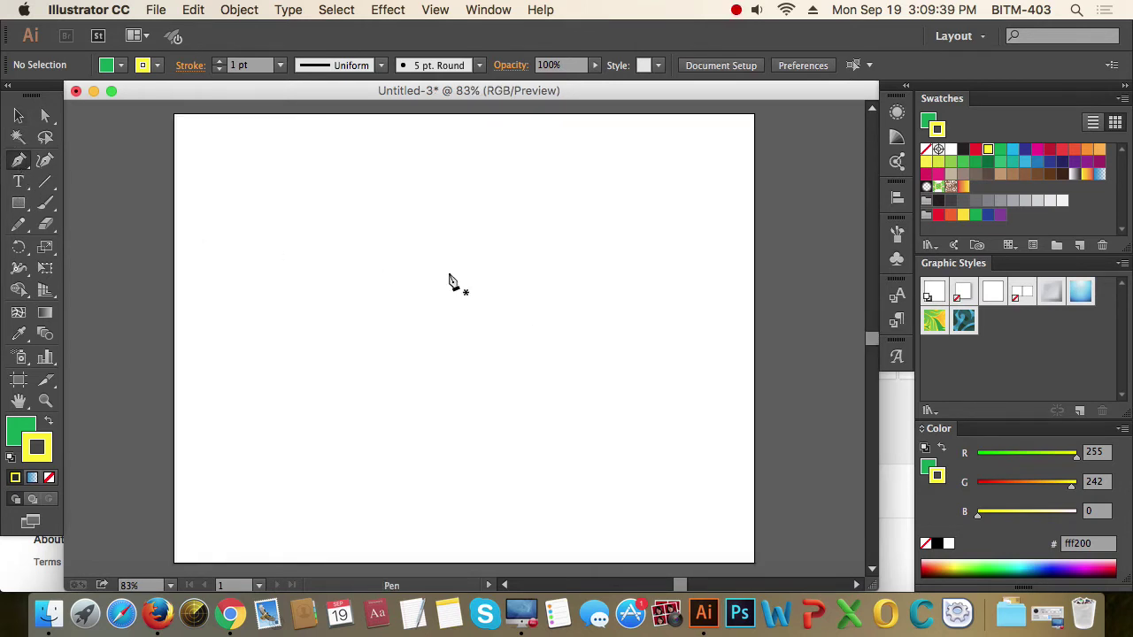
left_click(343, 238)
left_click(498, 243)
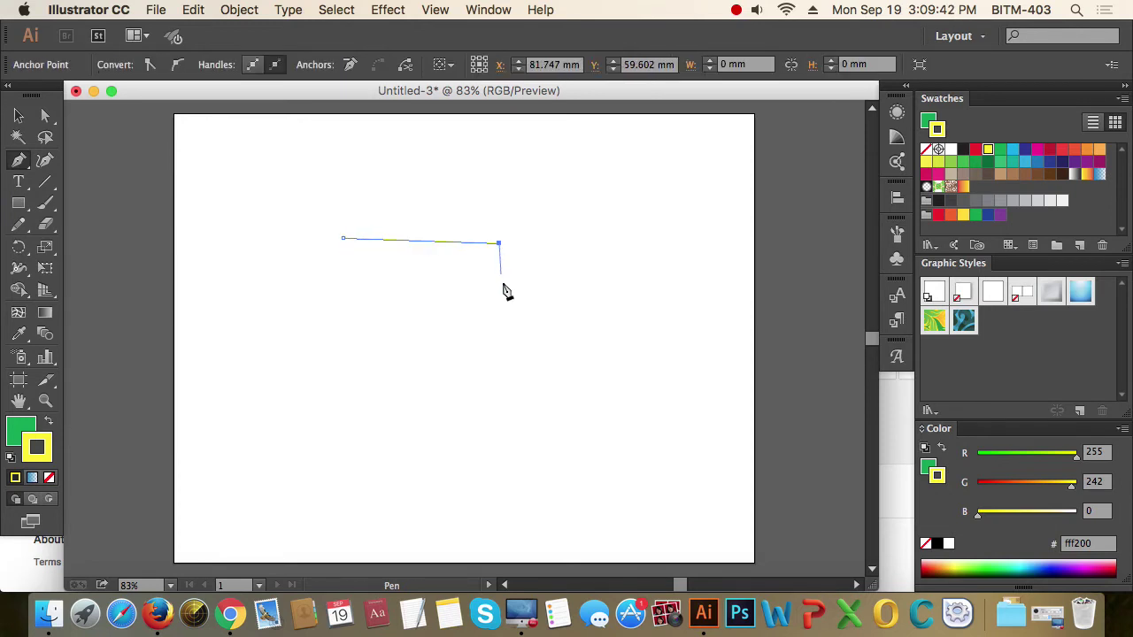
left_click(495, 377)
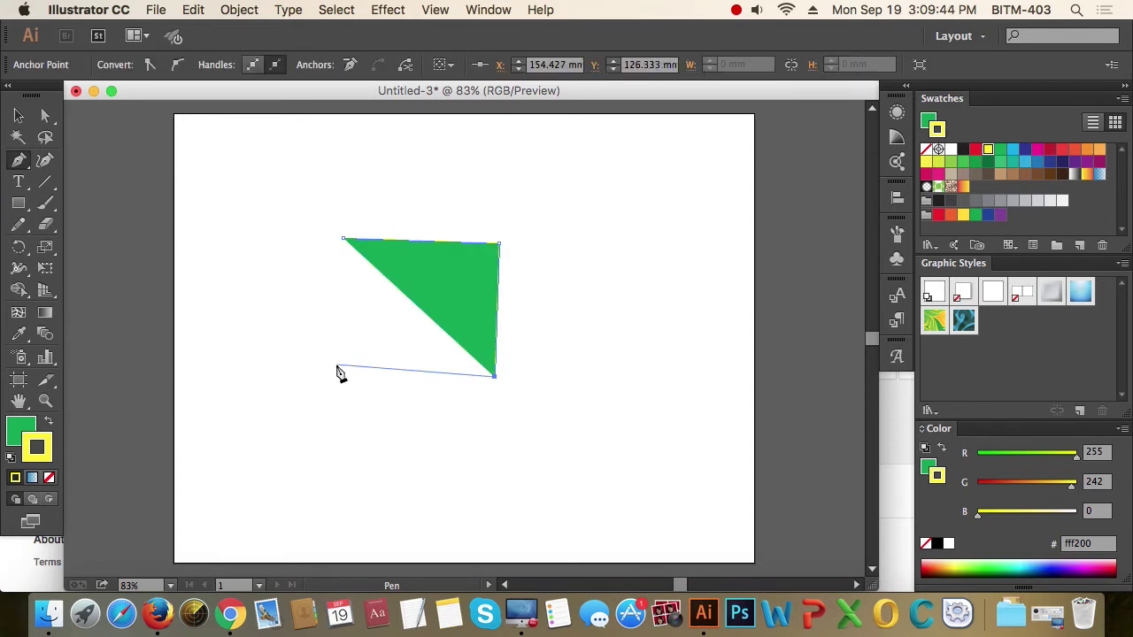
left_click(336, 364)
left_click(342, 238)
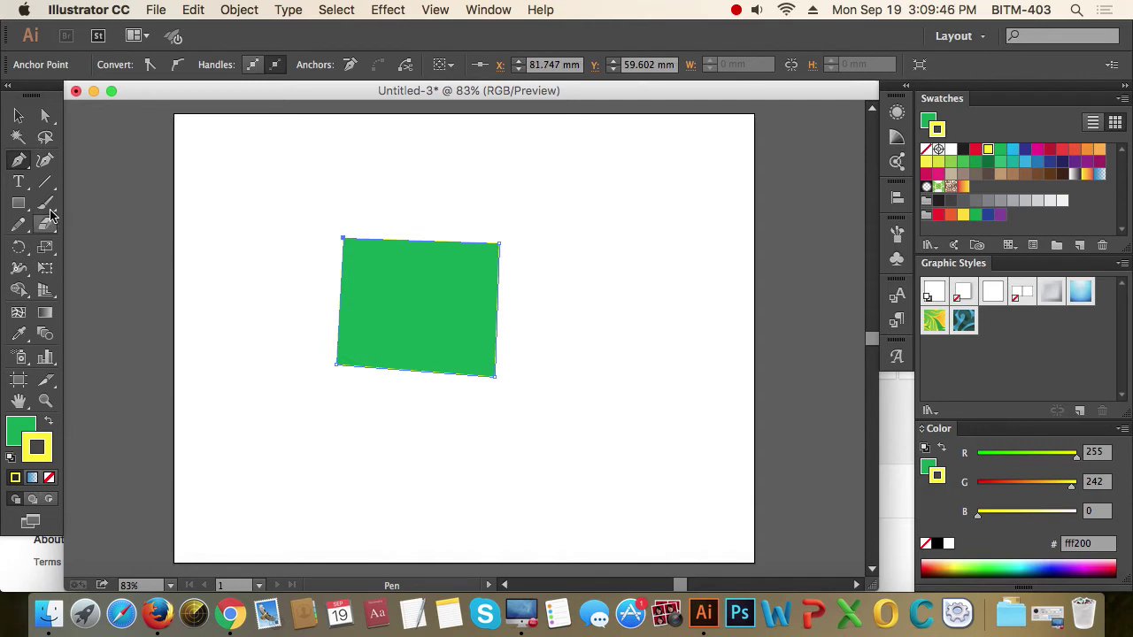
- Give the four-sided shape no fill and a black stroke
left_click(22, 118)
left_click(24, 427)
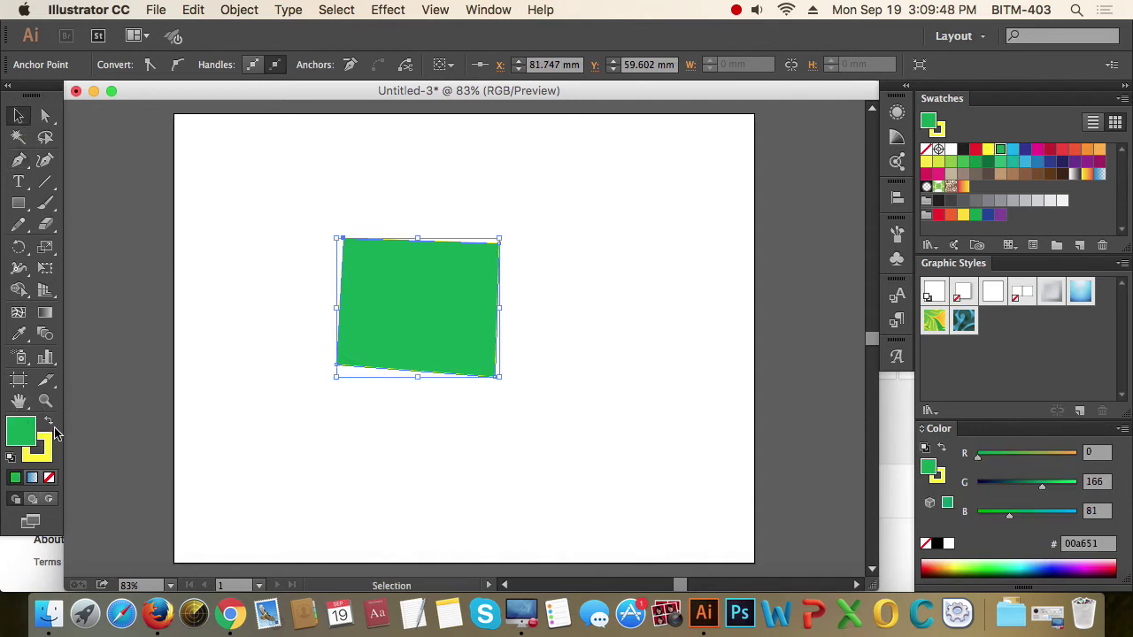
left_click(49, 479)
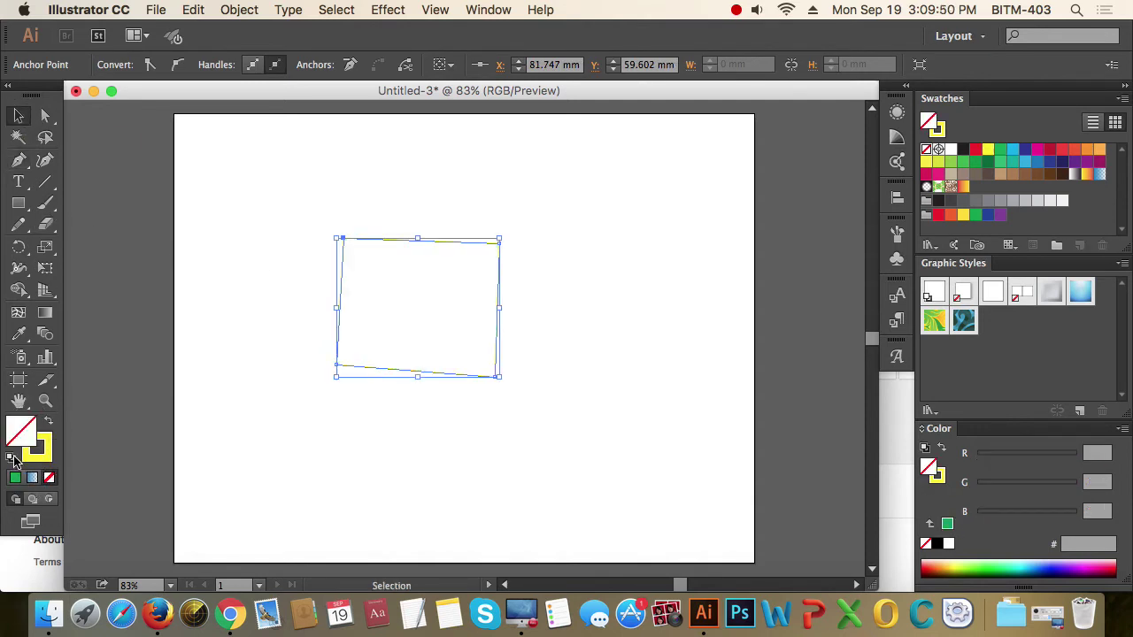
left_click(49, 479)
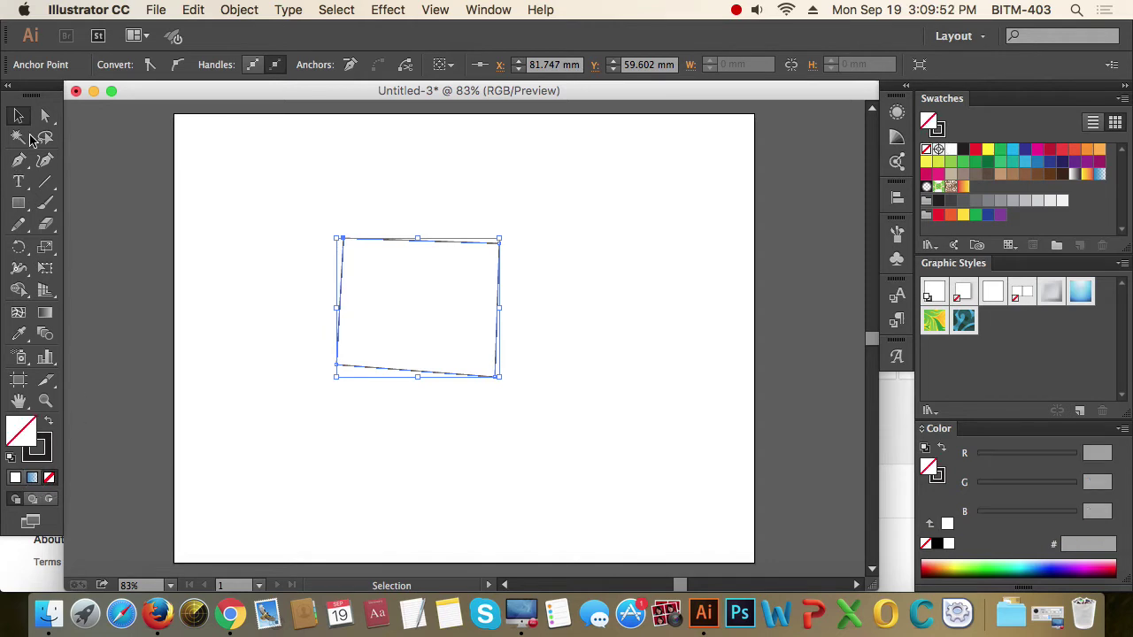
- Select the anchor-point pairs on the shape's right, top, left and bottom sides in turn with the Direct Selection tool, ending with the upper-left point alone
left_click(44, 118)
left_click(258, 185)
left_click_drag(286, 203, 614, 440)
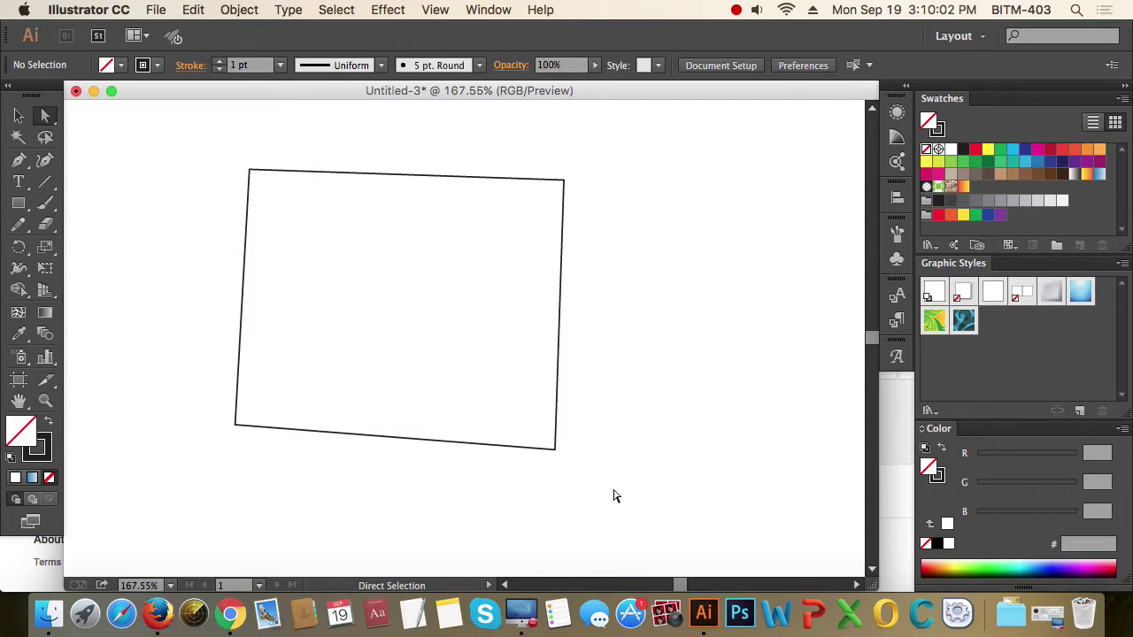
left_click_drag(611, 493, 529, 152)
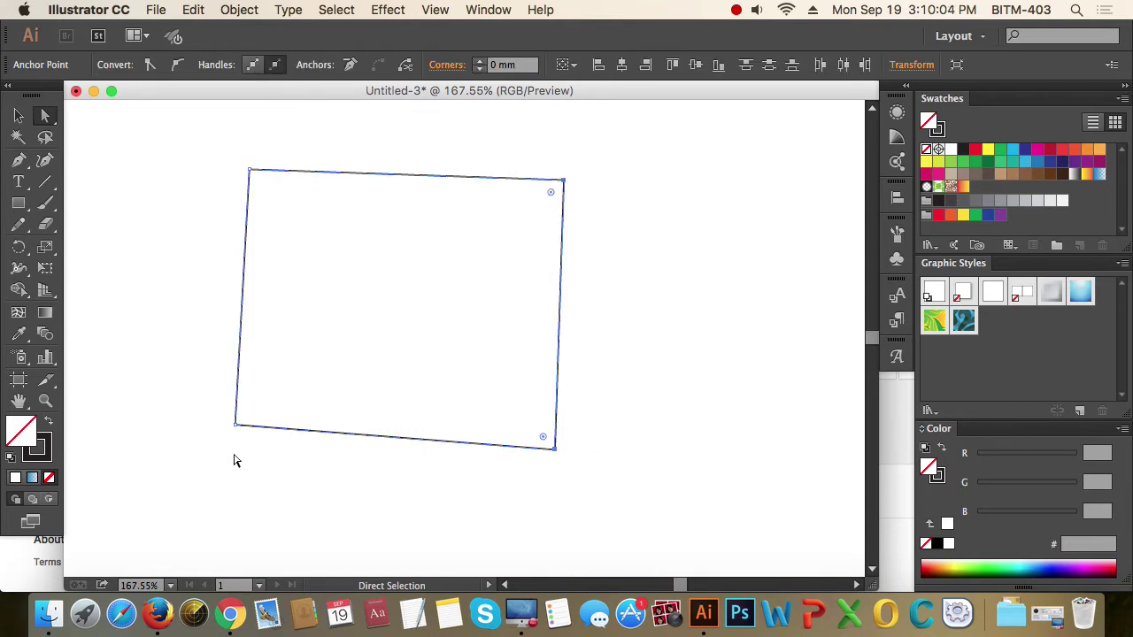
left_click_drag(223, 150, 651, 189)
left_click_drag(209, 139, 252, 458)
left_click_drag(182, 390, 646, 516)
left_click_drag(218, 148, 596, 218)
left_click_drag(239, 152, 264, 185)
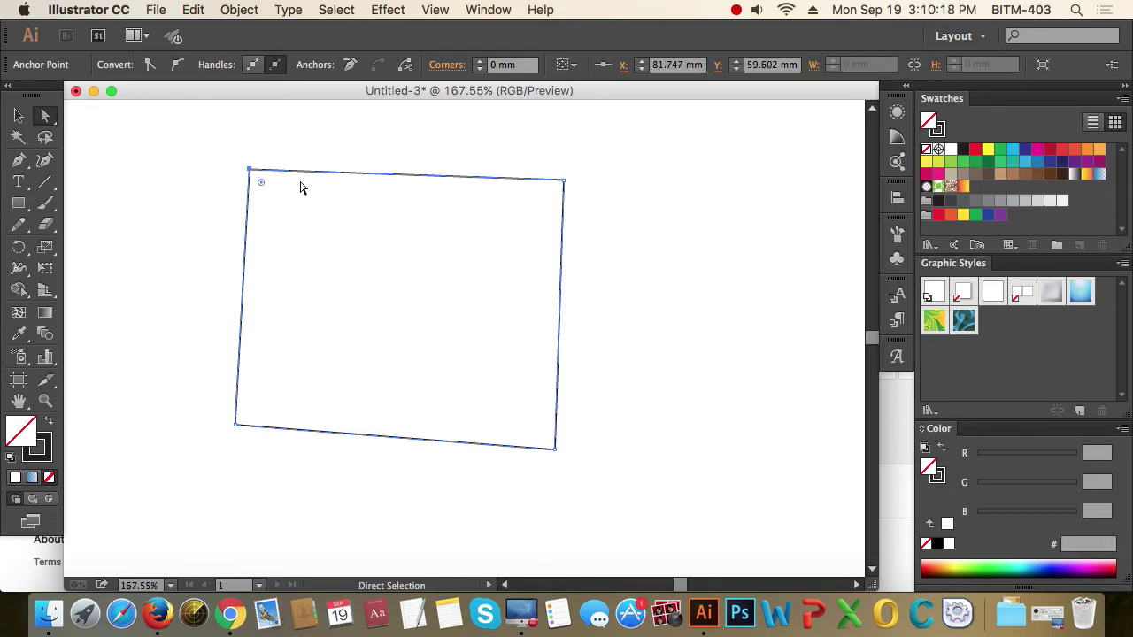
- Combine the shape's upper-left anchor point with the upper-right one, and replace the upper-right one with the lower-right point in the selection
left_click_drag(598, 165, 549, 195)
left_click_drag(227, 157, 278, 185)
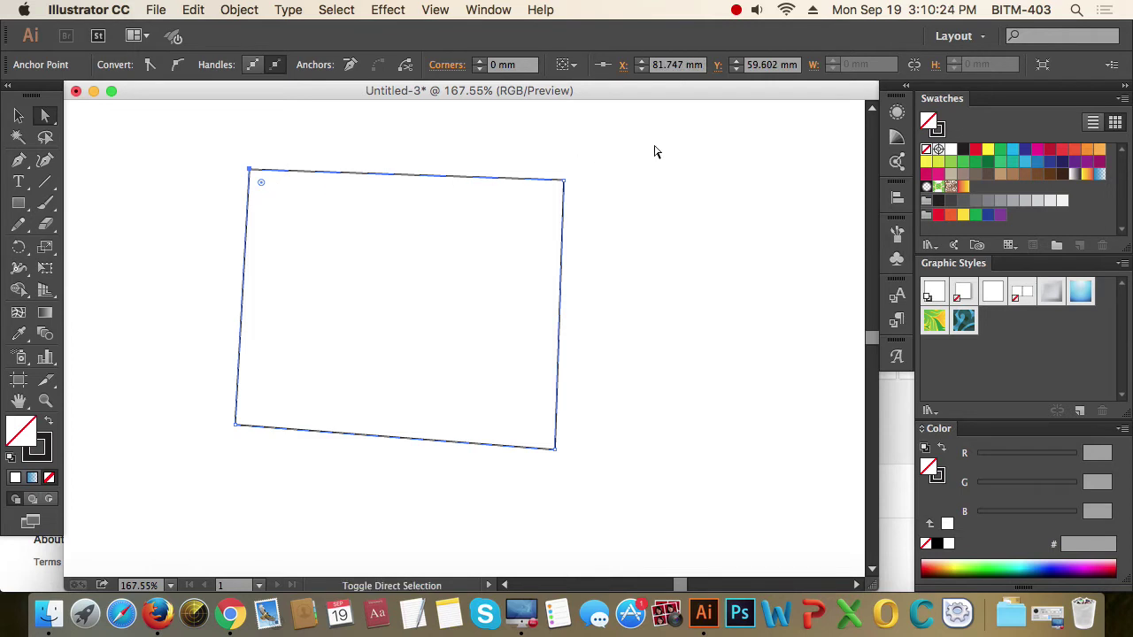
left_click_drag(600, 157, 532, 209)
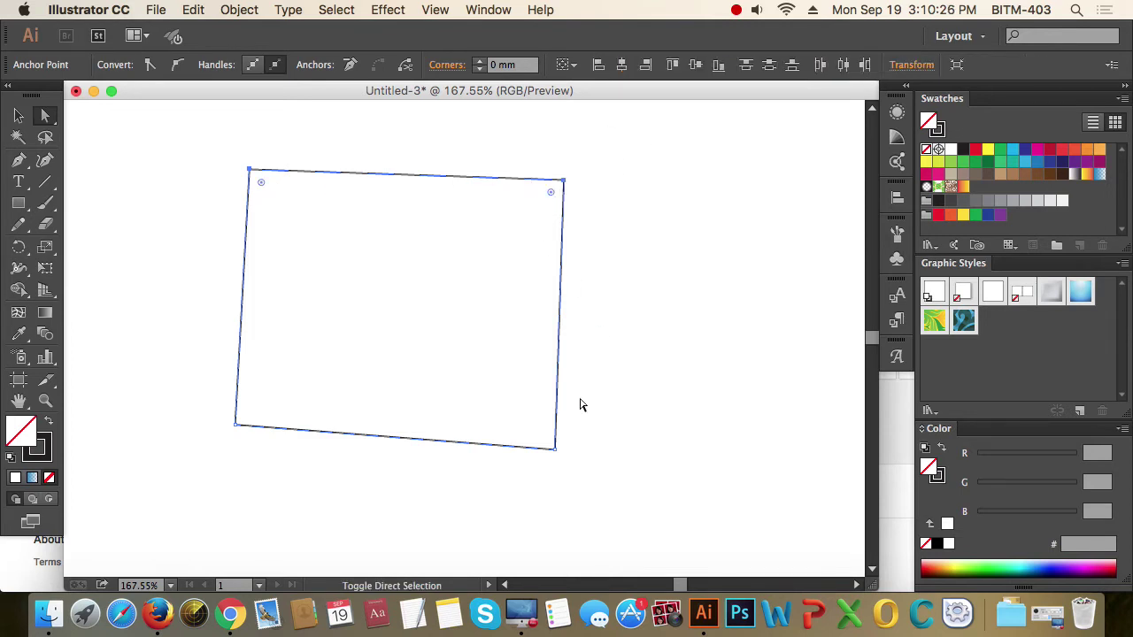
key("super+z")
left_click(555, 453, "shift")
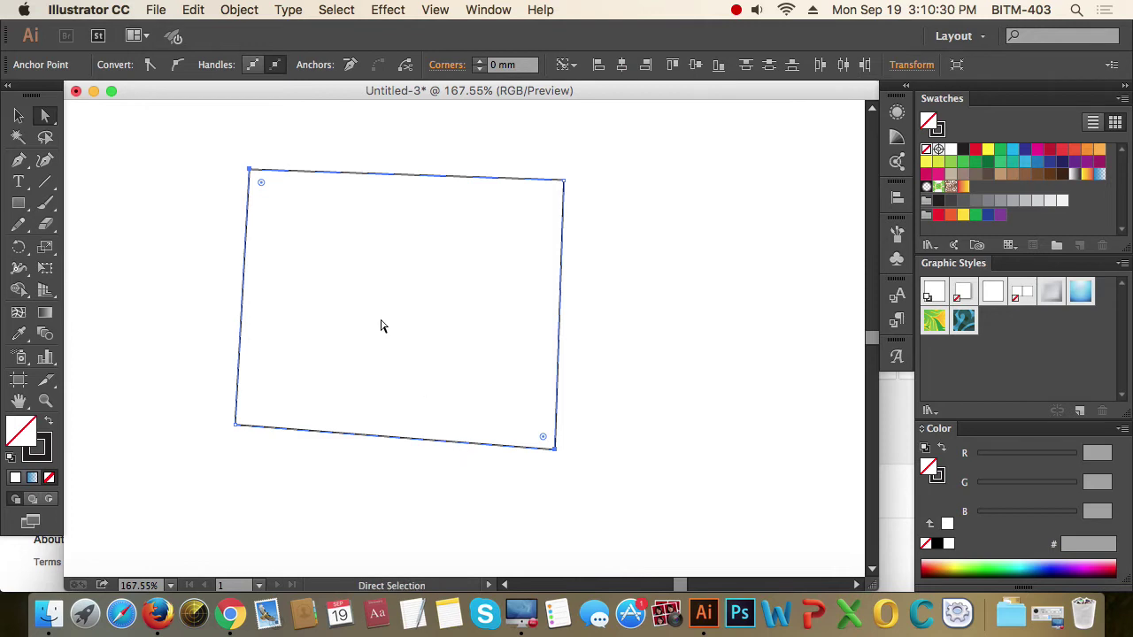
- Level the shape's top edge by averaging its two upper anchor points along the Horizontal axis
left_click_drag(203, 139, 618, 203)
left_click(237, 11)
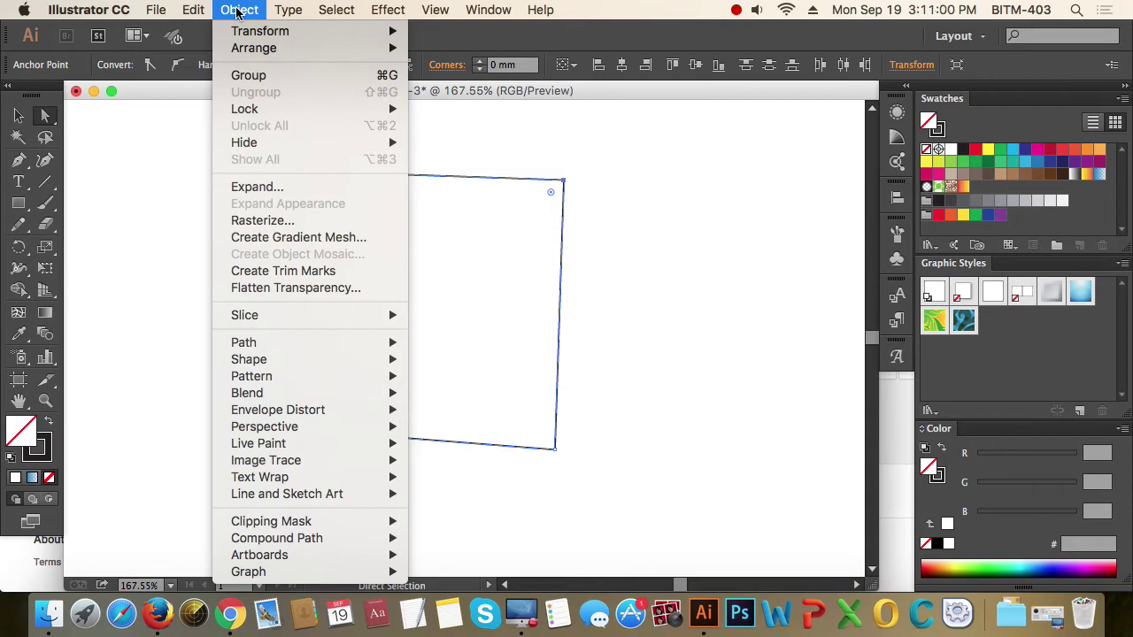
mouse_move(297, 341)
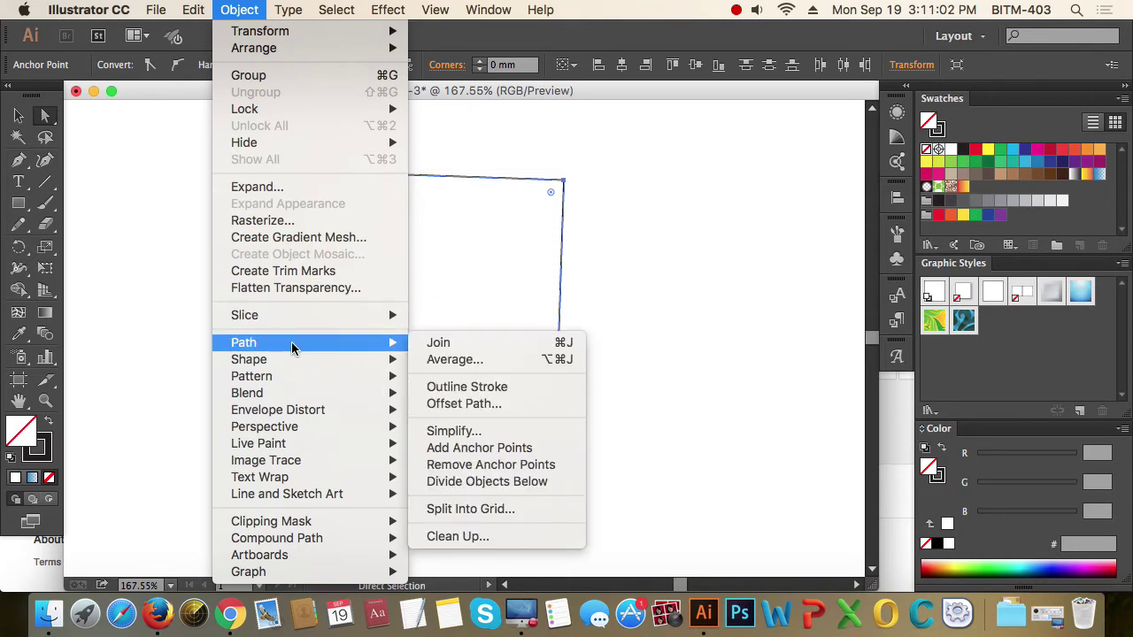
left_click(472, 368)
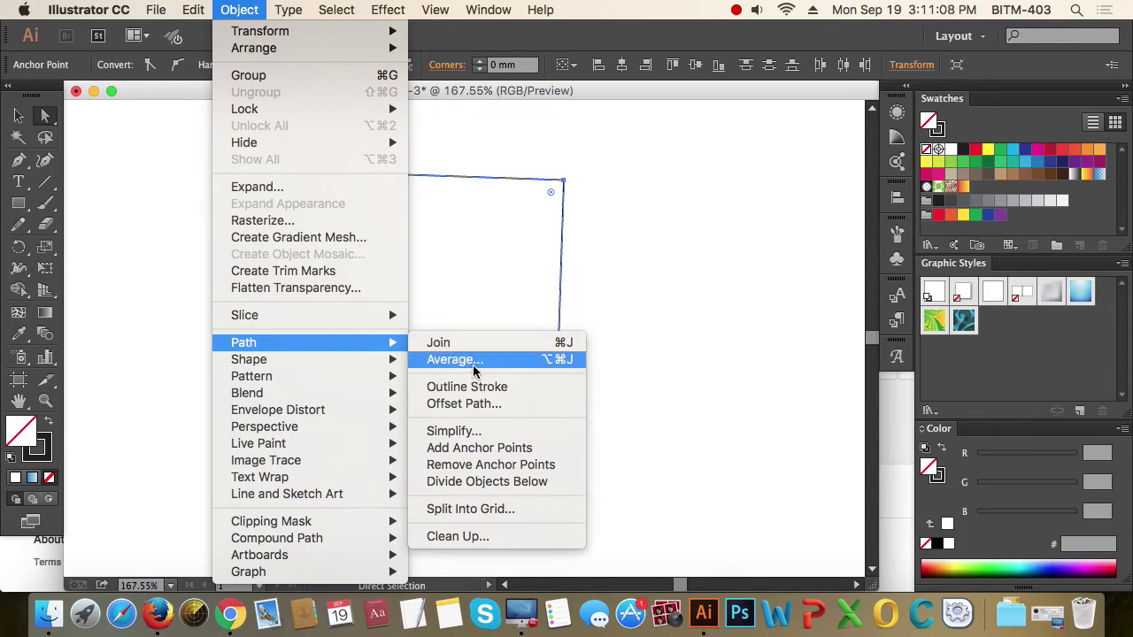
left_click_drag(741, 286, 741, 206)
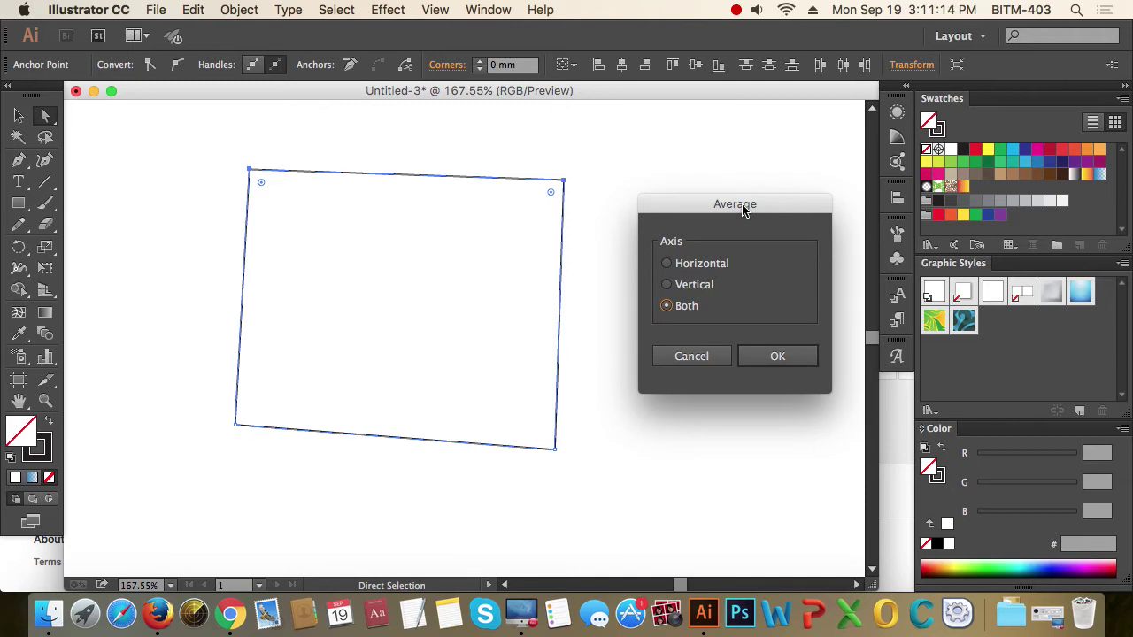
left_click(708, 264)
left_click(777, 357)
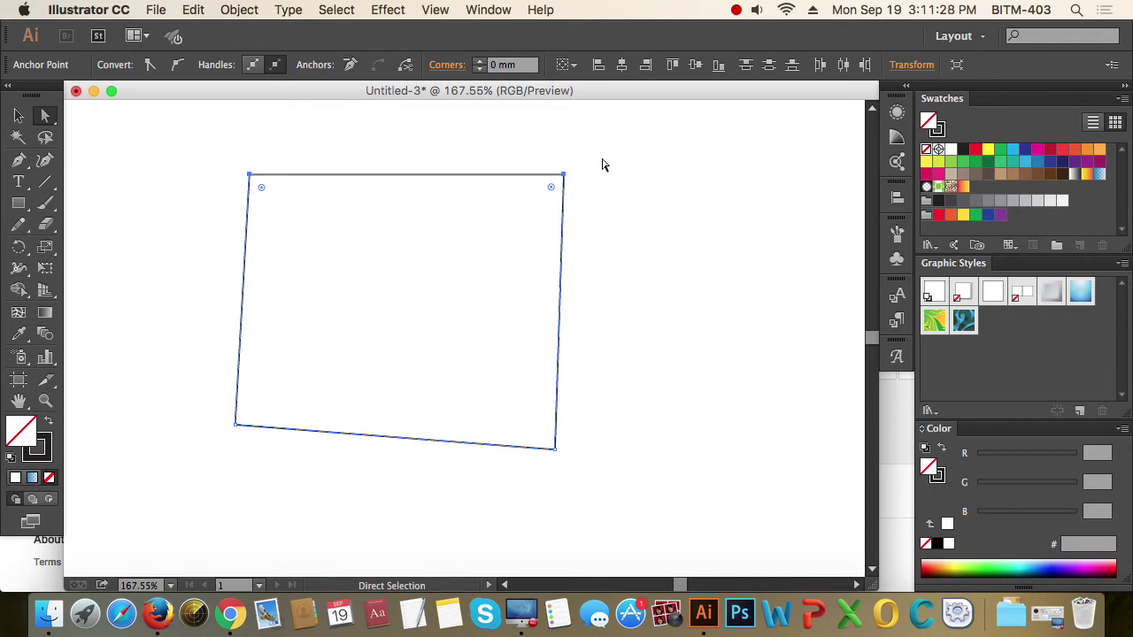
- Straighten the shape's right edge by averaging its two right anchor points along the Vertical axis
left_click_drag(602, 141, 539, 471)
left_click(228, 16)
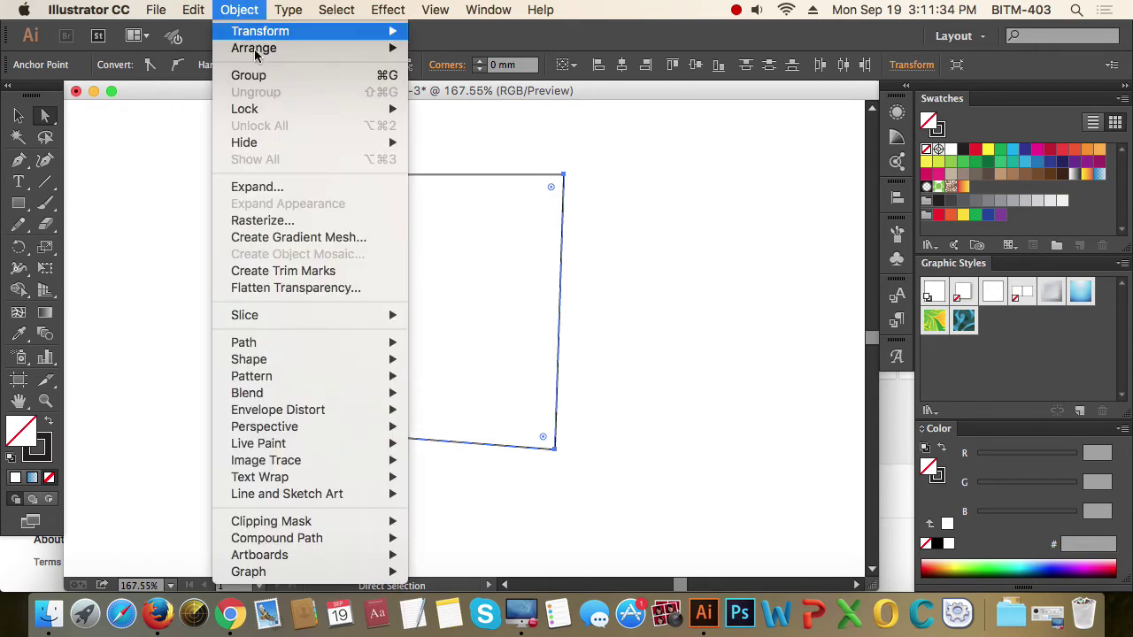
mouse_move(306, 347)
left_click(498, 359)
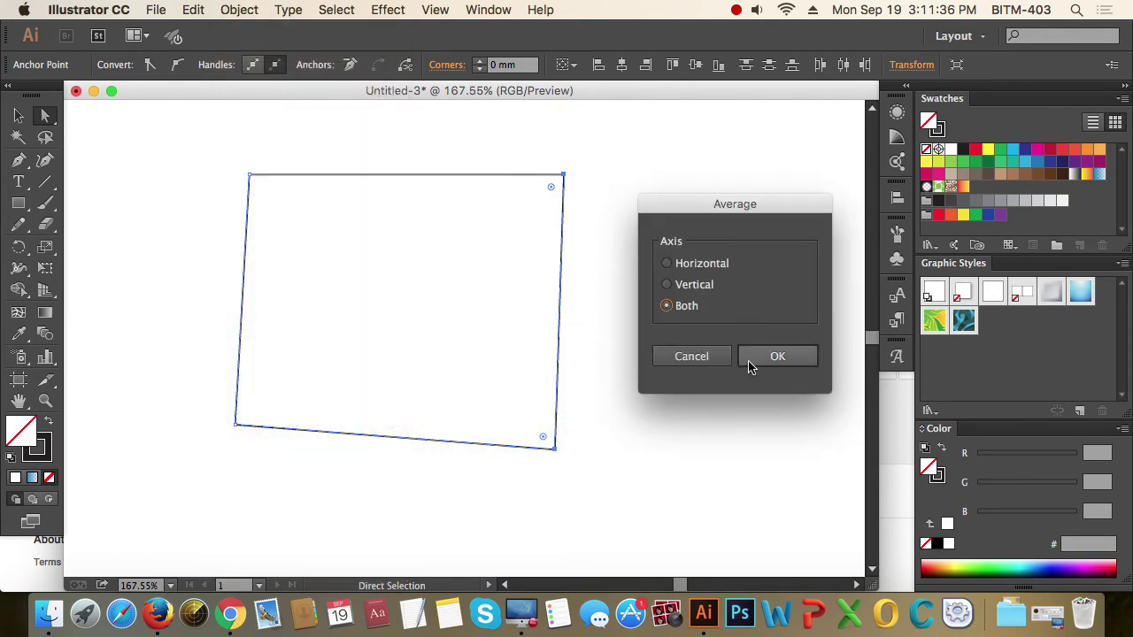
left_click(666, 284)
left_click(790, 367)
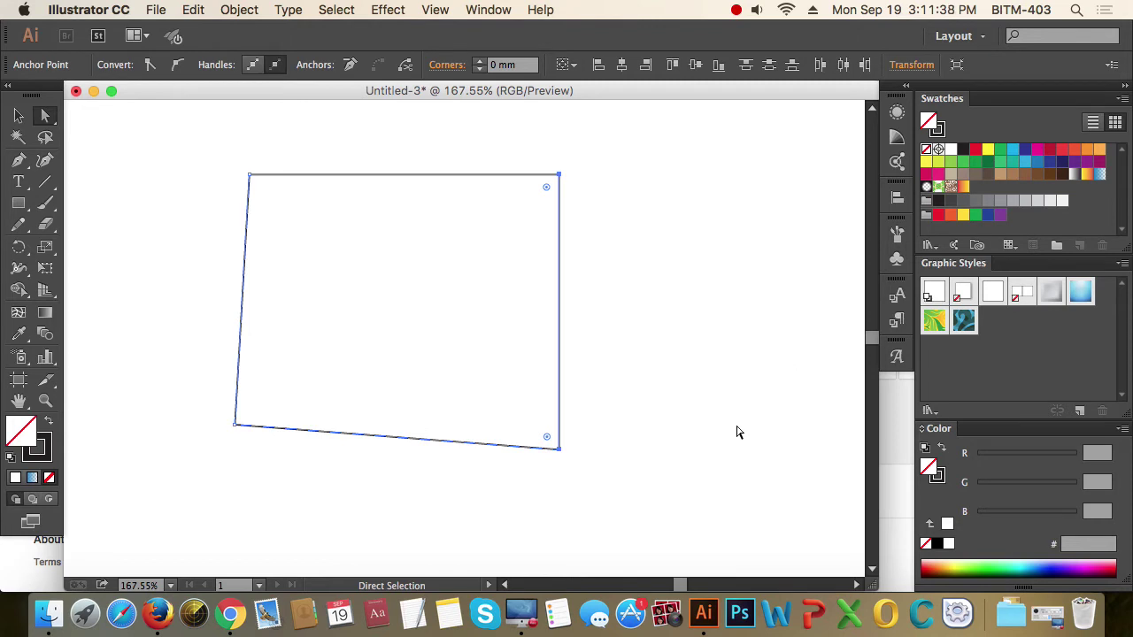
- Level the shape's bottom edge by averaging its two lower anchor points along the Horizontal axis
left_click_drag(623, 497, 205, 418)
left_click(239, 10)
mouse_move(354, 345)
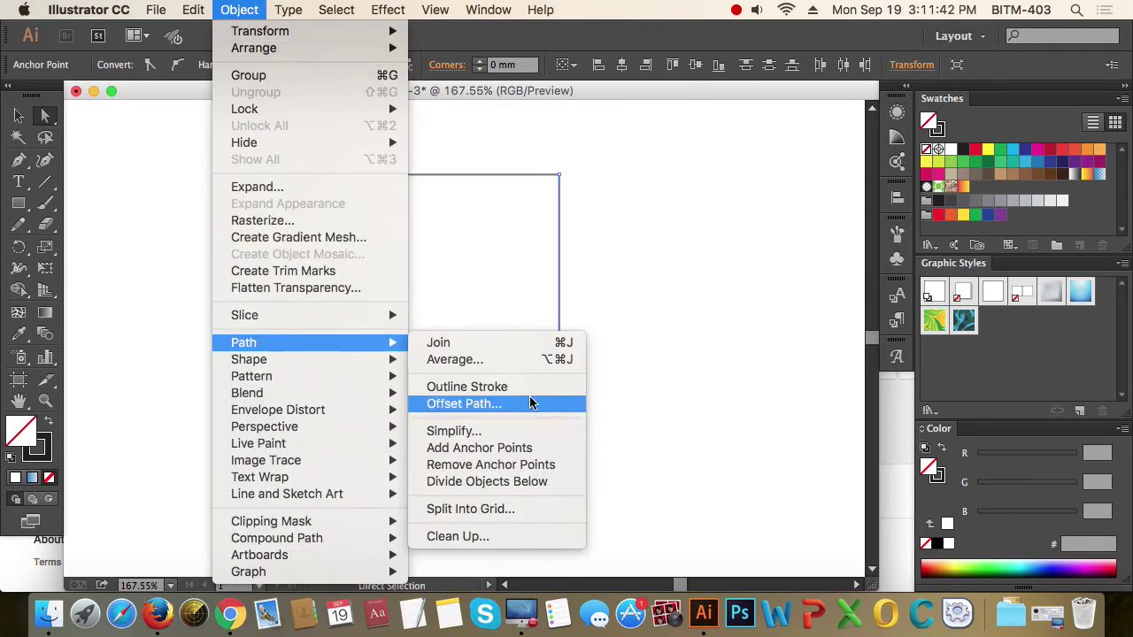
left_click(499, 362)
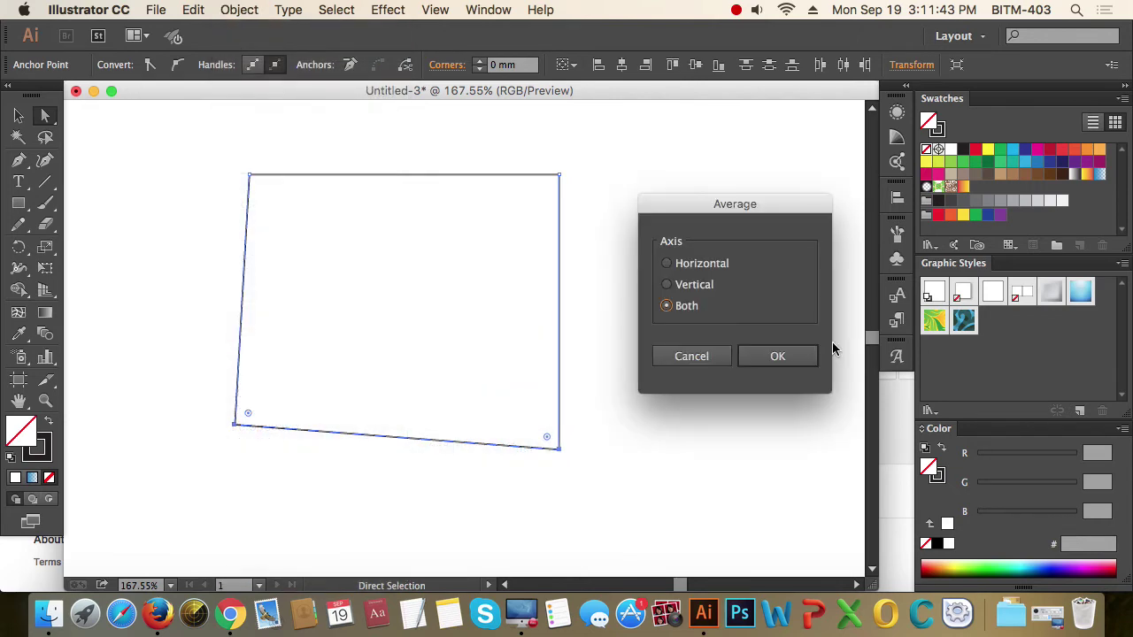
left_click(695, 265)
left_click(788, 356)
- Try averaging the shape's two left anchor points along the Horizontal axis and undo it
left_click_drag(204, 145, 345, 482)
left_click(239, 9)
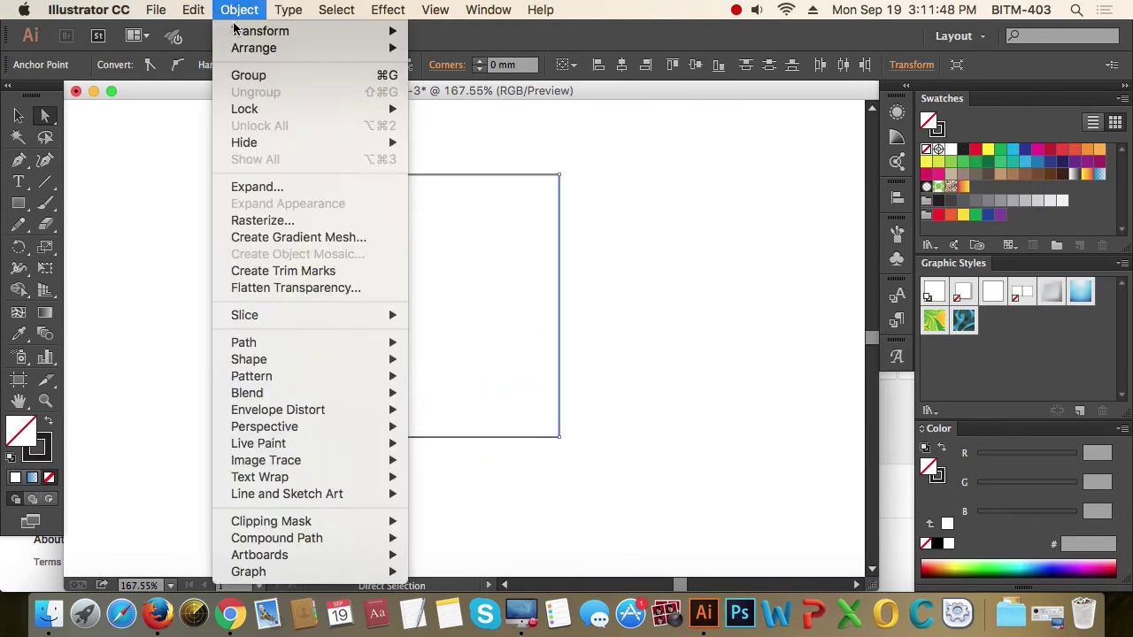
mouse_move(368, 350)
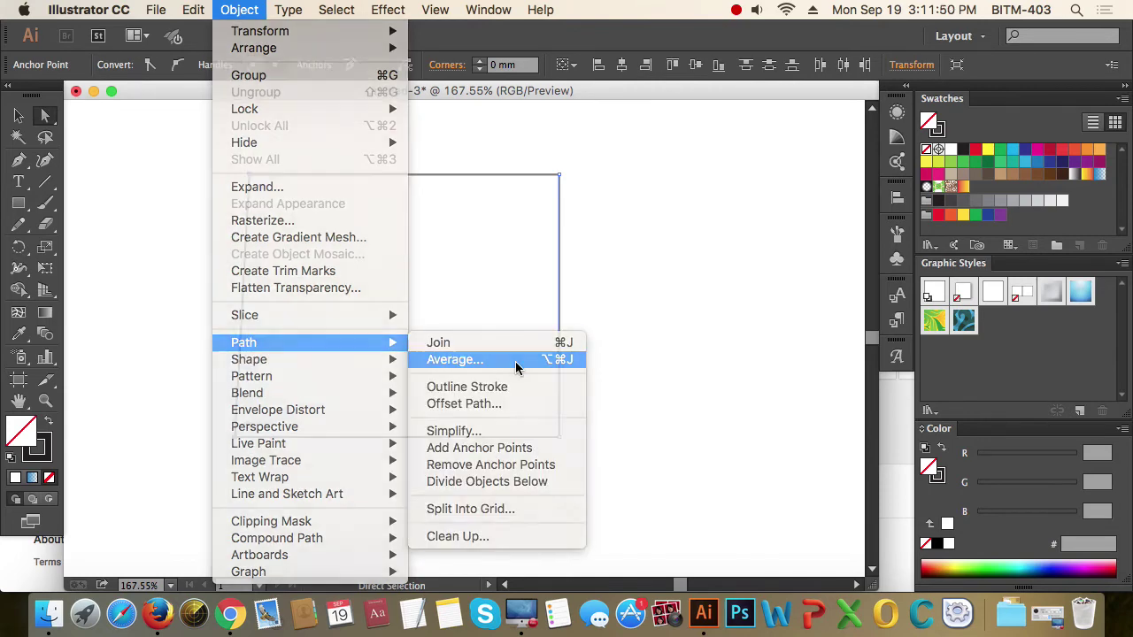
left_click(514, 359)
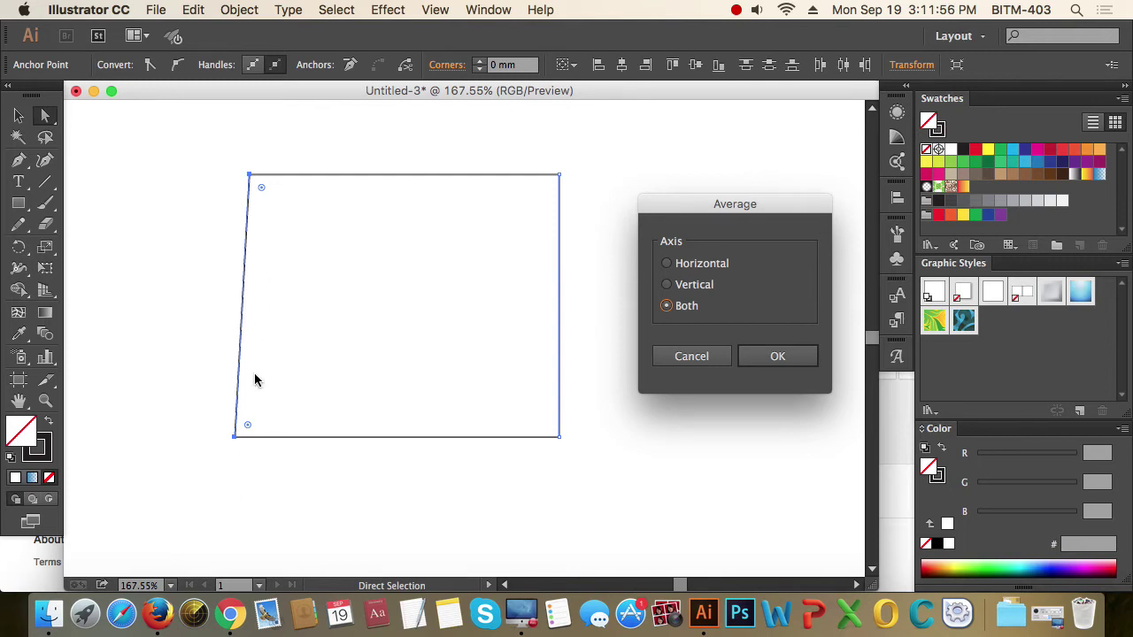
left_click(713, 267)
left_click(785, 358)
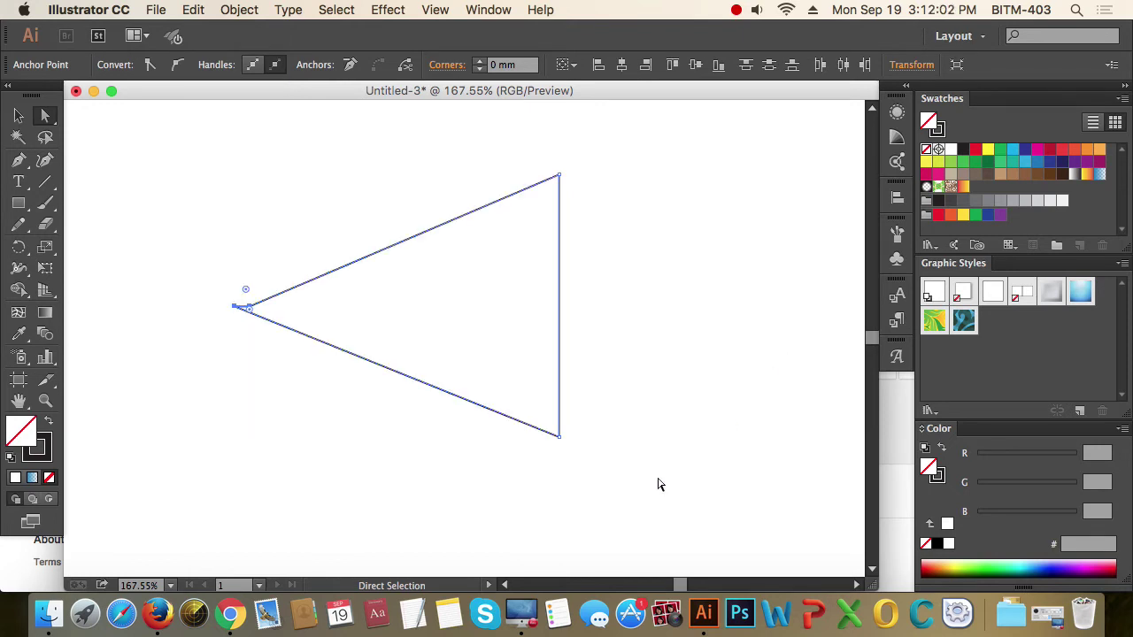
key("super+z")
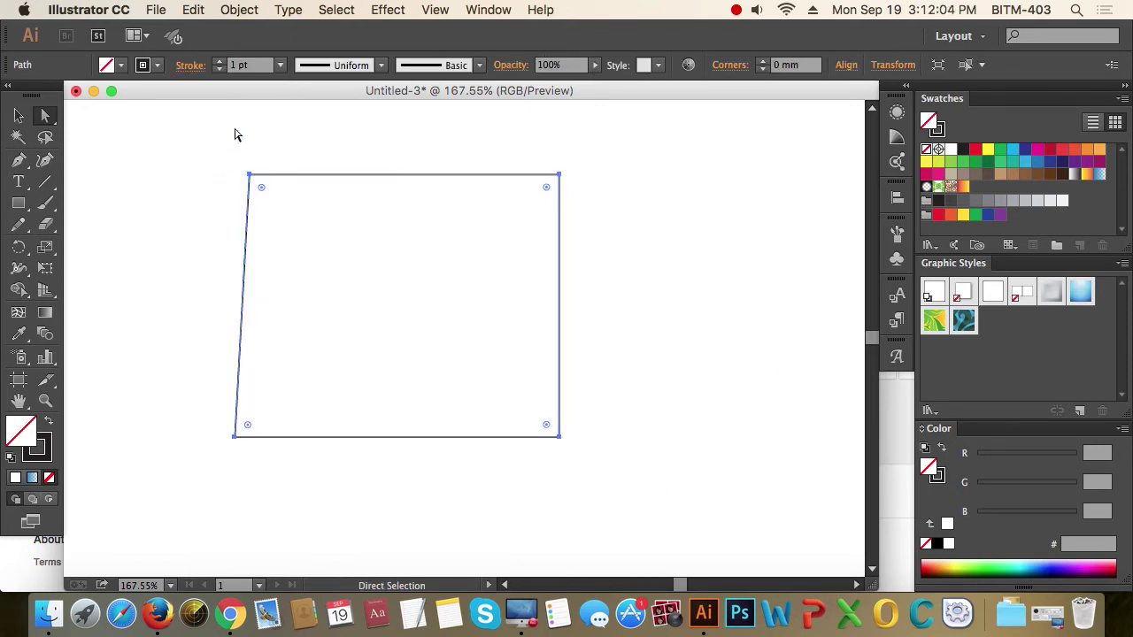
- Try averaging all of the shape's anchor points along the Vertical axis and undo it
left_click(237, 11)
mouse_move(346, 351)
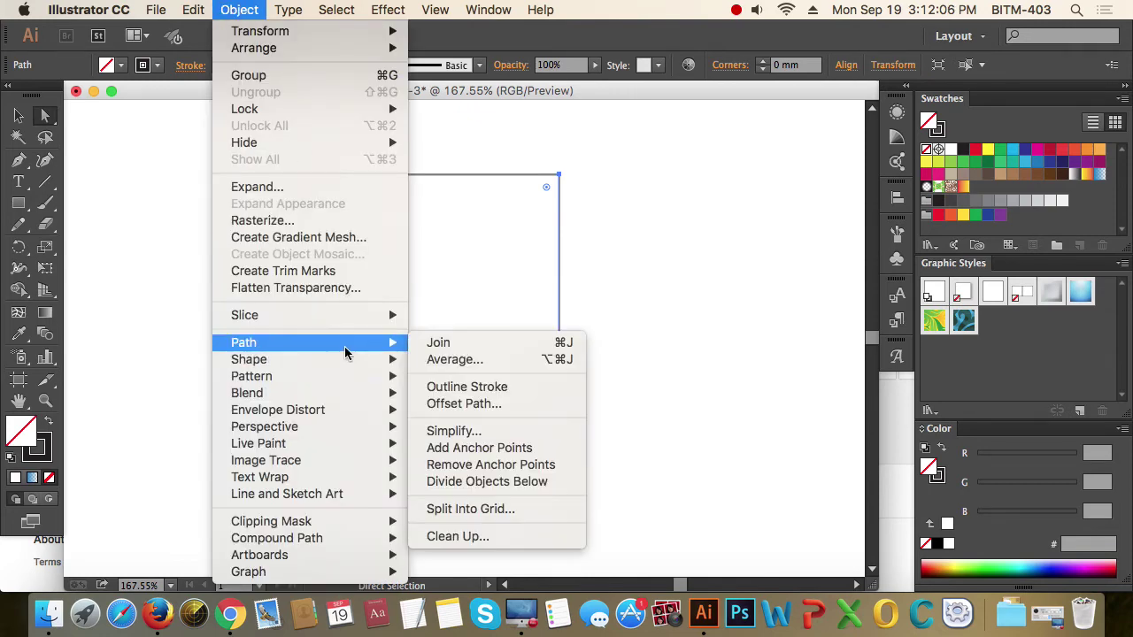
left_click(510, 358)
left_click(696, 290)
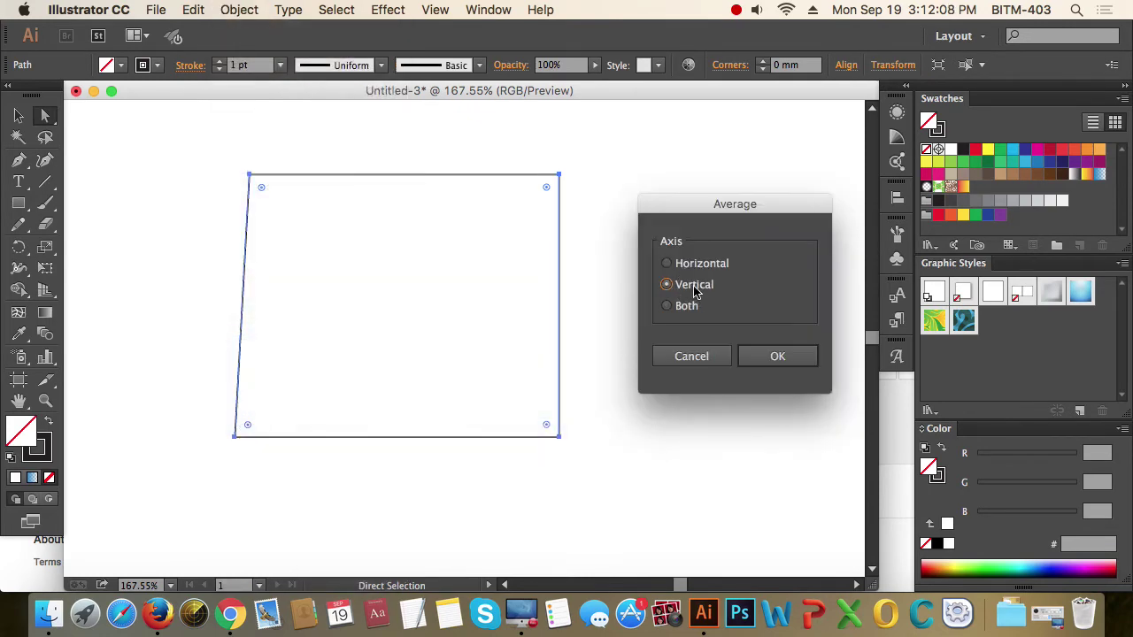
left_click(787, 356)
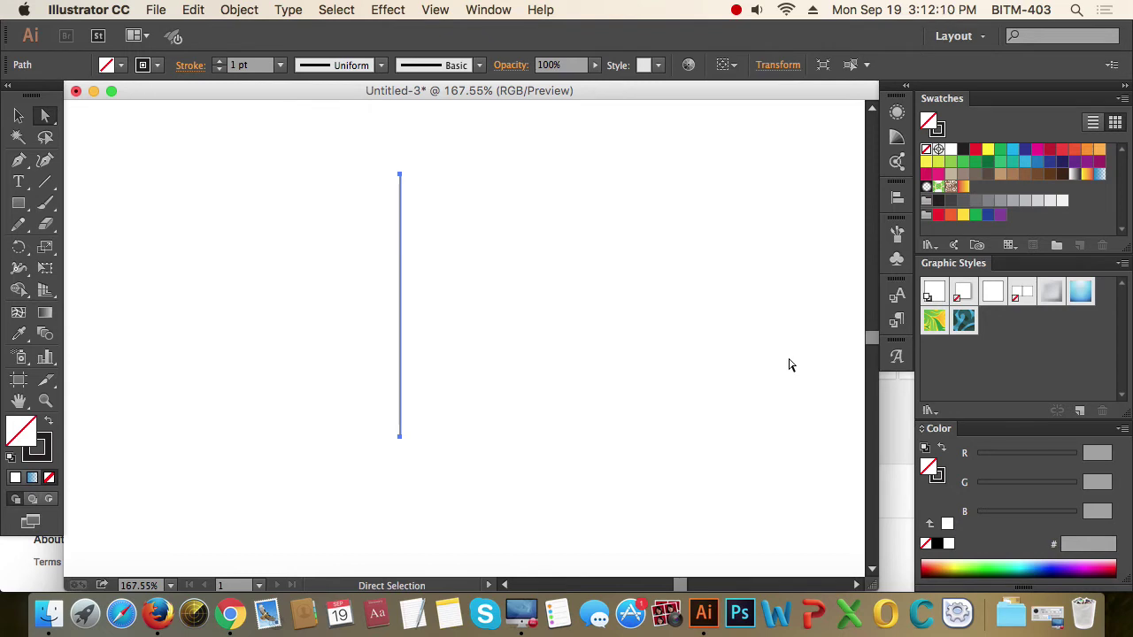
key("super+z")
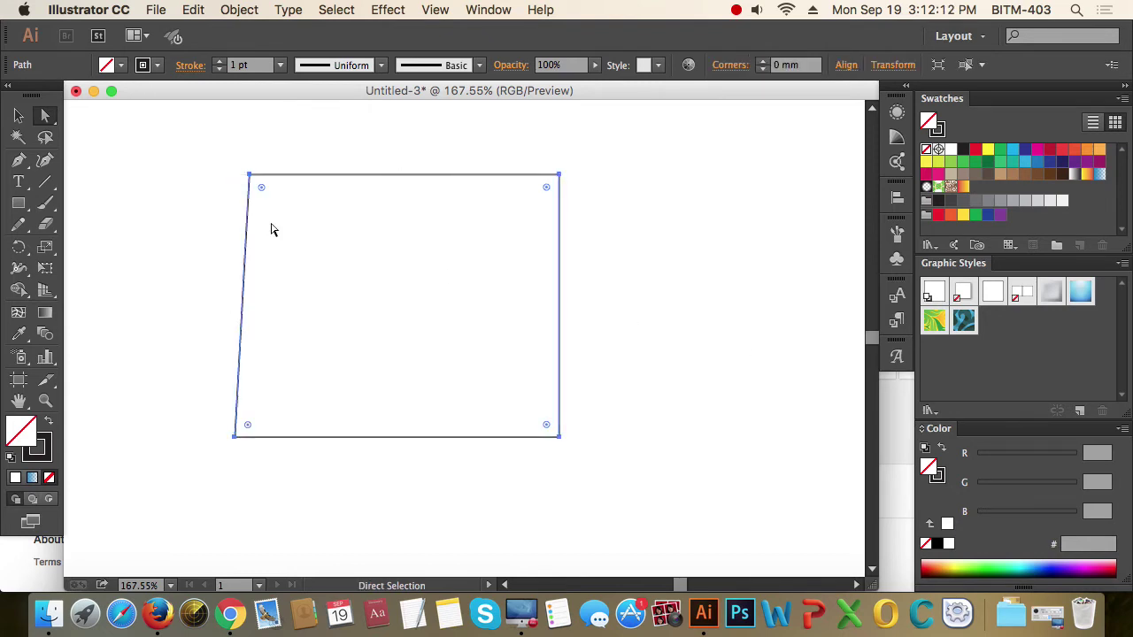
- Straighten the shape's left edge by averaging its two left anchor points along the Vertical axis
left_click_drag(100, 139, 372, 474)
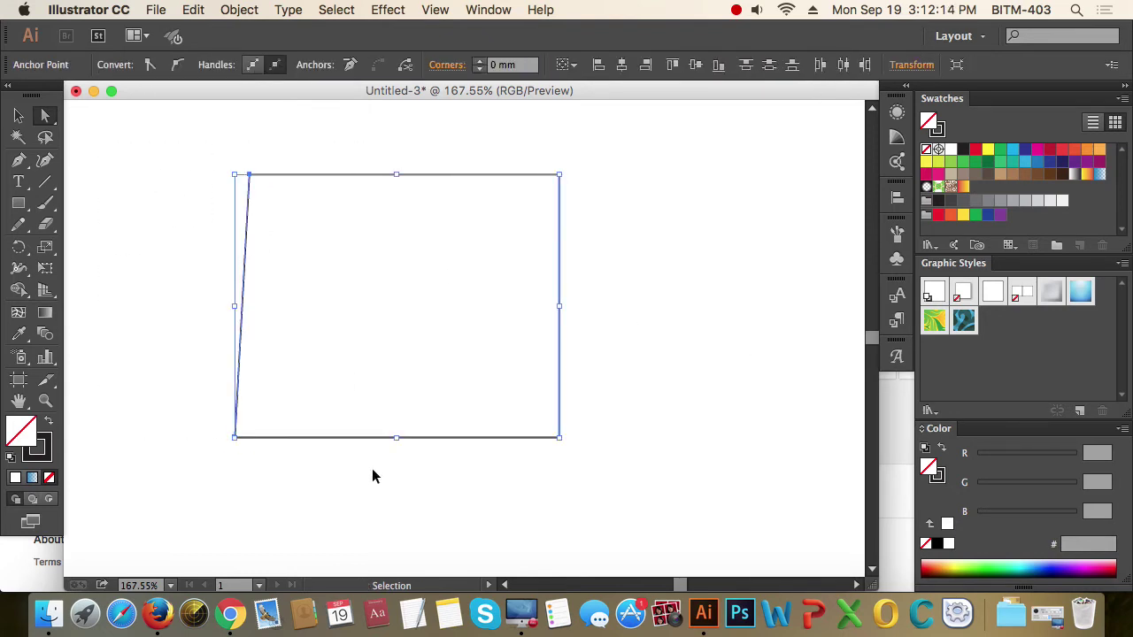
key("alt+super+j")
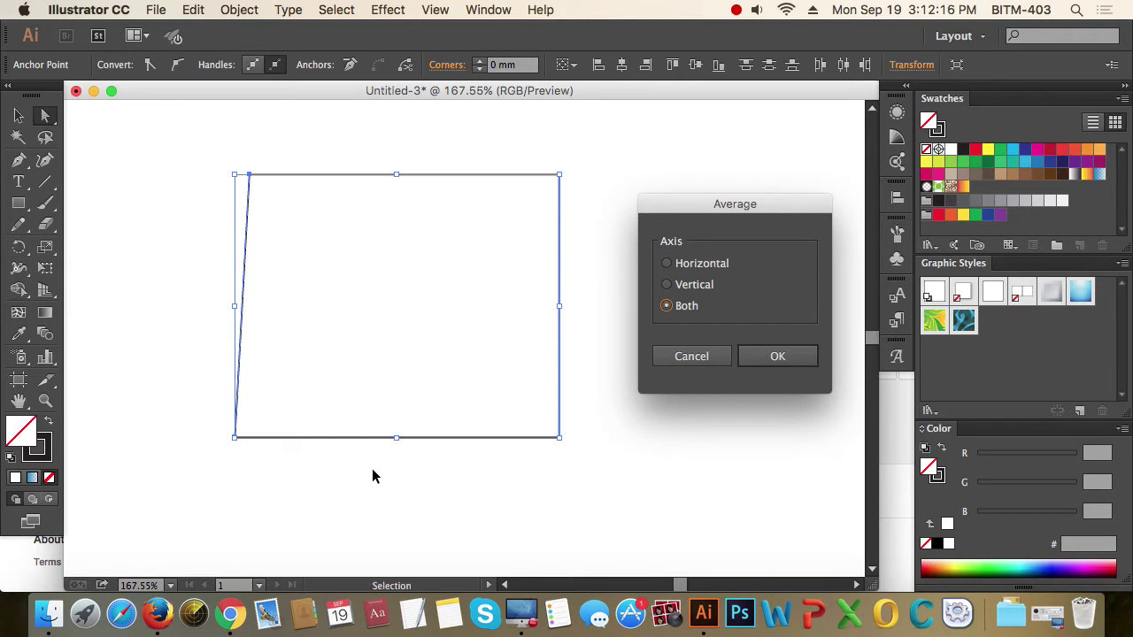
left_click(701, 285)
left_click(777, 356)
left_click(683, 428)
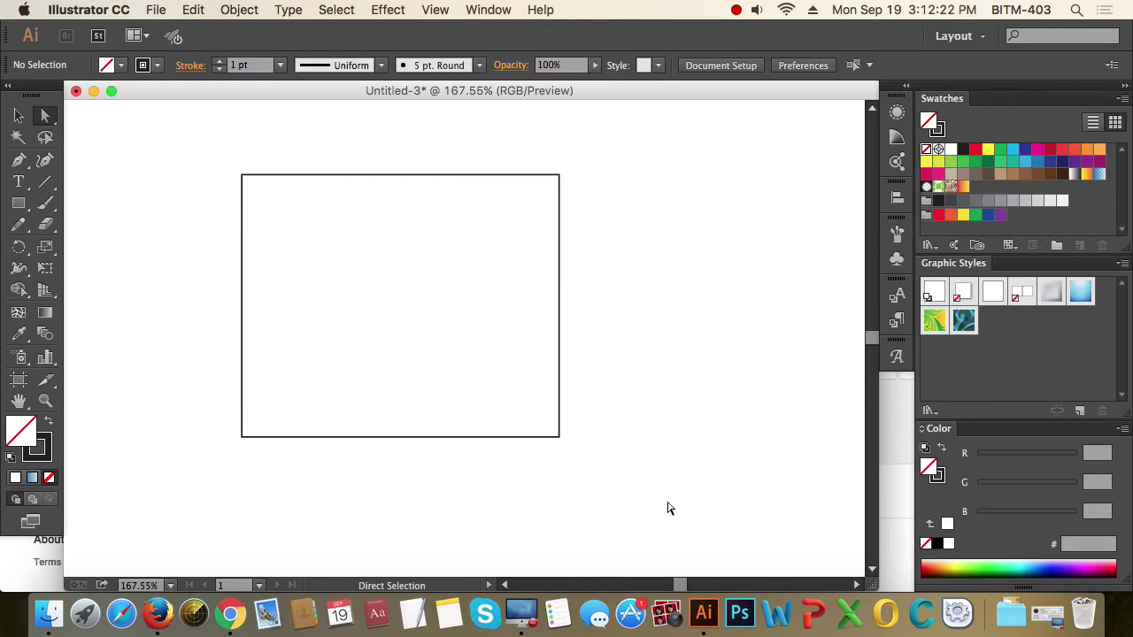
- Average the rectangle's two right anchor points along both axes
left_click_drag(623, 494, 549, 423)
left_click_drag(655, 503, 524, 149)
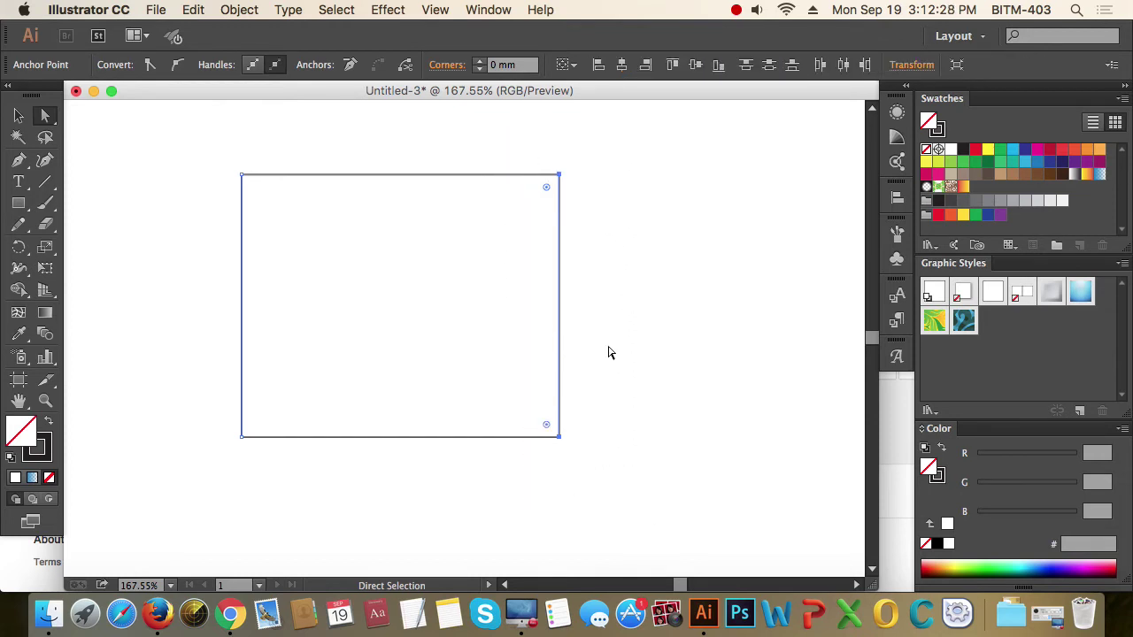
key("super+alt+j")
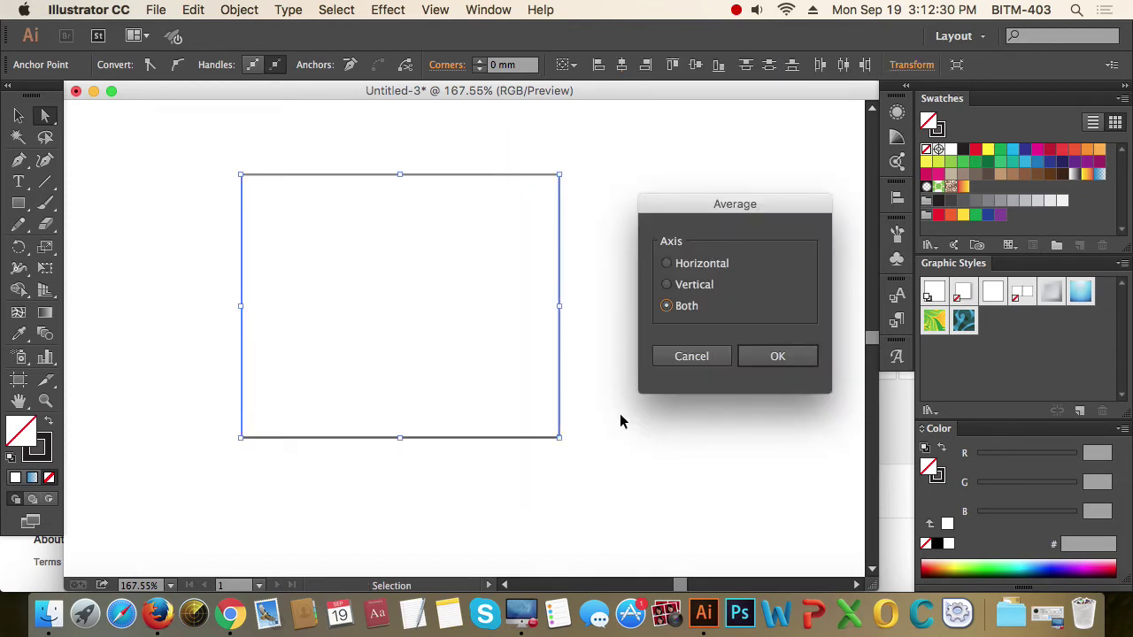
left_click(797, 358)
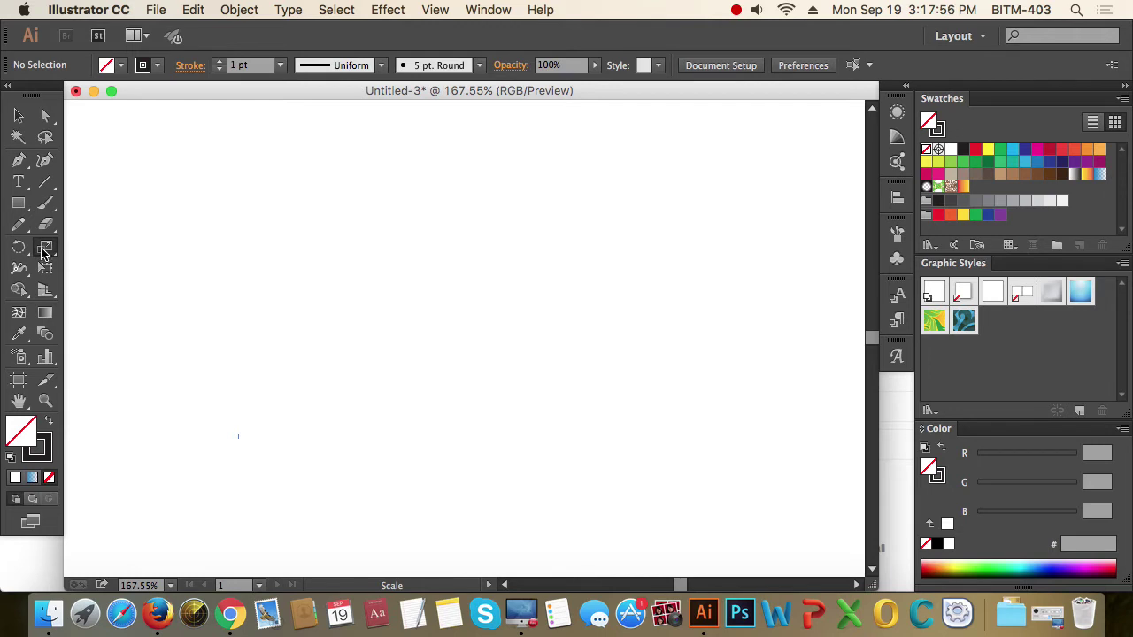
- Toggle the Scale Rectangle Corners and Scale Strokes & Effects options in the Scale settings and accept them
double_click(45, 249)
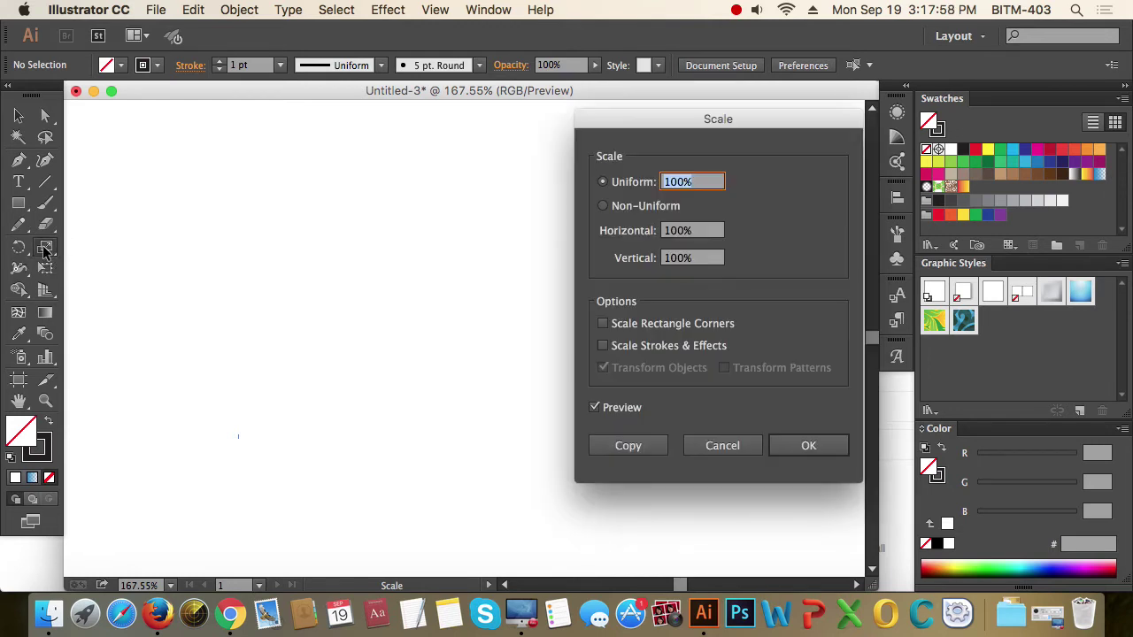
left_click_drag(745, 118, 657, 114)
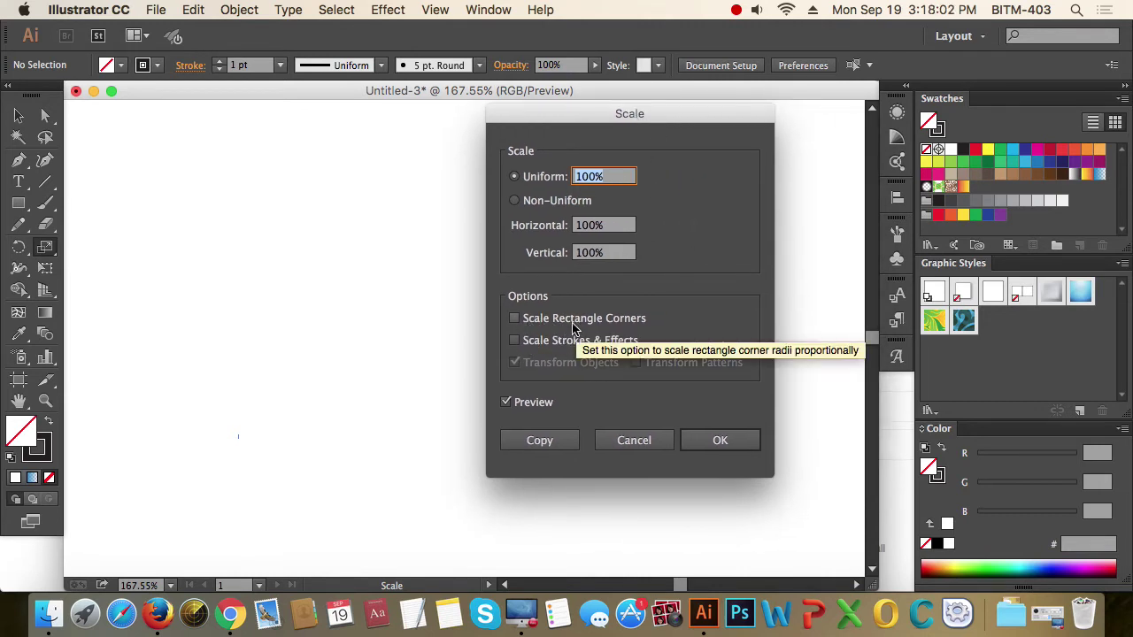
left_click(623, 320)
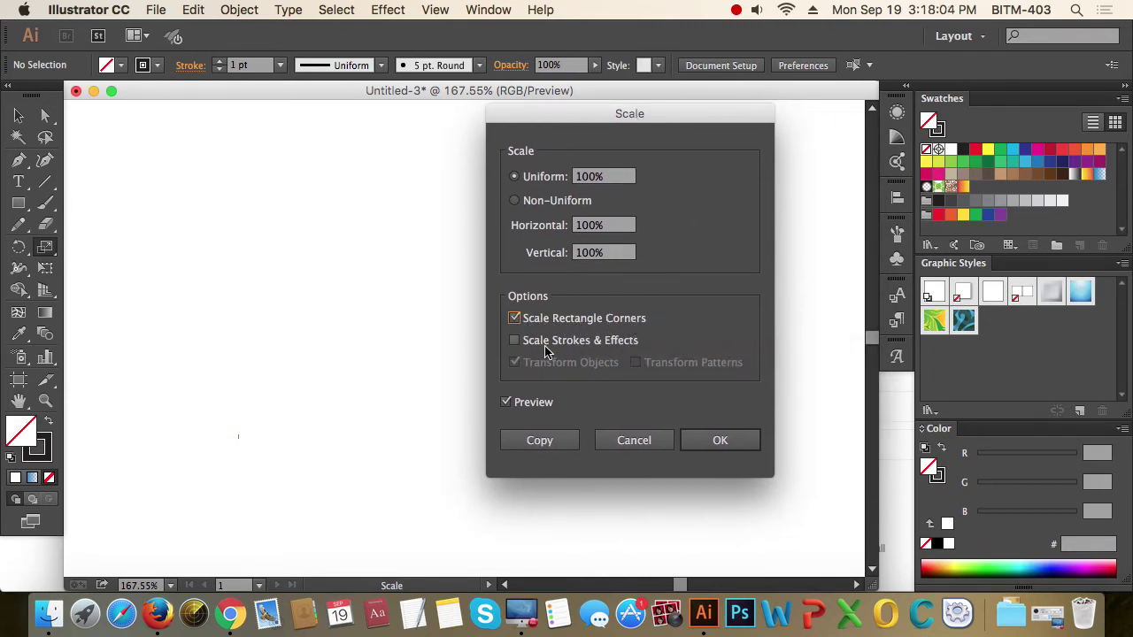
left_click(552, 346)
left_click(538, 323)
left_click(538, 341)
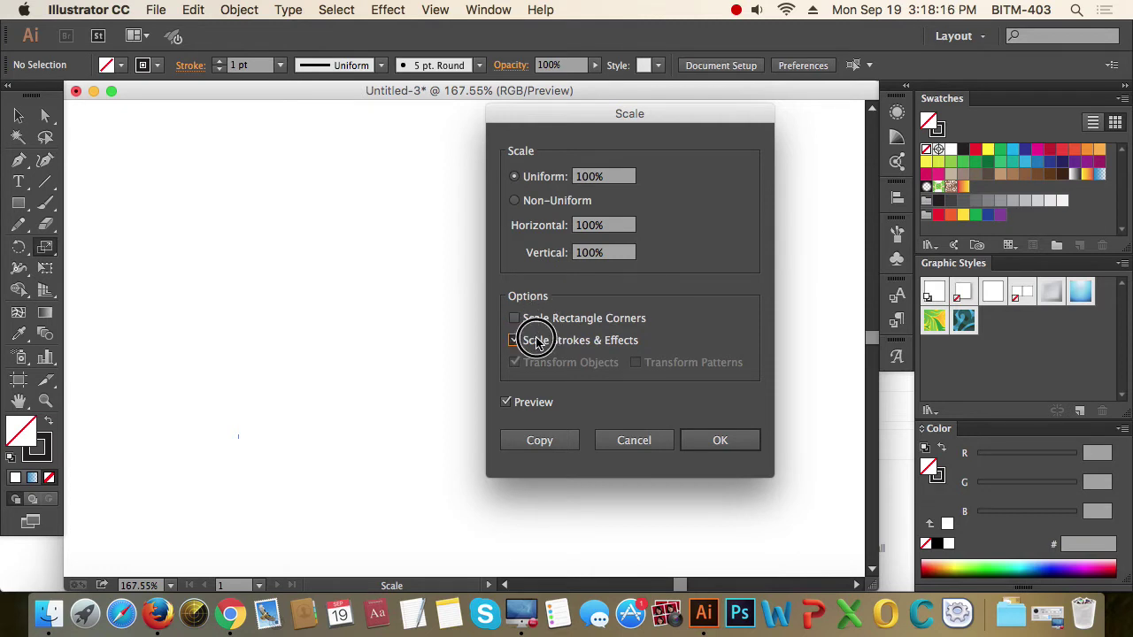
left_click(734, 440)
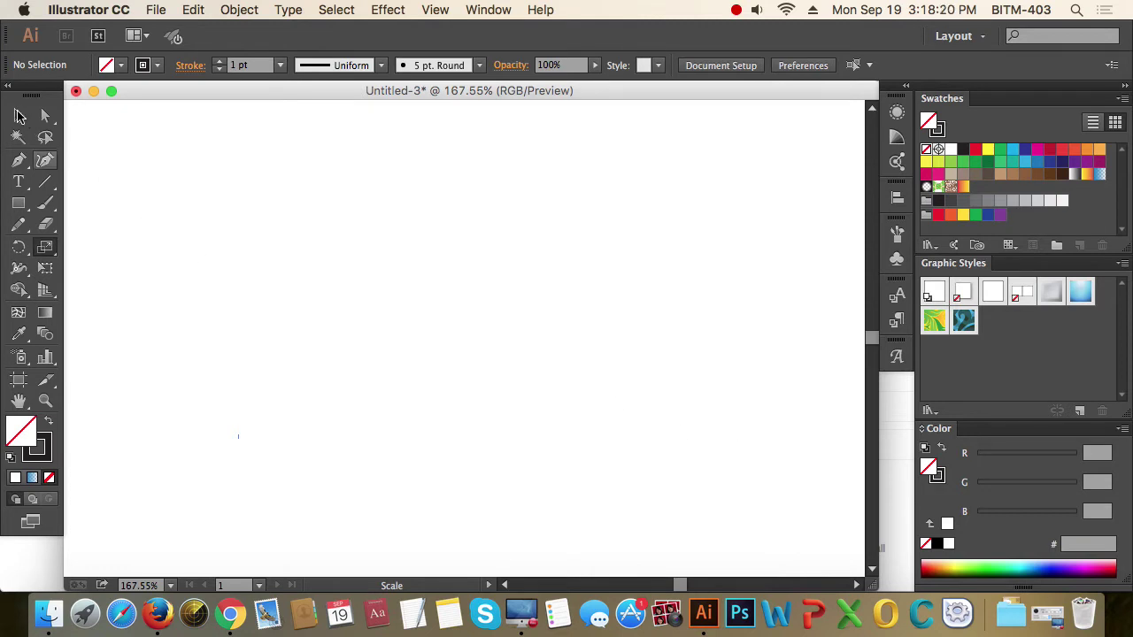
- Draw an unfilled circle with a 1 pt stroke and place a copy of it just to its right
left_click(18, 116)
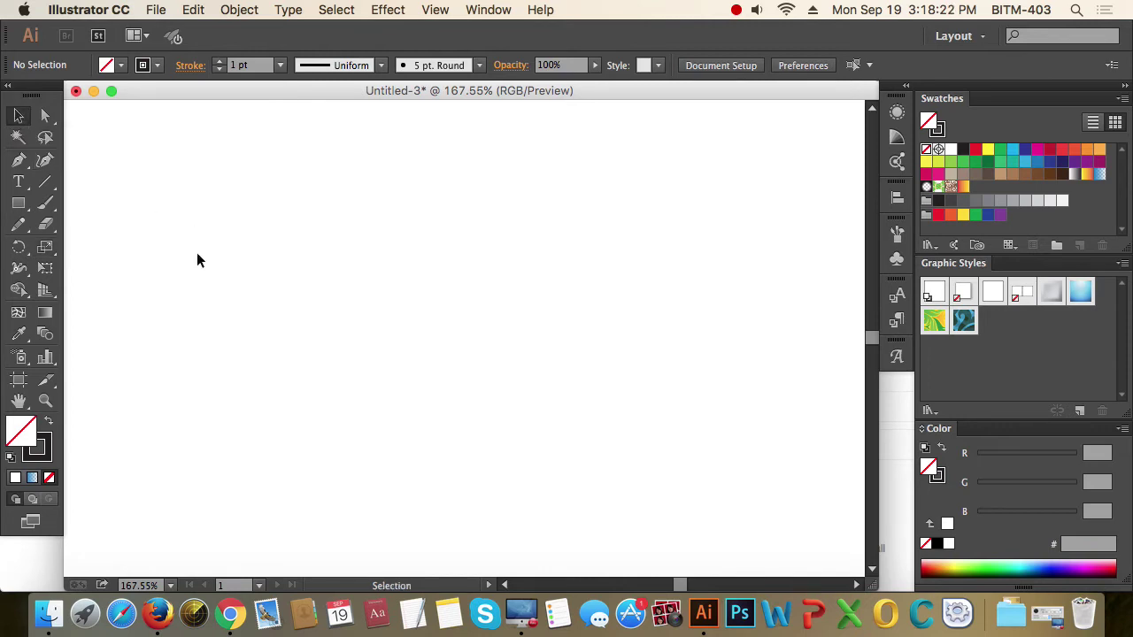
left_click(18, 202)
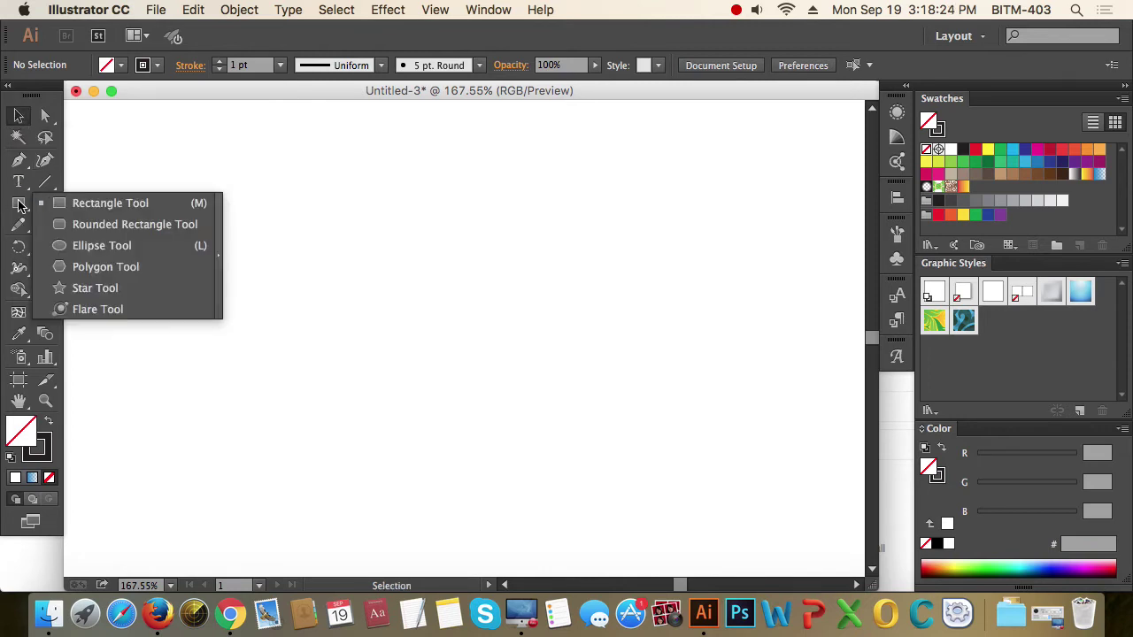
left_click(101, 245)
mouse_move(317, 294)
left_mouse_down()
mouse_move(377, 336)
mouse_move(270, 296)
mouse_move(344, 340)
mouse_move(428, 329)
left_mouse_up()
left_click(18, 115)
left_click(409, 435)
left_click(451, 365)
- Convert the left circle's stroke into a filled shape with Outline Stroke
key("super+space")
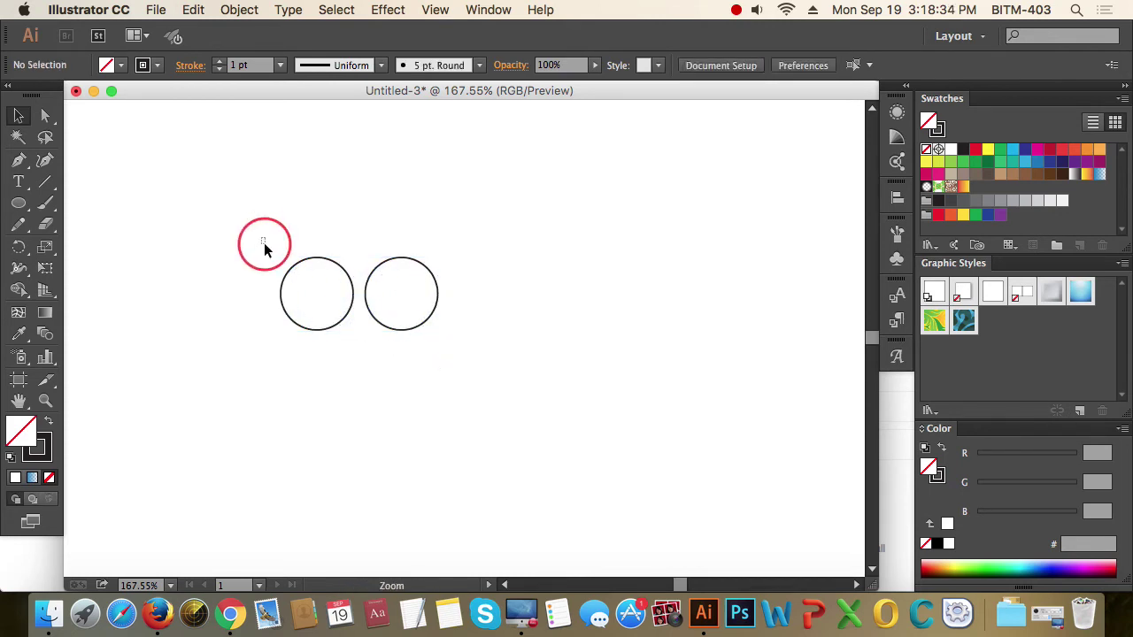
left_click_drag(263, 245, 523, 384)
left_click_drag(431, 447, 501, 369)
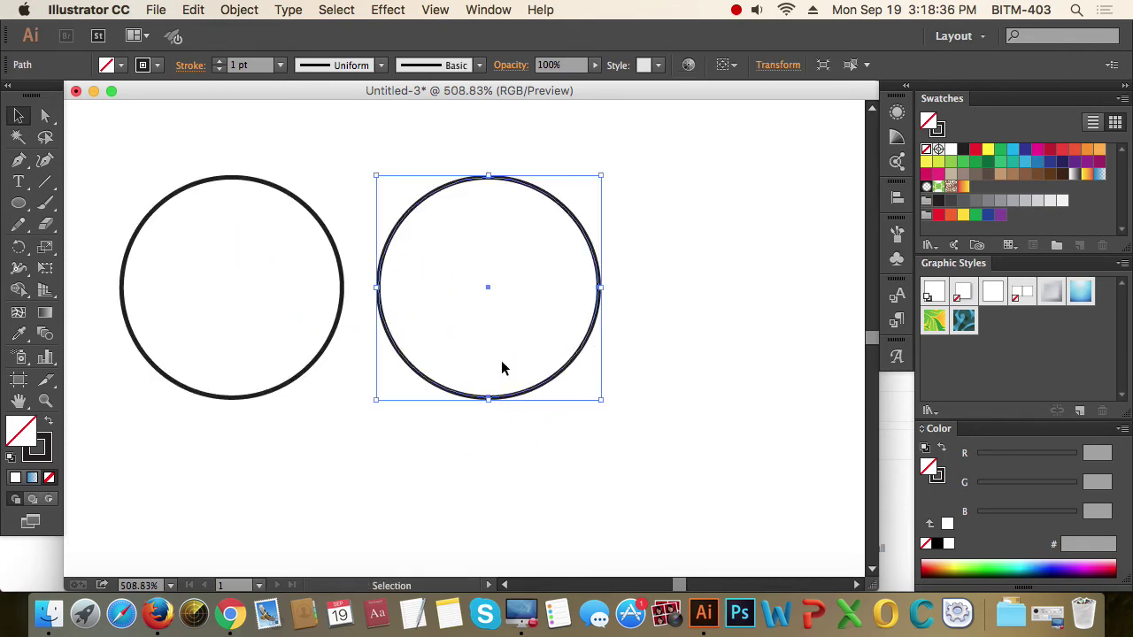
left_click_drag(187, 439, 177, 382)
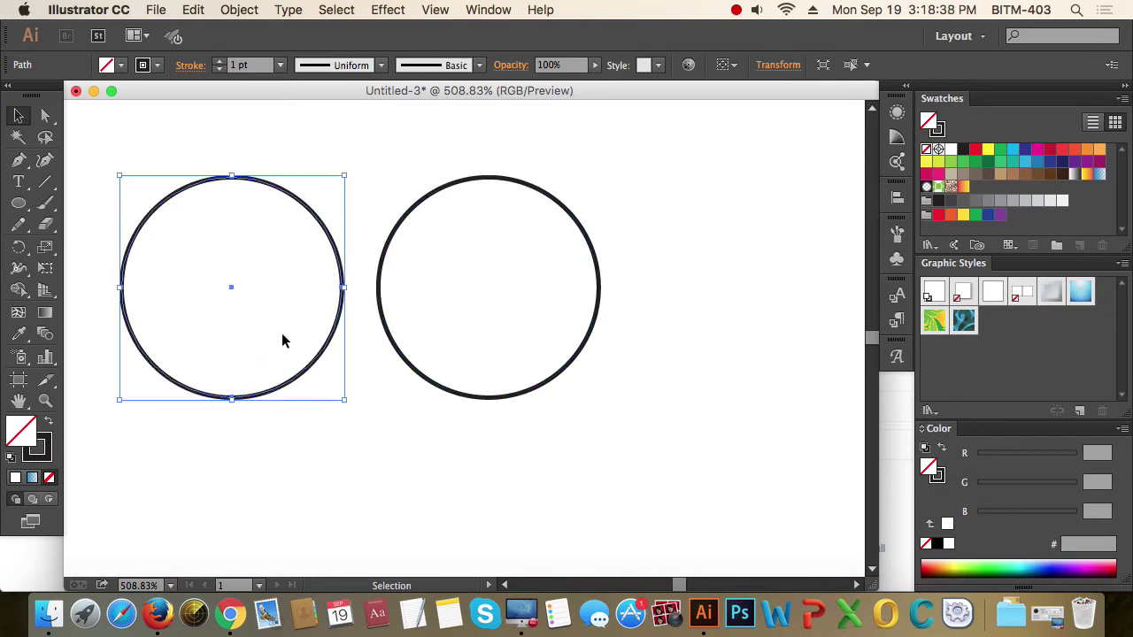
left_click(239, 11)
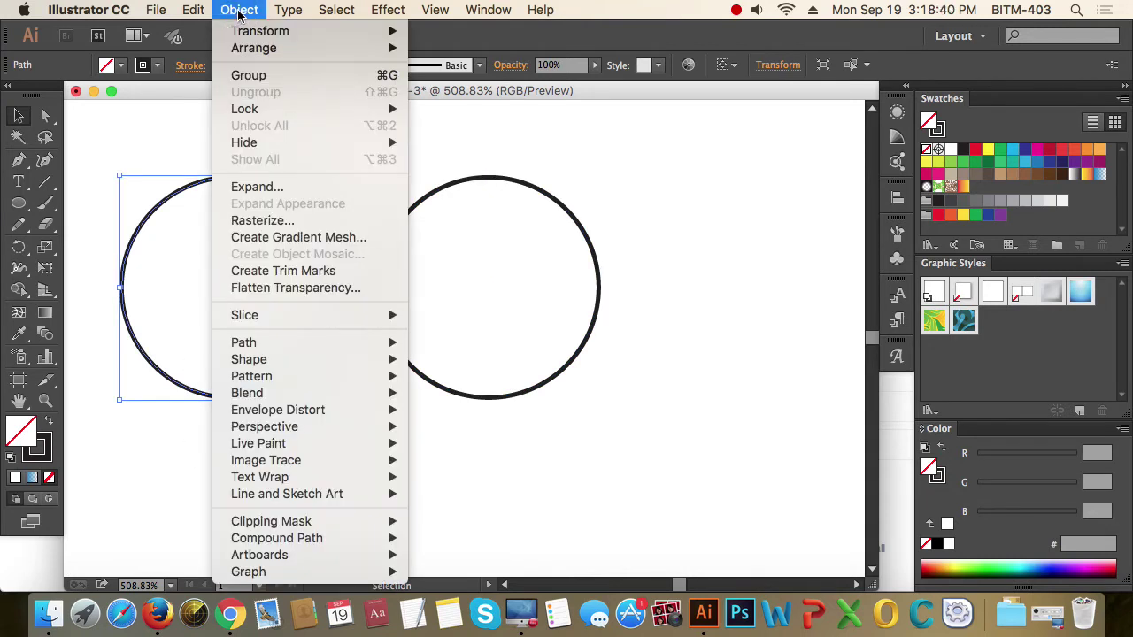
mouse_move(253, 344)
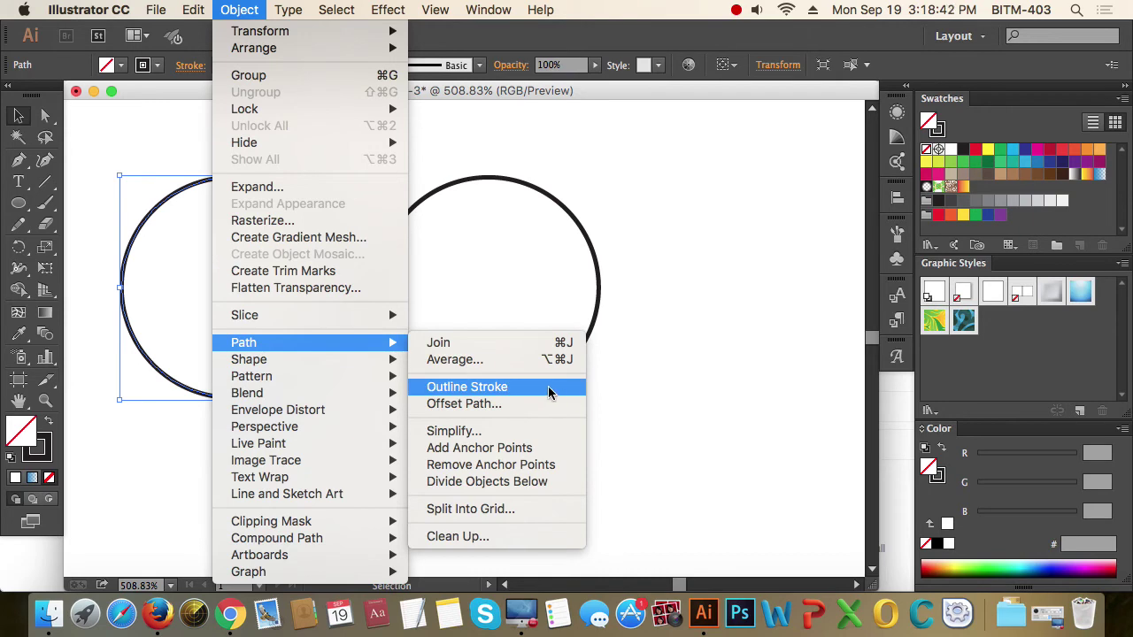
left_click(463, 396)
left_click(367, 443)
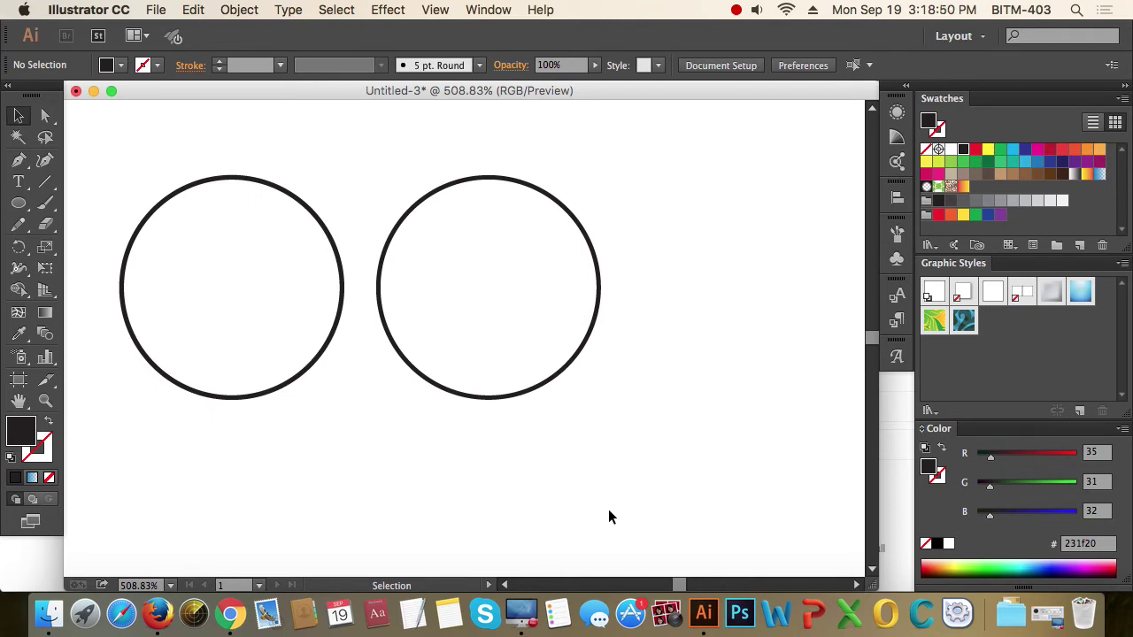
- Select the right circle and the outlined left circle in turn to compare their fill and stroke settings
left_click_drag(592, 434, 510, 337)
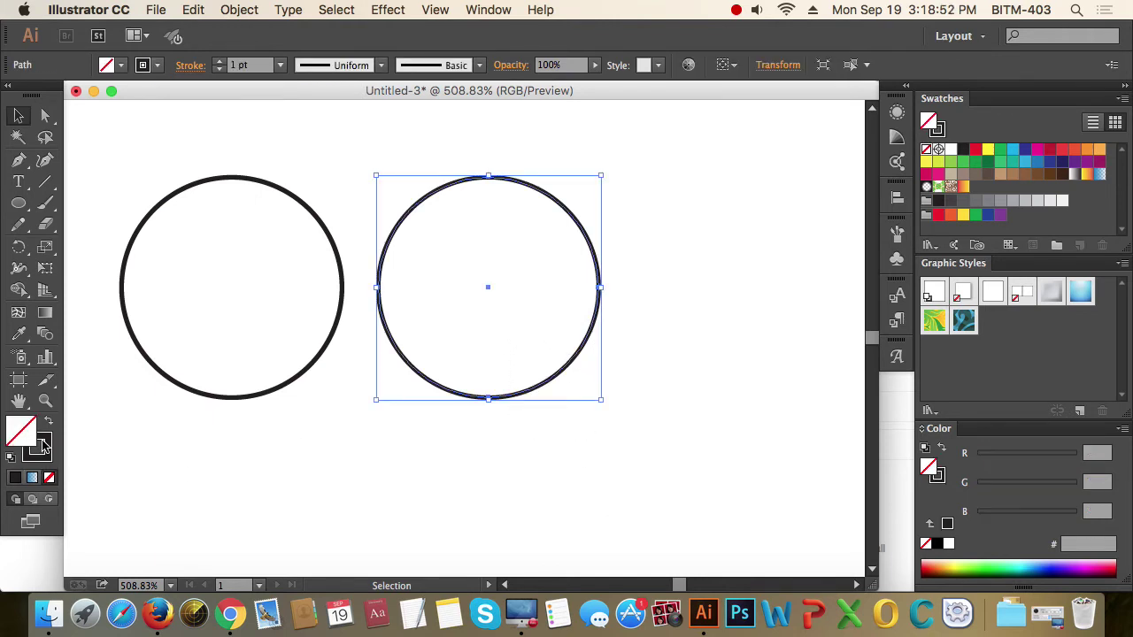
left_click_drag(225, 419, 157, 369)
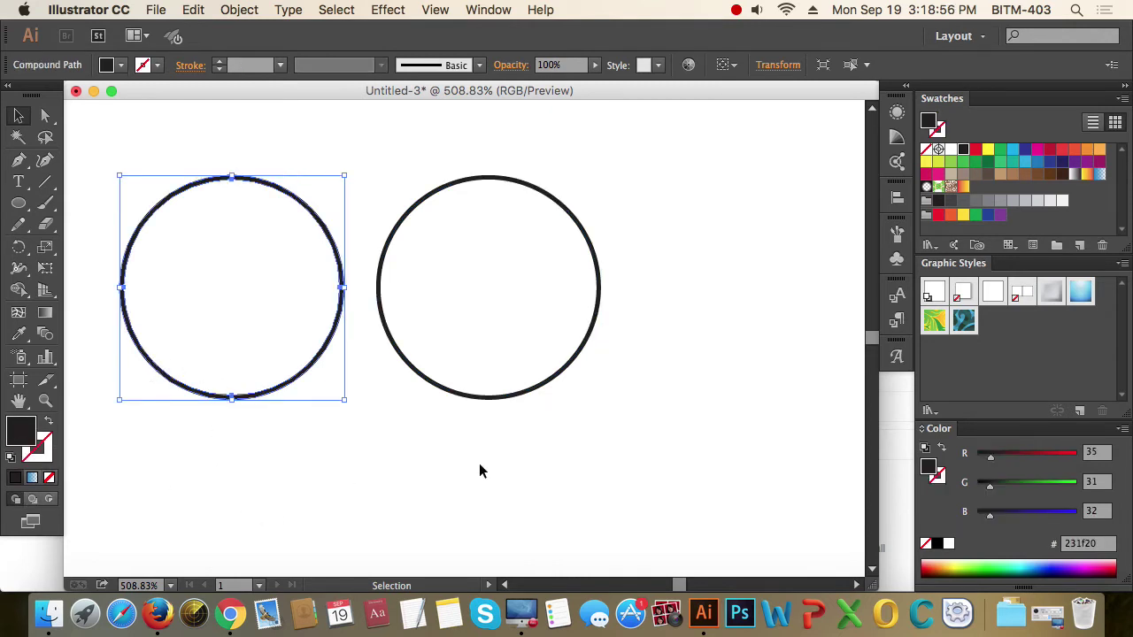
left_click(402, 474)
left_click_drag(299, 439, 262, 382)
left_click(454, 439)
- Duplicate the pair of circles directly below and repeat the copy once to form three rows
key("z")
left_click(384, 405, "alt")
left_click(384, 405, "alt")
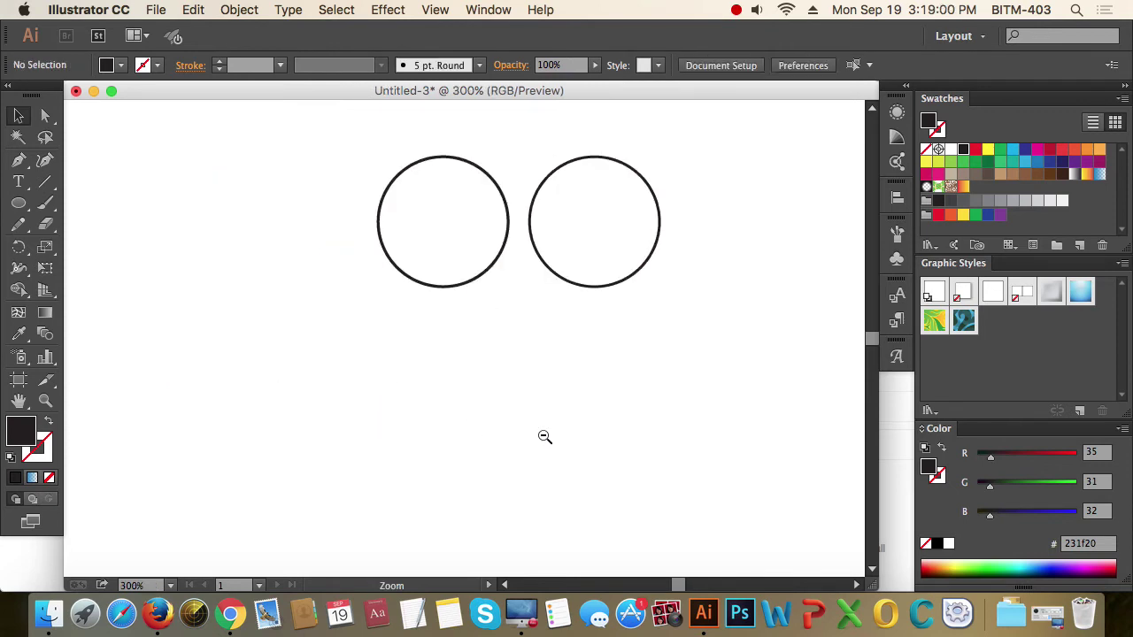
left_click(611, 440, "alt")
left_click(575, 356, "alt")
left_click(567, 351, "alt")
left_click(557, 345, "alt")
left_click(549, 339, "alt")
scroll(389, 371, "up", 2)
scroll(390, 372, "left", 4)
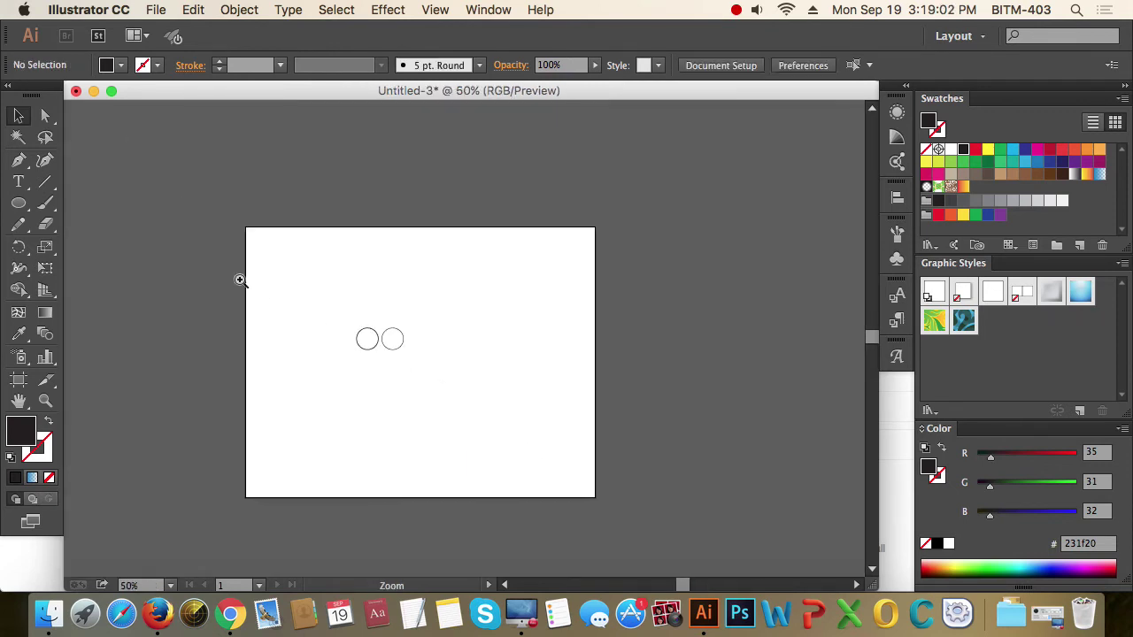
left_click_drag(237, 277, 602, 478)
key("v")
left_click_drag(541, 362, 409, 347)
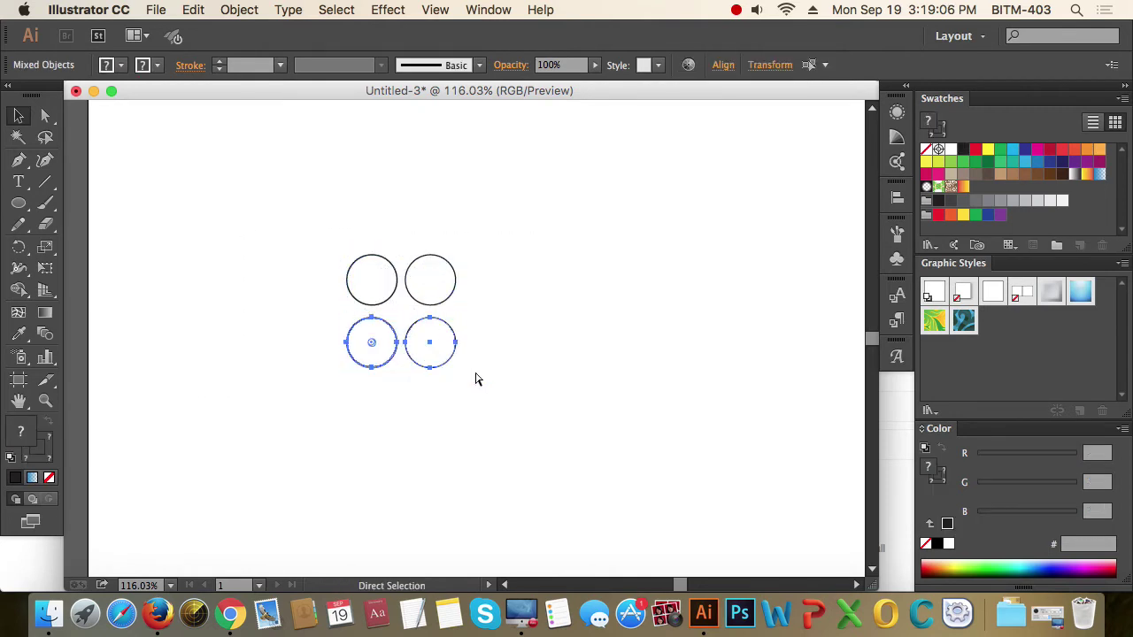
key("super+d")
left_click(583, 383)
- Select the two circles in the top row
left_click_drag(263, 209, 547, 310)
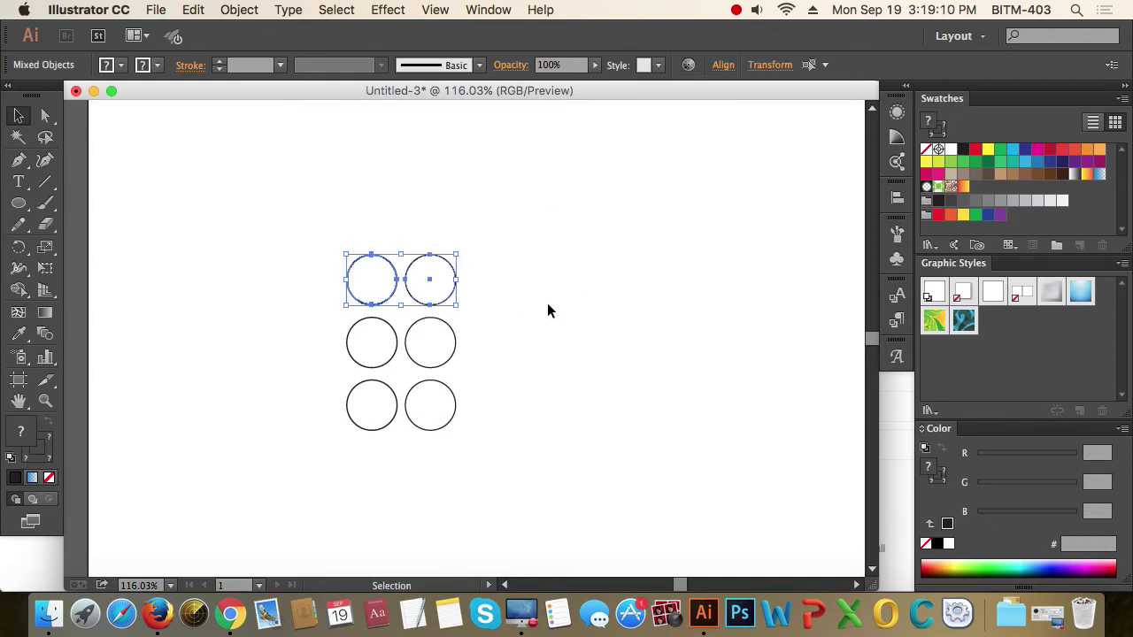
- Shrink the top pair of circles together proportionally about their shared centre until they are tiny
key("super+space")
left_click_drag(334, 246, 536, 350)
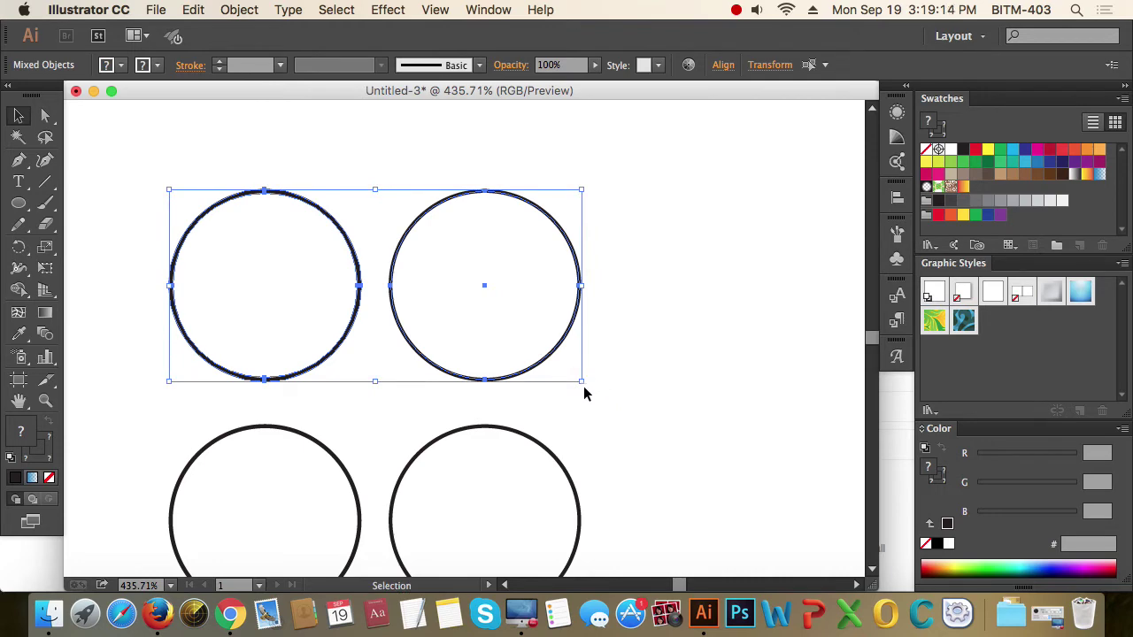
left_click_drag(582, 384, 397, 313)
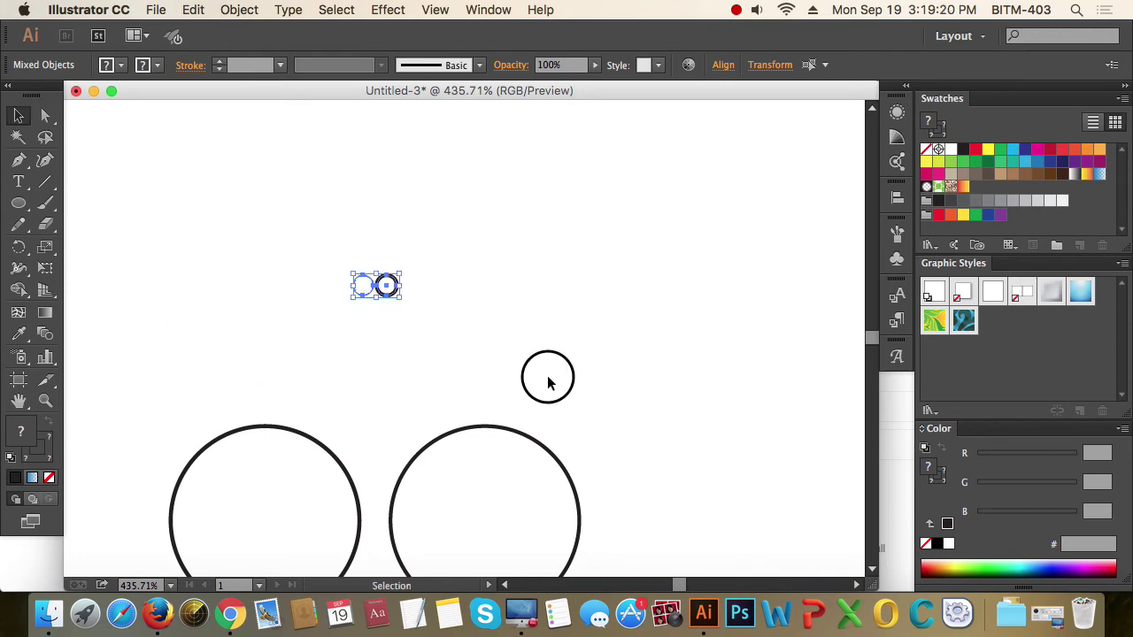
- Examine the shrunken pair up close, selecting the compound path and the stroked circle individually to compare their outline thickness
left_click(546, 377)
key("super+space")
left_click_drag(329, 261, 437, 337)
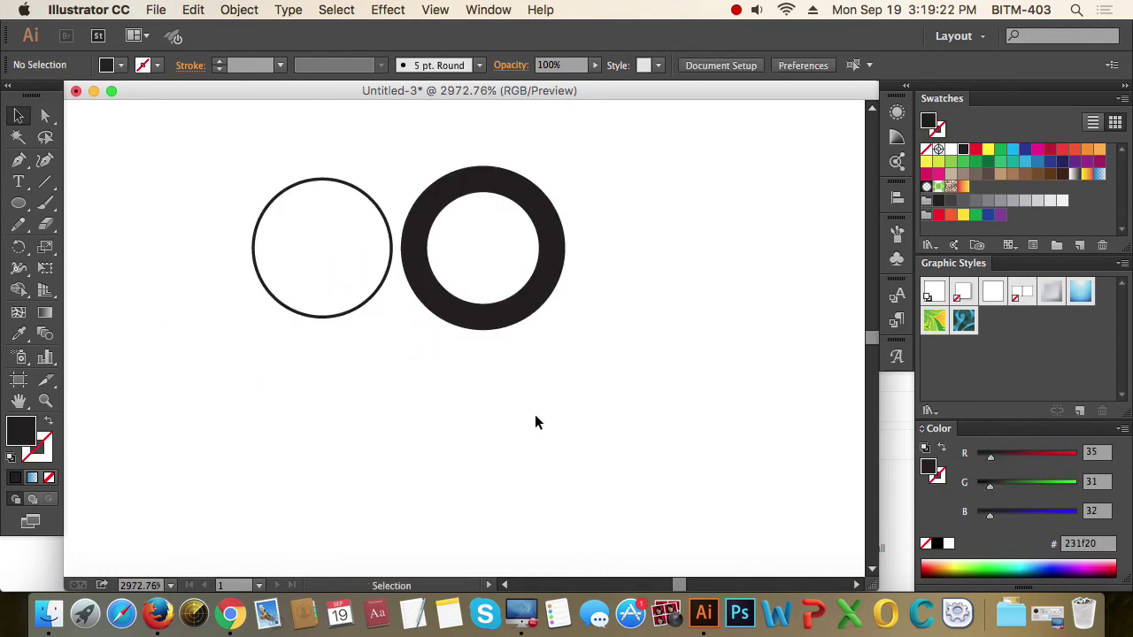
left_click_drag(249, 380, 304, 257)
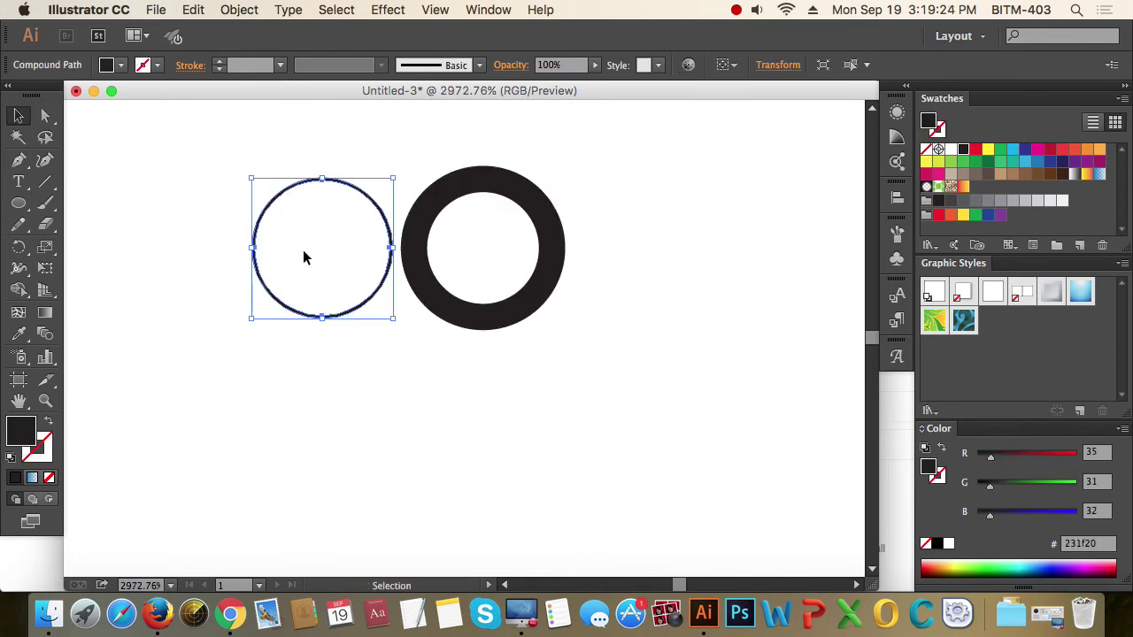
left_click_drag(630, 390, 472, 251)
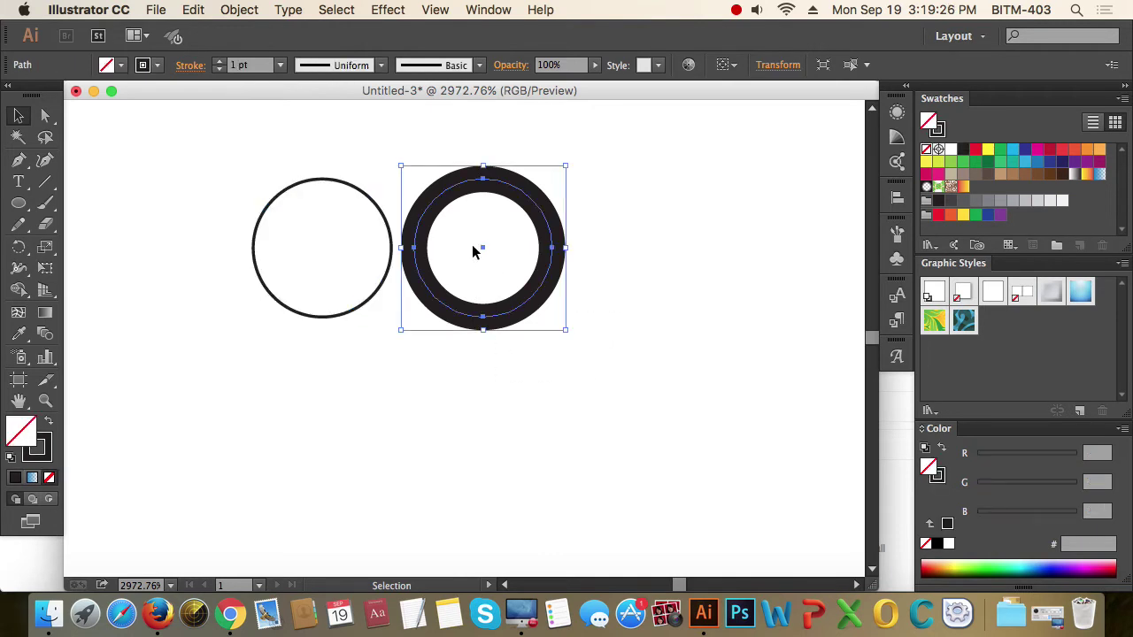
- Enlarge the bottom pair of circles proportionally about their shared centre until they fill most of the artboard's height
left_click(239, 67)
key("z")
scroll(488, 324, "down", 5)
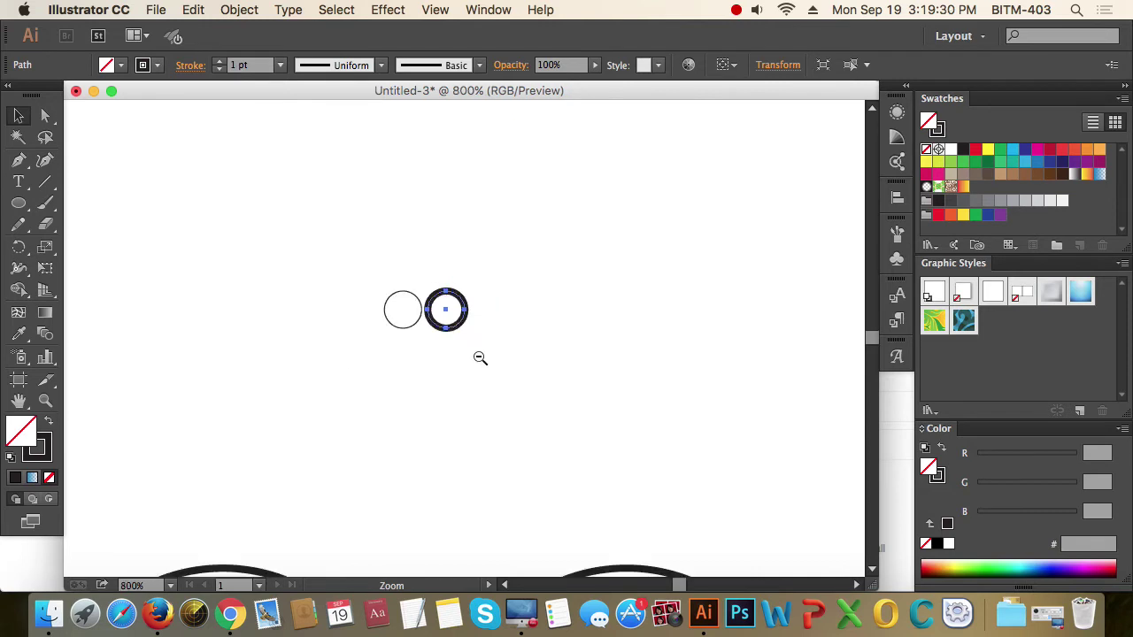
scroll(480, 358, "down", 5)
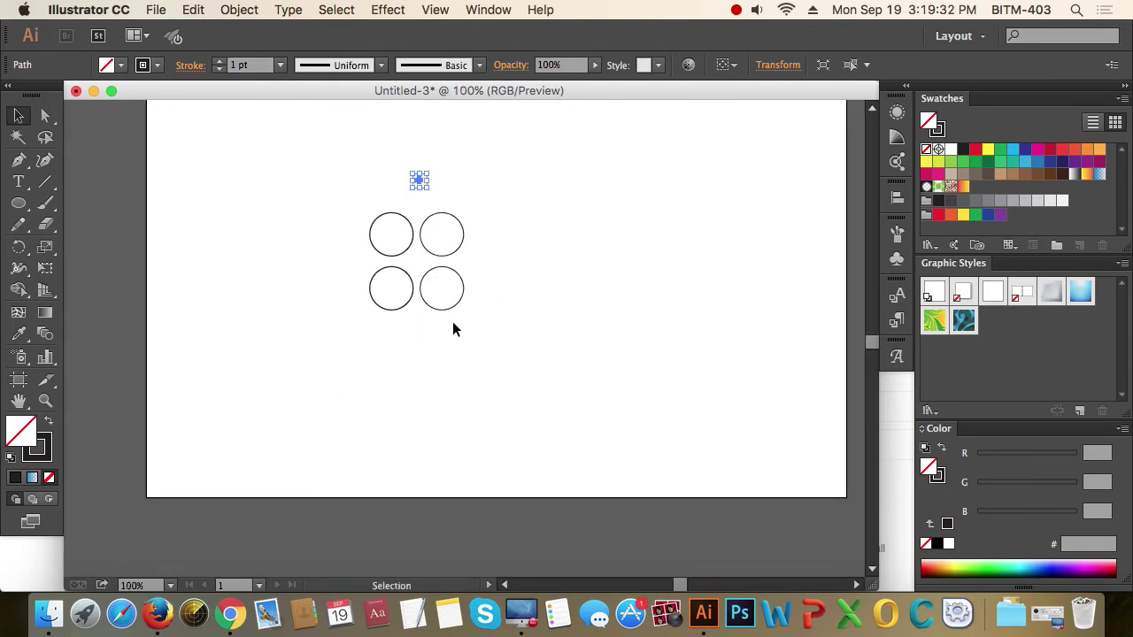
left_click_drag(496, 346, 316, 286)
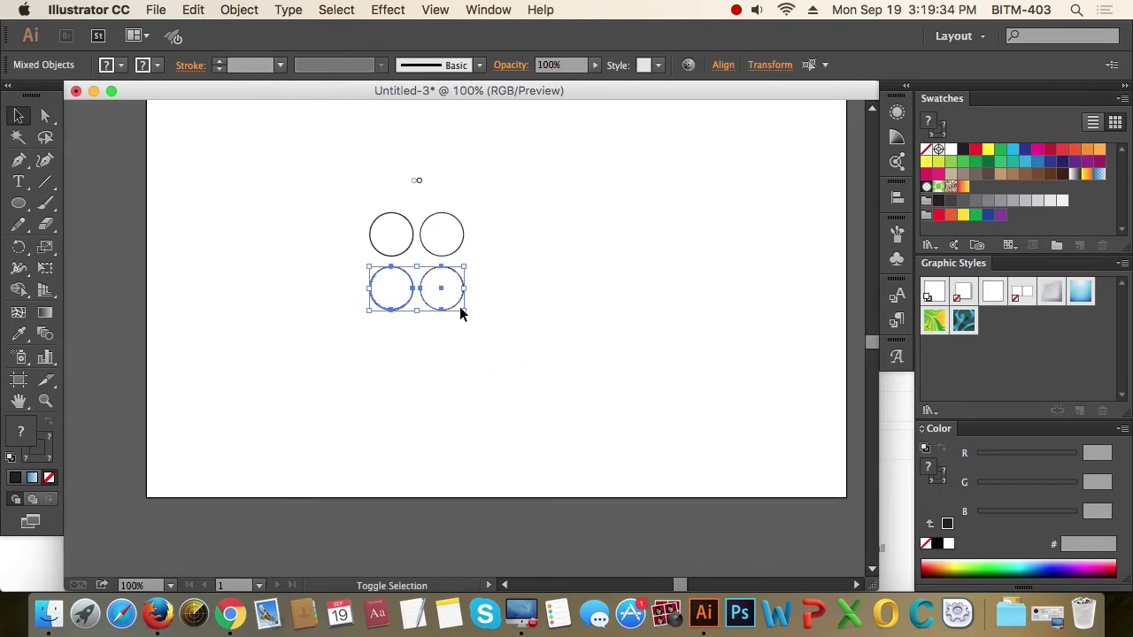
left_click_drag(468, 314, 801, 447)
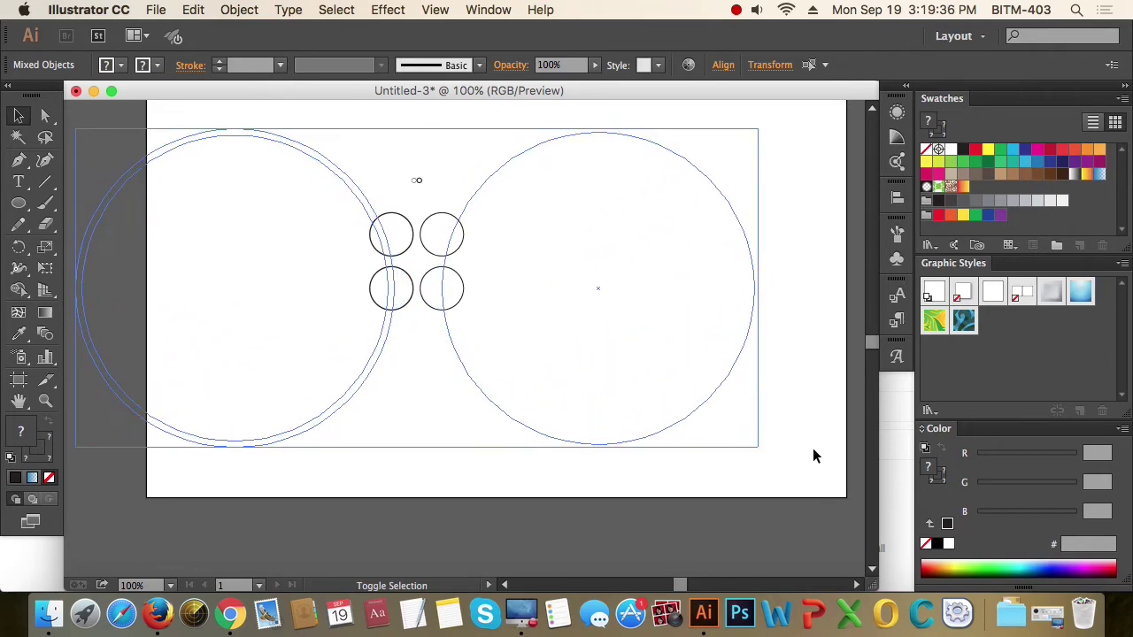
- Select each of the two enlarged circles in turn to compare their outline thickness
left_click(447, 485)
left_click_drag(383, 410, 311, 360)
left_click_drag(506, 457, 615, 382)
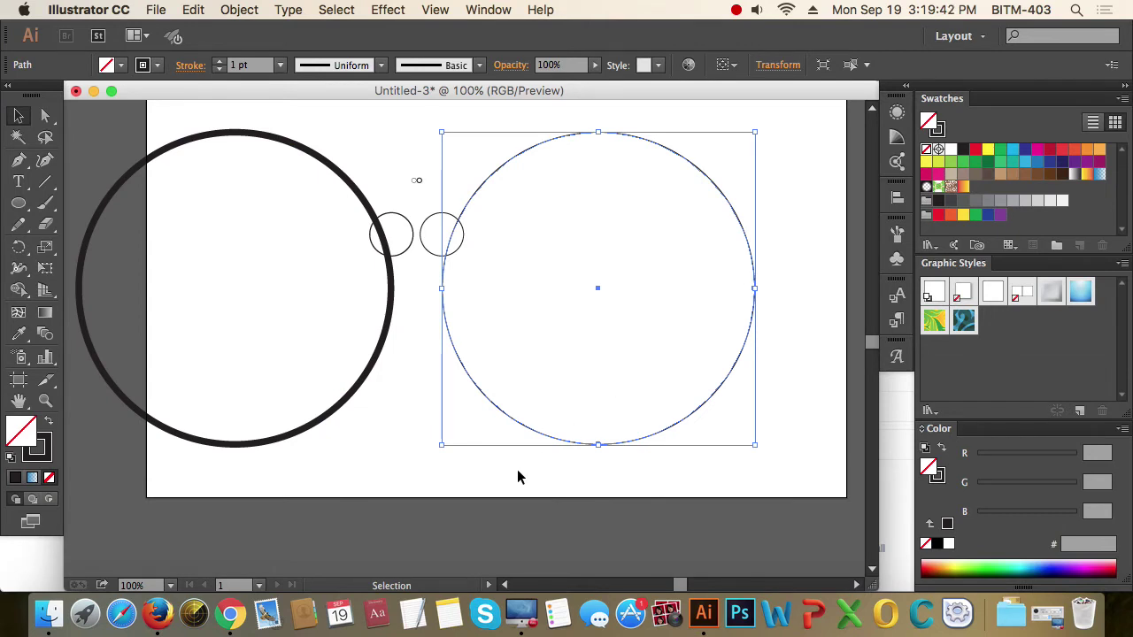
left_click(420, 483)
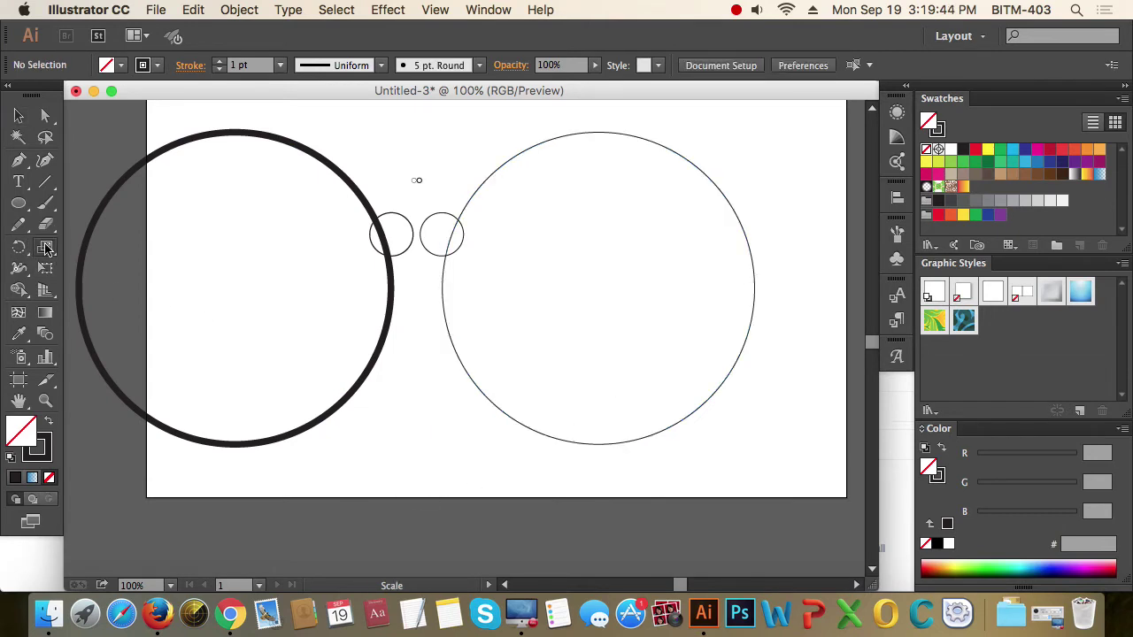
- Try enabling Scale Strokes & Effects in the Scale tool's options, and leave the dialog without applying it
double_click(45, 246)
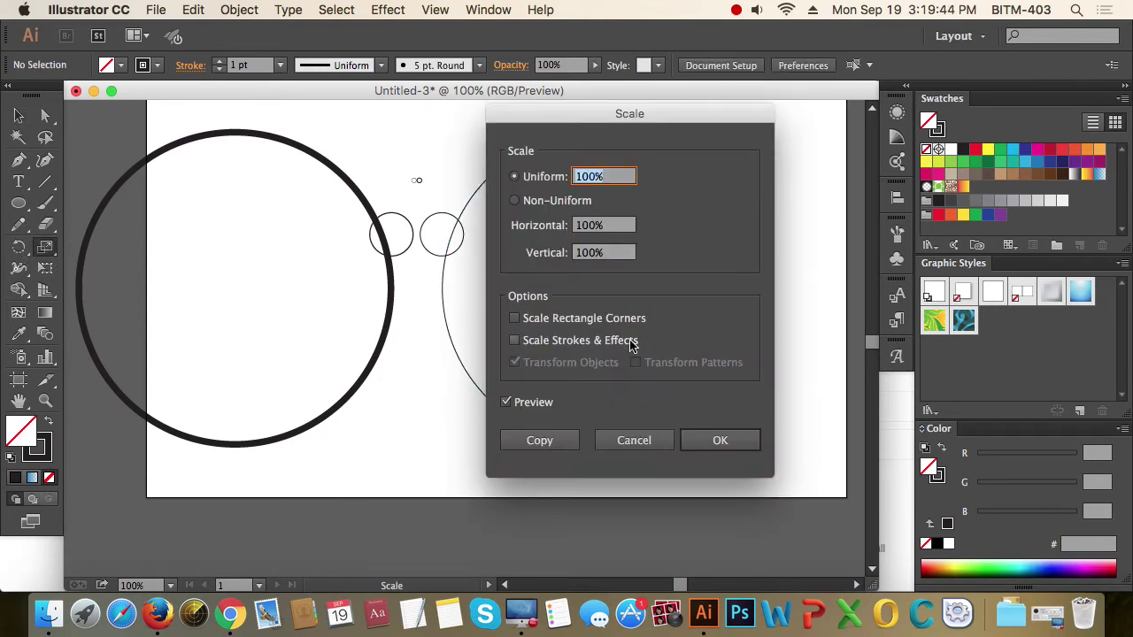
left_click(571, 345)
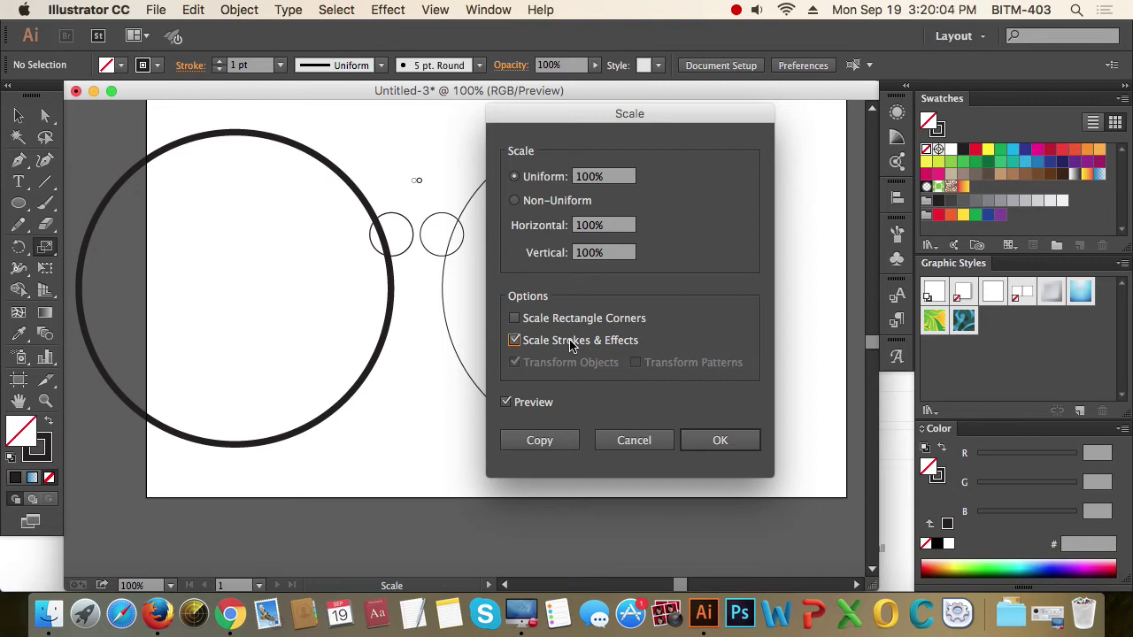
left_click(644, 438)
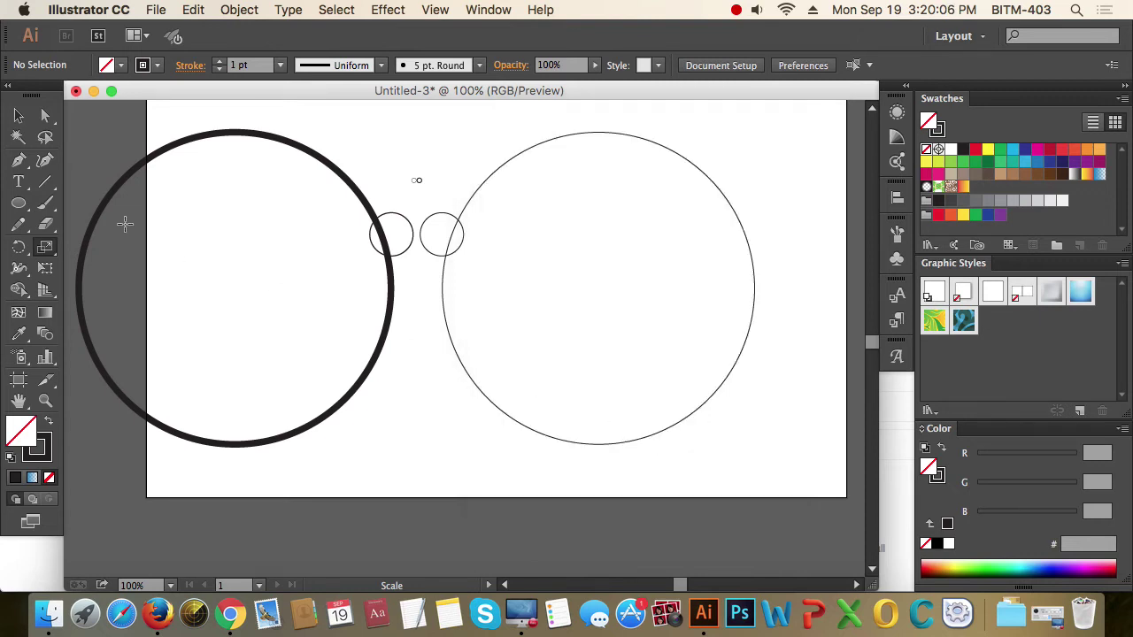
left_click(18, 116)
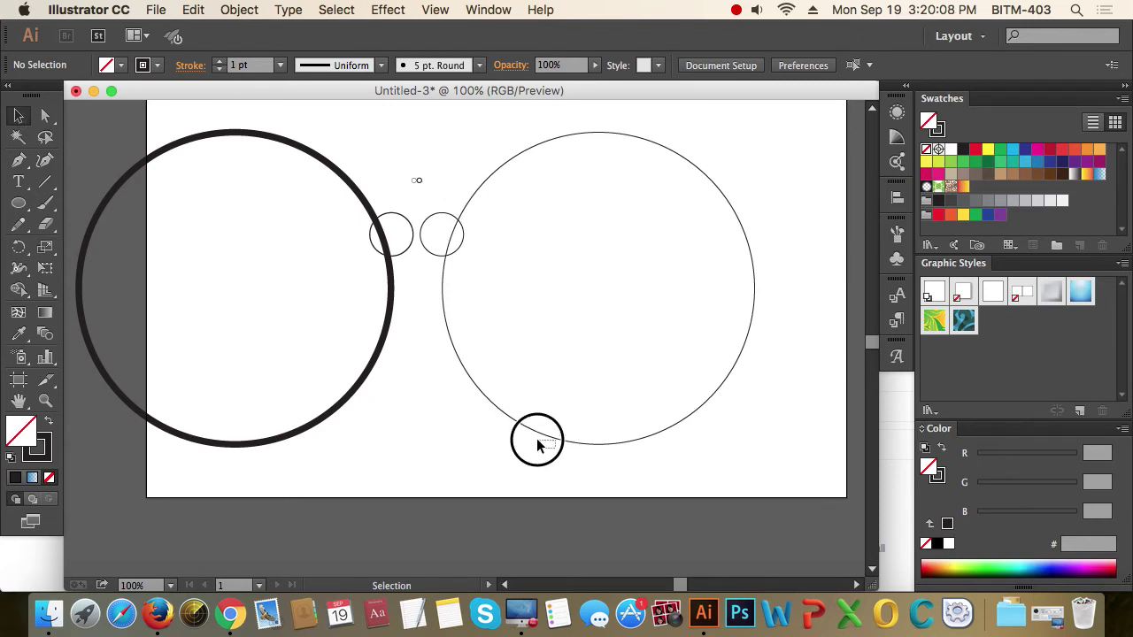
left_click_drag(536, 445, 125, 311)
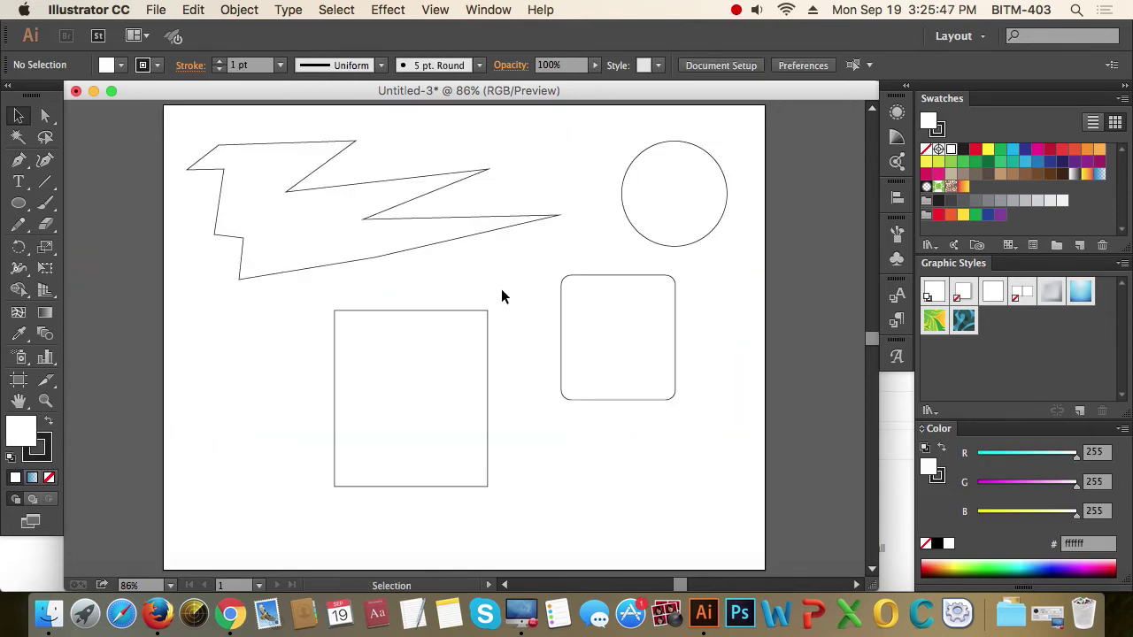
- Try insetting the large square-cornered rectangle by pasting a copy in front and shrinking it freehand, and delete the copy
left_click_drag(501, 289, 463, 335)
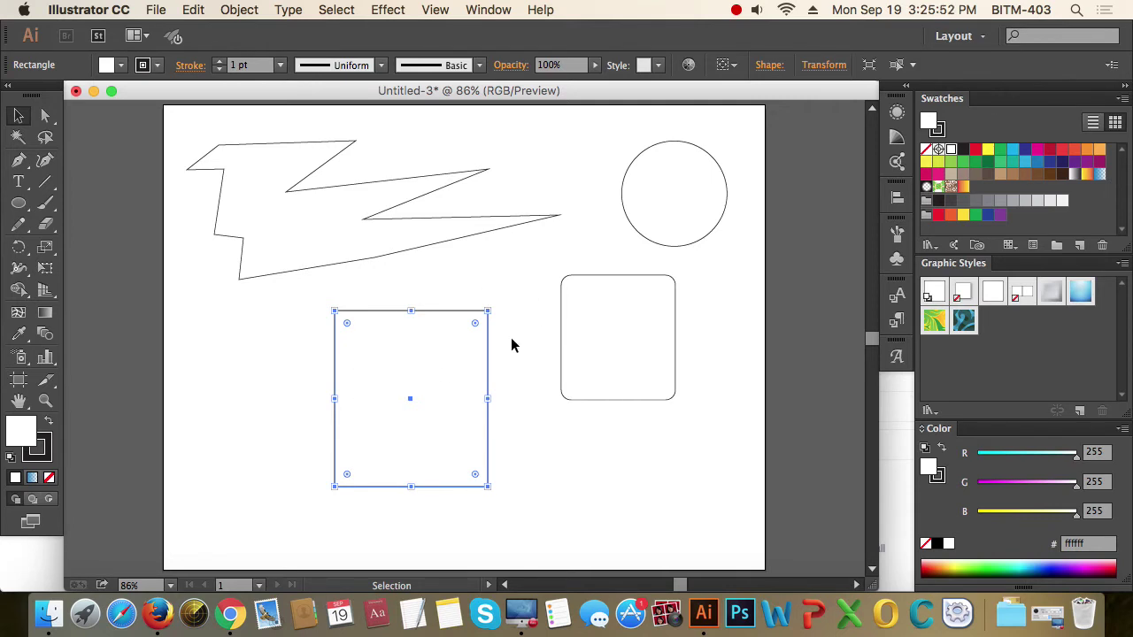
left_click_drag(301, 295, 586, 521)
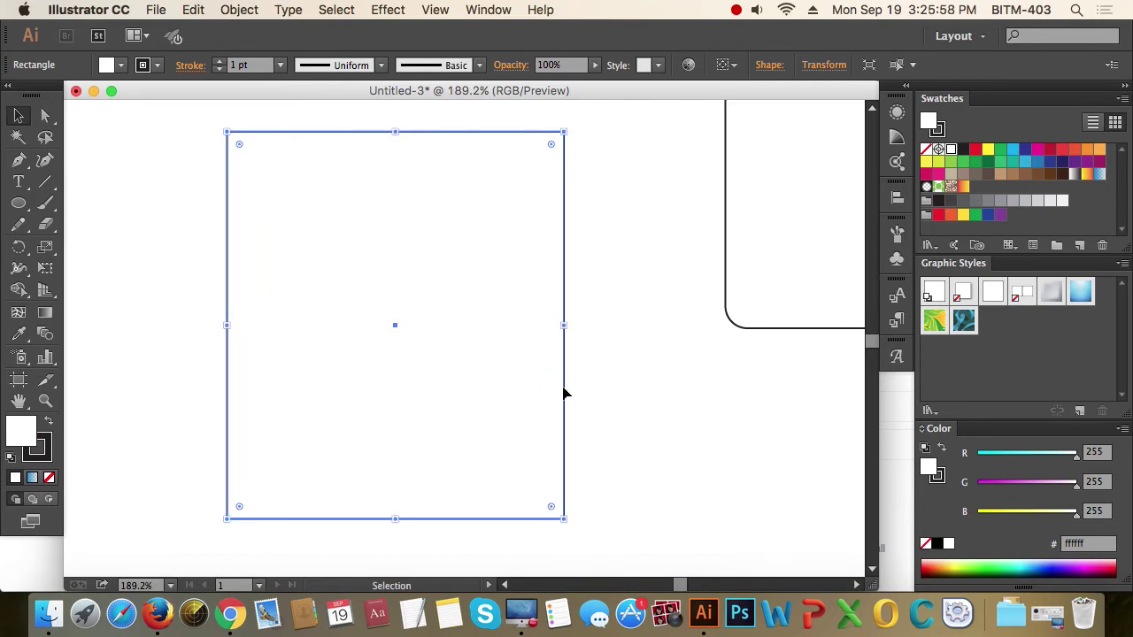
left_click(193, 10)
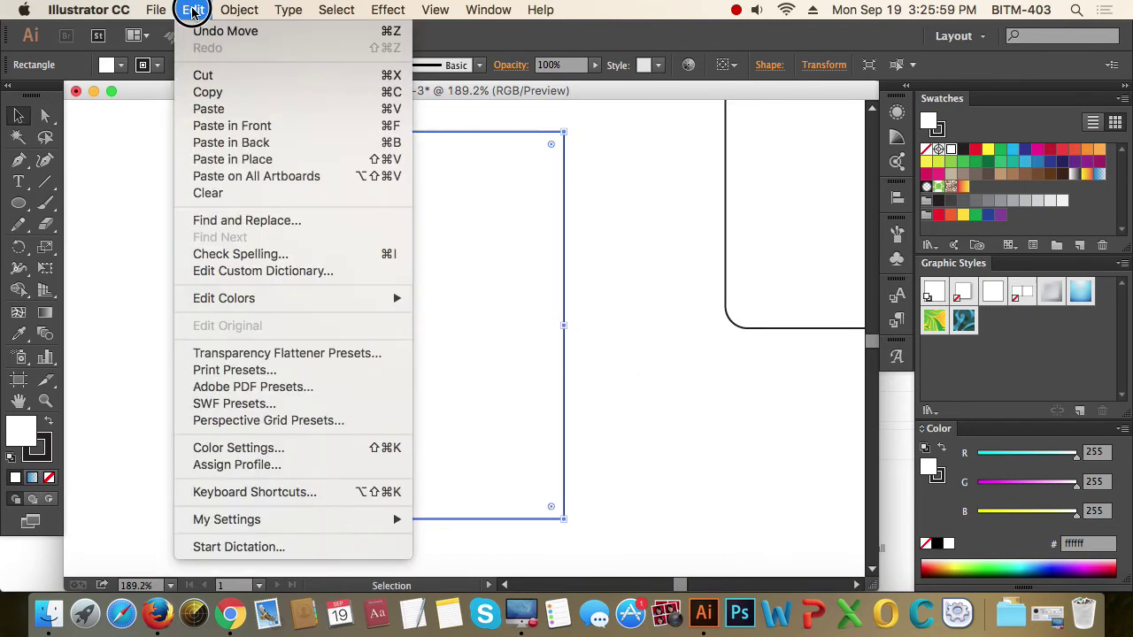
left_click(240, 98)
left_click(193, 10)
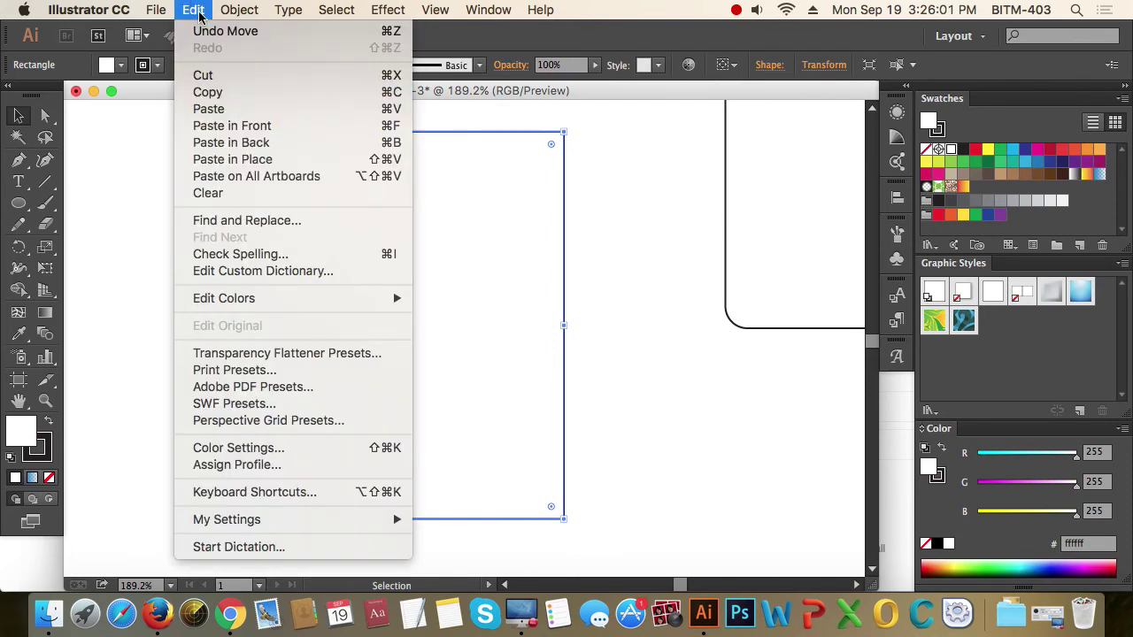
left_click(281, 125)
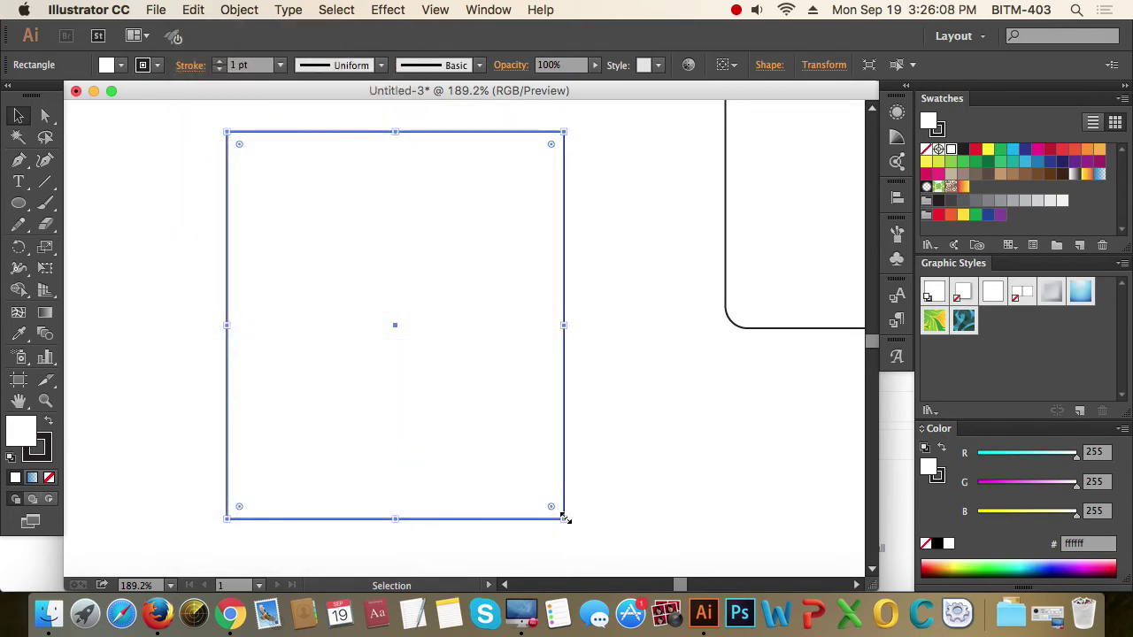
left_click_drag(561, 521, 534, 511)
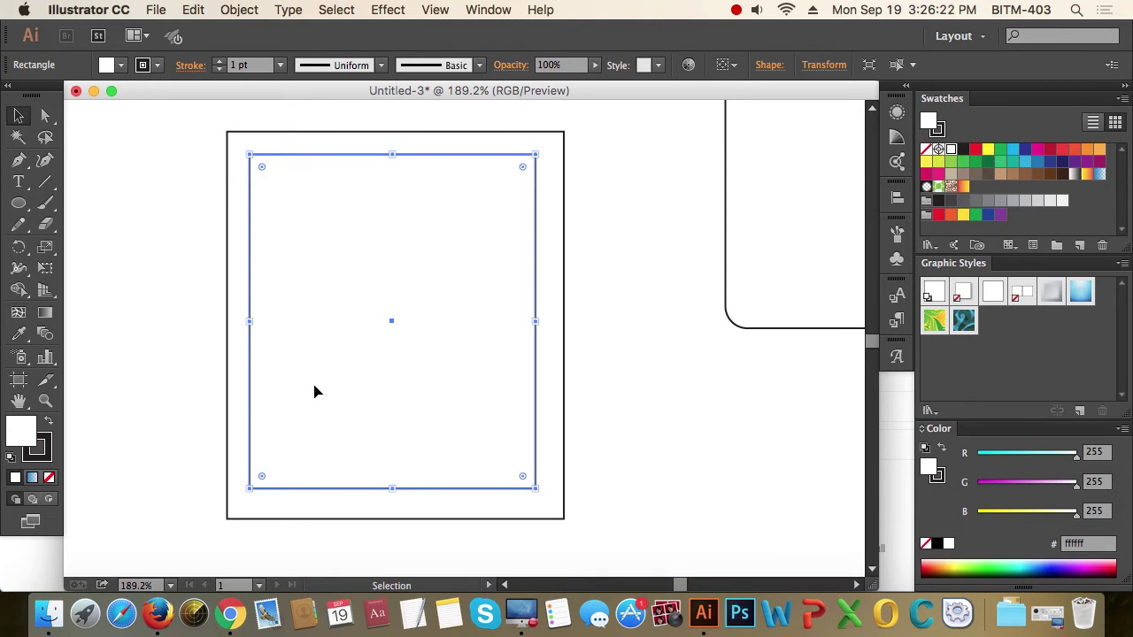
key("Delete")
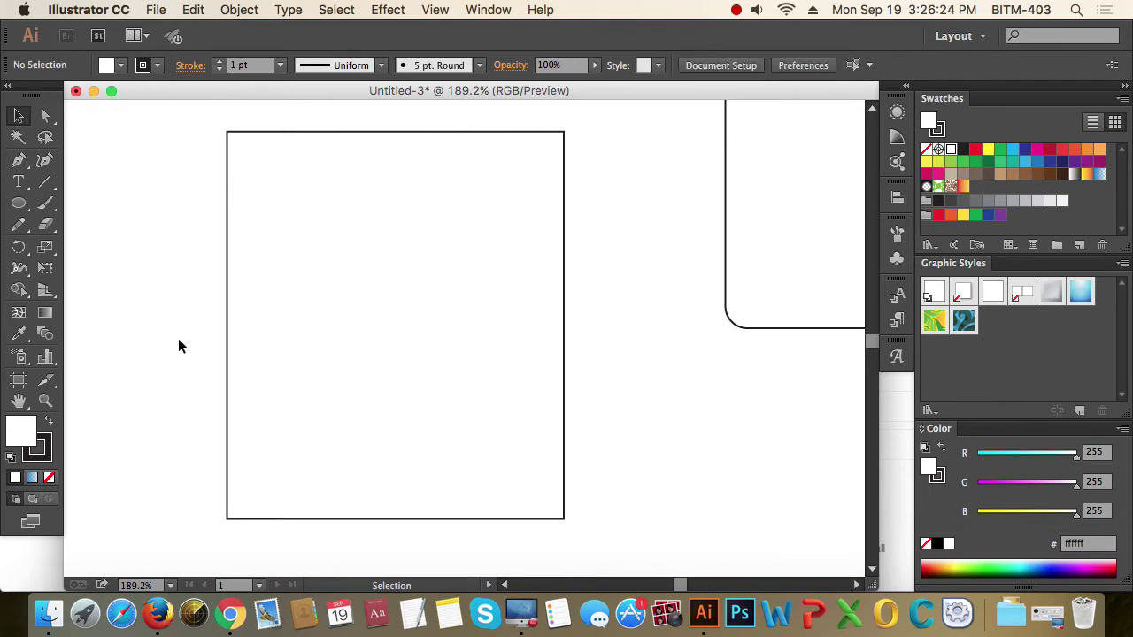
- Preview an inward Offset Path of -3 mm with Miter joins on the large square-cornered rectangle
left_click(410, 431)
left_click(239, 10)
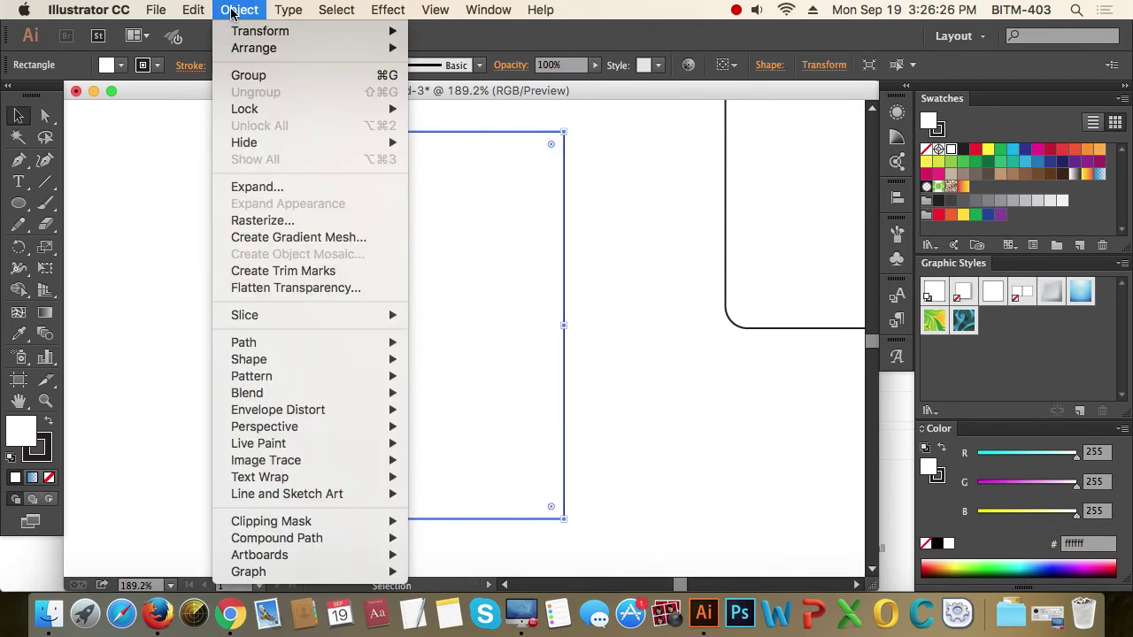
mouse_move(291, 346)
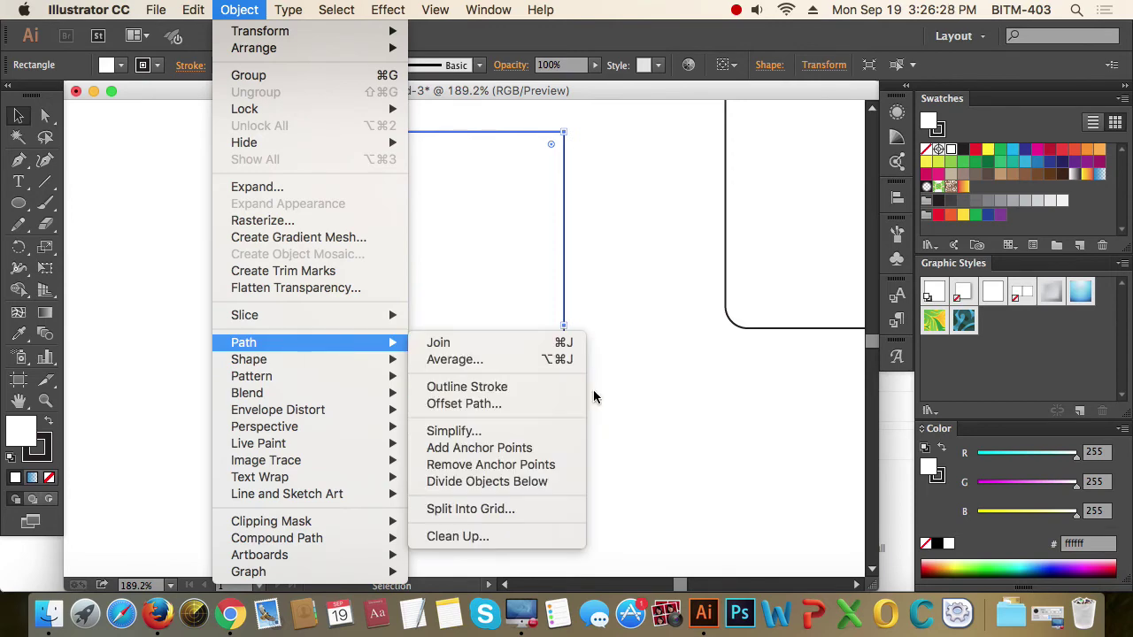
left_click(511, 405)
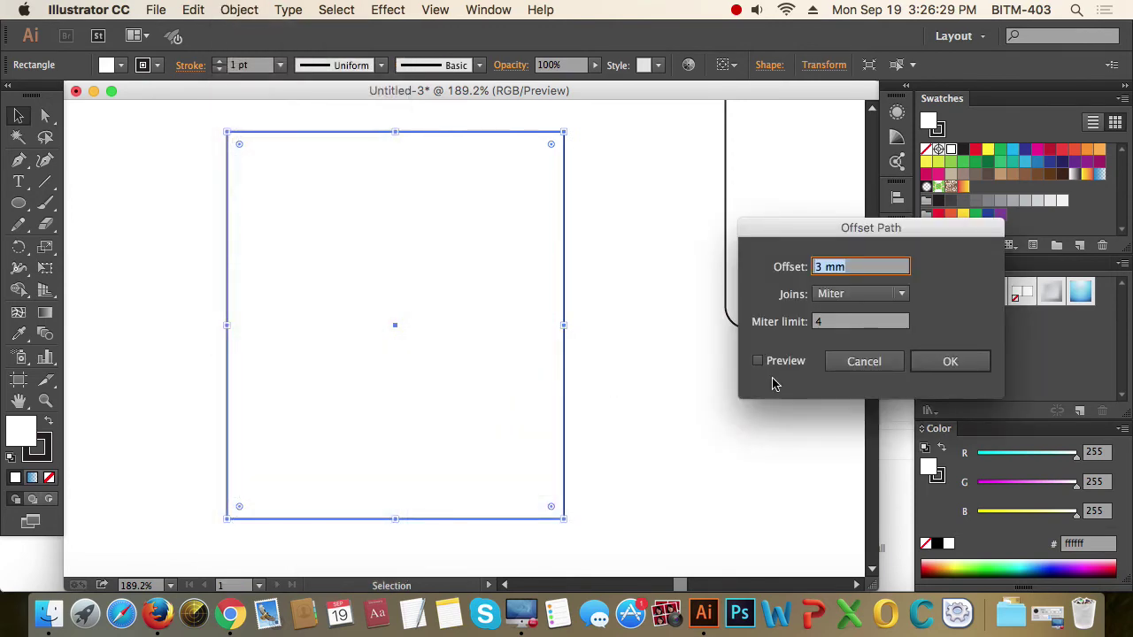
left_click(781, 365)
left_click_drag(822, 229, 711, 228)
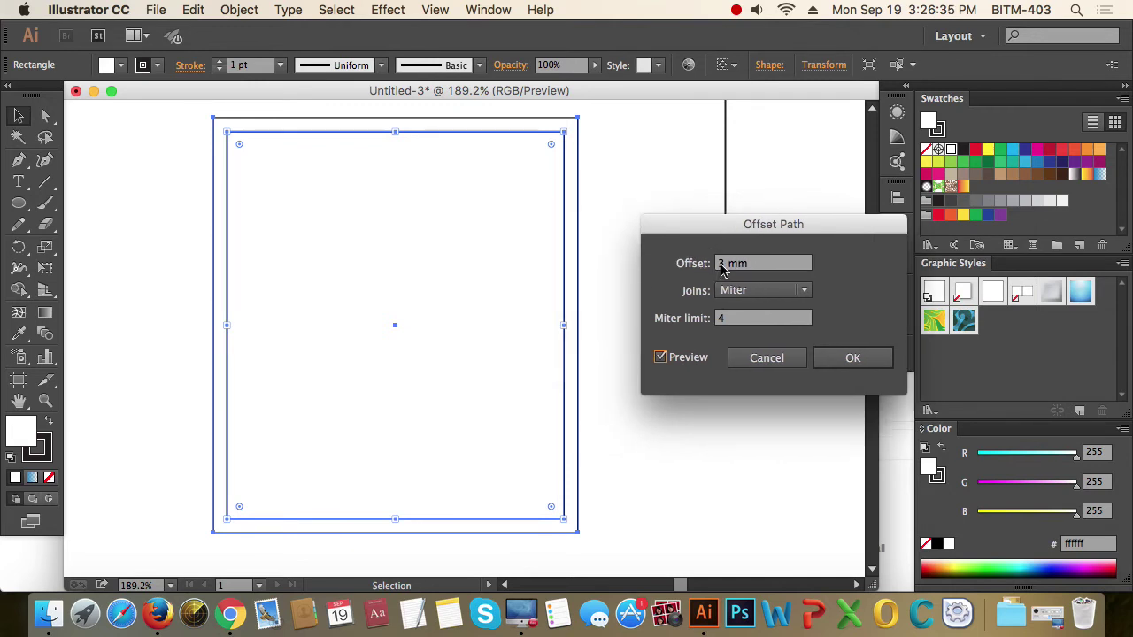
left_click(721, 270)
type("-")
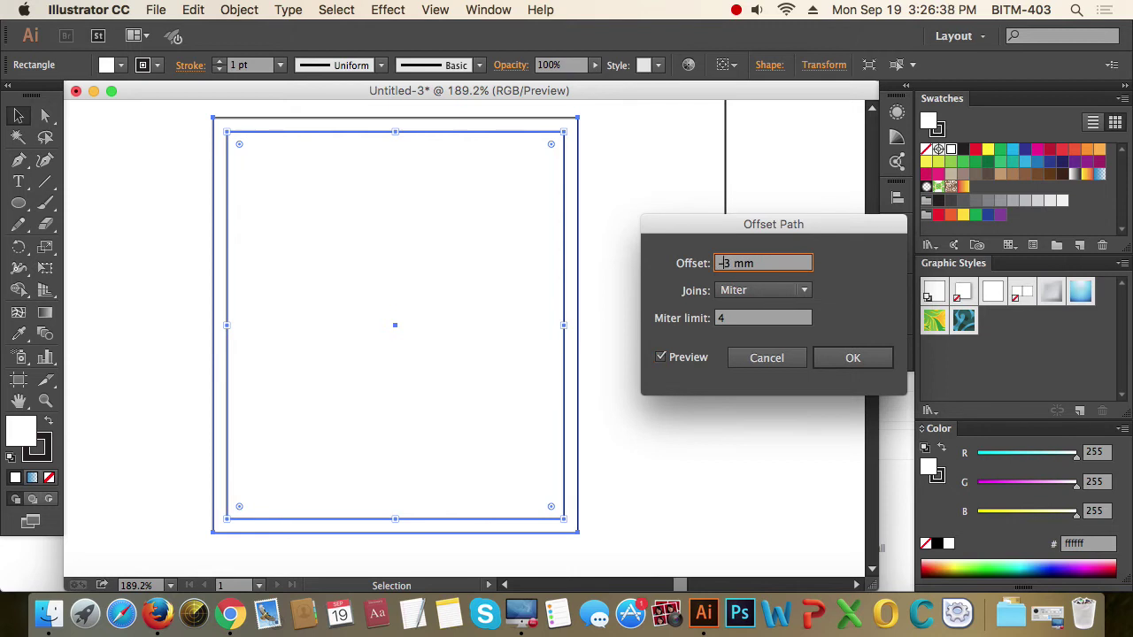
key("Tab")
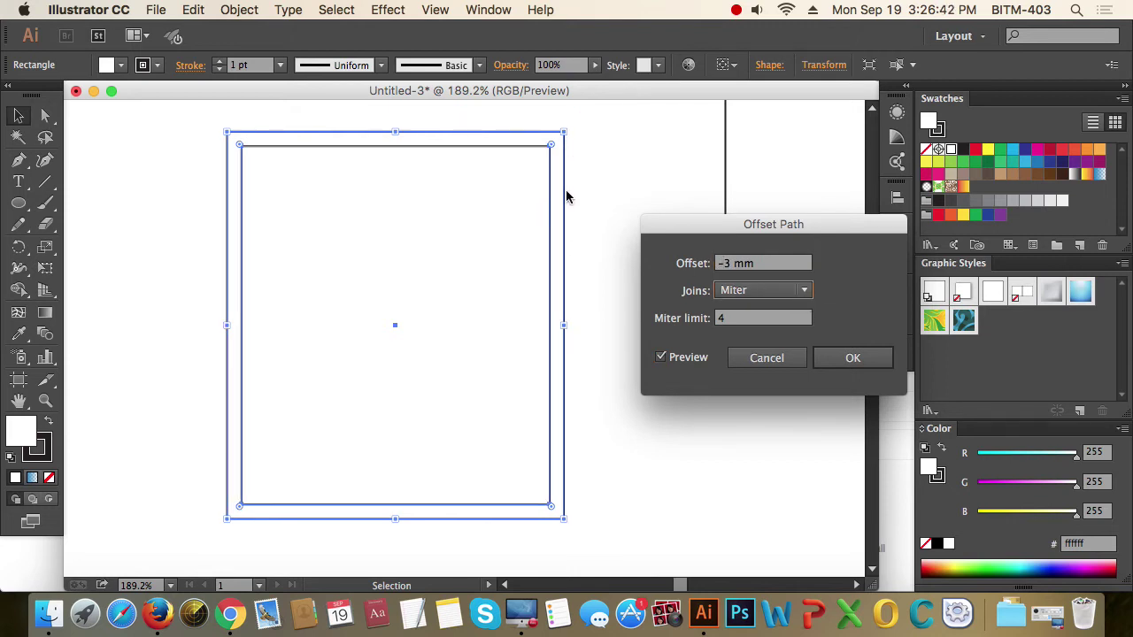
- Set the path offset to -5 mm and apply it to the rectangle
double_click(725, 265)
type("-5")
key("Tab")
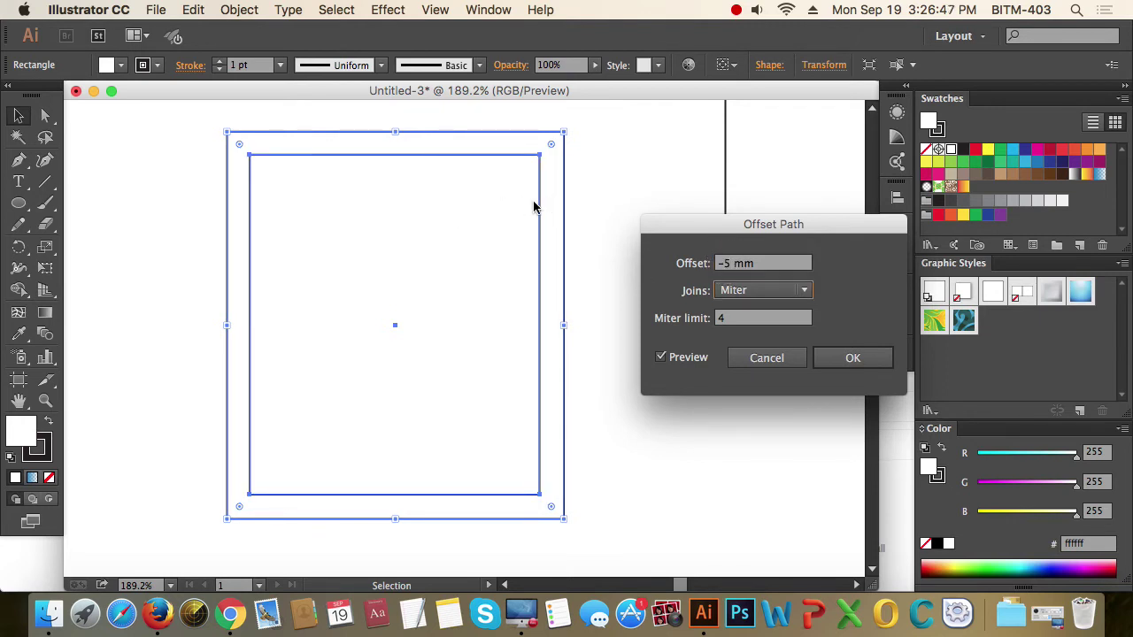
left_click(853, 357)
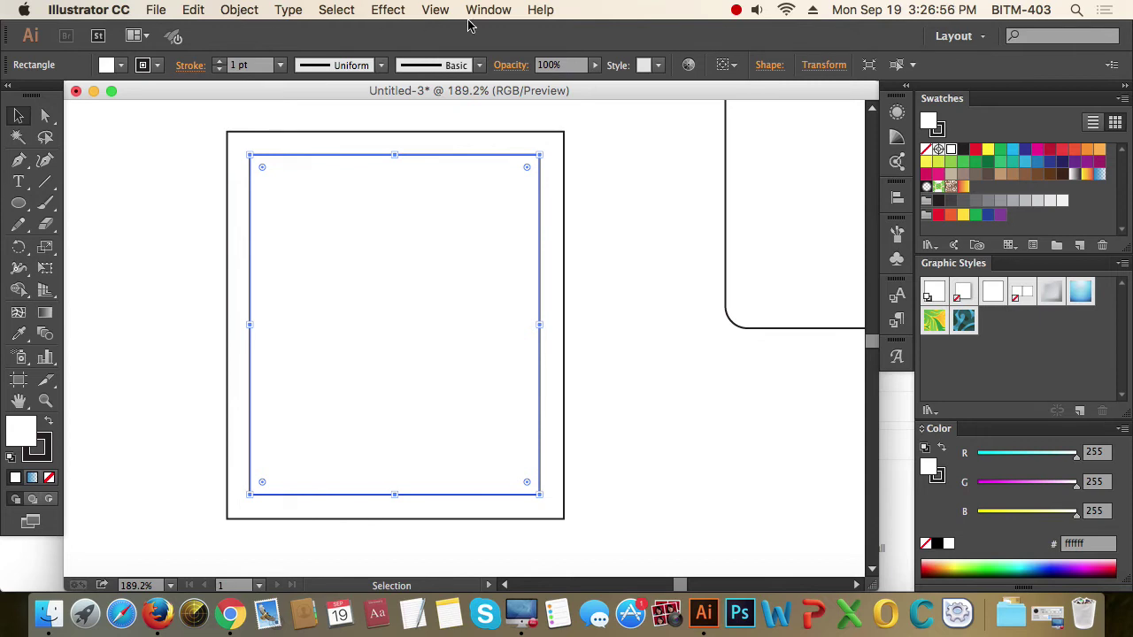
- Convert the inner offset rectangle into guides and remove the fill from the outer rectangle
key("super+5")
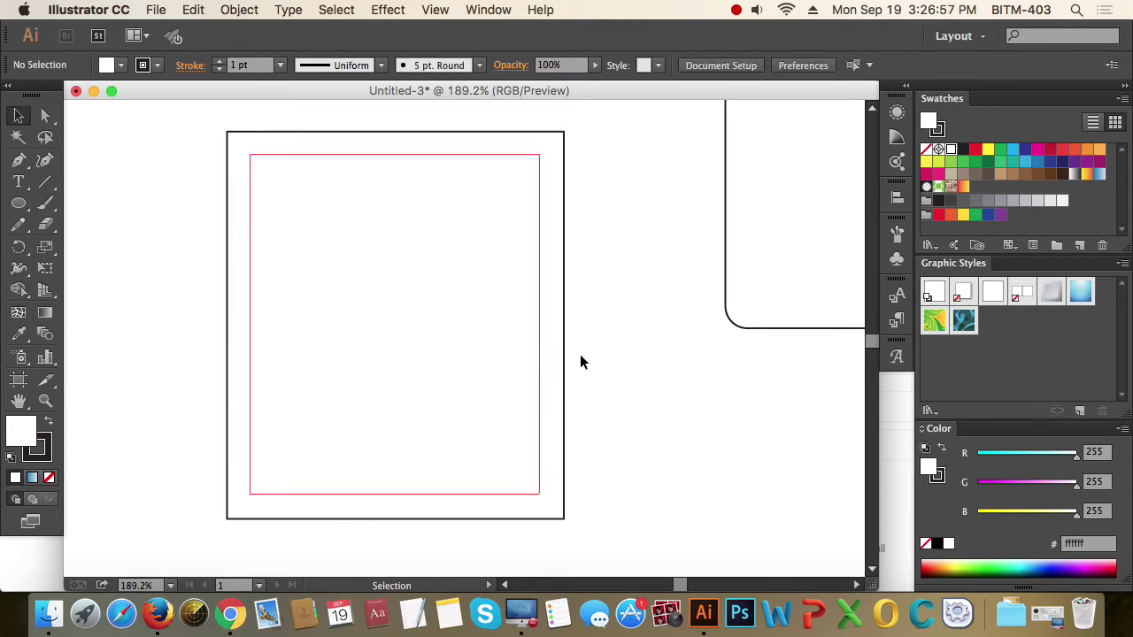
left_click_drag(628, 356, 505, 417)
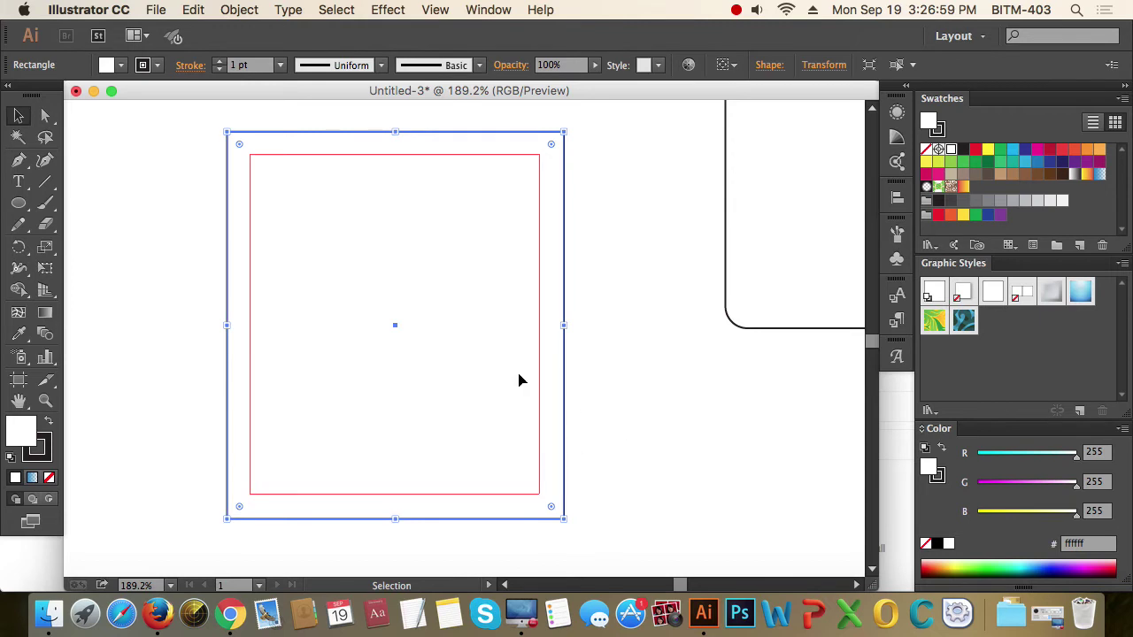
left_click_drag(538, 375, 647, 434)
key("super+z")
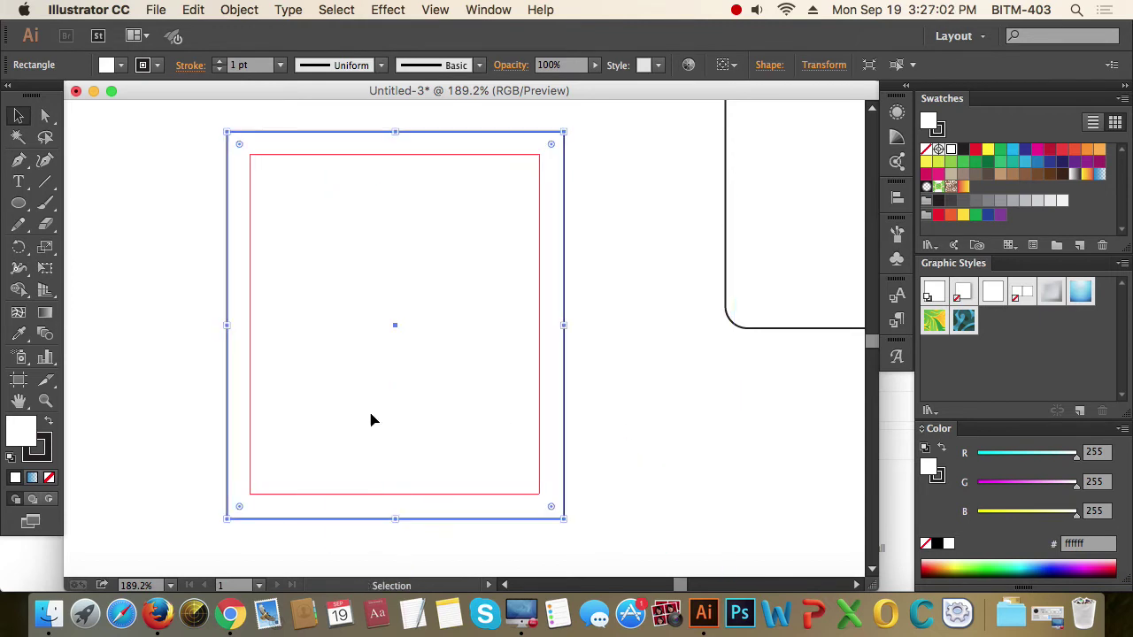
left_click(48, 477)
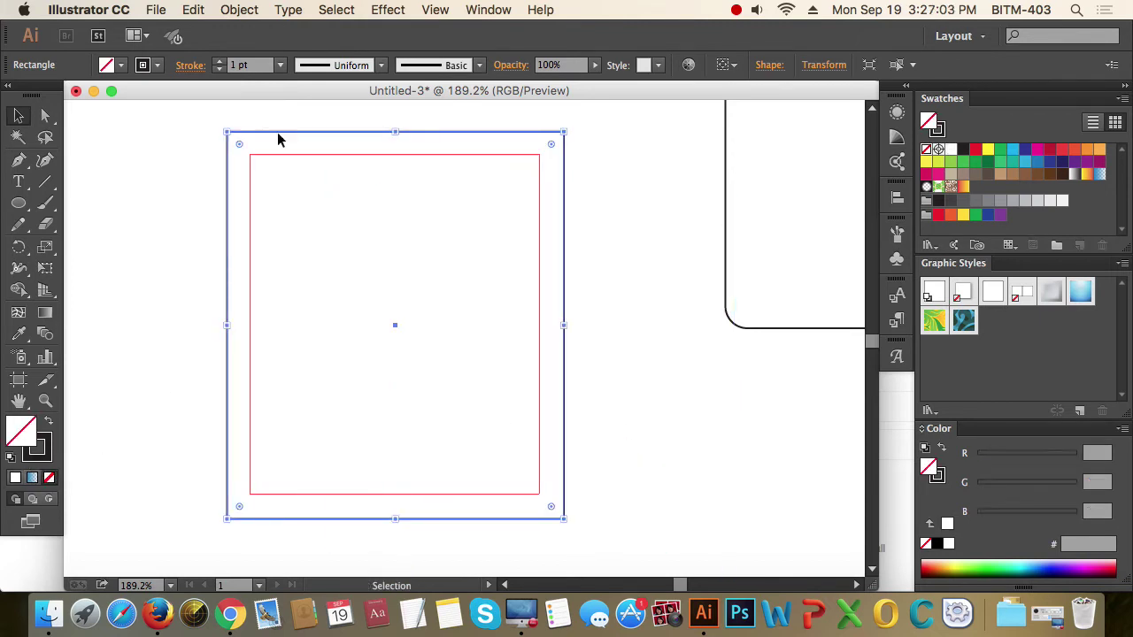
- Offset the path of the large square-cornered rectangle outward by 5 mm with Miter joins and a miter limit of 4
left_click(240, 10)
mouse_move(266, 342)
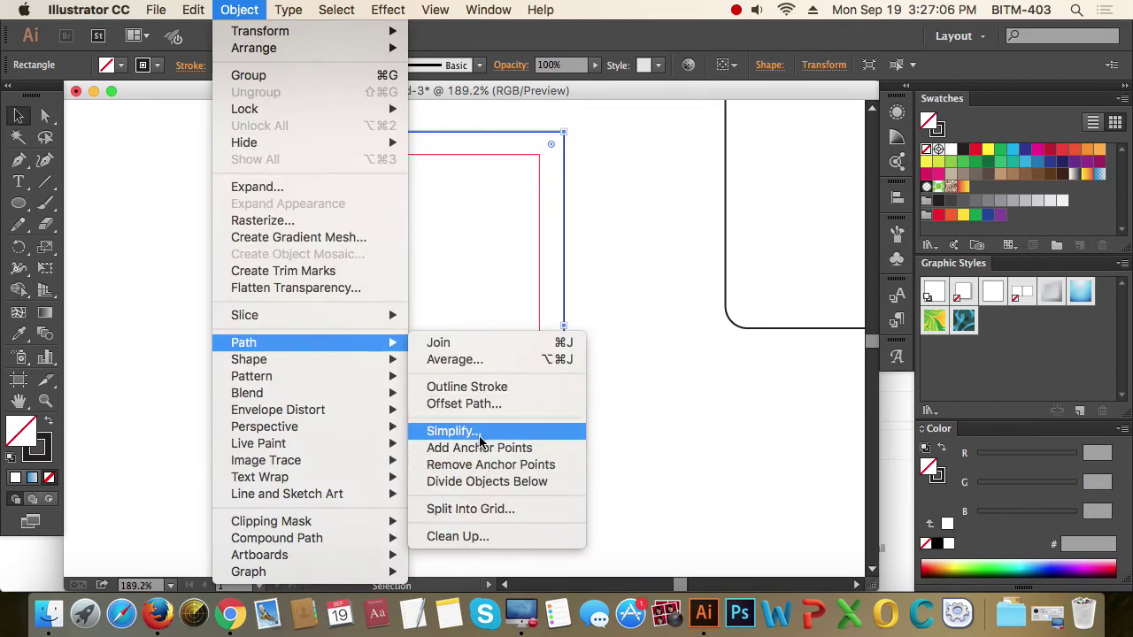
left_click(500, 405)
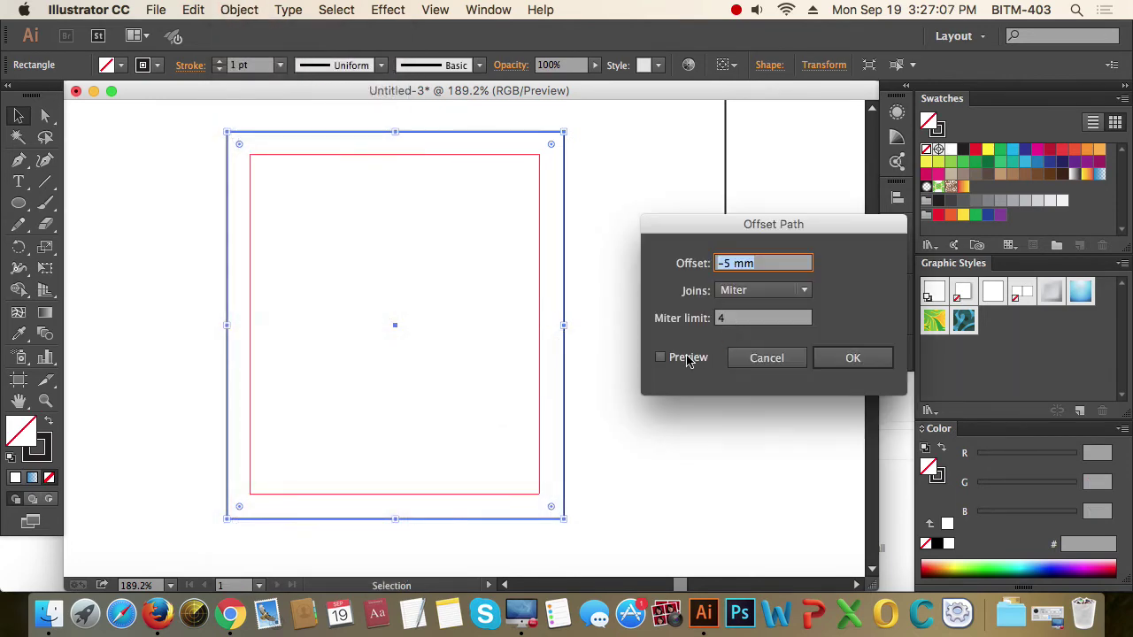
left_click(688, 358)
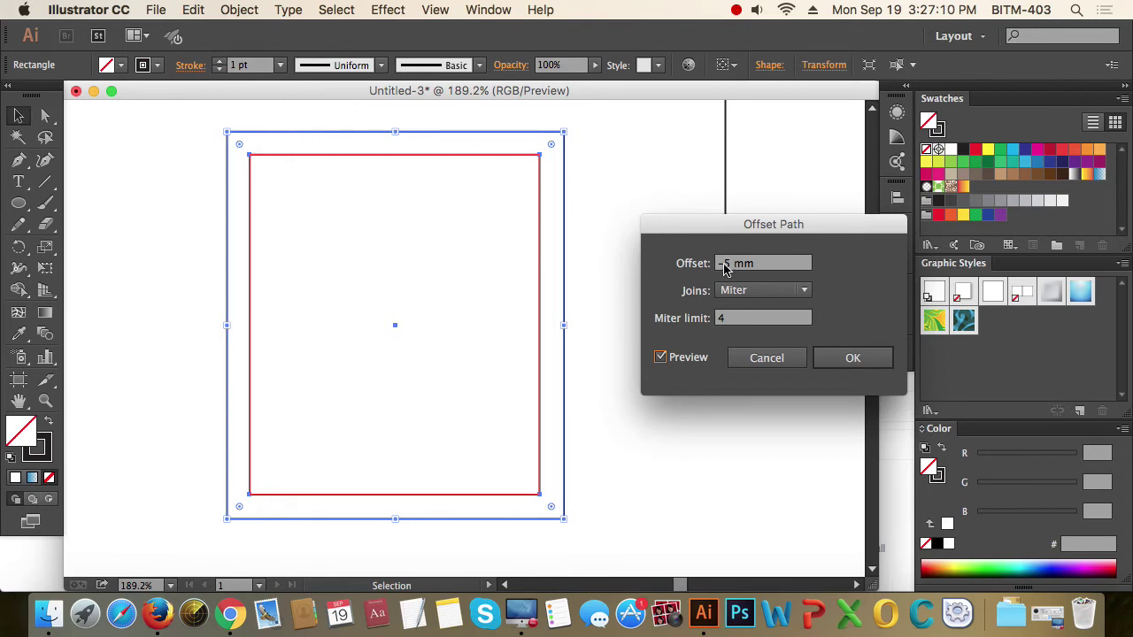
left_click(724, 269)
key("BackSpace")
key("Tab")
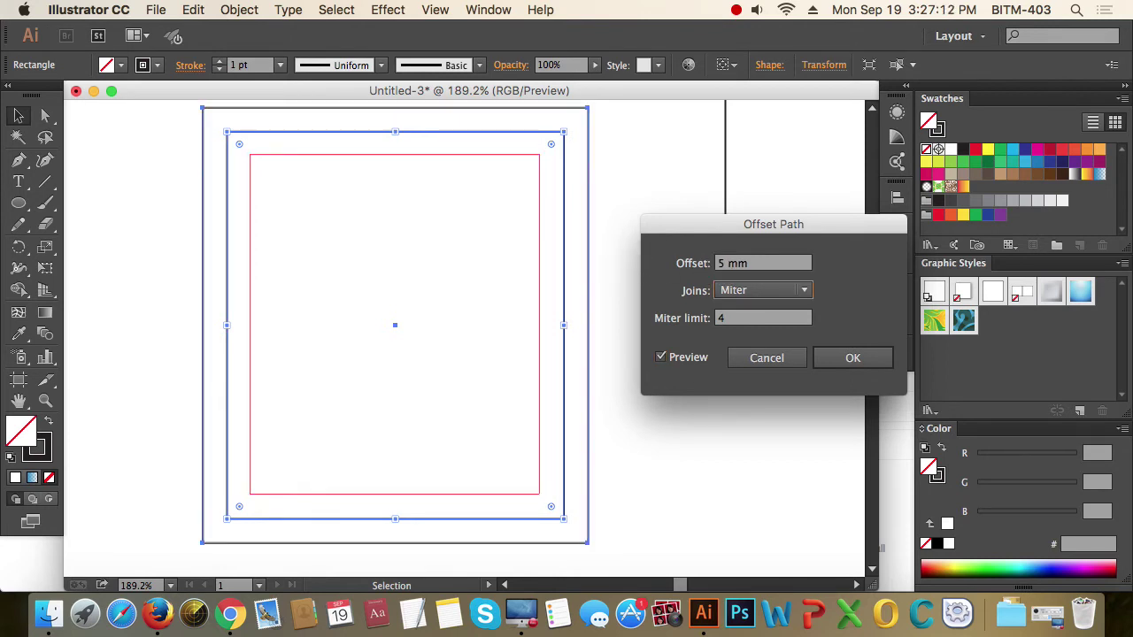
left_click(854, 358)
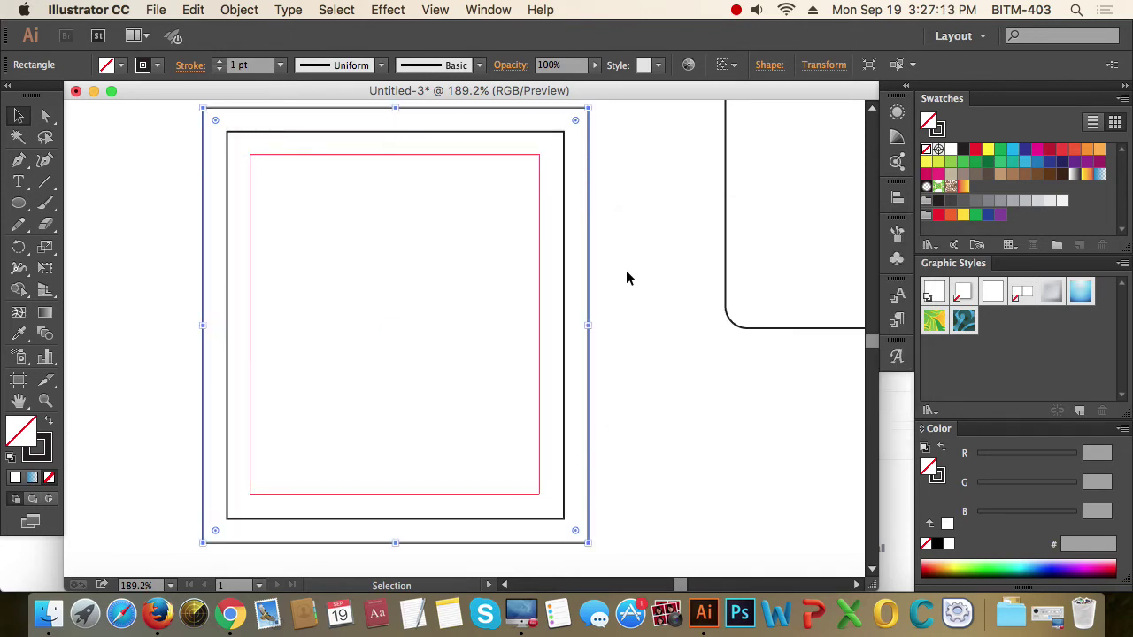
- Convert the outer offset rectangle into guides around the original rectangle
key("super+shift+a")
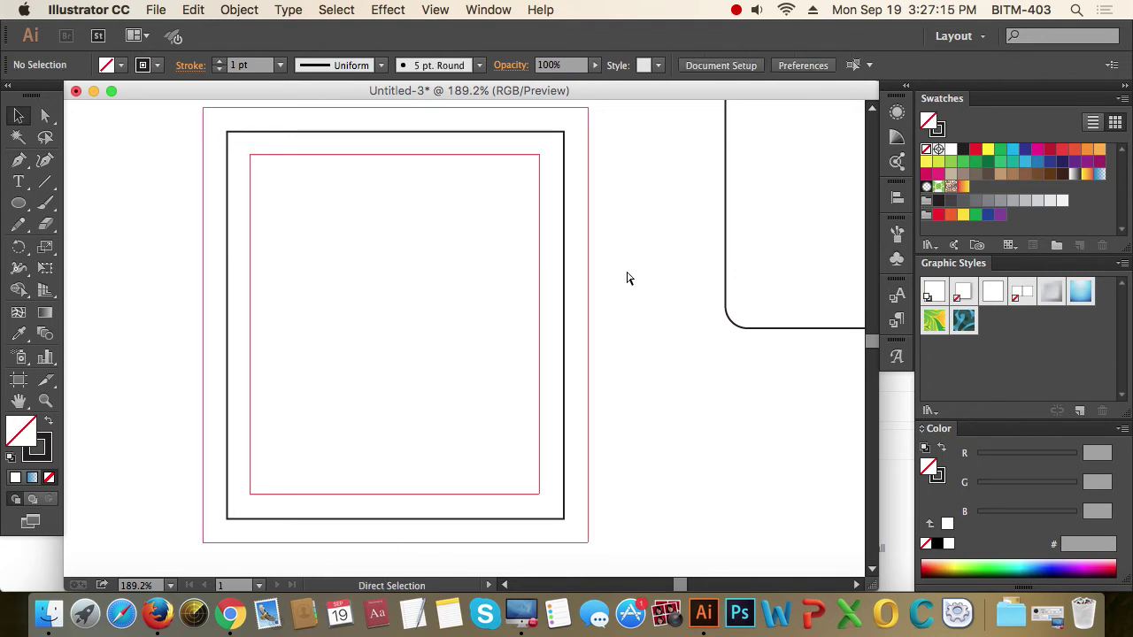
left_click_drag(632, 307, 506, 293)
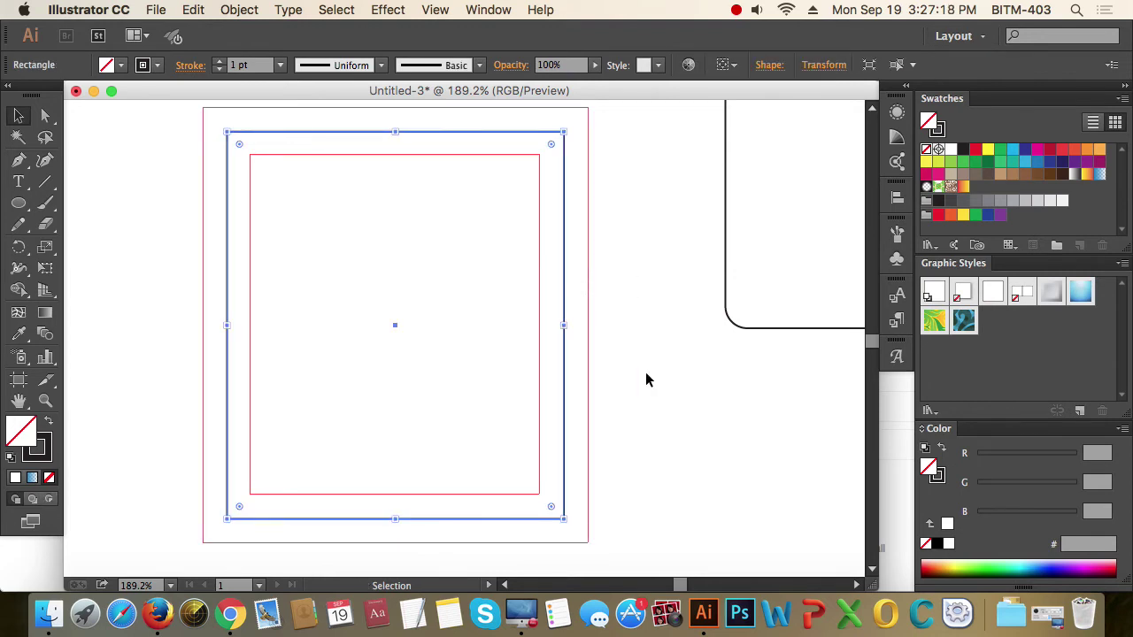
left_click(481, 372)
left_click_drag(446, 351, 649, 423)
left_click(649, 422)
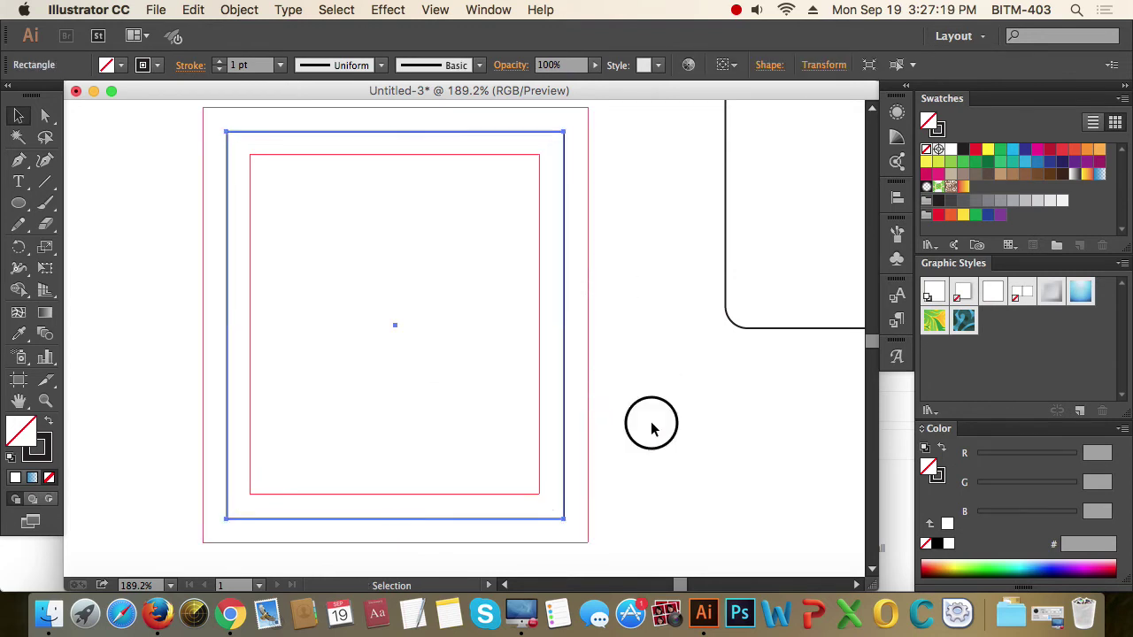
- Apply a 5 mm Offset Path with Miter joins to the zigzag shape, the circle and the rounded rectangle together
key("z")
left_click(512, 281, "alt")
left_click(512, 281, "alt")
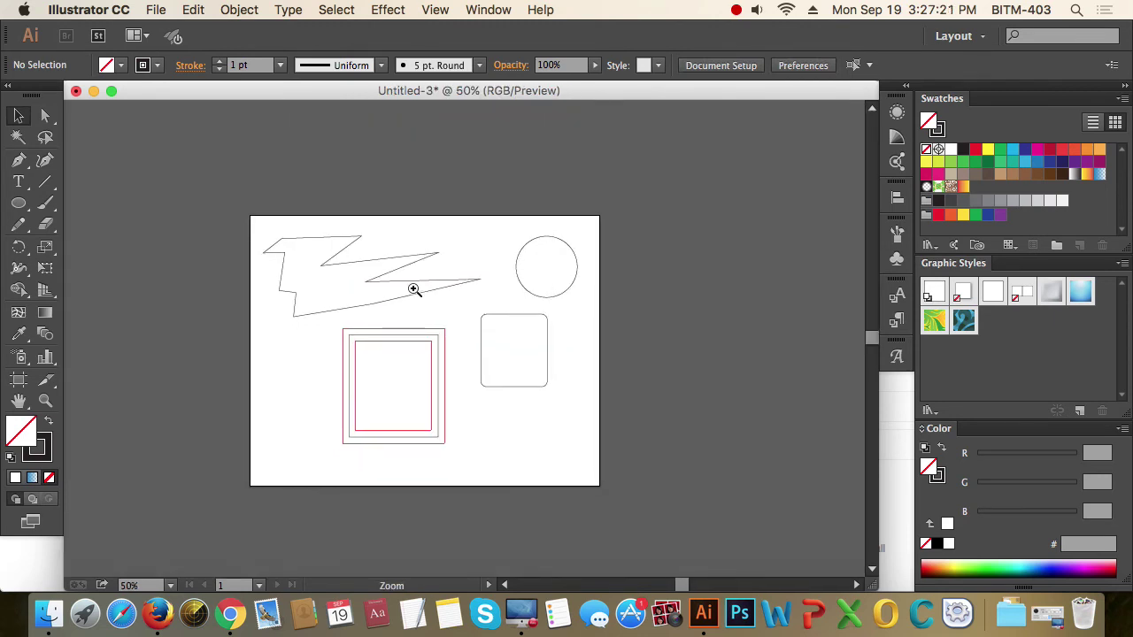
left_click_drag(208, 182, 300, 206)
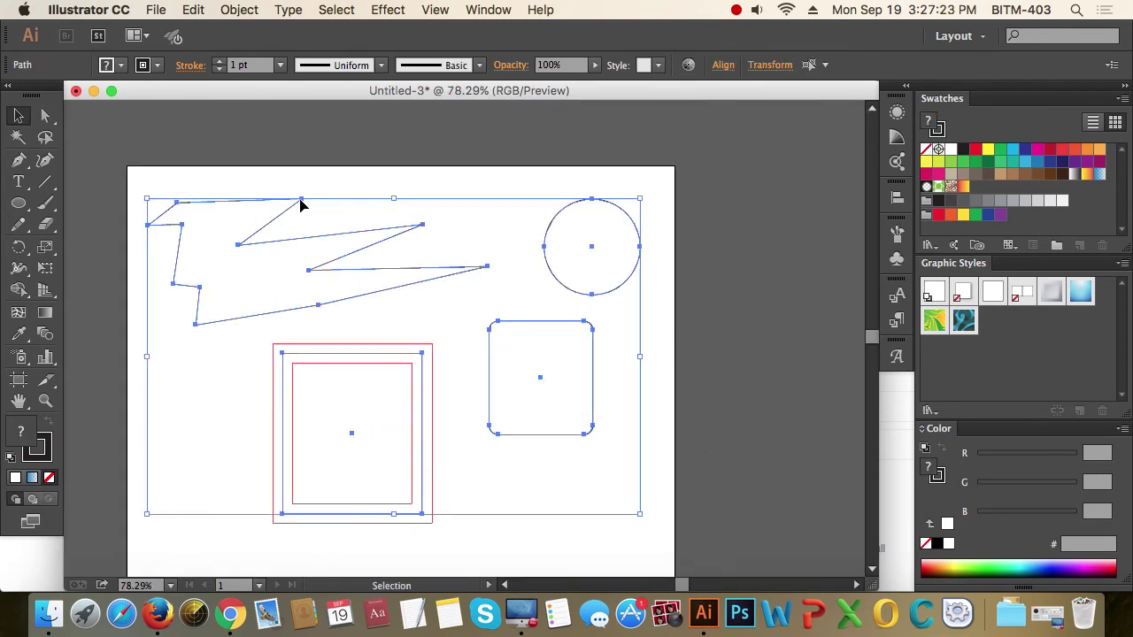
left_click(651, 276)
left_click_drag(327, 130, 600, 324)
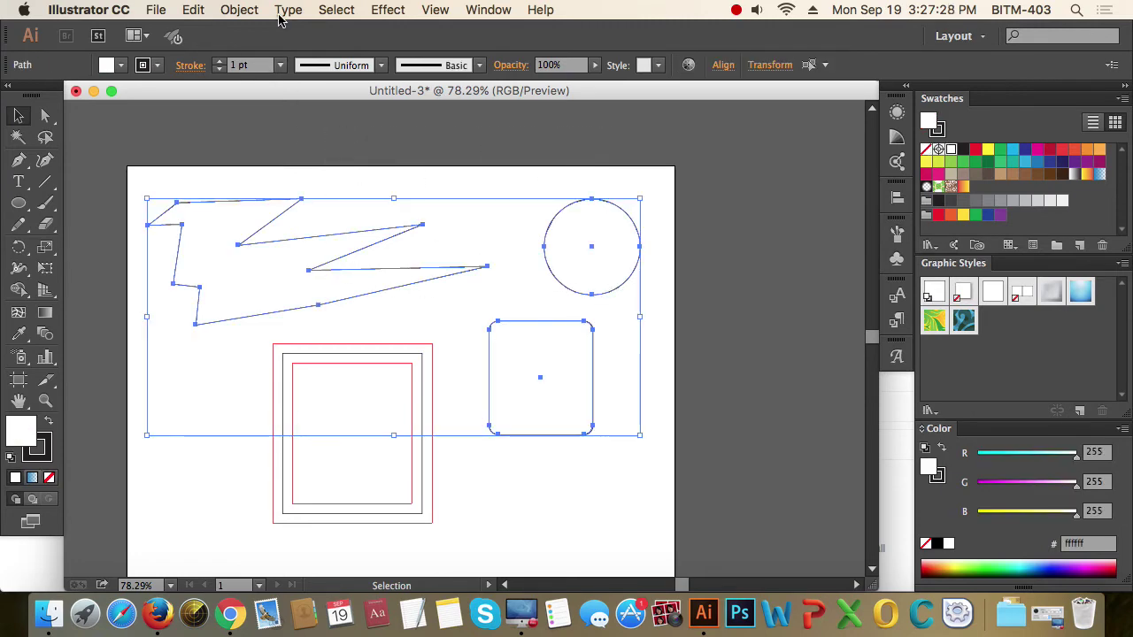
left_click(241, 9)
mouse_move(292, 342)
left_click(469, 405)
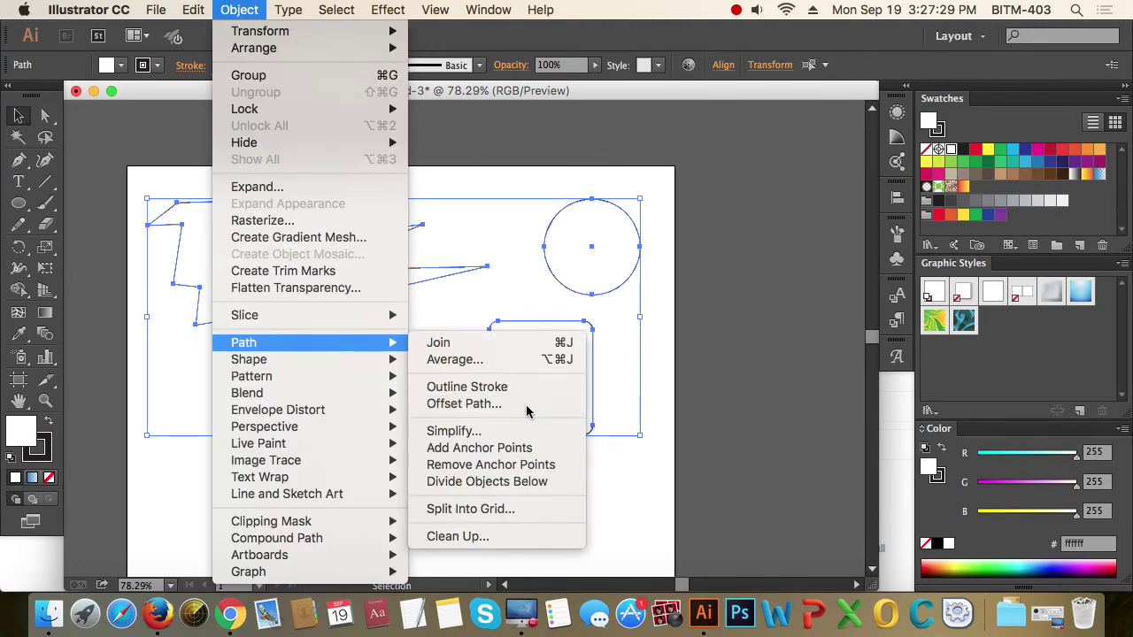
left_click(660, 356)
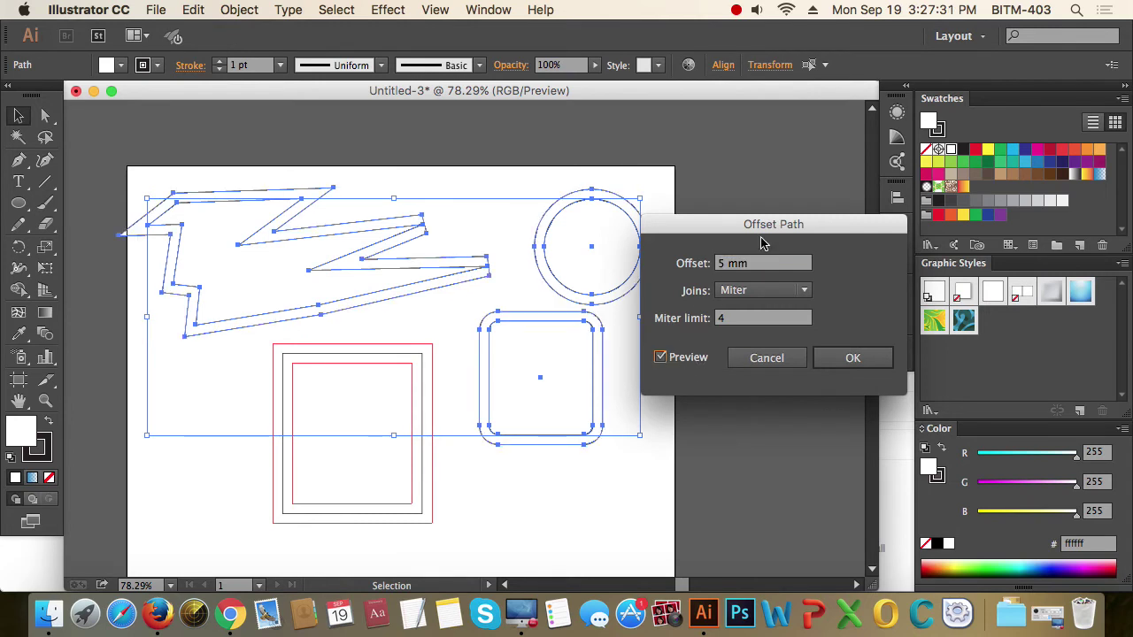
left_click_drag(764, 228, 966, 246)
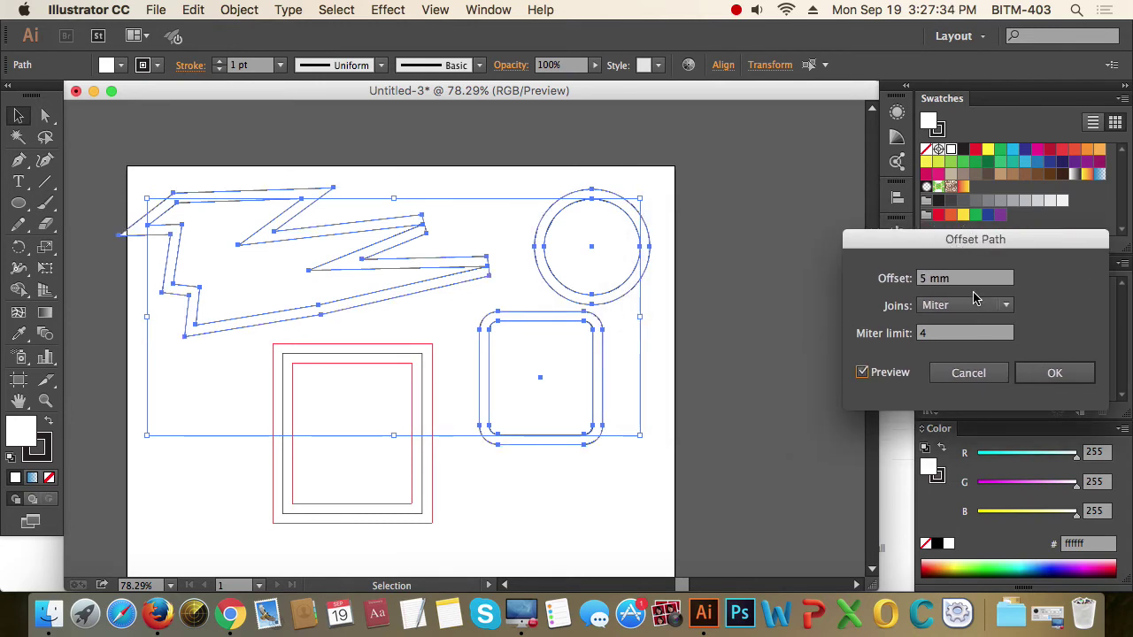
left_click(1054, 374)
left_click(693, 426)
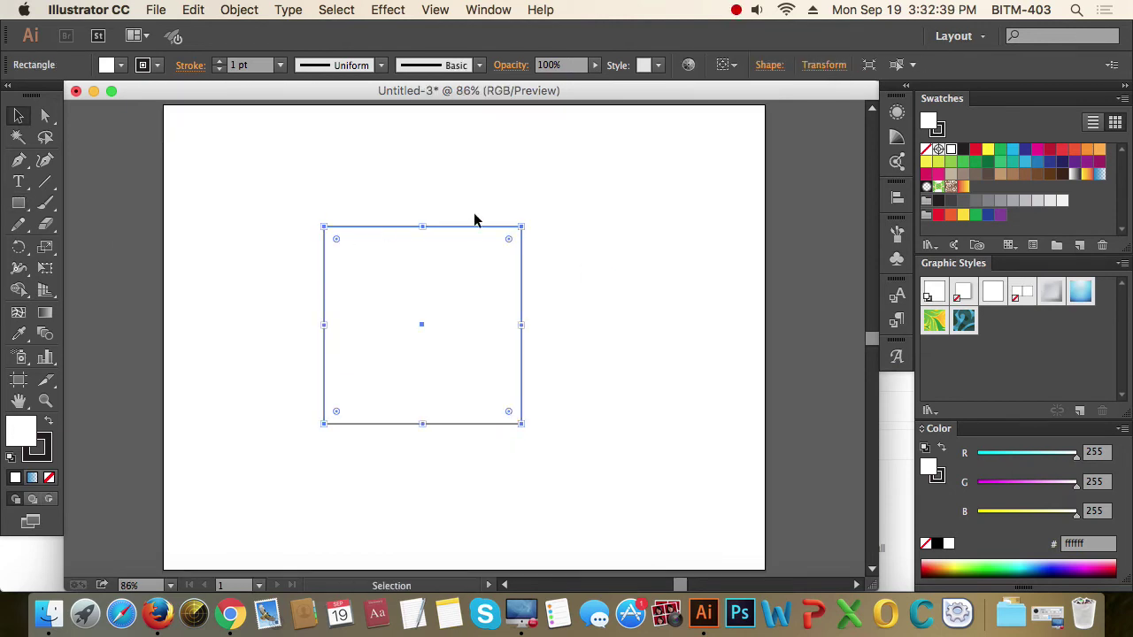
- Add anchor points at the midpoints of the square's sides with Add Anchor Points
left_click(46, 117)
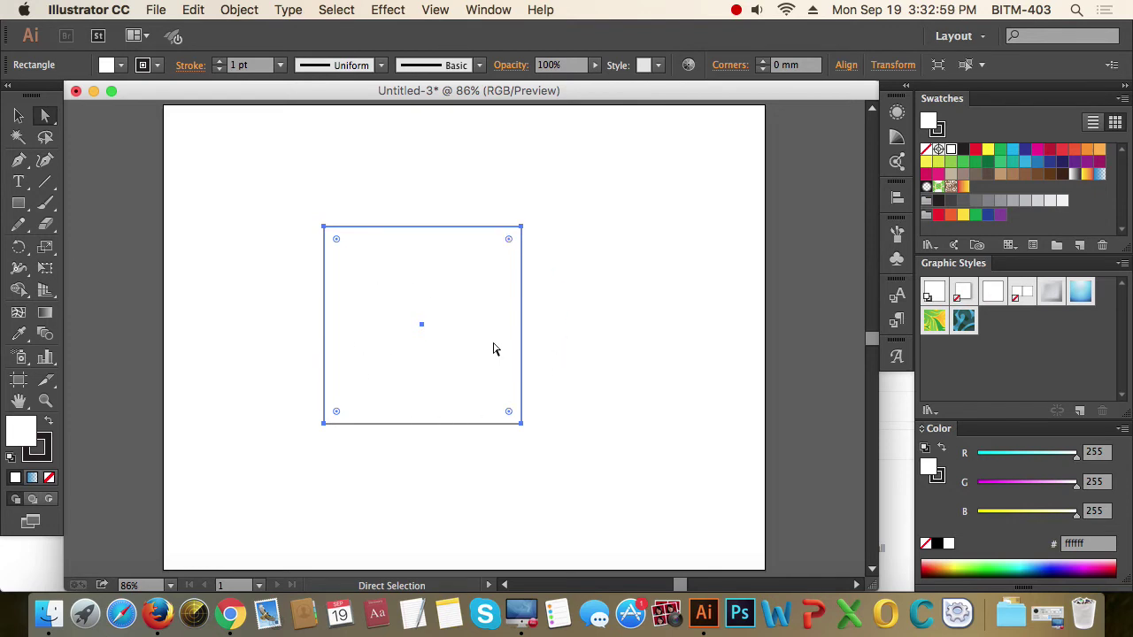
left_click(237, 10)
mouse_move(278, 347)
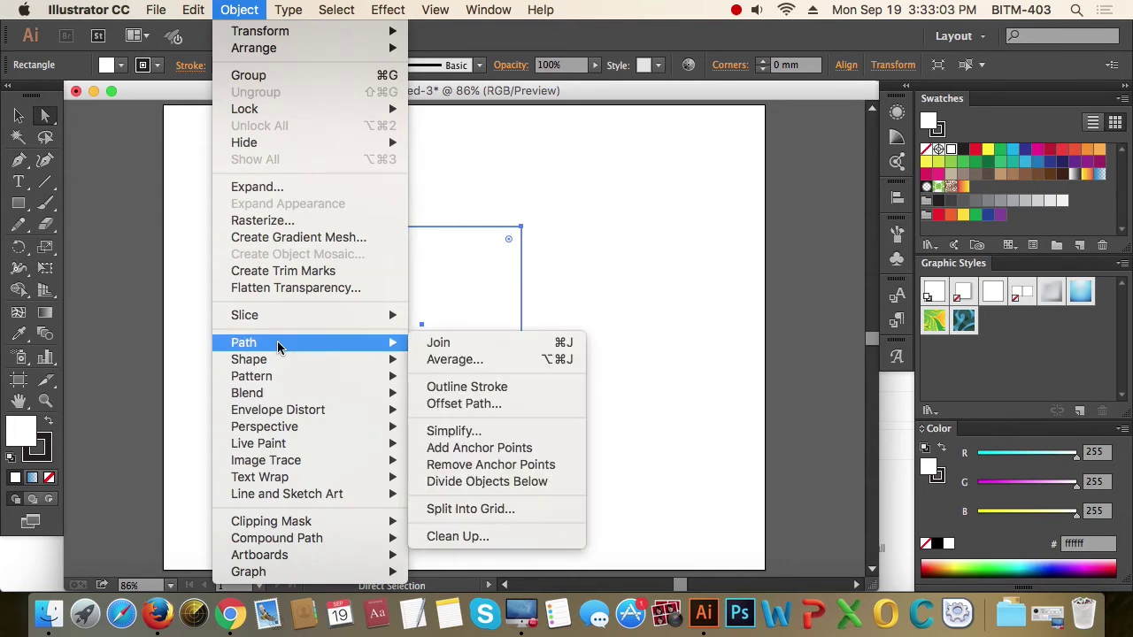
left_click(501, 449)
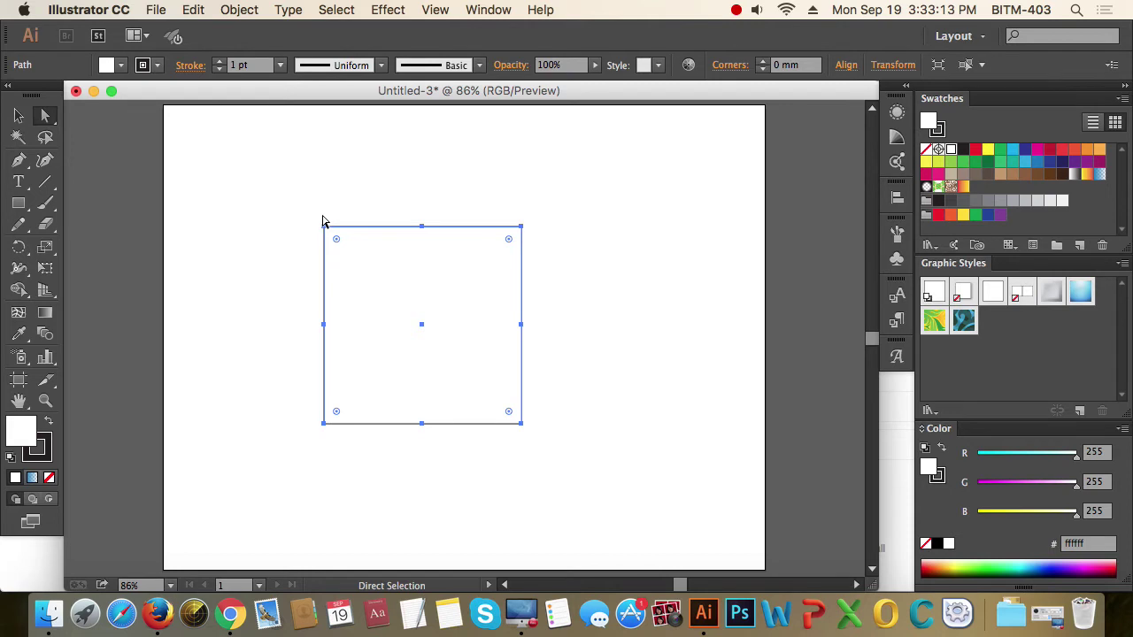
- Try to form a right-pointing arrow by moving the midpoints of the square's left and right sides to the right
left_click(304, 310)
left_click_drag(304, 310, 345, 346)
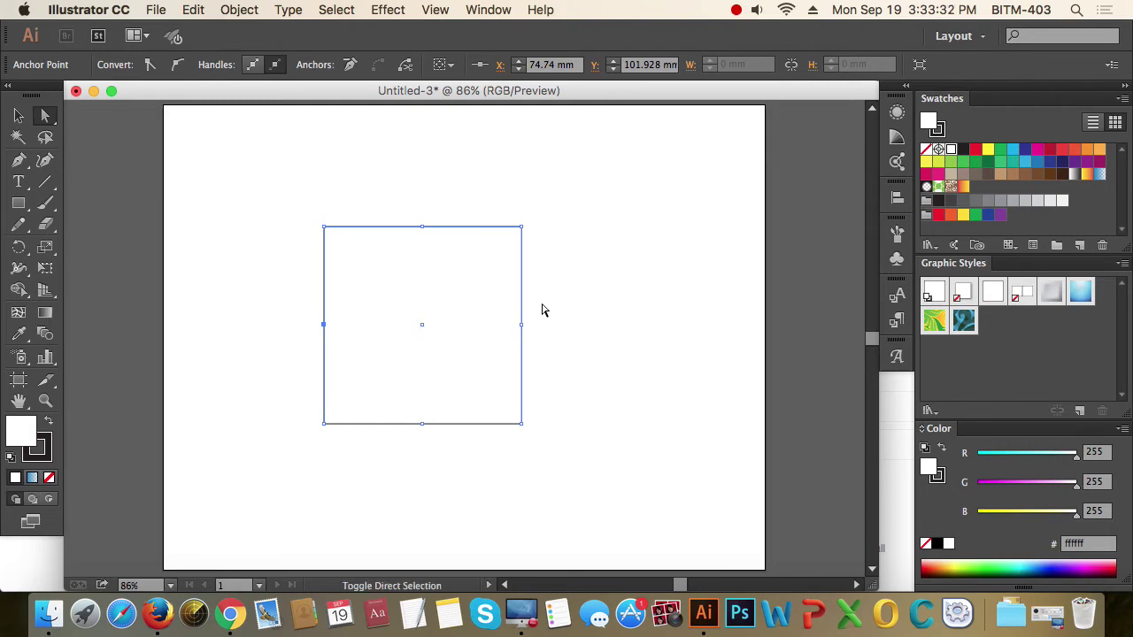
left_click_drag(541, 309, 495, 359)
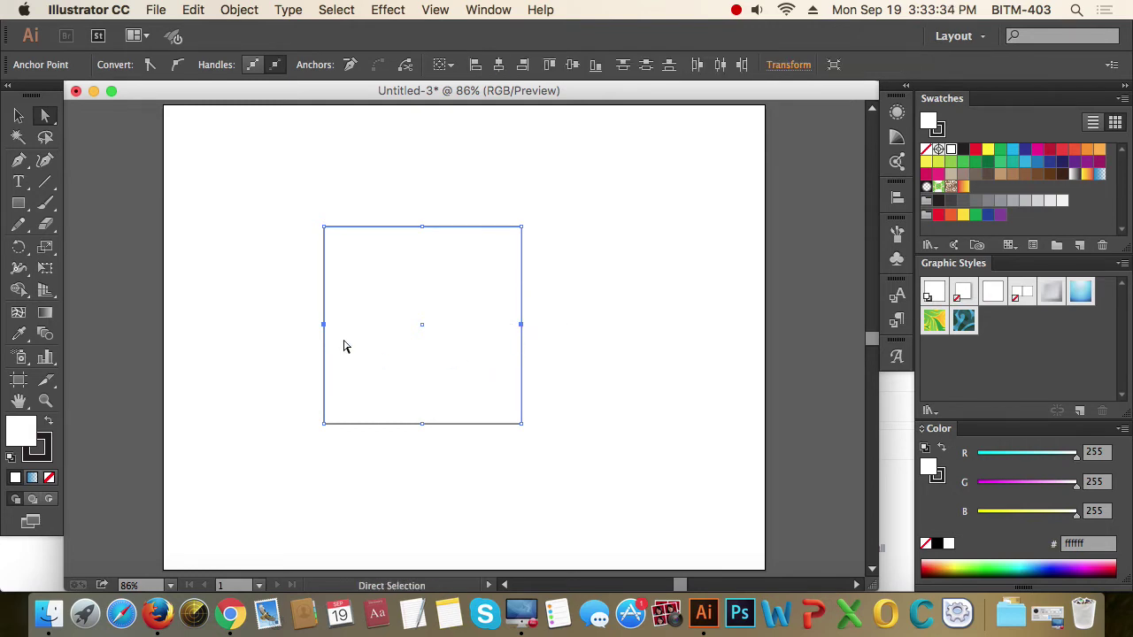
left_click_drag(521, 325, 624, 327)
left_click(663, 407)
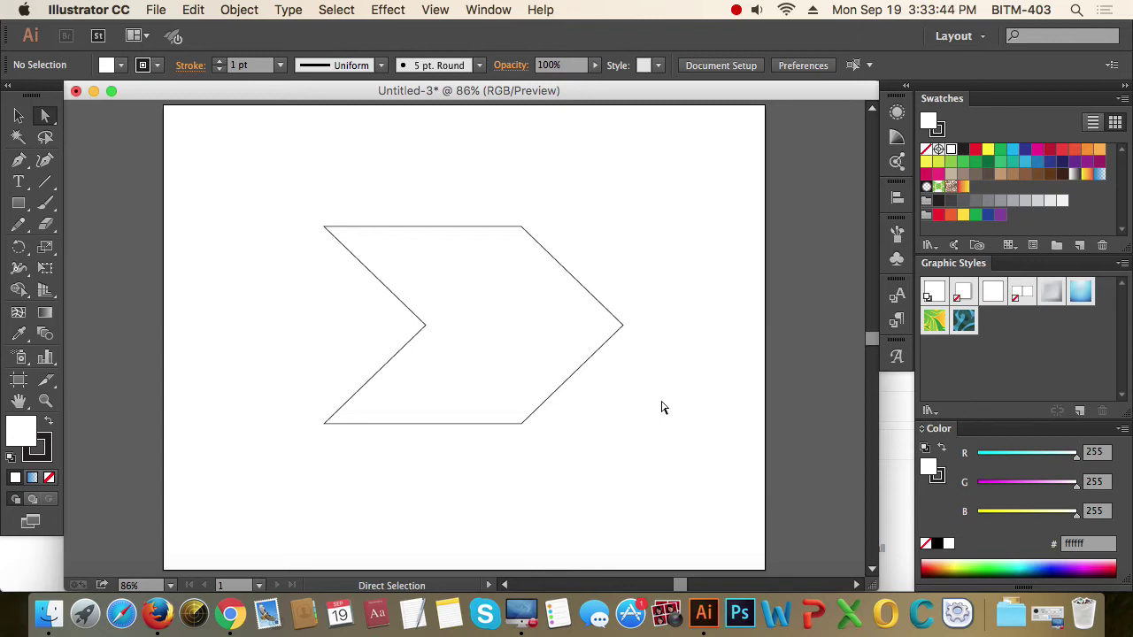
key("super+z")
key("super+z")
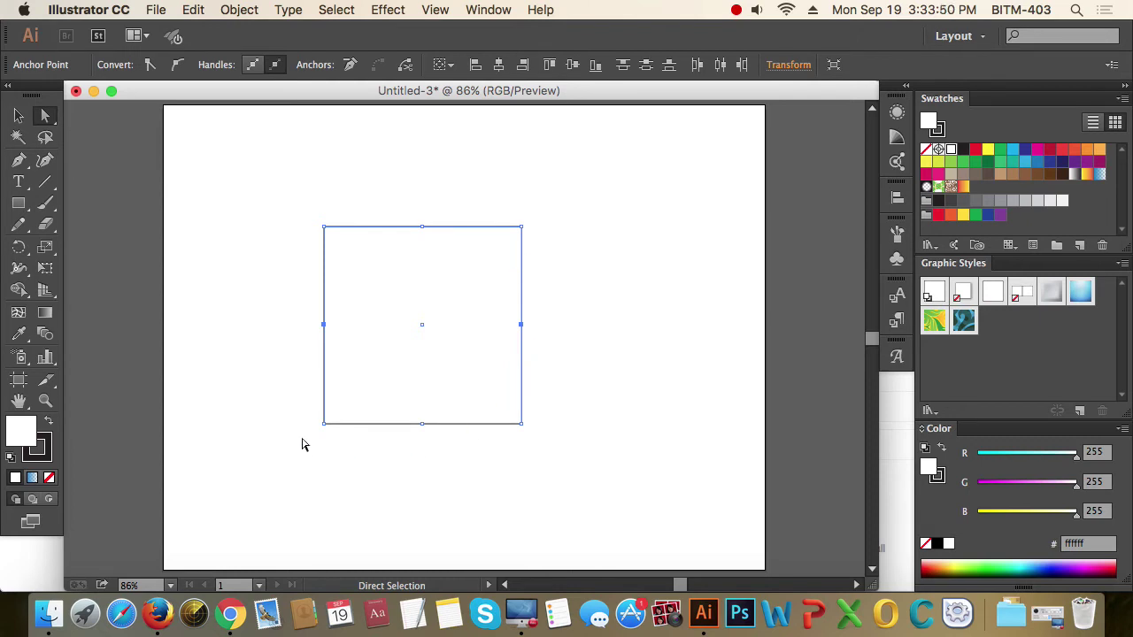
- Add another round of anchor points to the square and raise its top middle anchor point into a peak
left_click(239, 9)
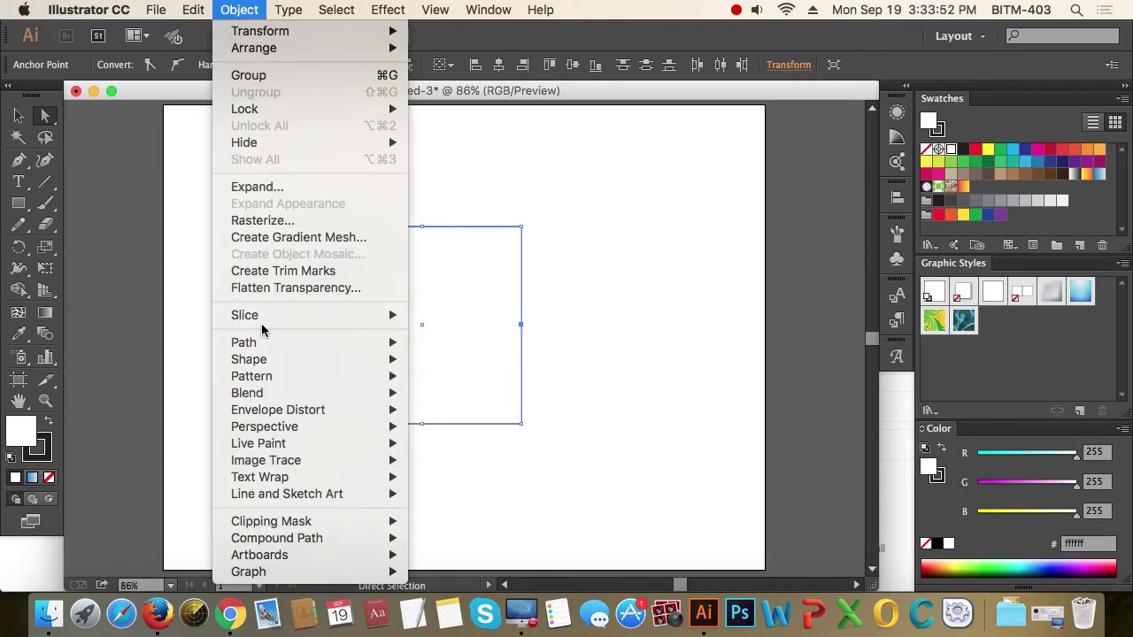
mouse_move(262, 342)
left_click(507, 448)
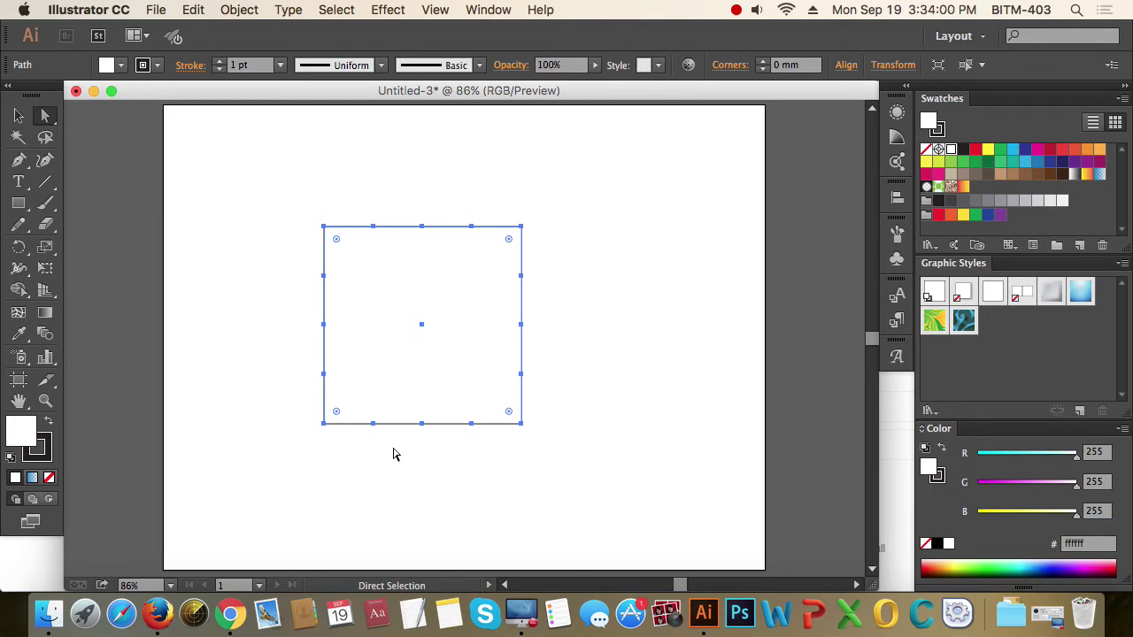
mouse_move(406, 189)
left_mouse_down()
mouse_move(437, 246)
mouse_move(422, 185)
left_mouse_up()
left_click(599, 293)
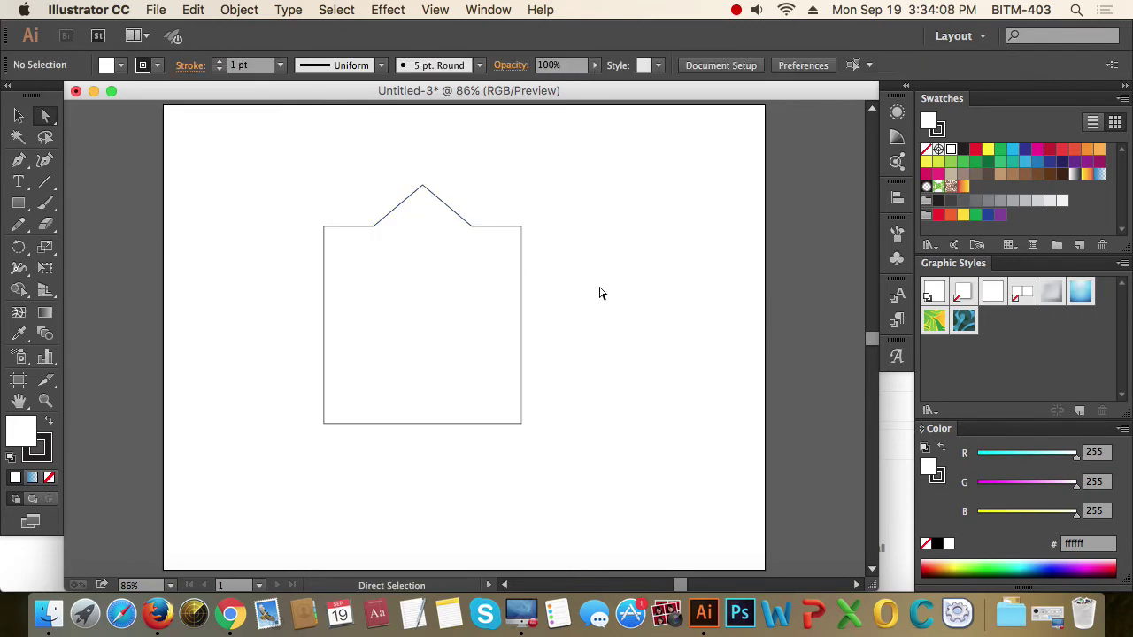
- Remove the peaked shape's fill, and remove the intermediate anchor points along its two sides and bottom edge with Remove Anchor Points
left_click_drag(593, 288, 511, 351)
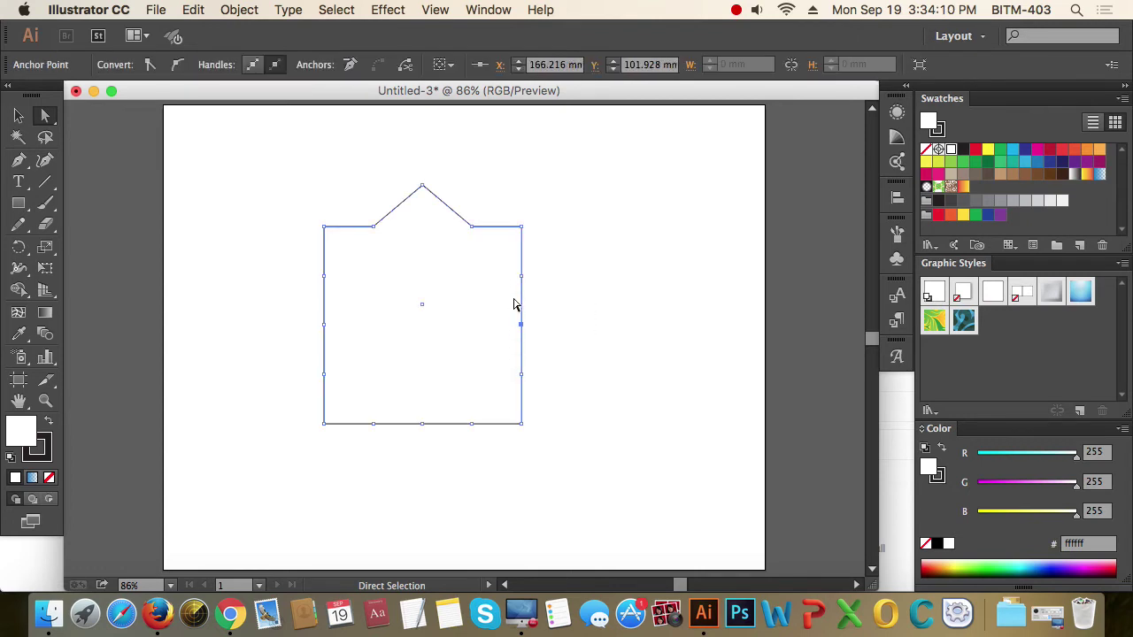
left_click_drag(513, 306, 501, 394)
left_click(49, 478)
left_click_drag(286, 251, 490, 462)
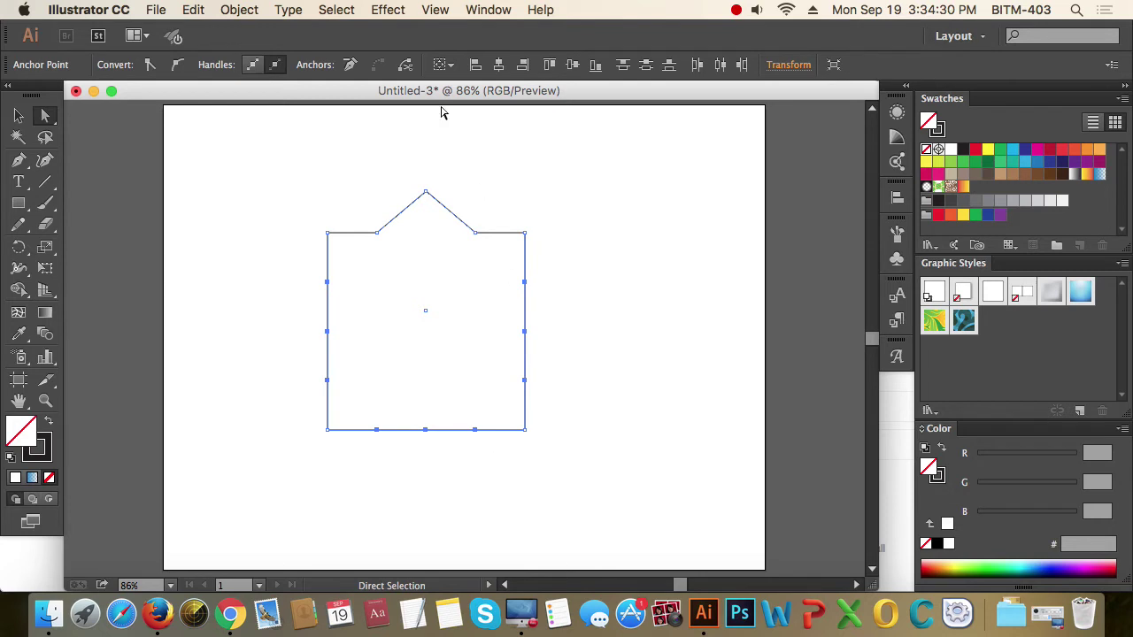
left_click(239, 9)
mouse_move(288, 345)
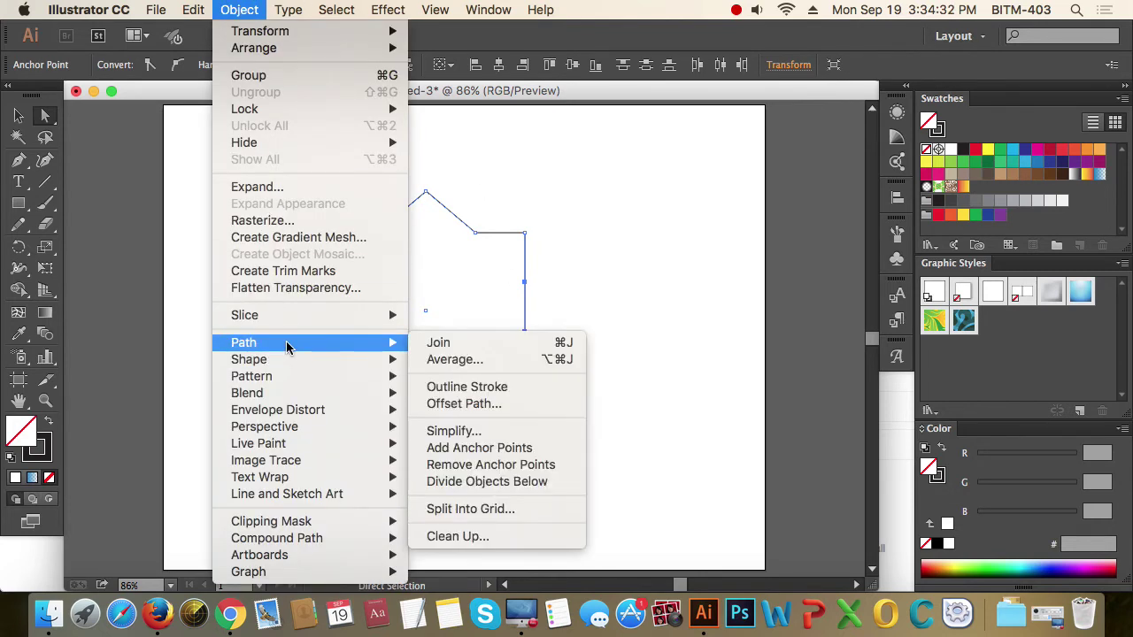
left_click(501, 465)
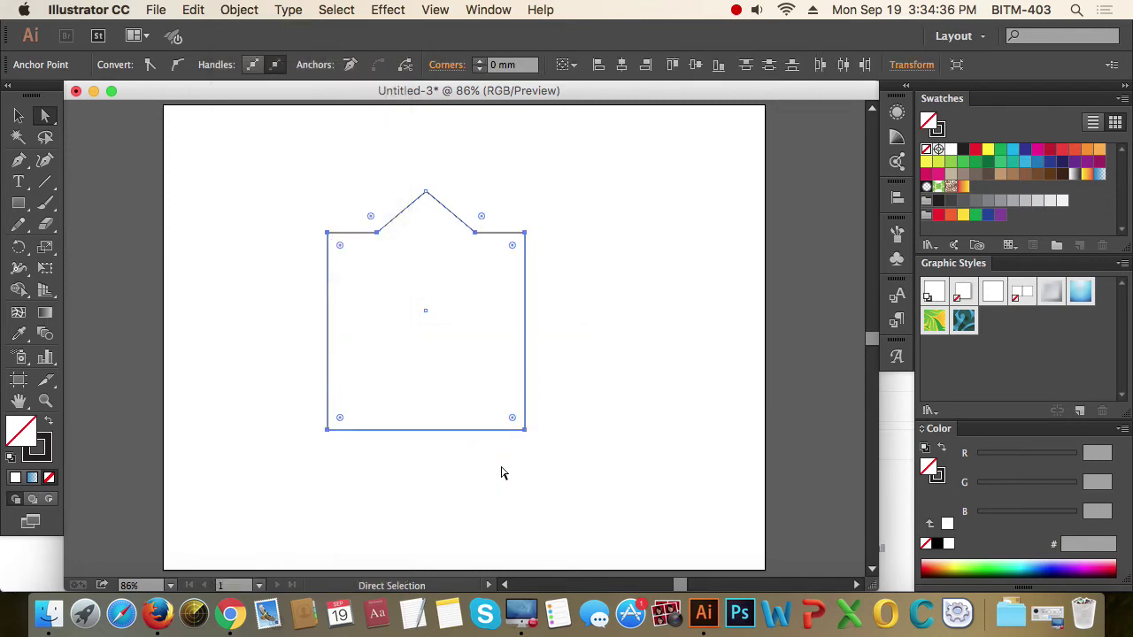
left_click(445, 430)
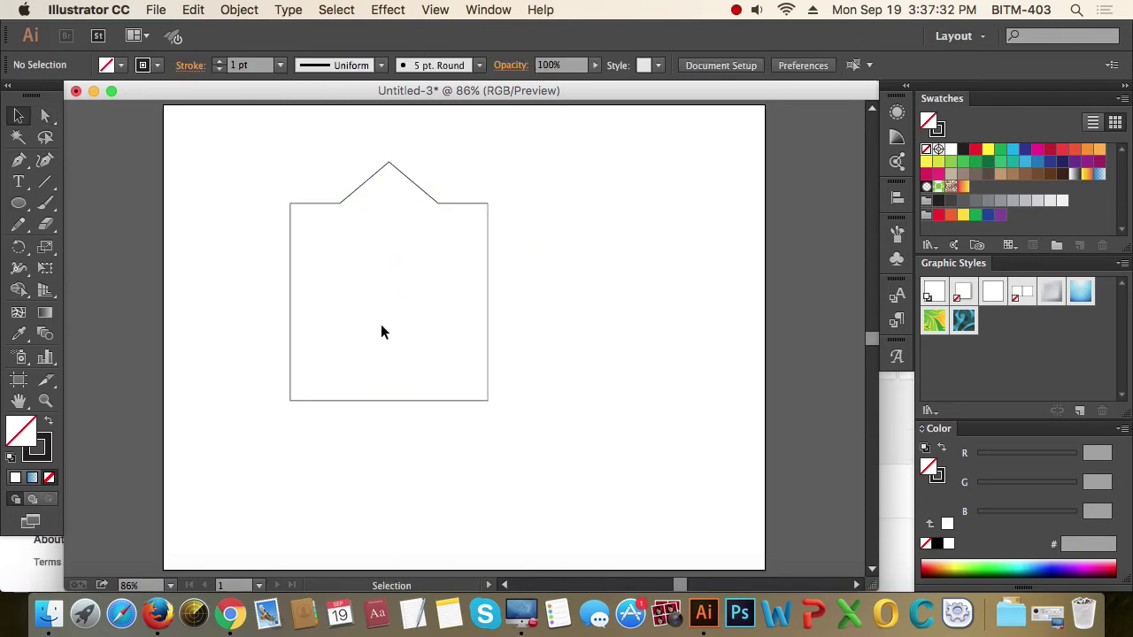
- Draw a large closed triangle with the Pen tool, overlapping the right part of the peaked shape and extending below it
key("super+space")
left_click_drag(261, 154, 533, 392)
key("super+1")
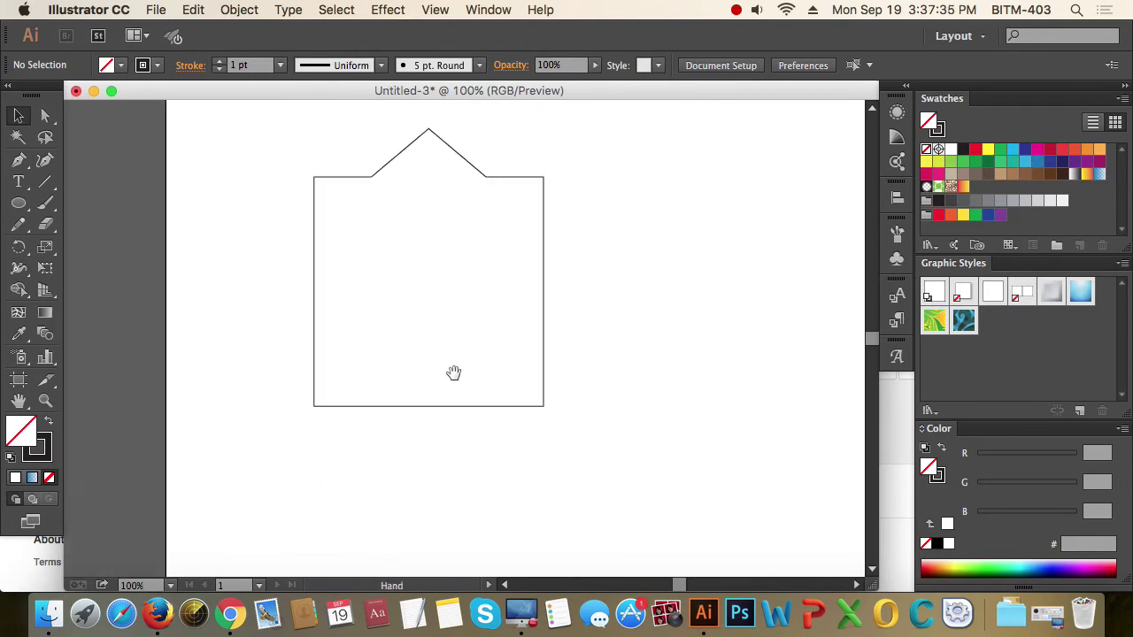
left_click(19, 203)
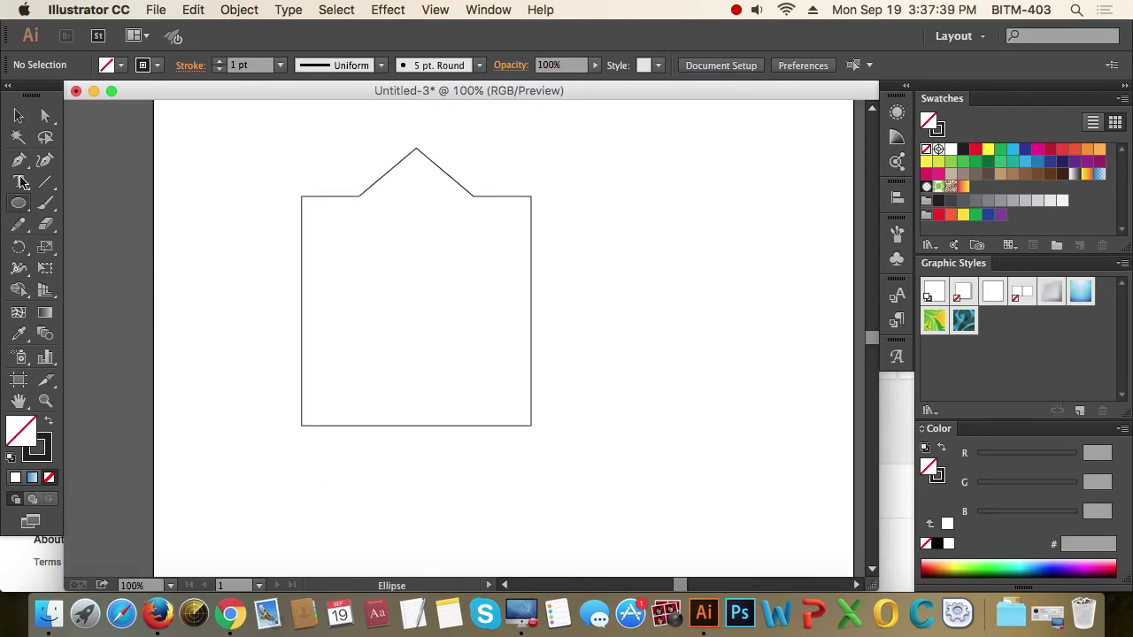
left_click(19, 161)
left_click(547, 164)
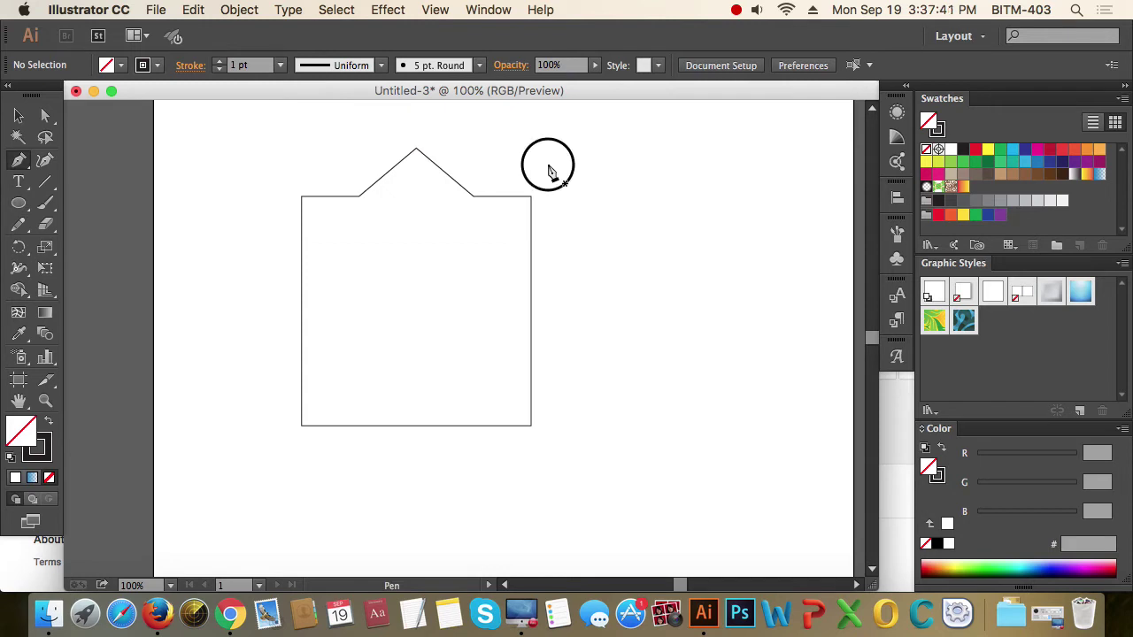
left_click(303, 530)
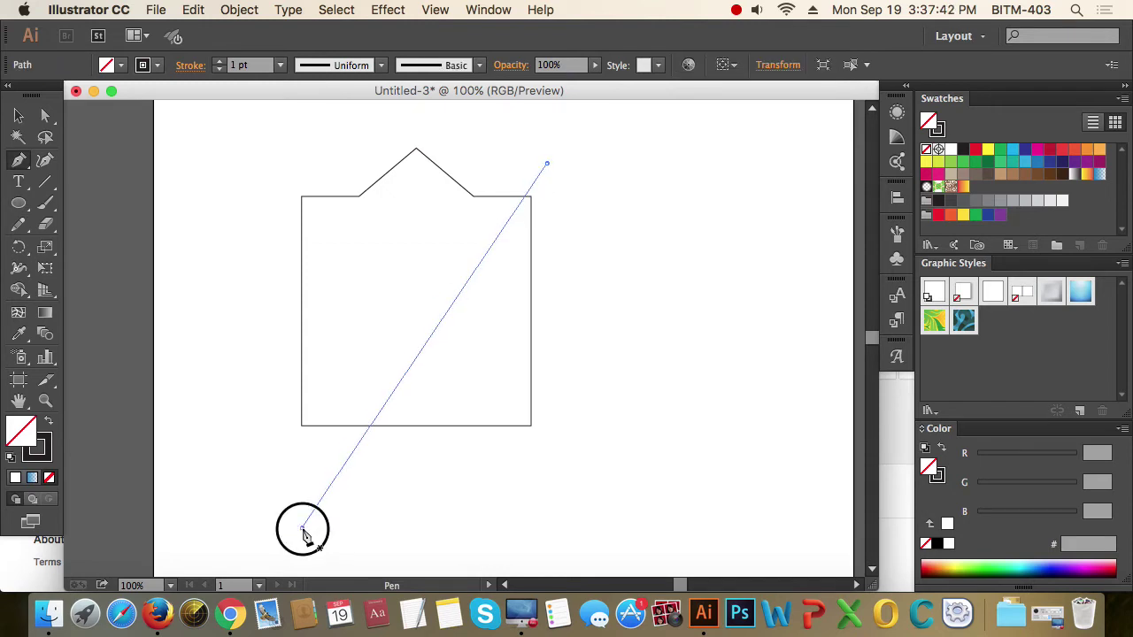
left_click(687, 511)
left_click(547, 165)
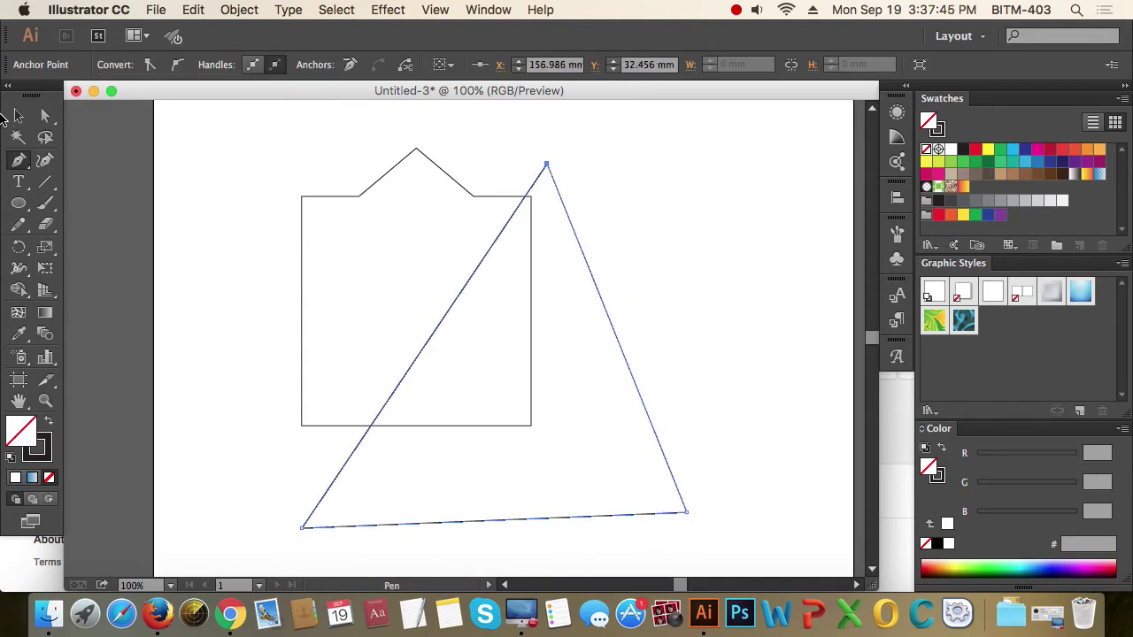
- Use the selected triangle to cut the peaked shape beneath it with Divide Objects Below
left_click(18, 116)
left_click(677, 379)
left_click_drag(676, 355, 608, 423)
left_click(727, 376)
left_click_drag(705, 347, 597, 422)
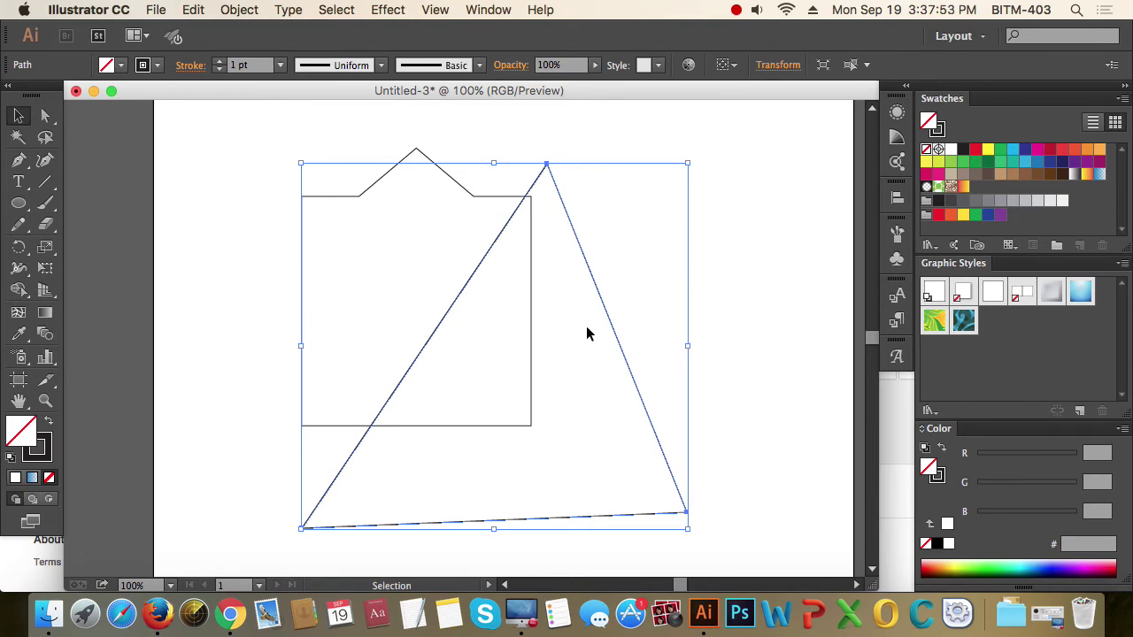
left_click_drag(664, 339, 618, 389)
left_click(239, 9)
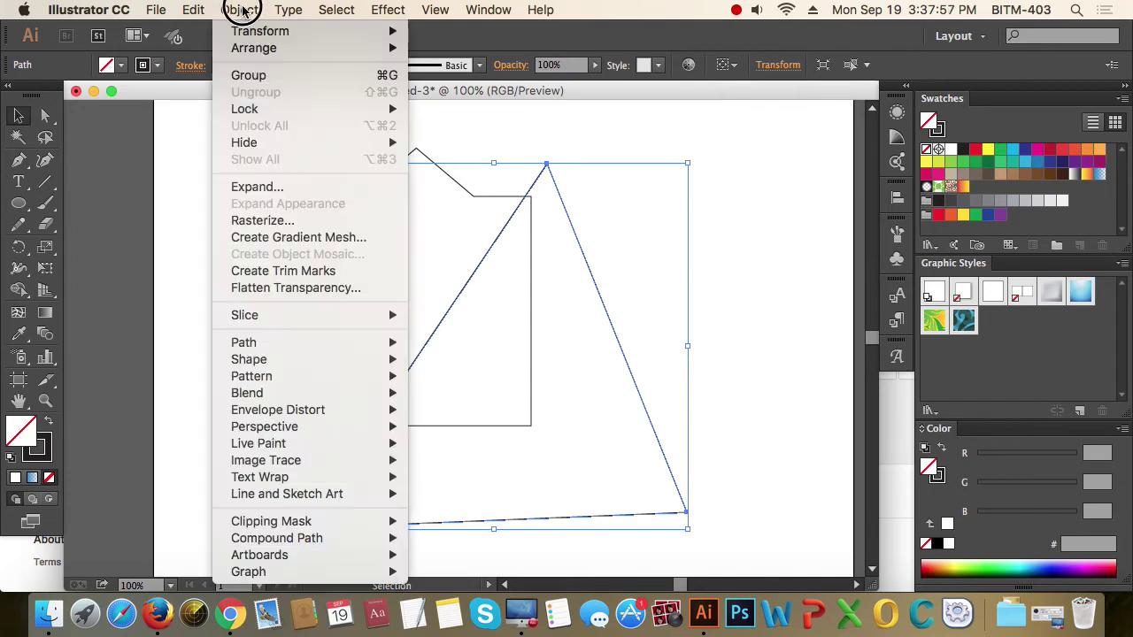
mouse_move(295, 345)
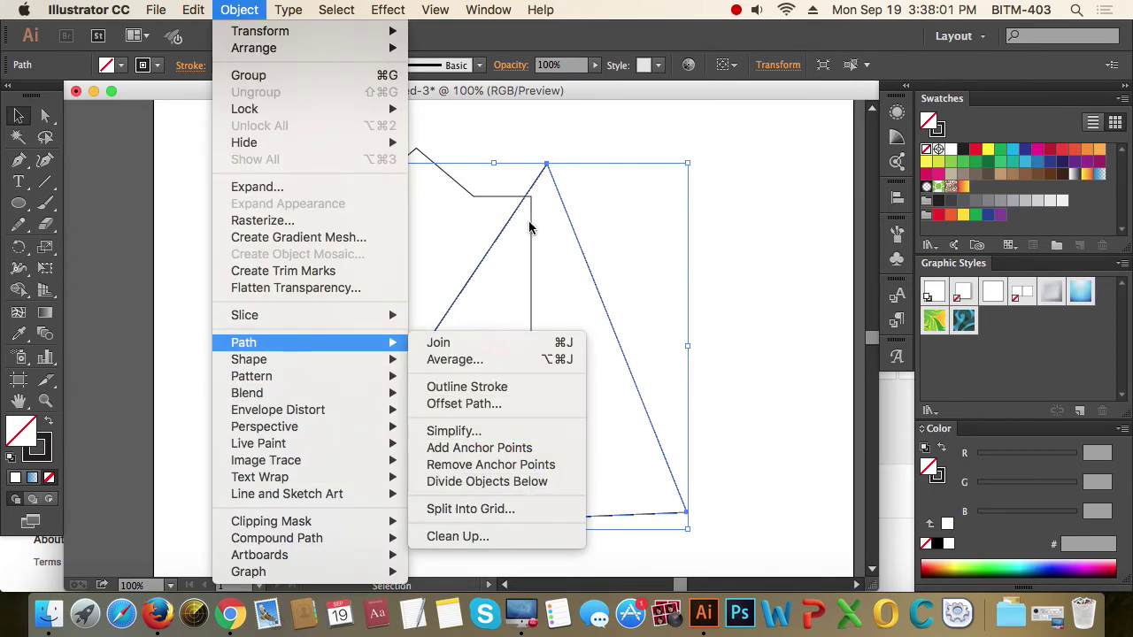
left_click(518, 481)
left_click(682, 375)
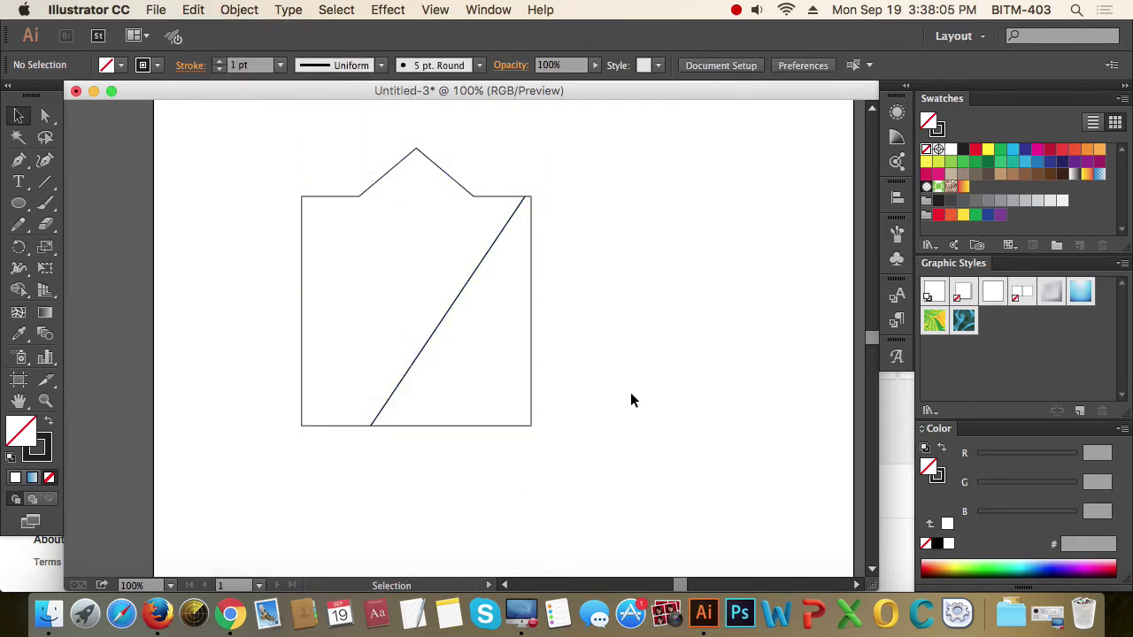
- Fill the peaked shape's cut-off lower-right piece with yellow and move it away to the right
left_click(496, 394)
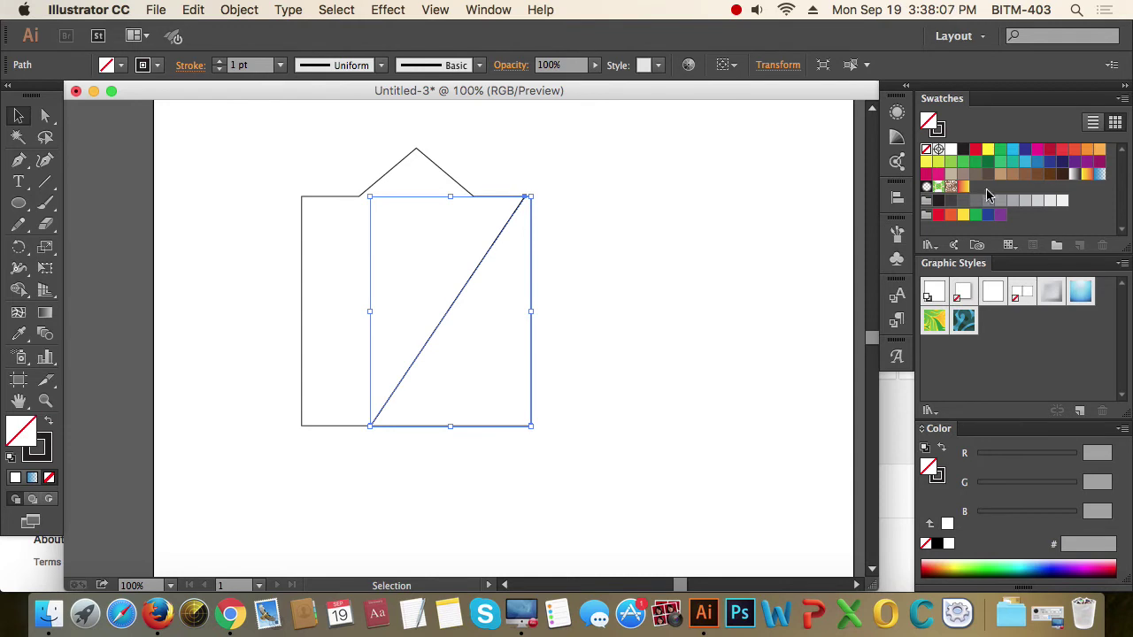
left_click(986, 150)
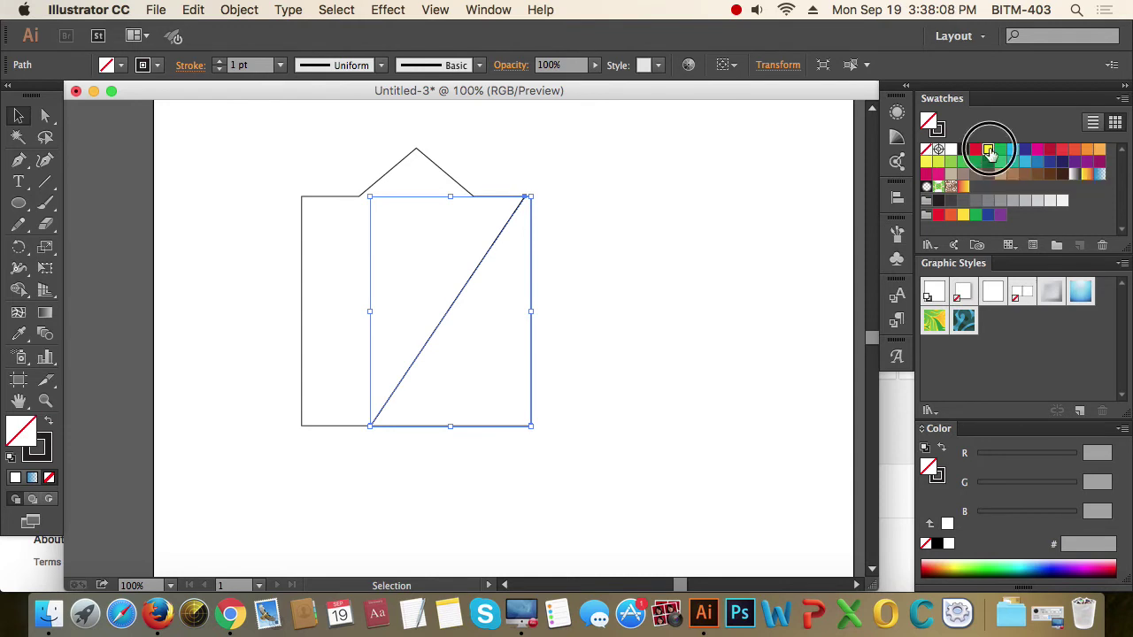
left_click(695, 355)
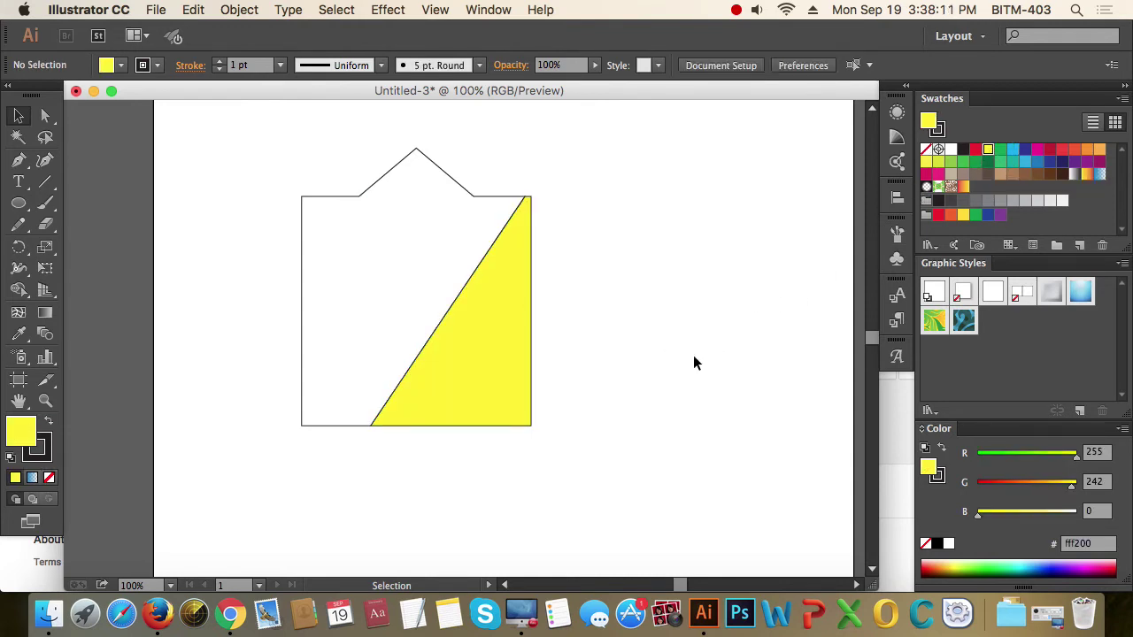
left_click_drag(467, 347, 752, 392)
left_click(738, 501)
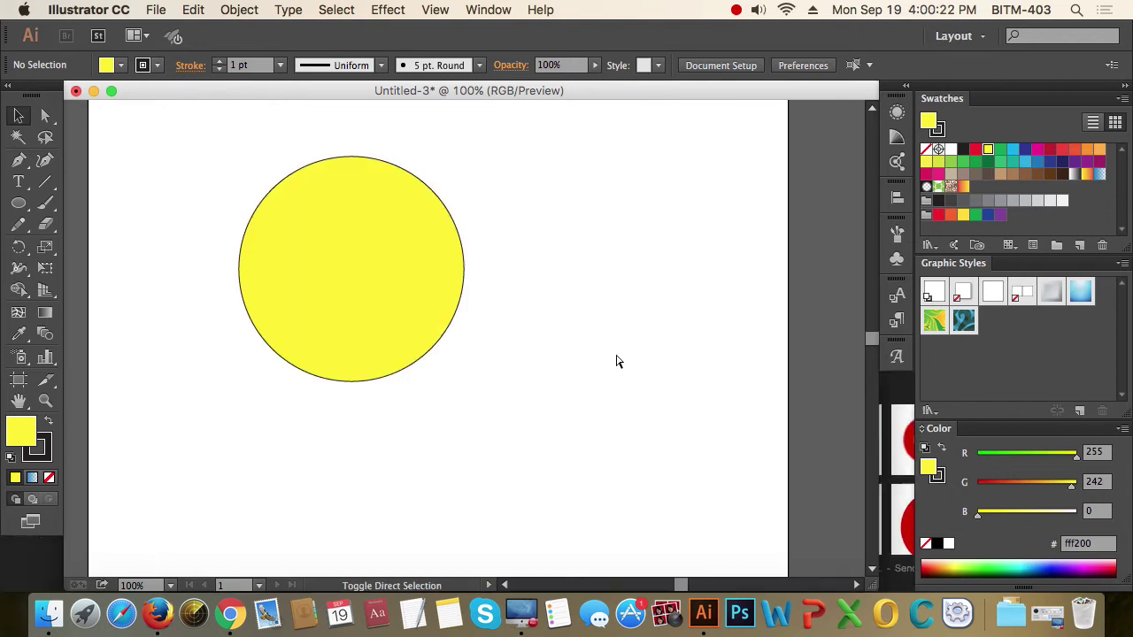
- Place a single stray anchor point with the Pen tool to the lower right of the yellow circle, and deselect it
key("space")
left_click_drag(406, 281, 445, 263)
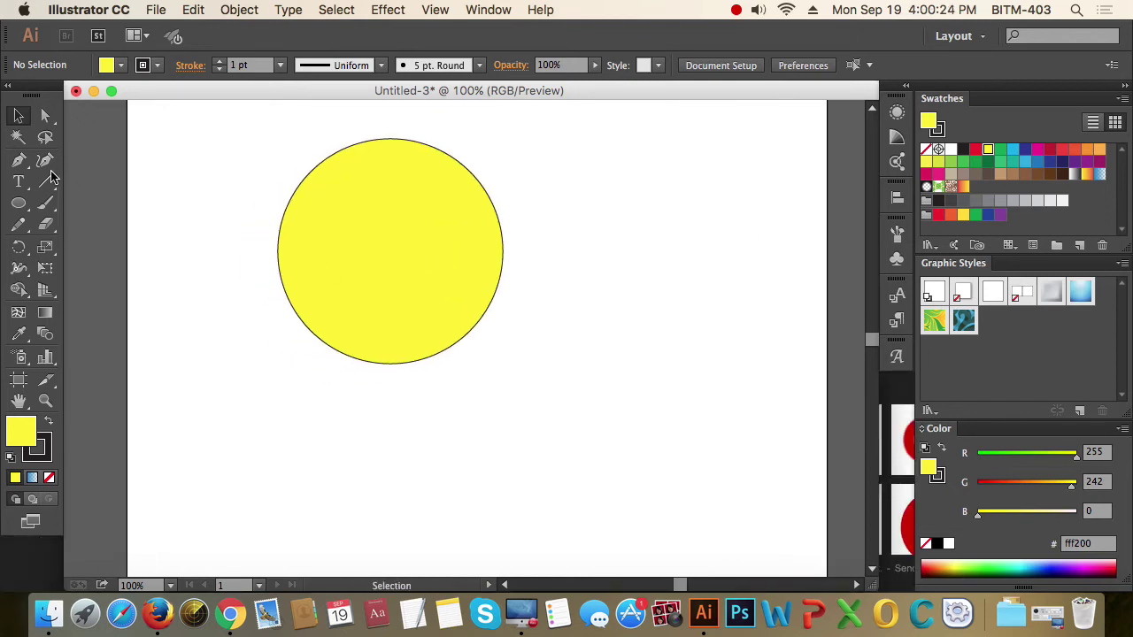
key("p")
left_click(562, 328)
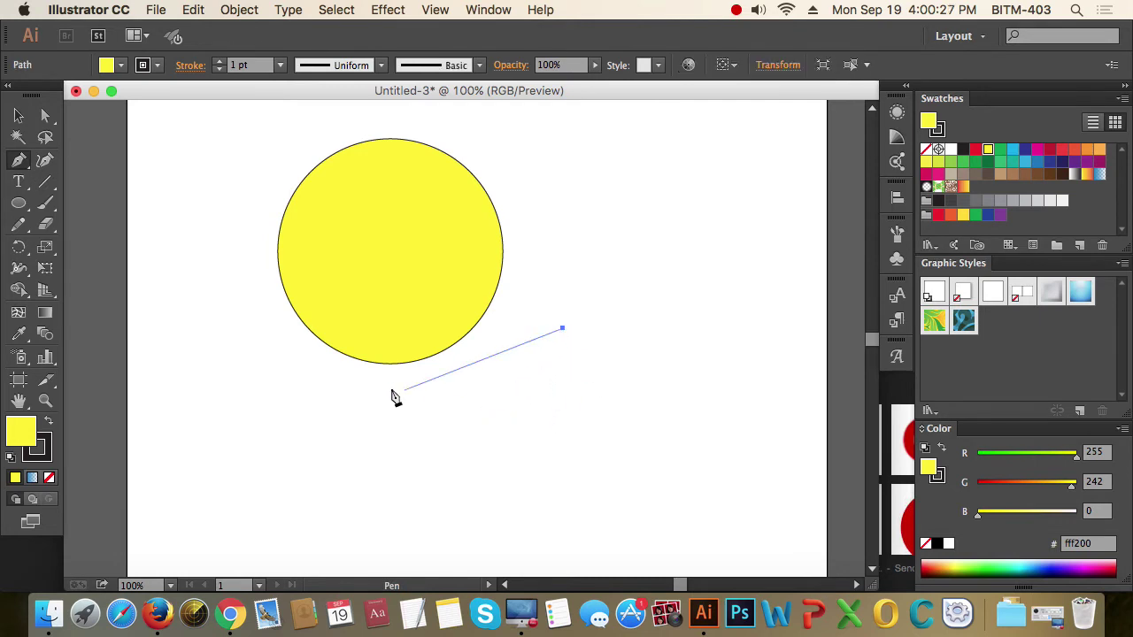
left_click(18, 116)
left_click(566, 412)
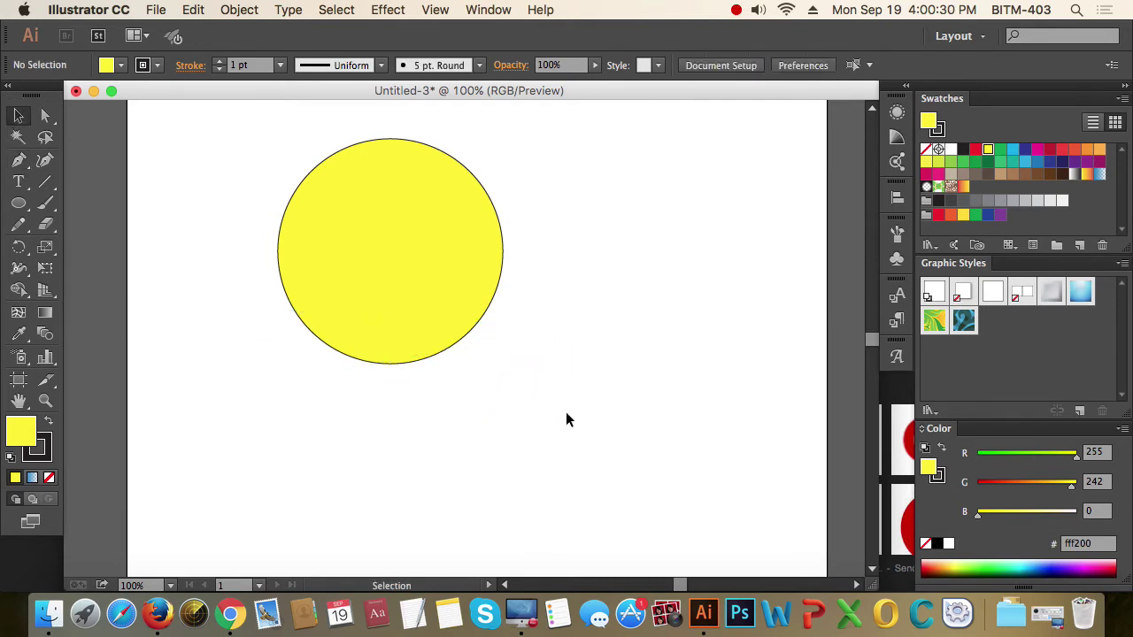
- Select and deselect the stray anchor point beside the yellow circle several times to reveal where it lies
left_click_drag(542, 310, 611, 370)
left_click(591, 401)
left_click_drag(538, 298, 614, 370)
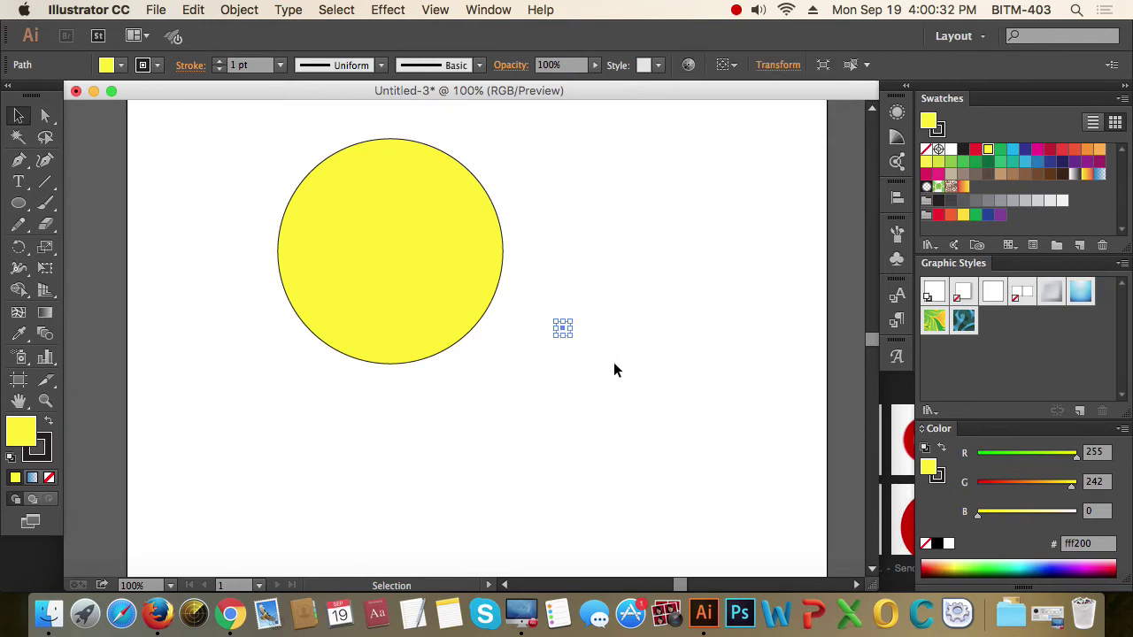
left_click(608, 379)
left_click_drag(543, 299, 612, 377)
left_click(612, 377)
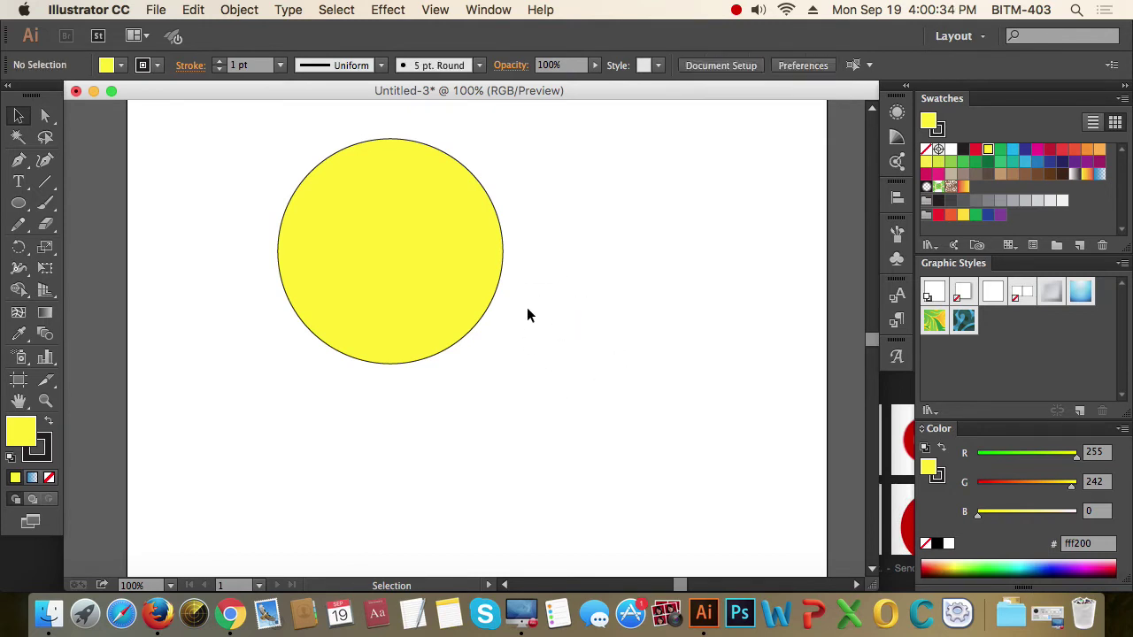
left_click_drag(527, 308, 599, 357)
left_click(564, 406)
- Create an empty point-type object to the right of the yellow circle and deselect it
left_click(21, 183)
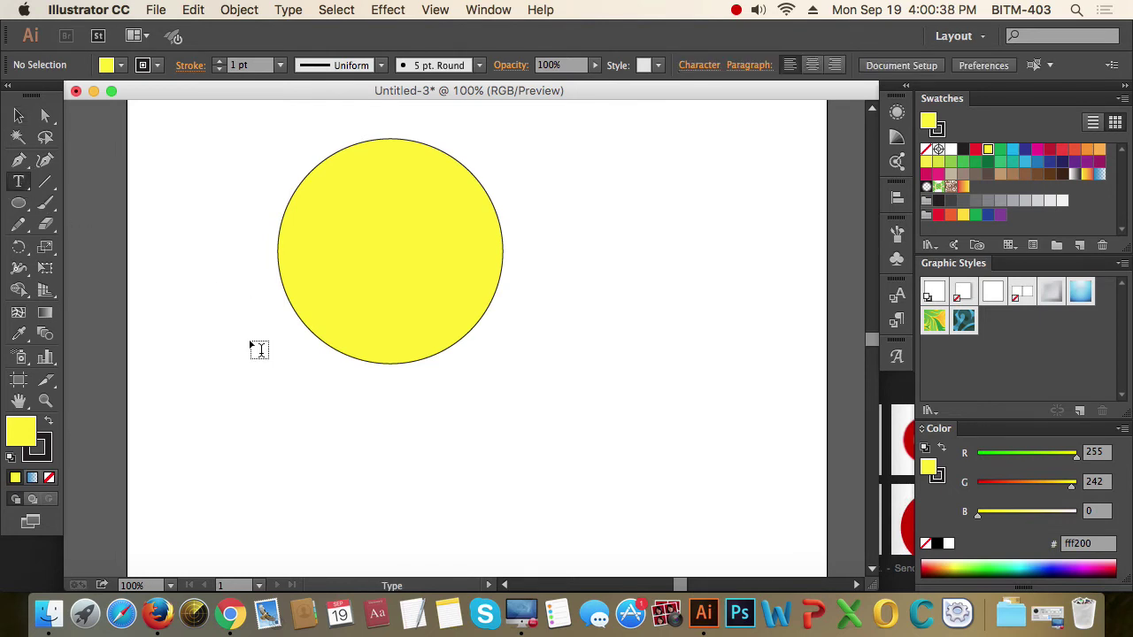
left_click(572, 211)
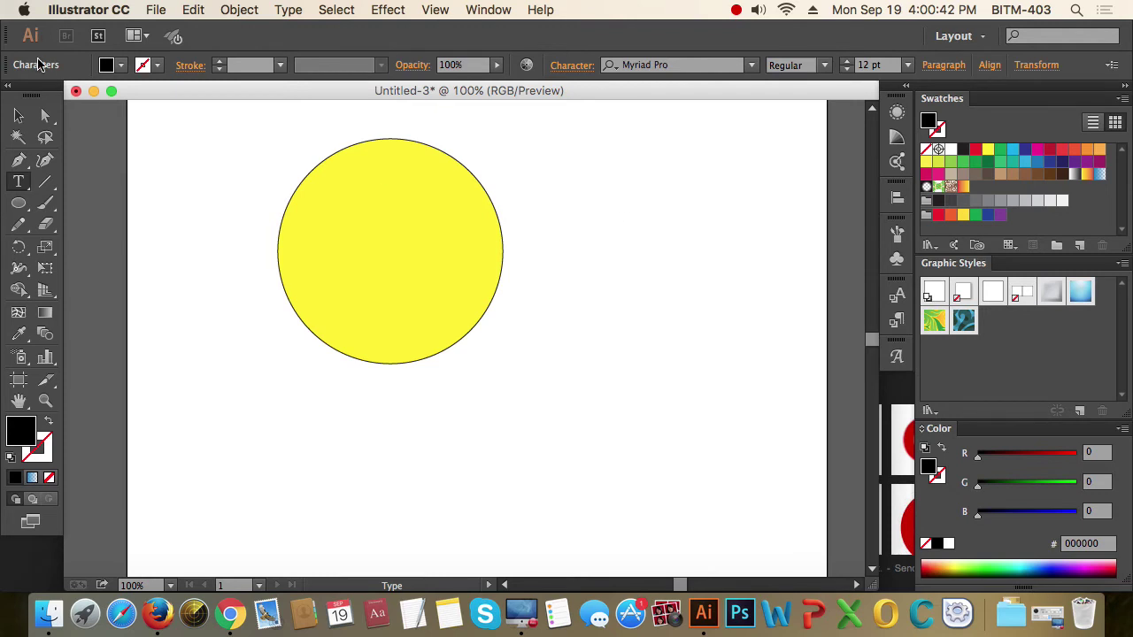
key("Escape")
left_click(690, 329)
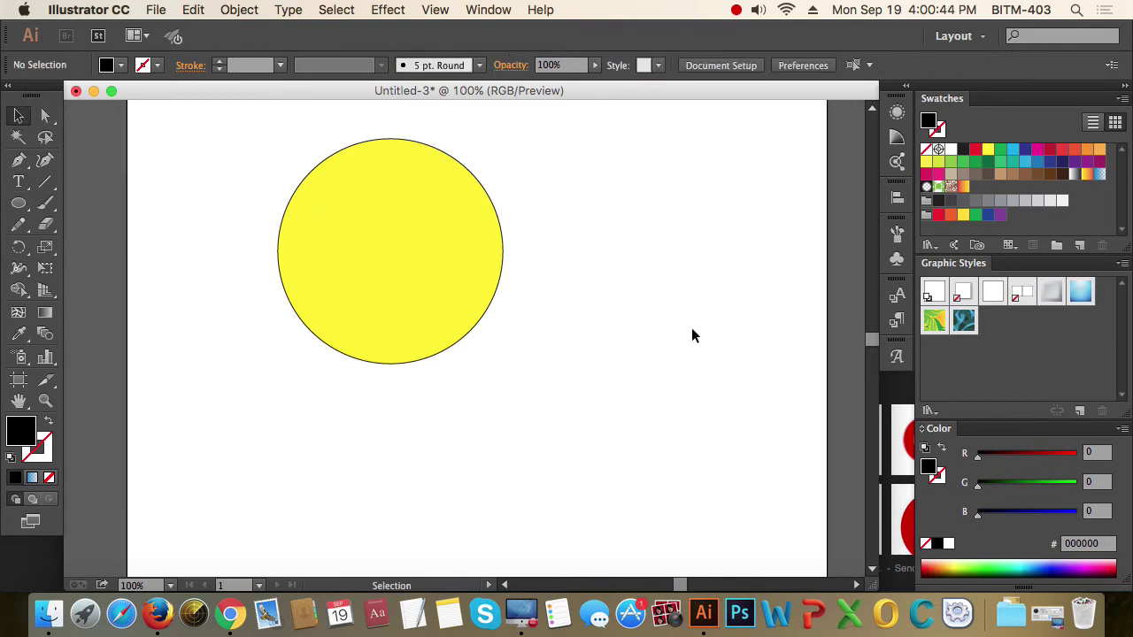
- Draw a rectangular text frame right of the circle, enter "ghgh", and delete the text to leave the frame empty
key("t")
left_click(606, 204)
left_click_drag(606, 206, 760, 297)
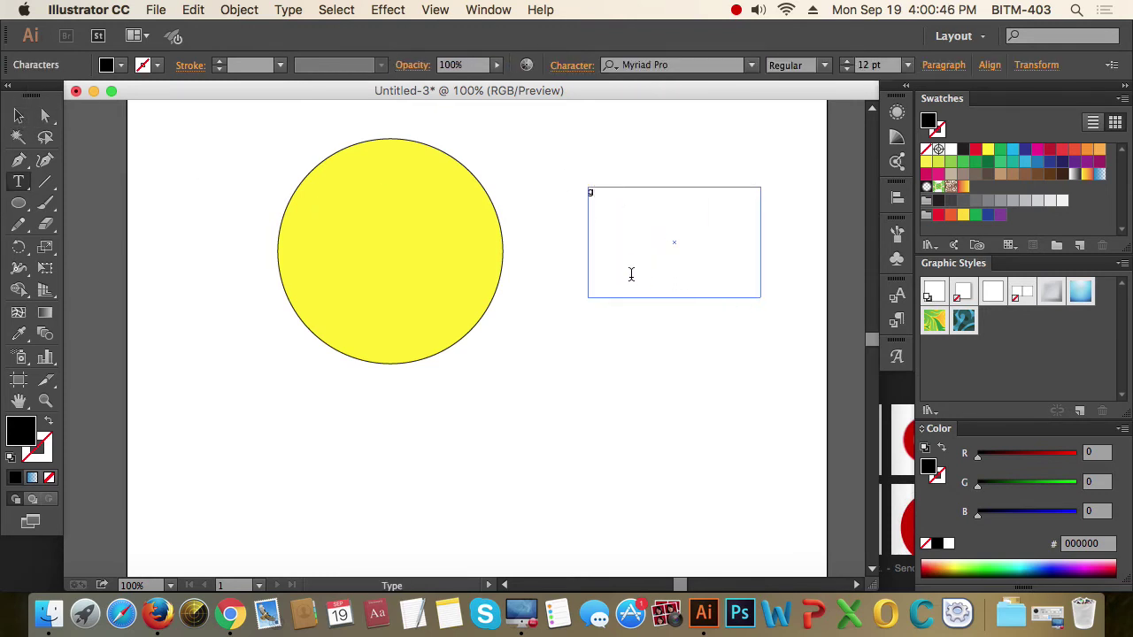
type("ghgh")
left_click_drag(644, 196, 577, 200)
key("BackSpace")
left_click(22, 118)
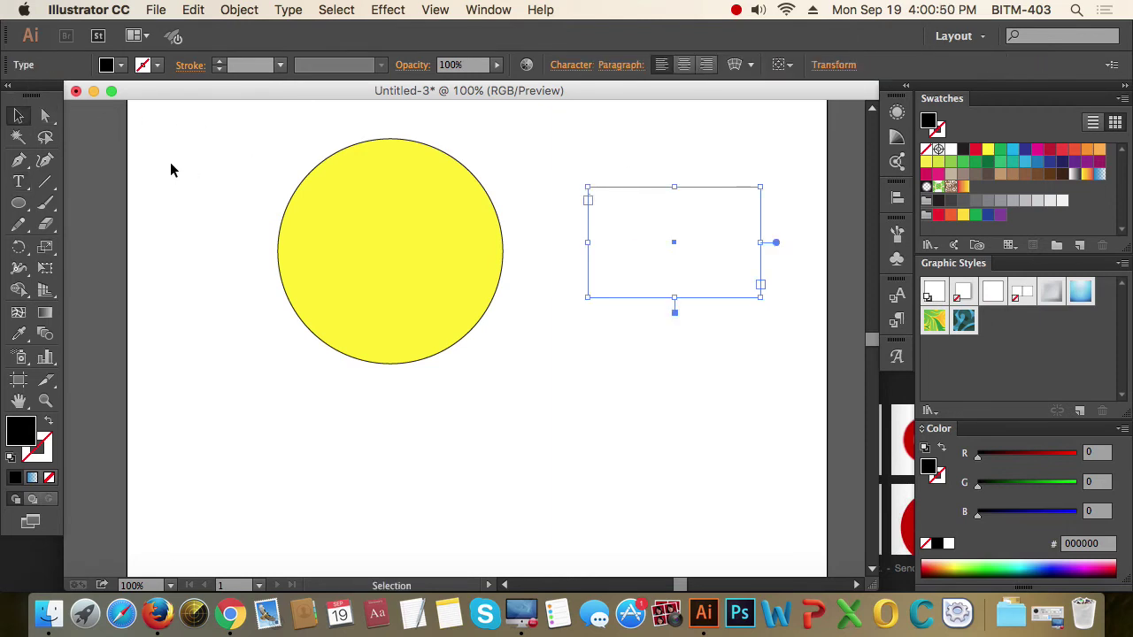
key("BackSpace")
- Draw a small ellipse to the lower left of the yellow circle and remove its fill, leaving it unpainted
left_click(19, 203)
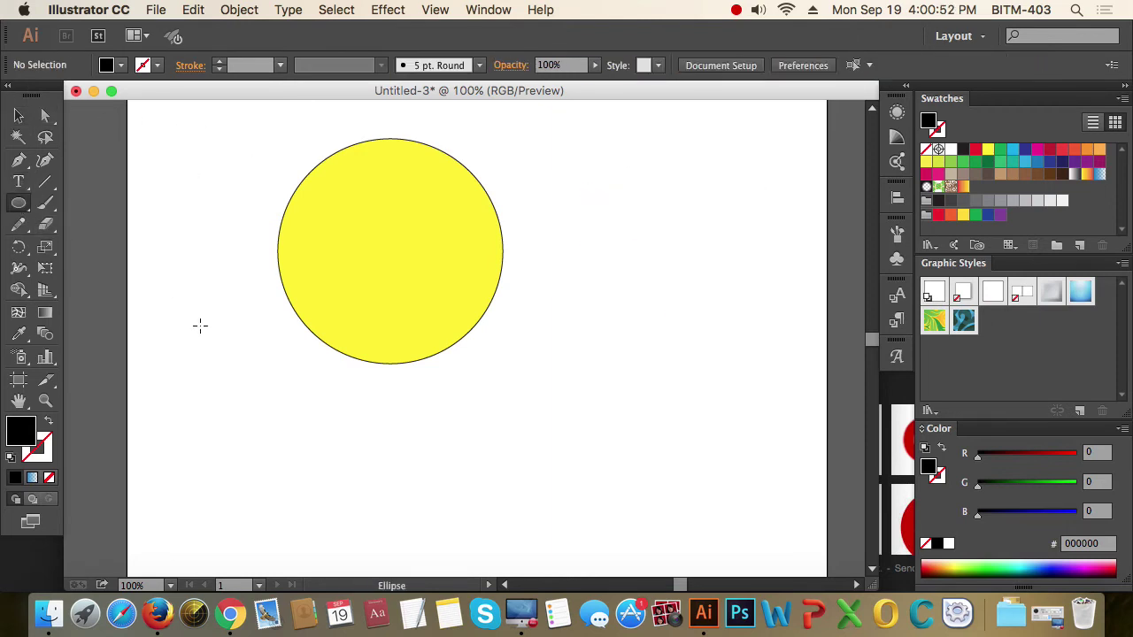
left_click_drag(209, 366, 290, 458)
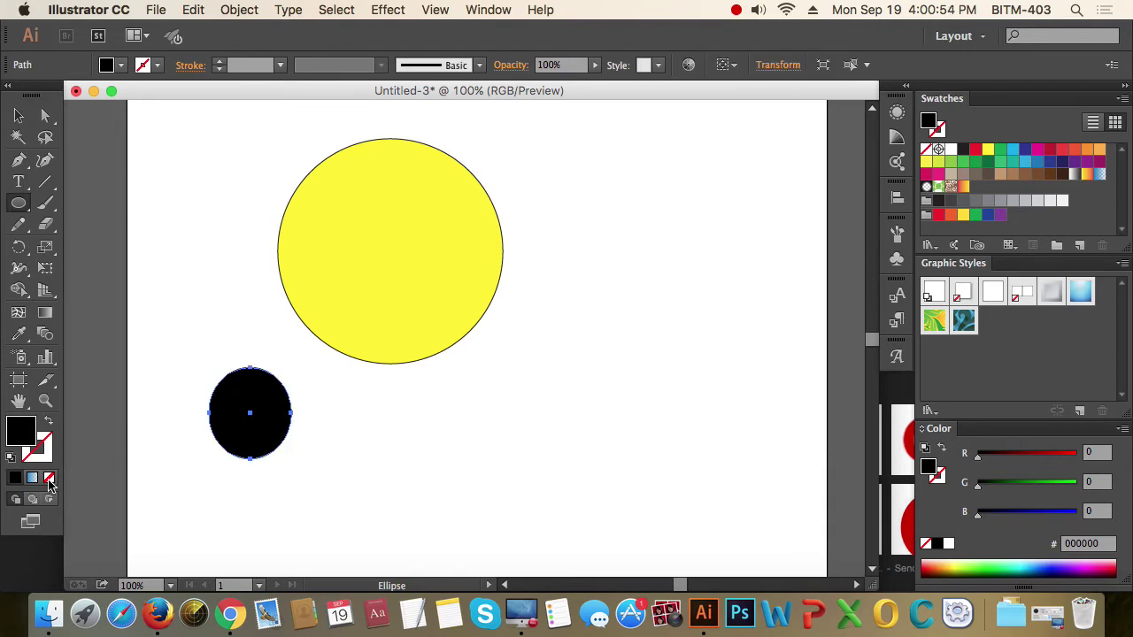
left_click(48, 478)
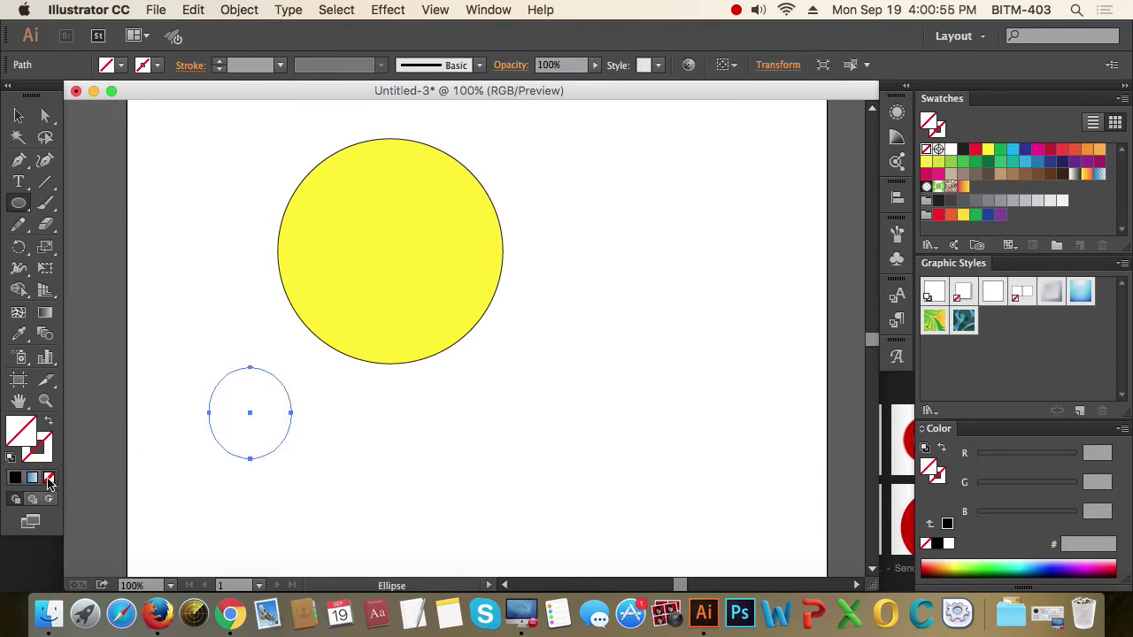
left_click(19, 116)
left_click(197, 292)
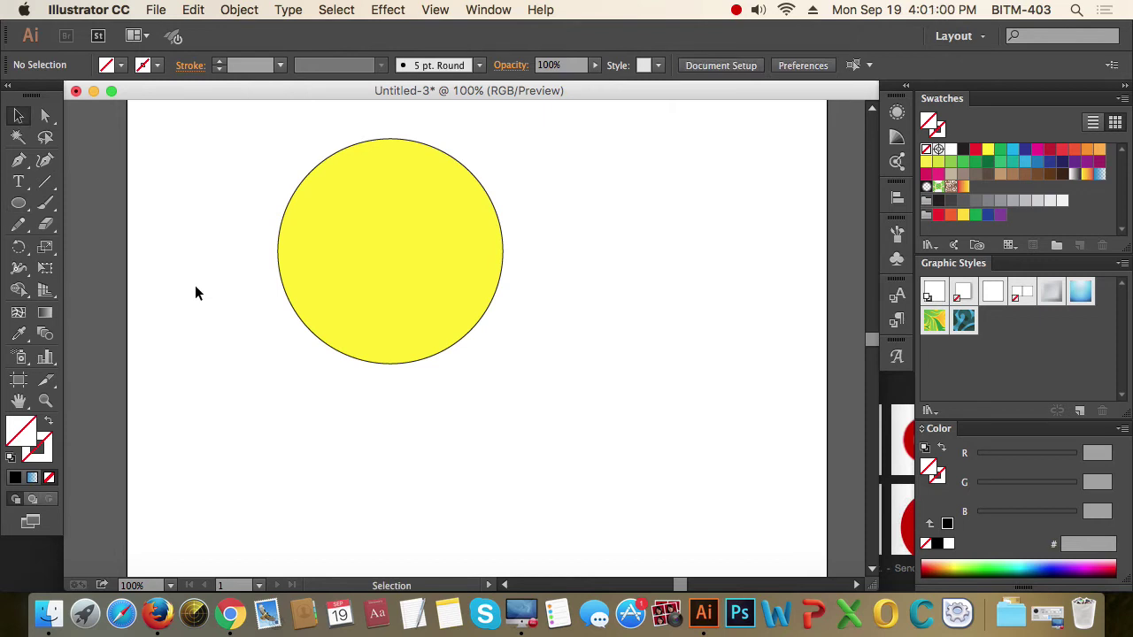
- Examine the artboard's invisible objects by selecting everything and by switching between Outline and Preview views
left_click_drag(144, 134, 705, 534)
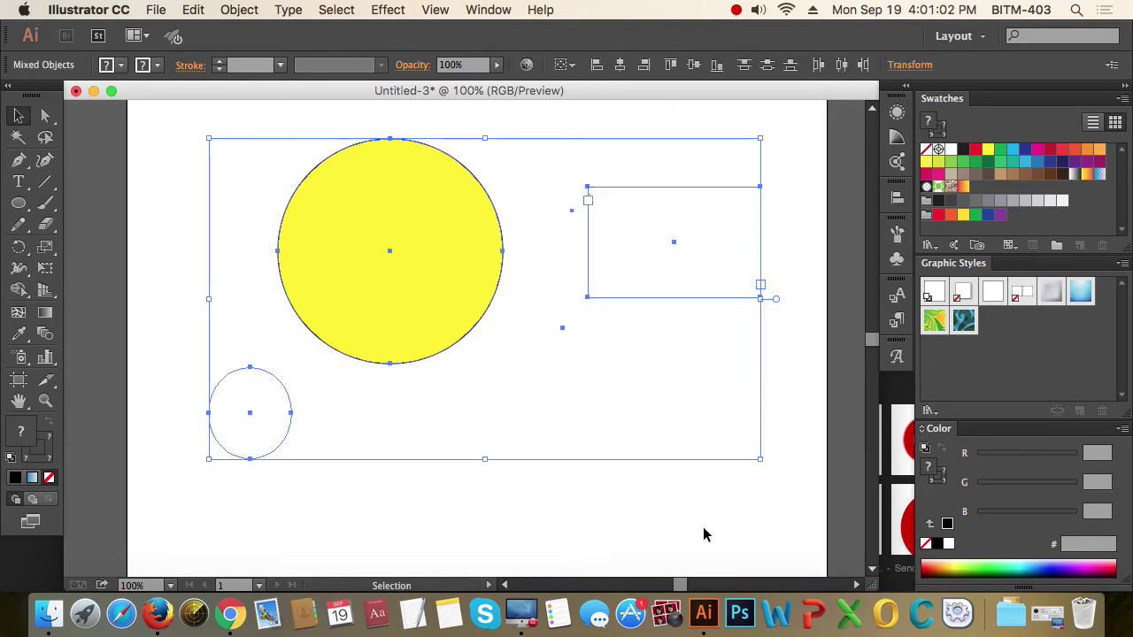
left_click(771, 506)
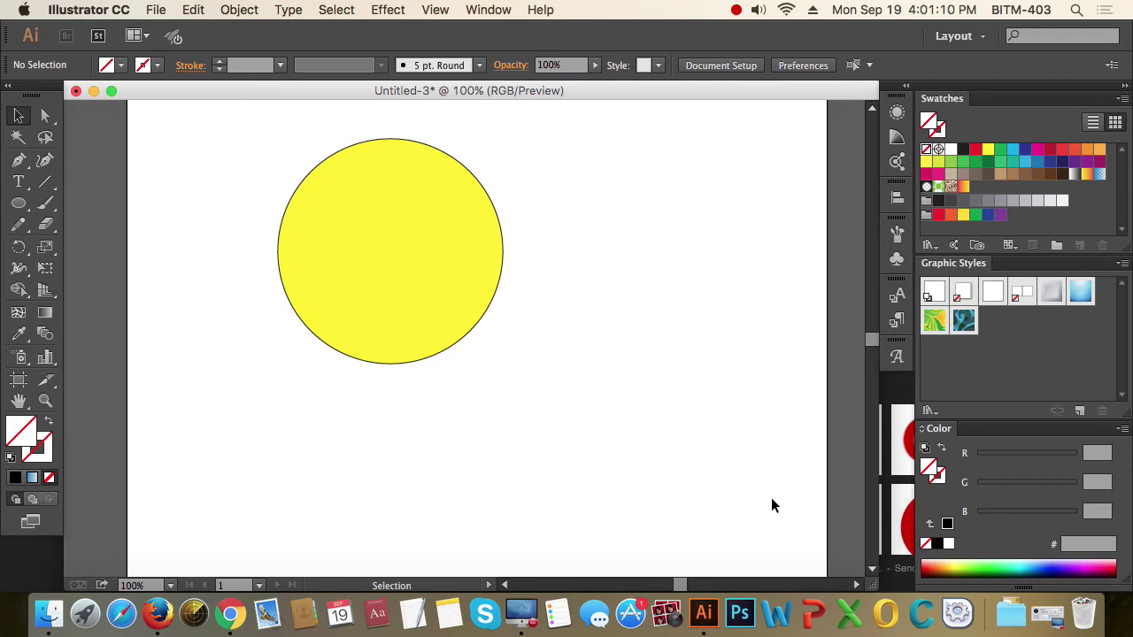
key("super+y")
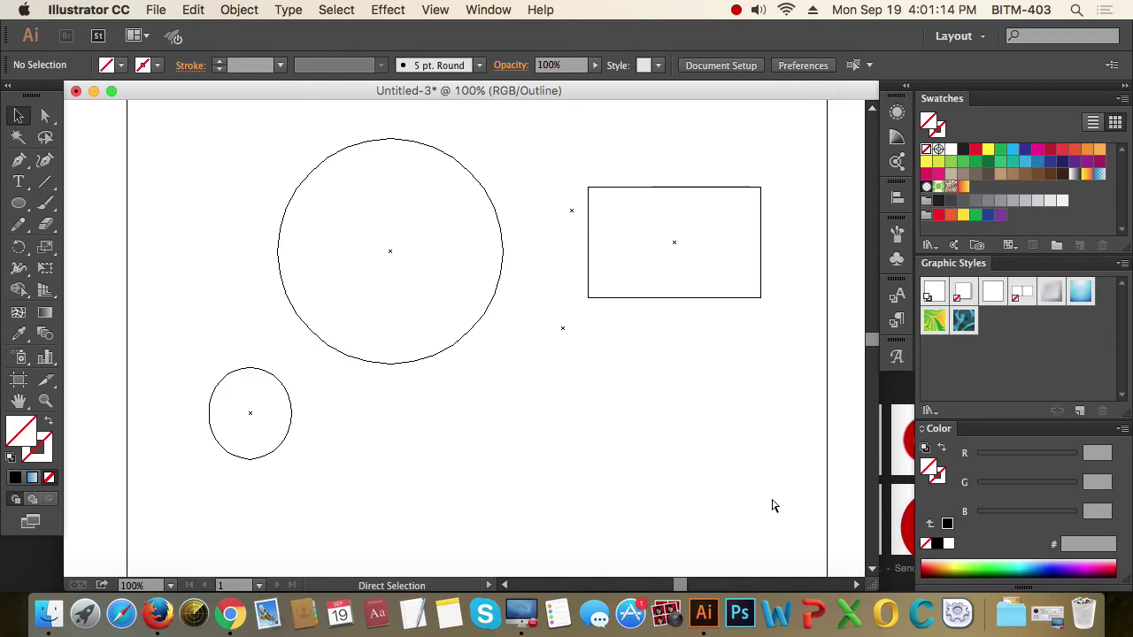
key("super+y")
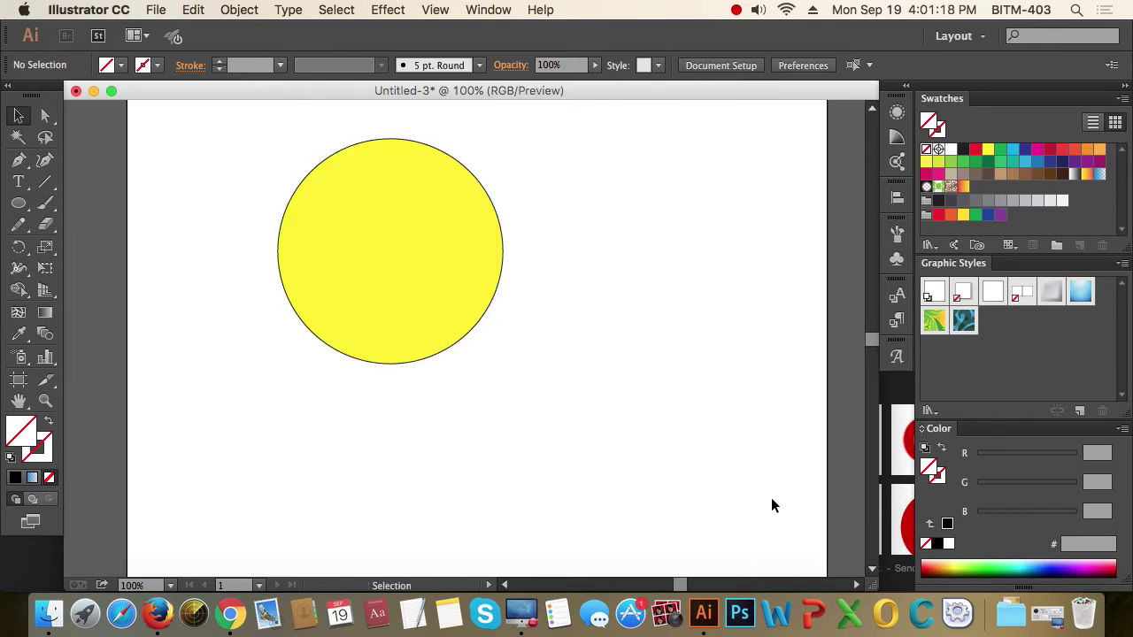
left_click_drag(753, 526, 185, 149)
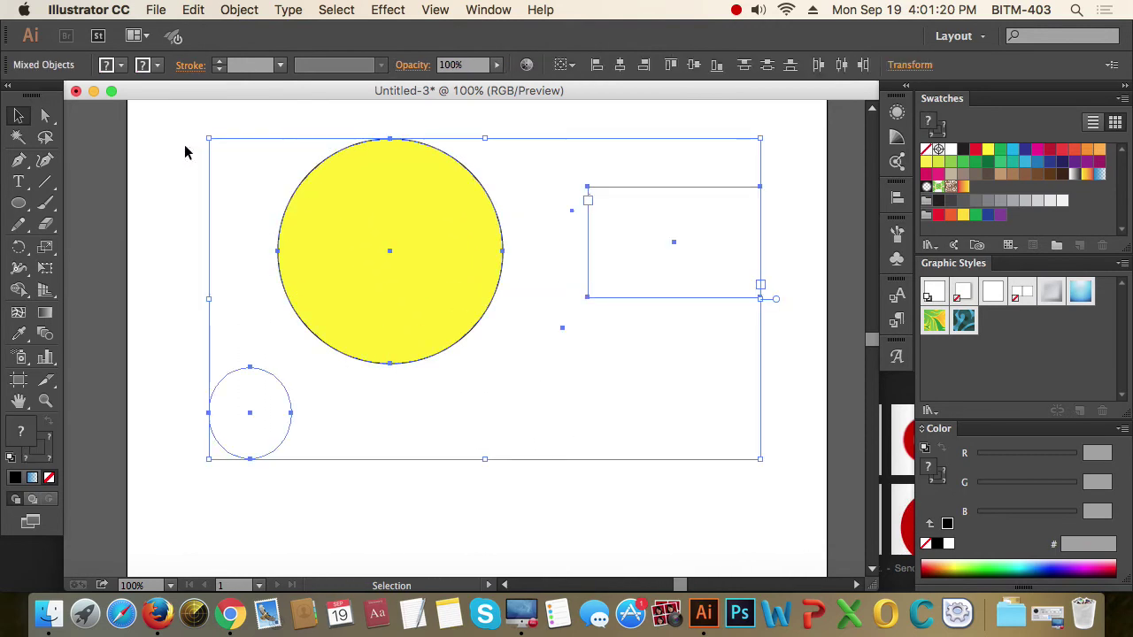
left_click(802, 505)
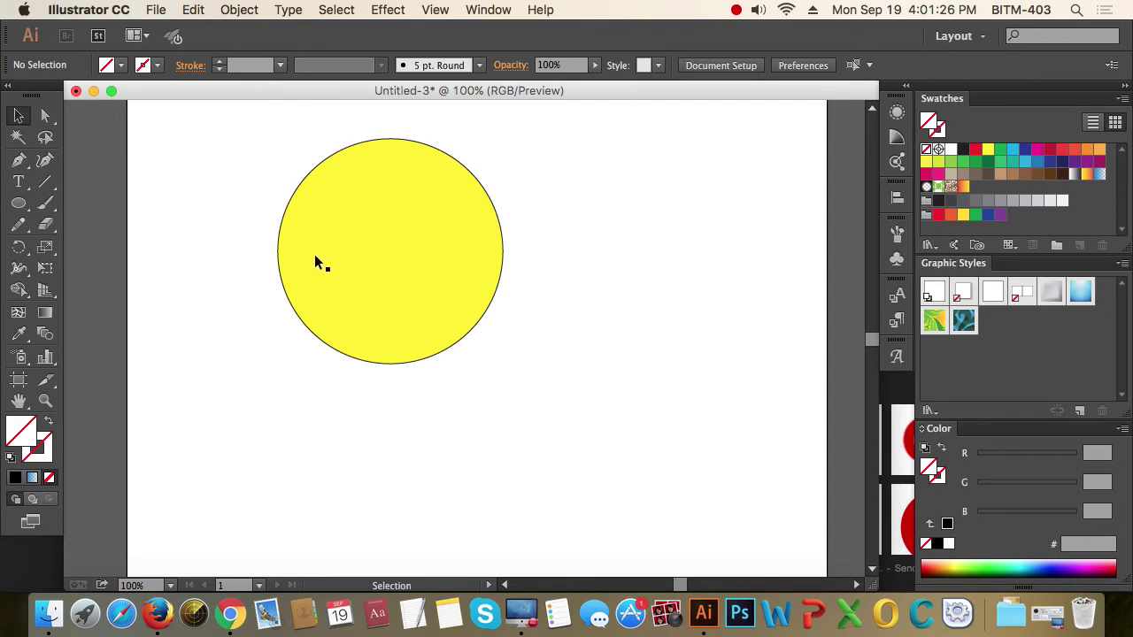
- Run the Clean Up command on the artwork with Stray Points, Unpainted Objects and Empty Text Paths enabled
left_click(237, 9)
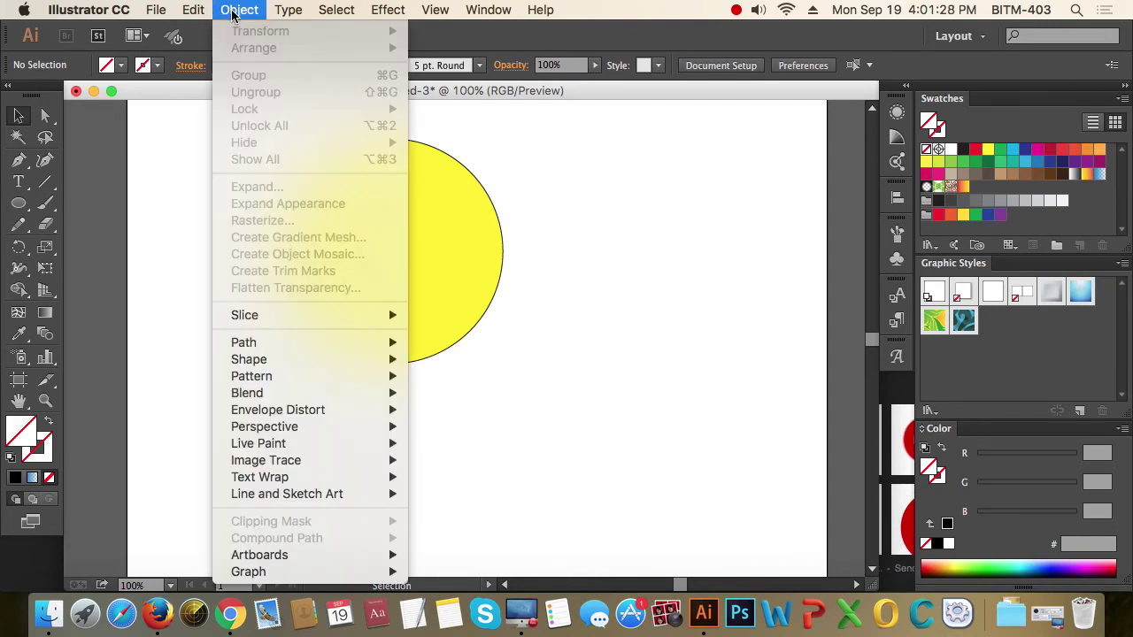
mouse_move(303, 342)
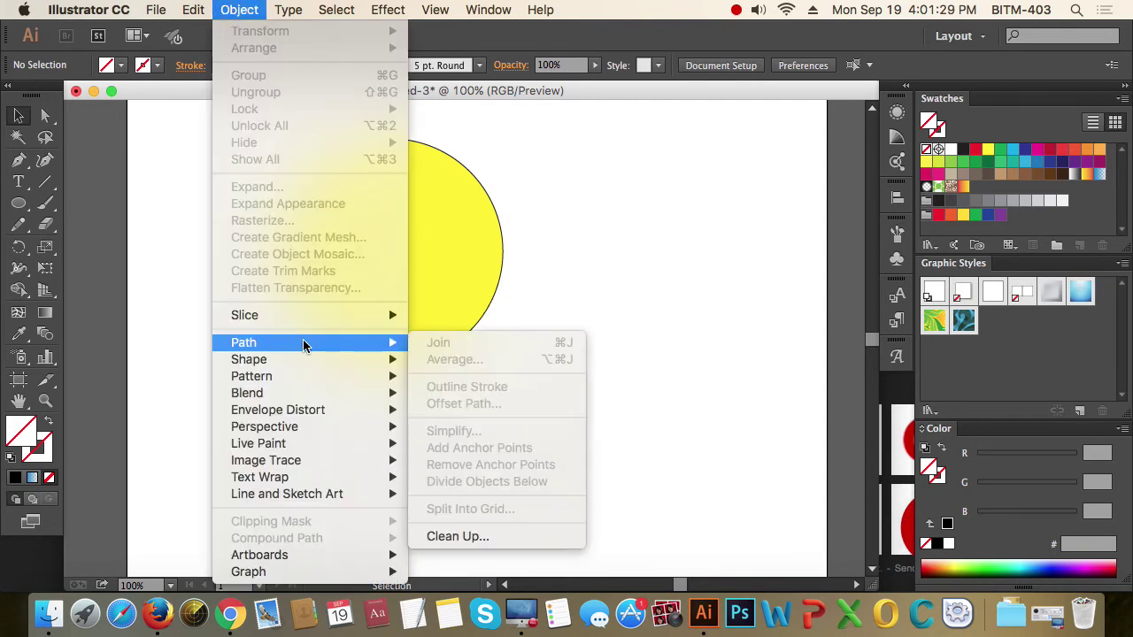
left_click(486, 539)
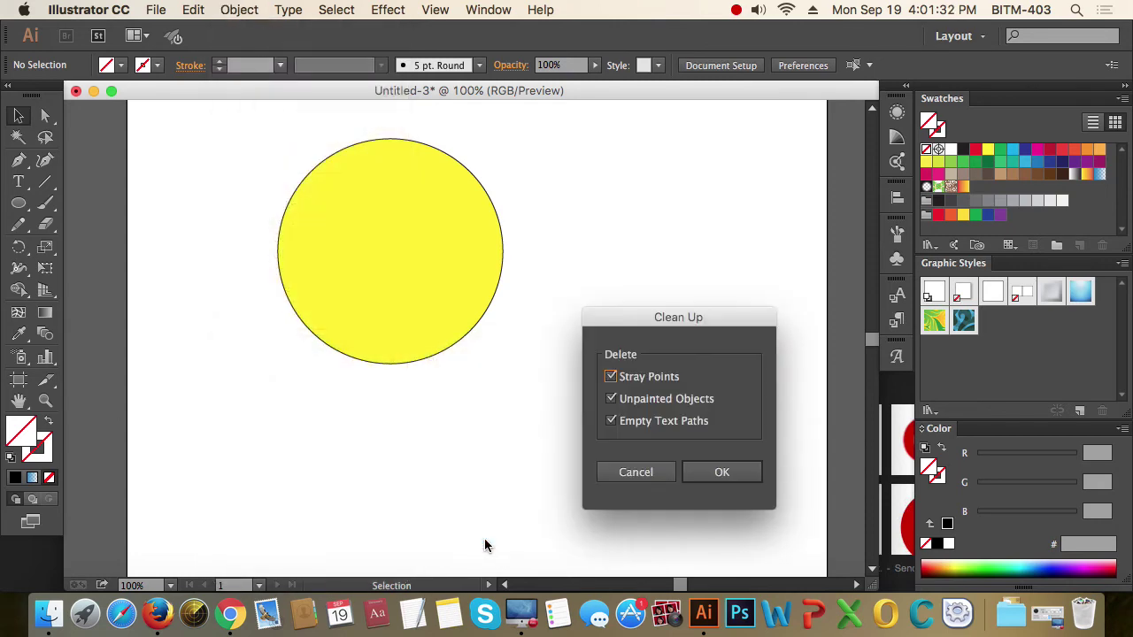
left_click_drag(709, 325, 757, 223)
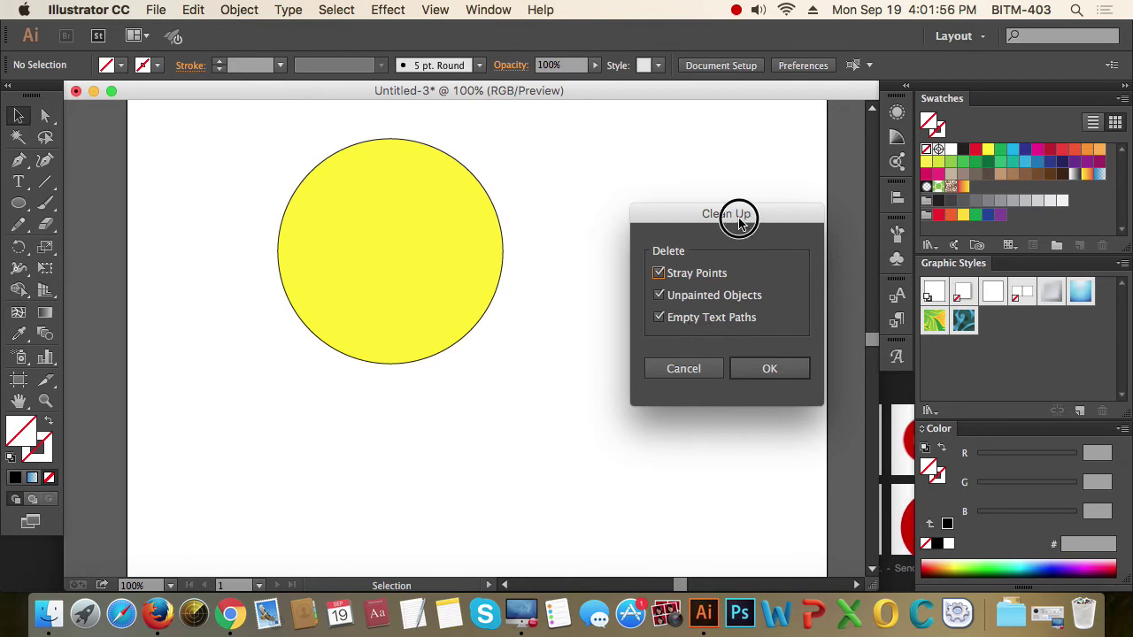
left_click_drag(740, 222, 715, 240)
left_click(743, 391)
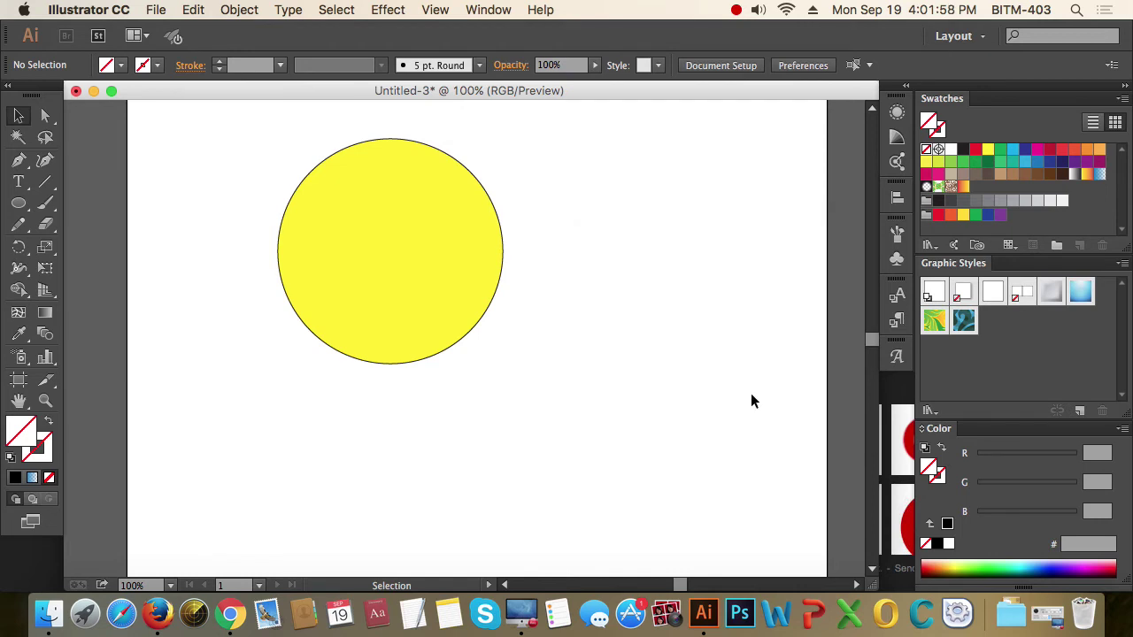
- Check the artboard for leftover invisible objects by switching between Outline and Preview views
key("super+y")
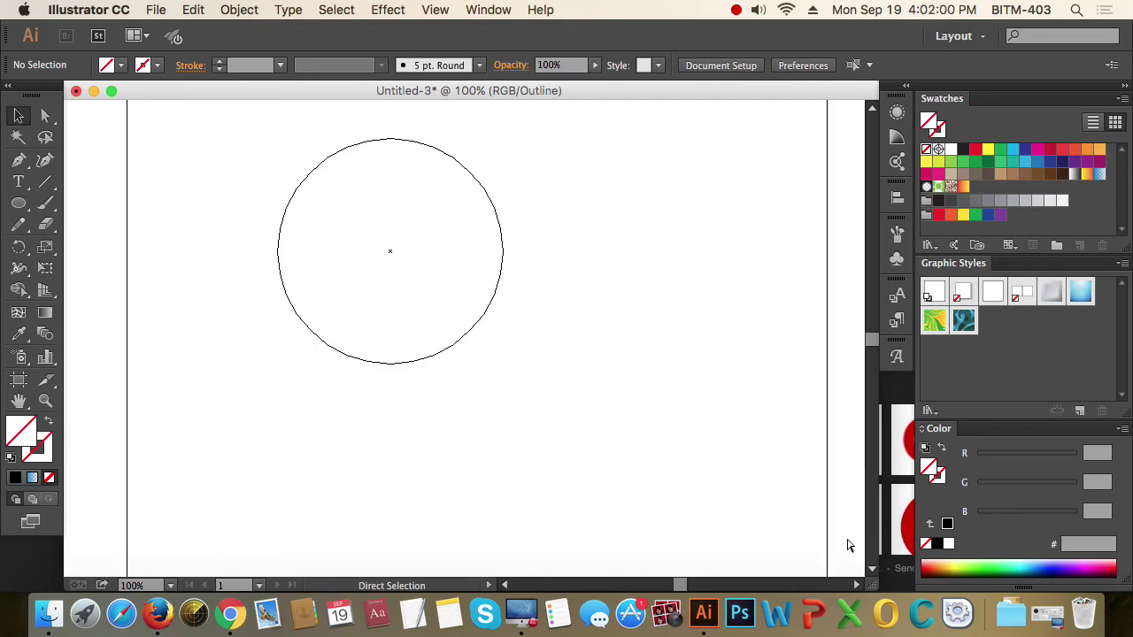
key("super+y")
key("super+y")
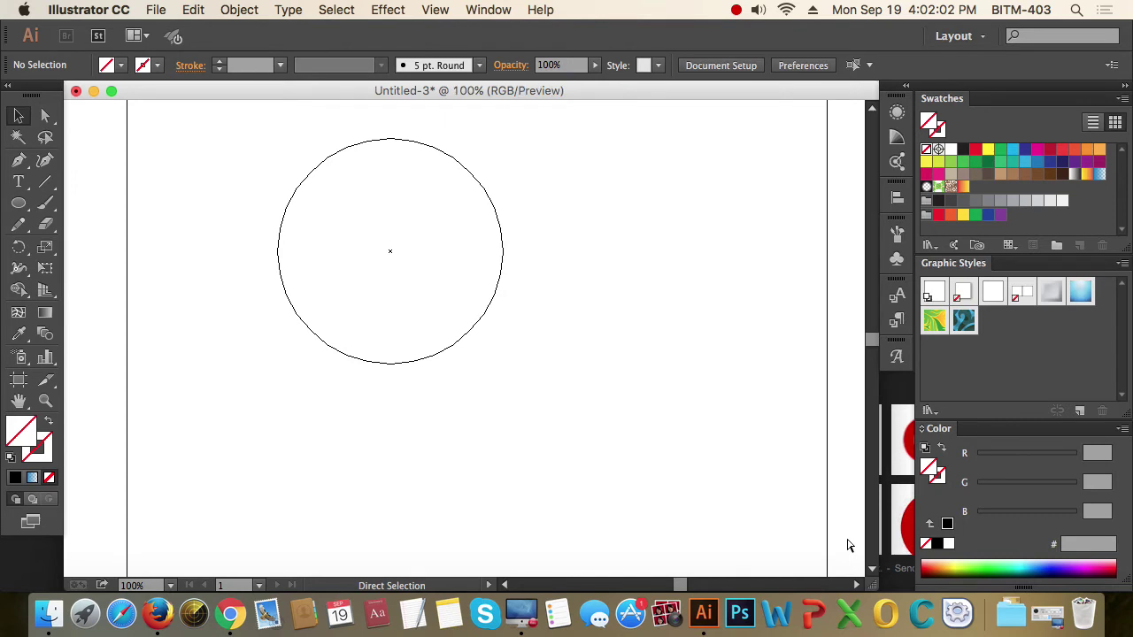
- Check the artwork in Outline and Preview views and delete the yellow circle
key("super+y")
key("super+y")
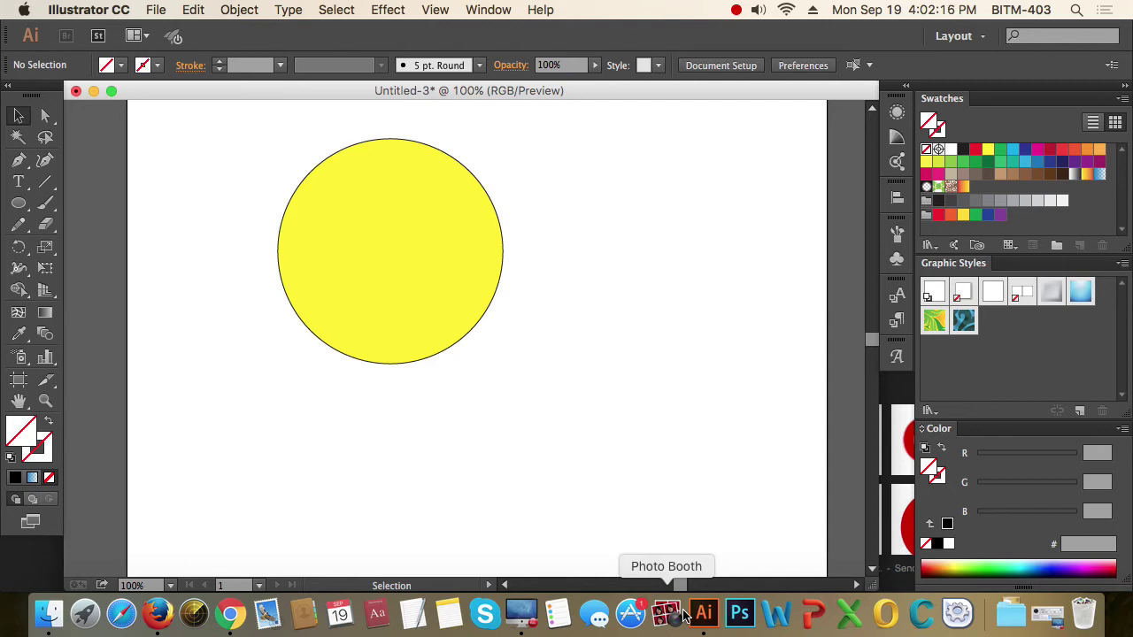
left_click_drag(435, 230, 489, 266)
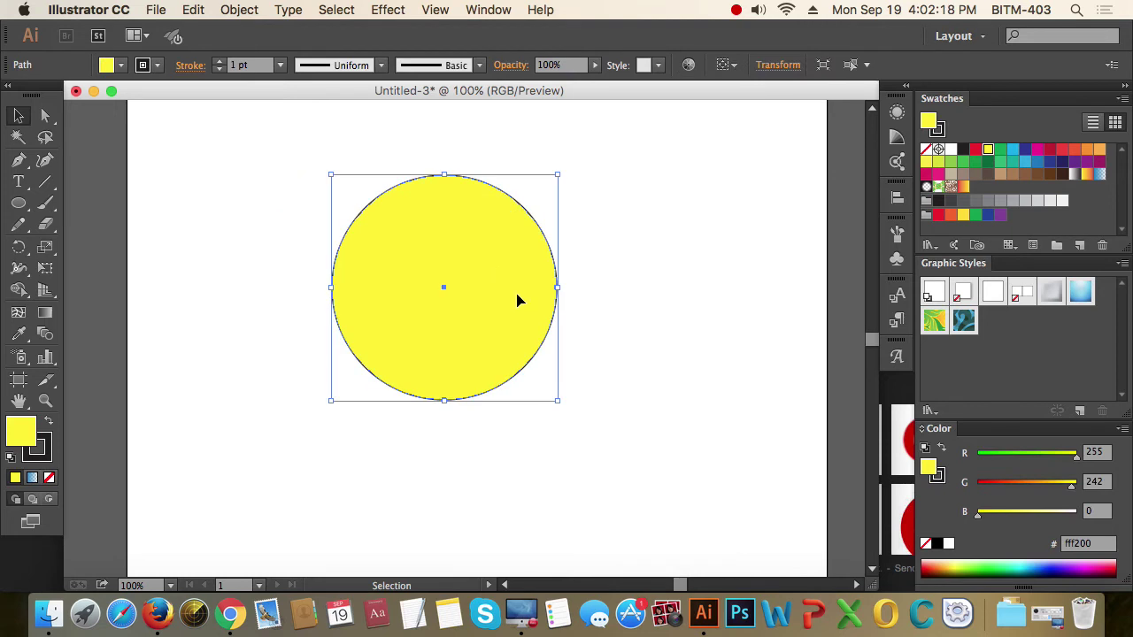
key("Delete")
- Draw a large yellow rectangle with the Rectangle tool and position it fully inside the artboard
left_click_drag(17, 203, 66, 203)
left_click_drag(93, 152, 486, 369)
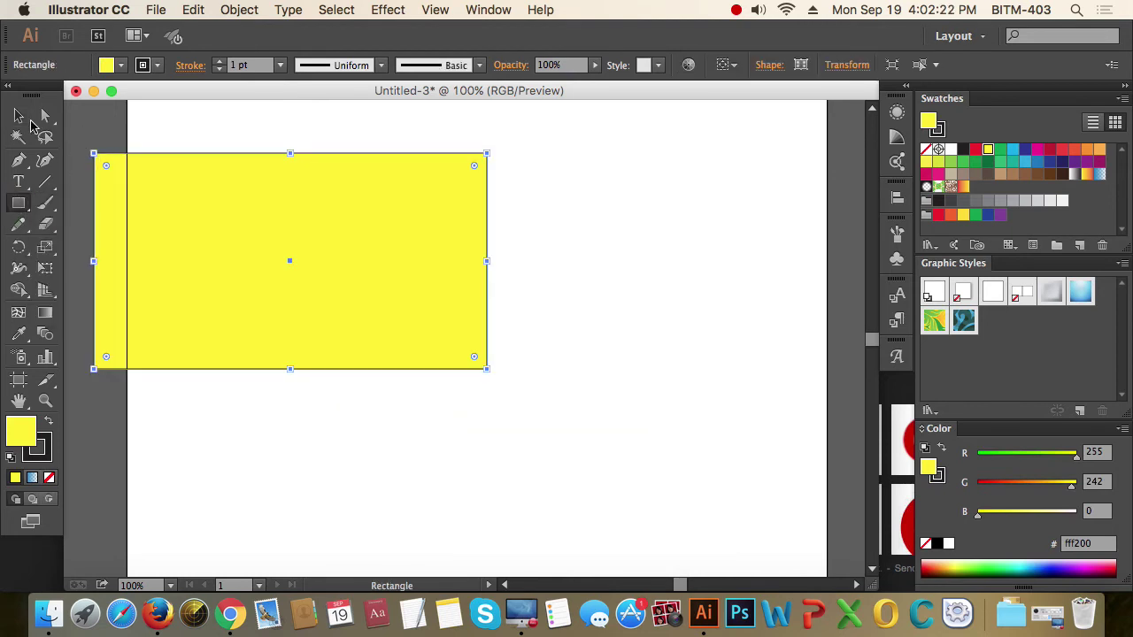
left_click(18, 115)
left_click_drag(306, 271, 386, 288)
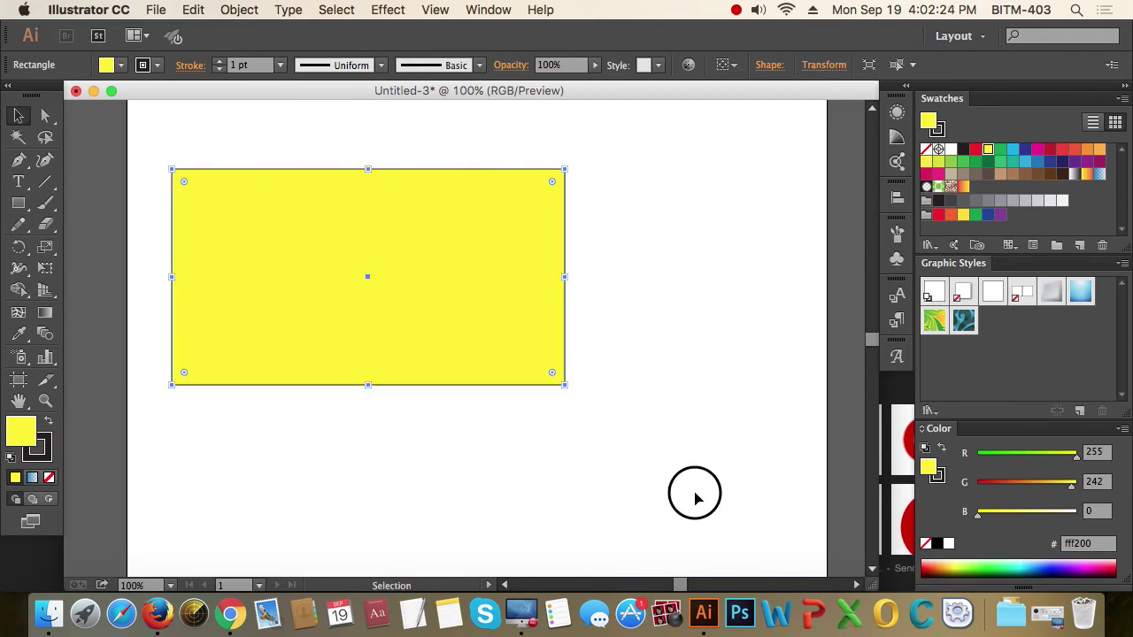
left_click(696, 495)
- Draw a small circle in the upper-left area of the yellow rectangle and fill it with red
left_click_drag(18, 203, 110, 251)
mouse_move(226, 244)
left_mouse_down()
mouse_move(263, 282)
mouse_move(255, 273)
left_mouse_up()
left_click(19, 116)
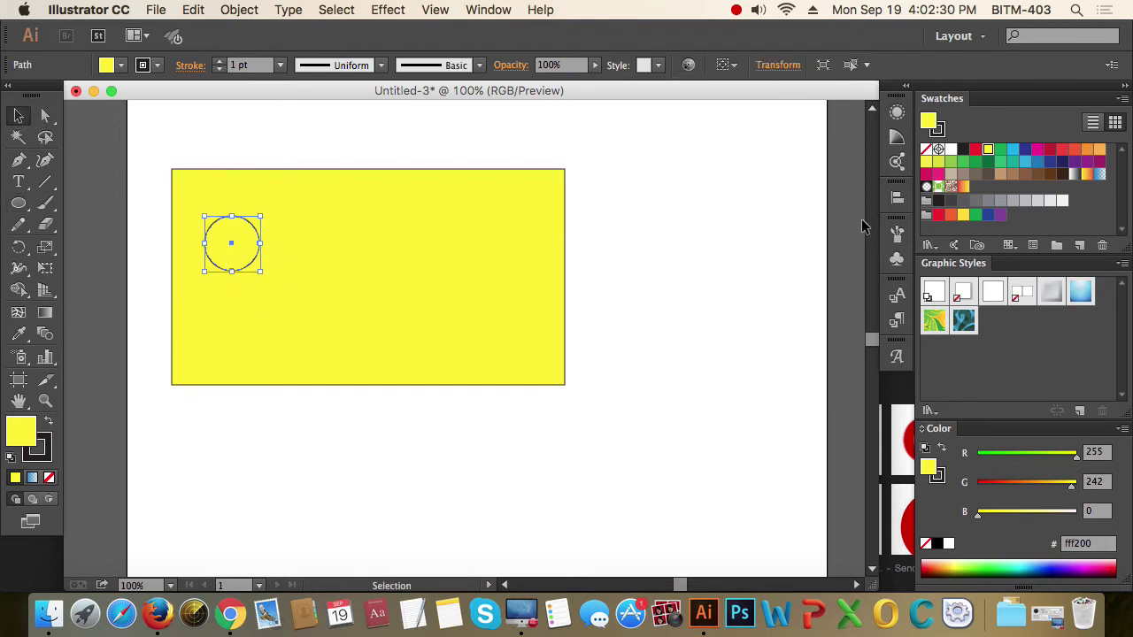
left_click(976, 149)
left_click(771, 291)
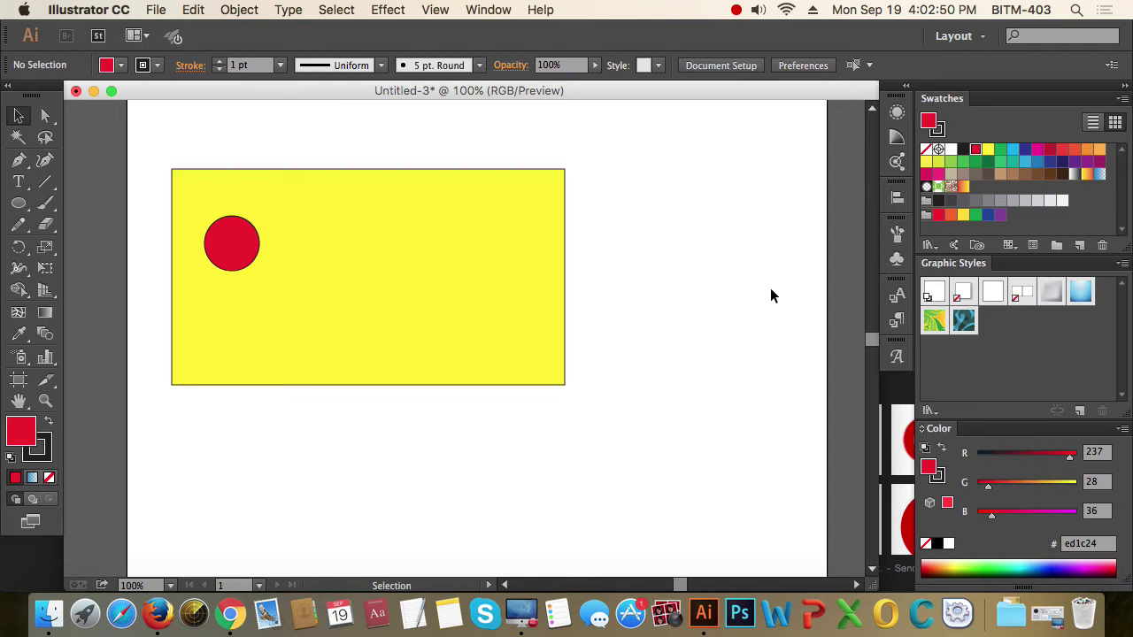
- Move the red circle across the yellow rectangle to near its upper-right corner
left_click(442, 280)
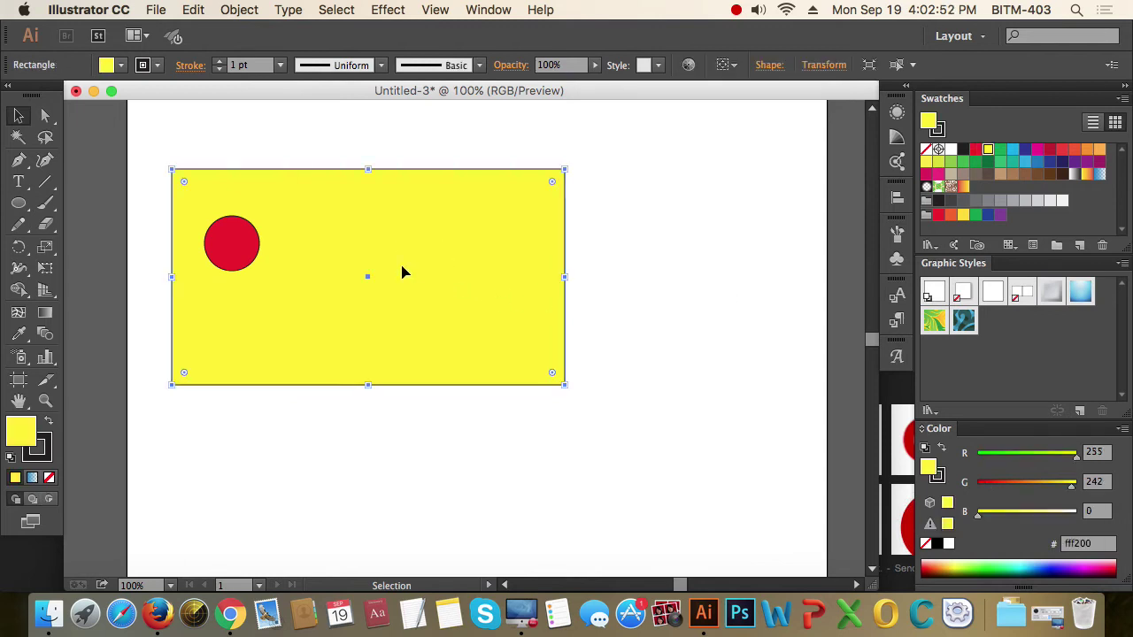
left_click(228, 254)
left_click_drag(228, 254, 472, 257)
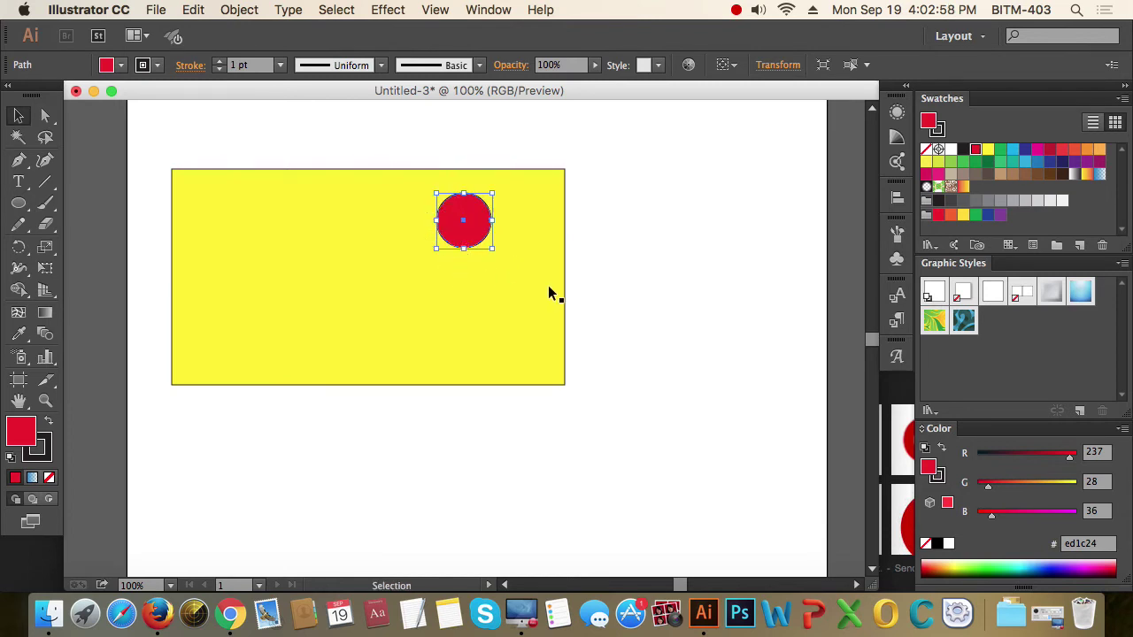
left_click(622, 293)
left_click(526, 257)
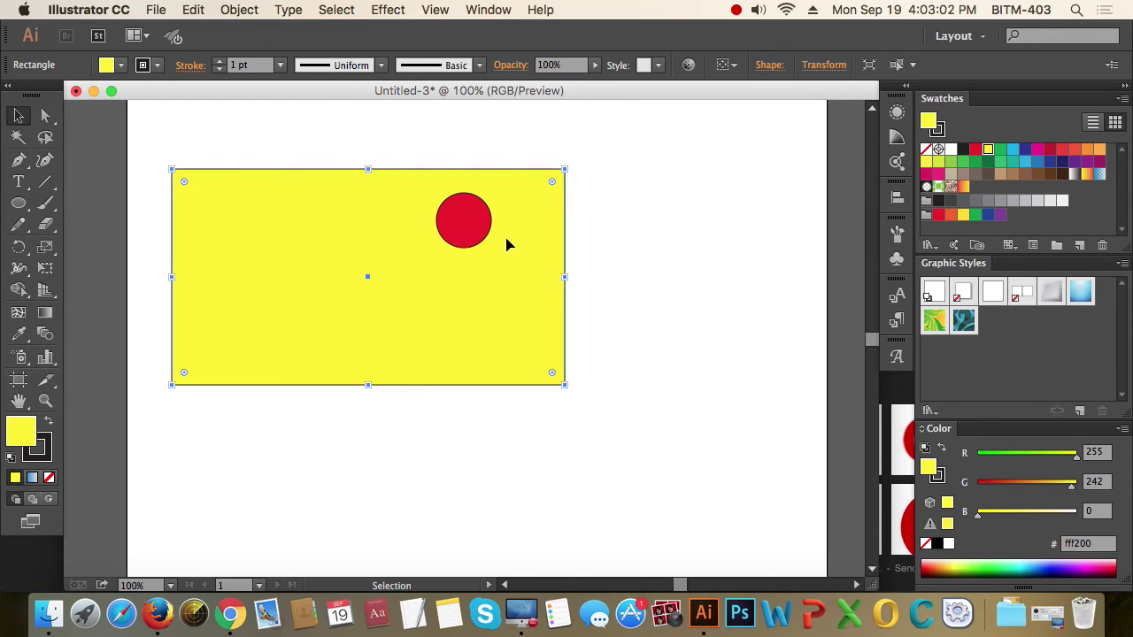
left_click(701, 296)
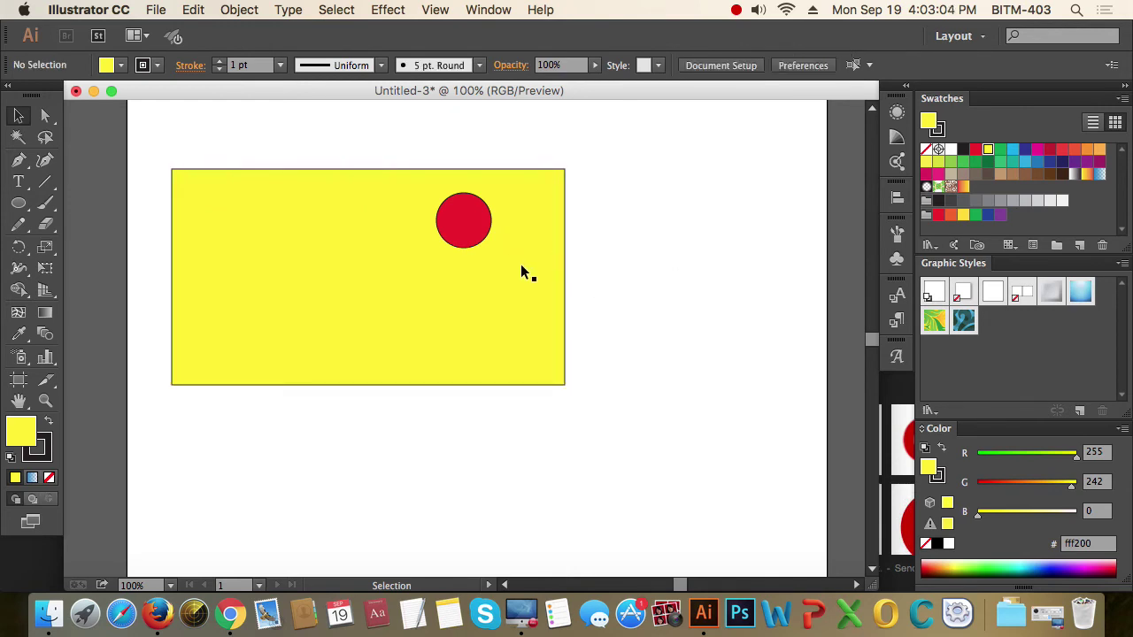
left_click(458, 229)
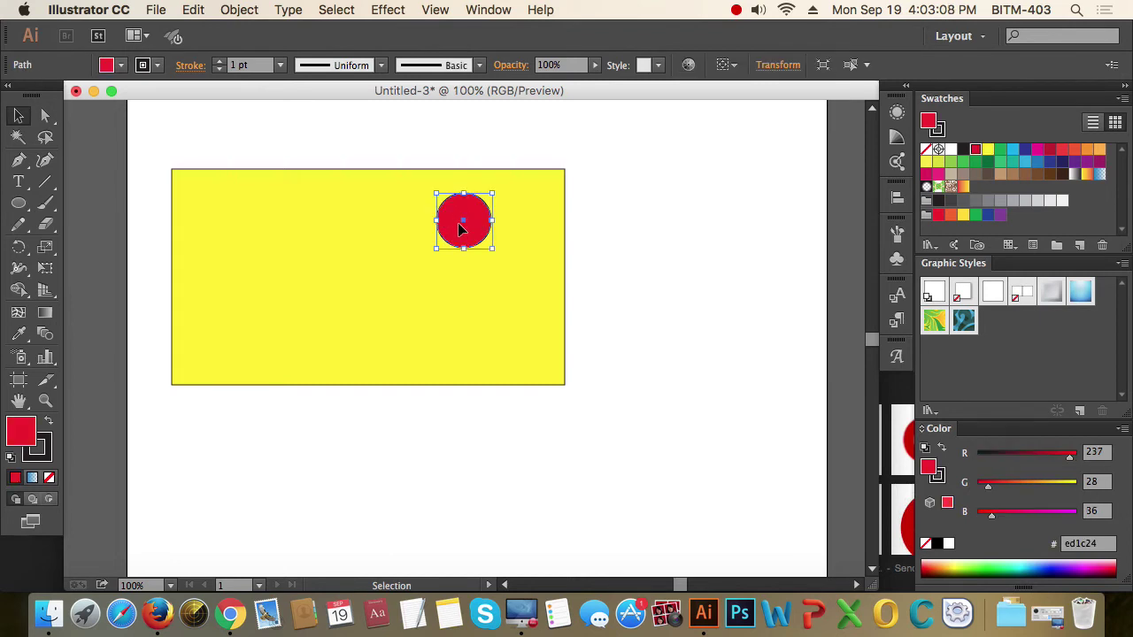
left_click(638, 289)
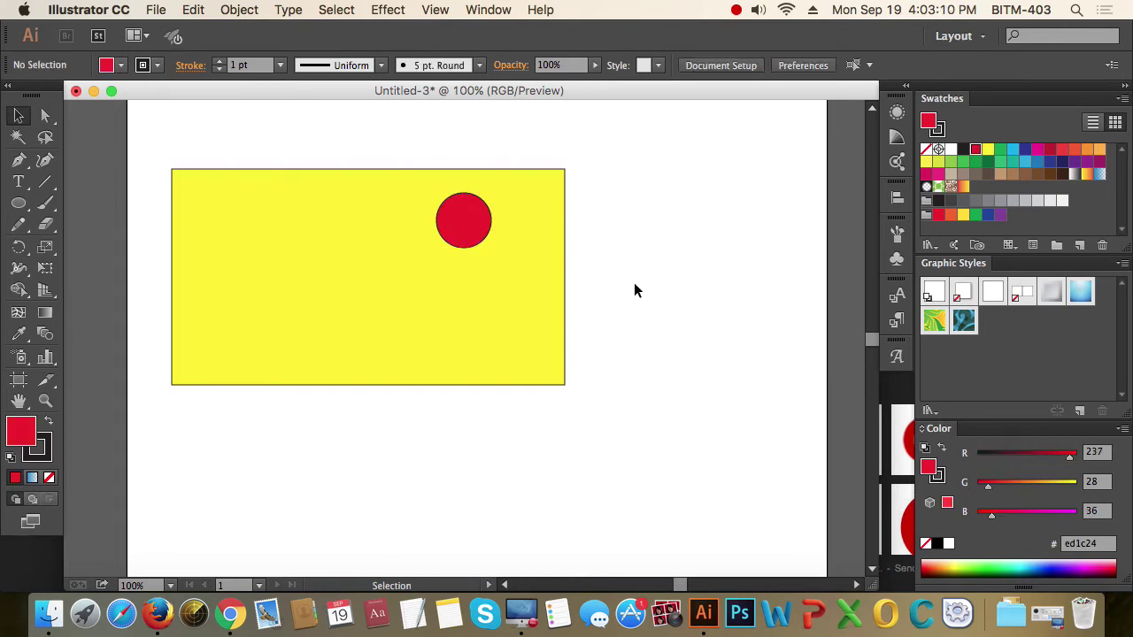
left_click(478, 230)
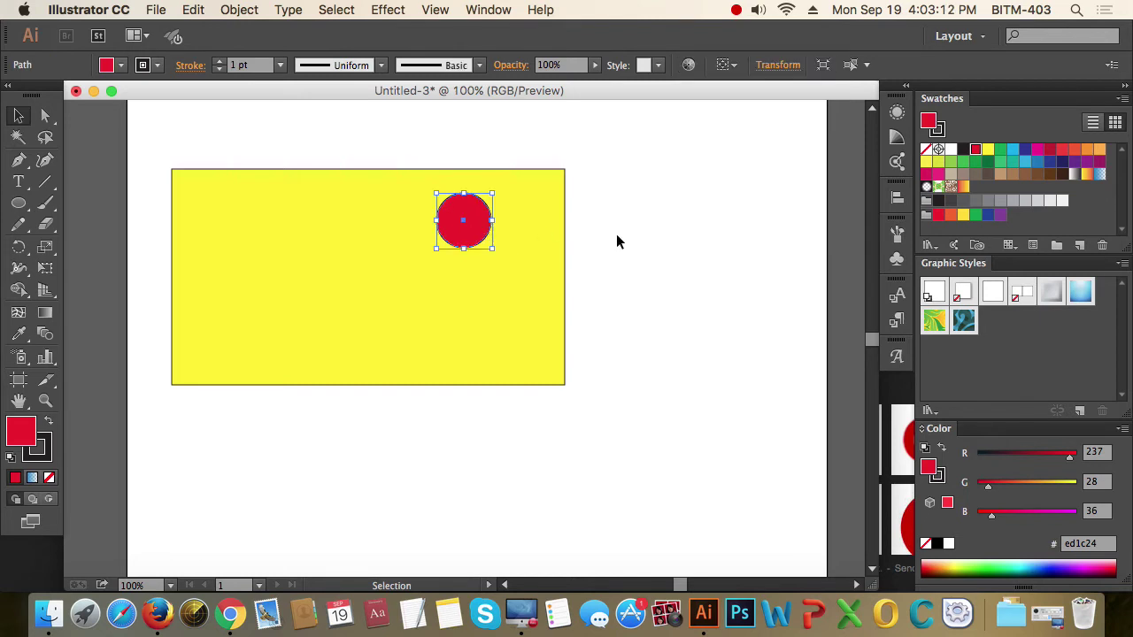
left_click_drag(455, 220, 484, 221)
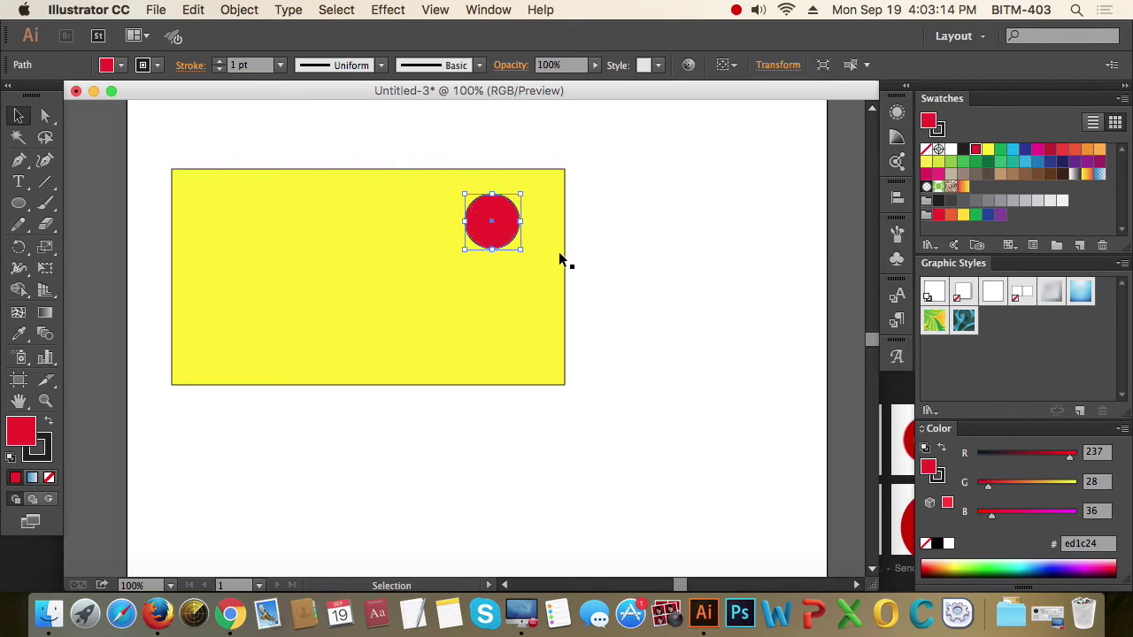
left_click(486, 245)
left_click(494, 231)
- Make a compound path from the yellow rectangle and the red circle
left_click_drag(598, 151, 453, 260)
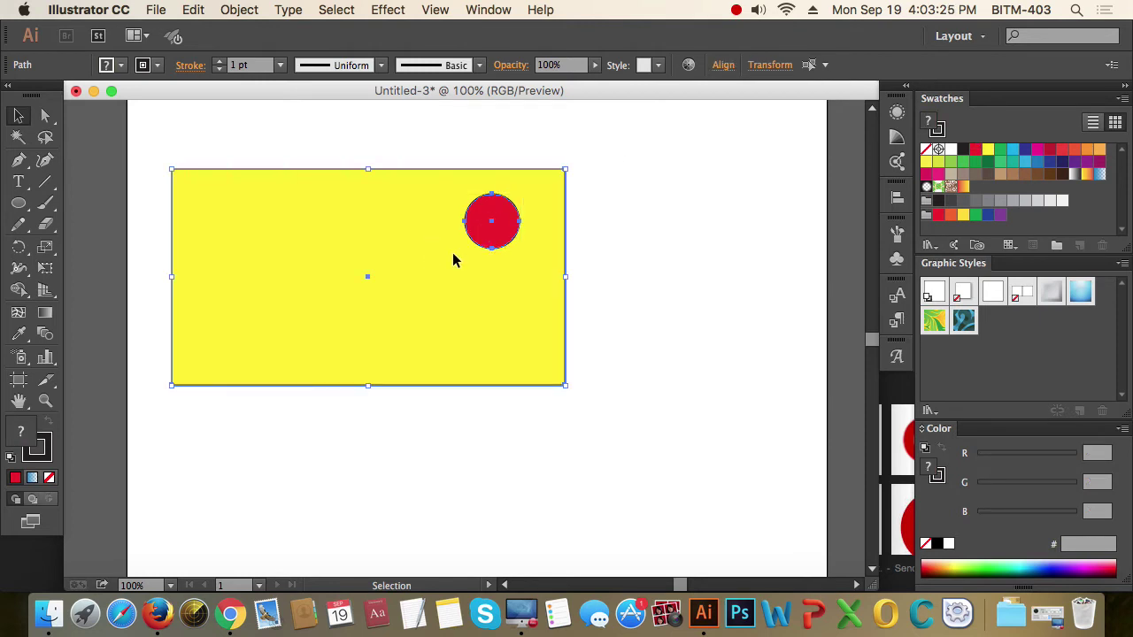
left_click(240, 10)
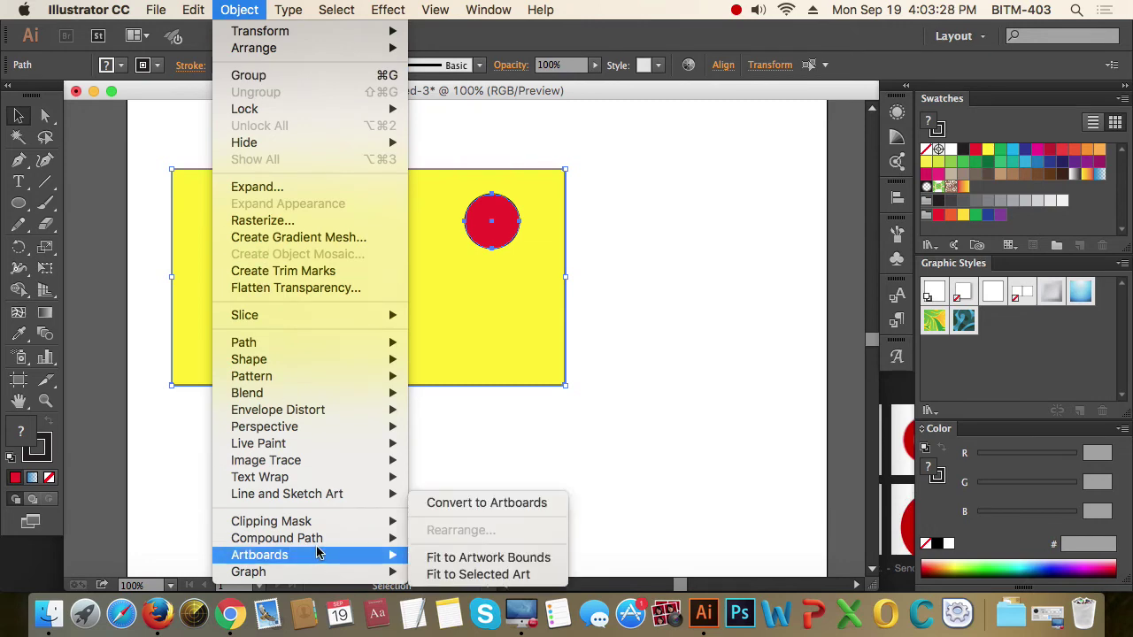
mouse_move(319, 543)
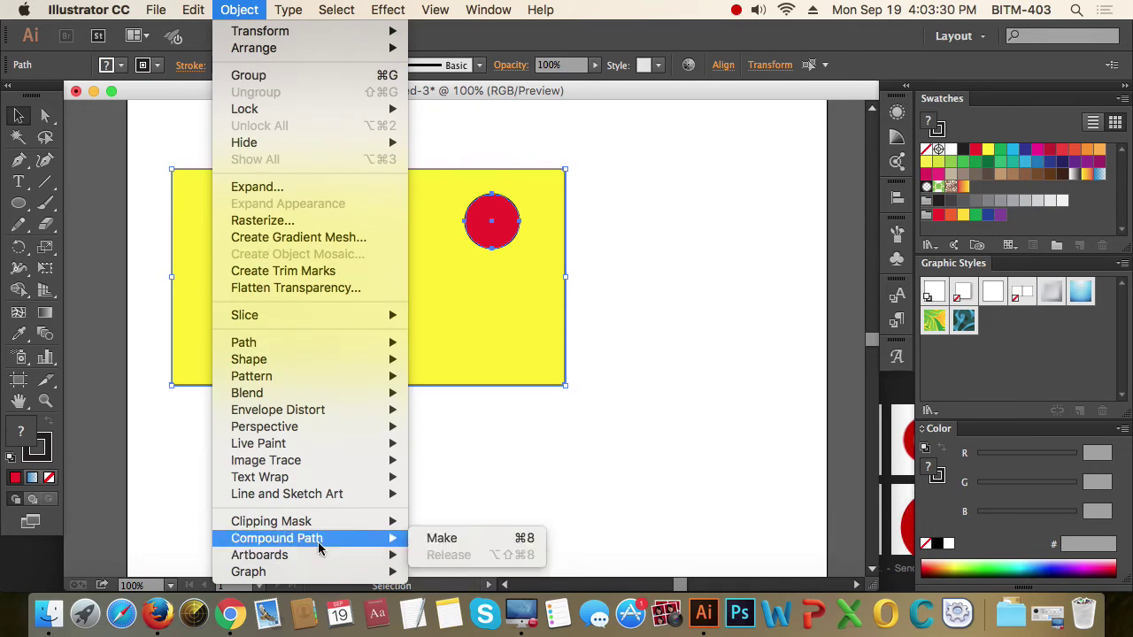
left_click(486, 542)
left_click(710, 431)
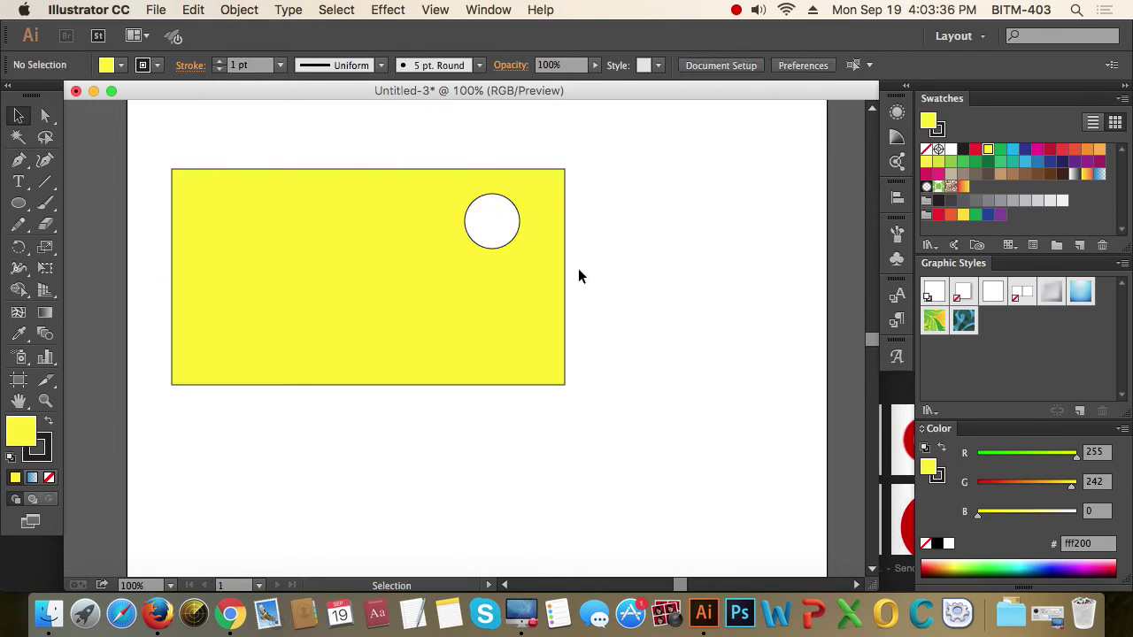
- Move the compound path over the artboard's right edge so the circular hole straddles the boundary
key("space")
left_click_drag(670, 293, 578, 357)
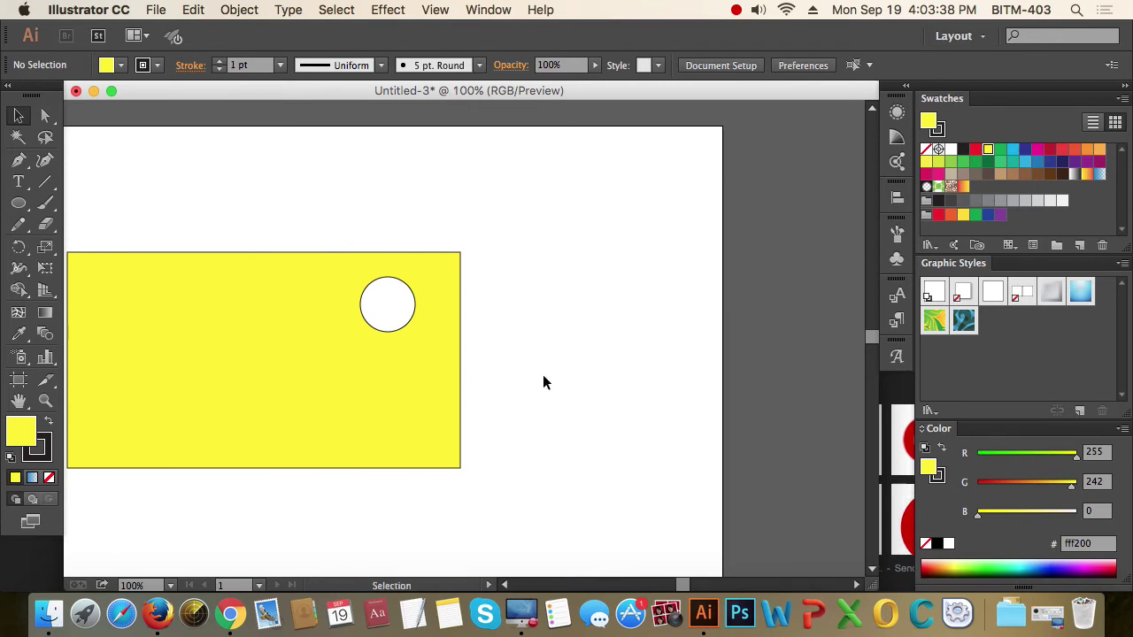
left_click(354, 403)
left_click_drag(342, 414, 692, 420)
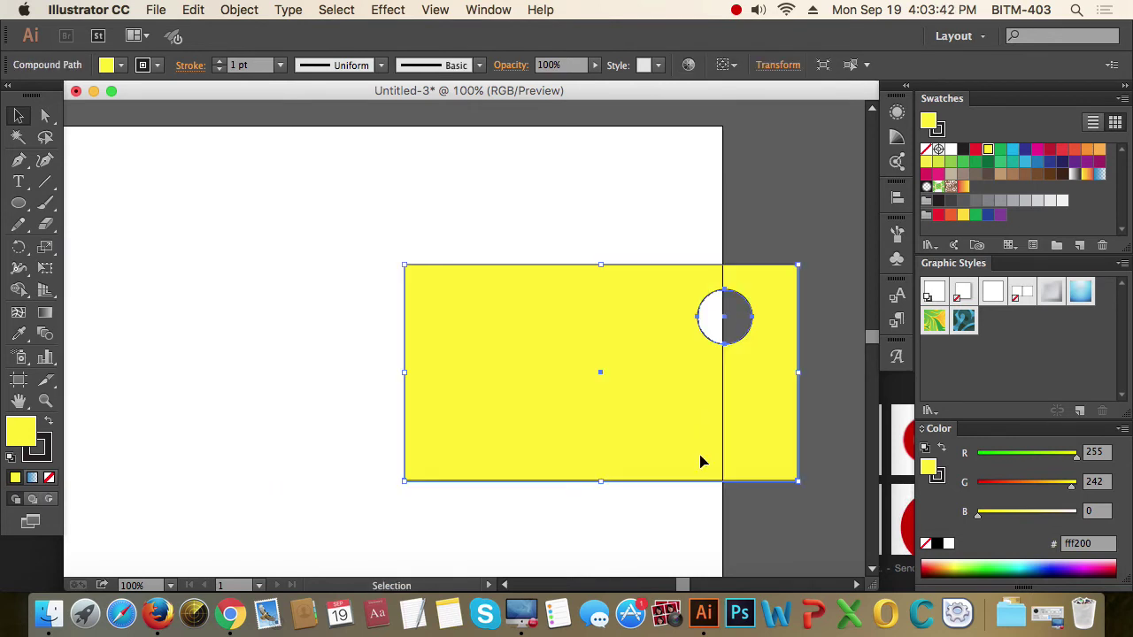
left_click(784, 510)
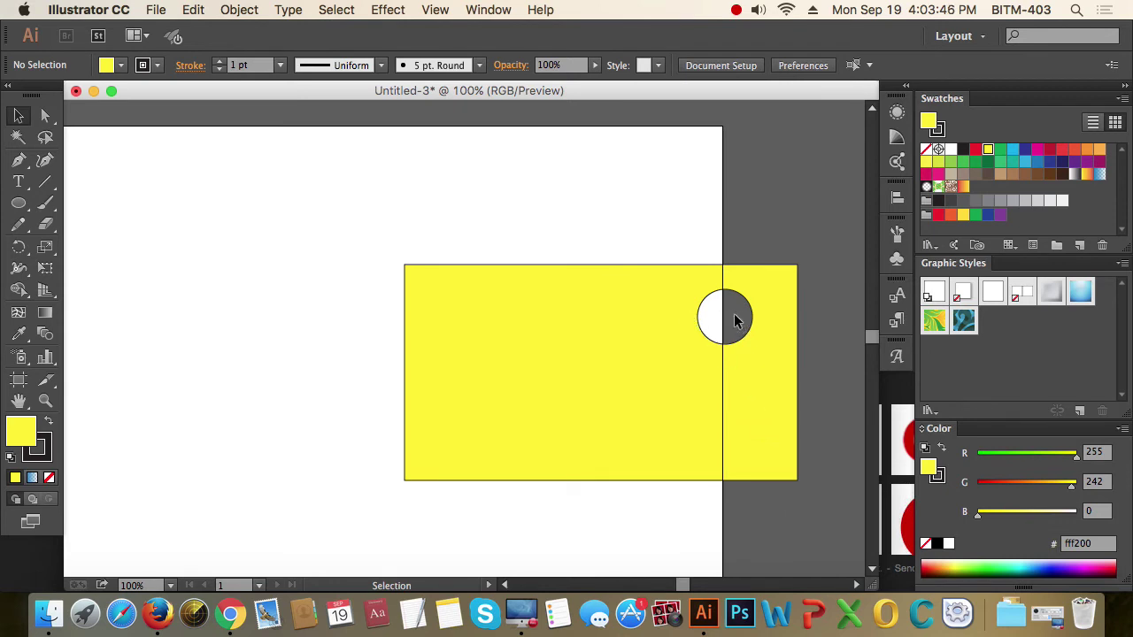
left_click_drag(650, 430, 643, 223)
- Place Cute-Baby-Boy-Pictures-HD-Wide.jpg from the Desktop as a linked image at the artboard's upper-left corner
scroll(646, 372, "up", 5)
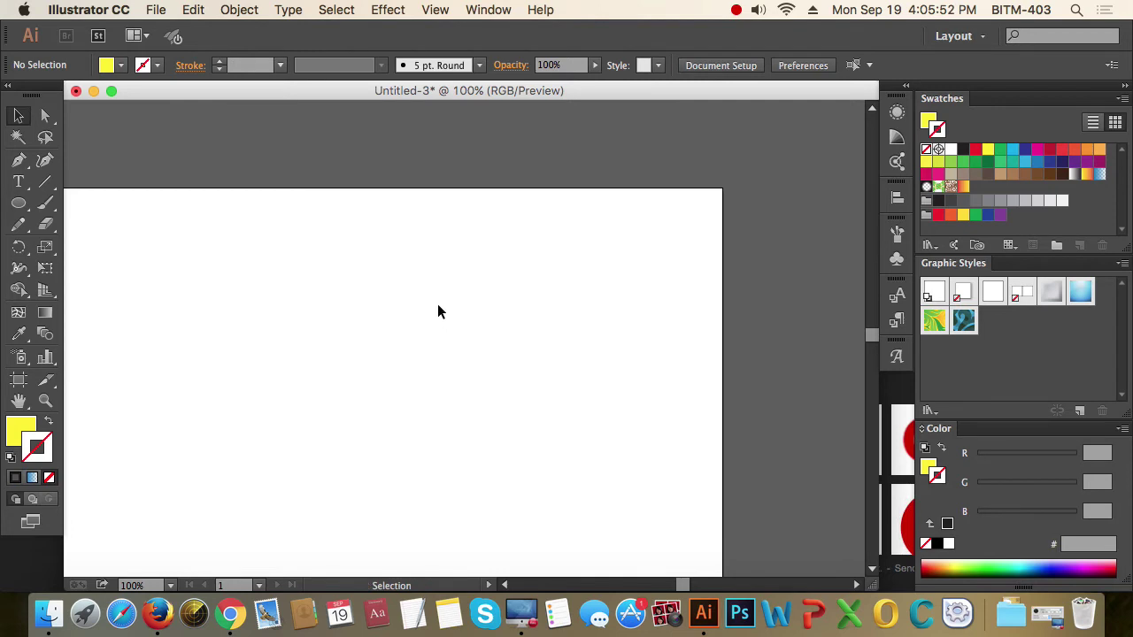
key("space")
left_click_drag(346, 306, 402, 279)
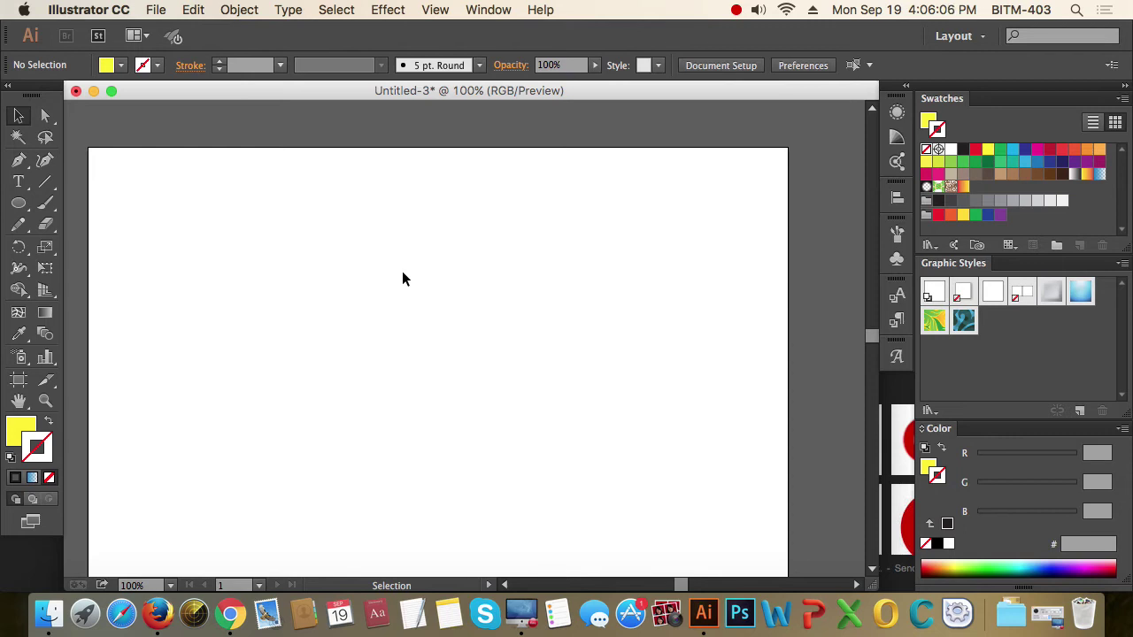
left_click(155, 11)
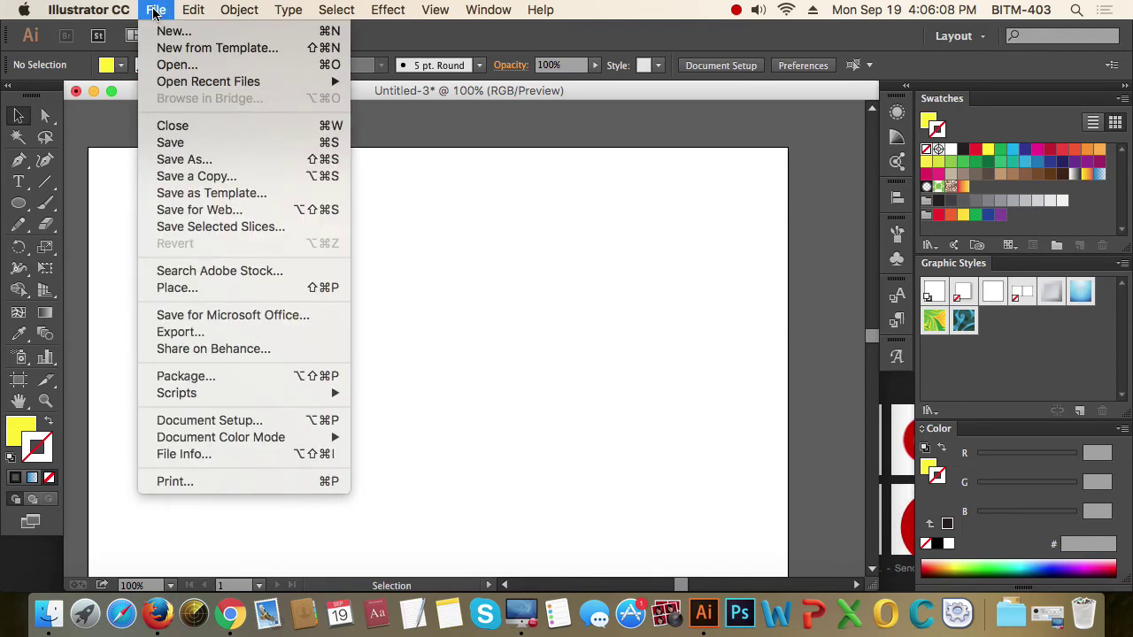
left_click(218, 288)
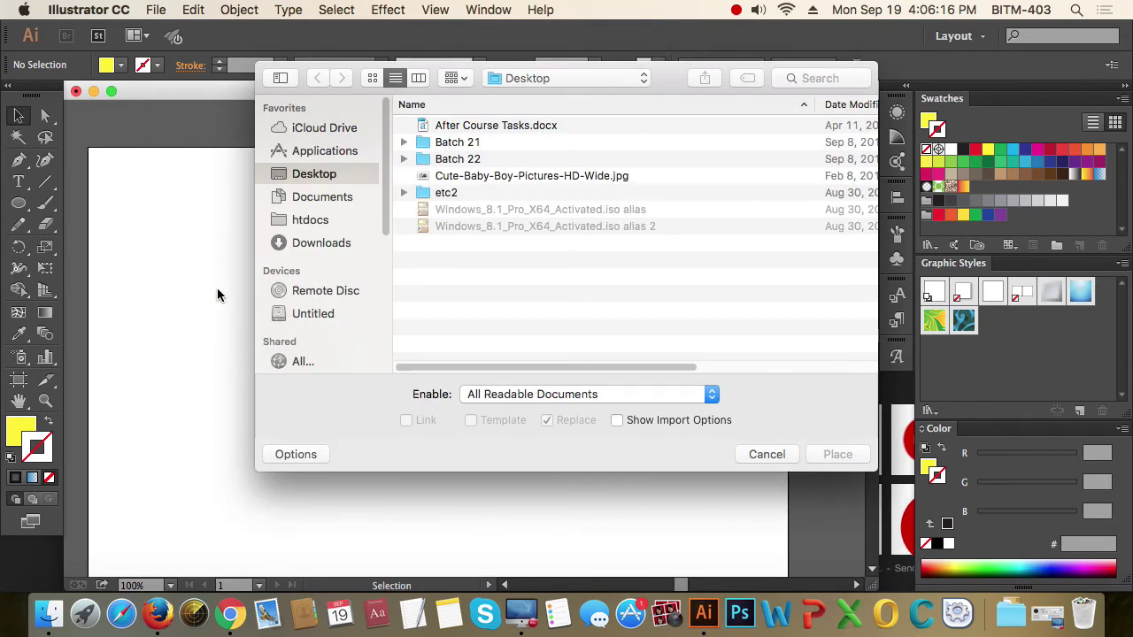
left_click(481, 176)
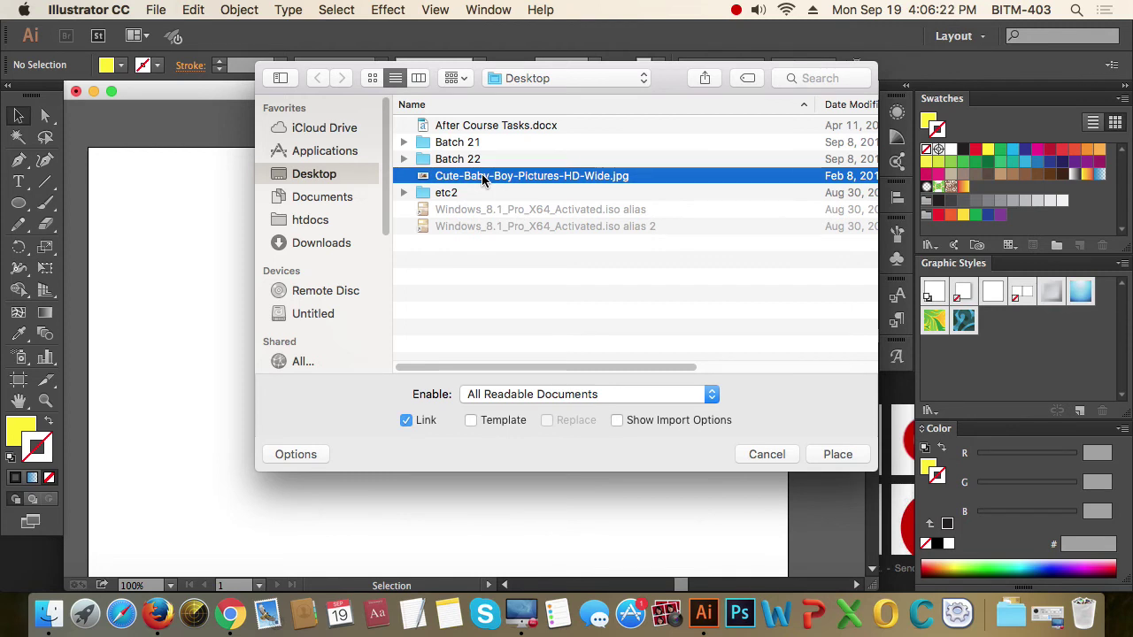
left_click(407, 421)
left_click(406, 421)
left_click(838, 454)
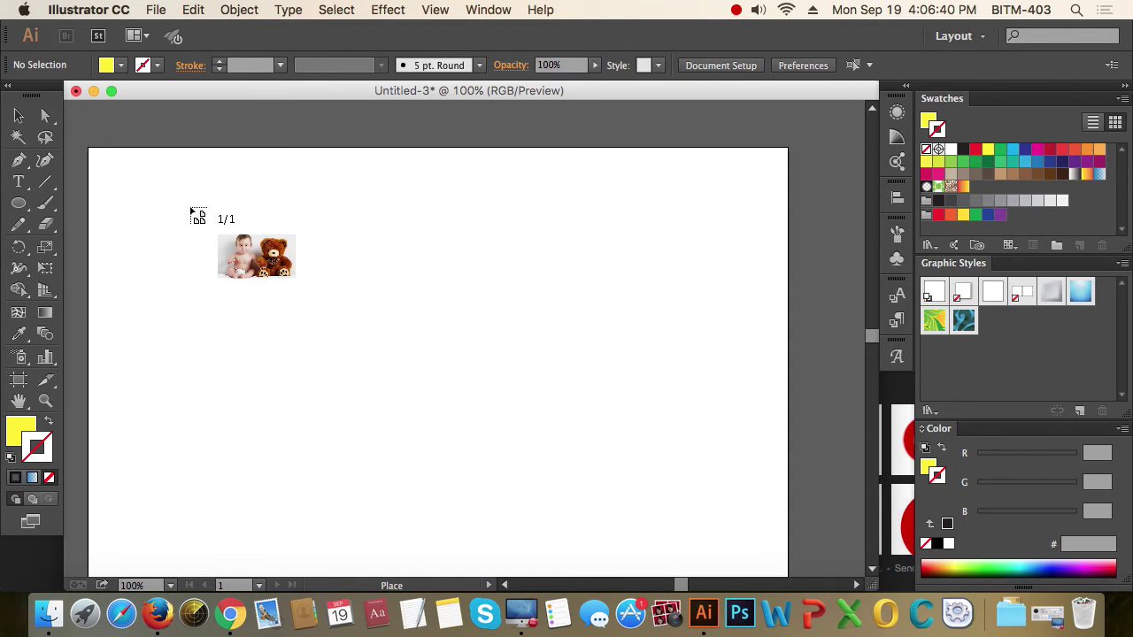
left_click(90, 152)
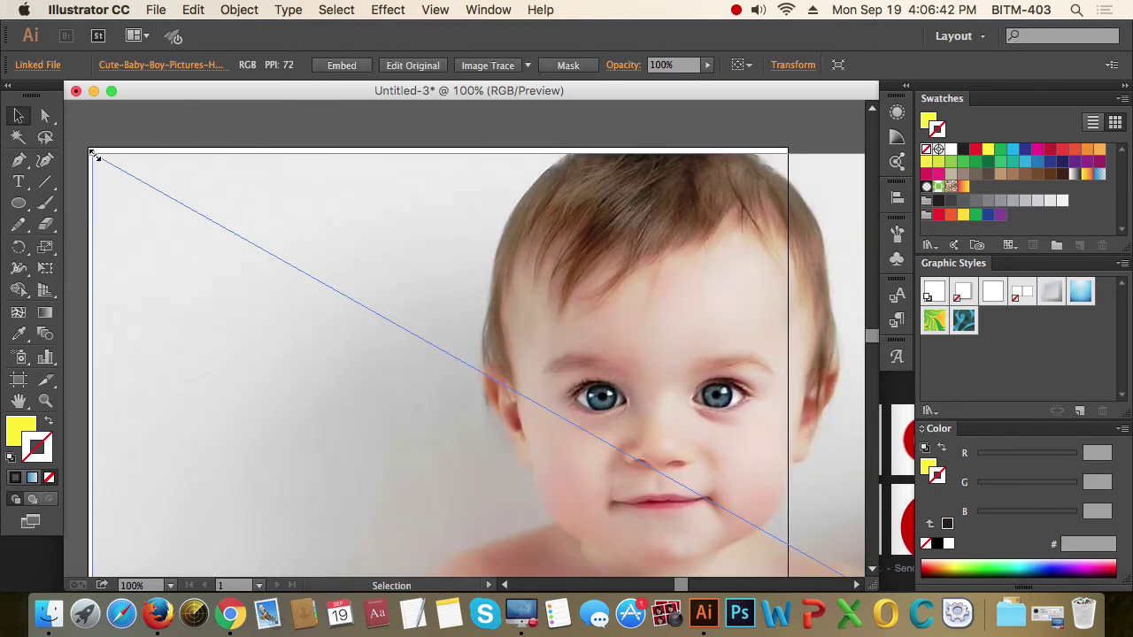
- Scale the placed image down proportionally to slightly wider than the artboard and align its left side with the artboard's left edge
left_click_drag(678, 431, 574, 410)
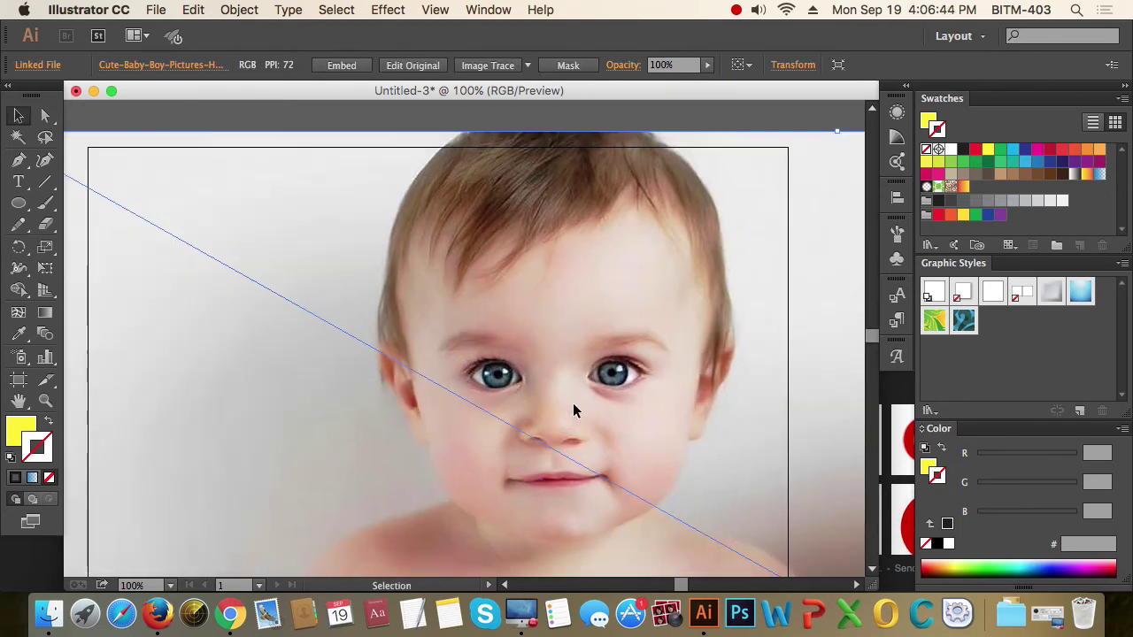
left_click(520, 401, "alt")
left_click(523, 402, "alt")
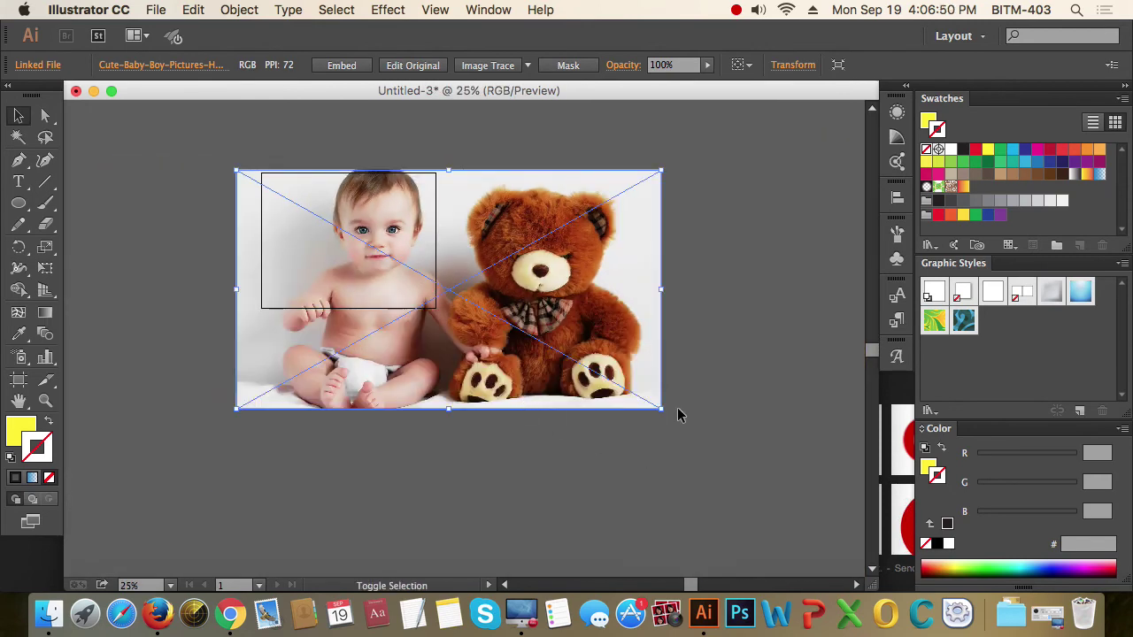
left_click(493, 354, "shift")
left_click(436, 336, "shift")
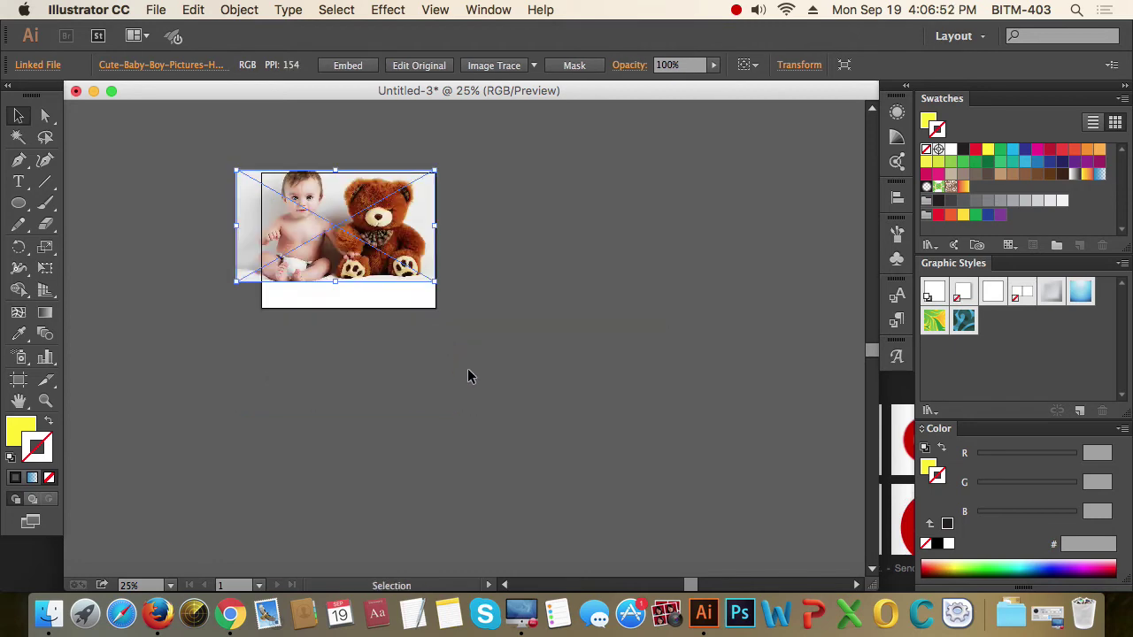
left_click_drag(369, 247, 393, 257)
left_click(525, 355)
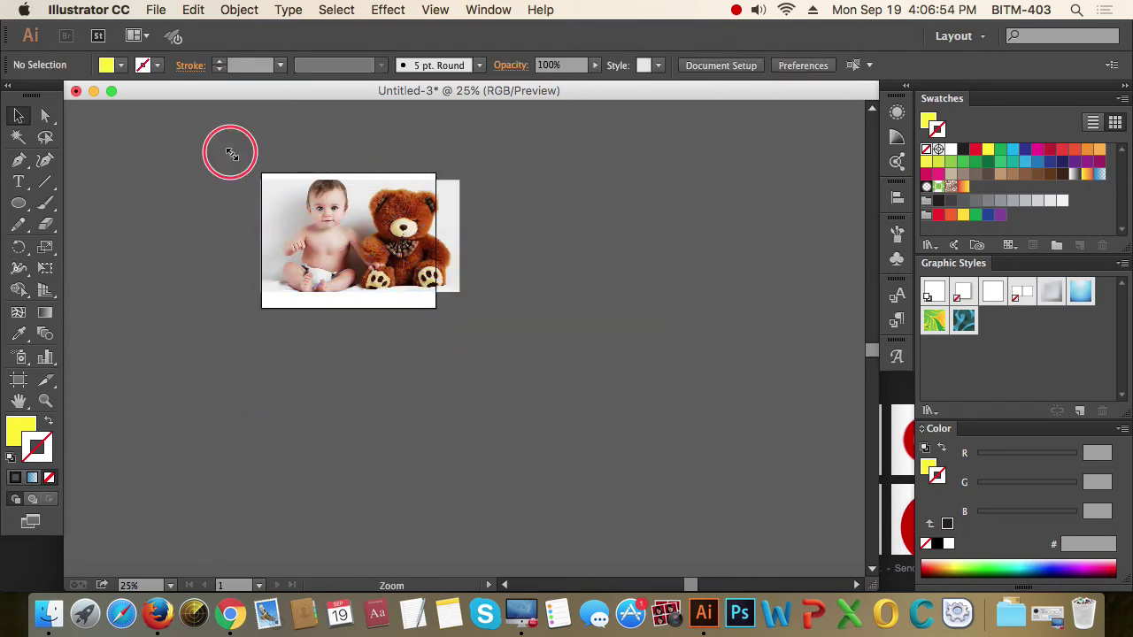
- Shift the placed image slightly right and down, away from the artboard's left edge
left_click_drag(230, 152, 590, 342)
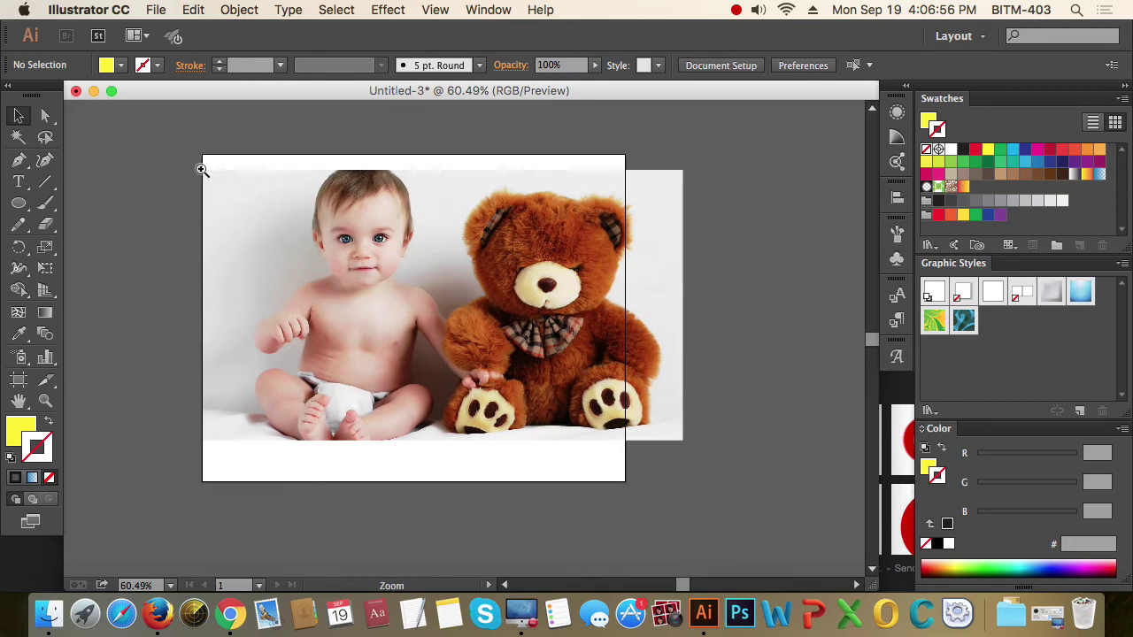
left_click_drag(203, 171, 749, 509)
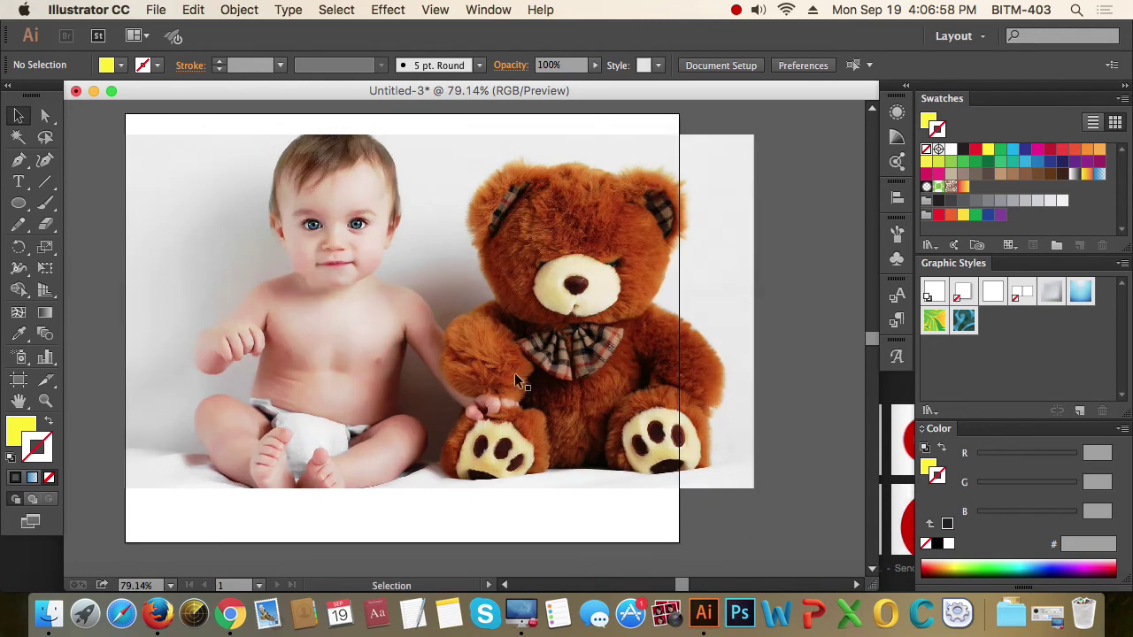
left_click_drag(438, 345, 498, 371)
left_click(415, 344)
left_click_drag(411, 363, 438, 372)
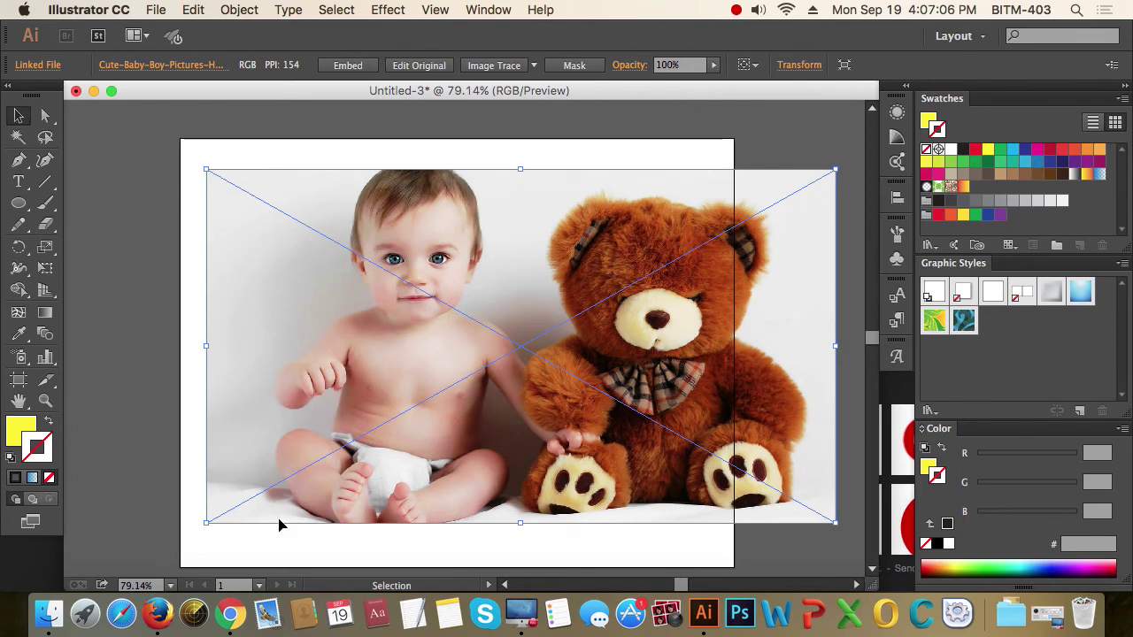
- Show the document's linked files and nudge the placed image slightly right and up on the artboard
left_click(490, 9)
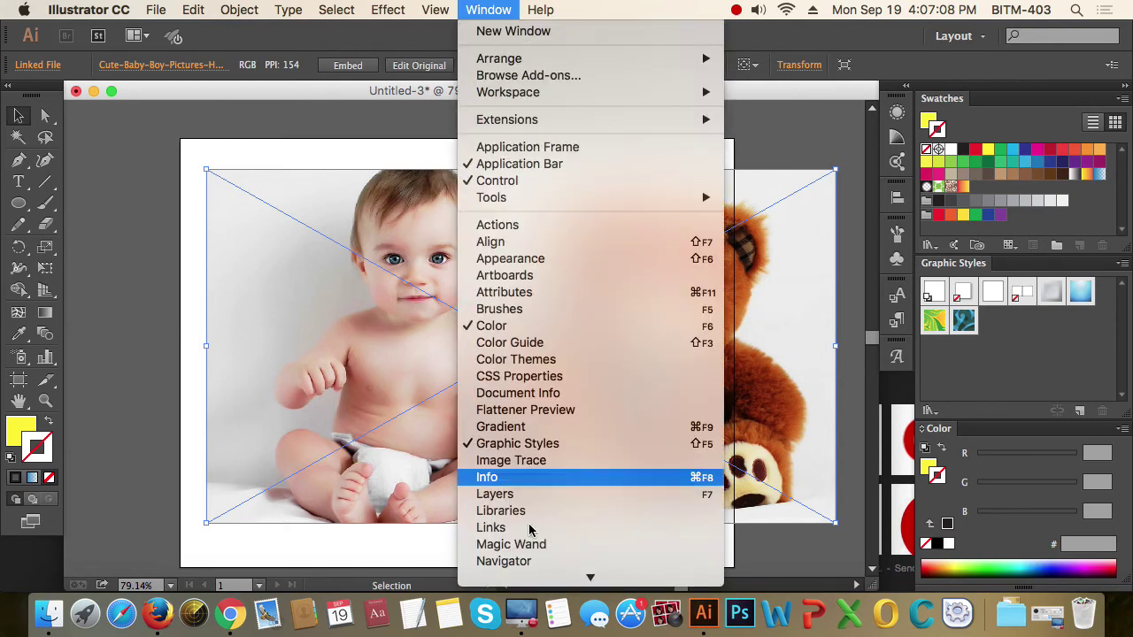
scroll(529, 529, "down", 5)
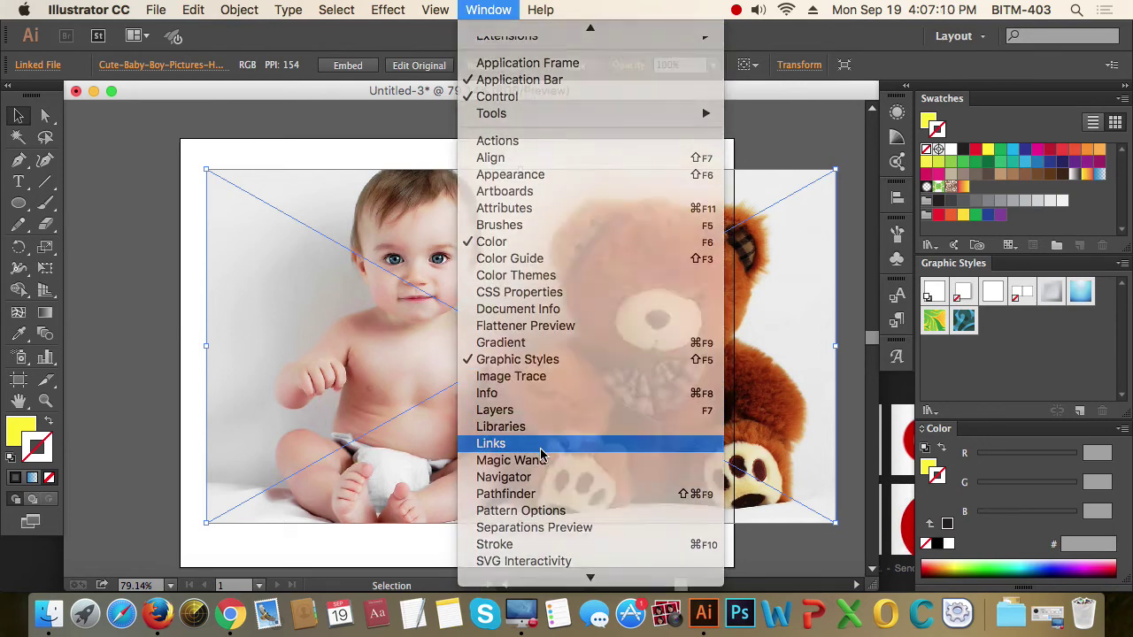
left_click(492, 444)
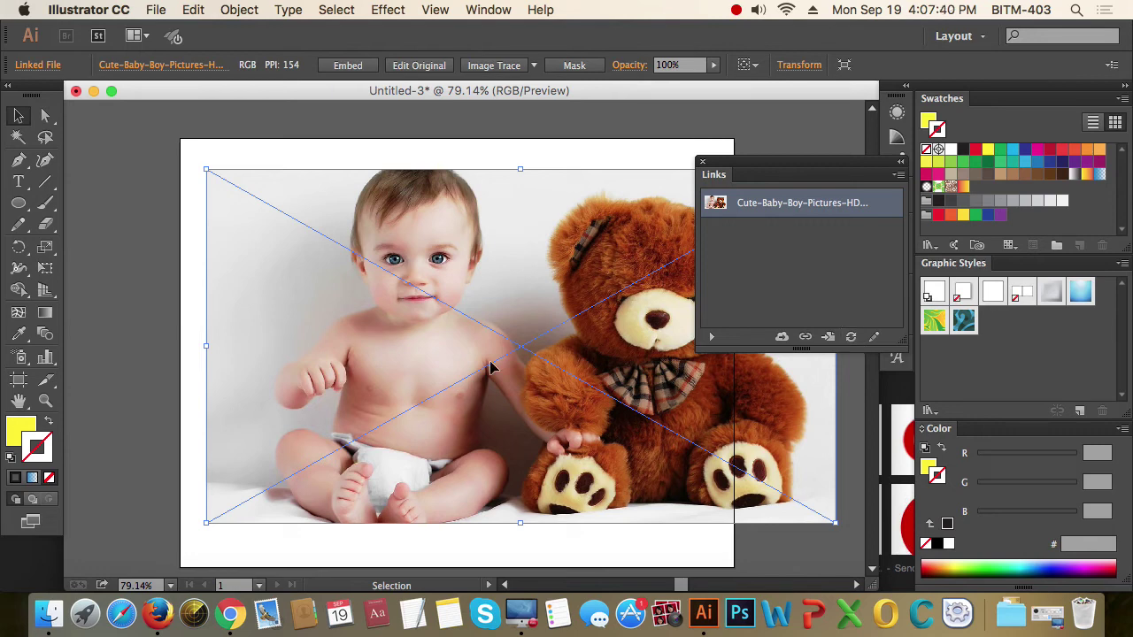
mouse_move(603, 379)
left_mouse_down()
mouse_move(589, 380)
mouse_move(606, 377)
left_mouse_up()
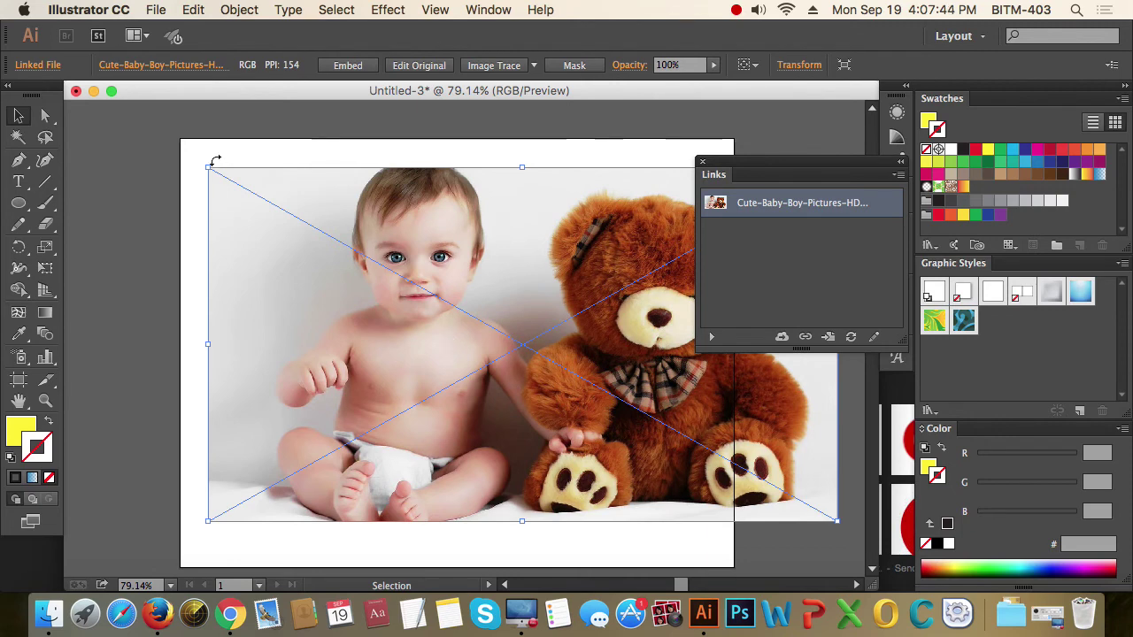
left_click(182, 295)
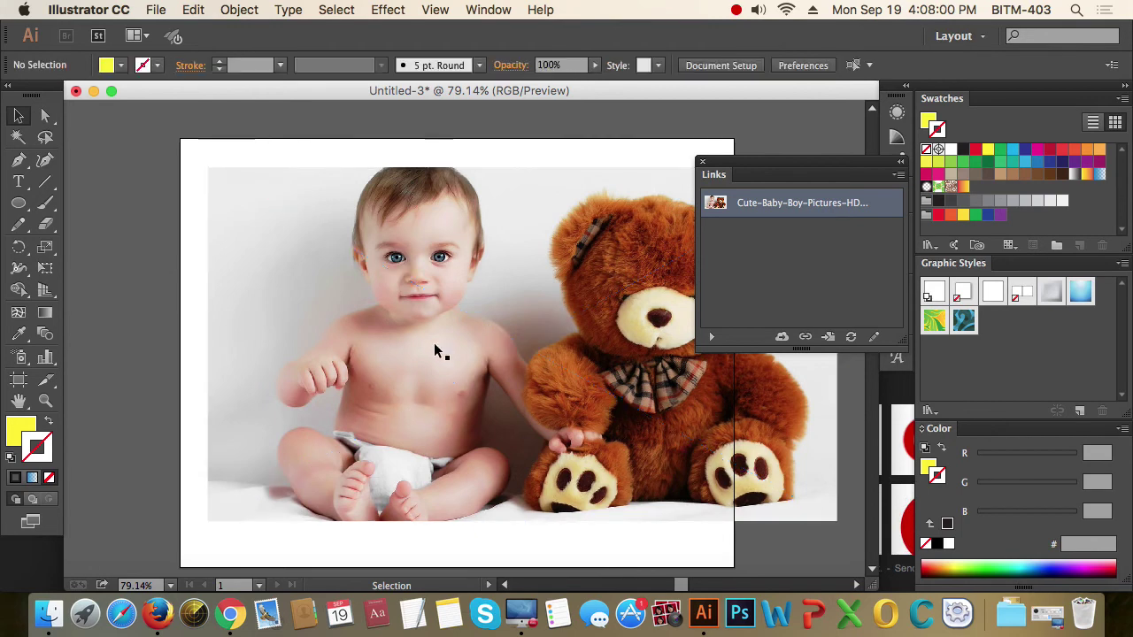
- Embed the placed baby and teddy bear image in the document
left_click(447, 346)
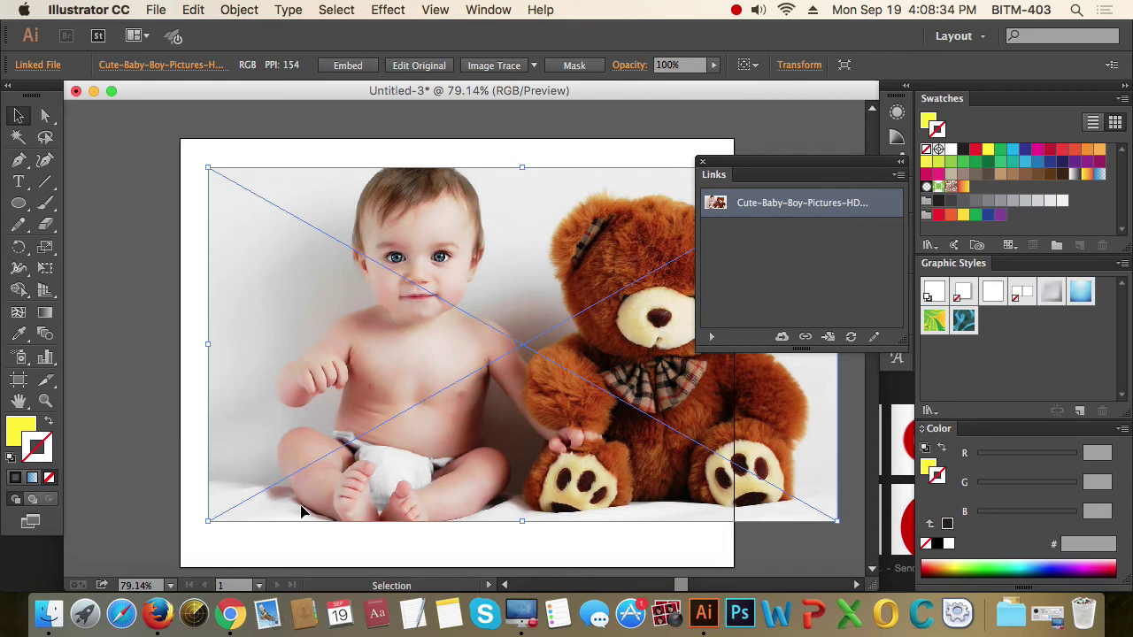
left_click_drag(567, 455, 468, 435)
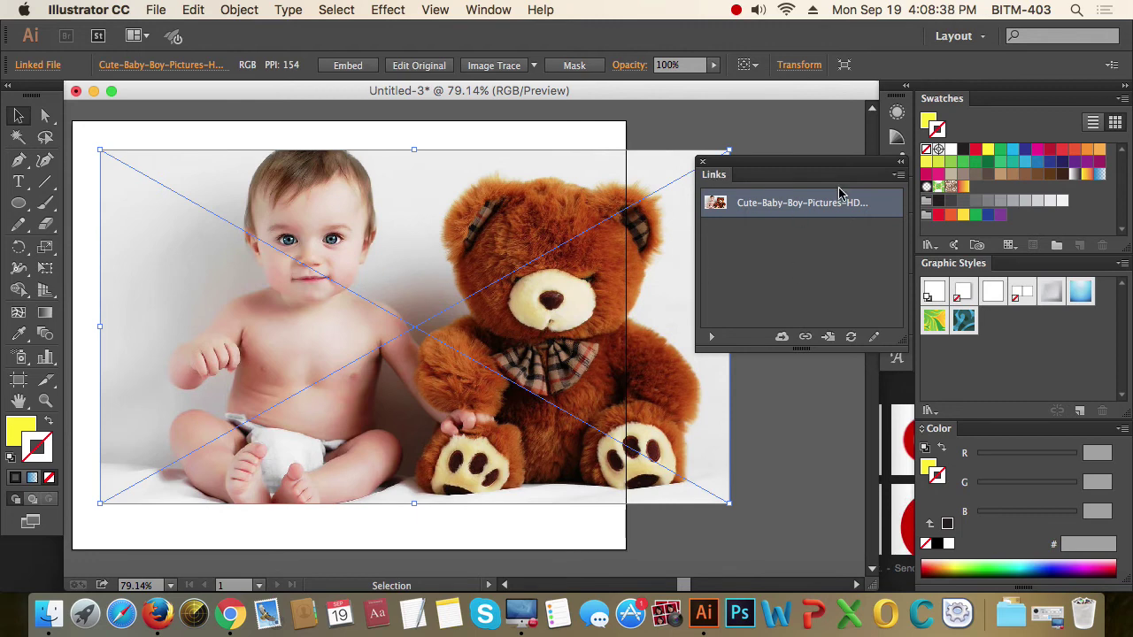
left_click(898, 175)
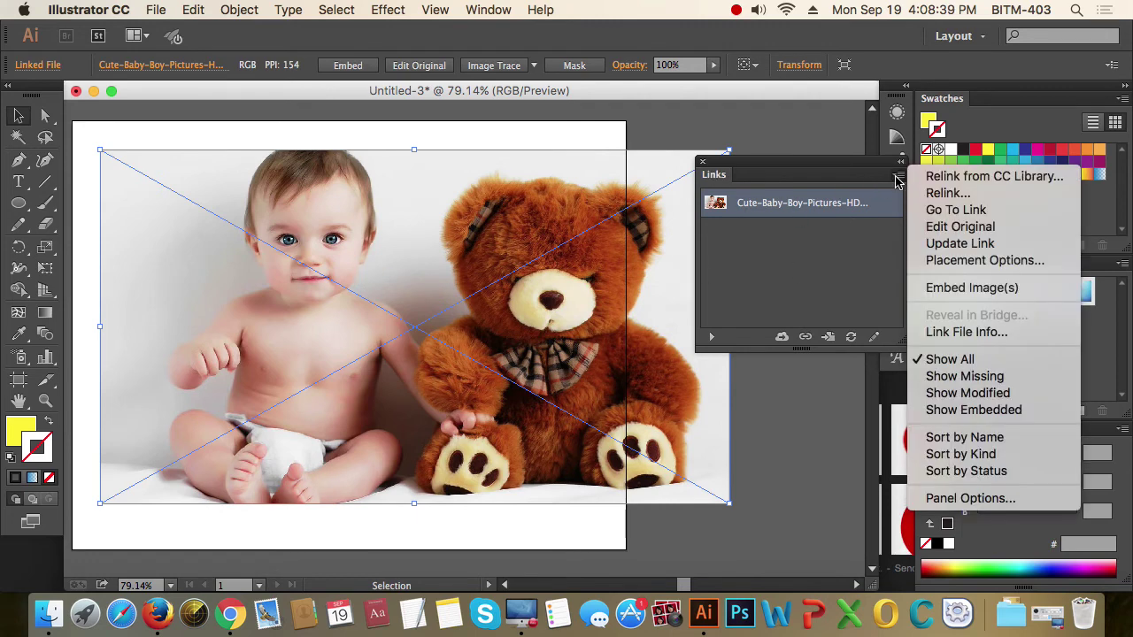
left_click(1008, 295)
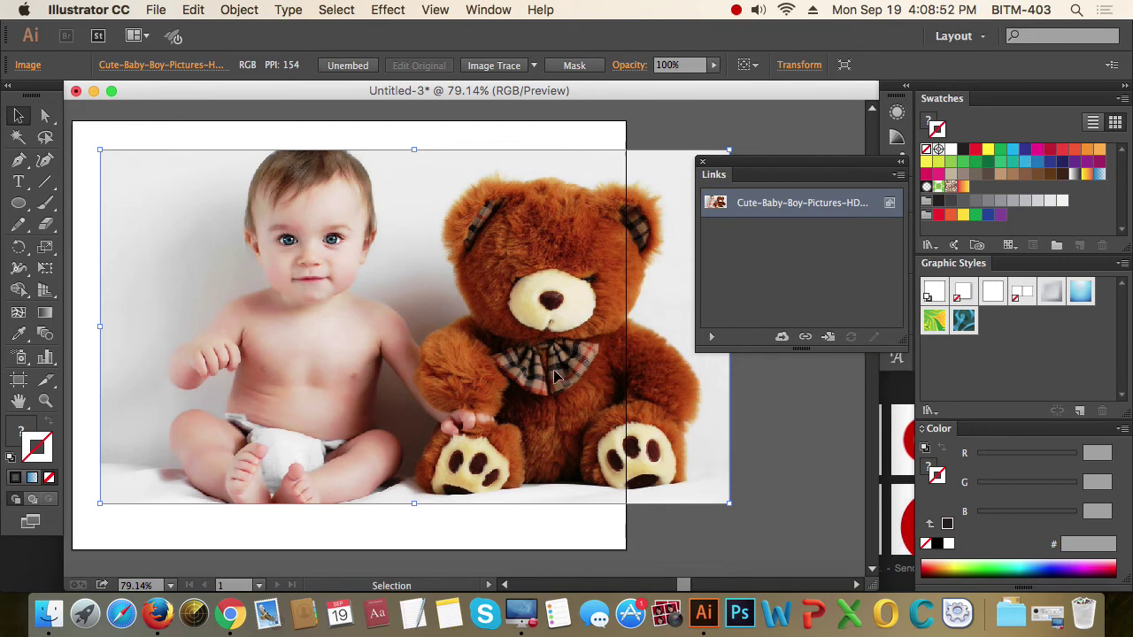
- Shift the embedded image left until its left side slightly overhangs the artboard's left edge
left_click(814, 493)
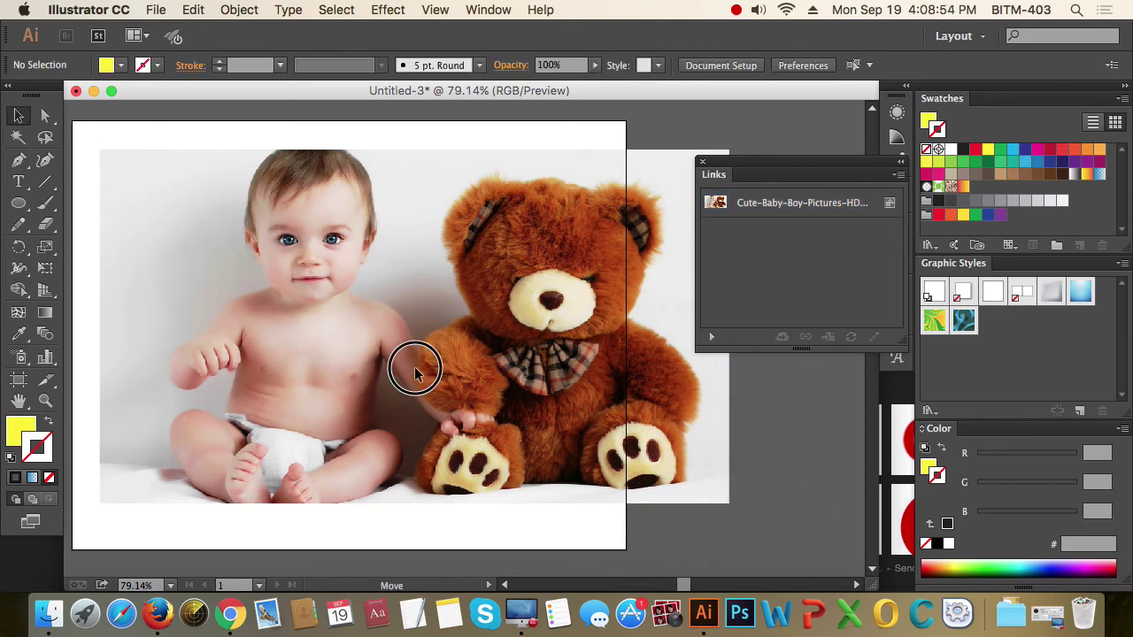
left_click_drag(442, 375, 410, 375)
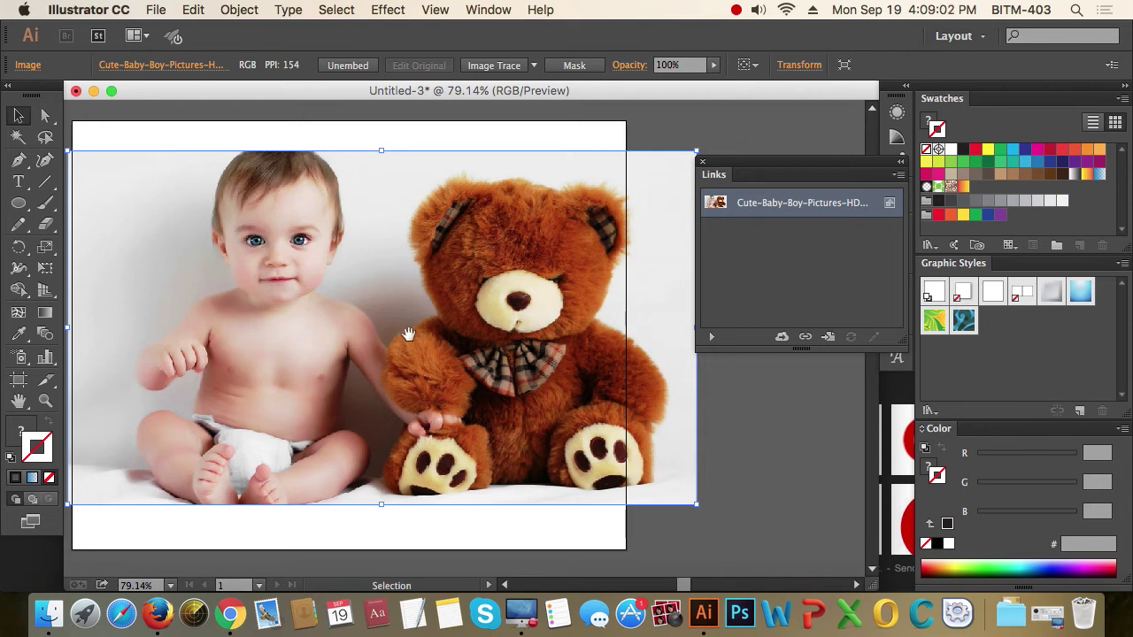
left_click_drag(404, 330, 525, 328)
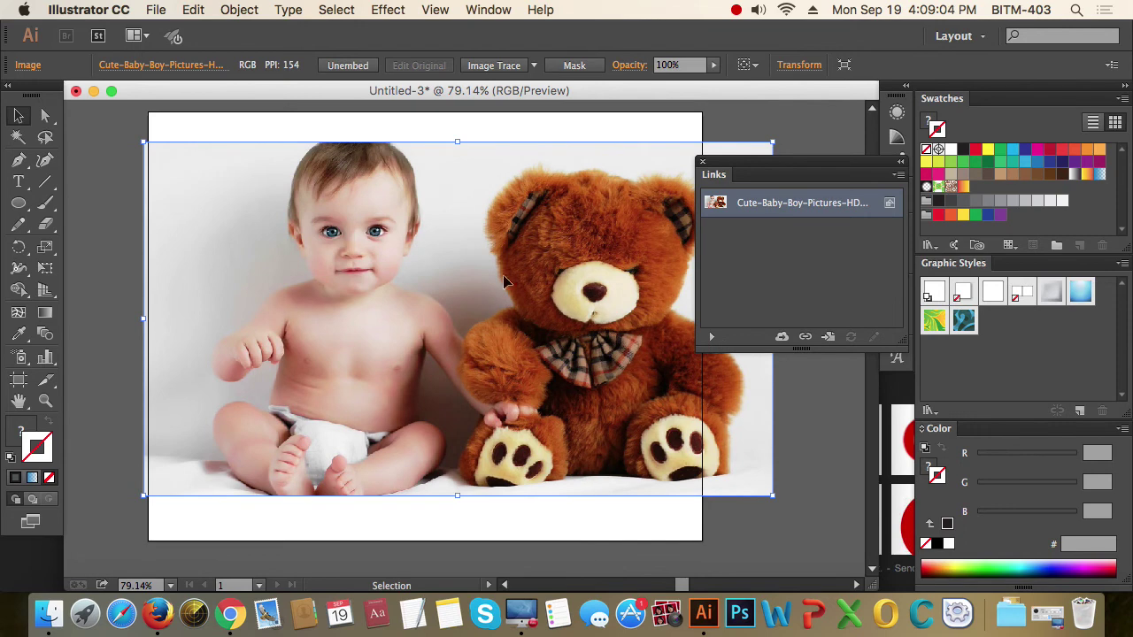
- Draw a yellow-filled ellipse covering the baby's face and leave it deselected
key("super+space")
left_click_drag(170, 123, 665, 399)
left_click_drag(502, 395, 541, 354)
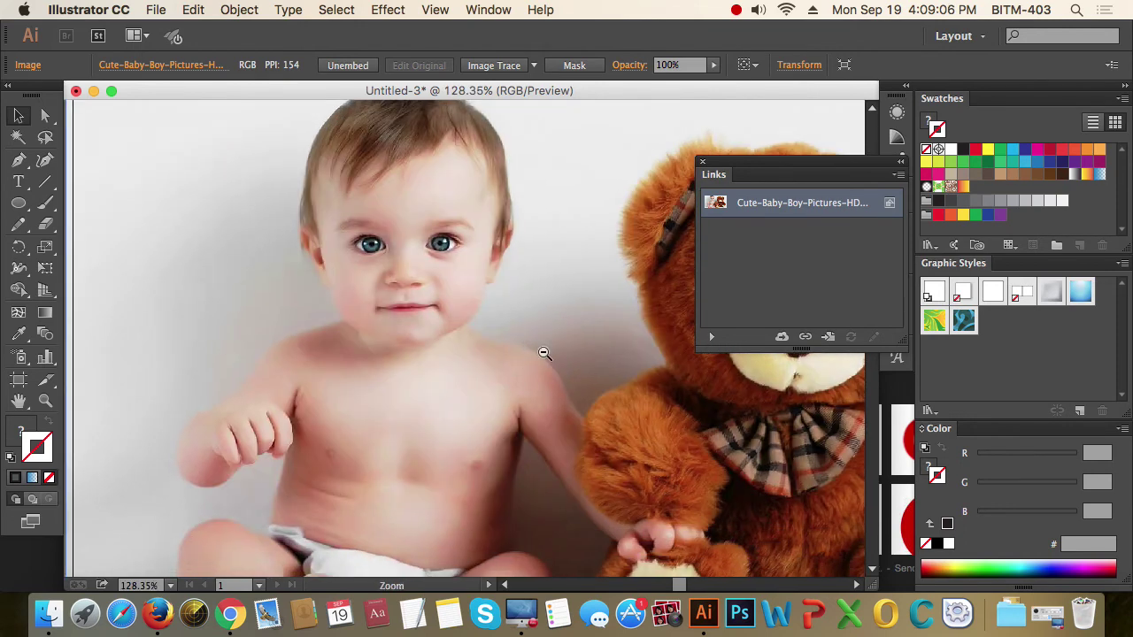
key("super+minus")
key("super+minus")
key("super+space")
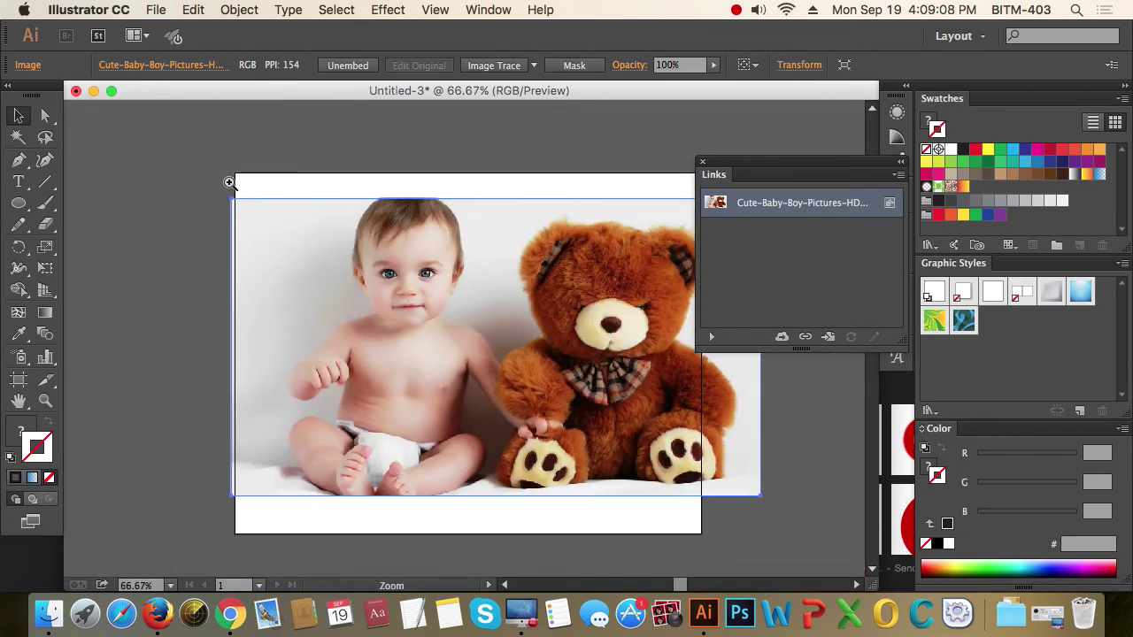
left_click_drag(226, 178, 708, 454)
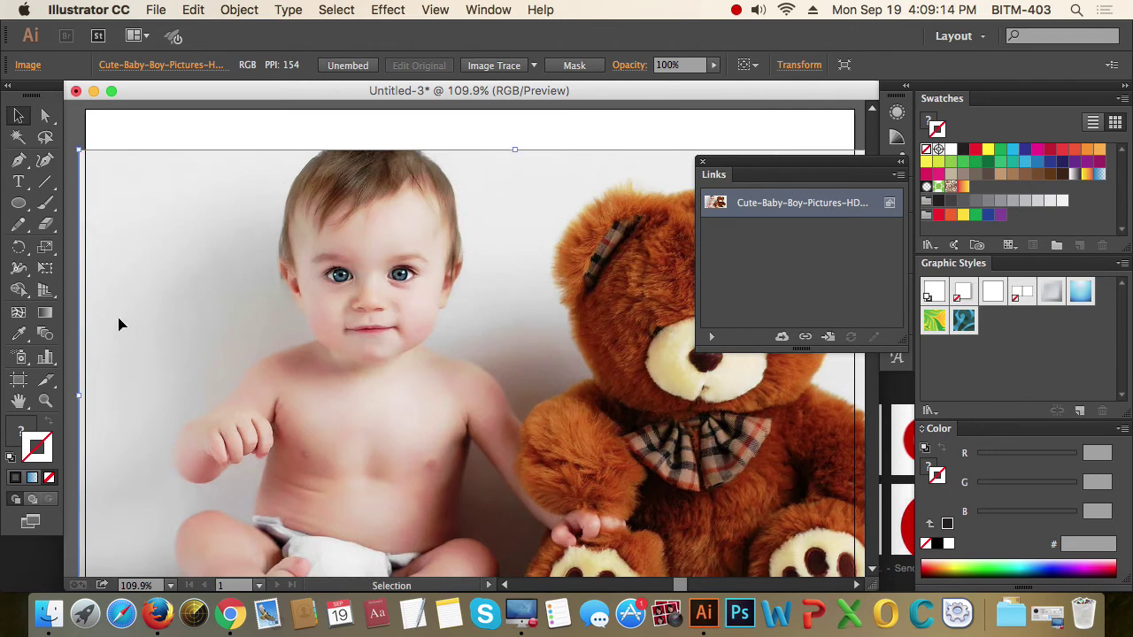
left_click(18, 202)
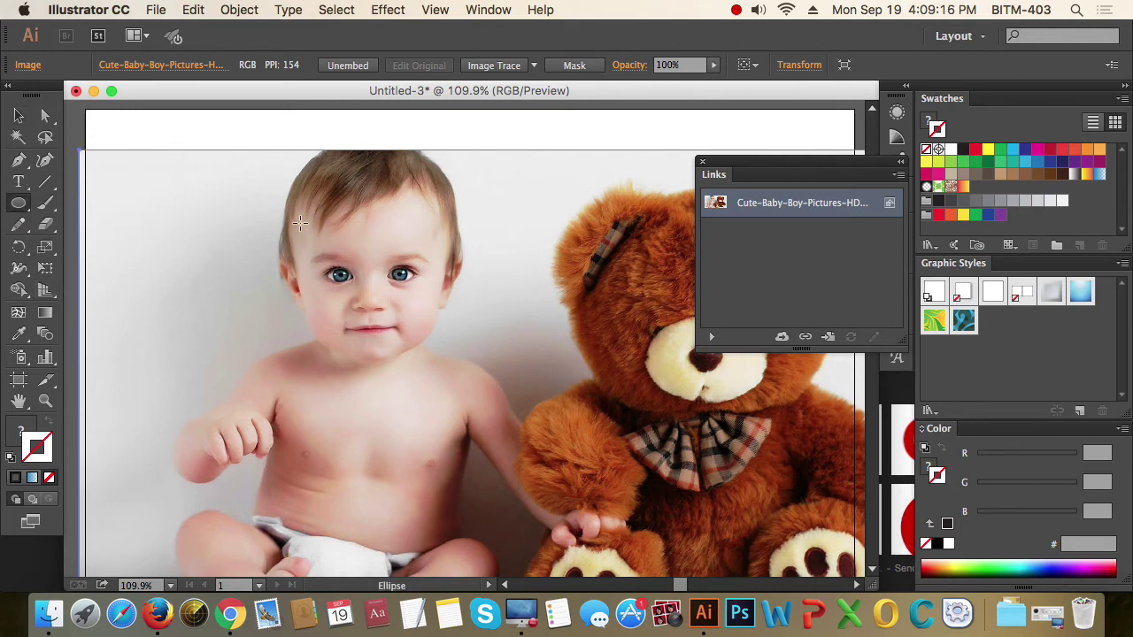
left_click_drag(286, 213, 465, 388)
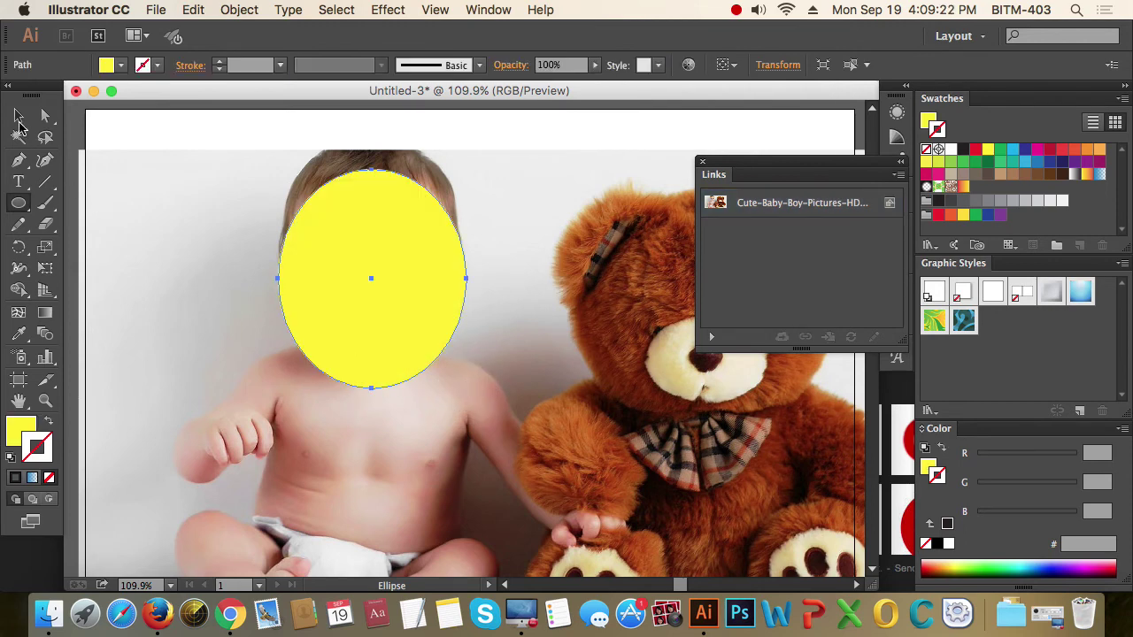
left_click(19, 116)
left_click(253, 134)
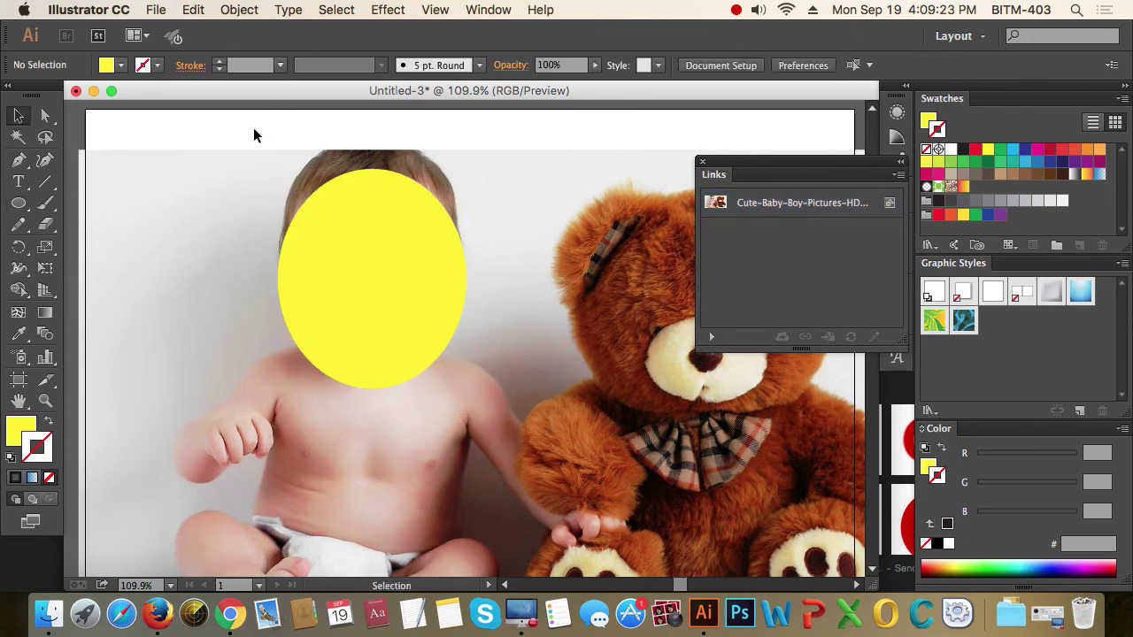
left_click(390, 278)
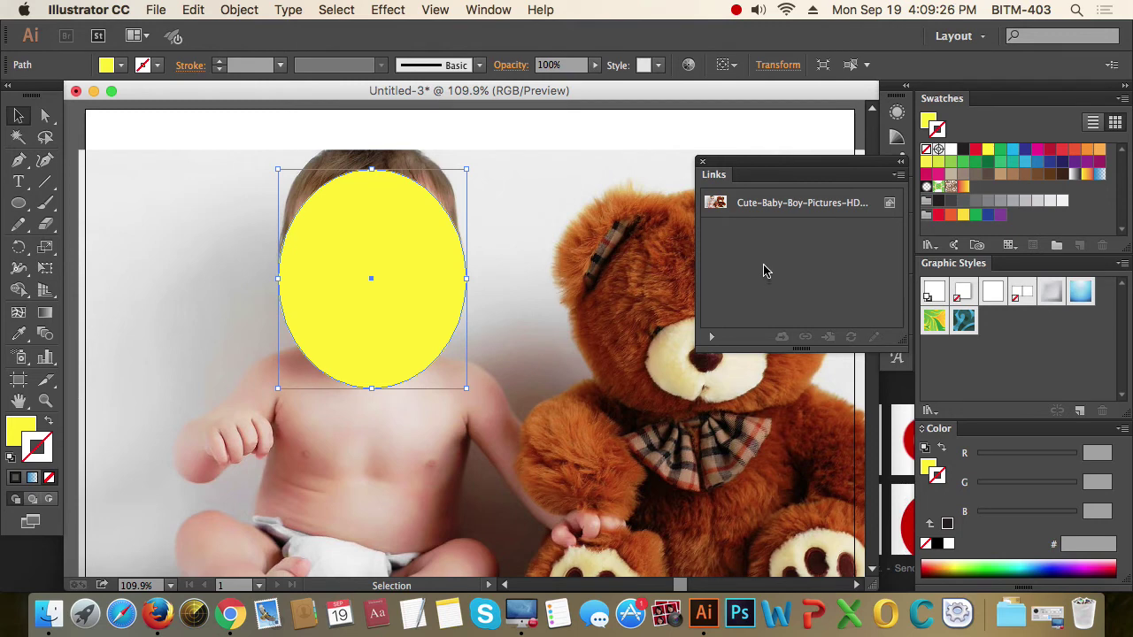
left_click(382, 130)
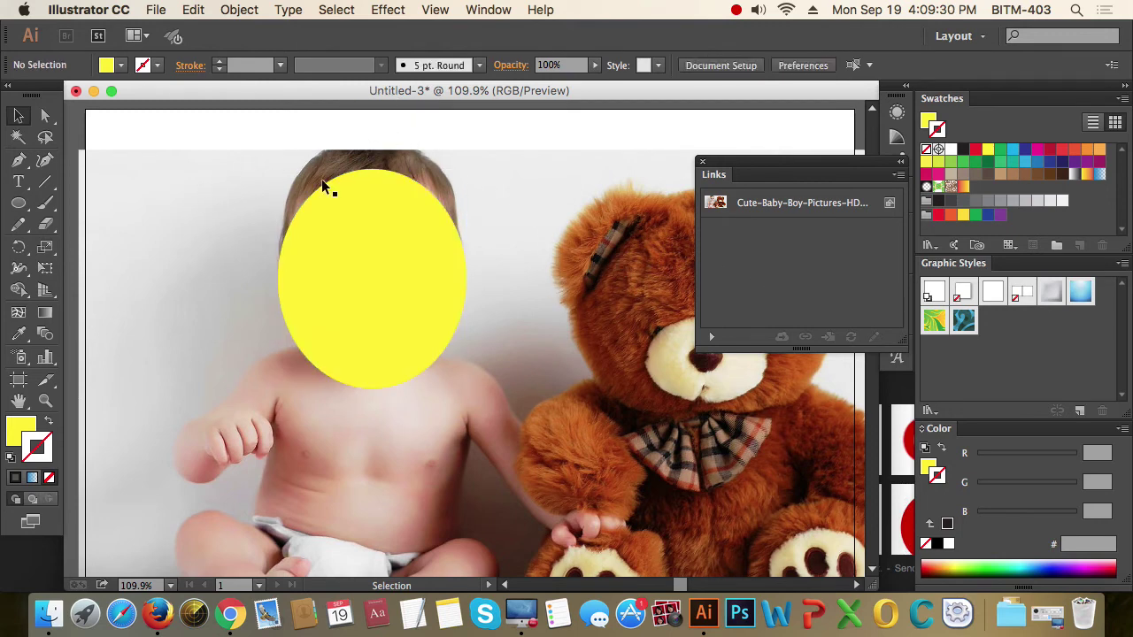
left_click(390, 280)
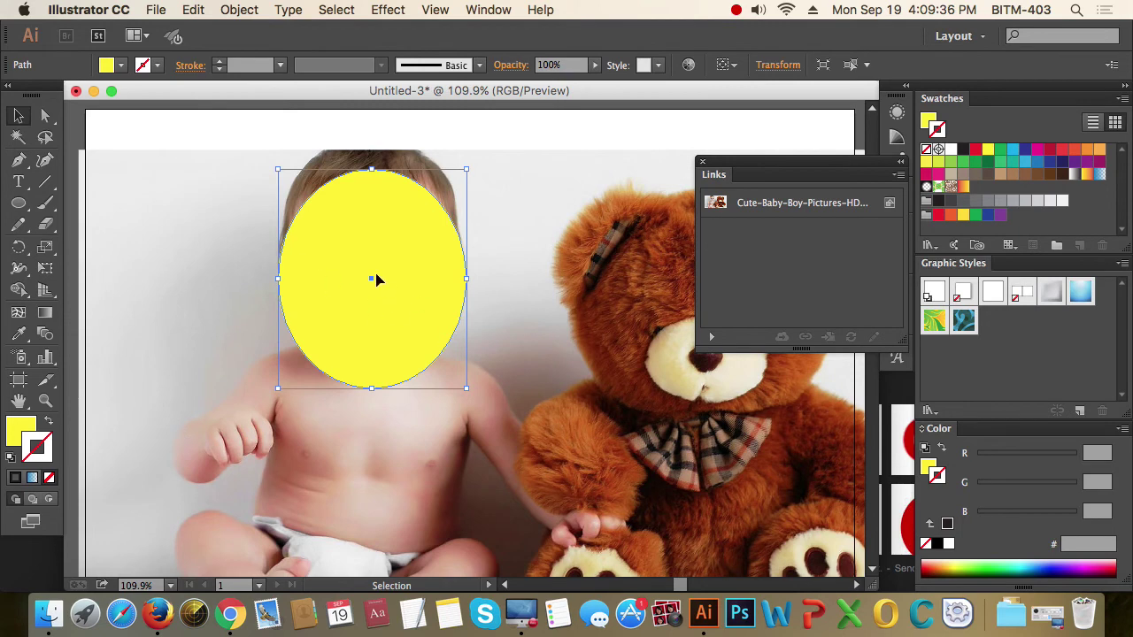
left_click(298, 128)
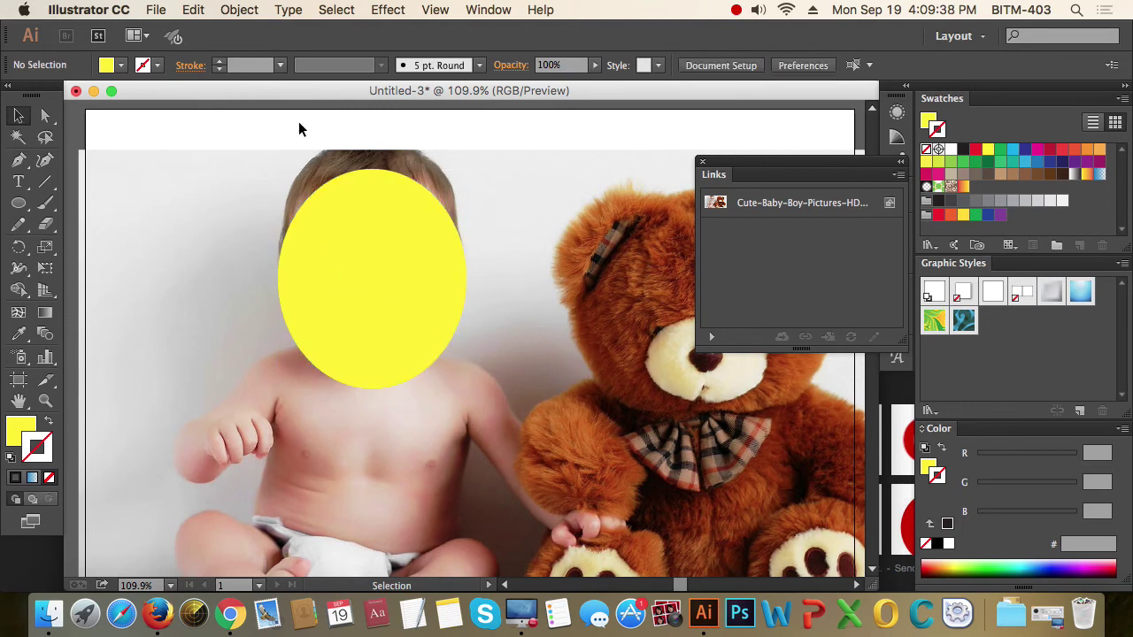
left_click_drag(298, 129, 368, 240)
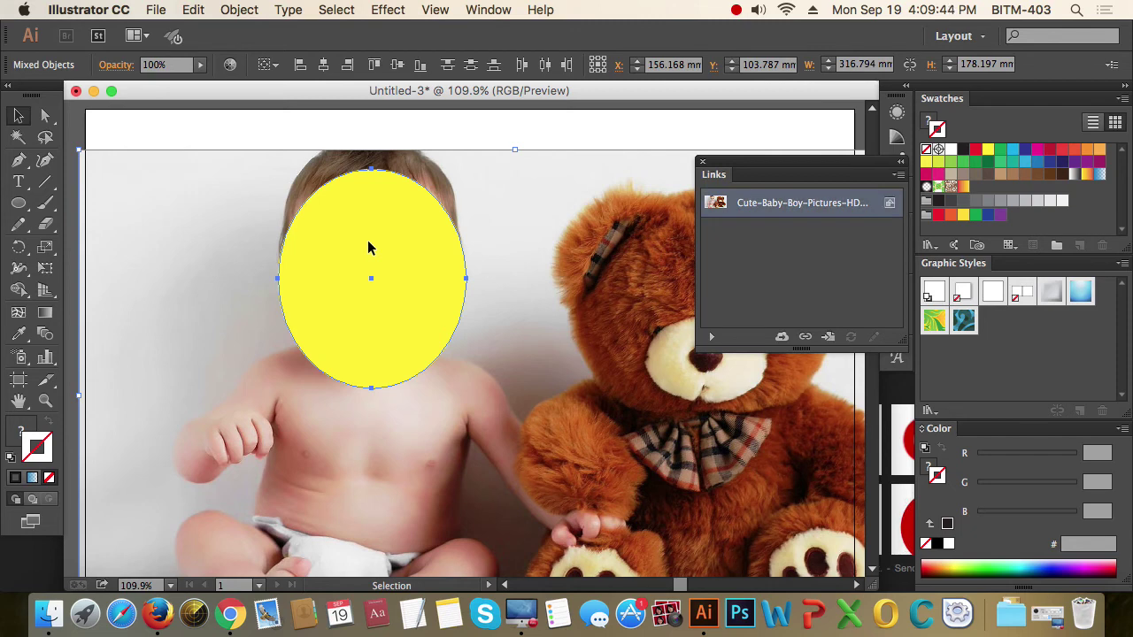
left_click(400, 132)
- Give the ellipse no fill and a 1 pt black stroke, and raise it slightly to frame the baby's head
left_click(381, 233)
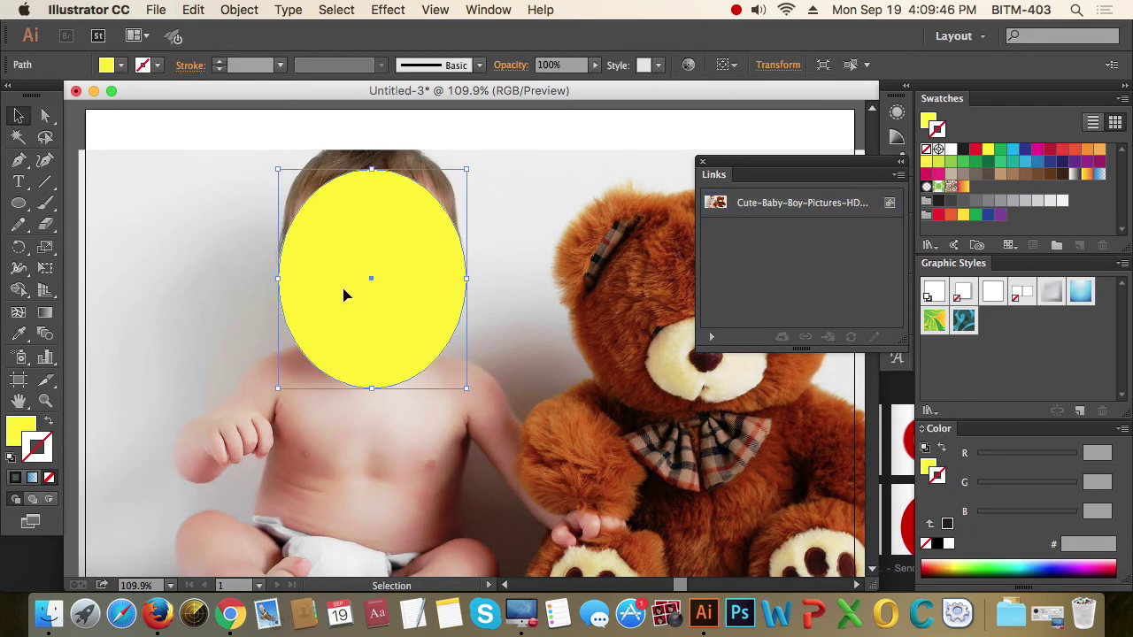
left_click(10, 456)
left_click(48, 478)
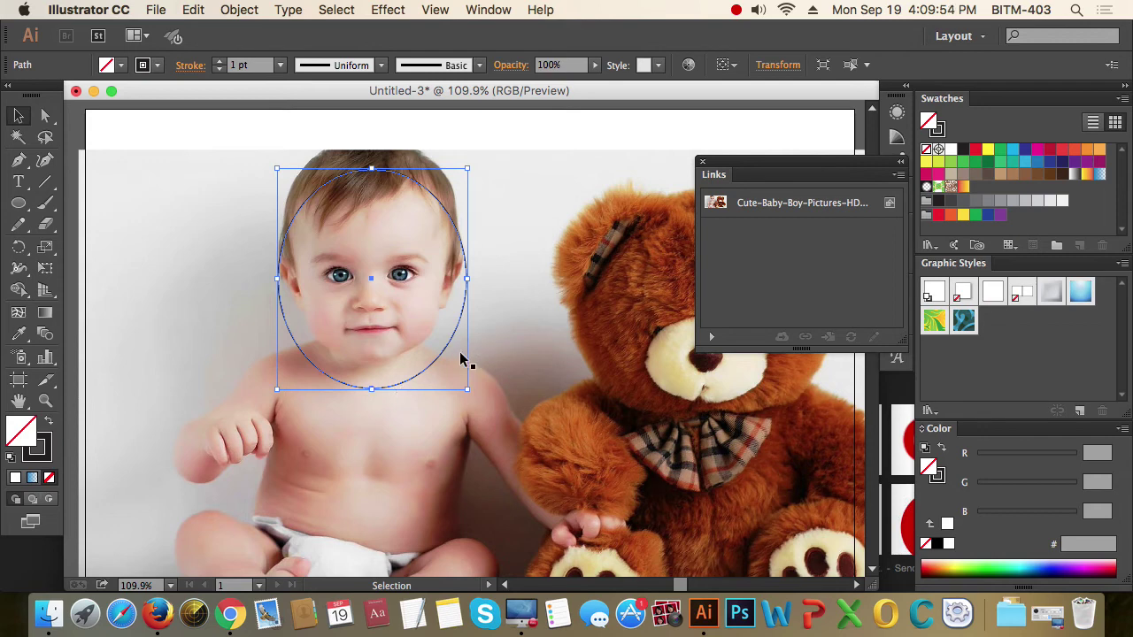
left_click_drag(446, 345, 448, 334)
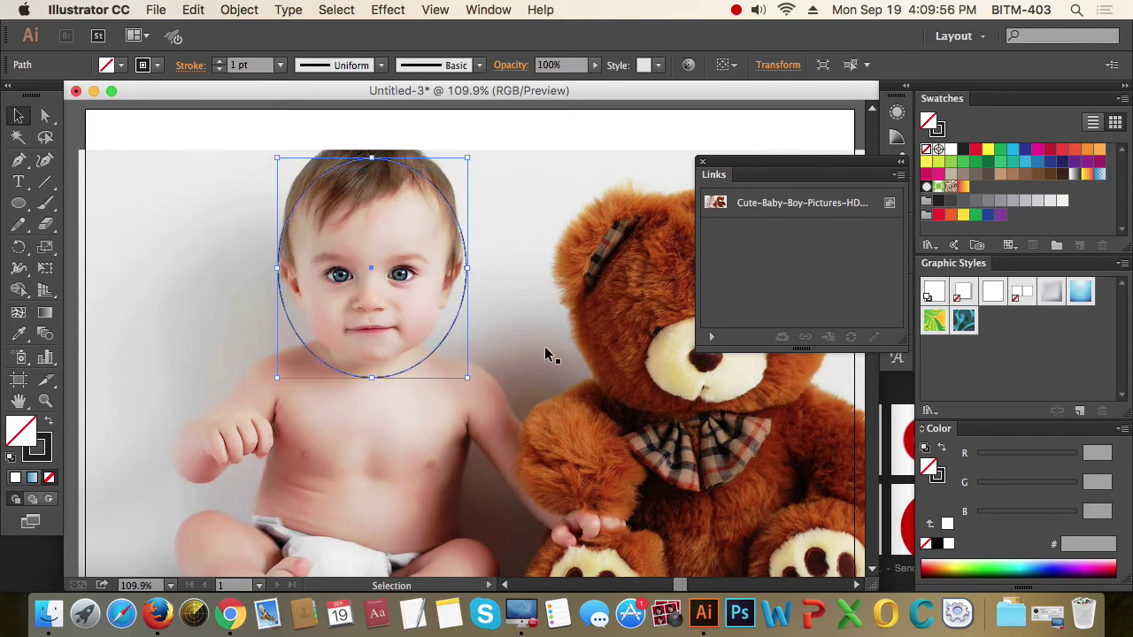
- Make a clipping mask from the ellipse and the image so only the baby's face shows
left_click(374, 208, "shift")
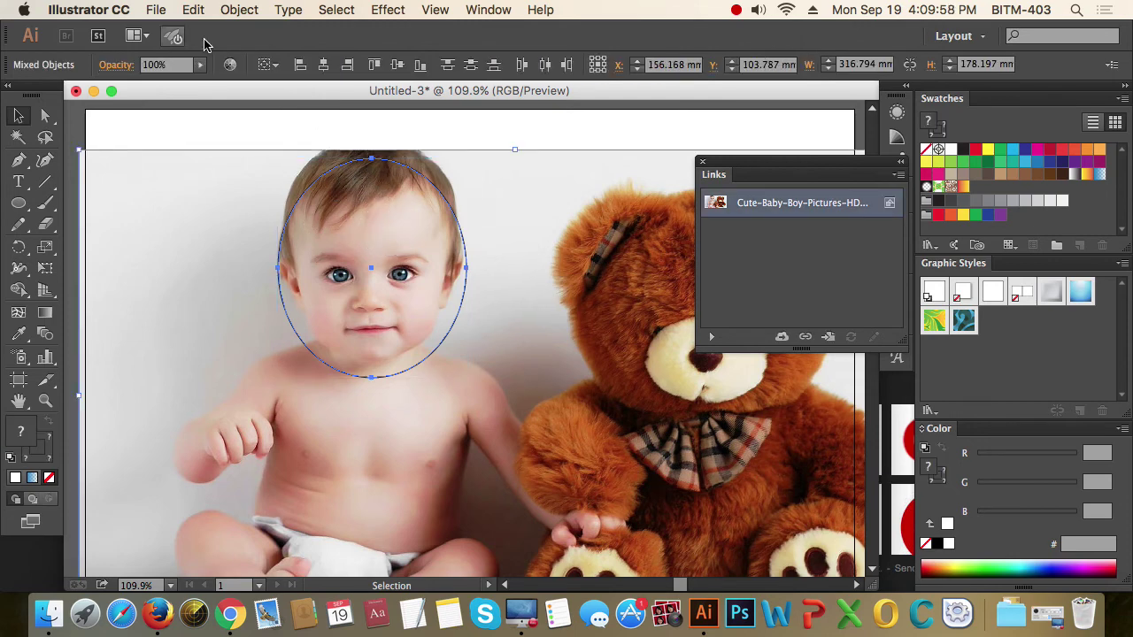
left_click(240, 10)
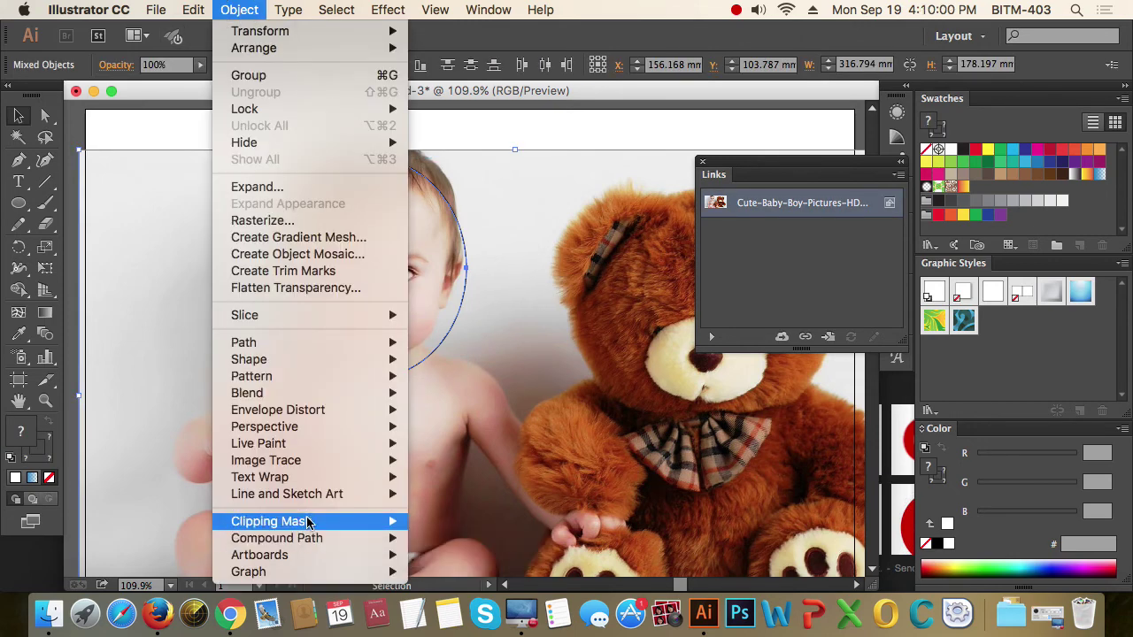
mouse_move(307, 522)
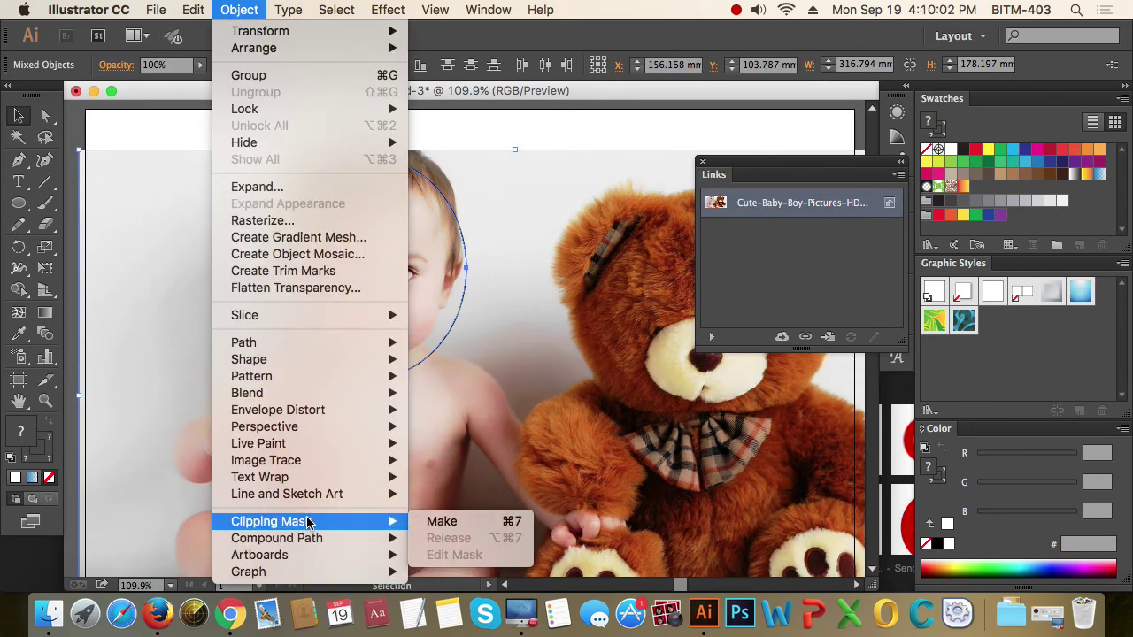
left_click(487, 525)
left_click(554, 451)
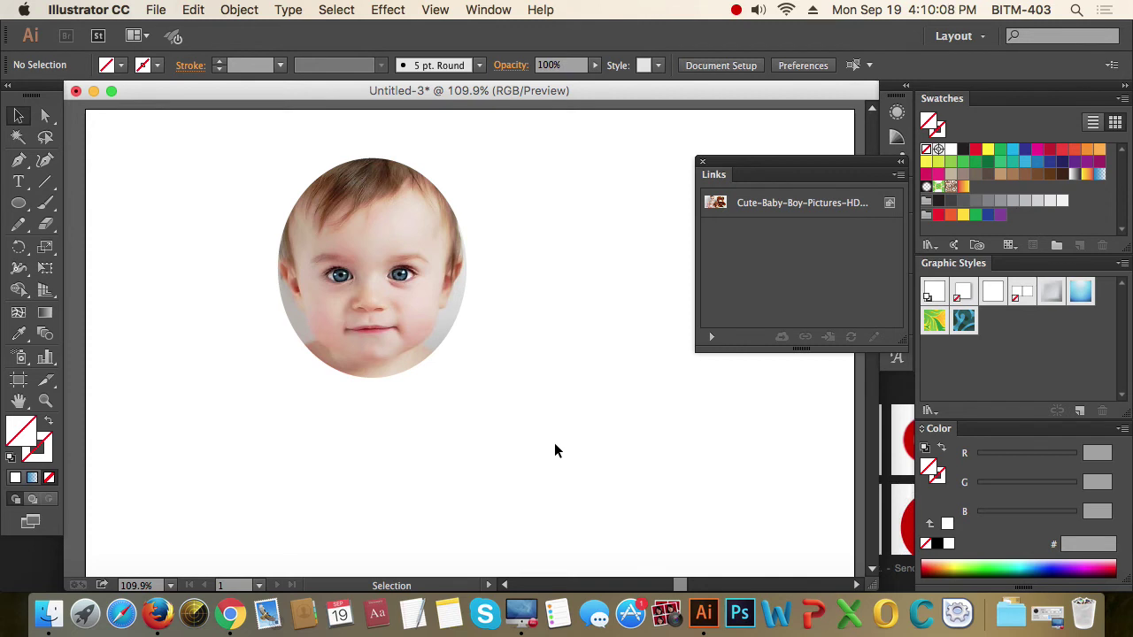
- Move the clipped face around the artboard and leave it slightly below its original position, deselected
left_click(380, 254)
left_click(536, 267)
left_click_drag(403, 276, 735, 495)
left_click_drag(731, 491, 425, 312)
left_click_drag(404, 257, 246, 189)
left_click(759, 443)
left_click_drag(301, 257, 411, 301)
left_click(618, 359)
left_click_drag(351, 253, 385, 368)
left_click(549, 416)
left_click(555, 402)
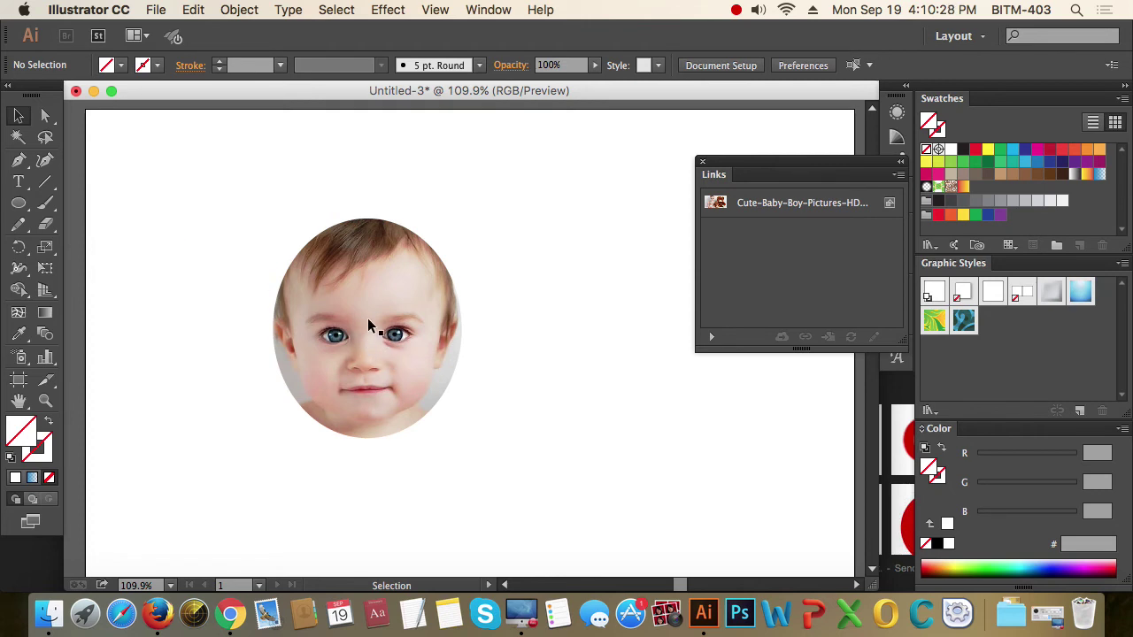
- Select only the embedded image inside the clipping mask with the Direct Selection tool
left_click(49, 119)
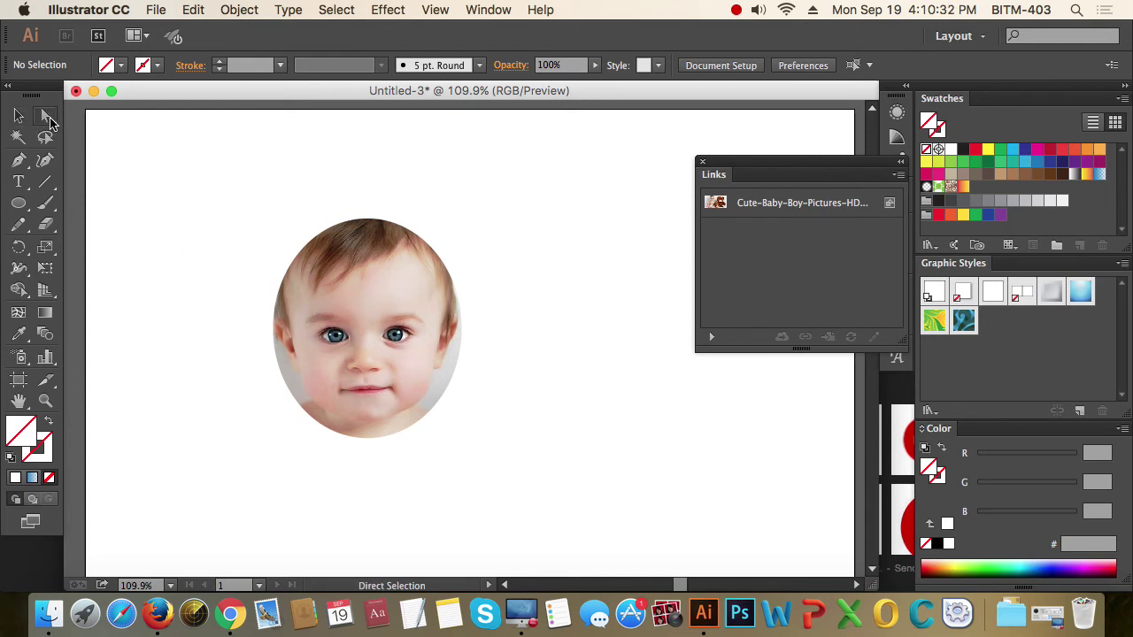
left_click(180, 455)
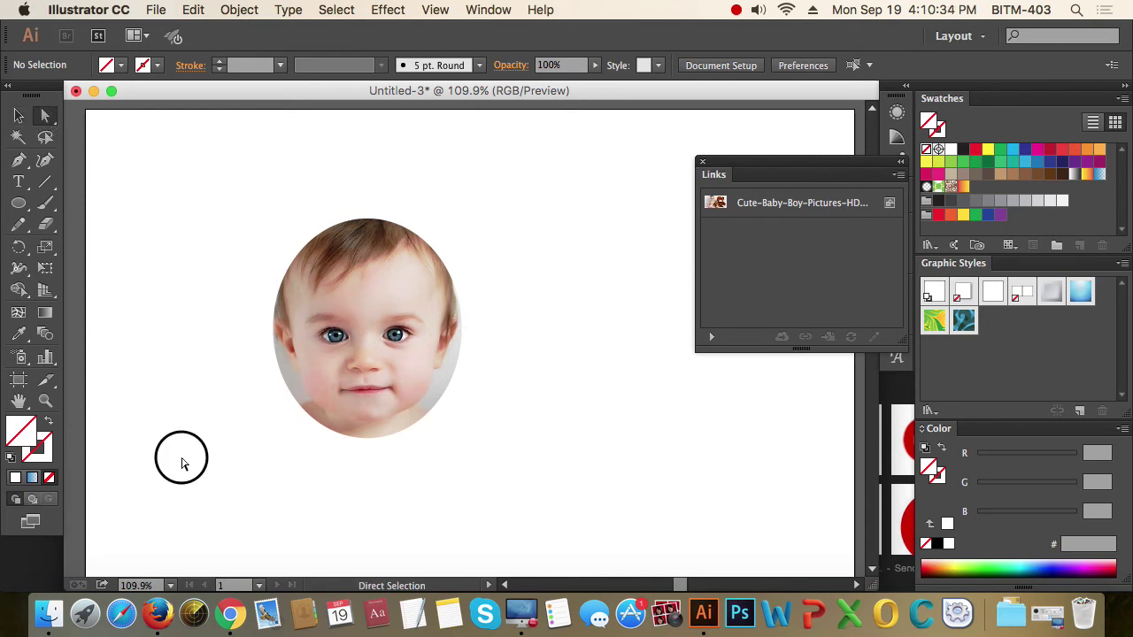
left_click_drag(196, 385, 393, 511)
left_click(683, 403)
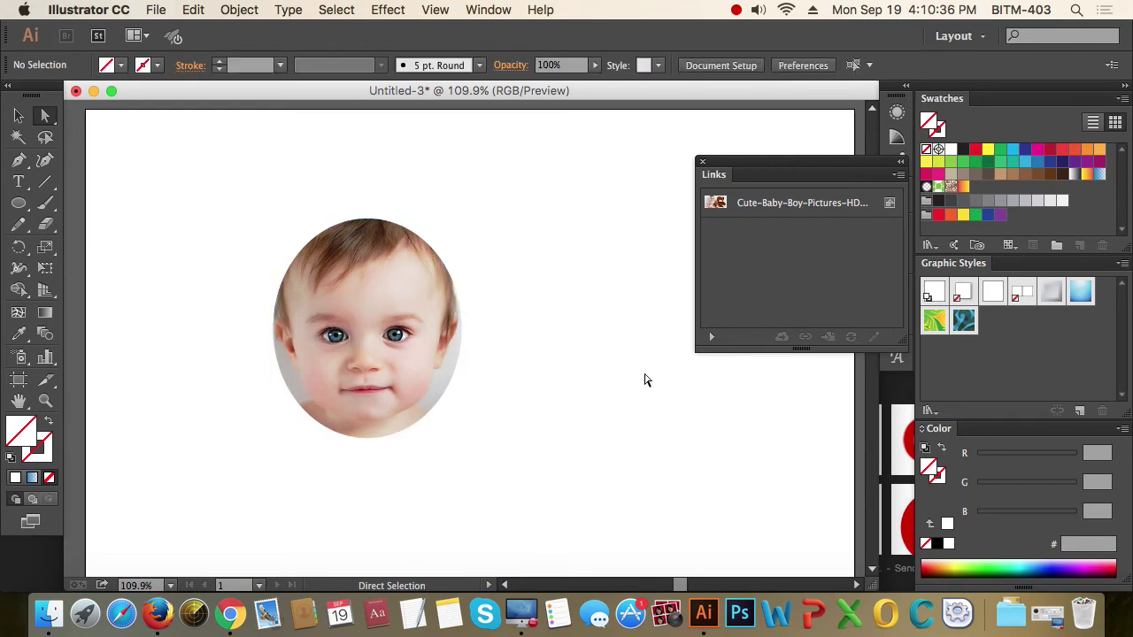
left_click(397, 293)
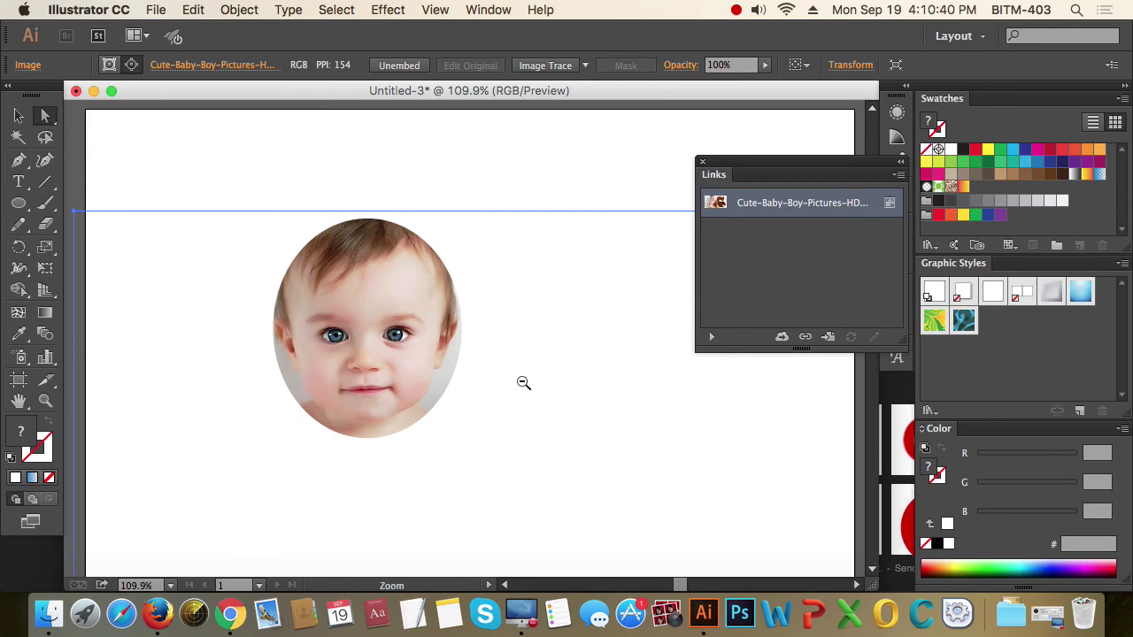
- Move the embedded image to the right inside its elliptical clipping mask, then deselect it
key("super+minus")
key("super+minus")
left_click_drag(453, 384, 536, 372)
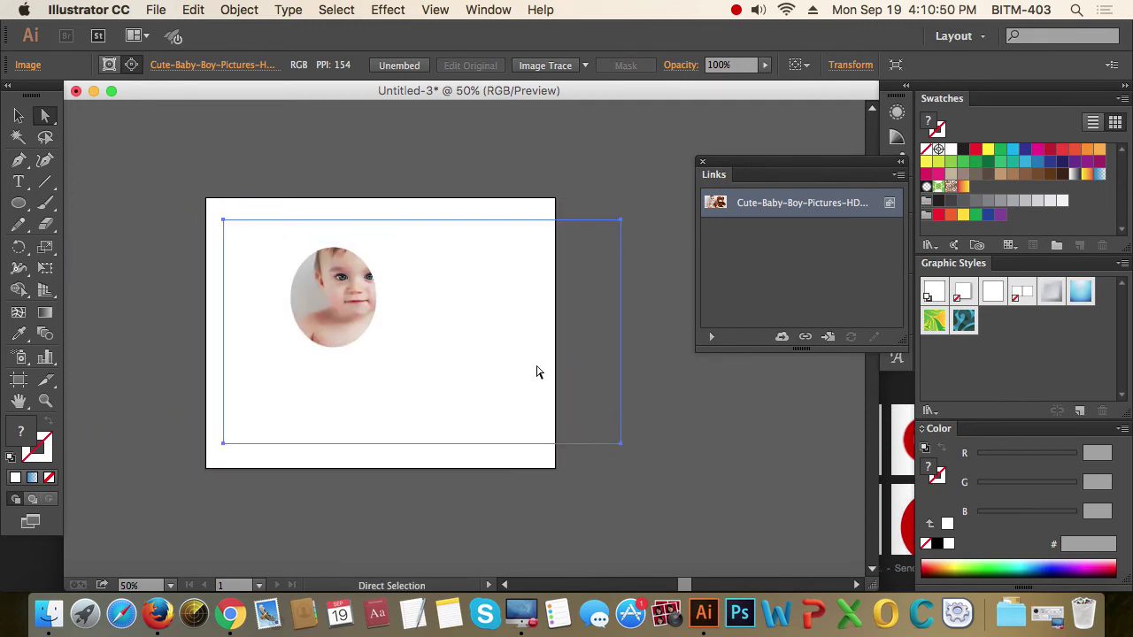
left_click(688, 446)
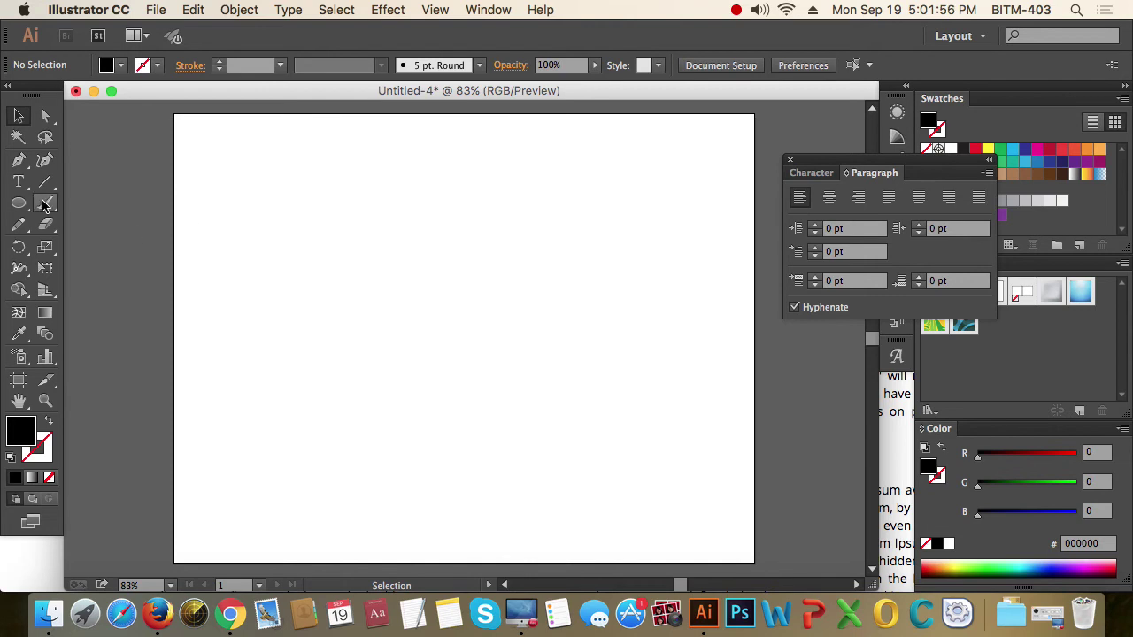
- Tear off the Type tool group as a floating toolbar and place it over the artboard's upper-right corner
left_click(21, 183)
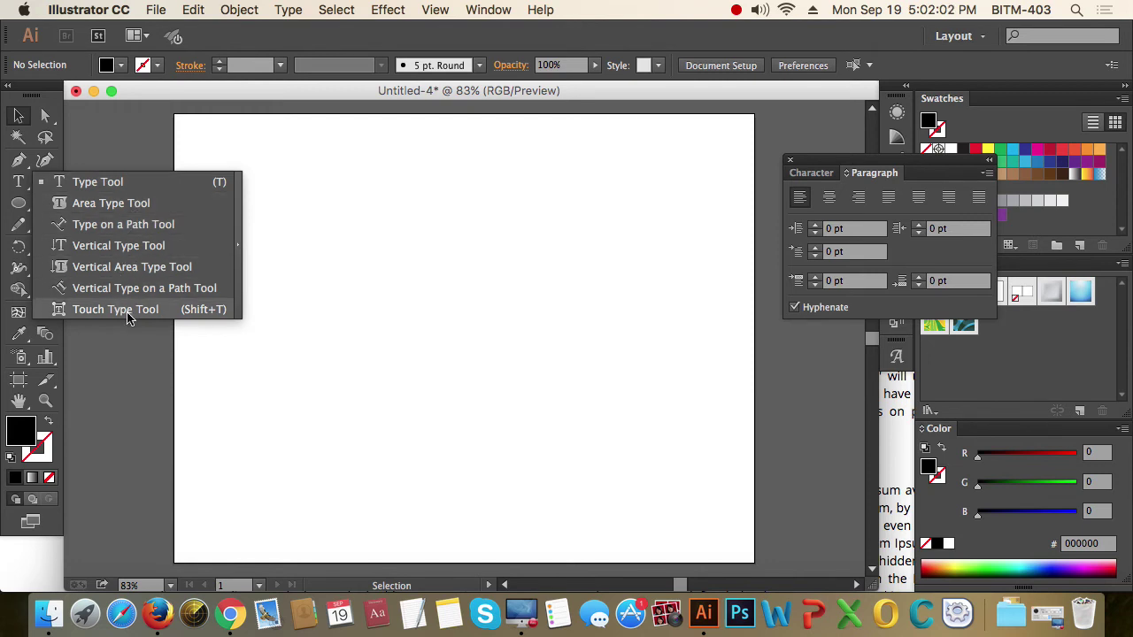
left_click(241, 235)
left_click_drag(111, 200, 667, 138)
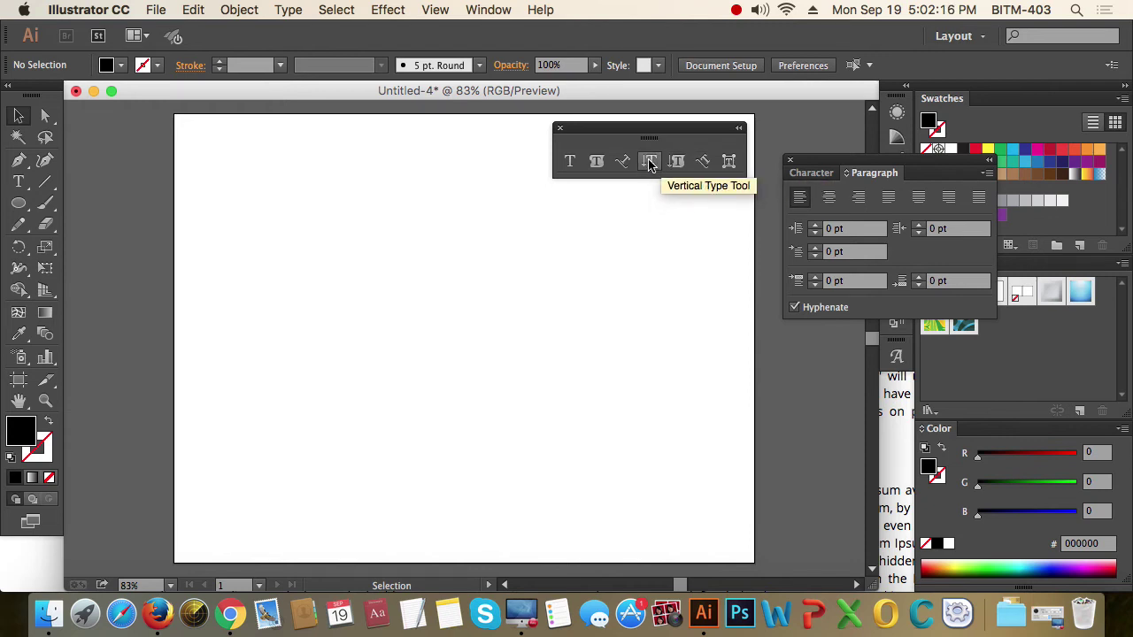
- Try the Type tool with two short lines of sample point text, "sdfsfsfsf" and "dsfsd", then delete them
left_click(569, 161)
left_click(312, 217)
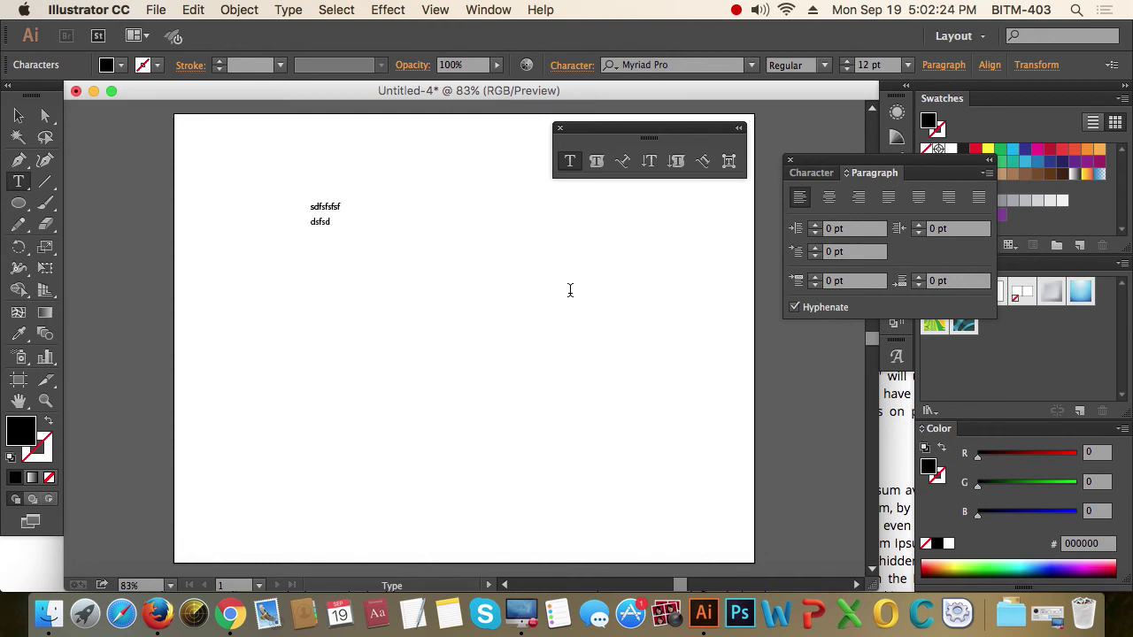
key("Escape")
key("Delete")
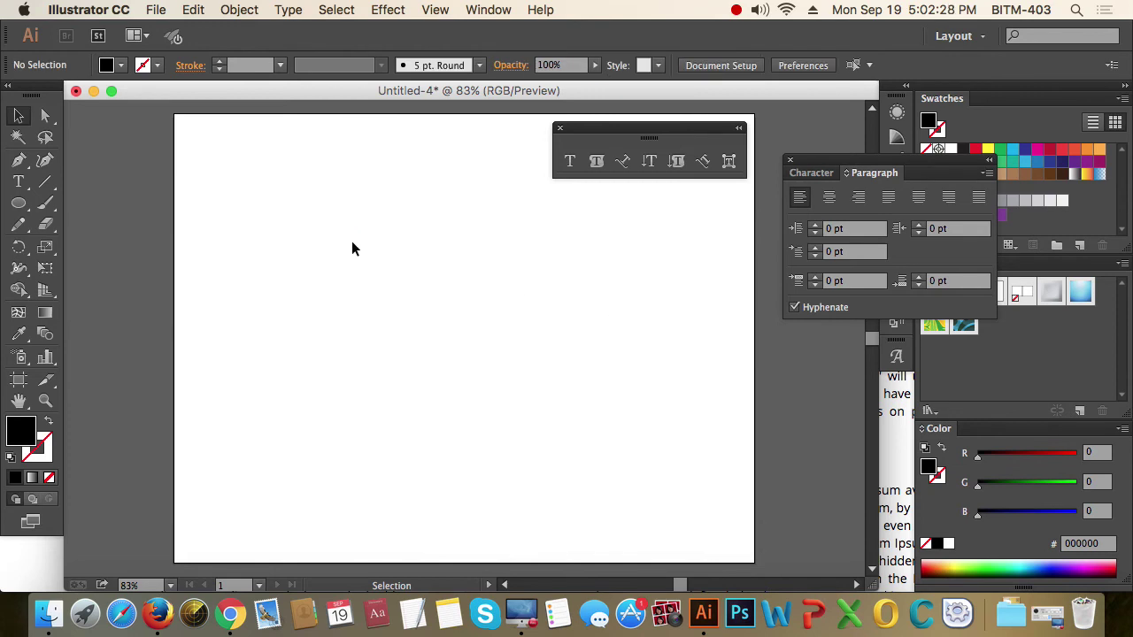
- Draw a large black ellipse slightly below the centre of the artboard
left_click(19, 203)
left_click_drag(375, 240, 621, 451)
left_click(18, 116)
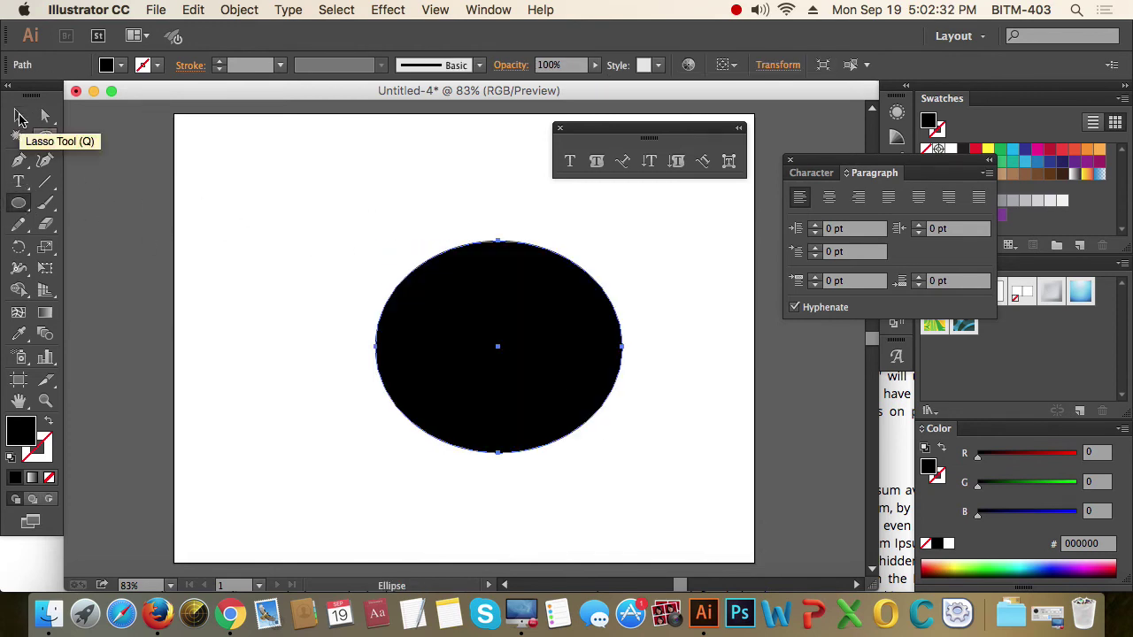
- Convert the ellipse into an Area Type shape and fill it with the Lorem Ipsum paragraph
left_click(596, 161)
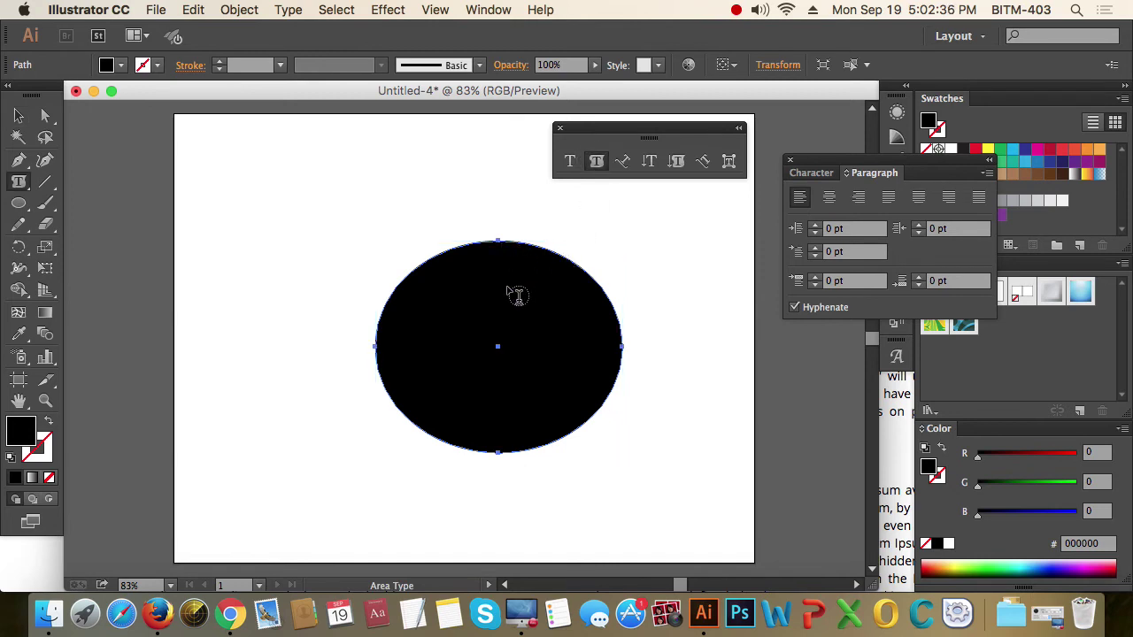
left_click(504, 247)
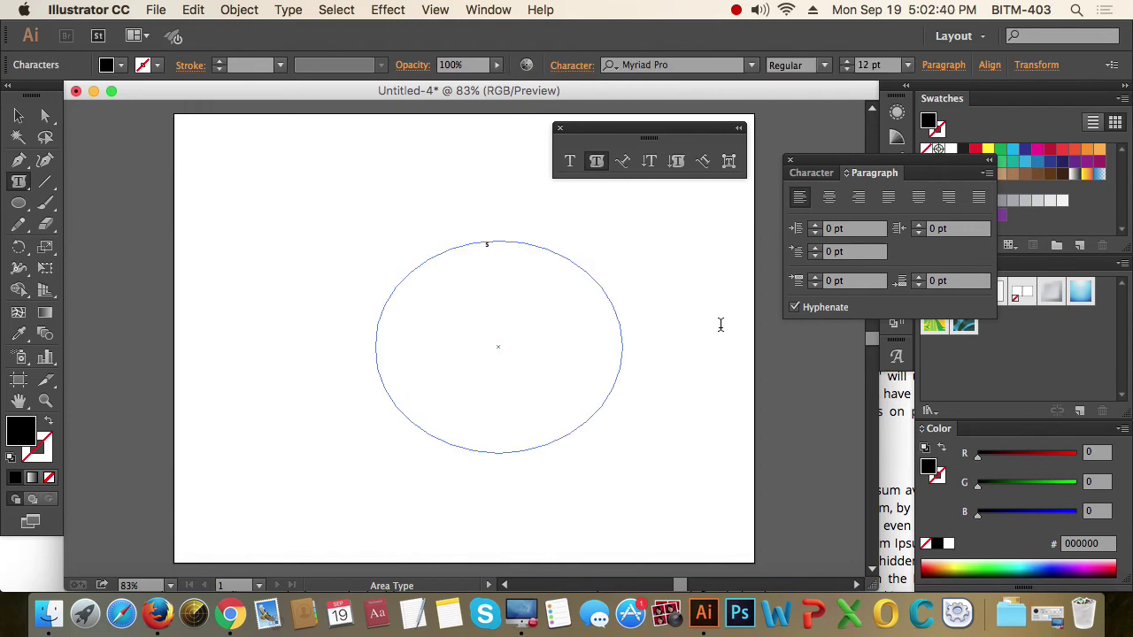
type("s fsfsdfsdf")
key("super+a")
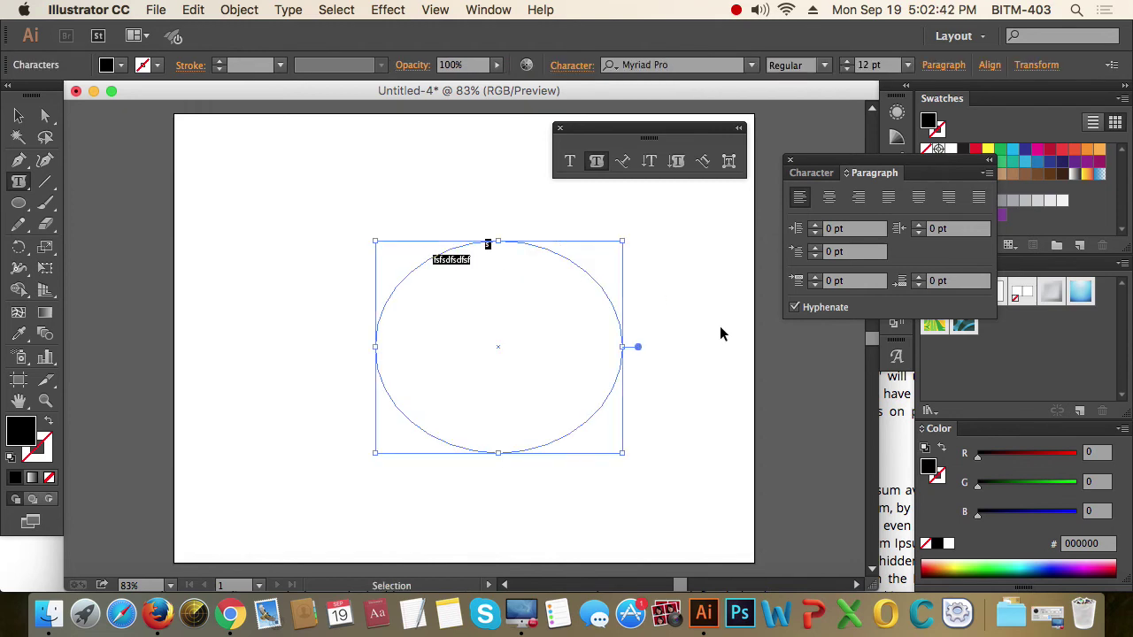
type("Lorem Ipsum is simply dummy text of the printing and typesetting industry. Lorem Ipsum has been the industry's standard dummy text ever since the 1500s, when an unknown printer took a galley of type and scrambled it to make a type specimen book. It has survived not only five centuries, but also the leap into electronic typesetting, remaining essentially unchanged. It was popularised in the 1960s with the release of Letraset sheets containing Lorem Ipsum passages, and more recently with desktop publishing software like Aldus PageMaker including versions of Lorem Ipsum")
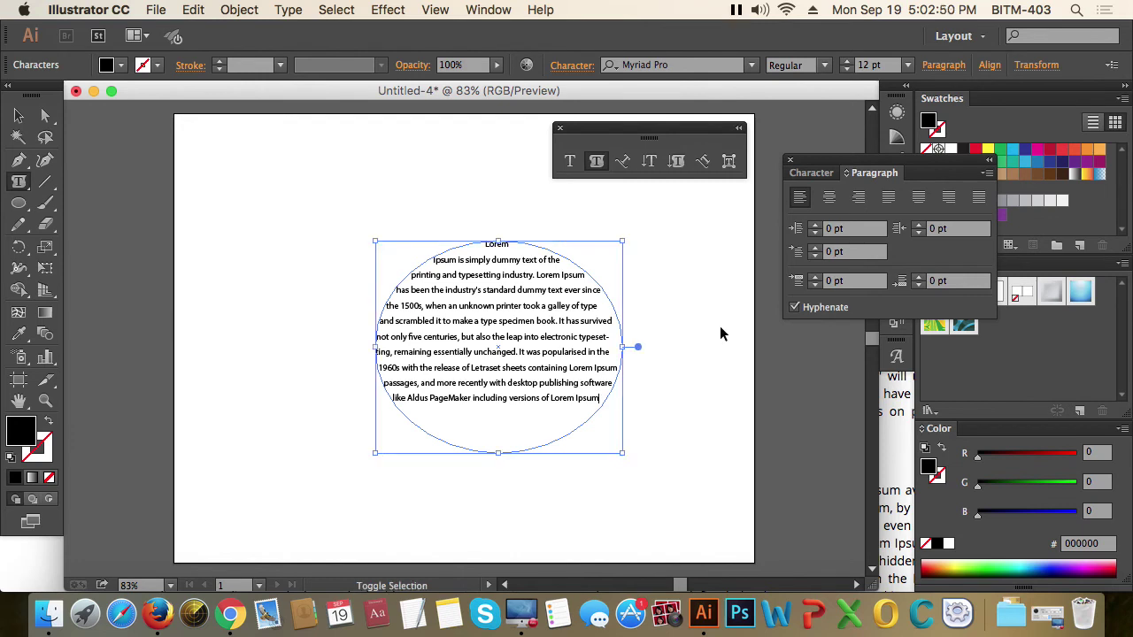
- Highlight a passage inside the elliptical area text, then delete the whole text object
left_click(536, 320)
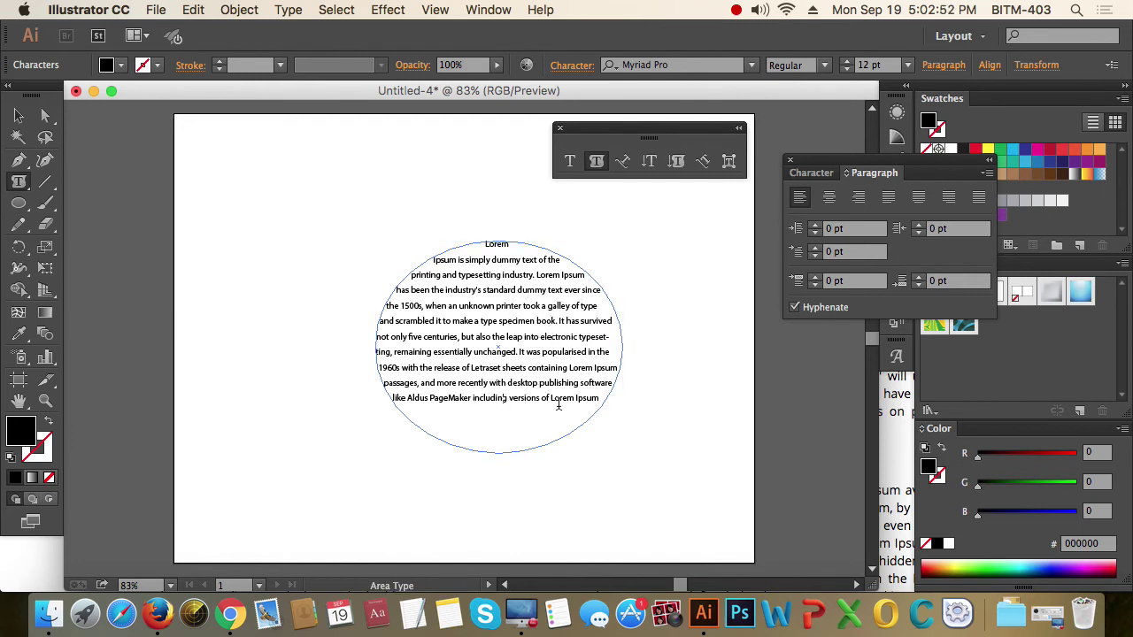
left_click_drag(469, 291, 479, 314)
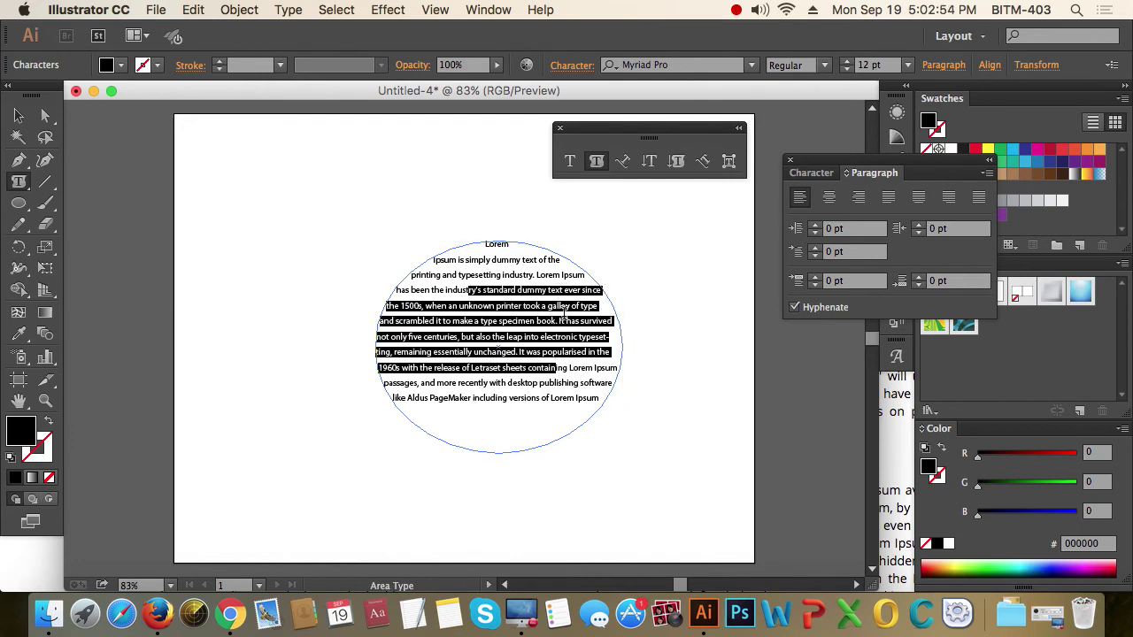
left_click(22, 117)
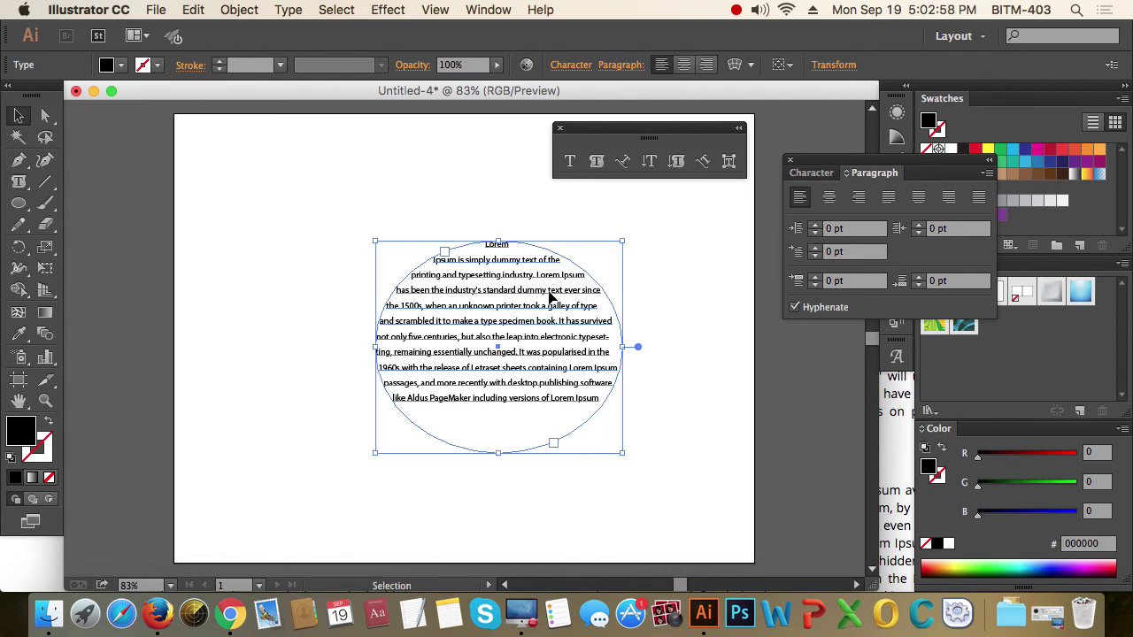
key("Delete")
- Draw a closed, irregular seven-point polygon with a deep notch on its right side using the Pen tool
left_click(19, 160)
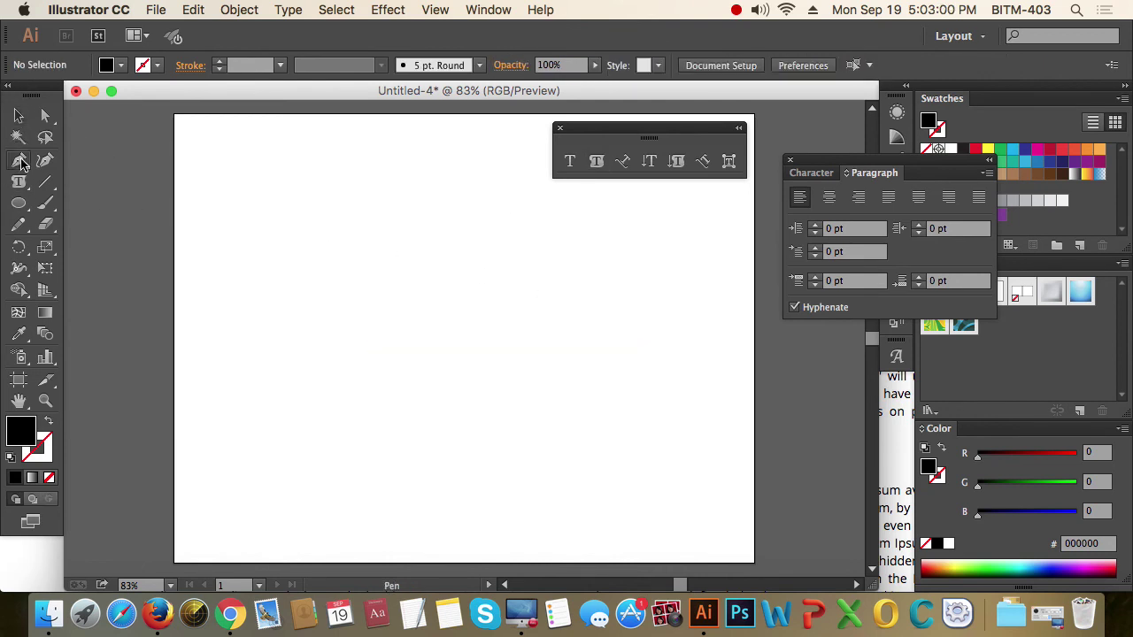
left_click(370, 211)
left_click(525, 240)
left_click(410, 365)
left_click(634, 432)
left_click(329, 483)
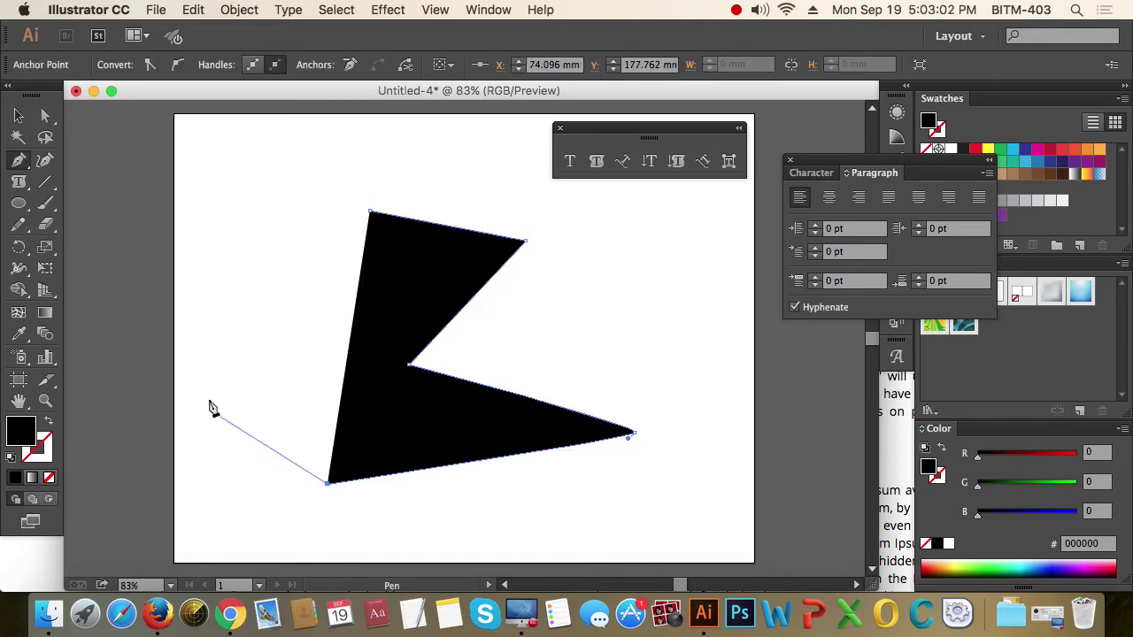
left_click(208, 390)
left_click(244, 206)
left_click(372, 212)
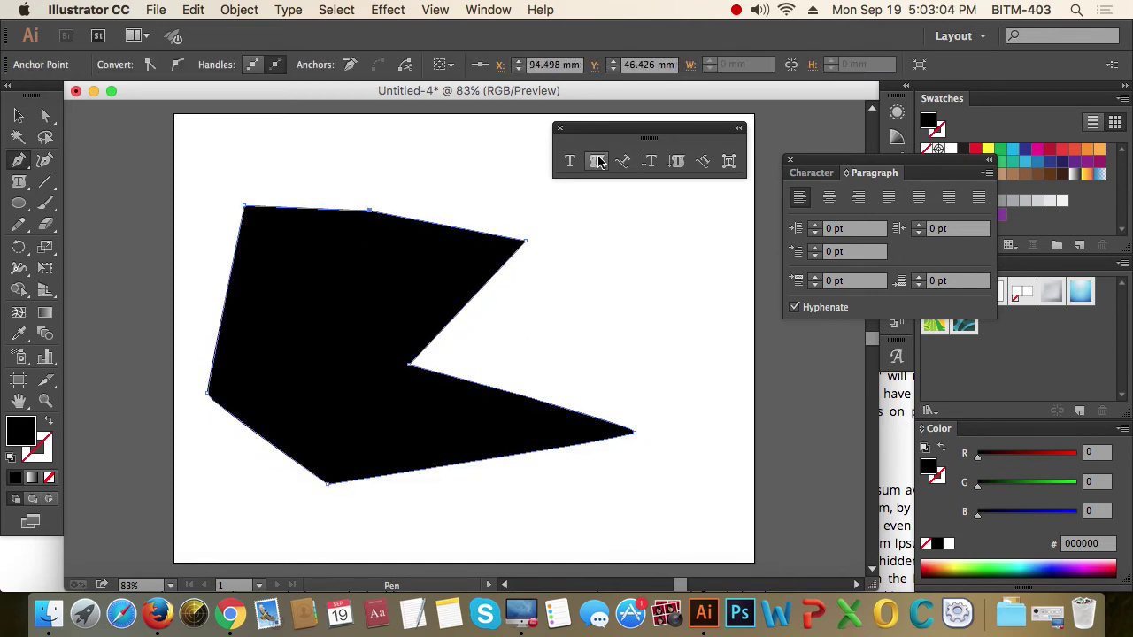
- Fill the polygon with the Lorem Ipsum paragraph using the Area Type tool, then delete the text object
left_click(596, 161)
left_click(373, 221)
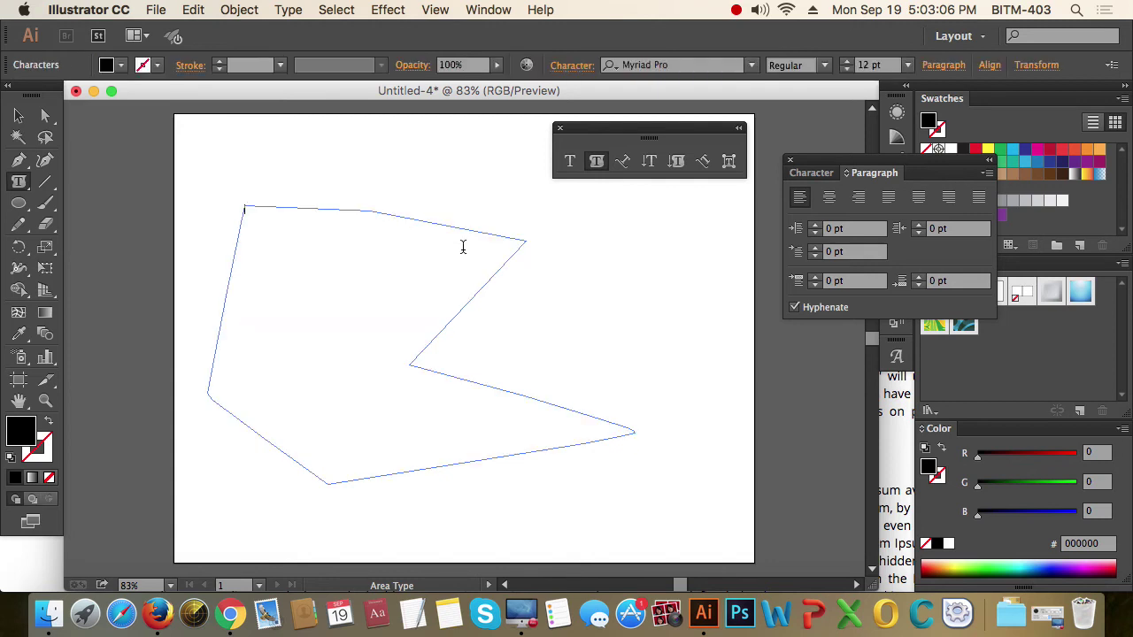
type("Lorem Ipsum is simply dummy text of the printing and typesetting industry. Lorem Ipsum has been the industry's standard dummy text ever since the 1500s, when an unknown printer took a galley of type and scrambled it to make a type specimen book. It has survived not only five centuries, but also the leap into electronic typesetting, remaining essentially unchanged. It was popularised in the 1960s with the release of Letraset sheets containing Lorem Ipsum passages, and more recently with desktop publishing software like Aldus PageMaker including versions of Lorem Ipsum")
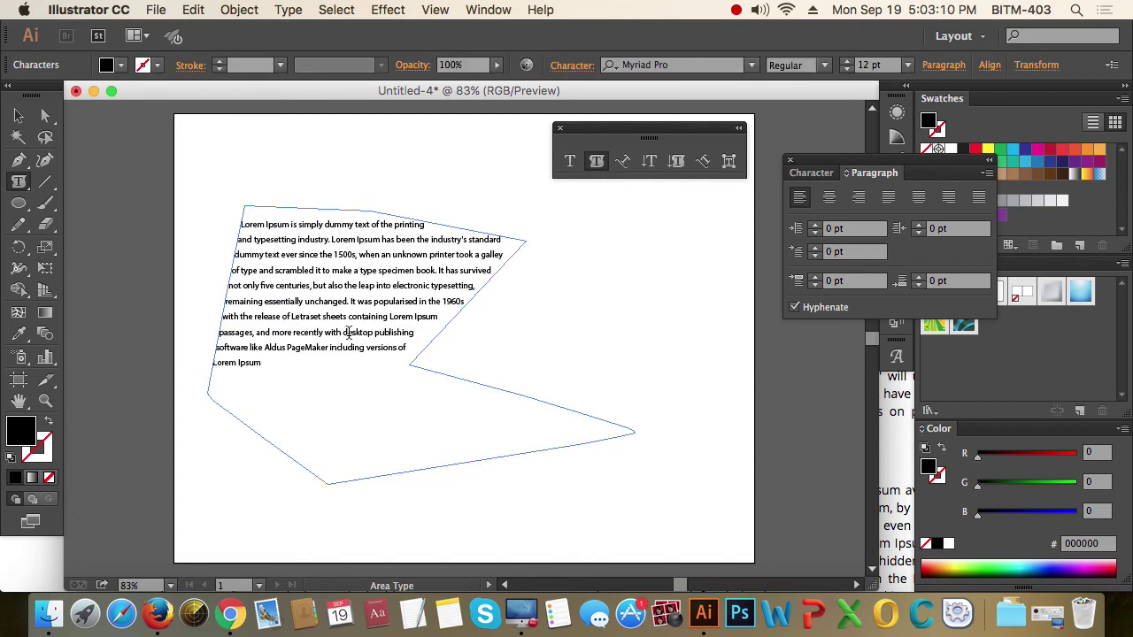
left_click(18, 115)
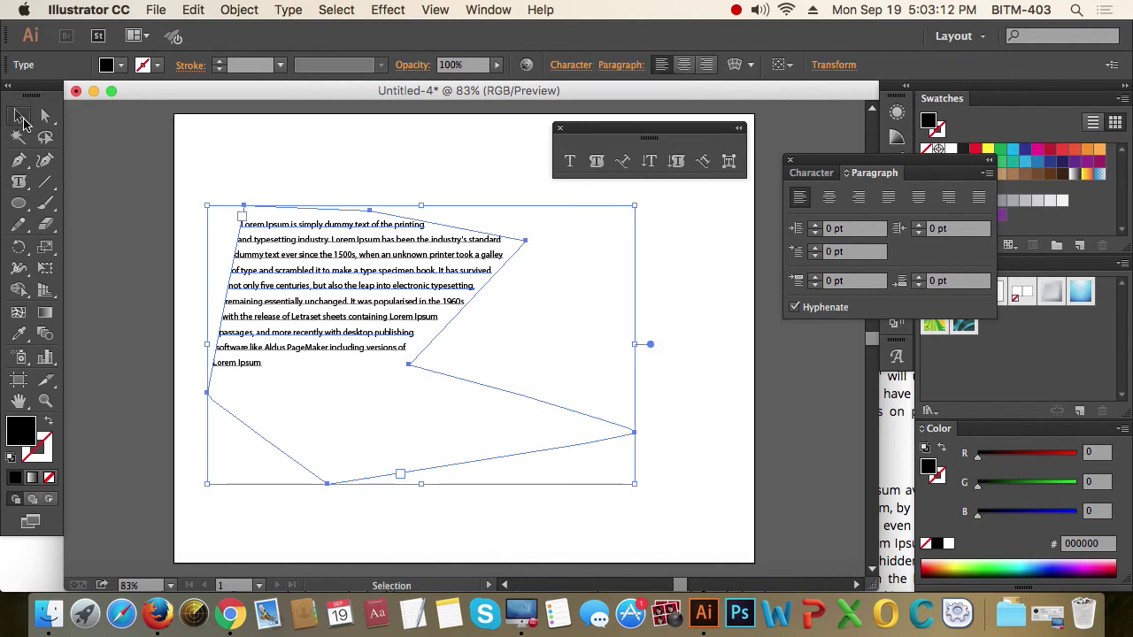
key("Delete")
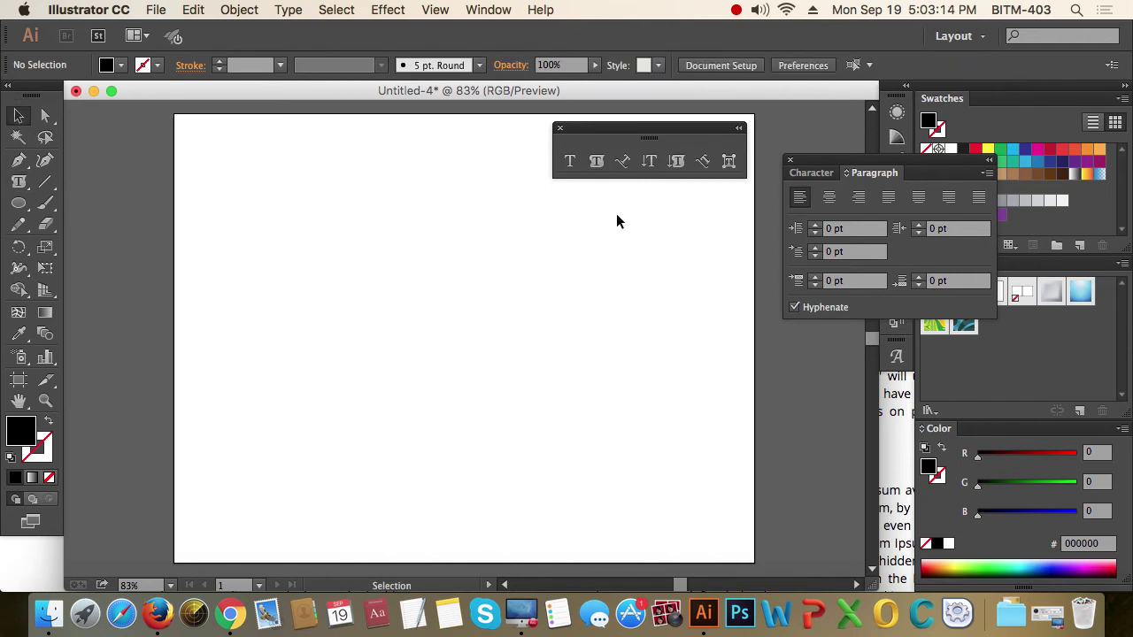
- Draw a large black circle left of the artboard's centre and move it slightly down
left_click(19, 203)
left_click_drag(407, 311, 543, 402)
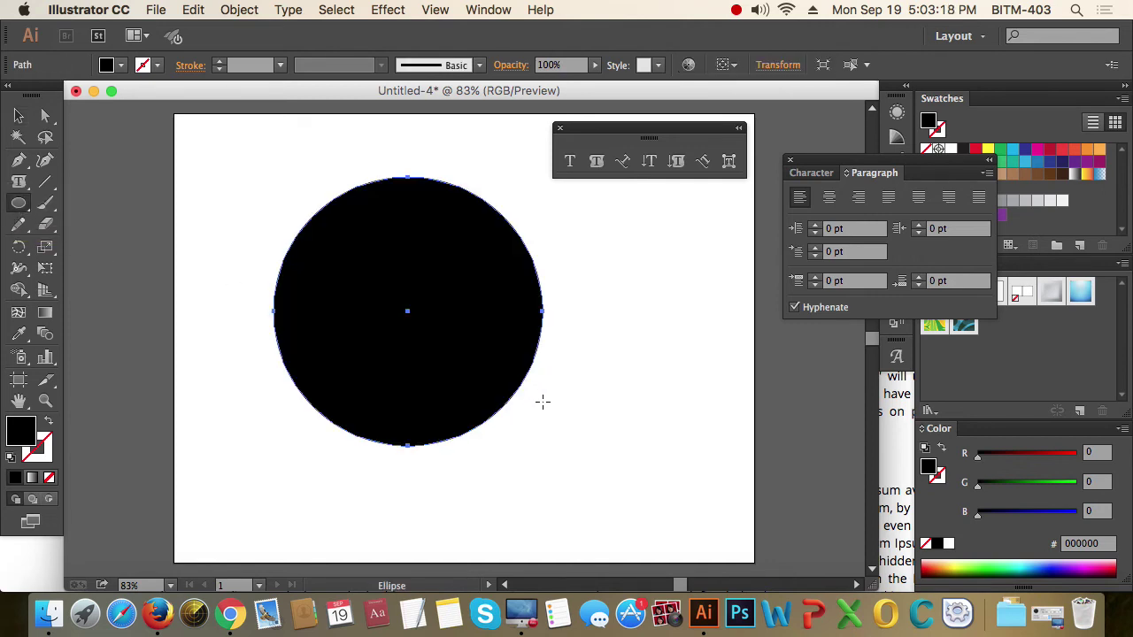
left_click(18, 115)
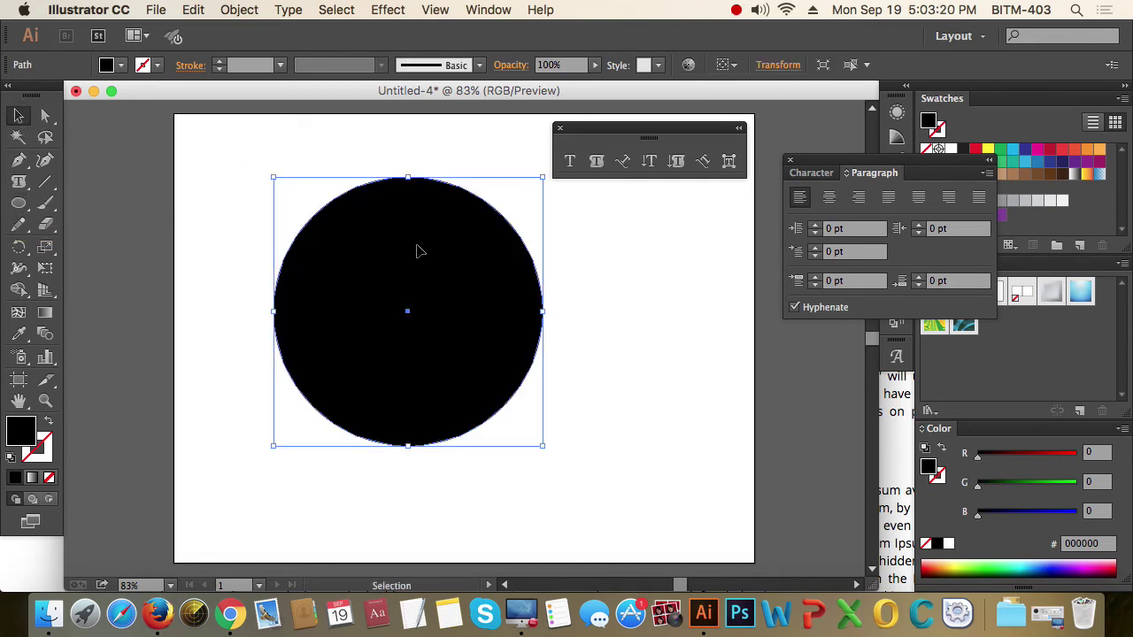
left_click_drag(416, 250, 416, 285)
- Run the Lorem Ipsum text around the circle's outline with Type on a Path, then delete the text object
left_click(623, 162)
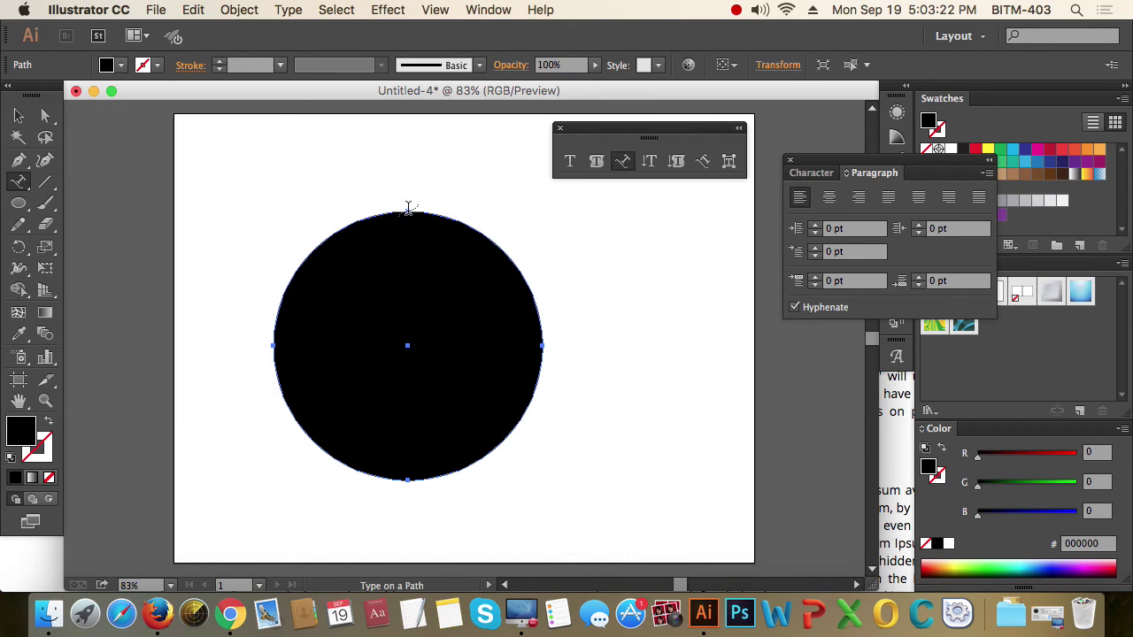
left_click(408, 210)
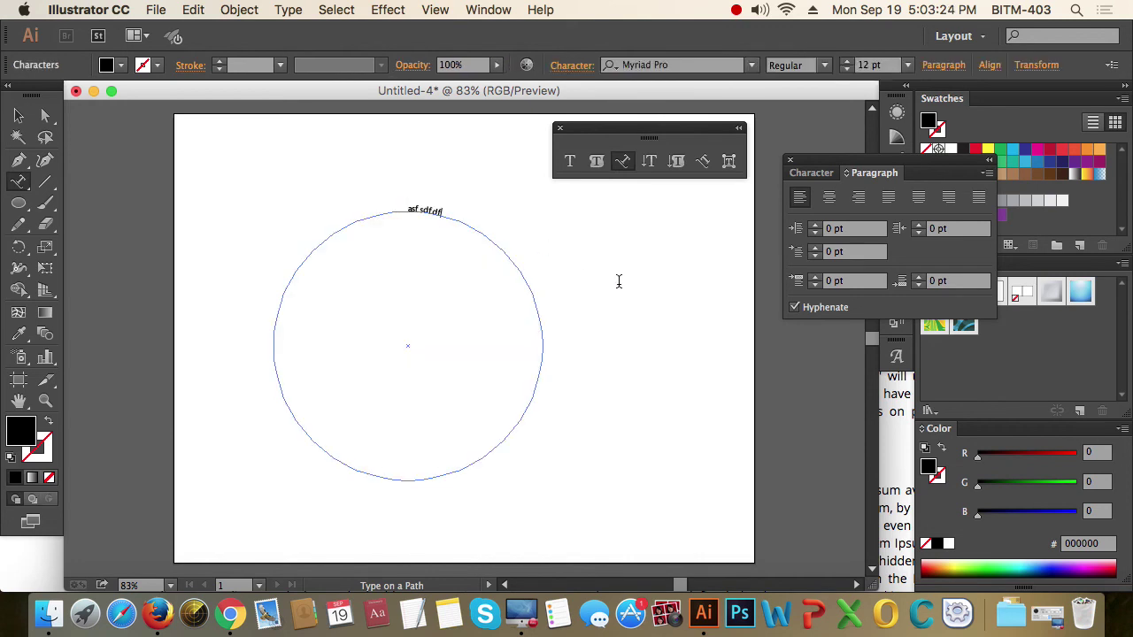
key("Escape")
key("super+z")
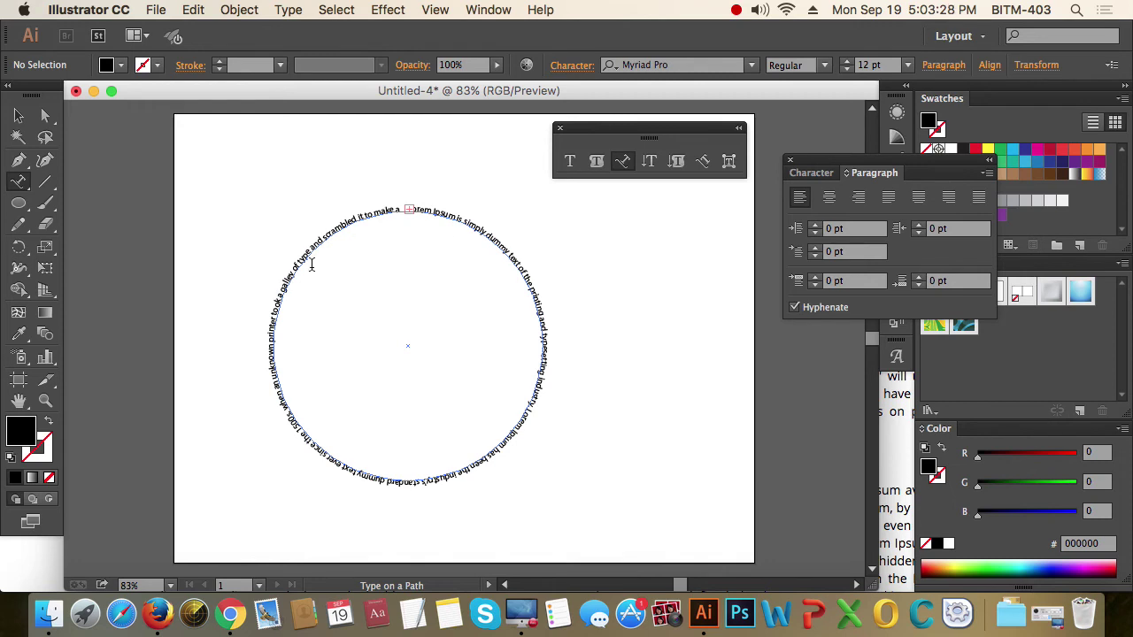
left_click(18, 116)
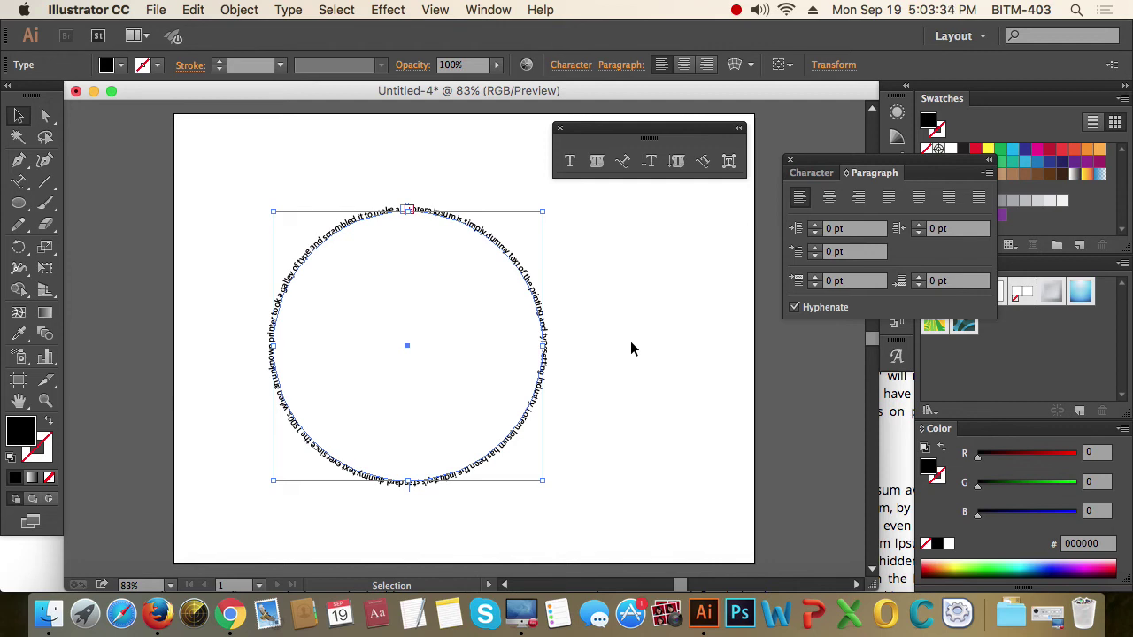
key("Delete")
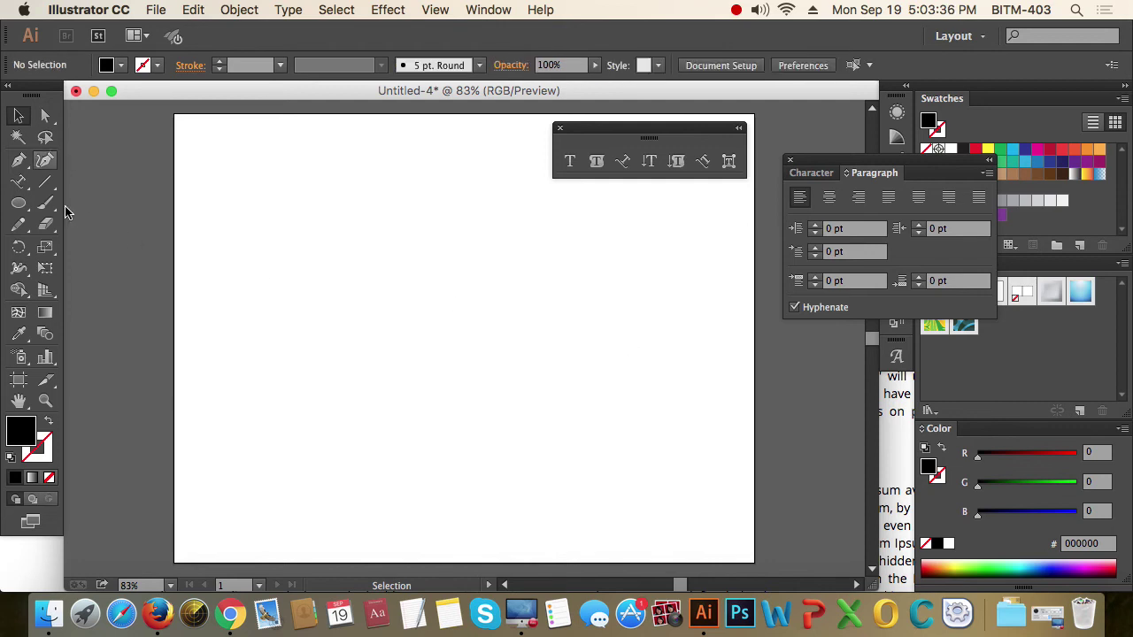
- Create a rectangular text frame in the middle of the artboard and fill it with the Lorem Ipsum paragraph
key("t")
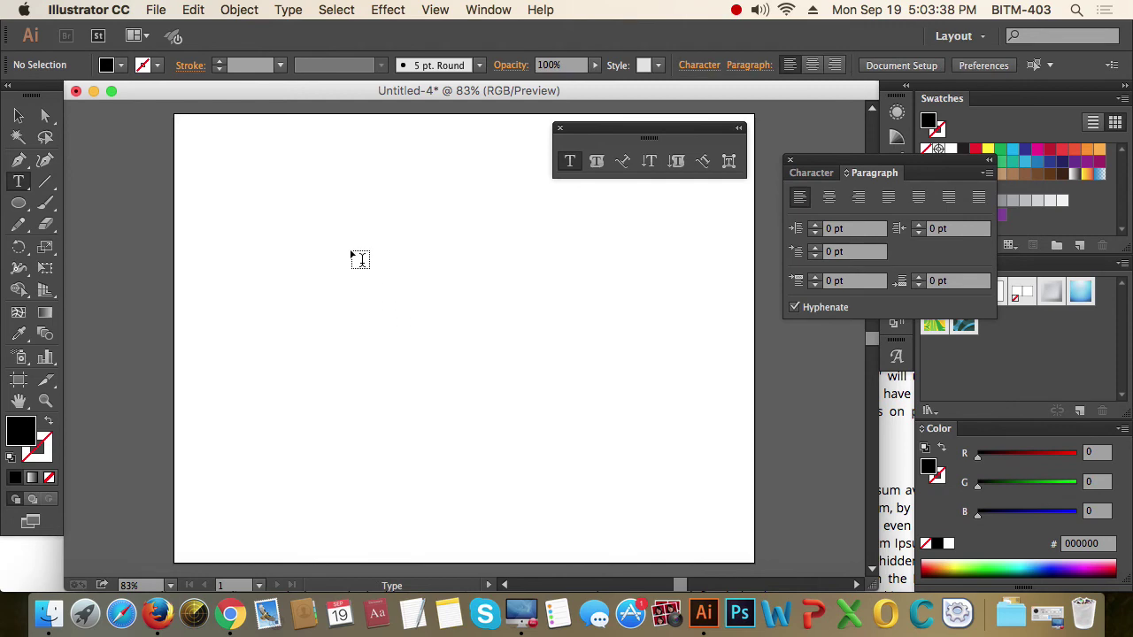
left_click_drag(337, 246, 596, 472)
type("Lorem Ipsum is simply dummy text of the printing and typesetting industry. Lorem Ipsum has been the industry's standard dummy text ever since the 1500s, when an unknown printer took a galley of type and scrambled it to make a type specimen book. It has survived not only five centuries, but also the leap into electronic typesetting, remaining essentially unchanged. It was popularised in the 1960s with the release of Letraset sheets containing Lorem Ipsum passages, and more recently with desktop publishing software like Aldus PageMaker including versions of Lorem Ipsum")
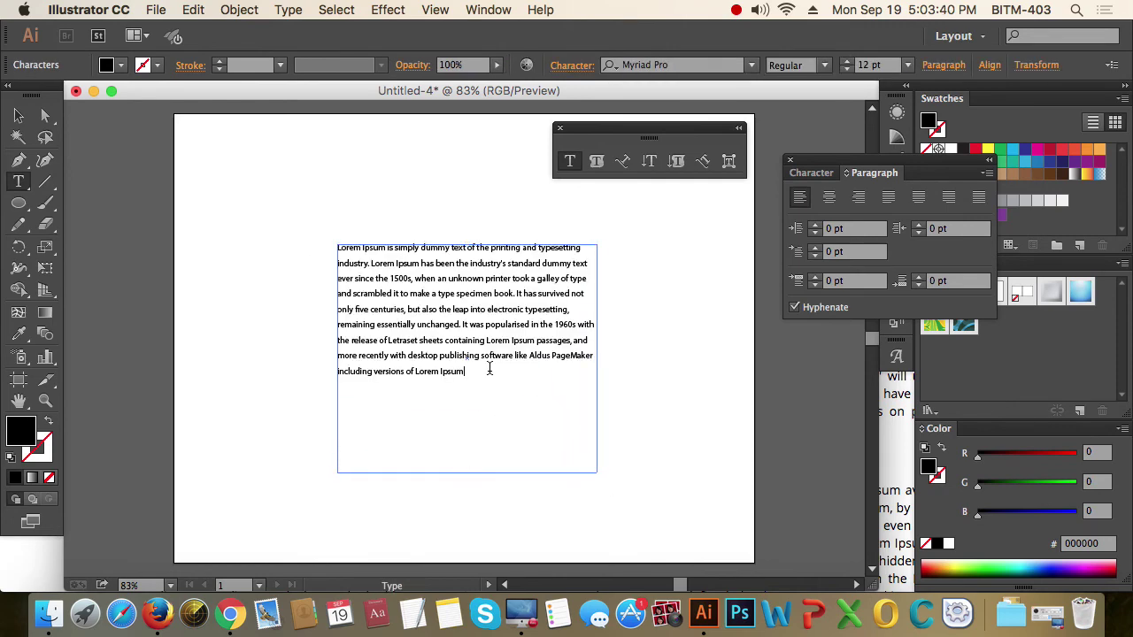
- Select the whole Lorem Ipsum paragraph, try a 21 pt font size and settle on 15 pt
key("super+a")
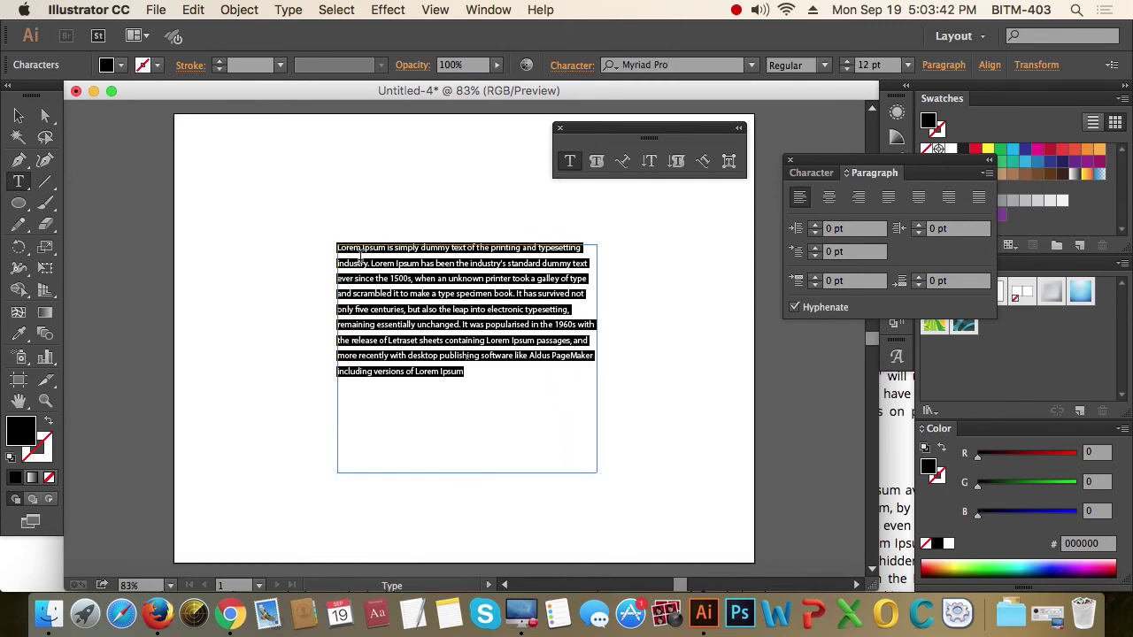
left_click(809, 174)
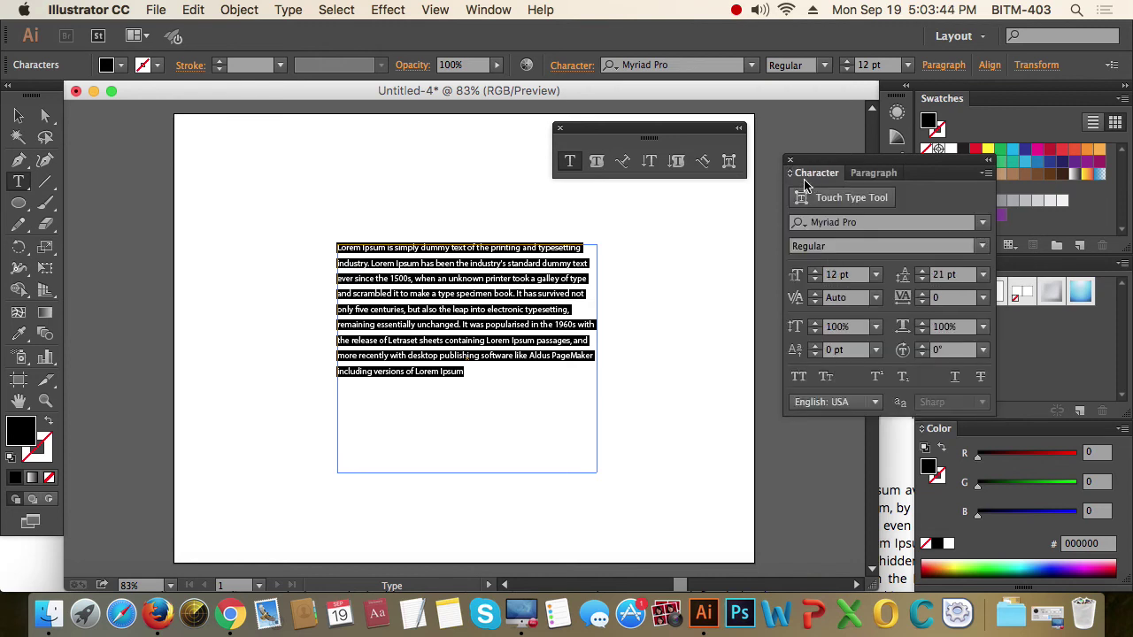
left_click(876, 275)
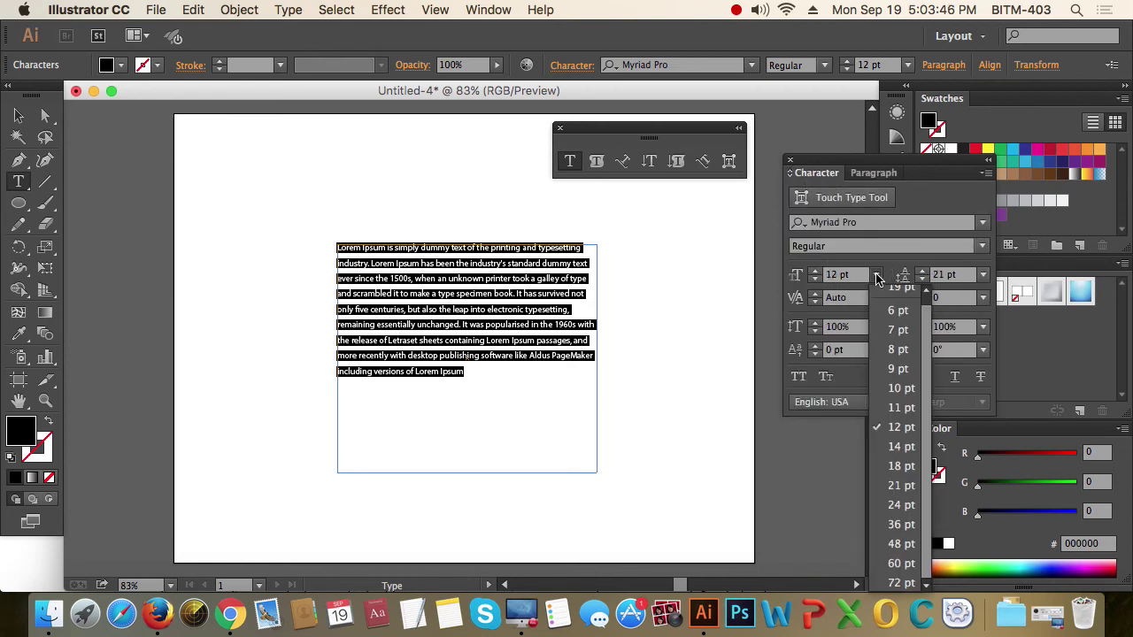
left_click(854, 275)
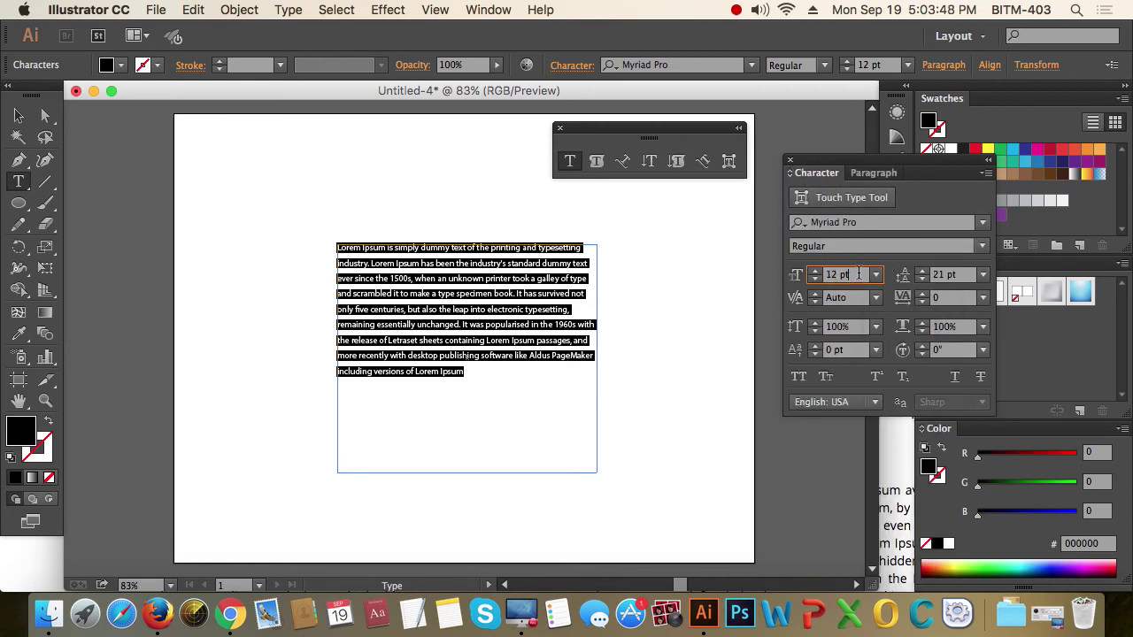
left_click(876, 276)
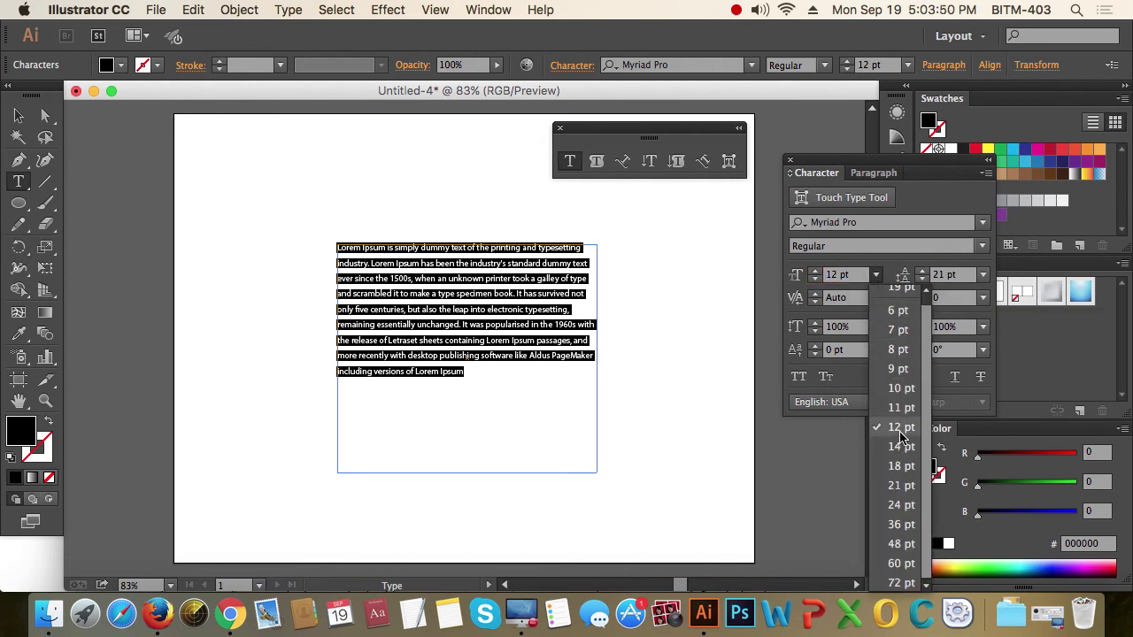
left_click(903, 486)
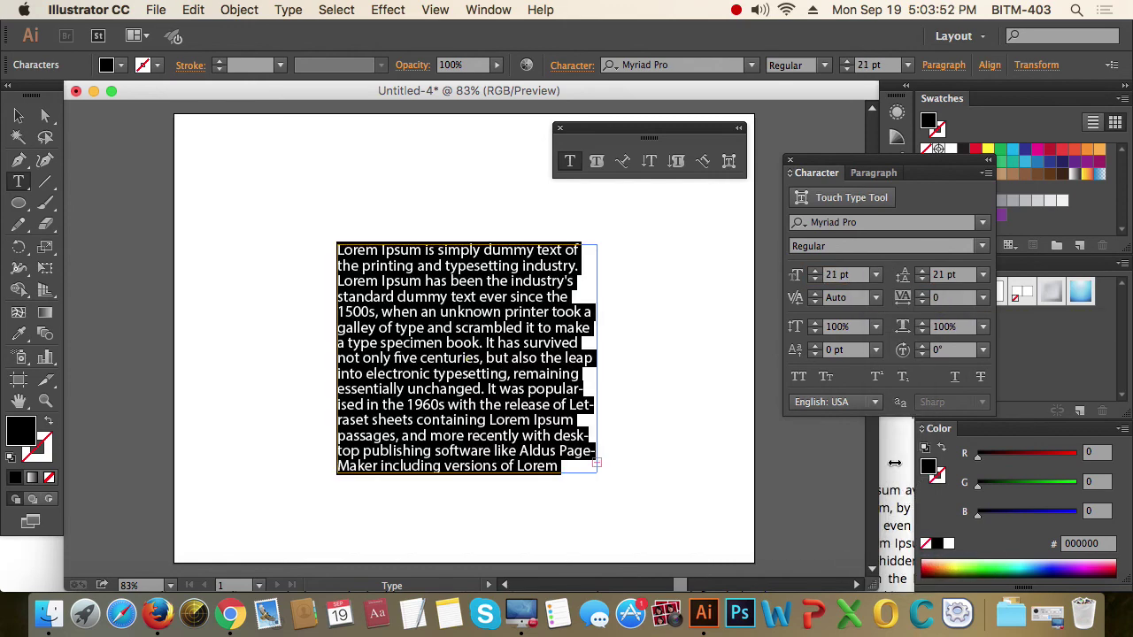
left_click(796, 275)
type("15")
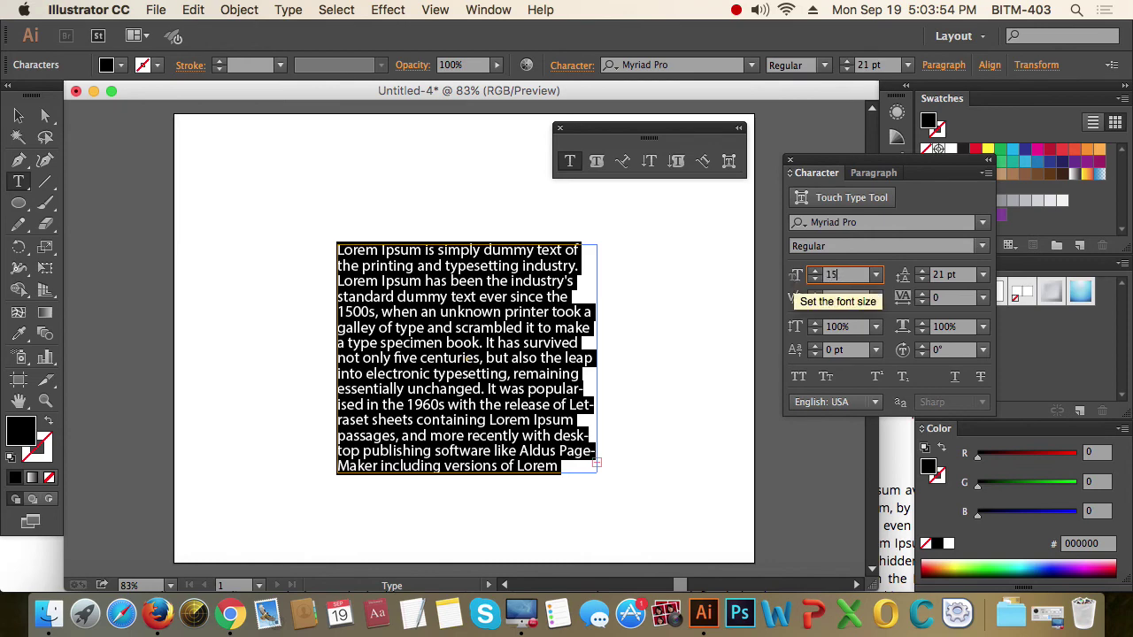
key("Return")
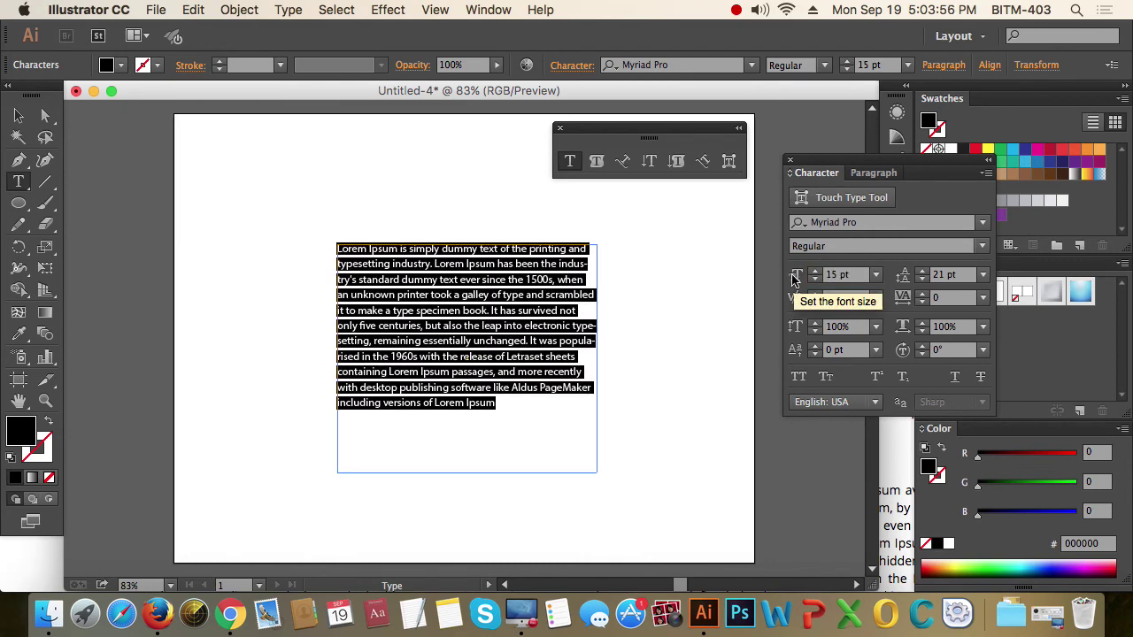
- Set the leading of the Lorem Ipsum text frame to 25 pt
left_click(19, 116)
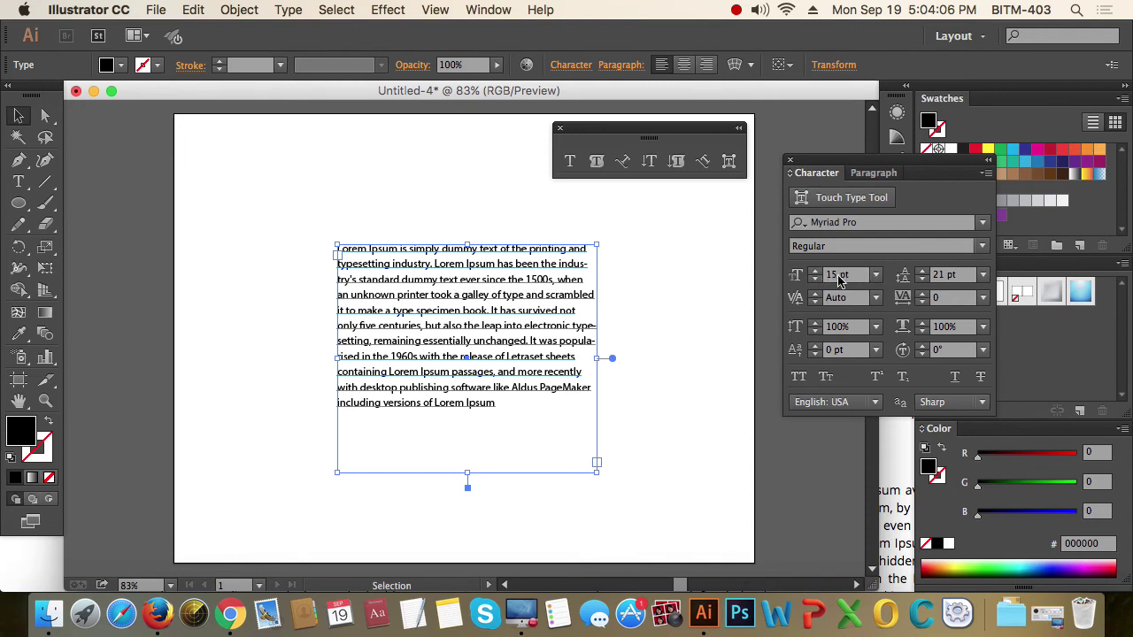
left_click(944, 277)
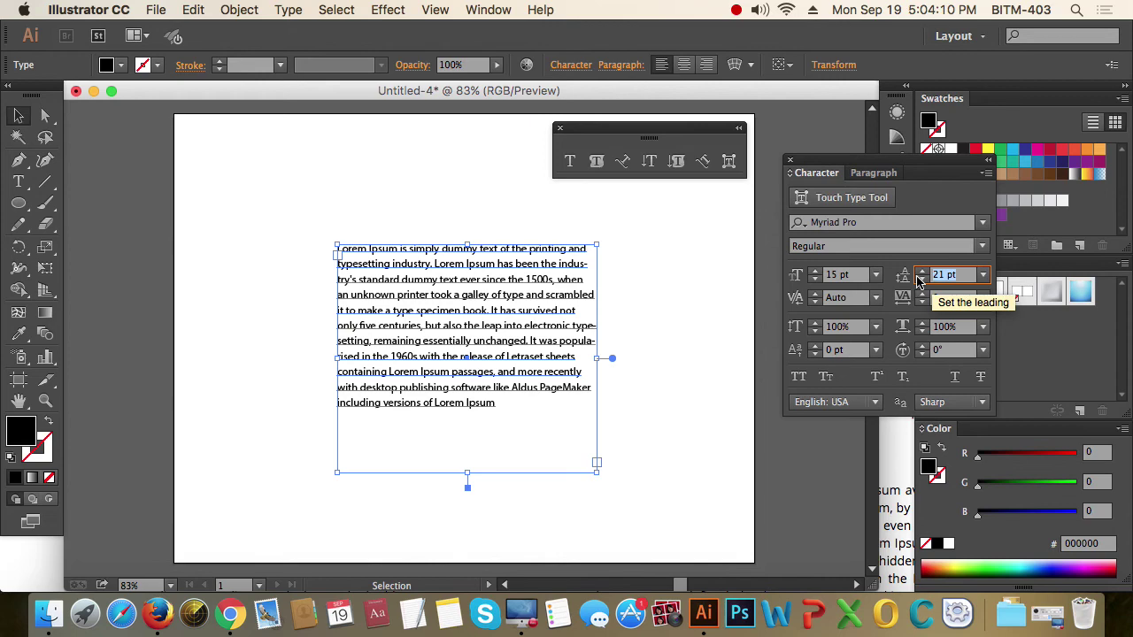
type("25")
key("Return")
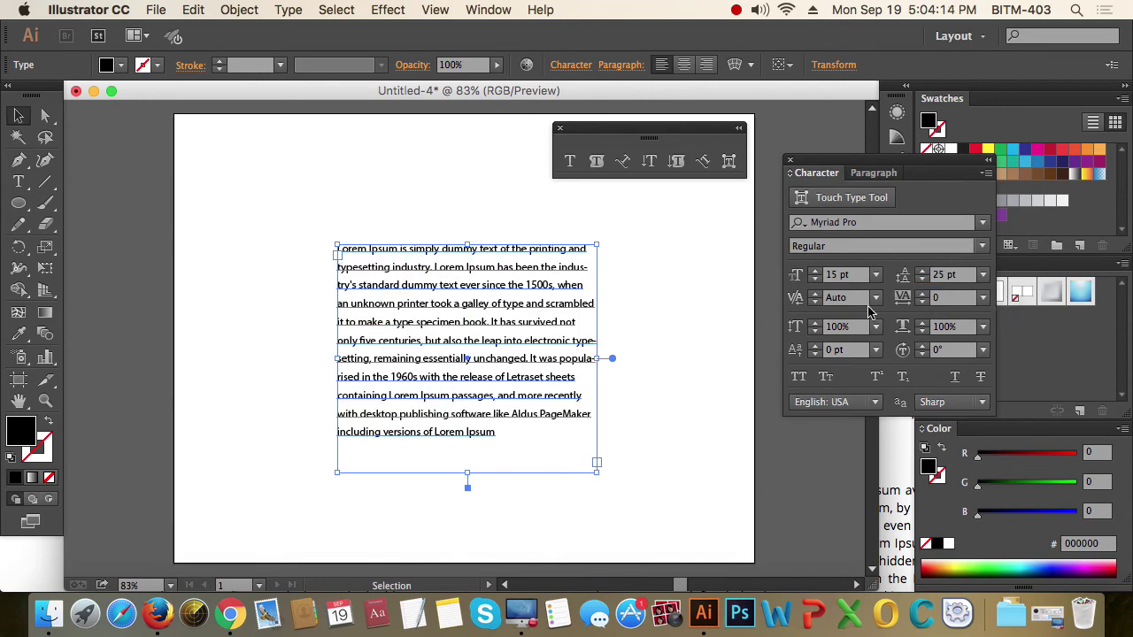
- Apply the Silom font to the Lorem Ipsum paragraph and check its available font styles
left_click(687, 265)
left_click(571, 445)
left_click_drag(263, 233, 673, 469)
left_click_drag(633, 319, 556, 328)
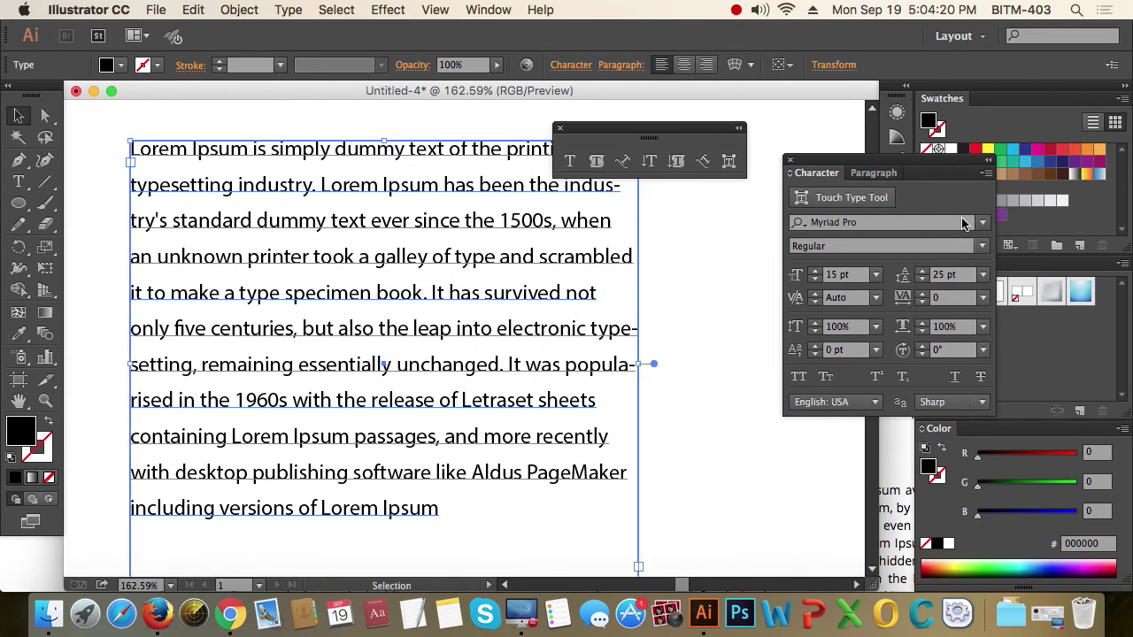
left_click(982, 222)
scroll(816, 460, "down", 10)
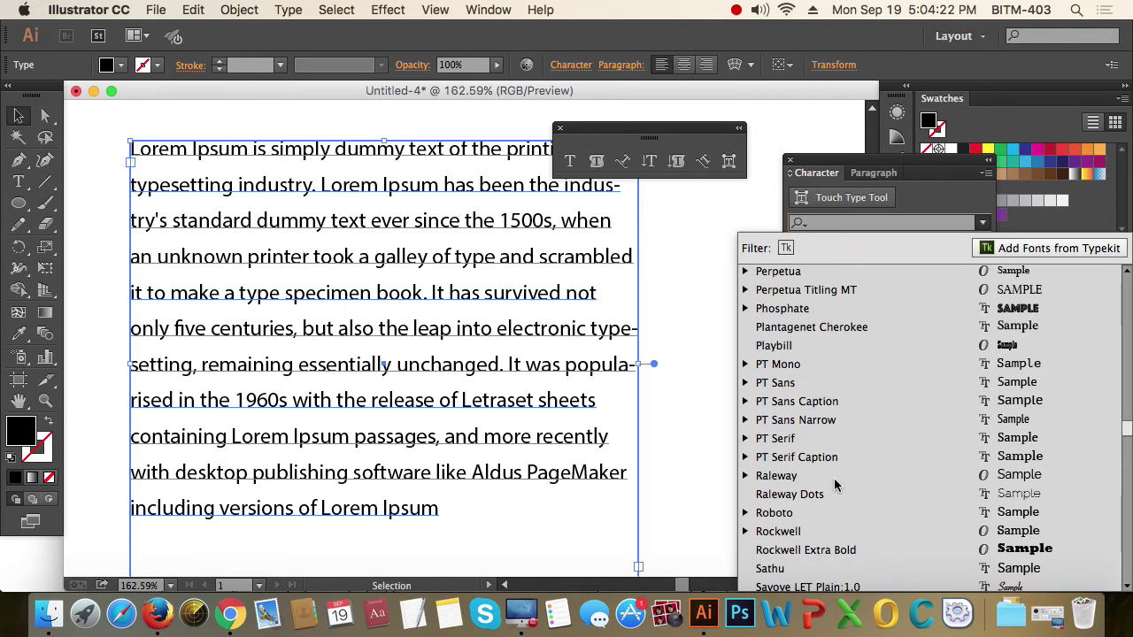
left_click(796, 498)
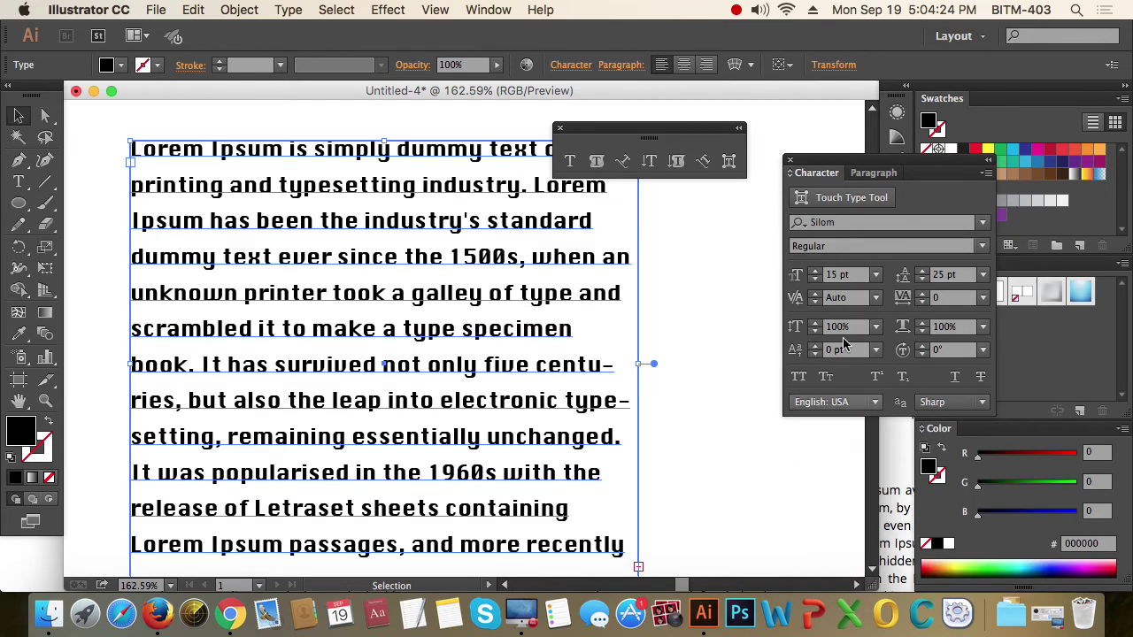
left_click(982, 246)
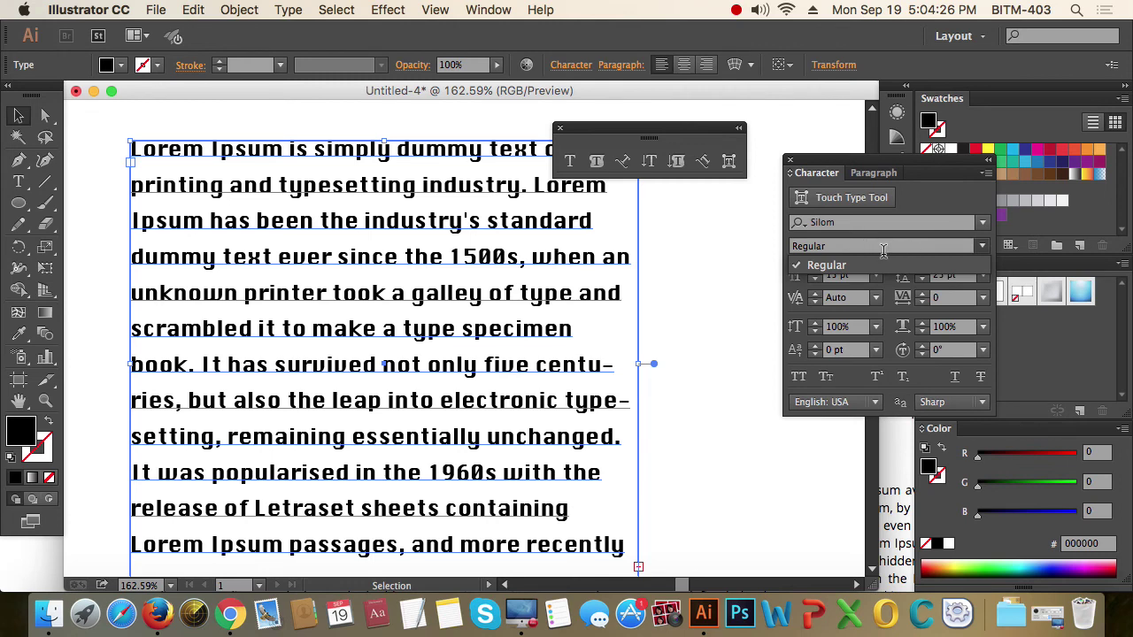
left_click(883, 251)
- Set the paragraph's font to Seravek, trying the Italic style before settling on Bold
left_click(983, 222)
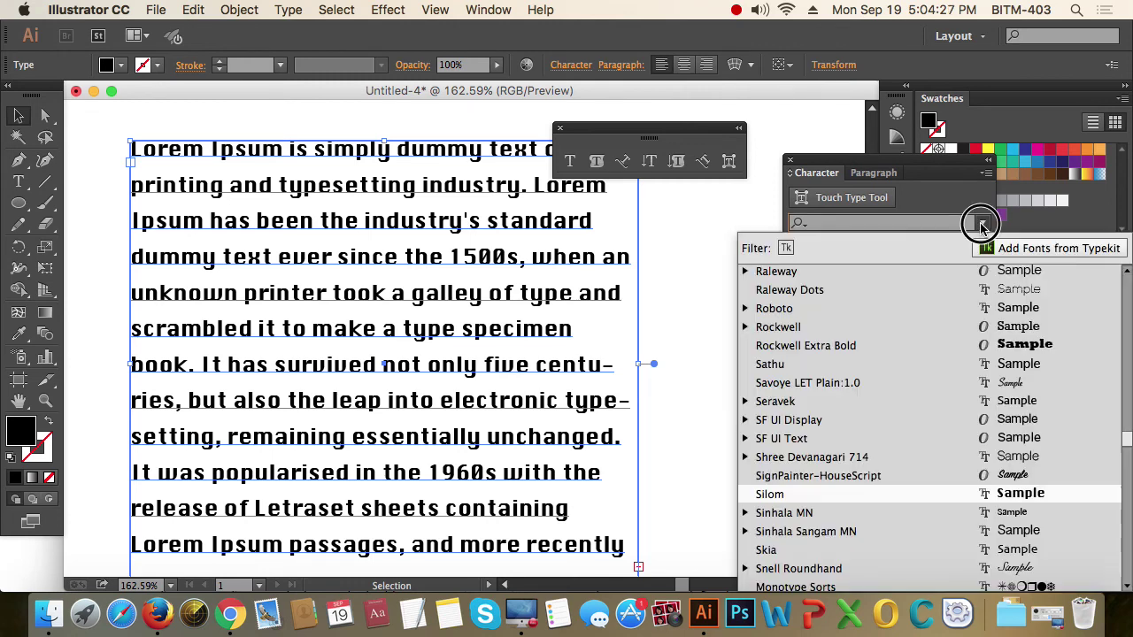
left_click(941, 403)
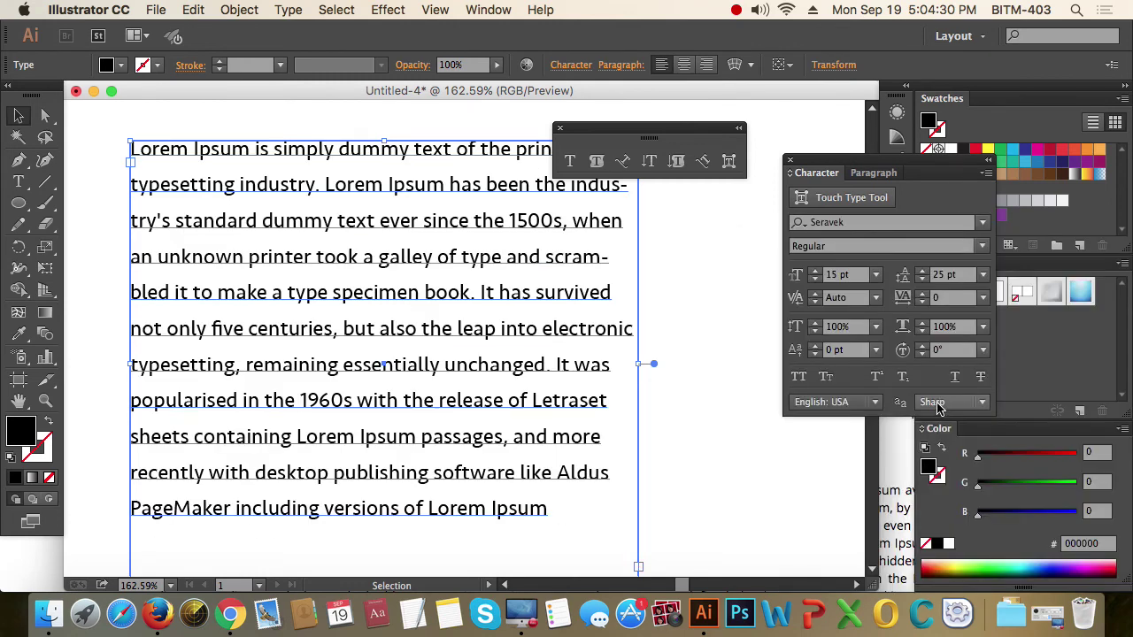
left_click(981, 246)
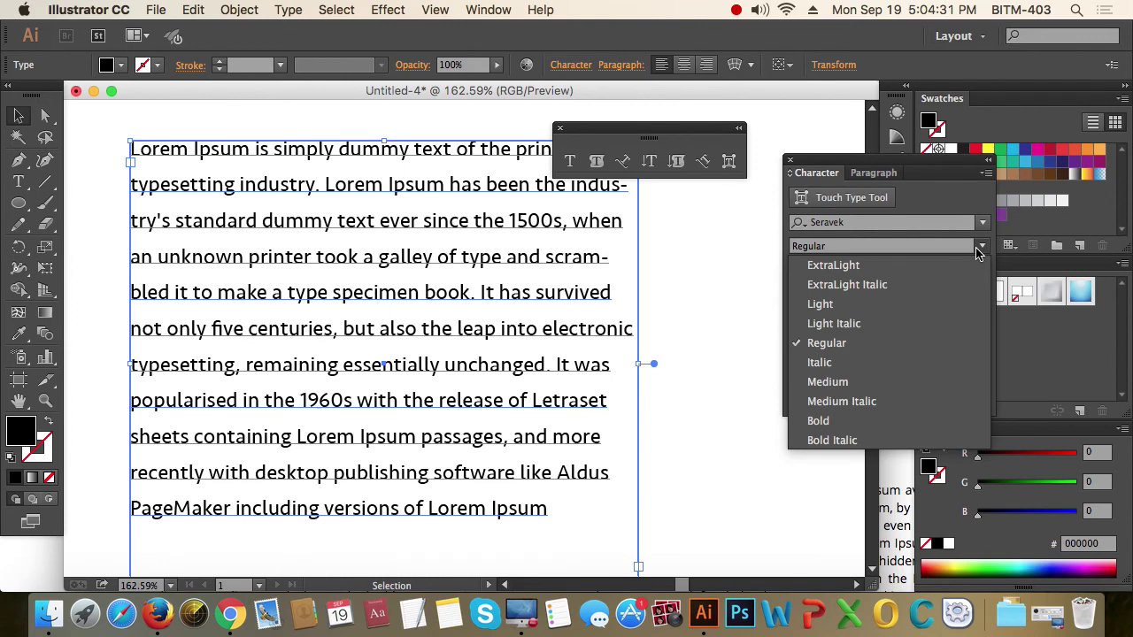
left_click(859, 369)
left_click(982, 246)
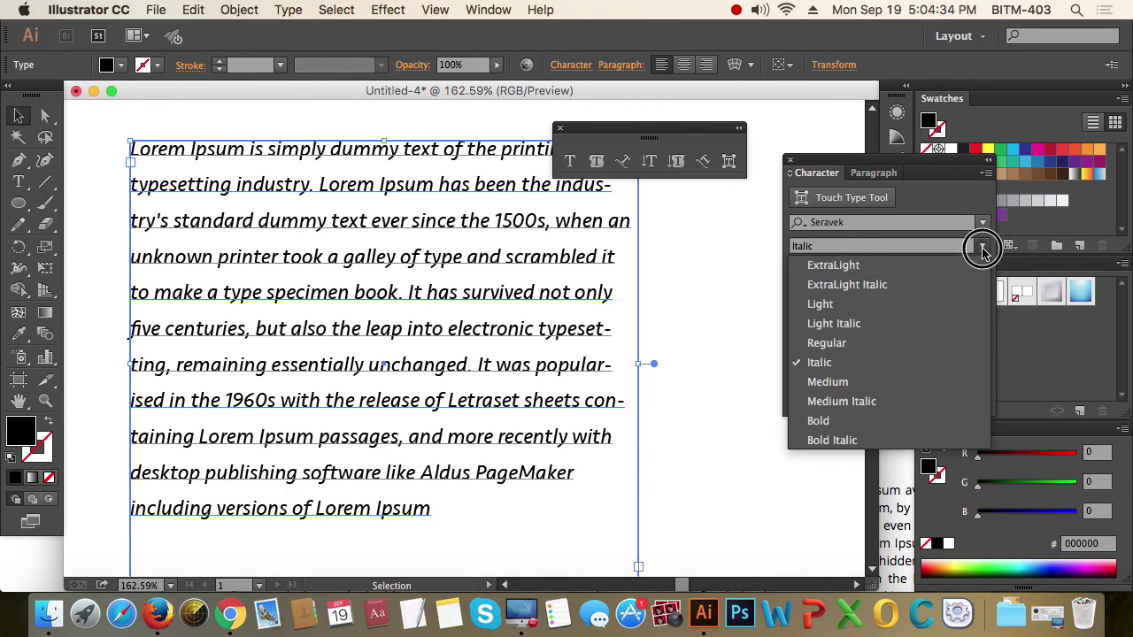
left_click(860, 423)
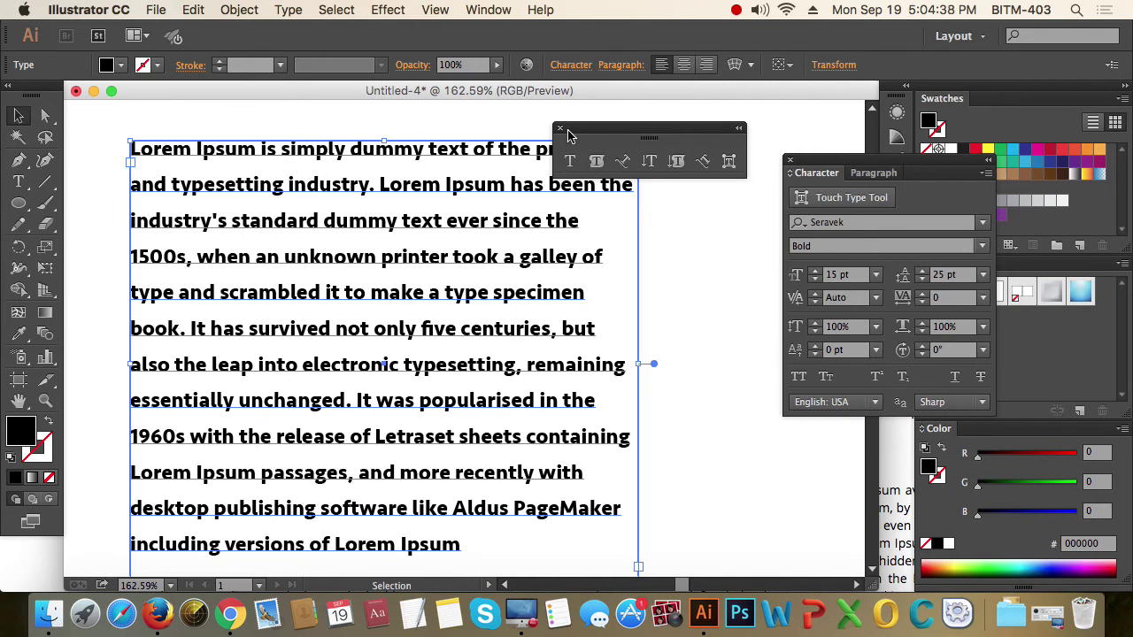
- Close the floating type tools palette that covers the paragraph
left_click_drag(569, 134, 683, 130)
left_click(674, 128)
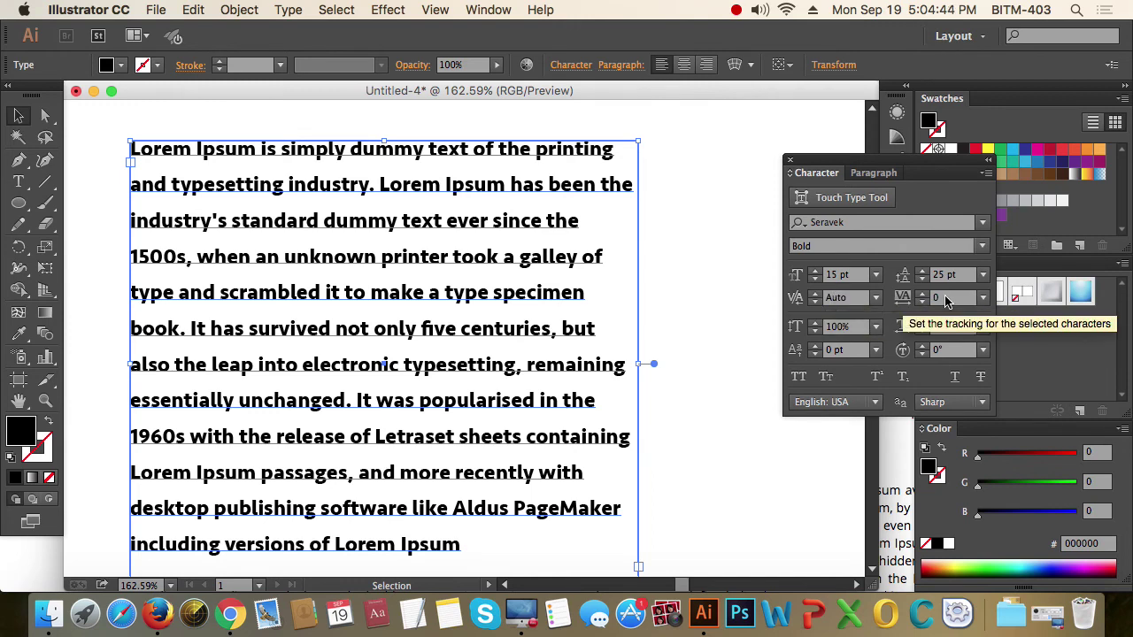
- Set the kerning between the "t" and "o" of "took" to -100, and reset it to 0
double_click(476, 257)
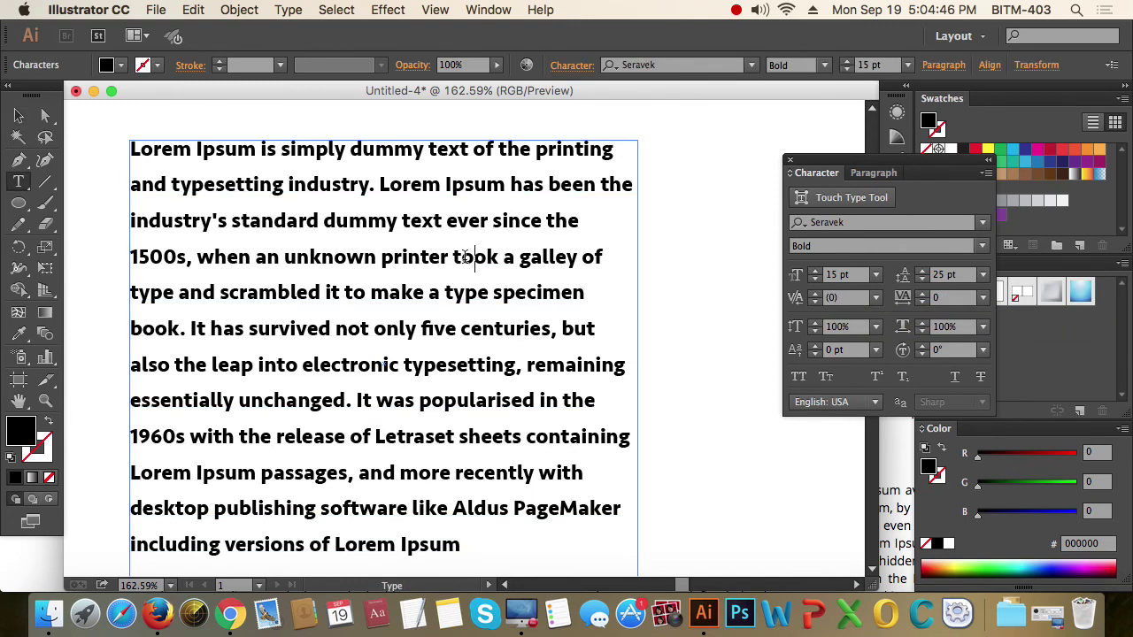
left_click(464, 257)
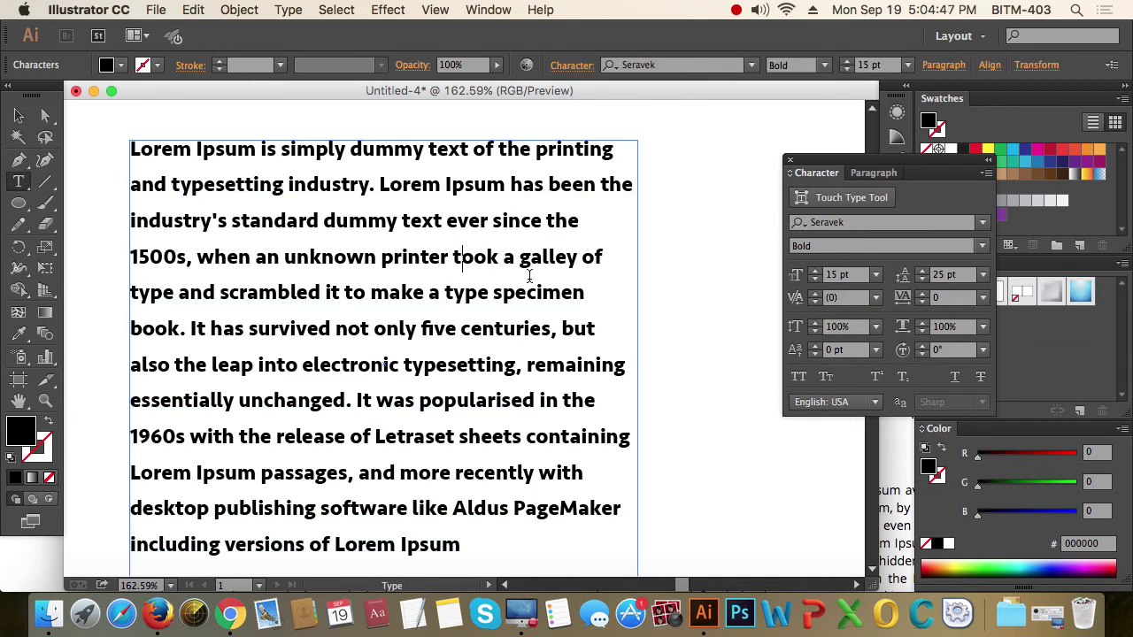
left_click(875, 297)
left_click(929, 380)
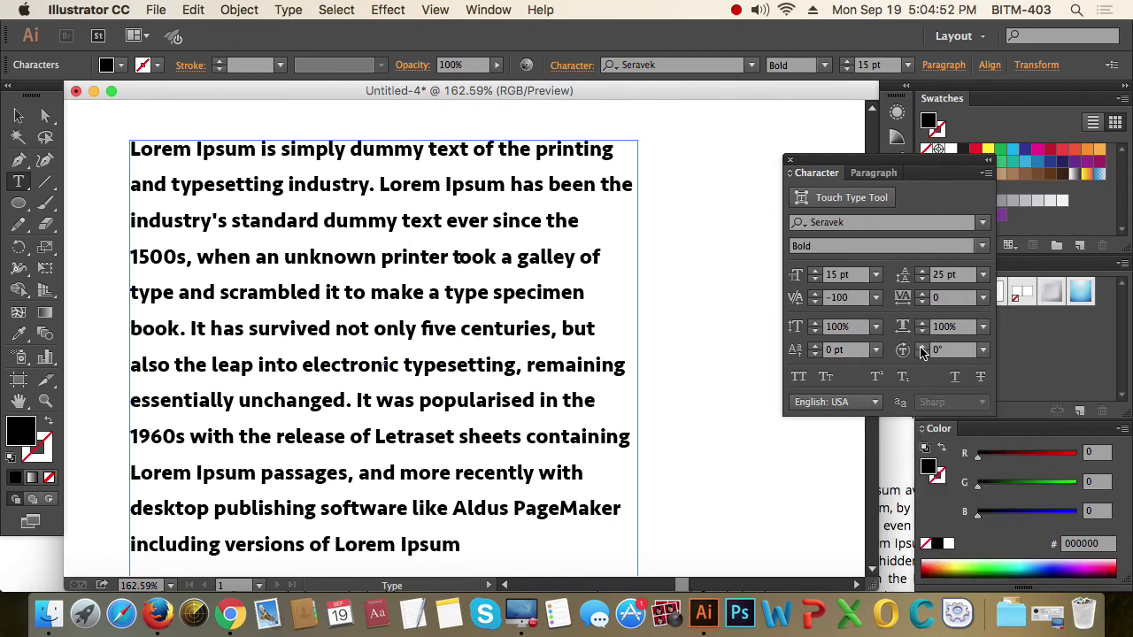
double_click(841, 298)
type("0")
key("Return")
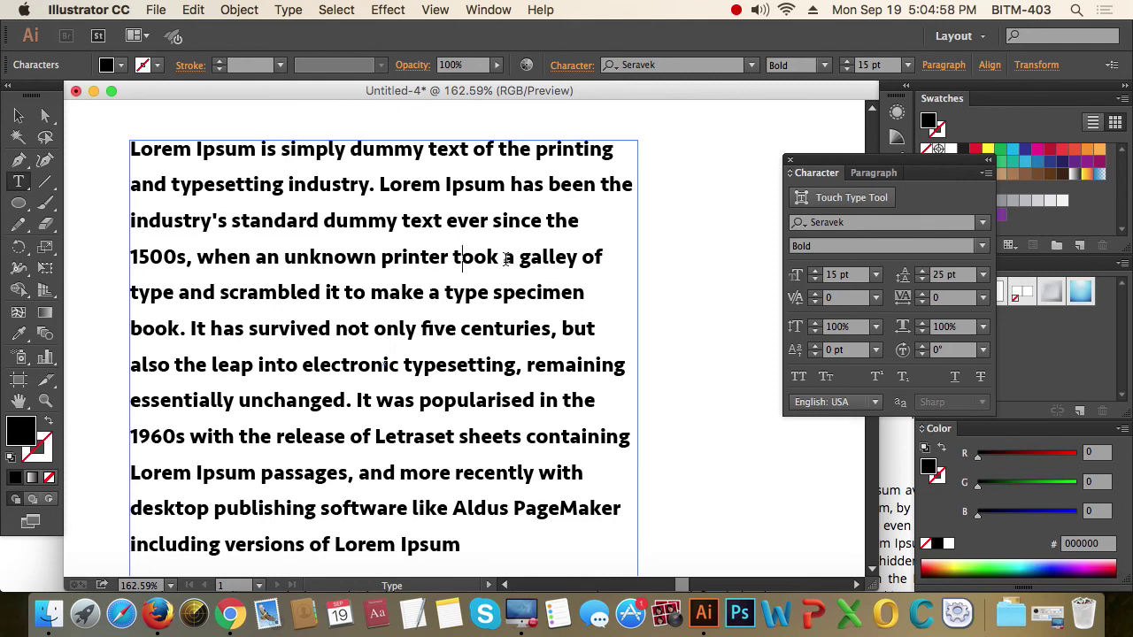
- Set the tracking of "1500s, when an unknown printer took" to -100, and return it to 0
left_click_drag(501, 256, 134, 257)
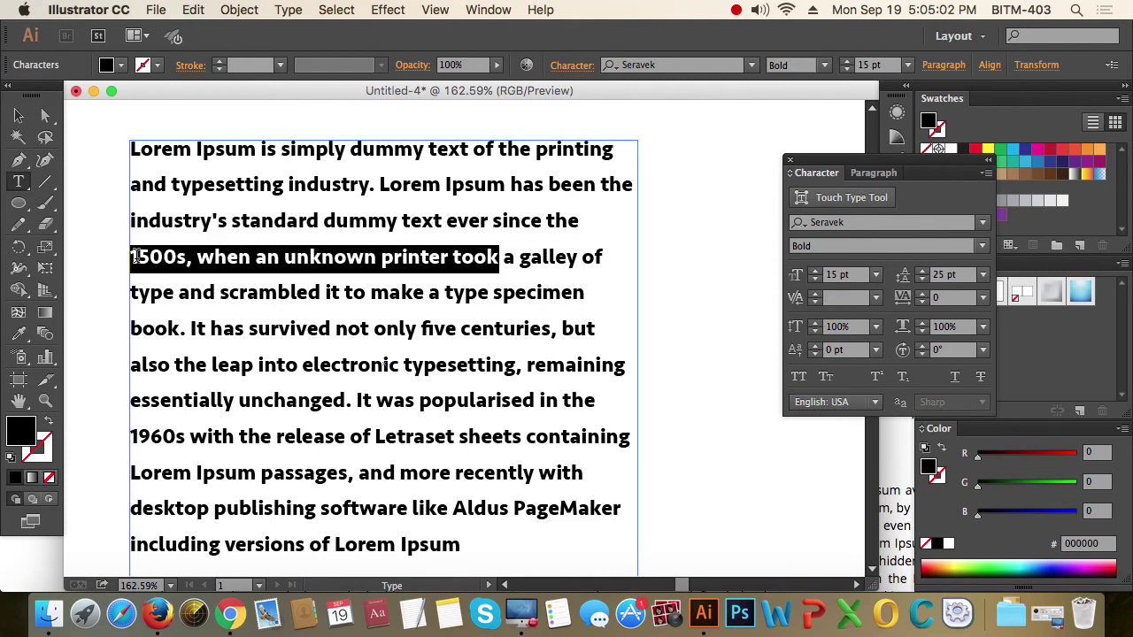
left_click(982, 298)
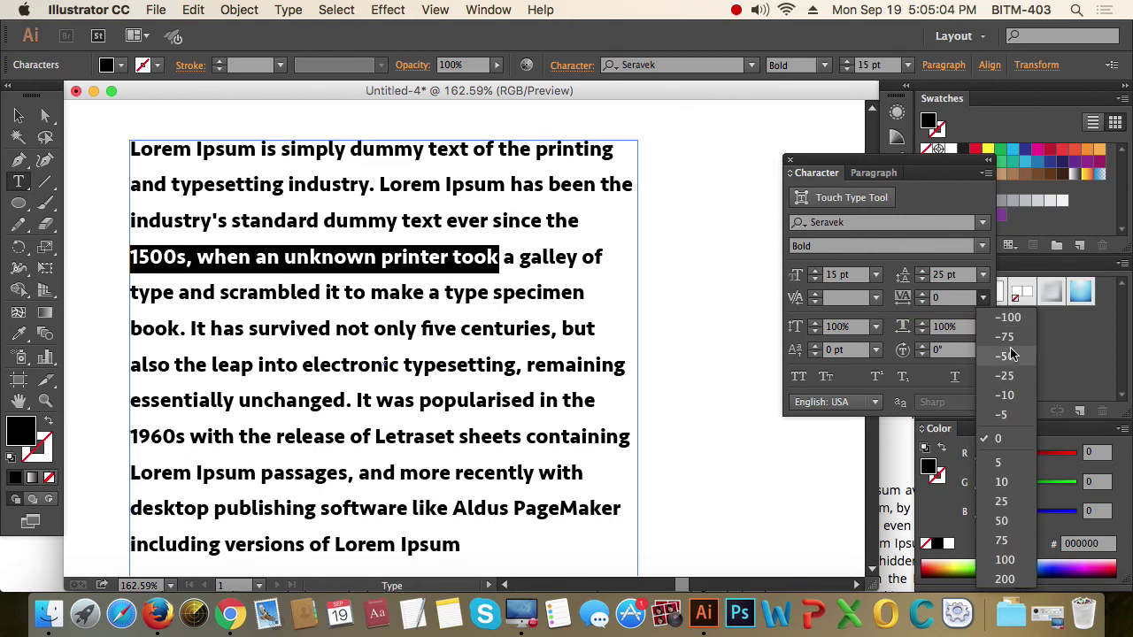
left_click(1018, 323)
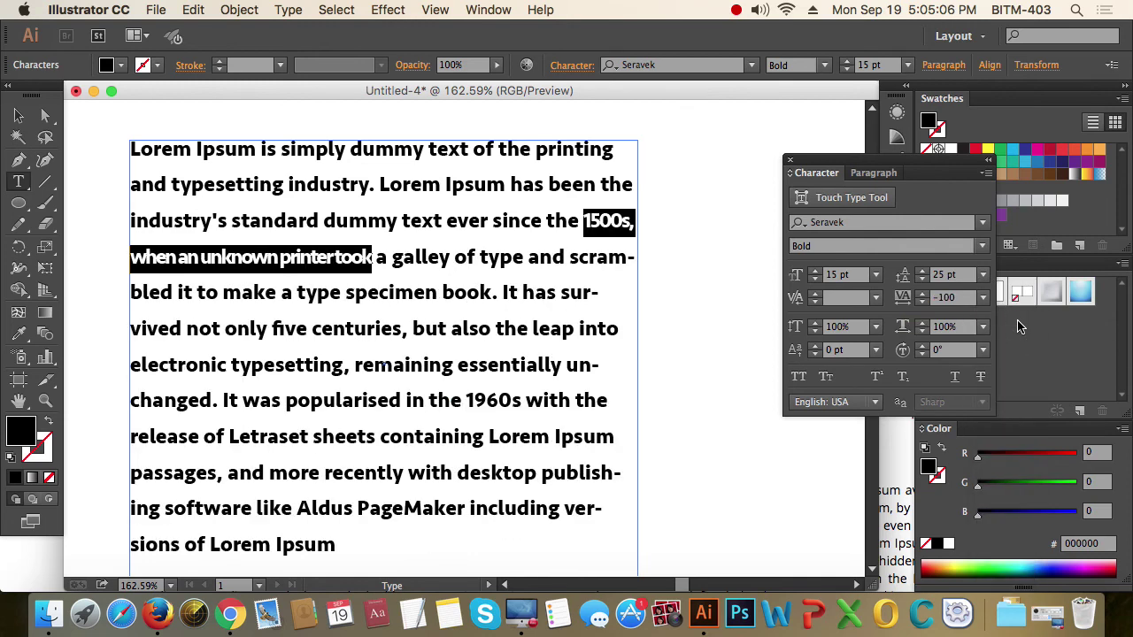
left_click(954, 297)
type("0")
key("Return")
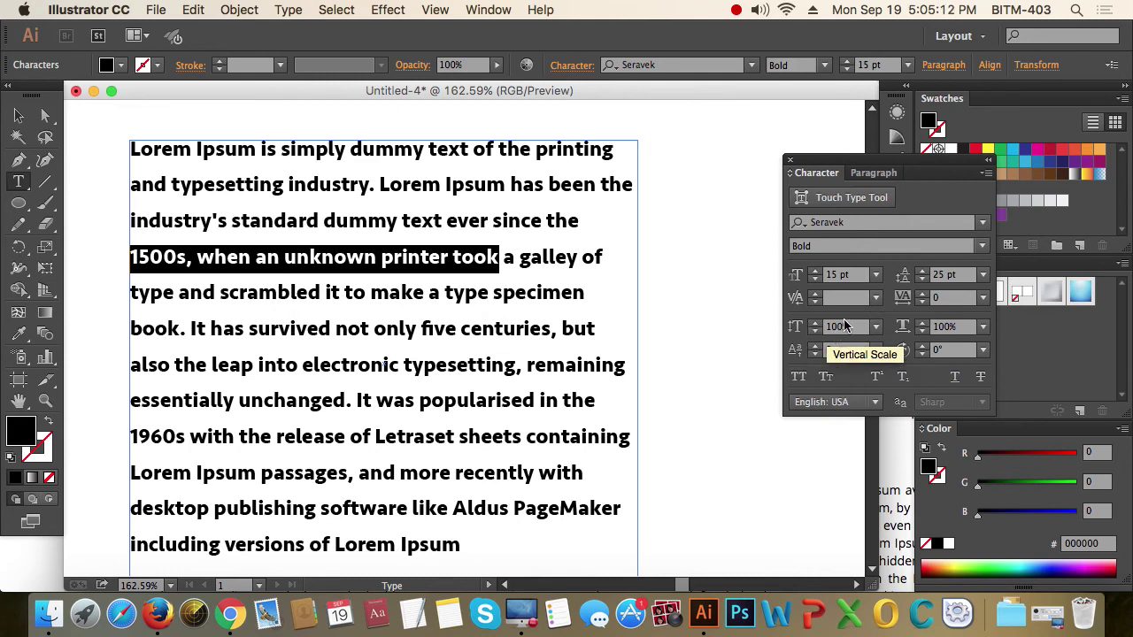
- Move the Lorem Ipsum paragraph down and slightly right, leaving empty space above it
left_click(18, 116)
left_click_drag(270, 193, 345, 458)
left_click(298, 248)
- Add point text above the paragraph with "Dhaka" on the first line and "BITM" on the second
left_click(17, 181)
left_click(349, 188)
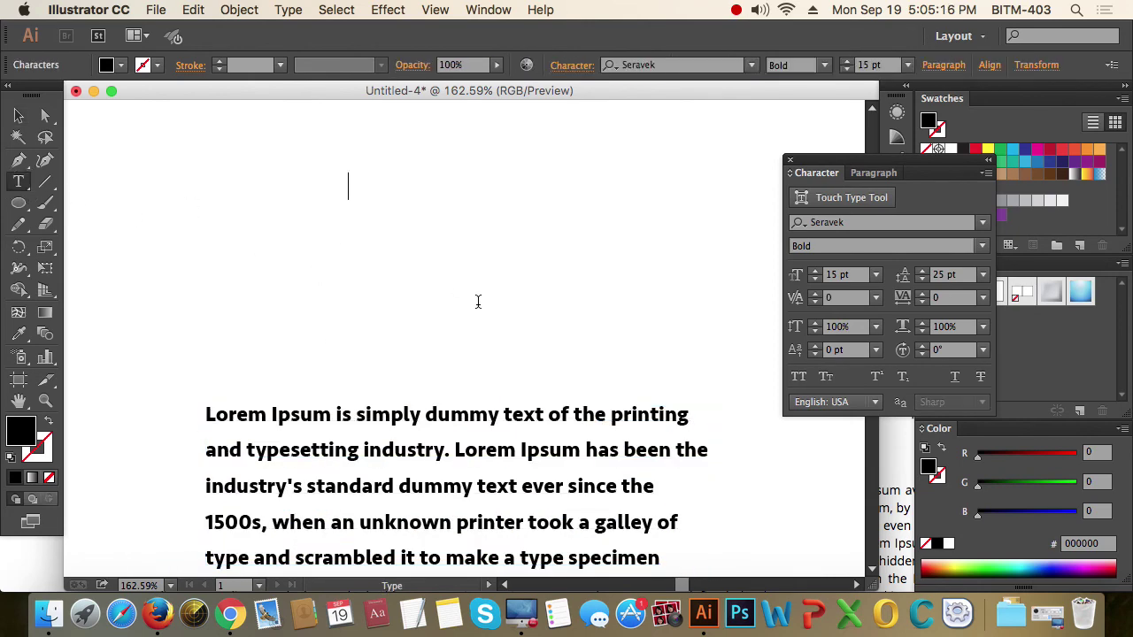
type("Dhaka")
key("Return")
type("BITM")
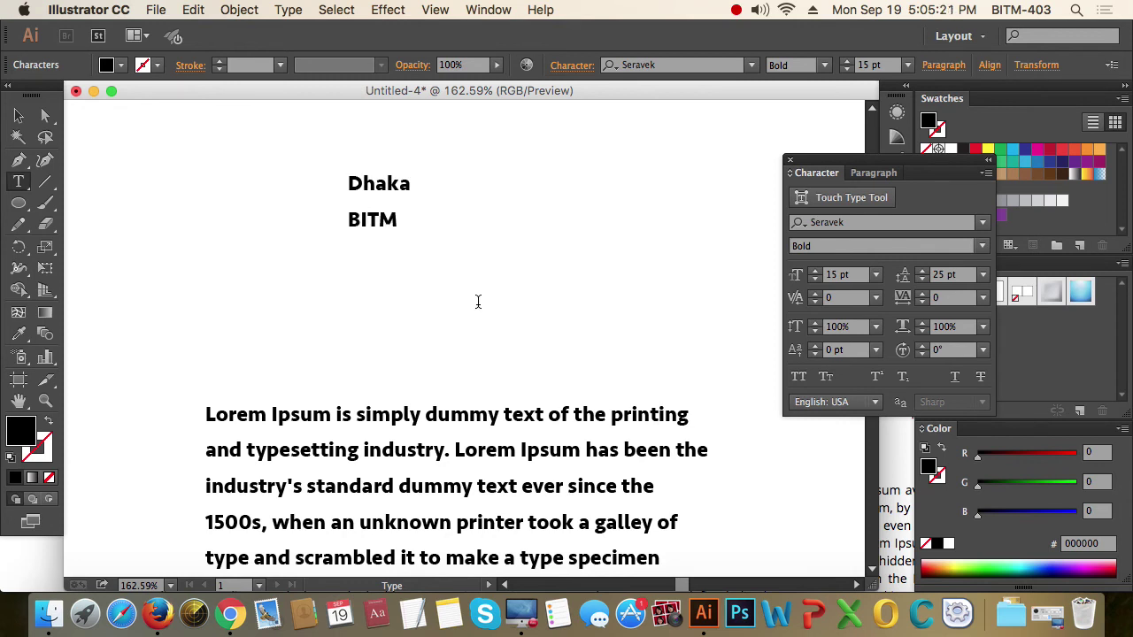
- Scale the "Dhaka BITM" text up to about 39.3 pt and move it slightly down
left_click(19, 116)
left_click_drag(411, 235, 462, 286)
left_click_drag(390, 163, 404, 200)
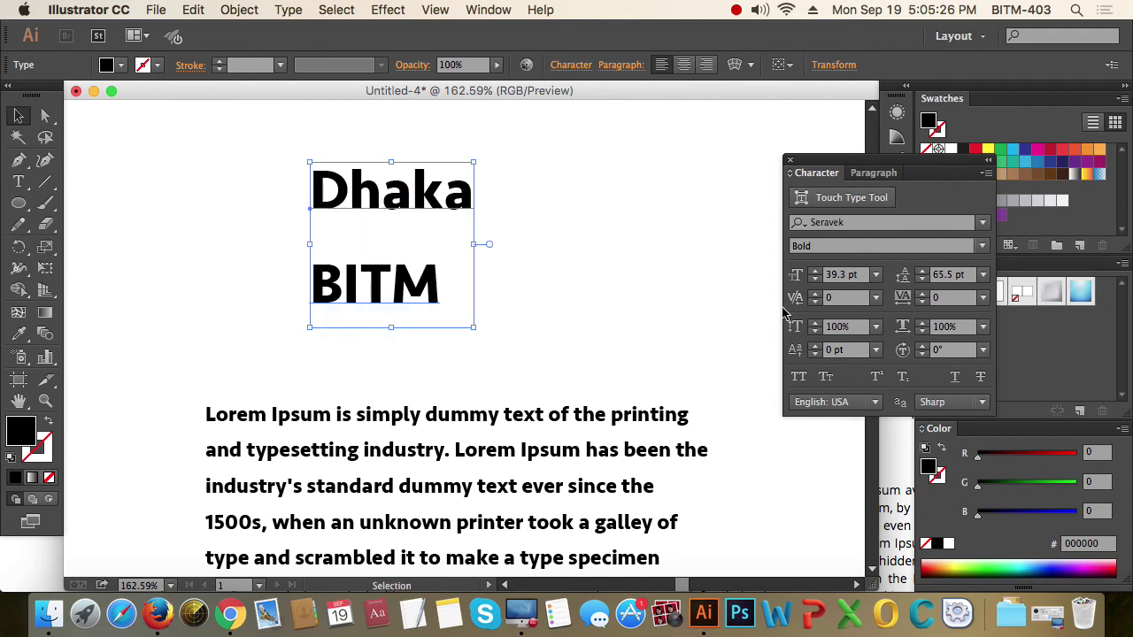
- Set the "Dhaka BITM" text's font size to 24 pt and its vertical scale to 25%
left_click(877, 278)
left_click(900, 512)
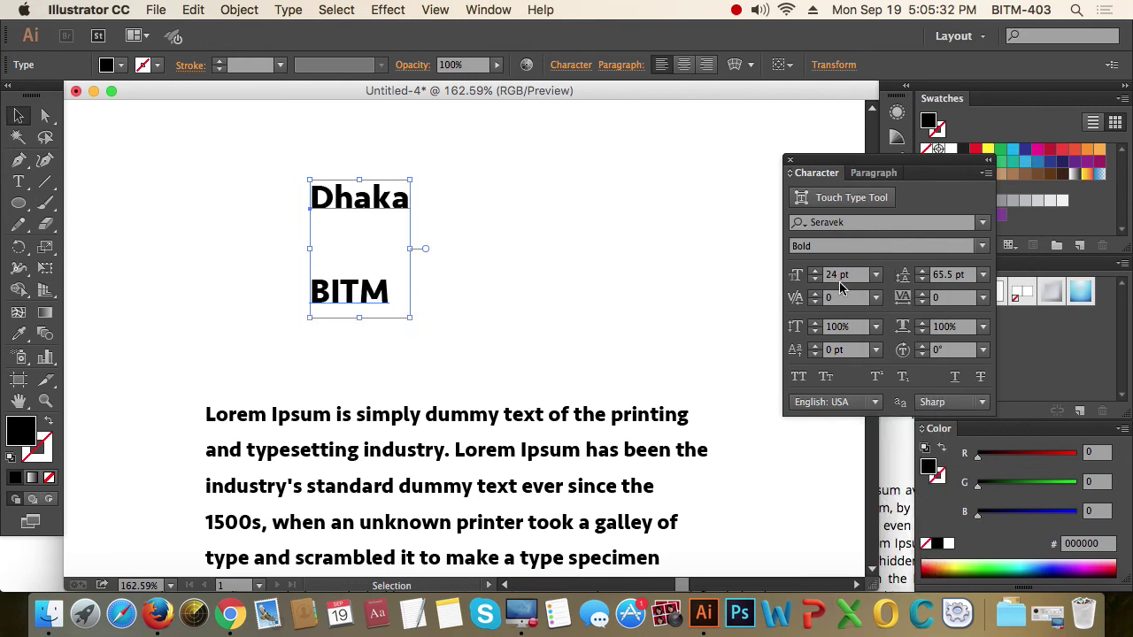
left_click(876, 328)
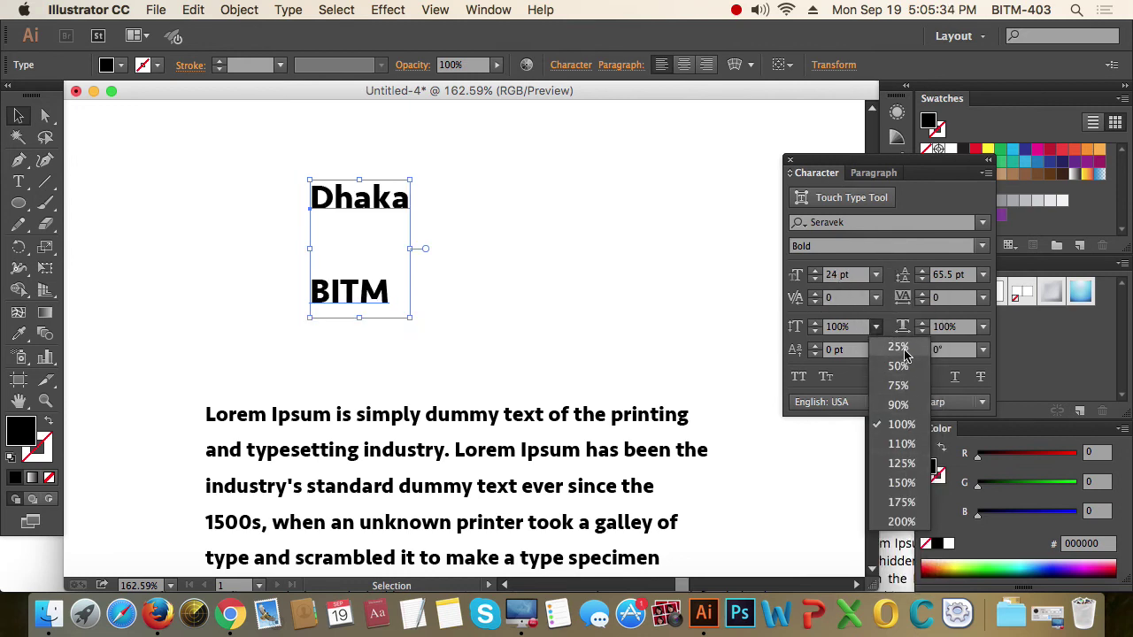
left_click(905, 354)
- Set the horizontal scale of the "Dhaka BITM" text to 25% and reselect the text
left_click(984, 327)
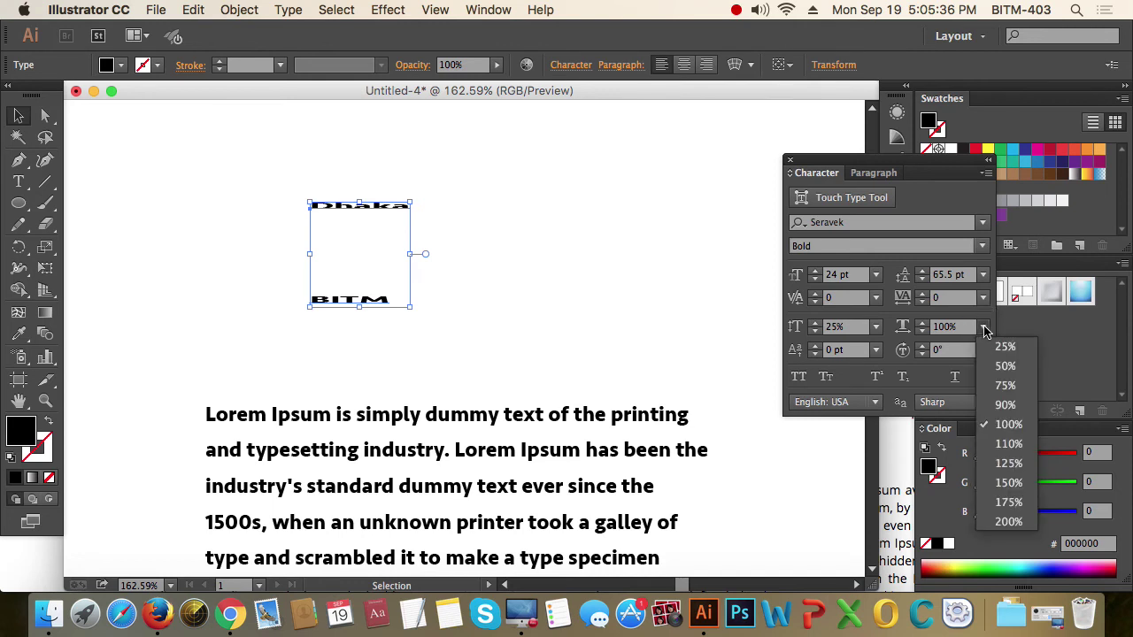
left_click(1005, 346)
left_click(558, 321)
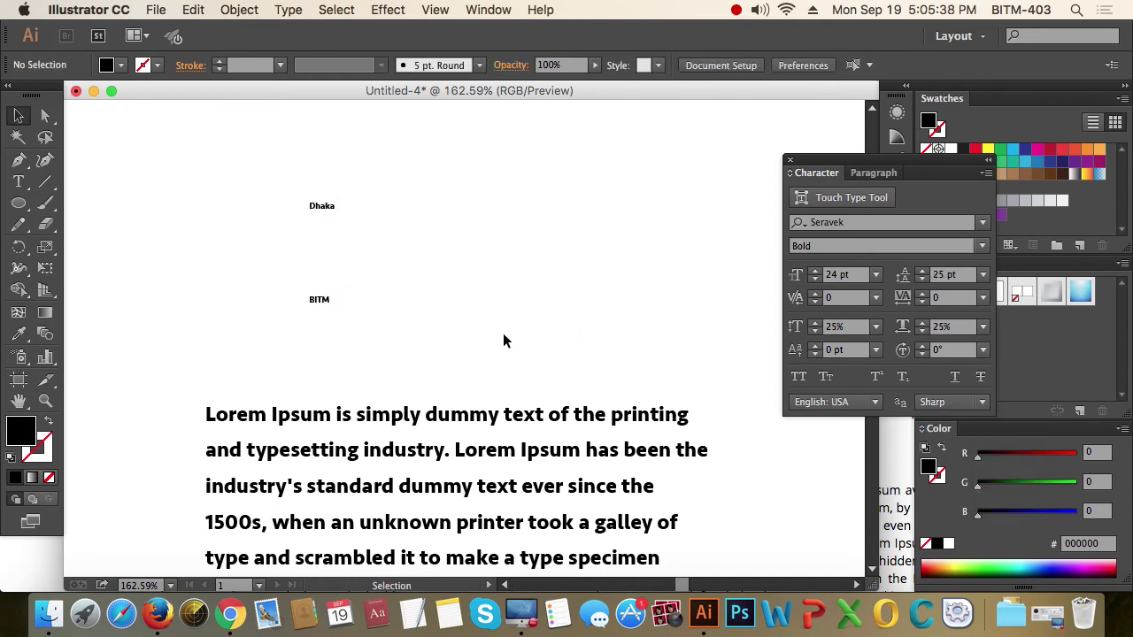
left_click_drag(368, 327, 192, 246)
left_click_drag(386, 330, 245, 246)
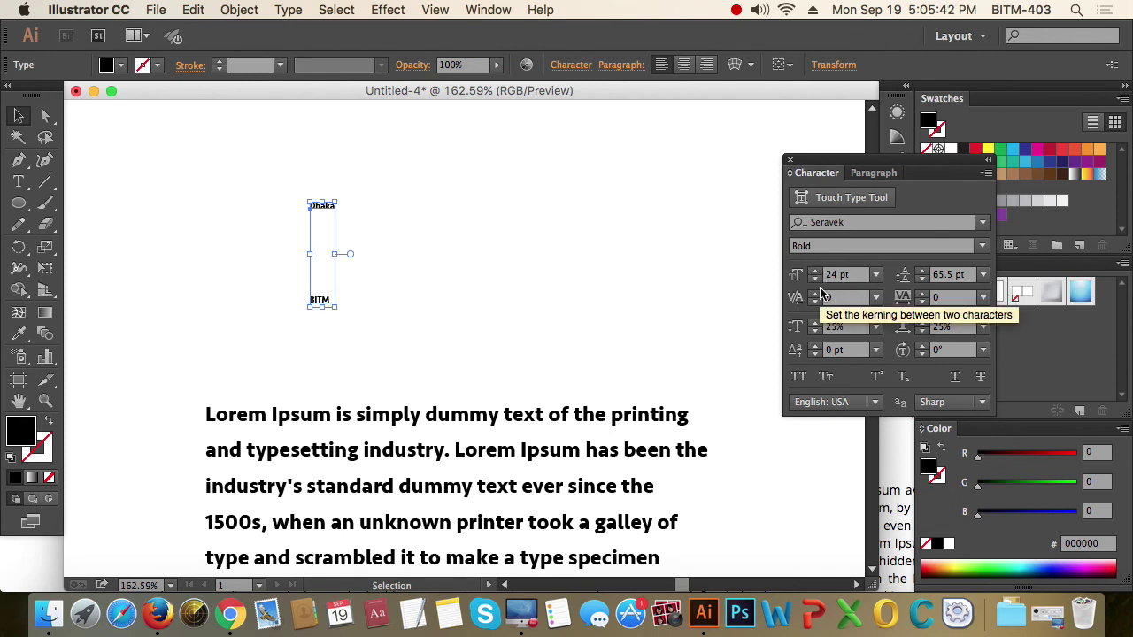
- Set the "Dhaka BITM" text's vertical scale to 100% and its horizontal scale to 200%
left_click(875, 327)
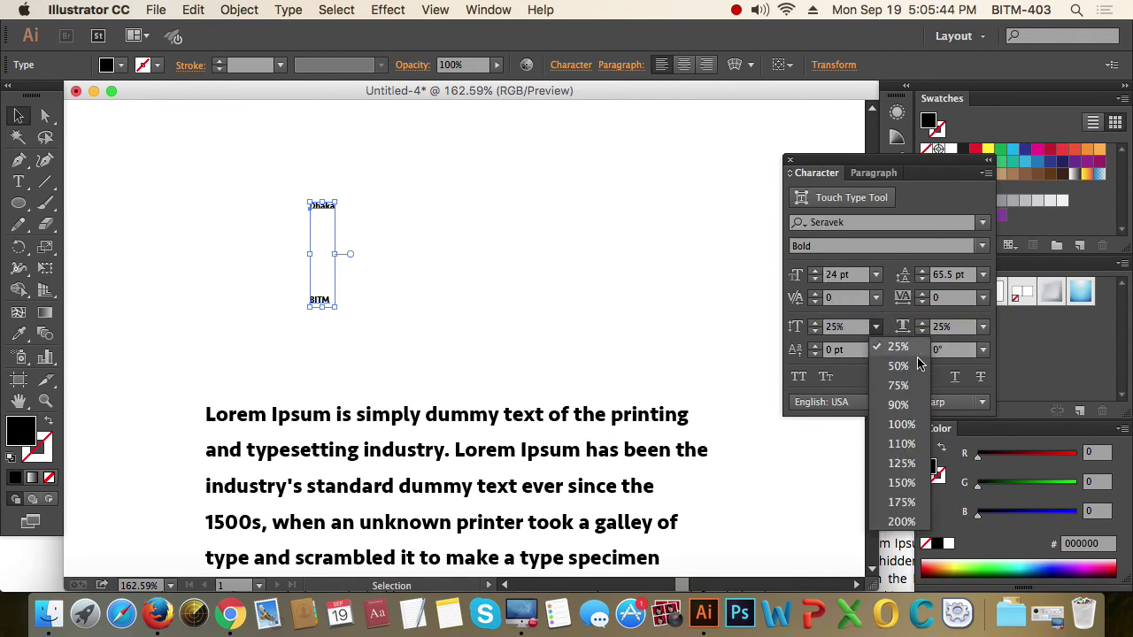
left_click(901, 425)
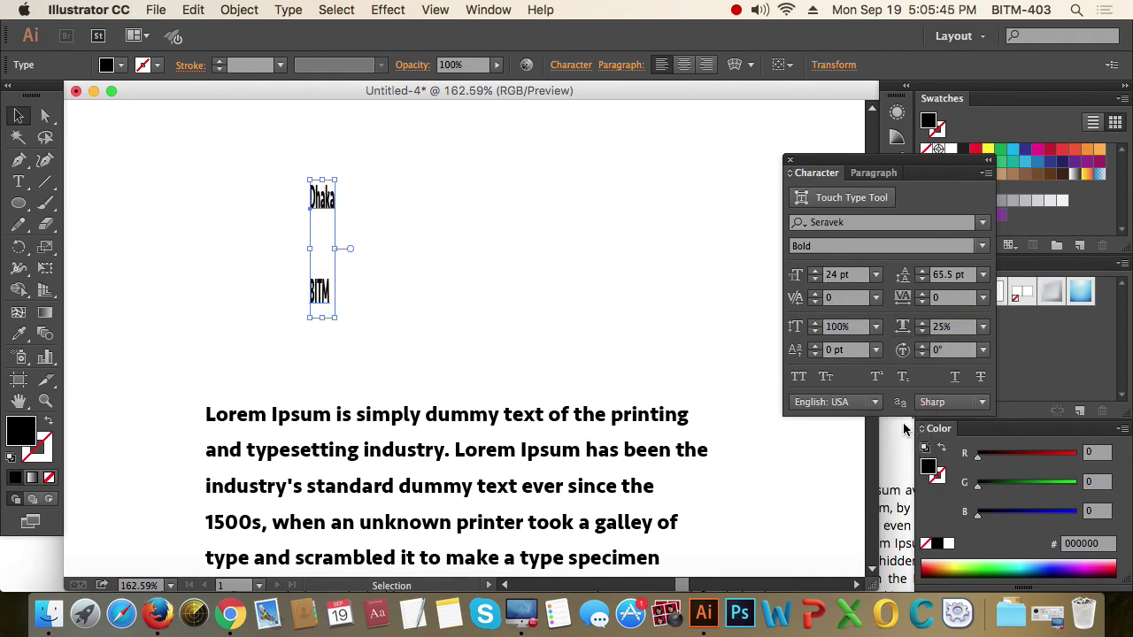
left_click(984, 328)
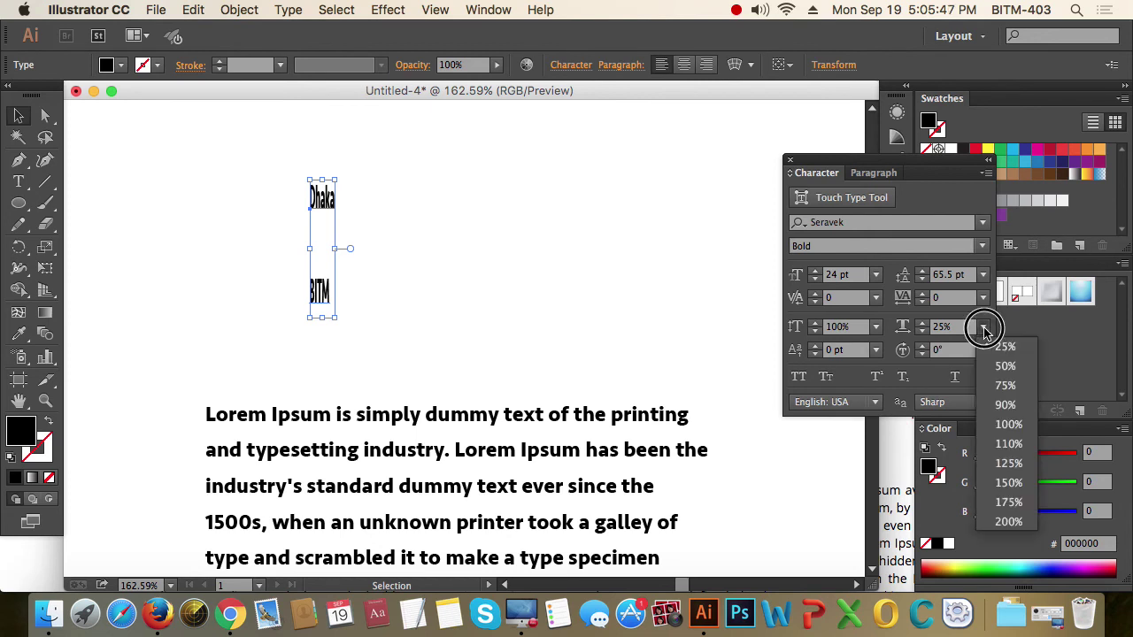
left_click(1008, 522)
left_click(597, 264)
left_click(398, 294)
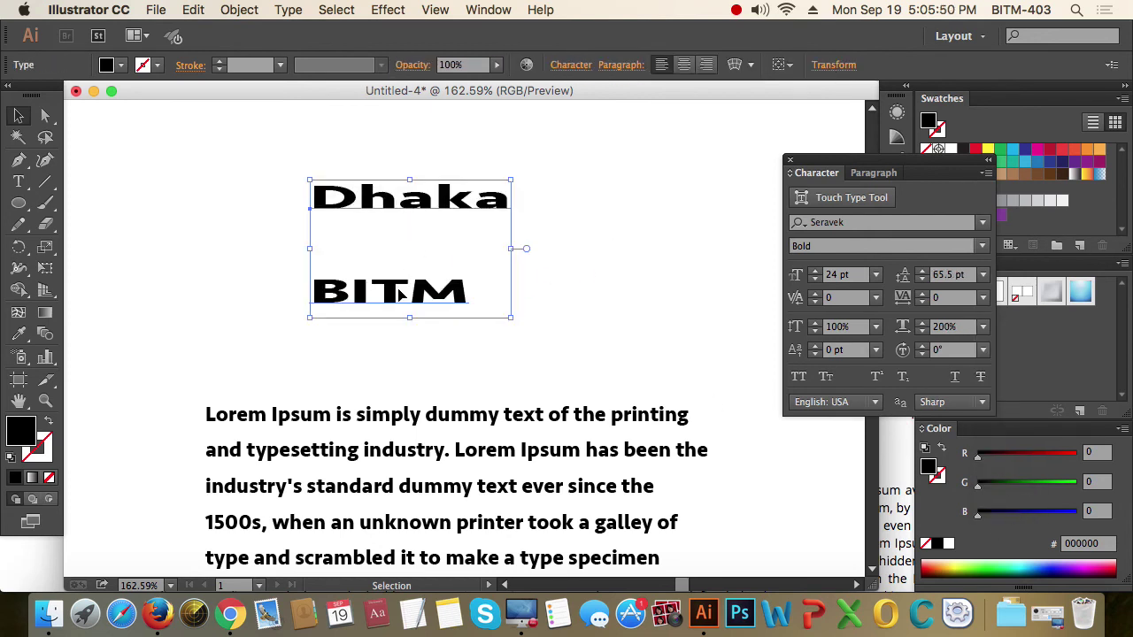
- Set the horizontal scale of the "Dhaka BITM" text to 100%
key("shift+t")
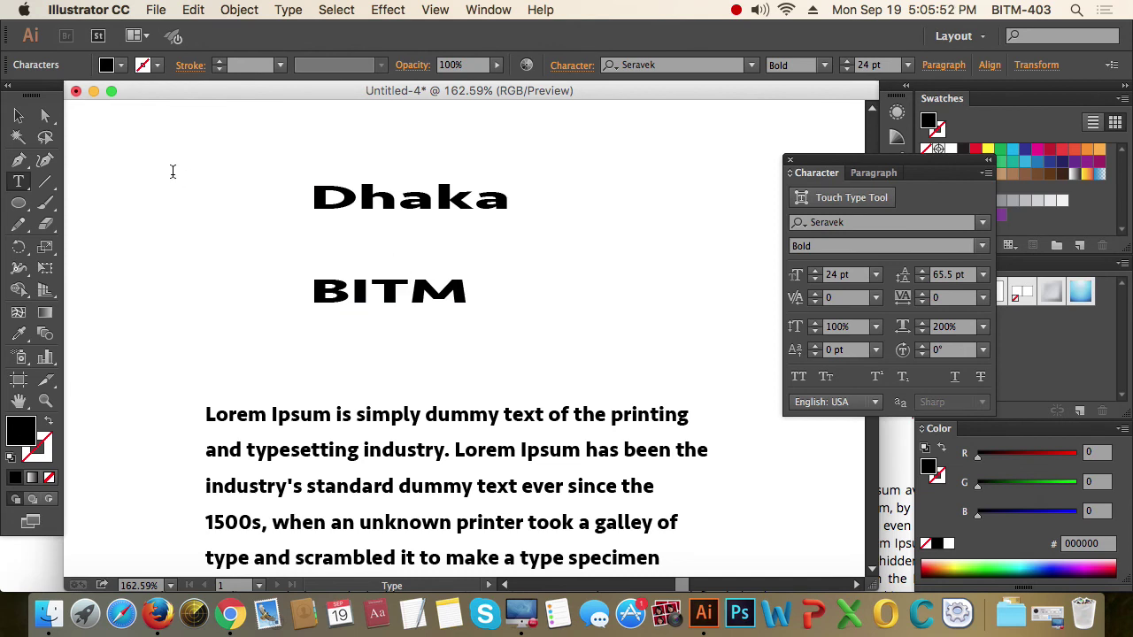
left_click(19, 117)
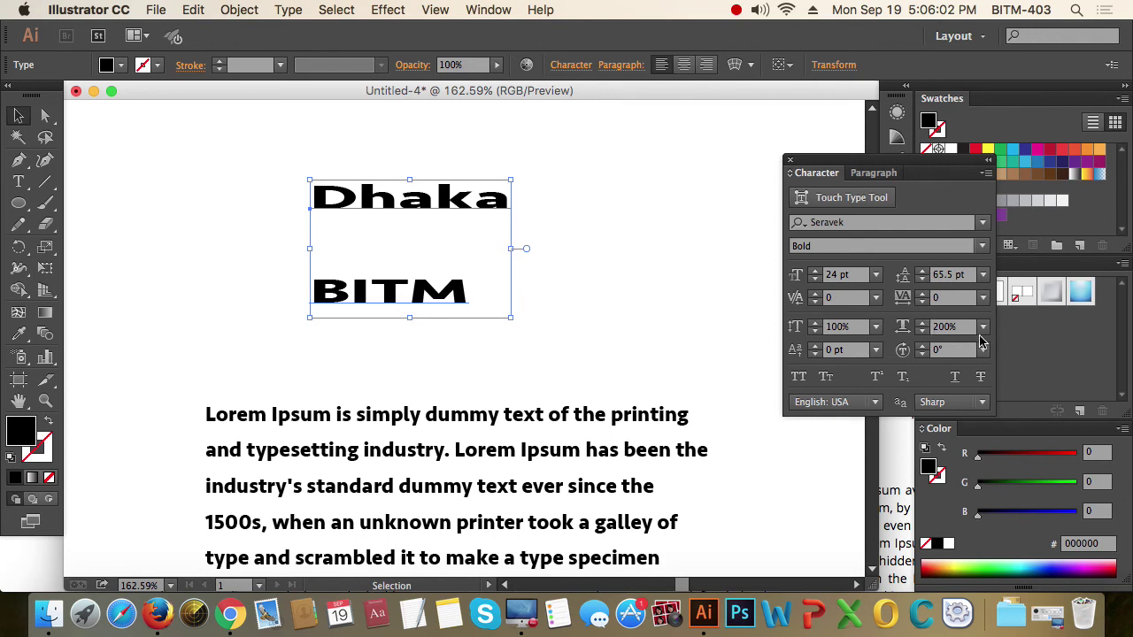
left_click(946, 326)
type("1")
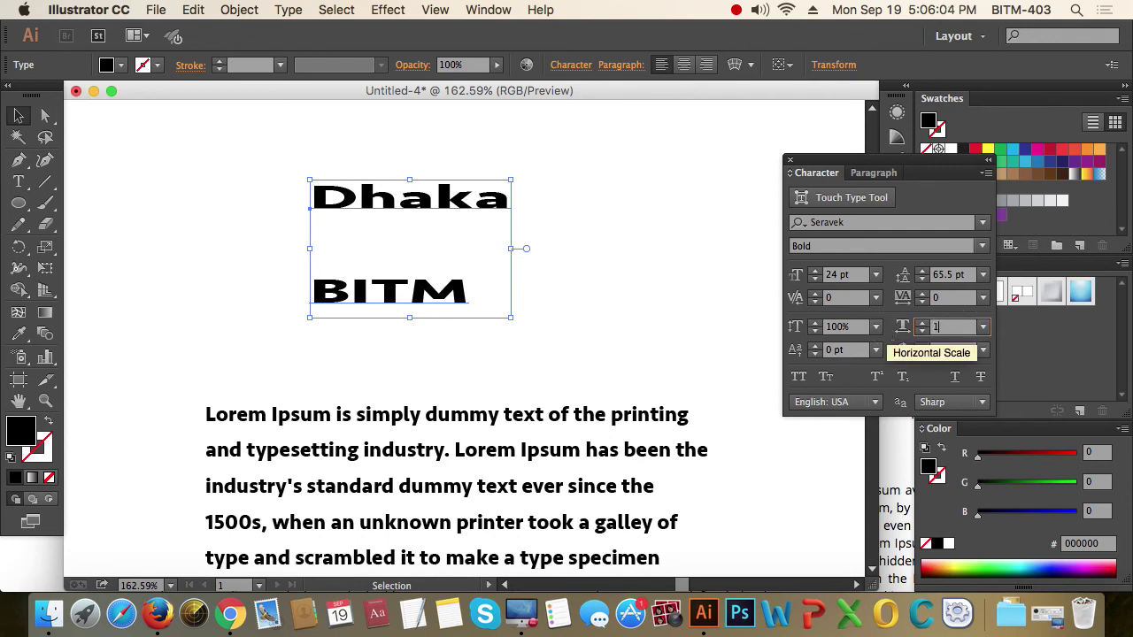
type("00")
key("Return")
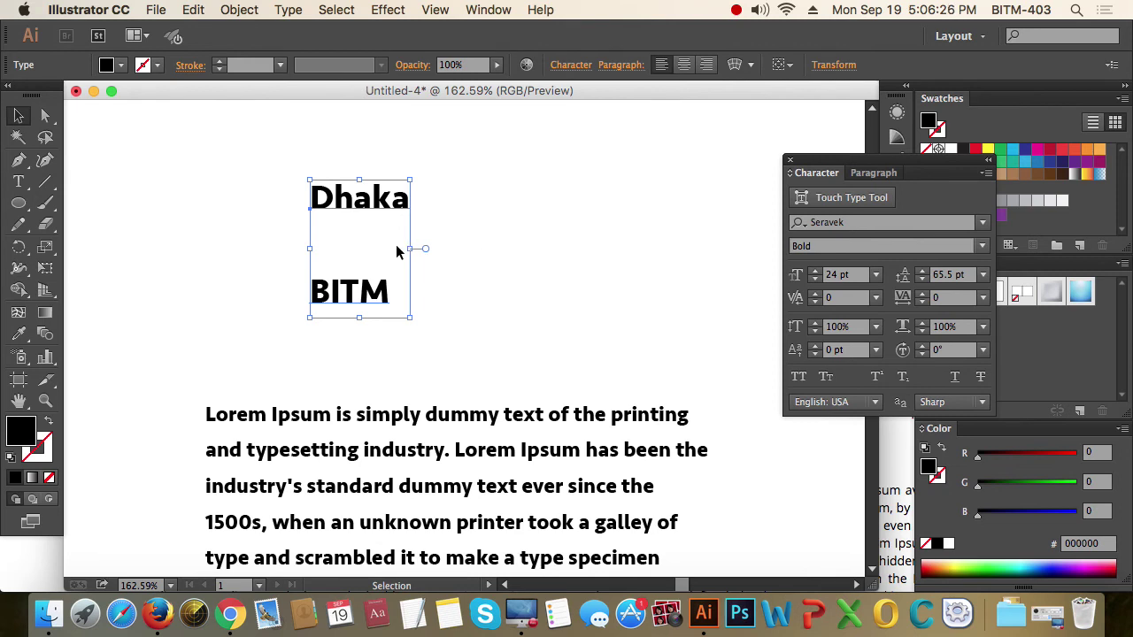
- Add a "2" directly after "BITM" on the second line of the text
left_click(465, 252)
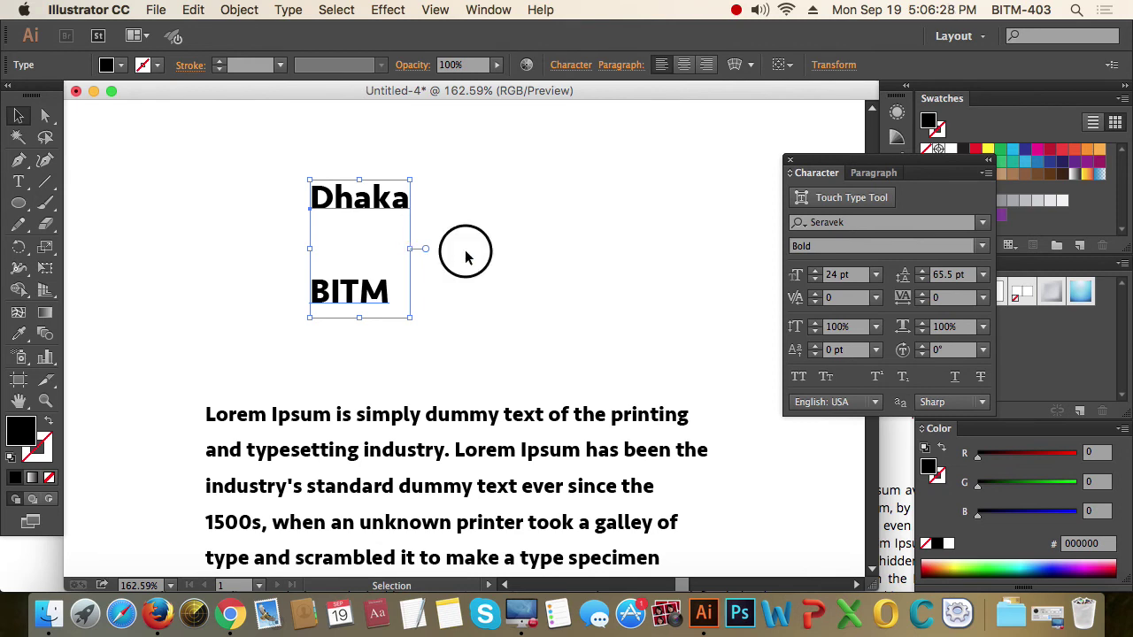
double_click(343, 287)
left_click(393, 289)
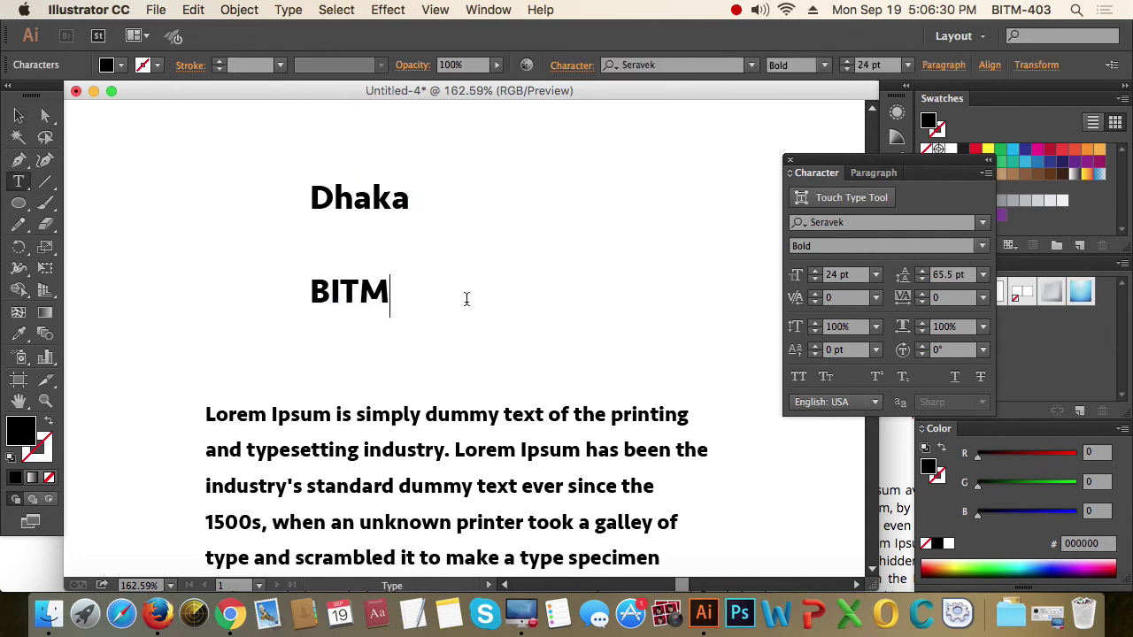
type("2")
- Select only the "2" after "BITM" and lower its baseline shift step by step to -6 pt and beyond
left_click_drag(390, 293, 755, 379)
left_click(814, 354)
left_click(815, 355)
left_click(814, 354)
left_click(815, 354)
left_click(814, 354)
left_click(814, 354)
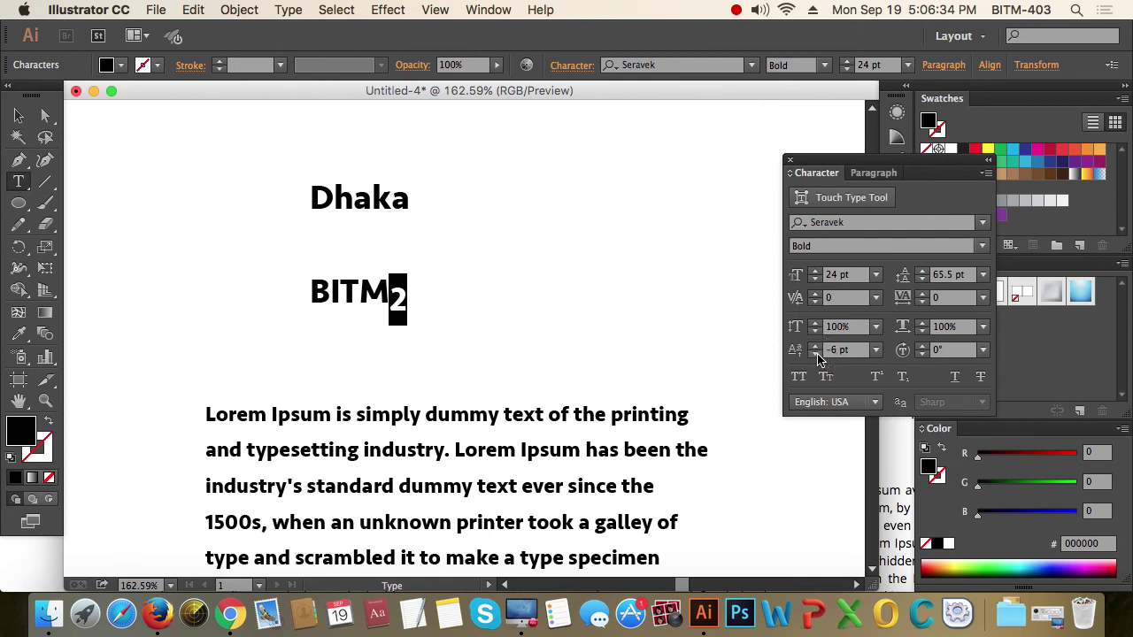
left_click(815, 354)
left_click(815, 354)
left_click(815, 355)
left_click(815, 354)
left_click(814, 355)
left_click(814, 355)
- Raise the "2" above the baseline of "BITM" and reset its baseline shift to 0 pt
left_click_drag(814, 347, 814, 346)
left_click(846, 350)
type("0")
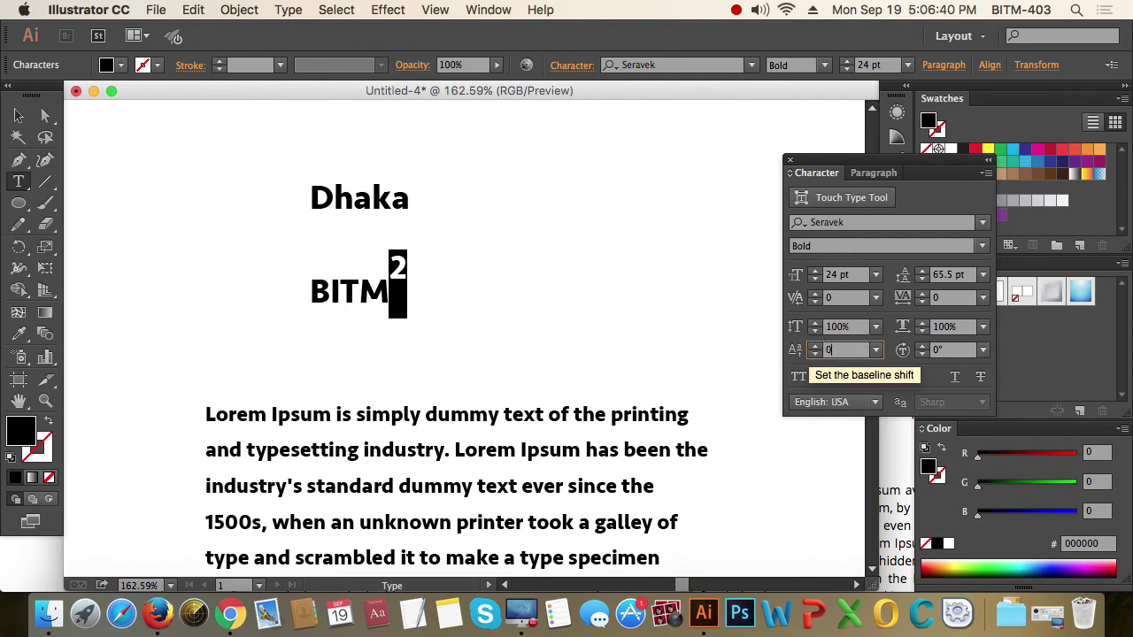
key("Return")
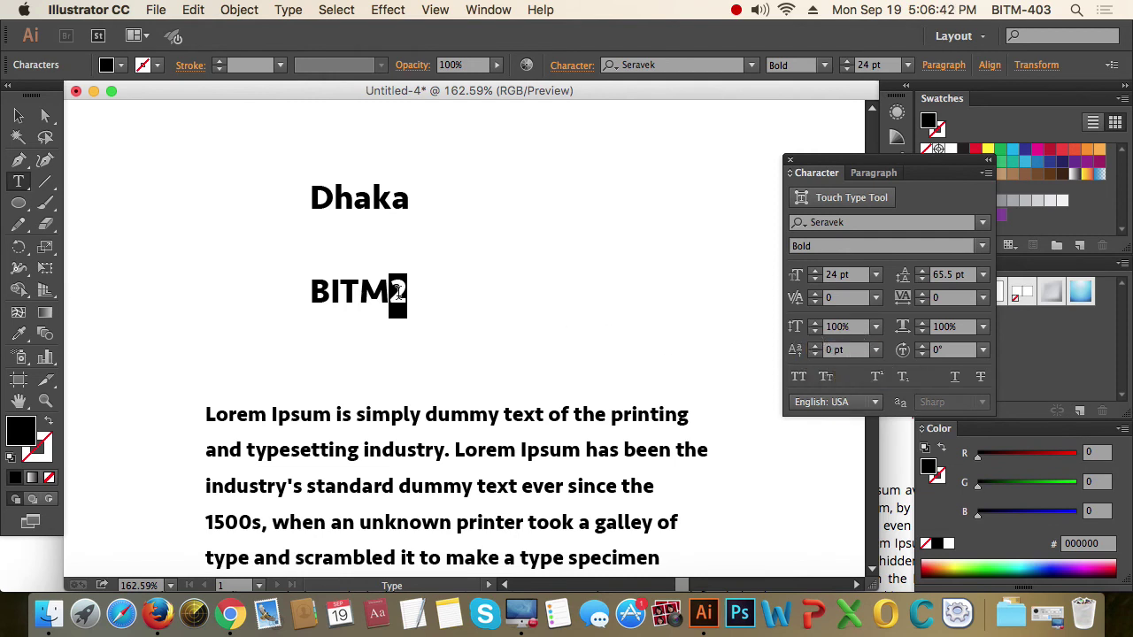
- Try superscript and subscript on the "2" after "BITM", turning each one off again
left_click(400, 294)
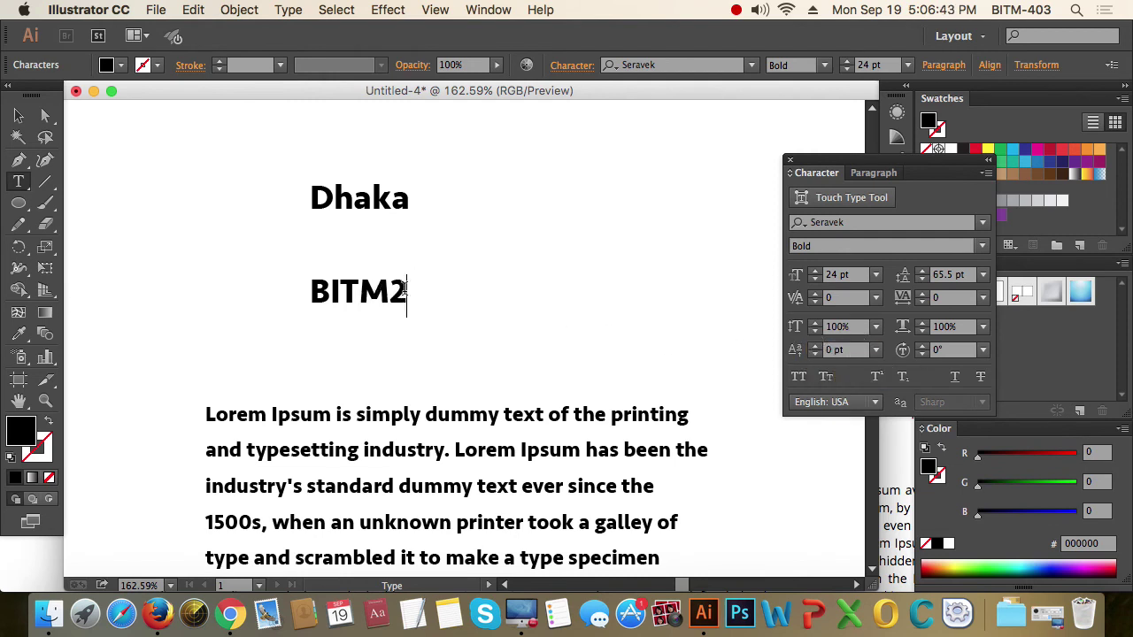
left_click(878, 378)
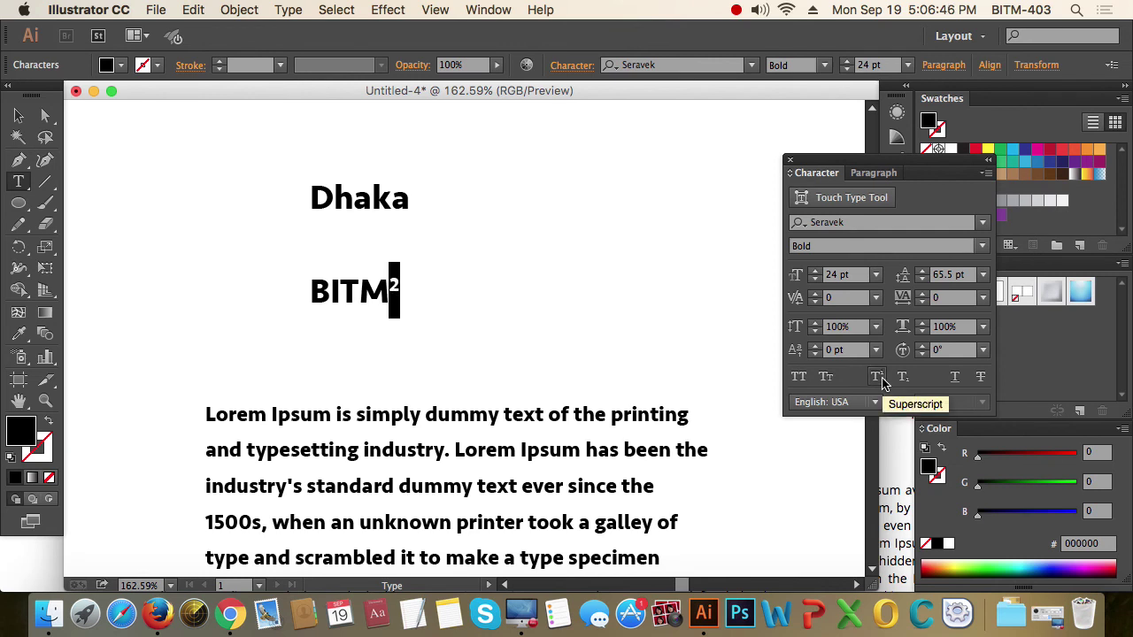
left_click(881, 381)
left_click(903, 379)
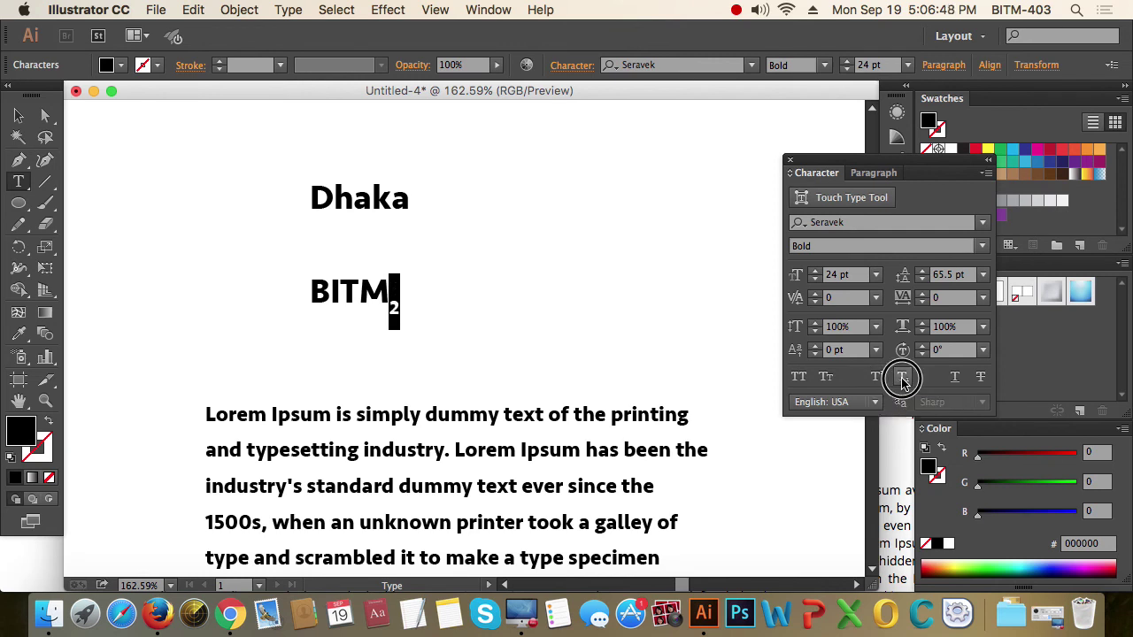
left_click(903, 379)
- Set the character rotation of the whole "Dhaka BITM2" text to 45°, and return it to 0°
left_click(20, 116)
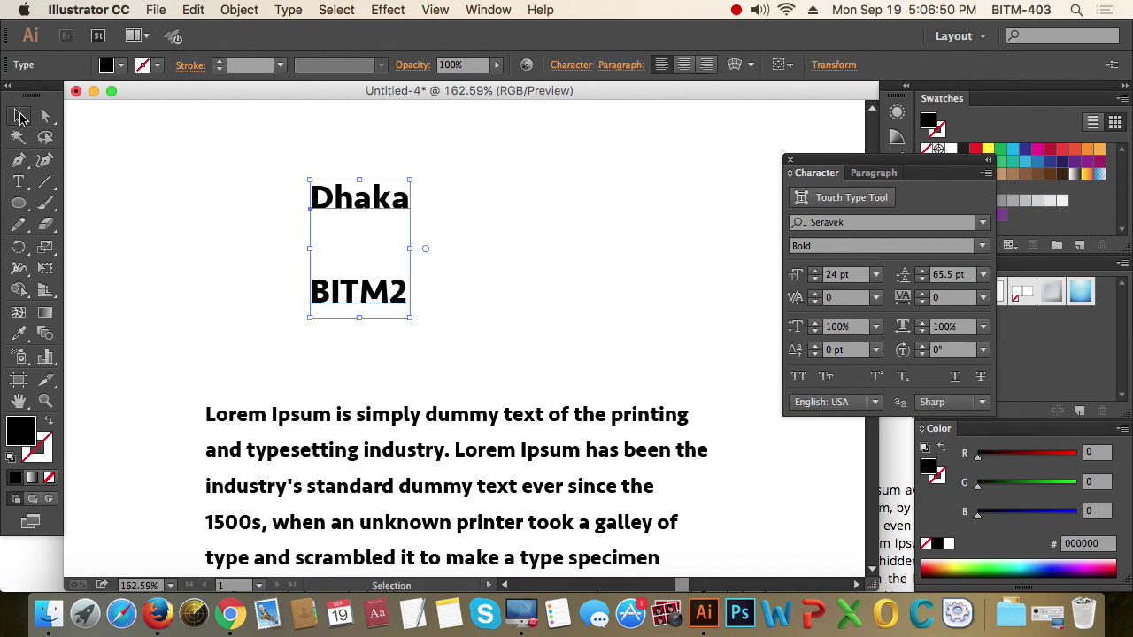
left_click(910, 351)
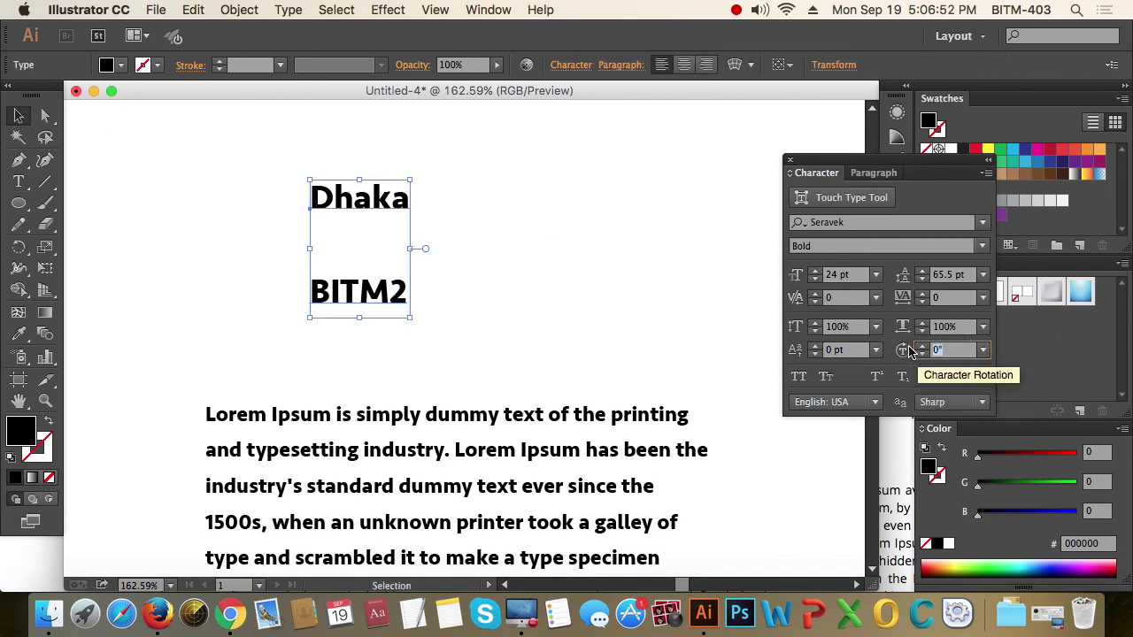
type("45")
key("Return")
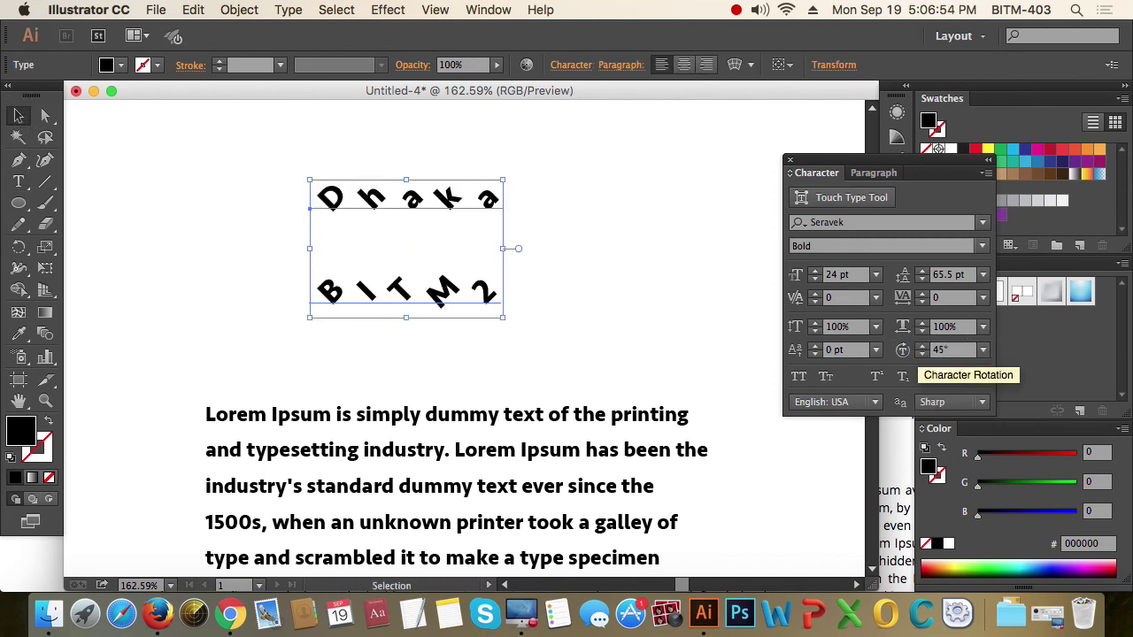
type("0")
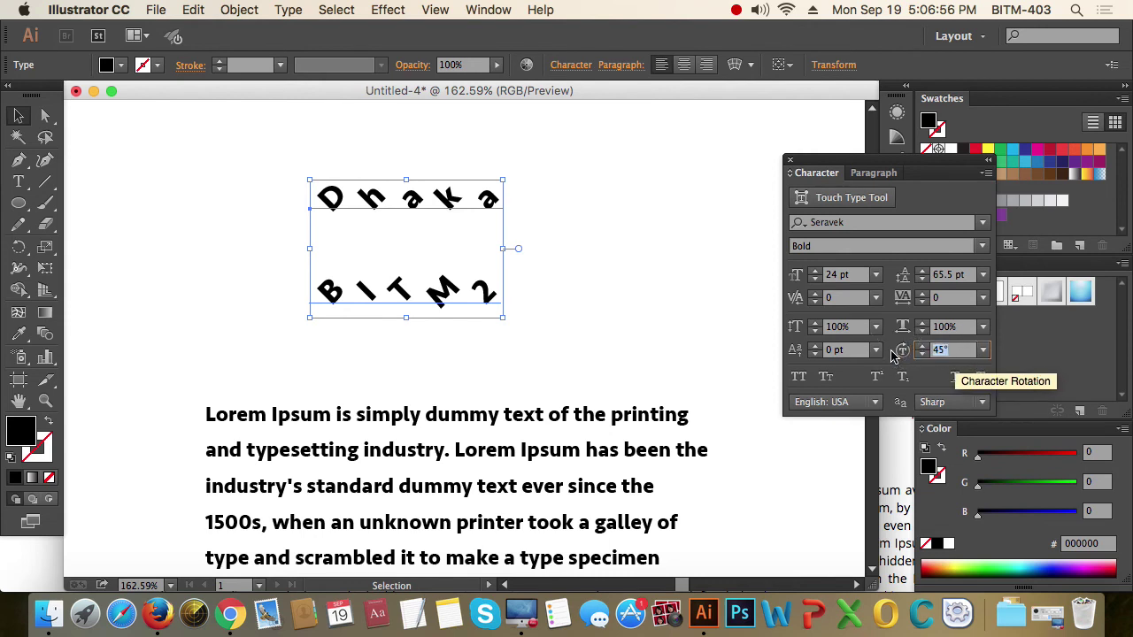
key("Return")
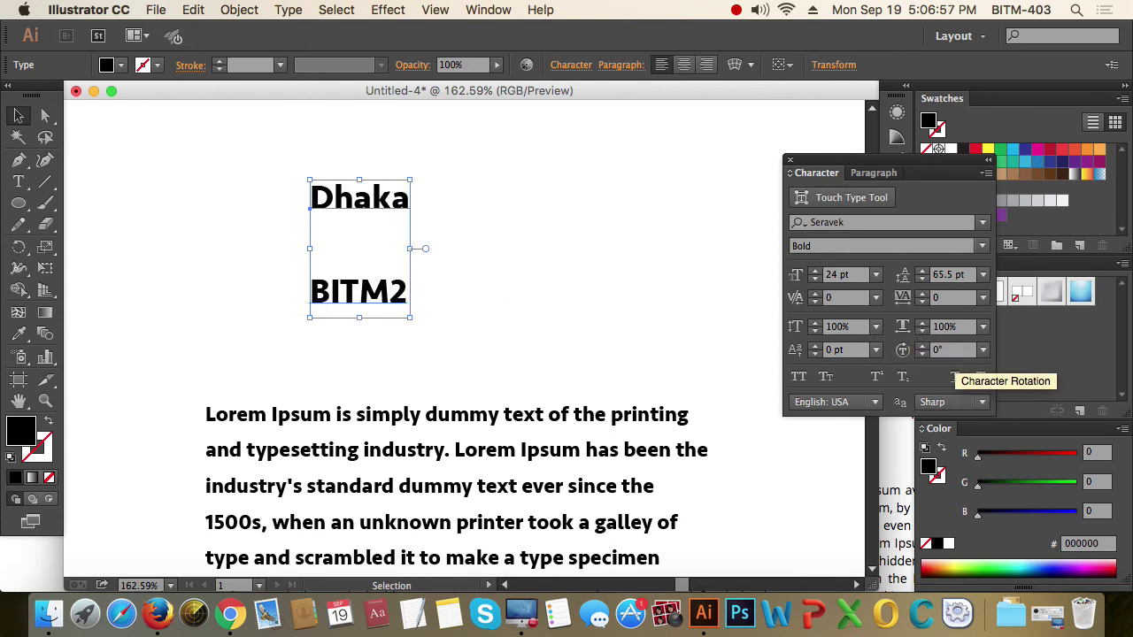
- Try All Caps and Small Caps on the "Dhaka BITM2" text, turning each one off again
left_click(800, 378)
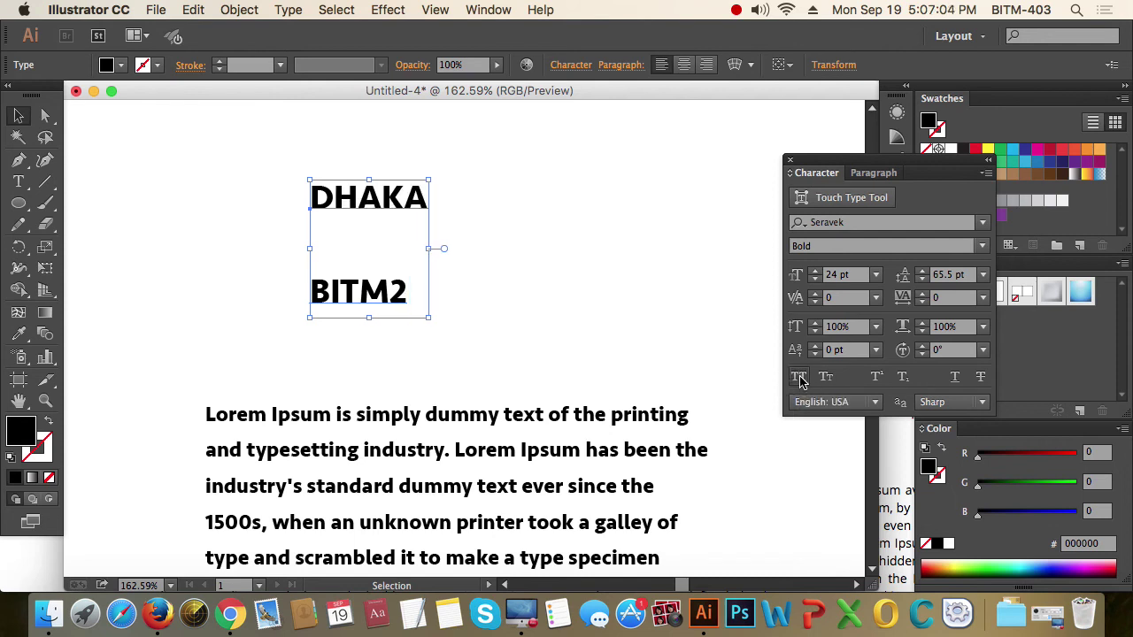
left_click(799, 378)
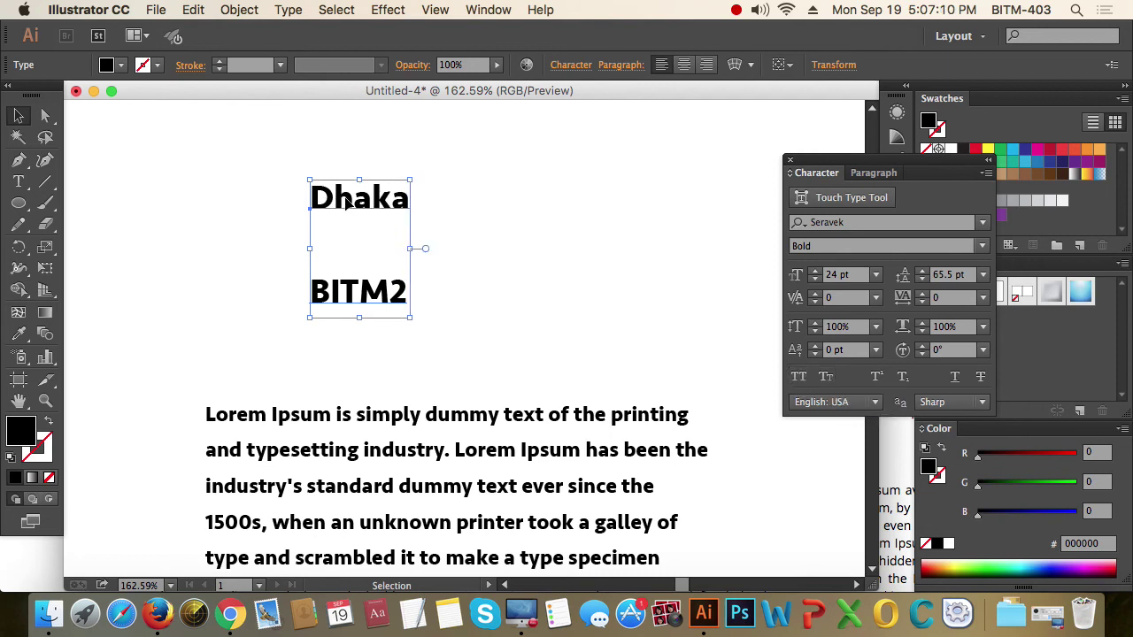
left_click(827, 378)
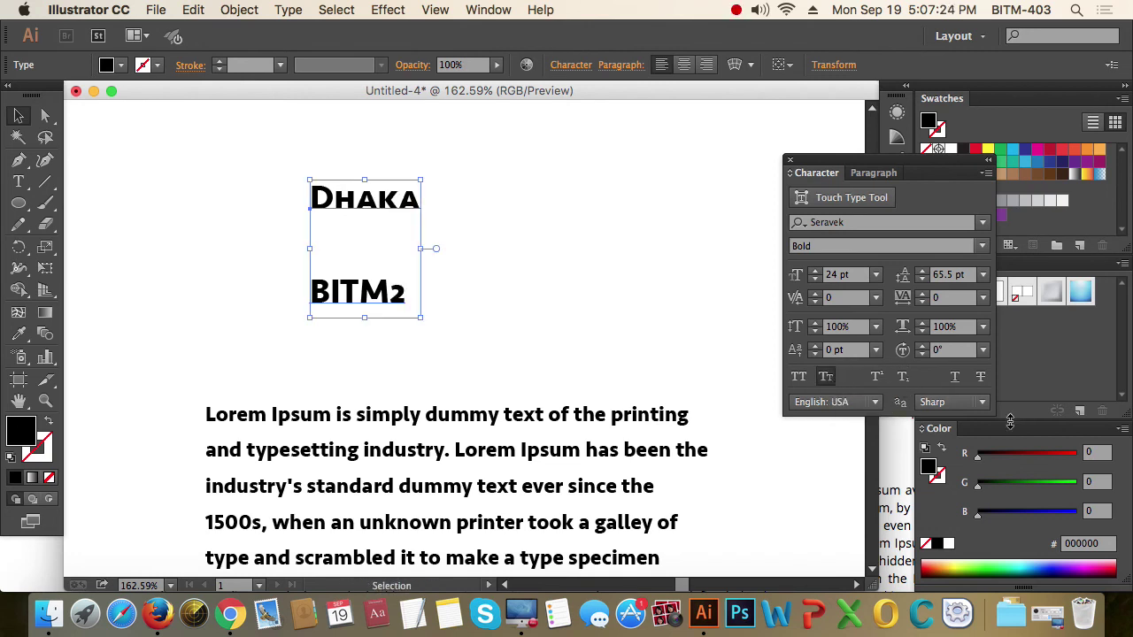
left_click(825, 377)
- Try underline and strikethrough on the "Dhaka BITM2" text, turning each one off again
left_click(955, 378)
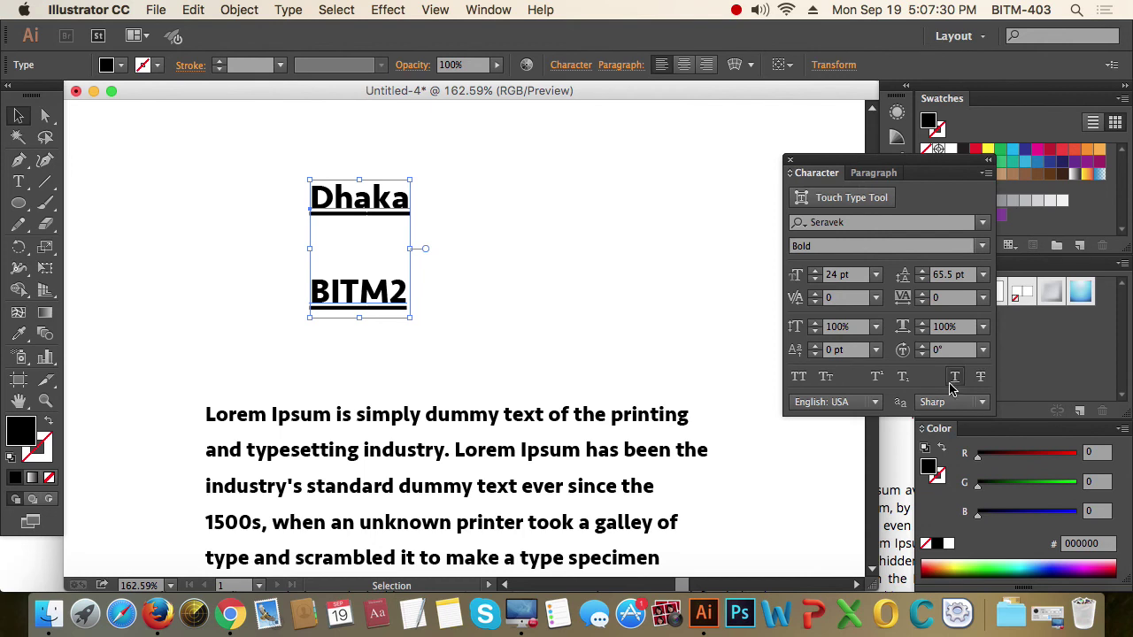
left_click(956, 378)
left_click(981, 378)
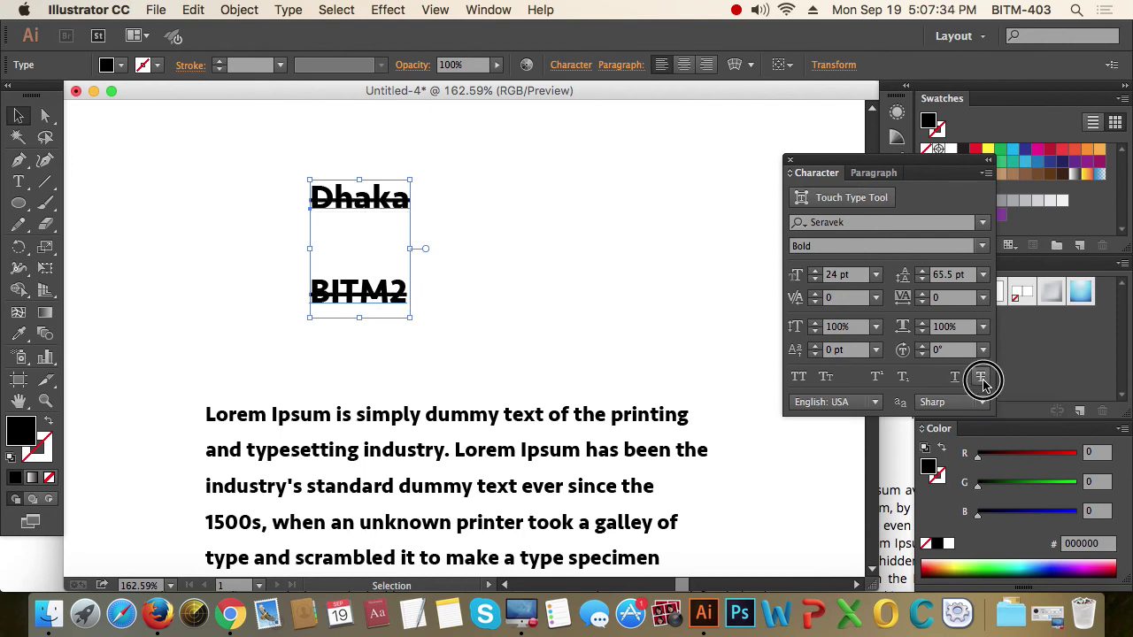
left_click(981, 378)
left_click(980, 378)
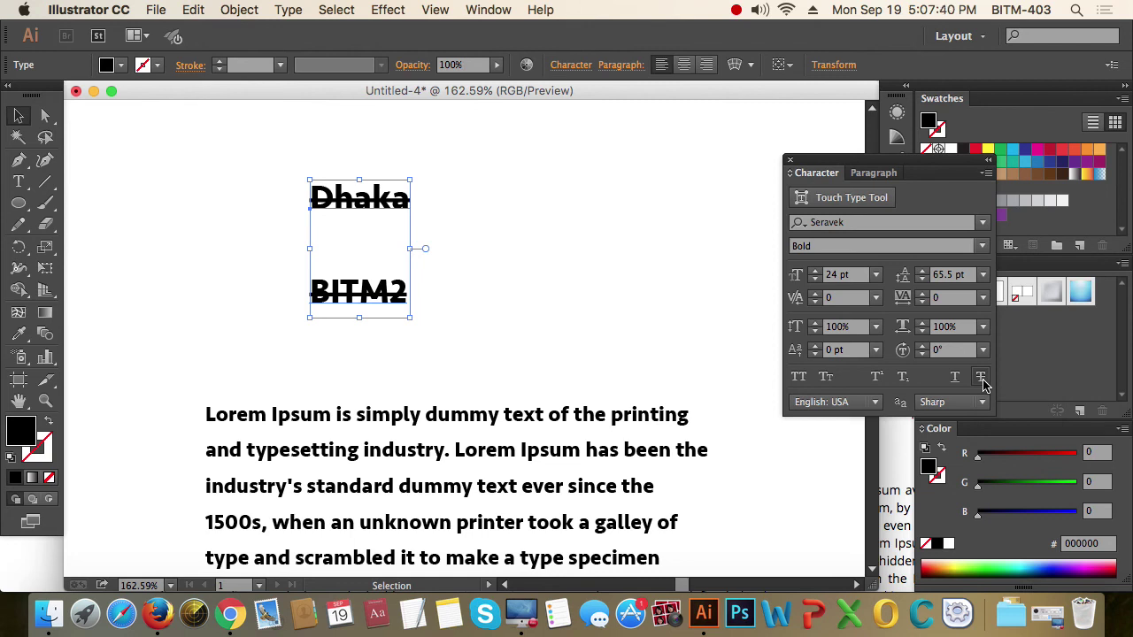
left_click(981, 378)
- Delete the "Dhaka BITM2" text from above the Lorem Ipsum paragraph
left_click(551, 284)
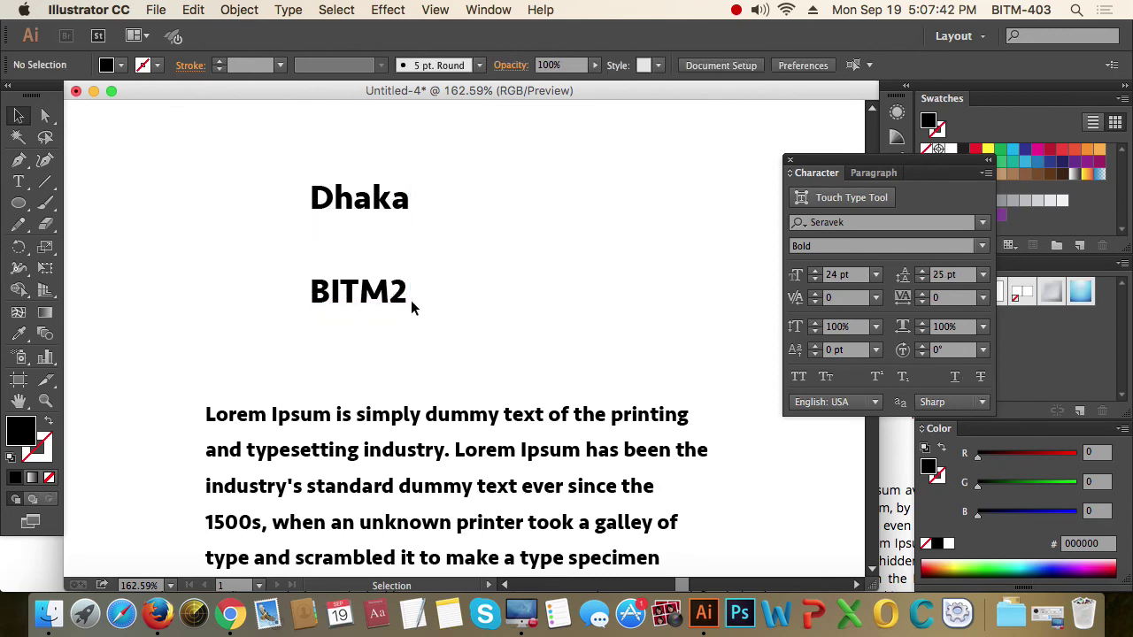
left_click_drag(411, 300, 354, 233)
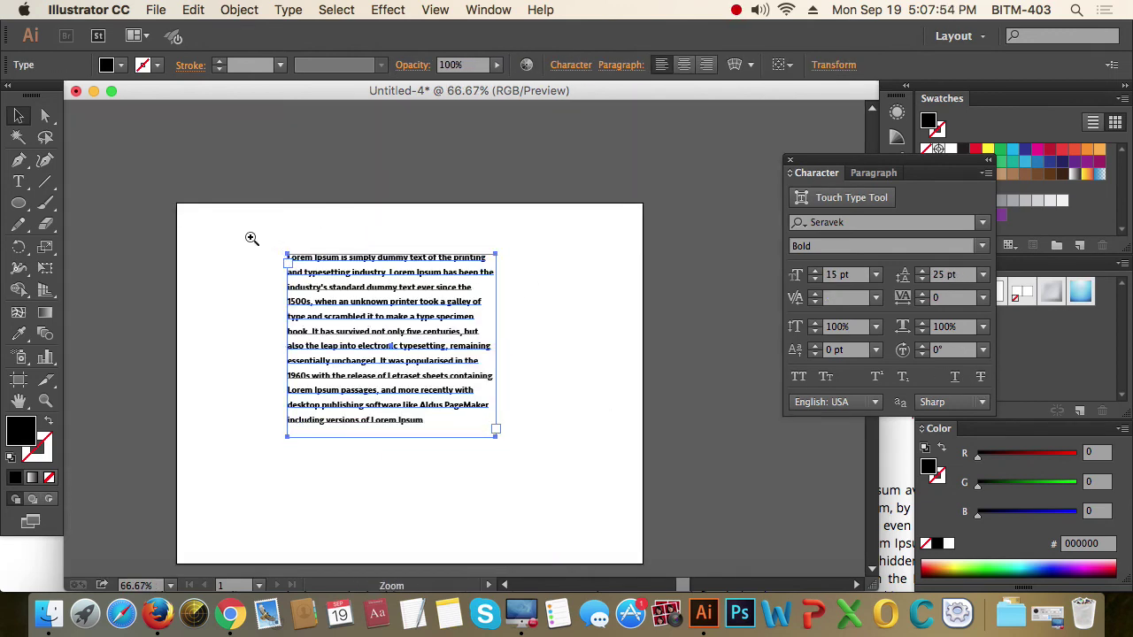
- Enlarge the Lorem Ipsum paragraph's text frame by its lower-right corner and open its text for editing
left_click_drag(250, 237, 568, 524)
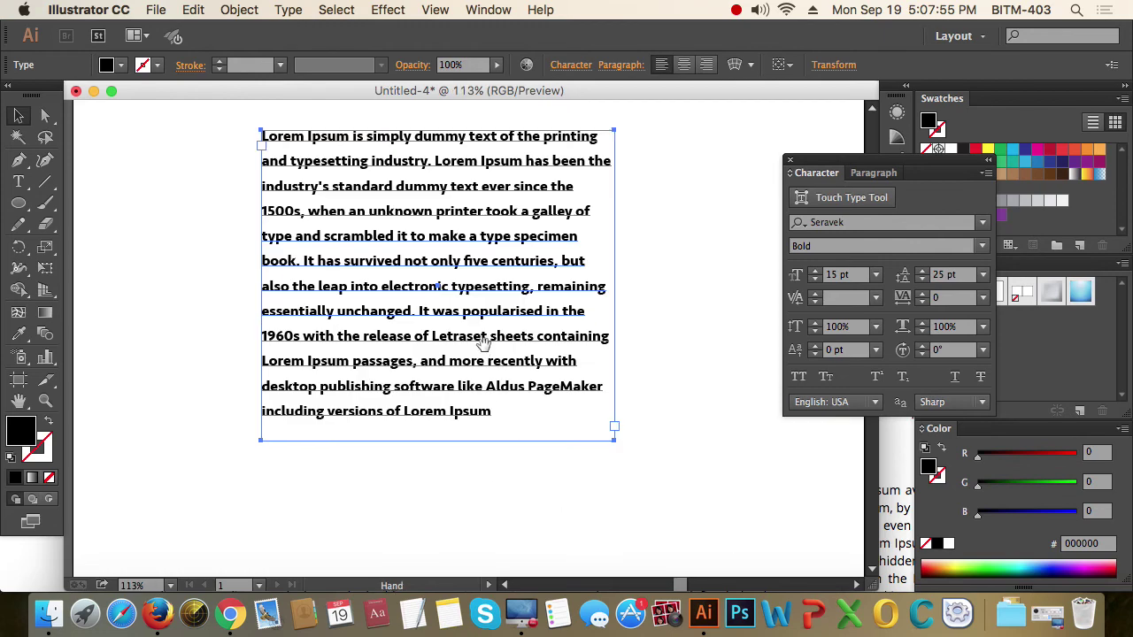
left_click_drag(483, 344, 476, 345)
left_click_drag(606, 443, 661, 498)
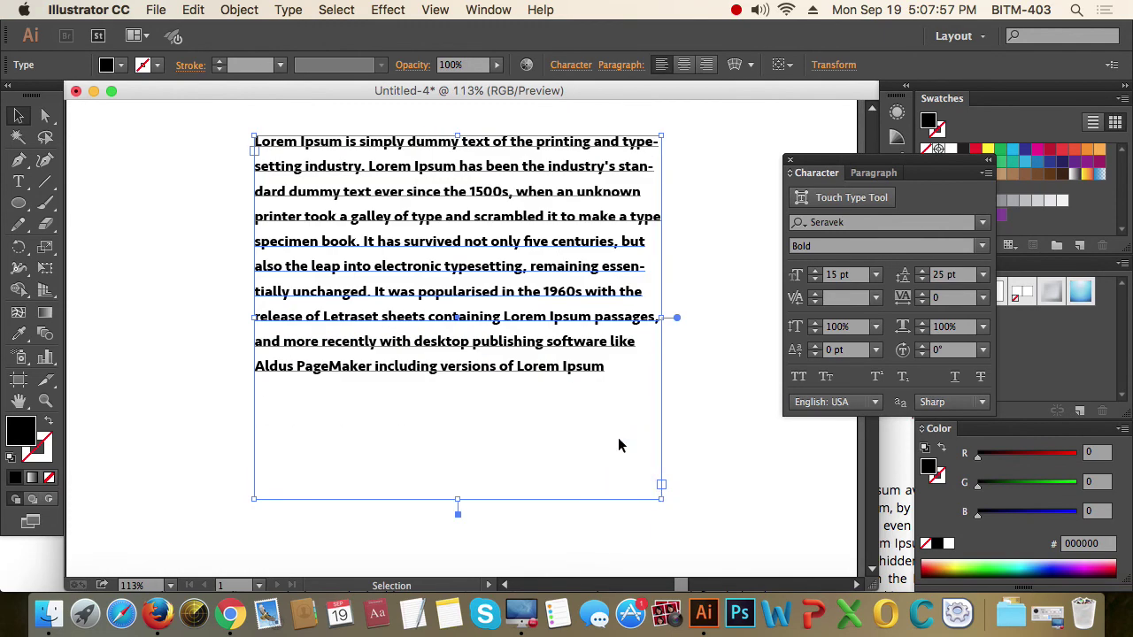
double_click(508, 267)
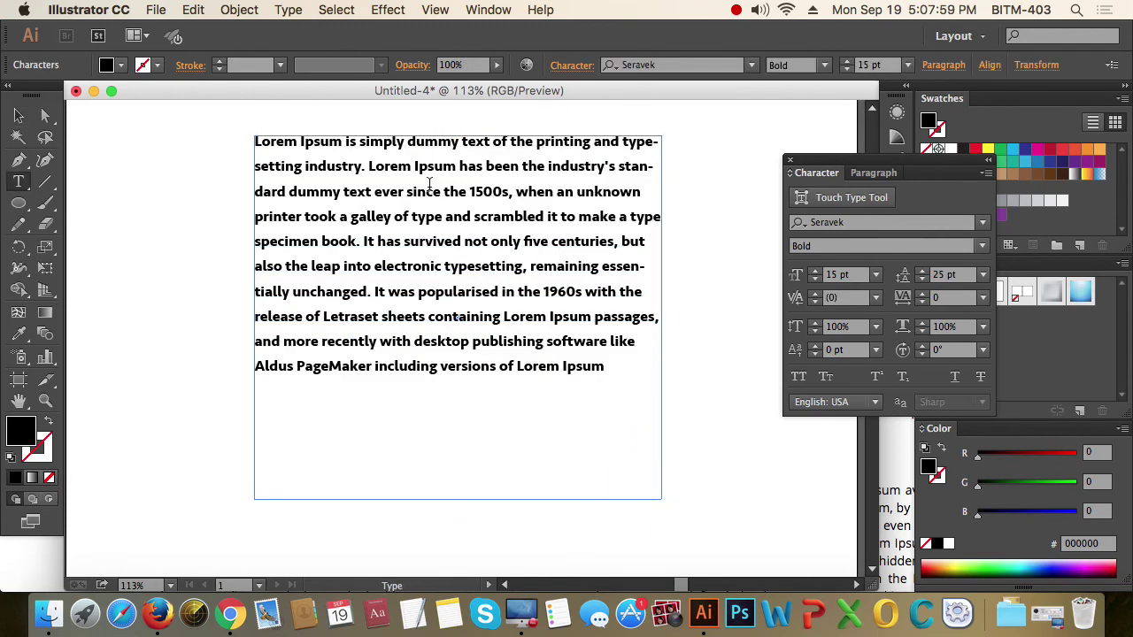
- Split the Lorem Ipsum text into three paragraphs, with breaks after "scrambled it" and after "remaining essentially unchanged."
left_click(559, 219)
key("Return")
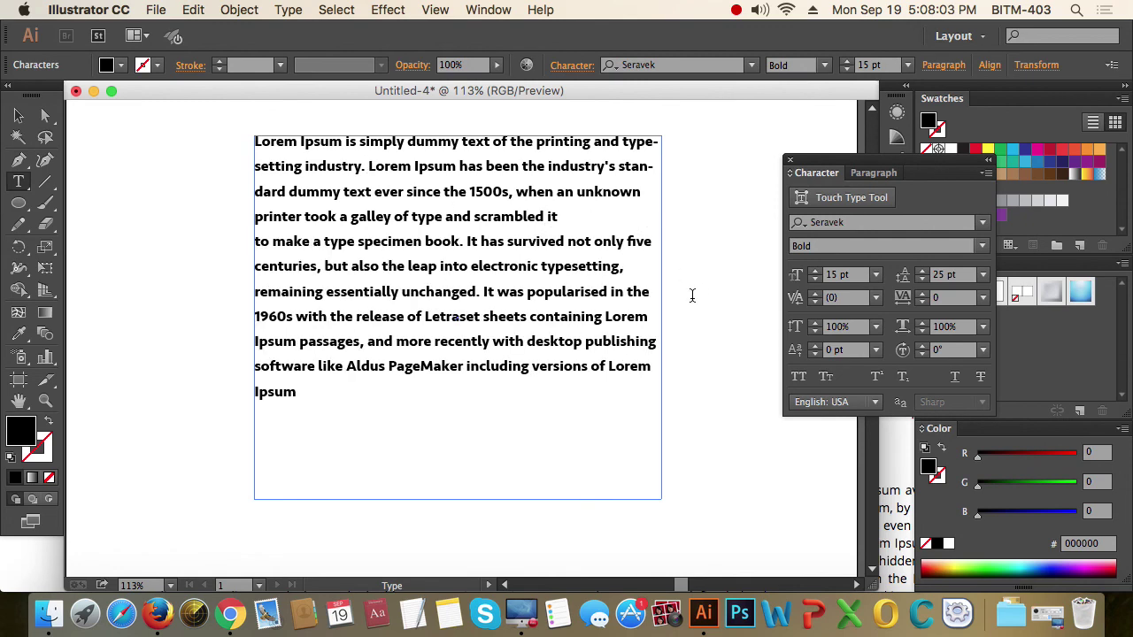
left_click(481, 293)
key("Return")
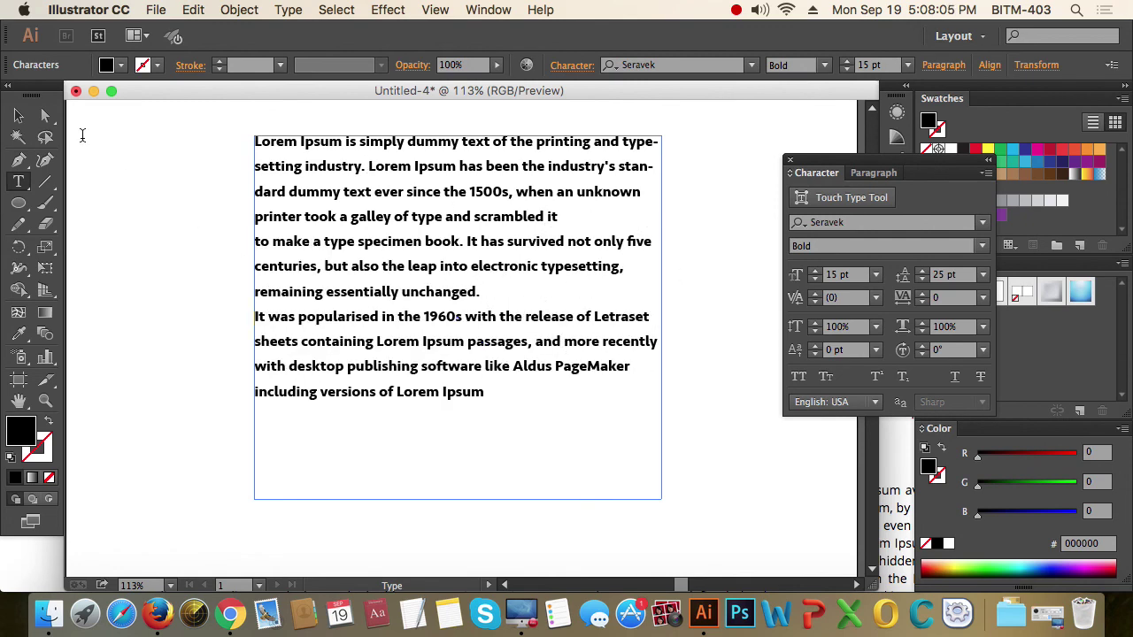
- Set the space before paragraph and the first-line indent of the whole Lorem Ipsum text to 20 pt each
left_click(18, 115)
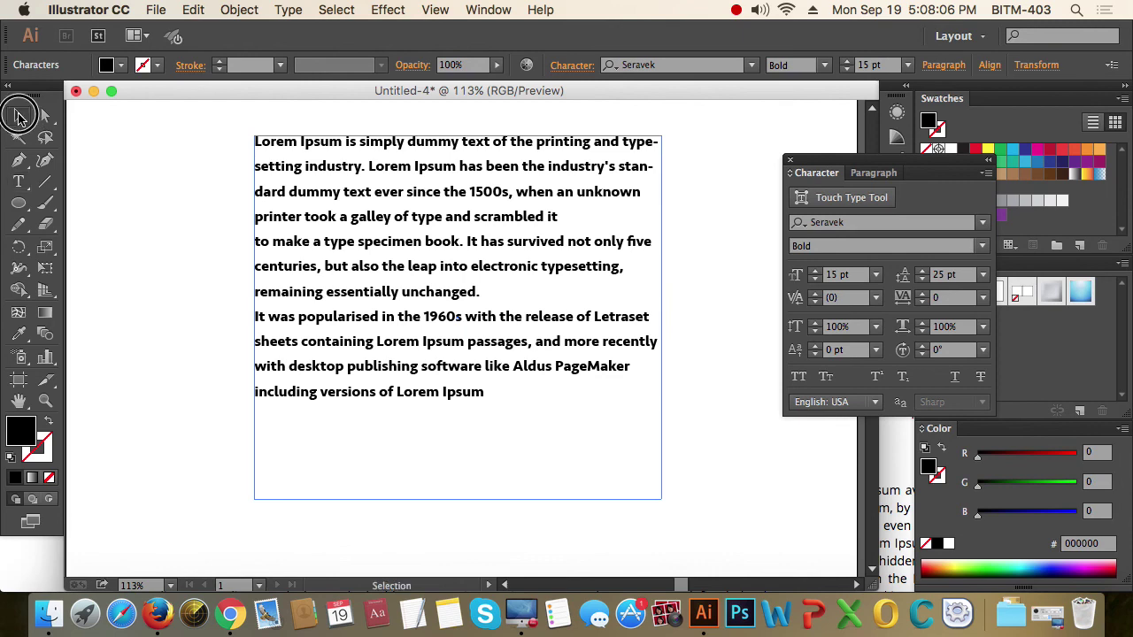
left_click(879, 174)
left_click(857, 281)
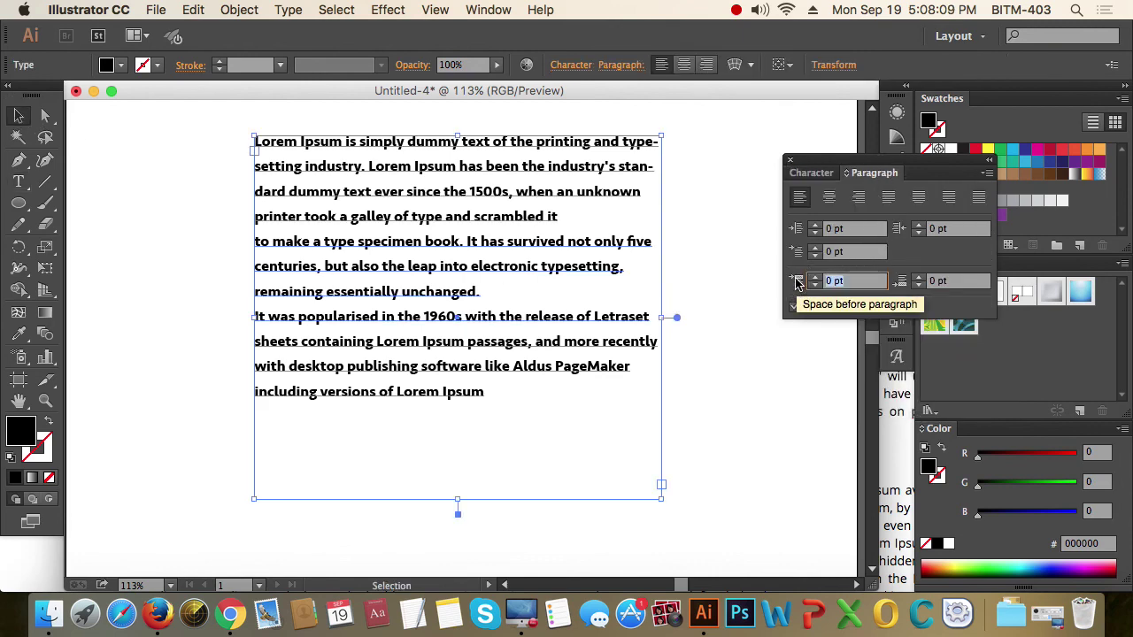
type("20")
key("Return")
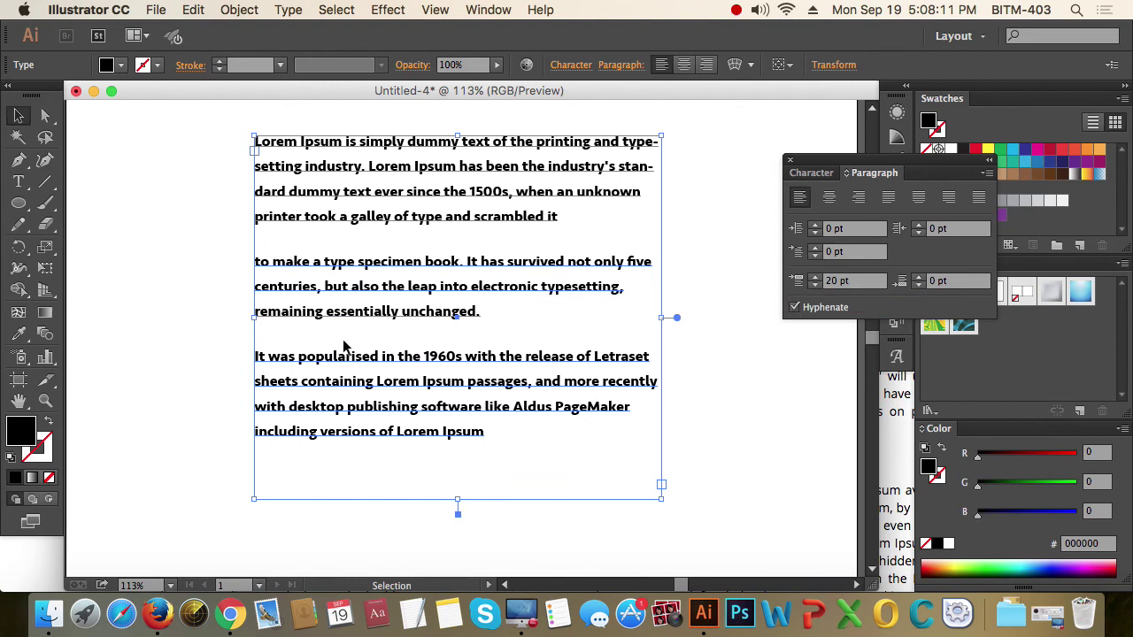
left_click(850, 252)
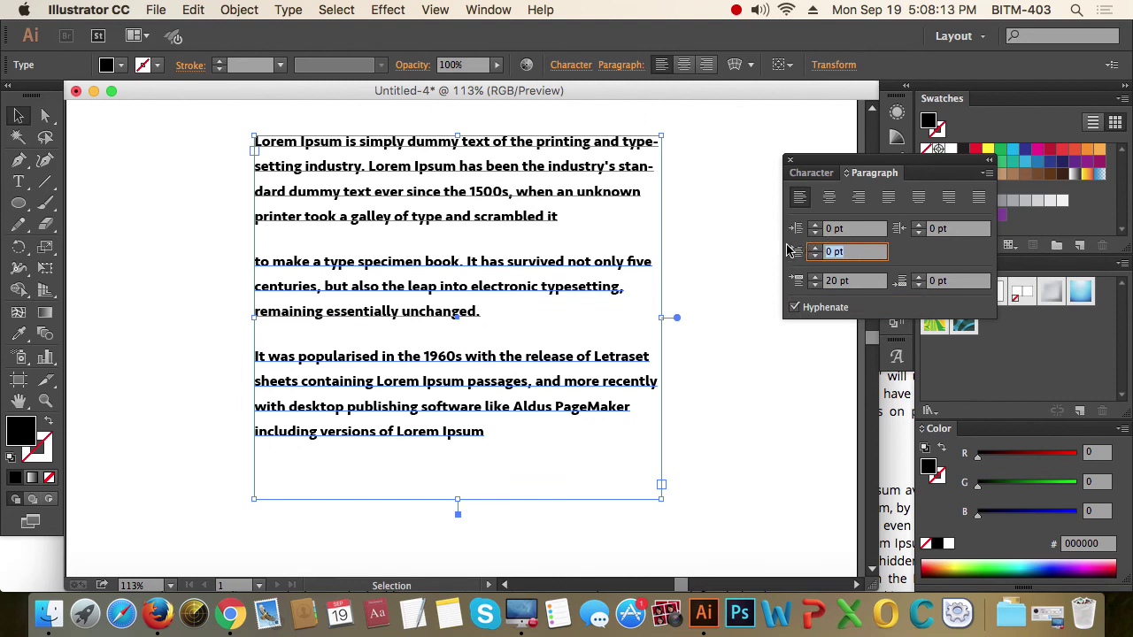
type("20")
key("Return")
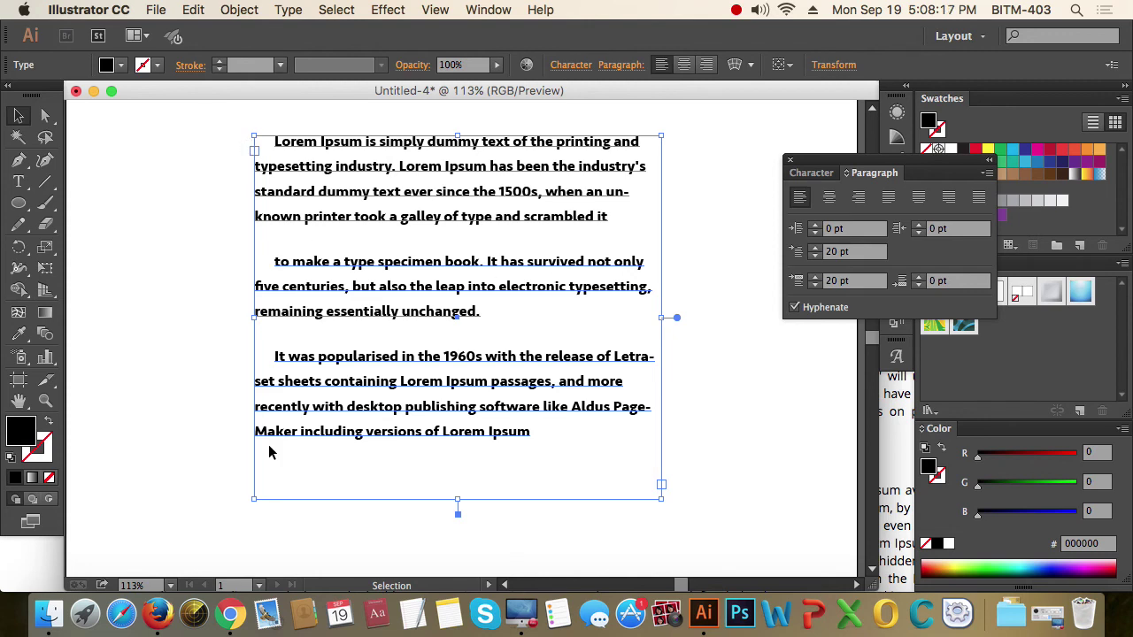
- Try a left indent of -20 pt on the Lorem Ipsum text and reset it to 0 pt
left_click(848, 228)
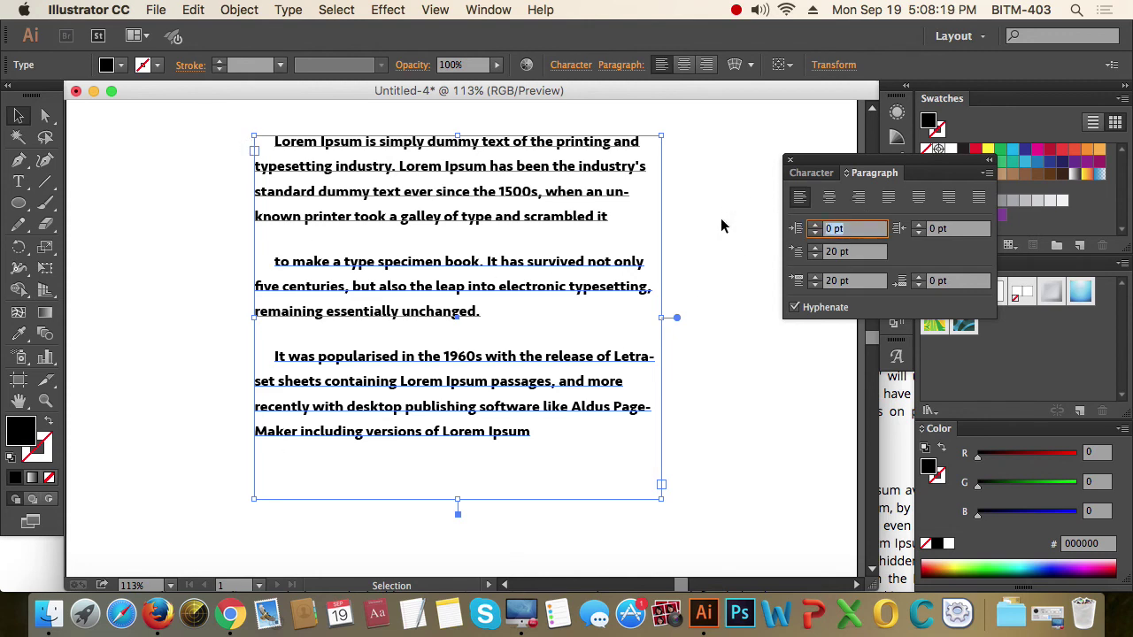
type("-20")
key("Return")
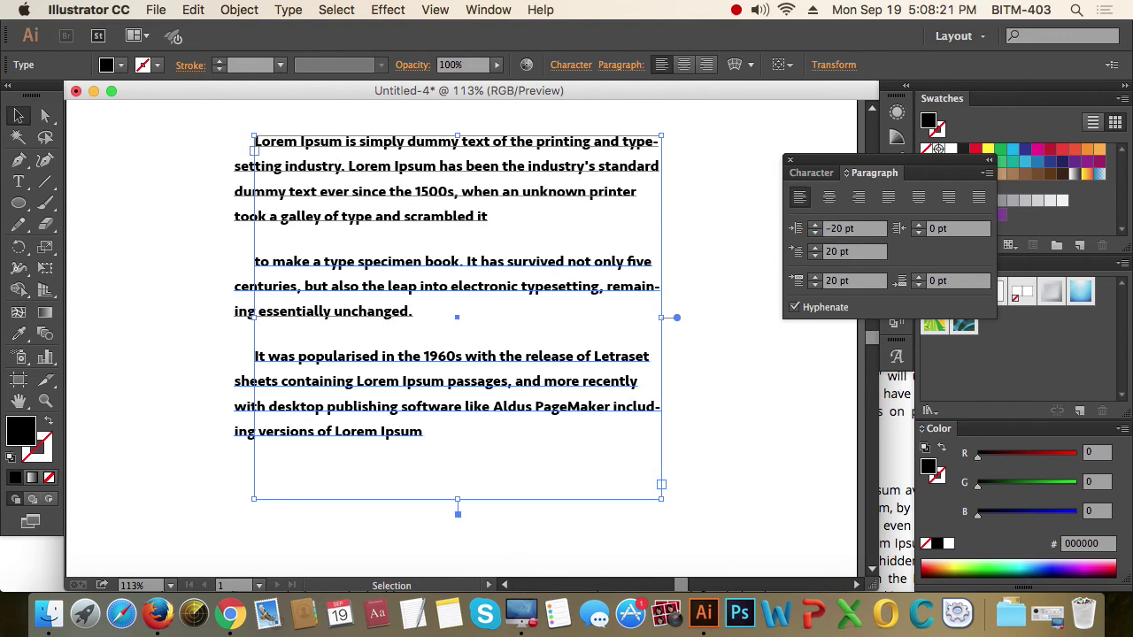
left_click(210, 409)
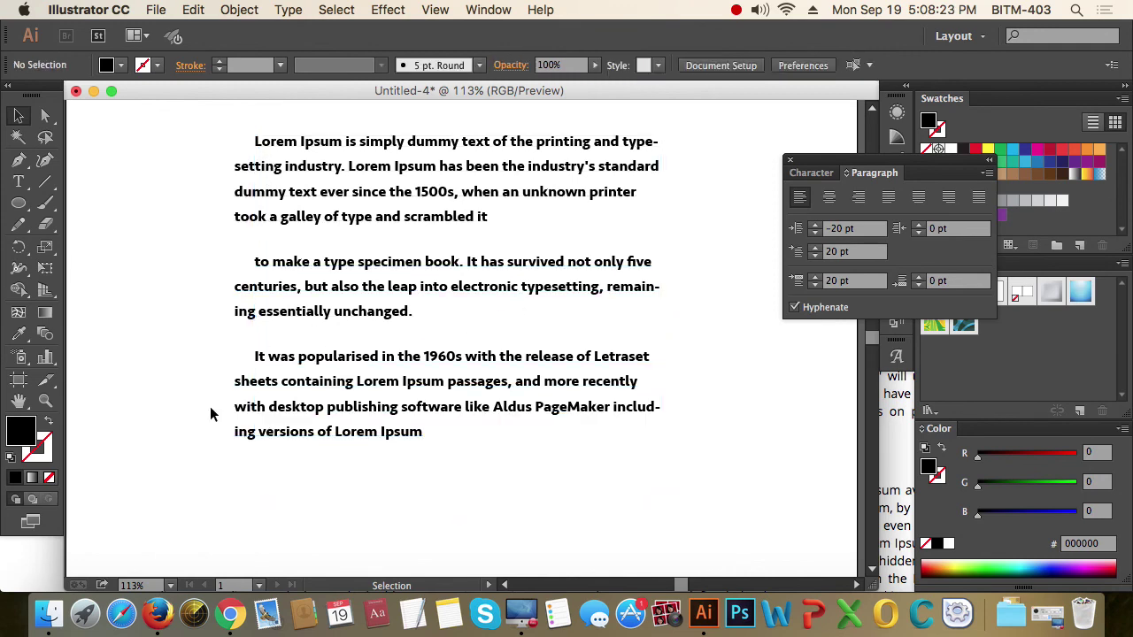
left_click(343, 407)
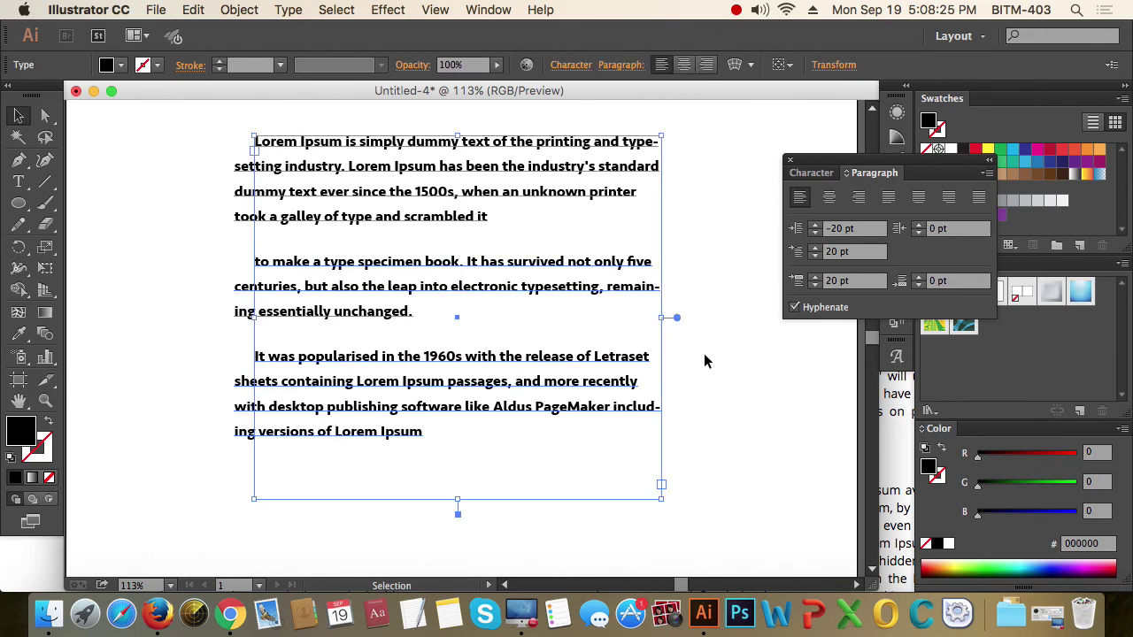
triple_click(862, 225)
type("0")
key("Return")
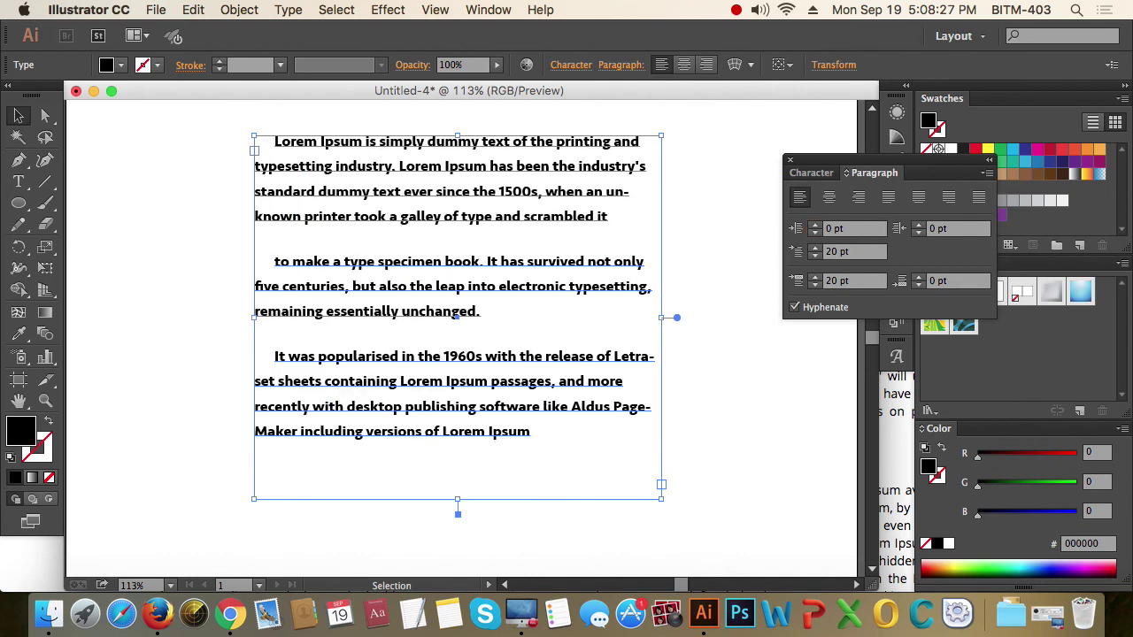
left_click(721, 363)
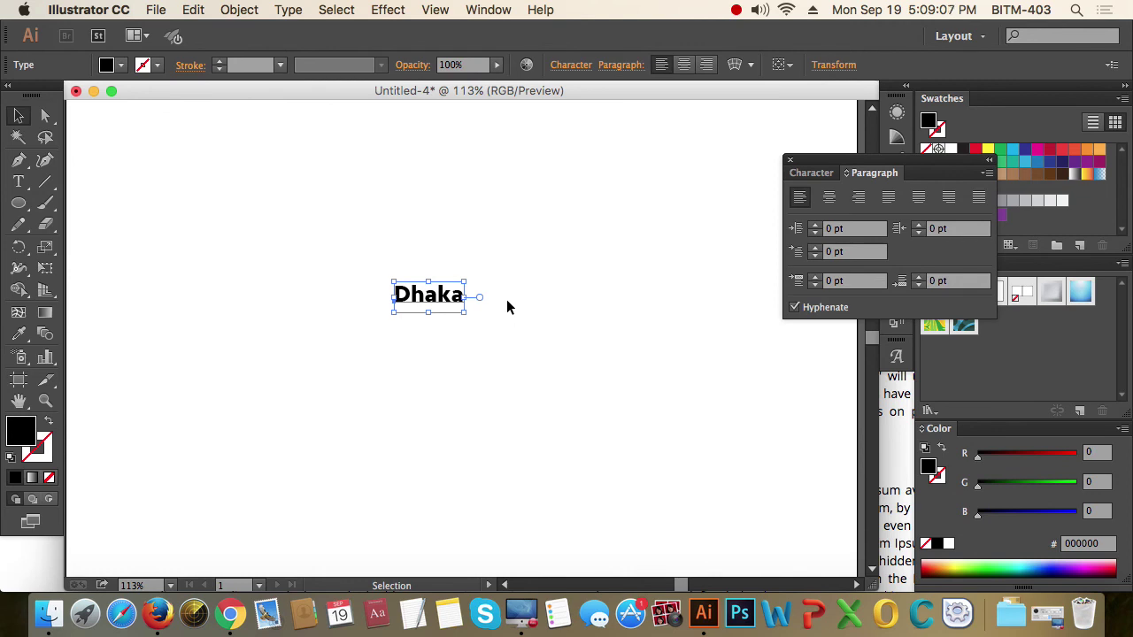
- Convert the "Dhaka" text to outlines
left_click_drag(356, 262, 527, 361)
left_click(288, 10)
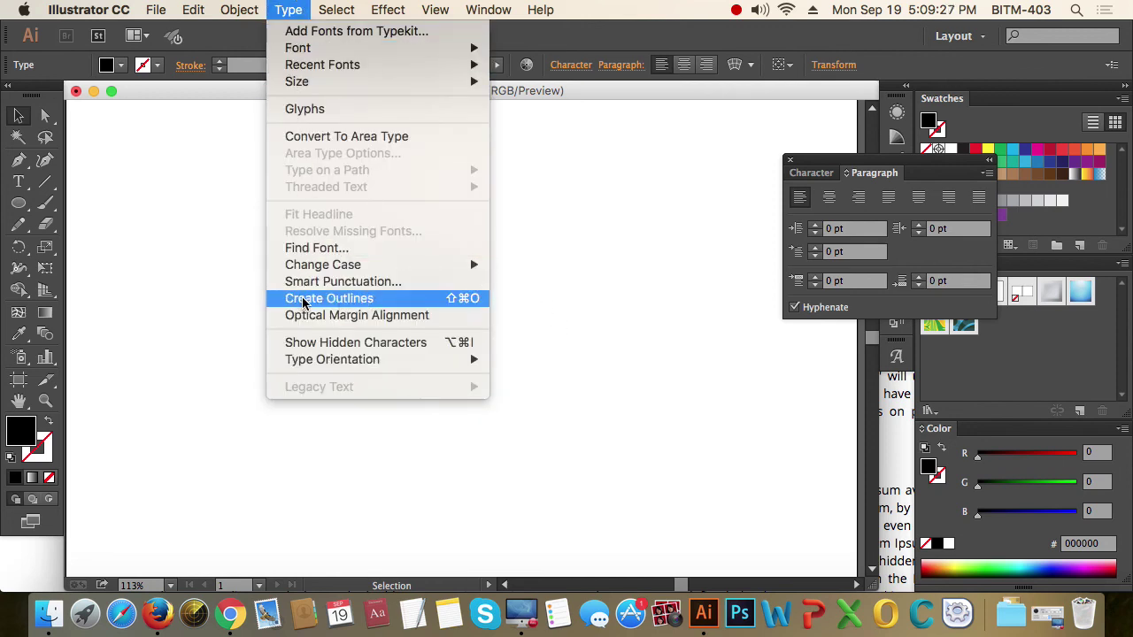
left_click(369, 299)
left_click(546, 362)
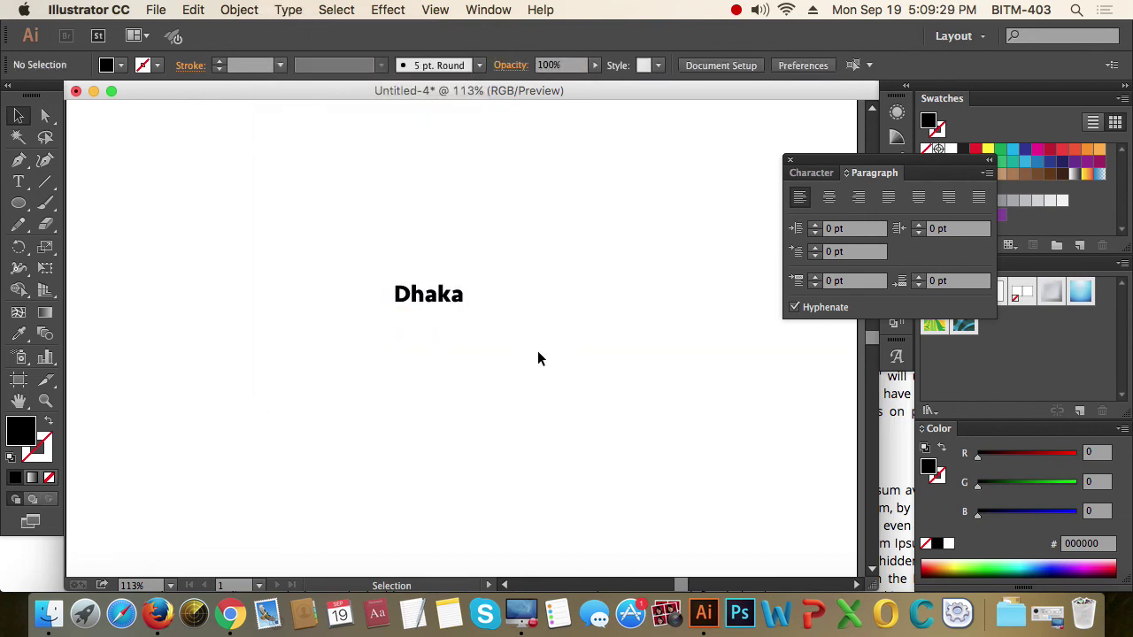
- Stretch the final "a" of the outlined "Dhaka" sideways by moving its outer anchor points with Direct Selection
left_click_drag(356, 271, 513, 346)
key("super+space")
left_click_drag(383, 272, 487, 335)
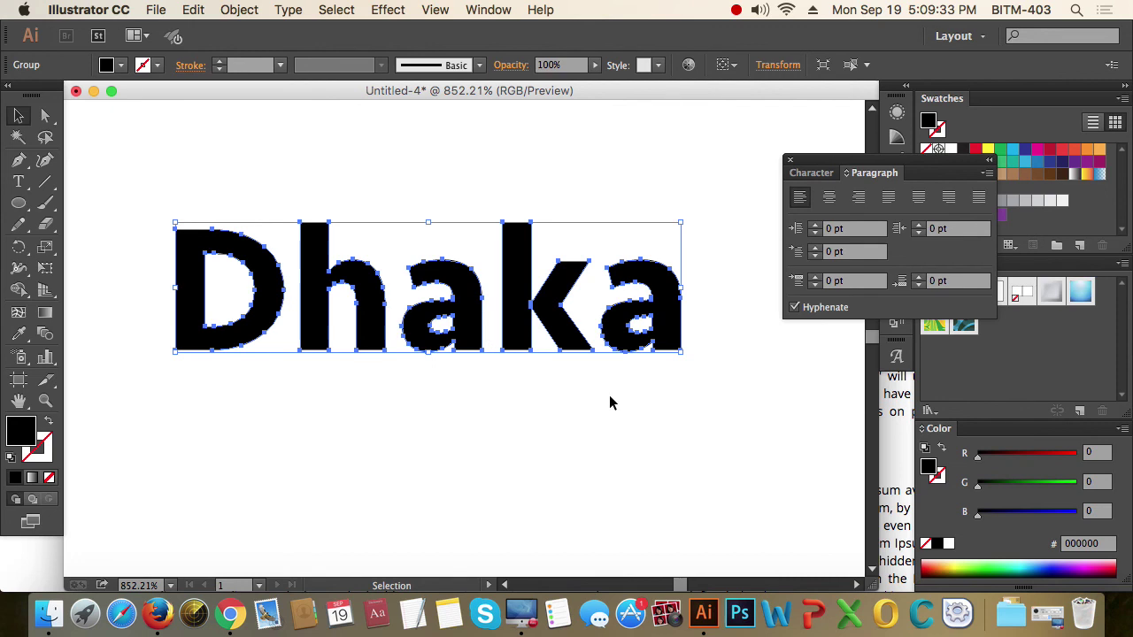
key("space")
left_click_drag(616, 402, 486, 349)
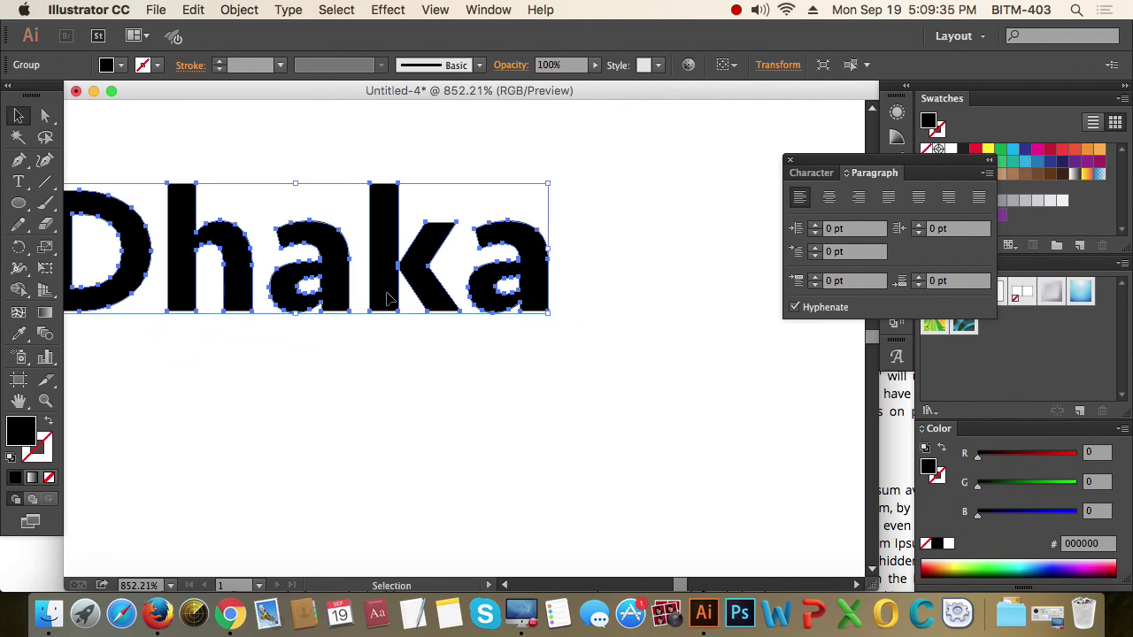
left_click(45, 116)
left_click(613, 340)
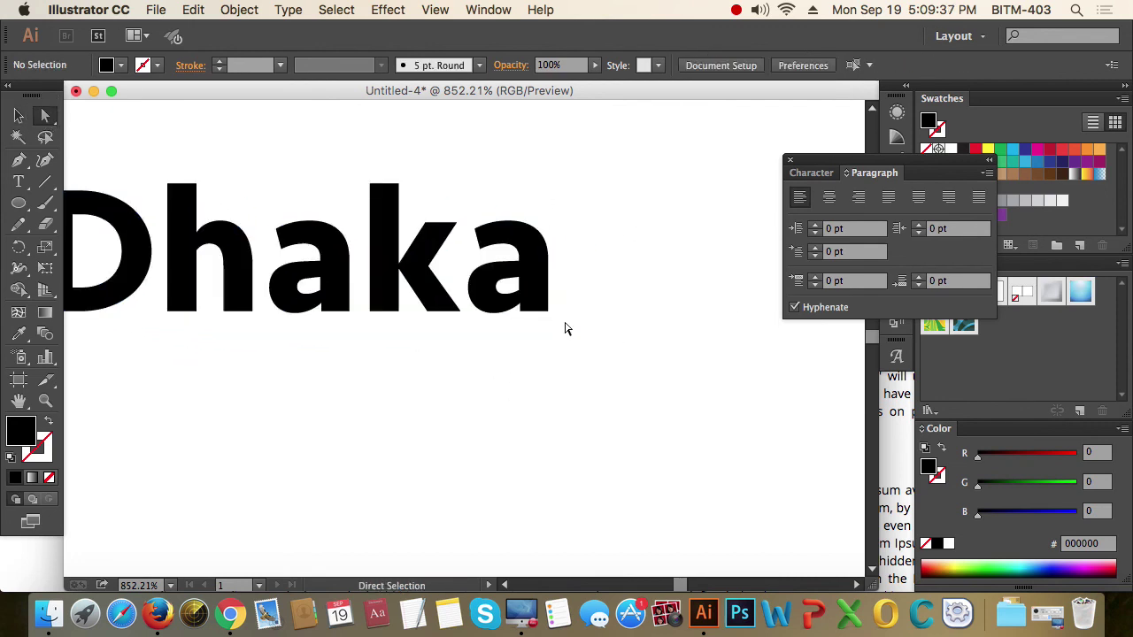
left_click(549, 315)
left_click_drag(550, 323, 681, 319)
key("super+z")
left_click_drag(549, 263, 683, 215)
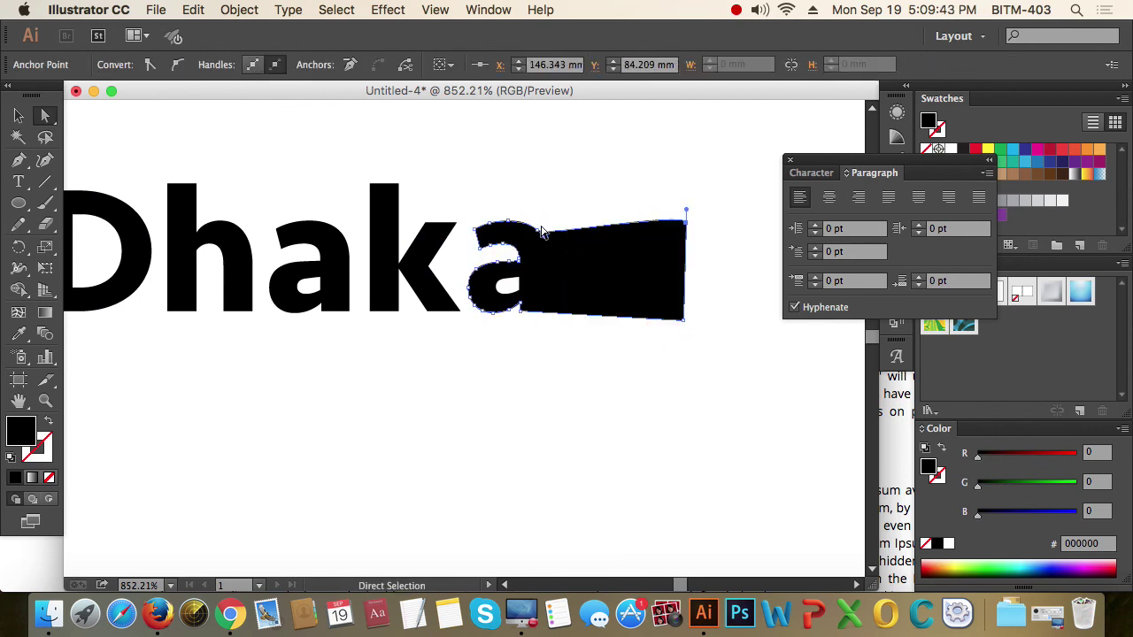
- Distort the top of the final "a" in "Dhaka" by pulling its upper anchor points upward
left_click_drag(538, 233, 599, 180)
left_click_drag(518, 223, 452, 104)
left_click(486, 202)
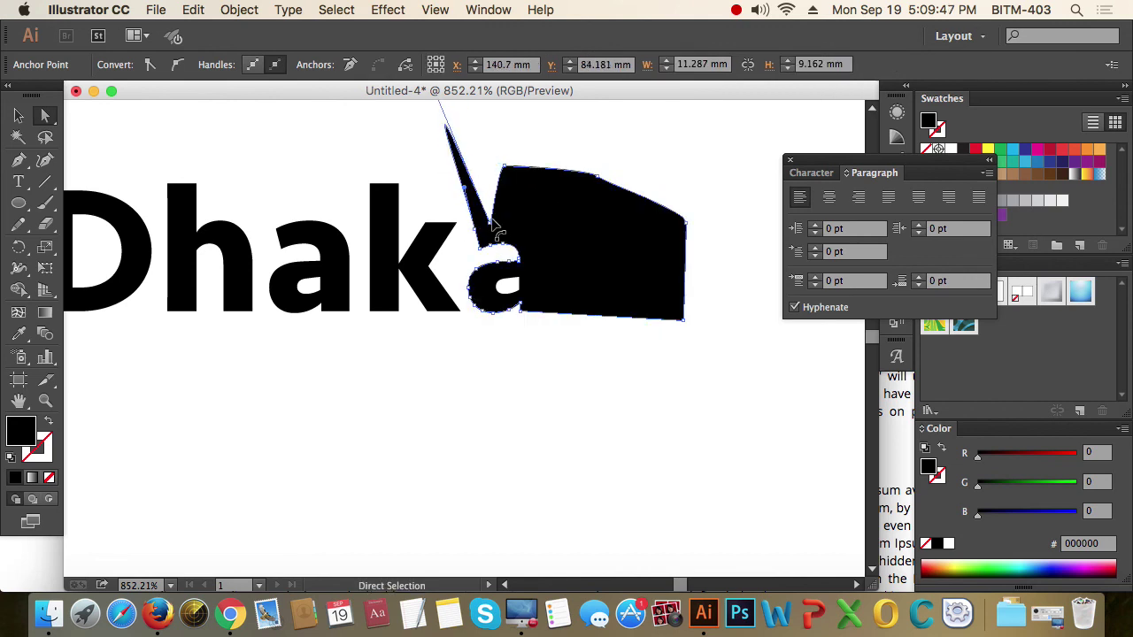
left_click_drag(487, 172, 489, 142)
left_click(627, 384)
left_click(472, 331, "alt+super")
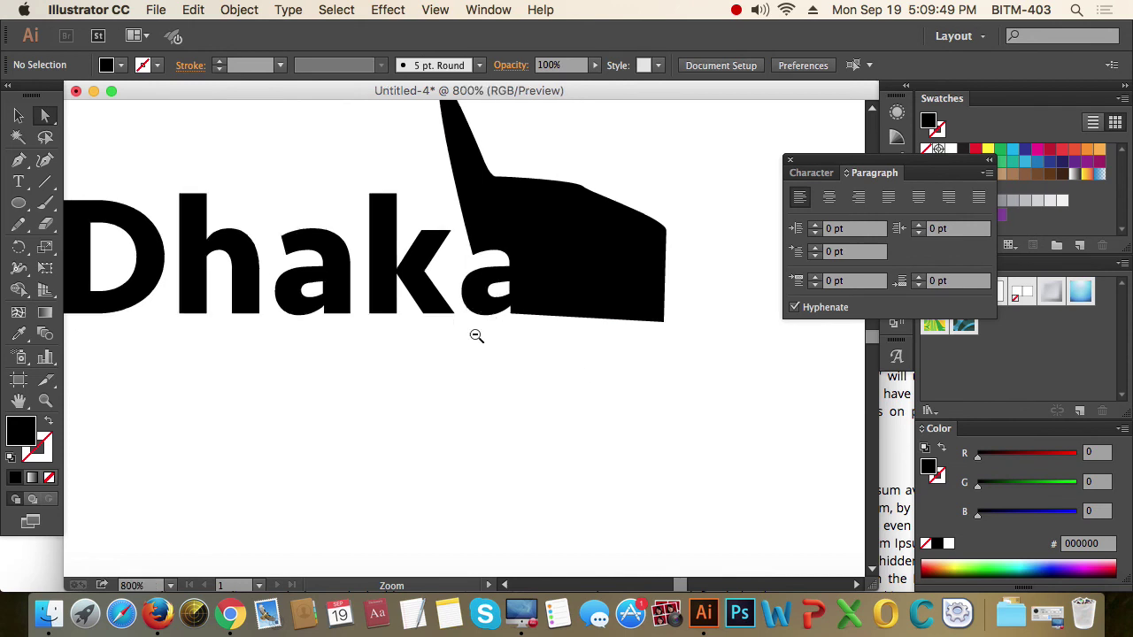
left_click(476, 328, "alt+super")
left_click_drag(496, 372, 541, 319)
- Undo the last changes to the final "a" and marquee-select the whole "Dhaka" artwork
key("super+z")
key("super+z")
key("super+z")
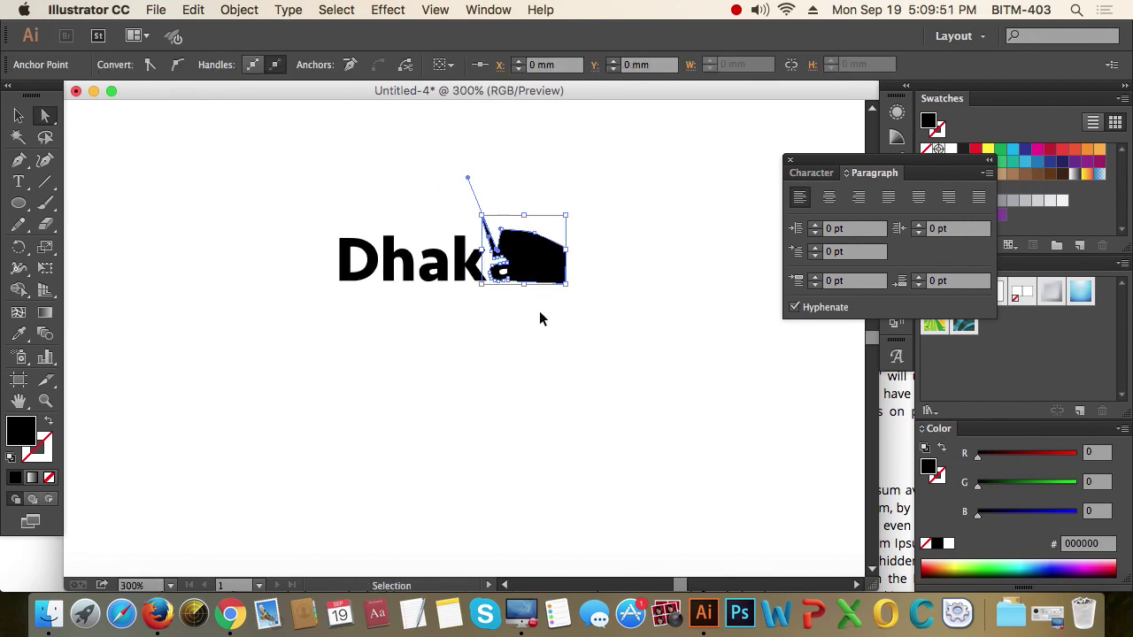
left_click_drag(303, 200, 630, 367)
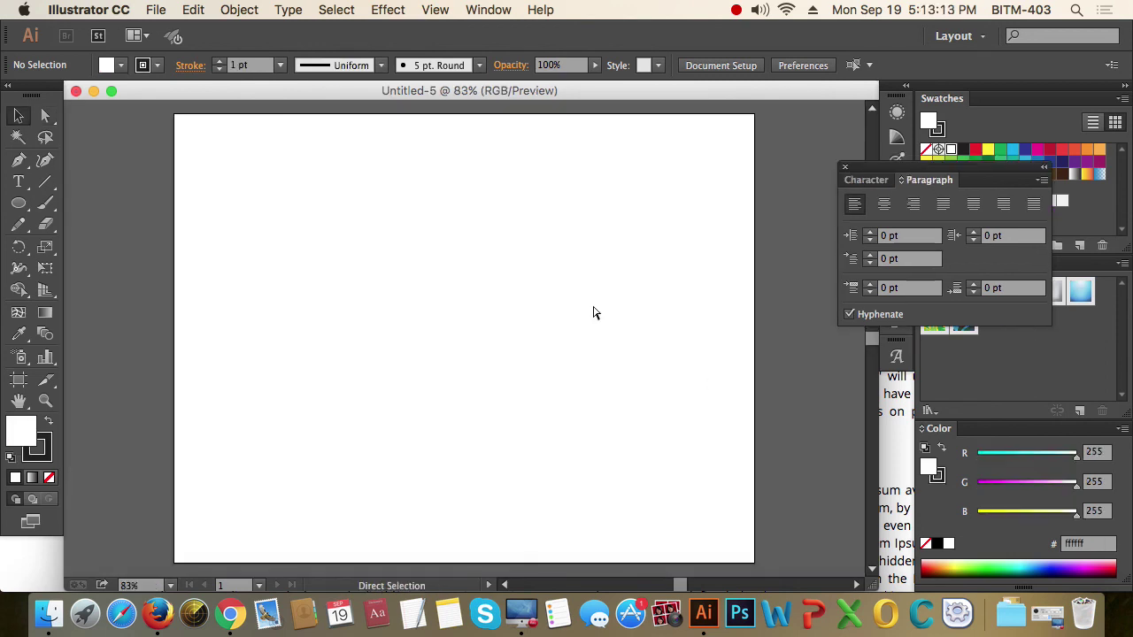
- Show the rulers and place a horizontal and a vertical guide crossing near the middle of the new artboard
key("super+r")
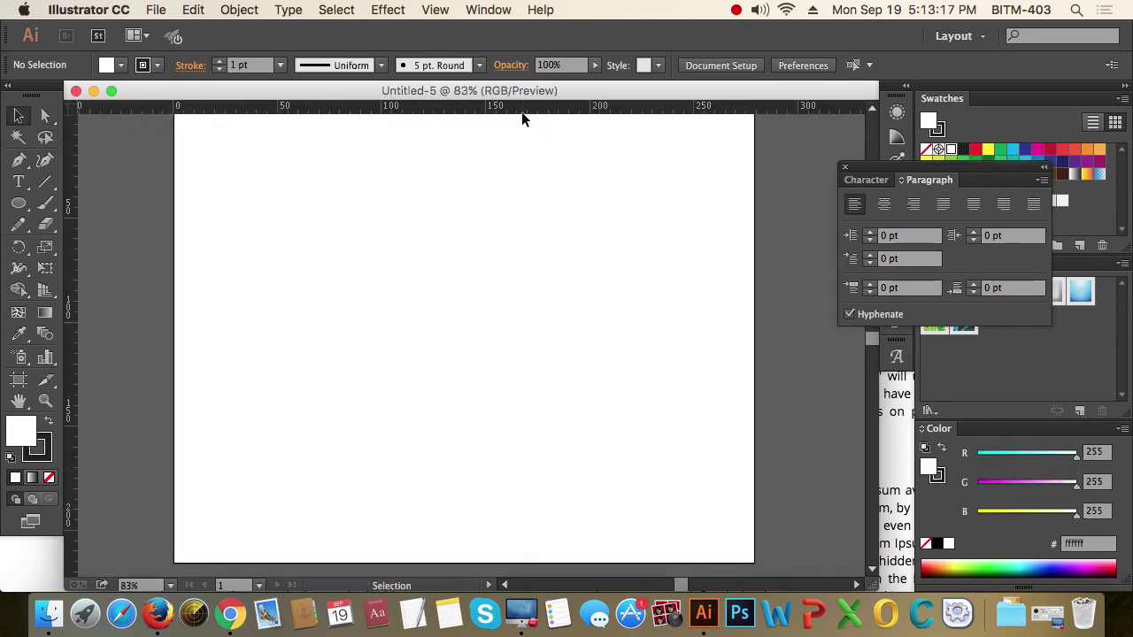
left_click_drag(524, 106, 514, 341)
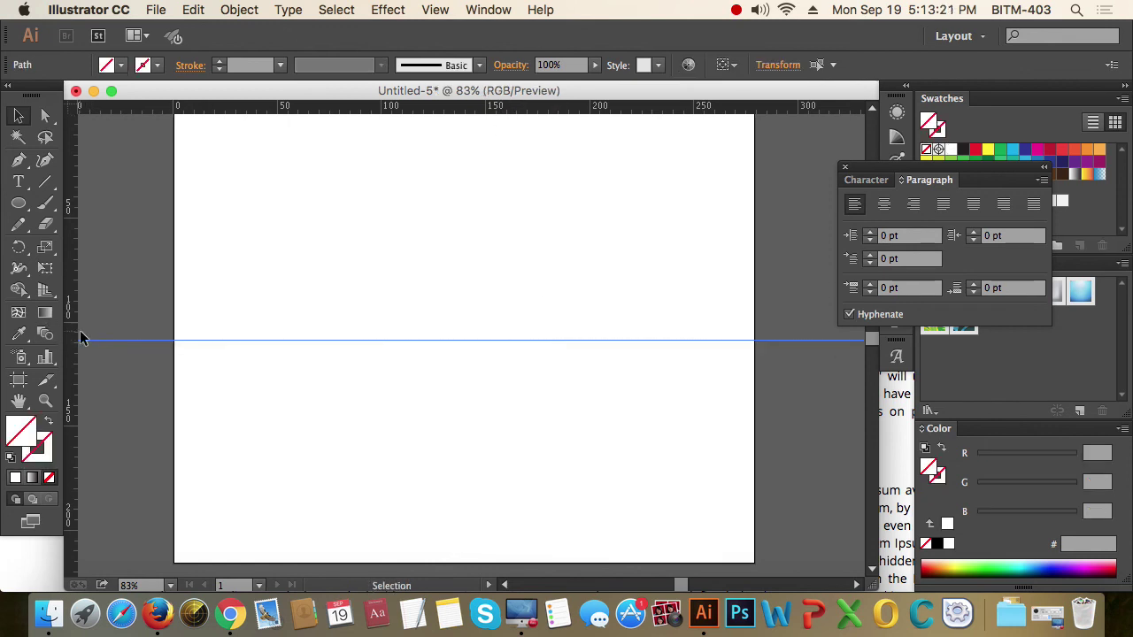
left_click_drag(98, 343, 450, 392)
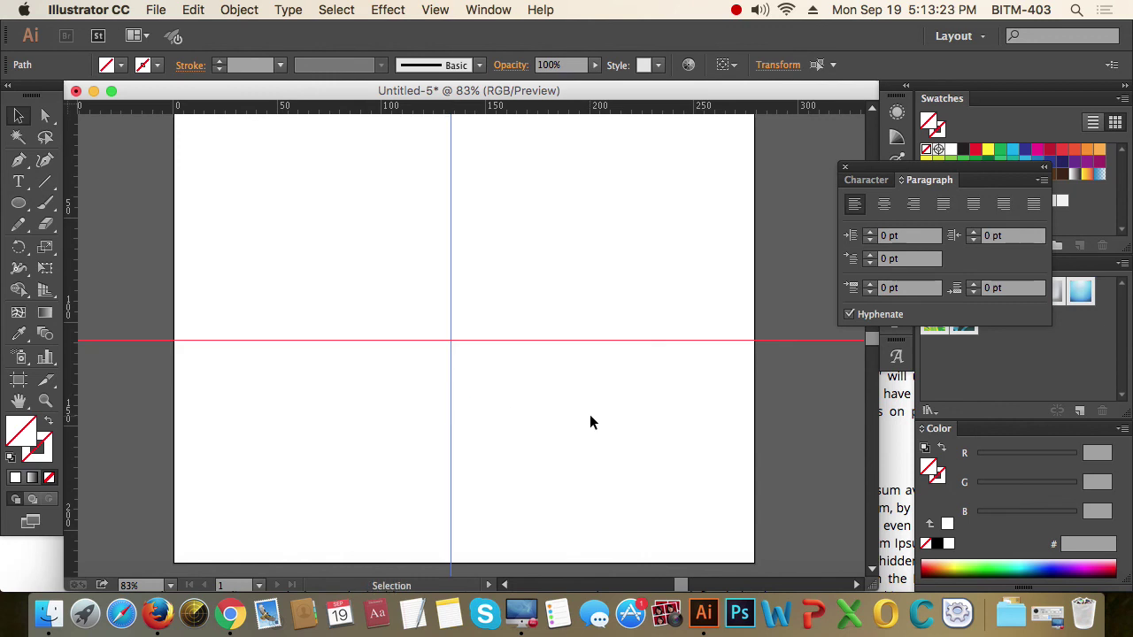
- Lock the guides and test the lock by marquee-selecting across their intersection
left_click(553, 392)
right_click(543, 370)
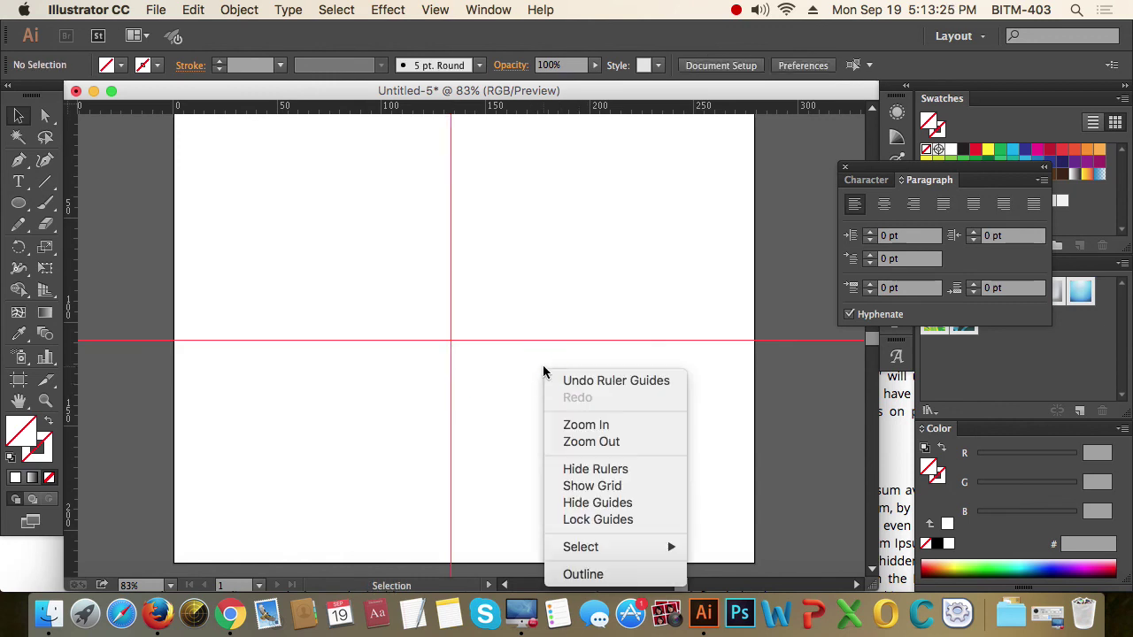
left_click(607, 521)
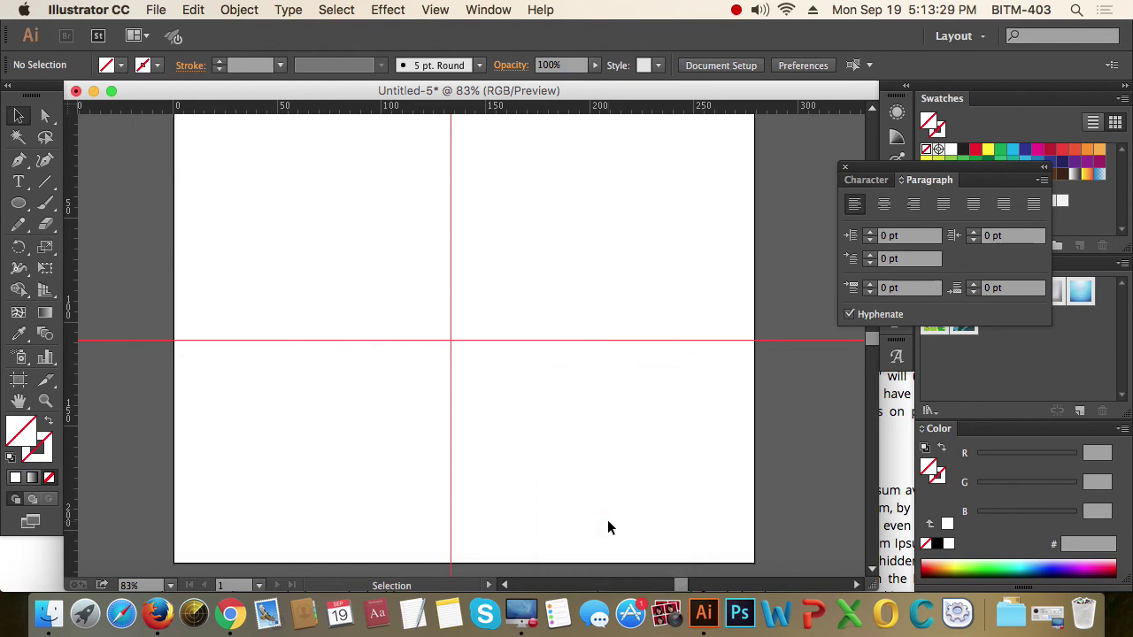
left_click_drag(374, 278, 486, 366)
left_click_drag(394, 293, 496, 387)
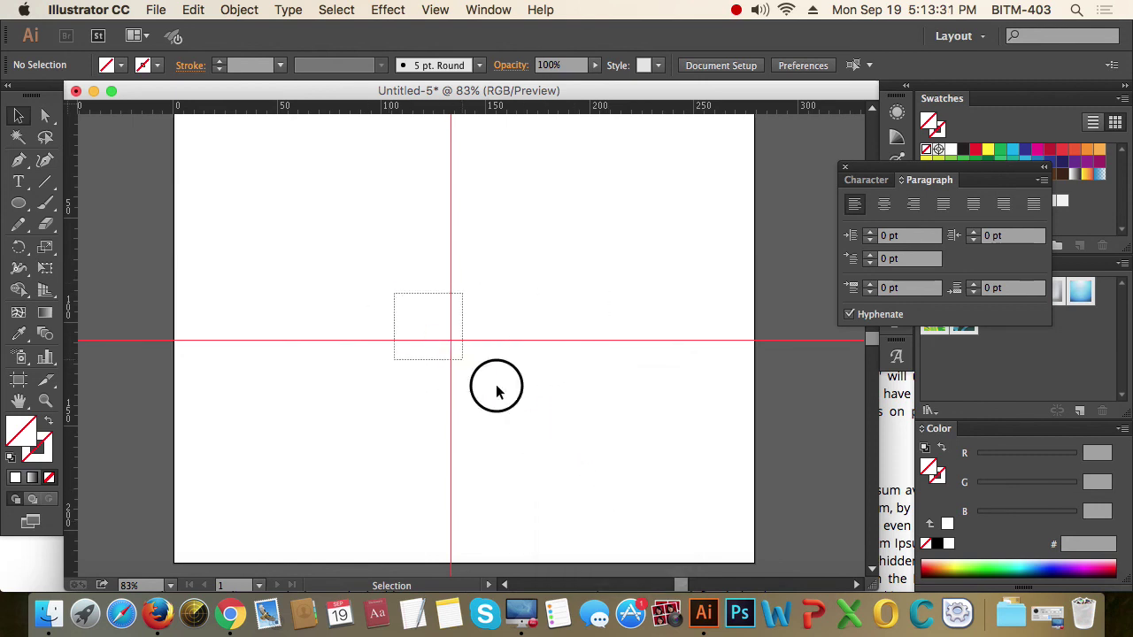
left_click_drag(413, 329, 568, 474)
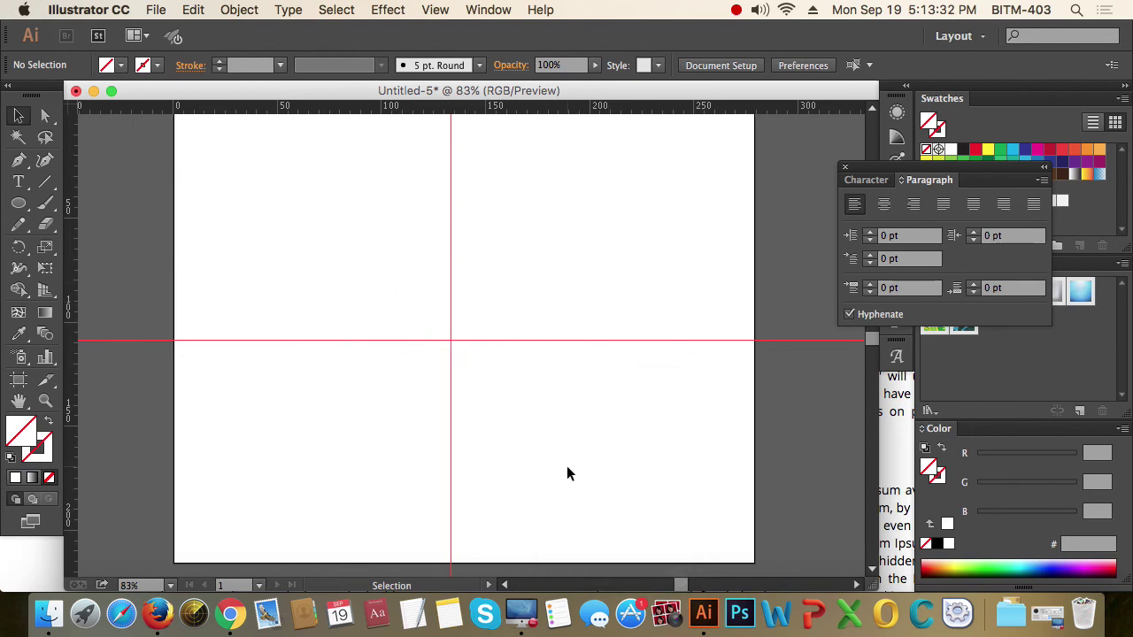
- Draw a circle about 90 mm across, centred on the intersection of the guides, with the Ellipse tool
left_click(19, 203)
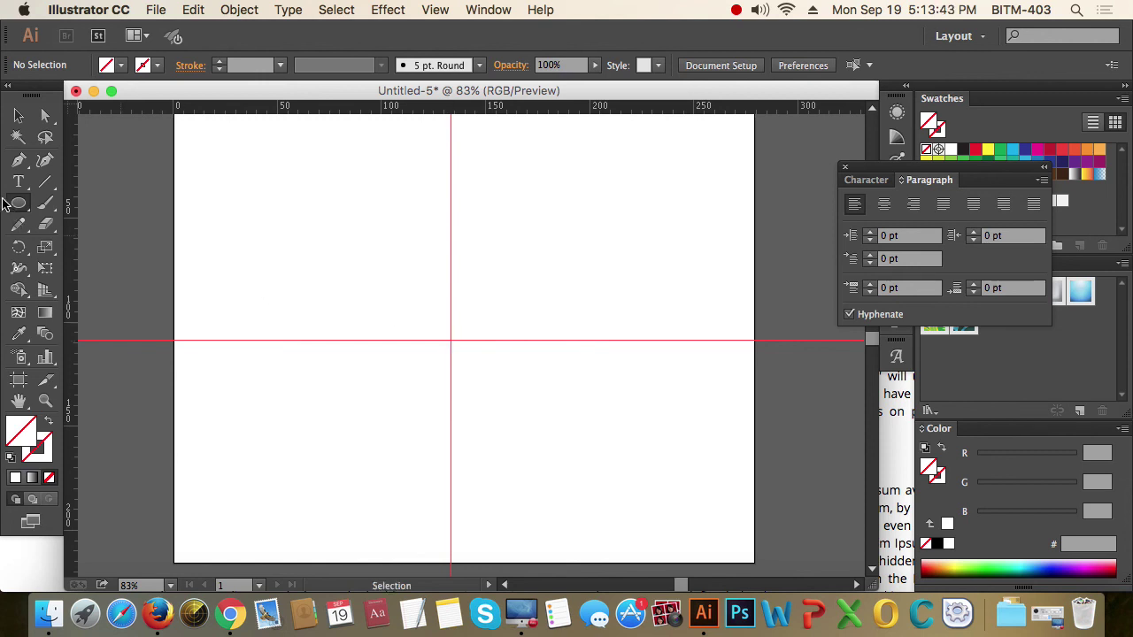
left_click_drag(19, 202, 113, 251)
mouse_move(452, 339)
left_mouse_down()
mouse_move(569, 440)
mouse_move(546, 421)
left_mouse_up()
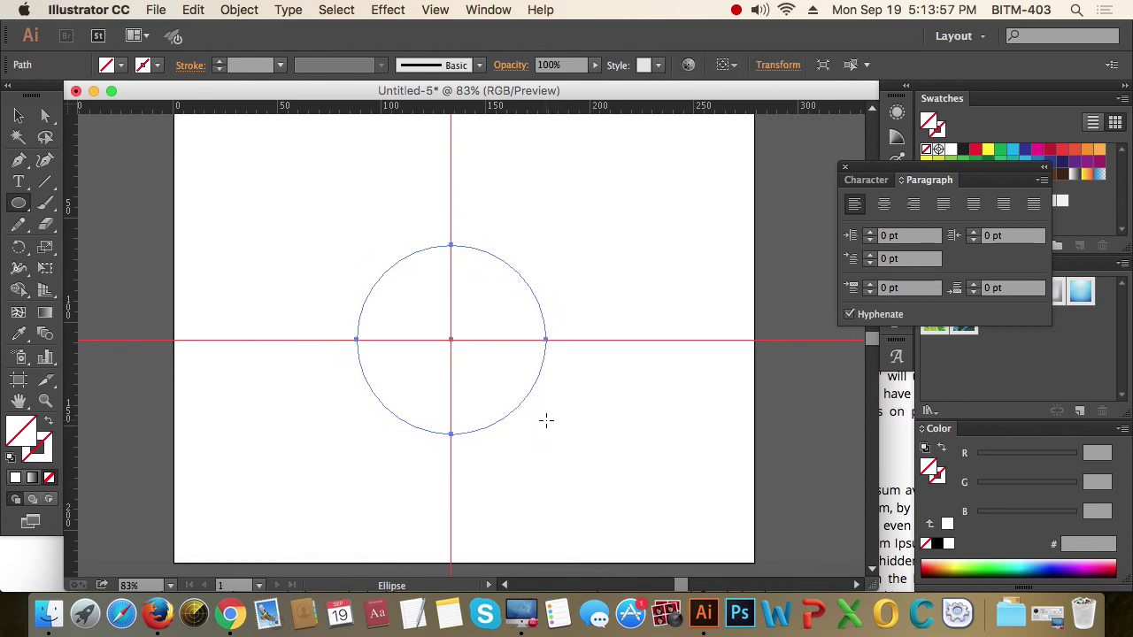
- Give the circle the default 1 pt black stroke with no fill, and deselect it
key("d")
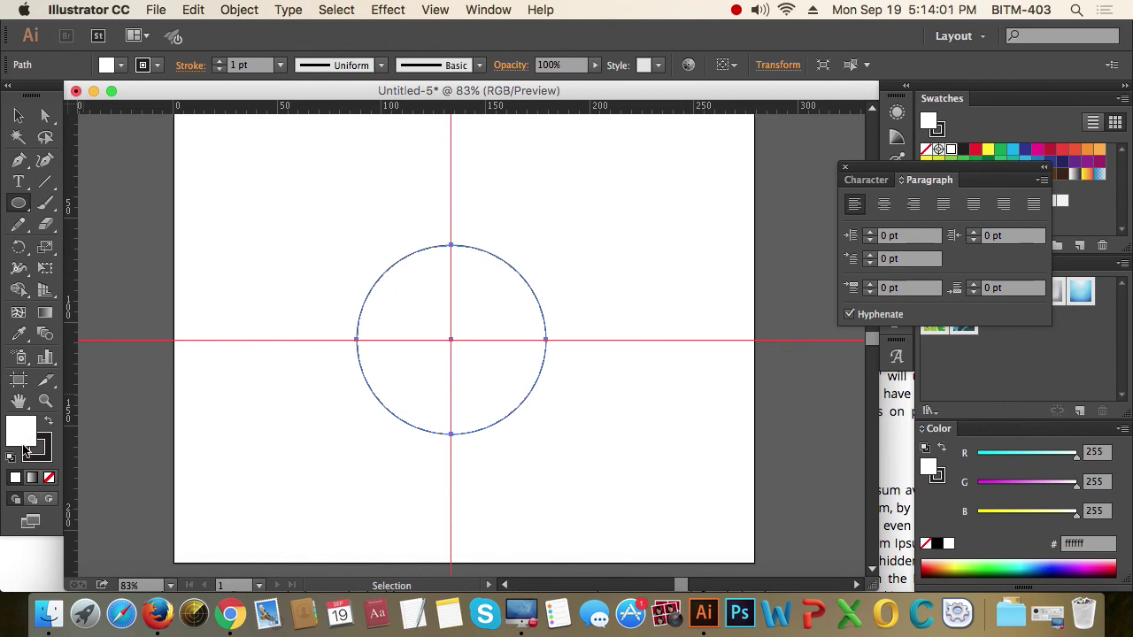
left_click(48, 479)
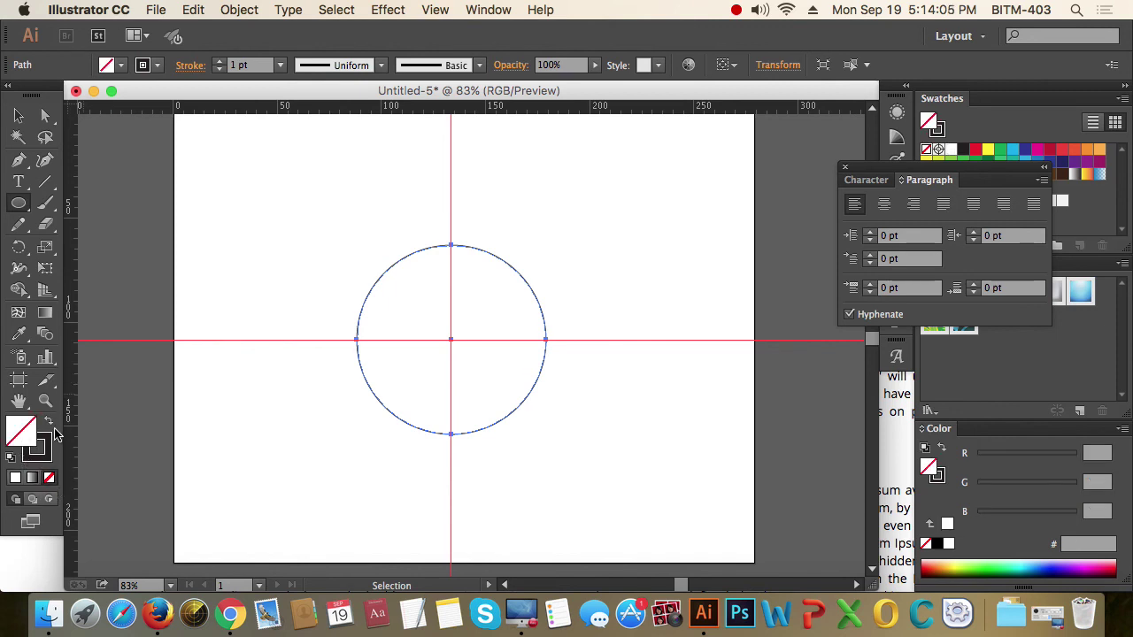
left_click(19, 116)
left_click(597, 316)
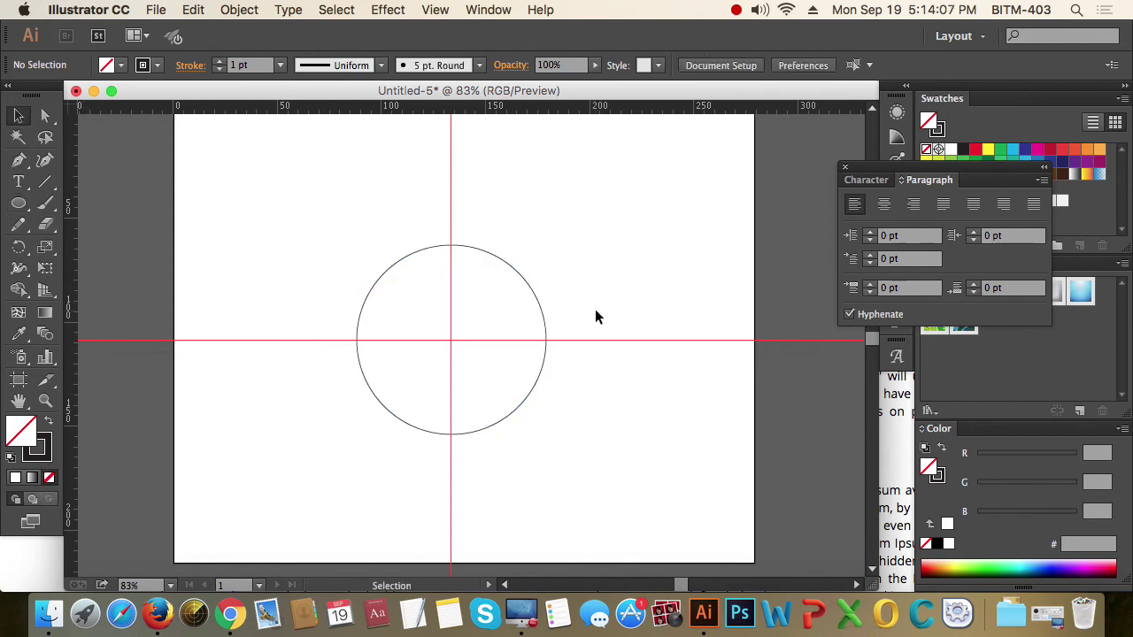
- Draw a flat ellipse about 124 mm wide and 29 mm tall, centred on the guides' intersection across the circle, and deselect it
key("super+space")
left_click_drag(302, 239, 648, 467)
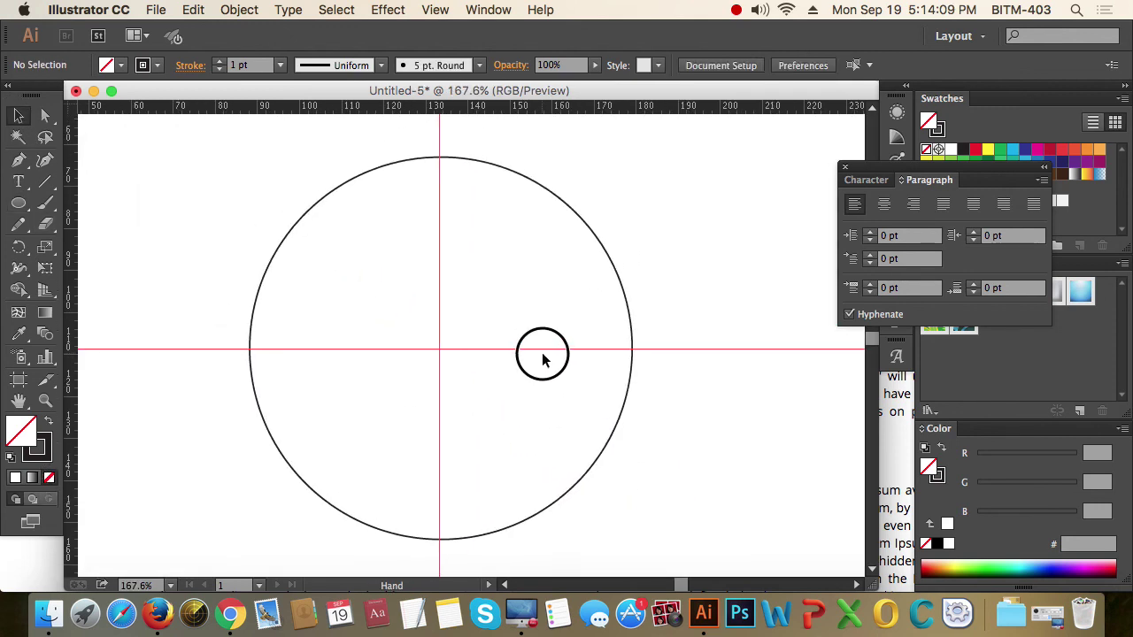
left_click(18, 205)
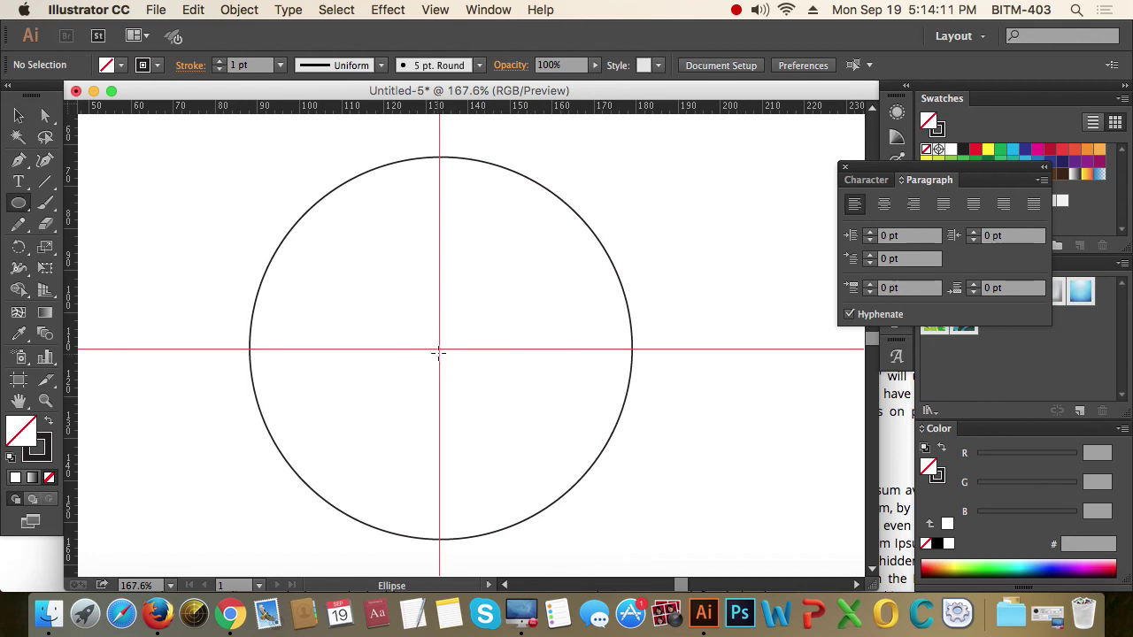
left_click_drag(439, 348, 702, 408)
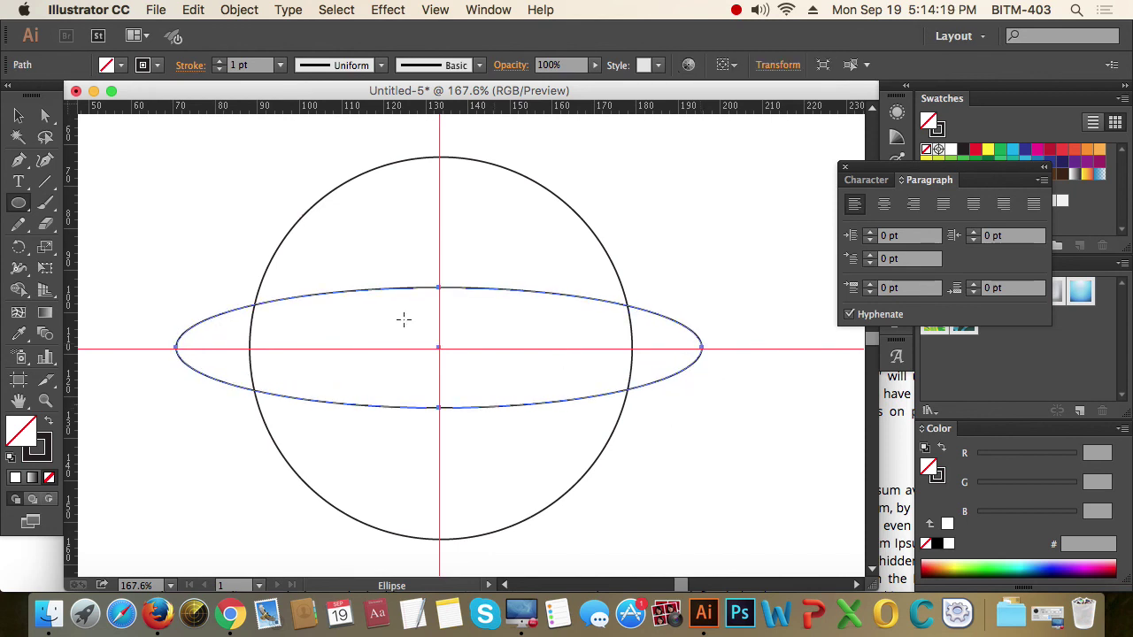
key("v")
left_click(798, 496)
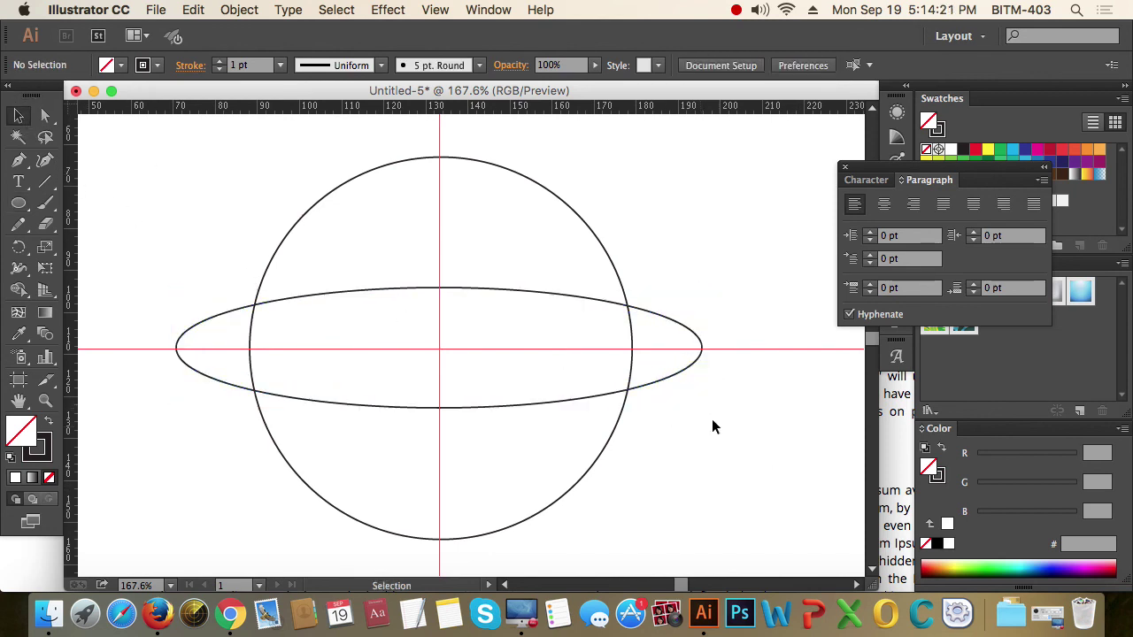
left_click(670, 372)
left_click(673, 370)
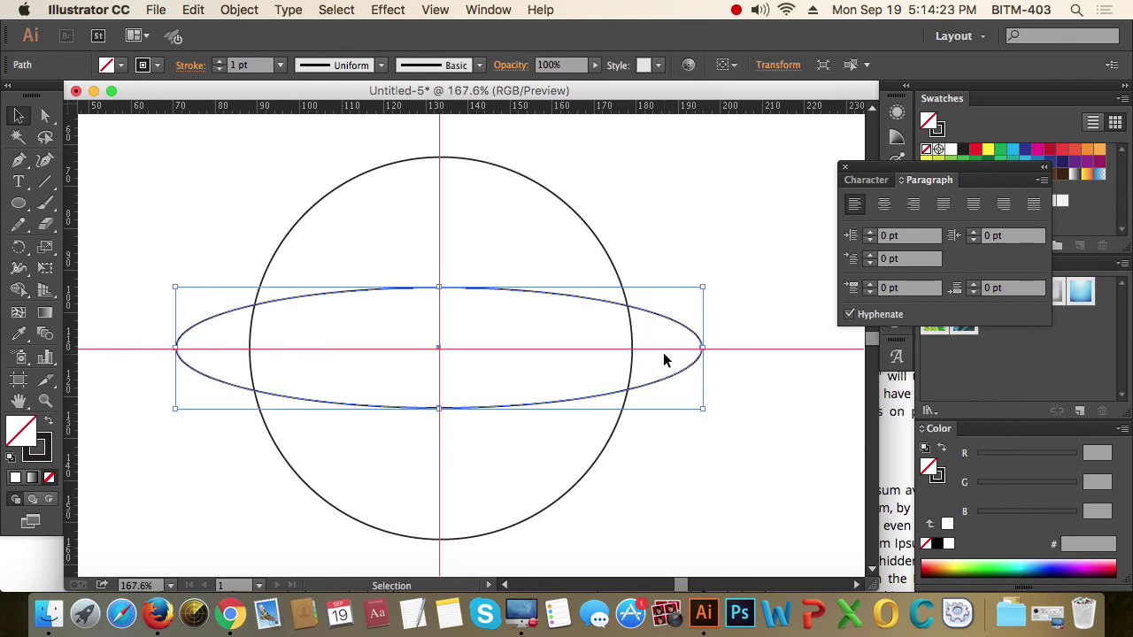
left_click(734, 450)
left_click(685, 371)
left_click(710, 462)
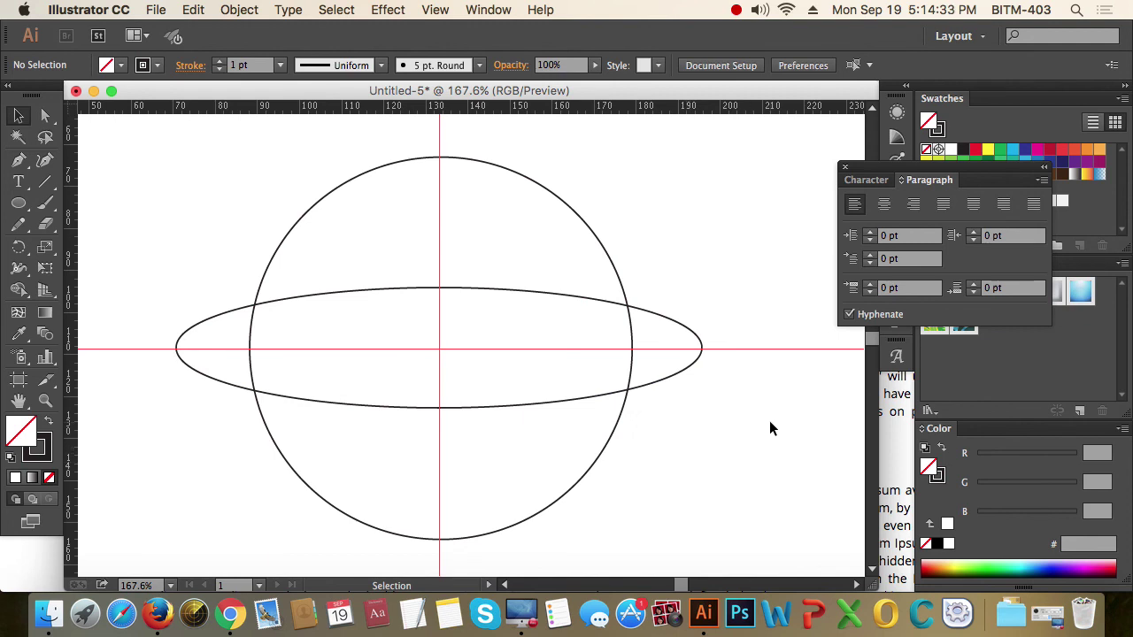
left_click_drag(670, 462, 561, 386)
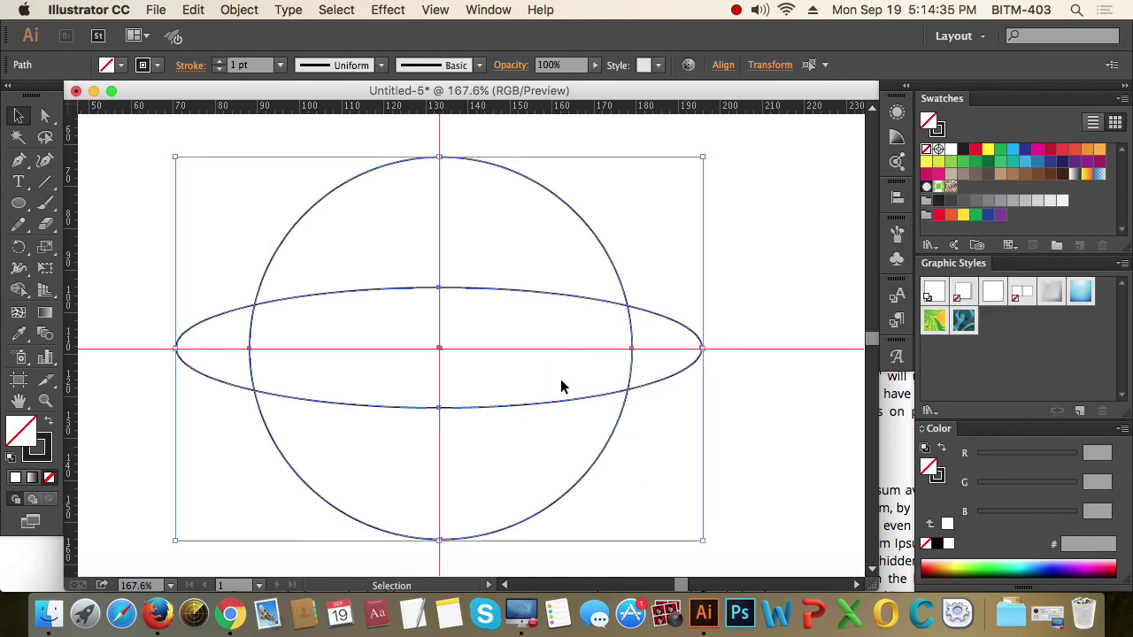
left_click(772, 458)
- Divide the circle with the ellipse using Divide Objects Below, and delete the middle band and lower piece, keeping the upper dome
left_click_drag(729, 433, 694, 352)
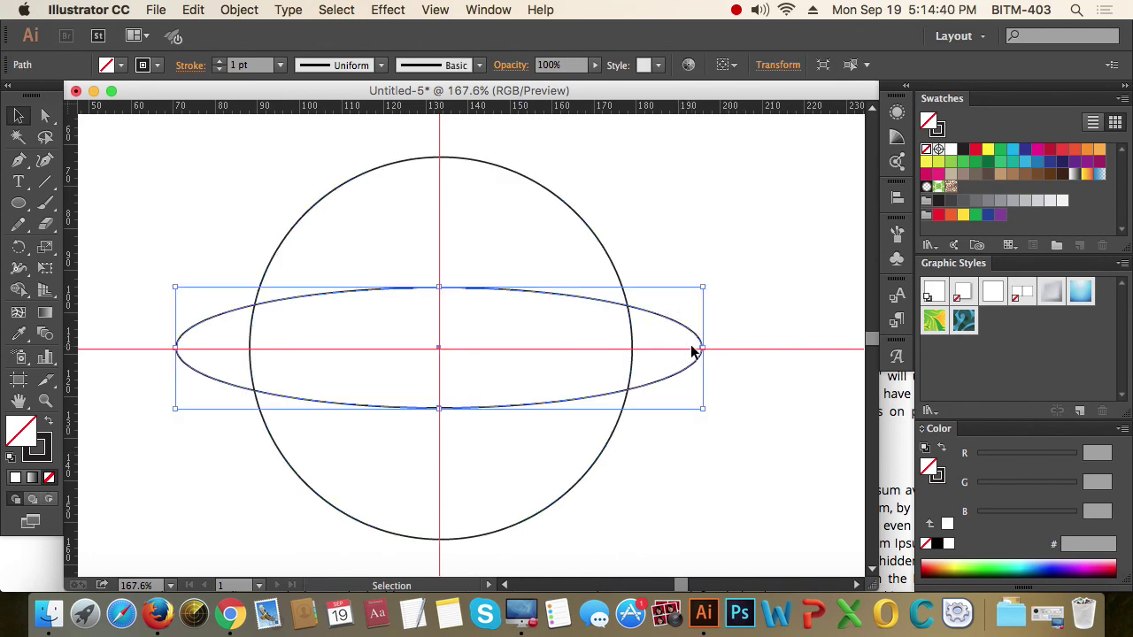
left_click(236, 11)
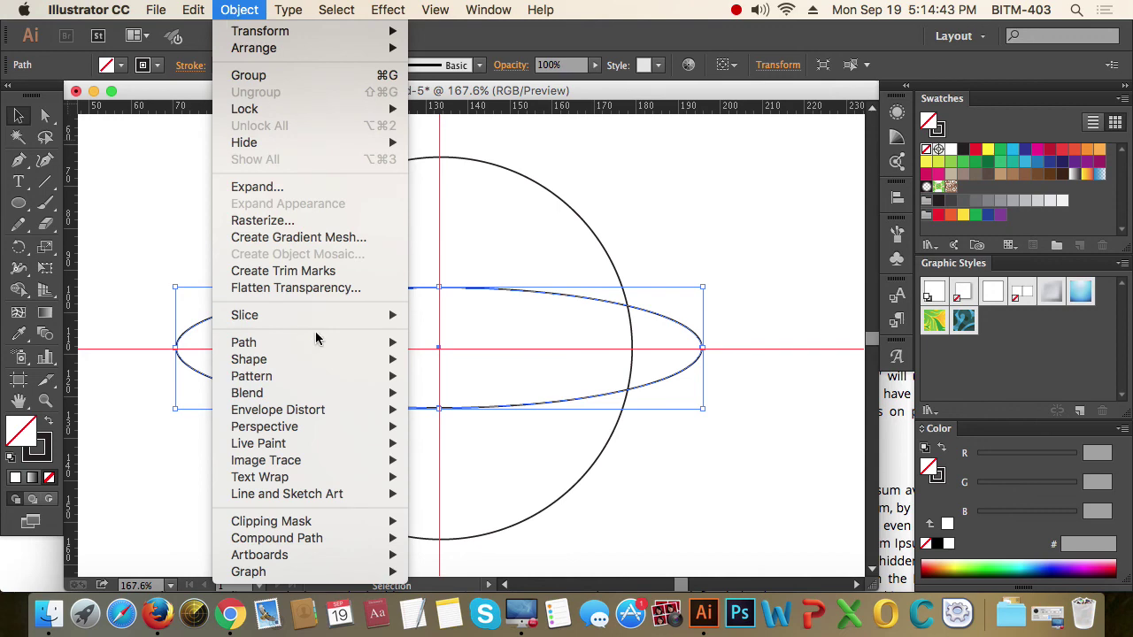
mouse_move(318, 348)
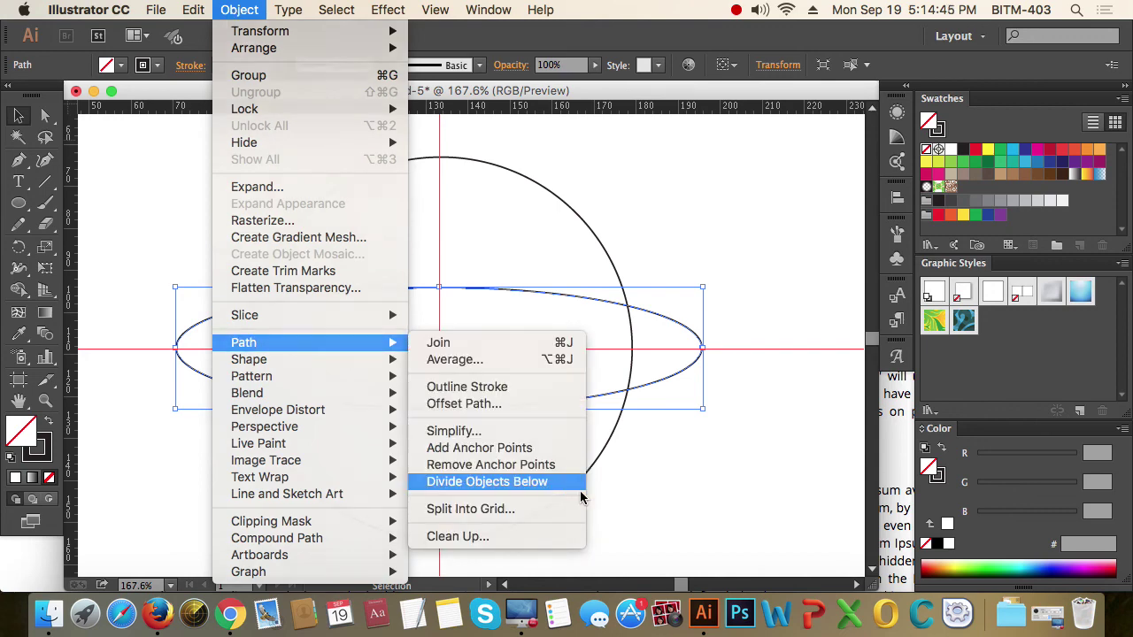
left_click(558, 483)
left_click_drag(669, 505, 507, 394)
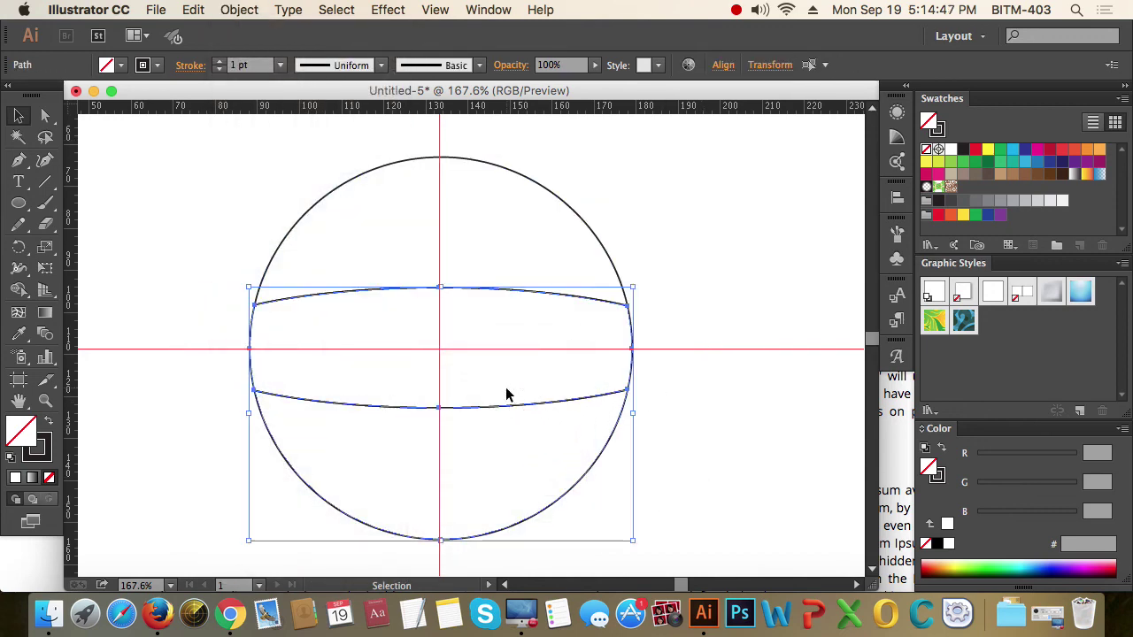
key("Delete")
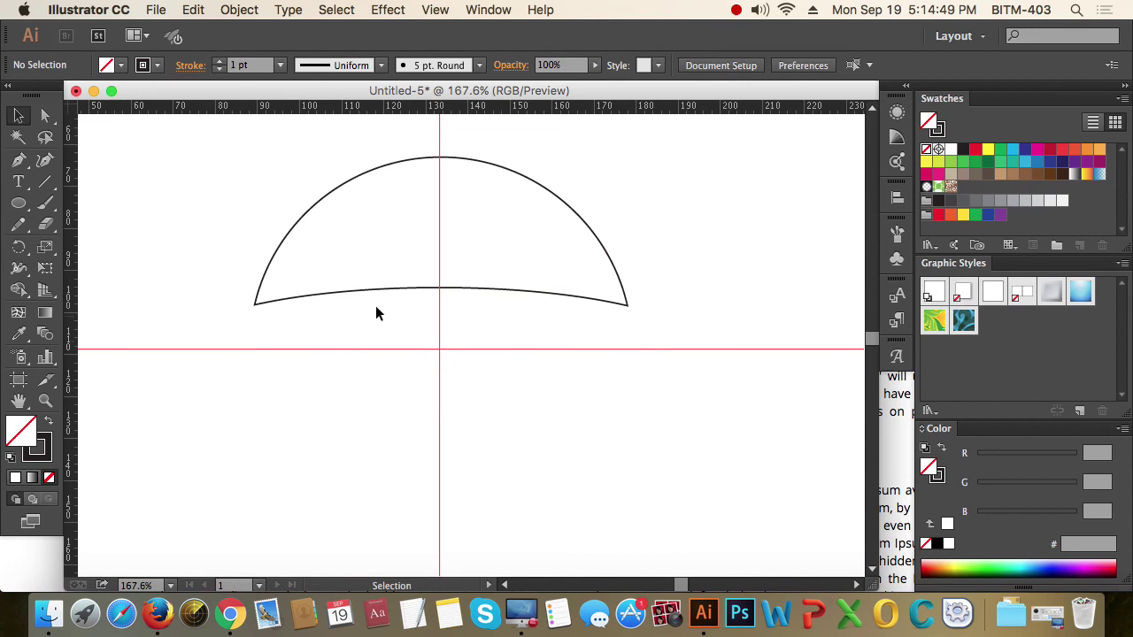
- Rotate a copy of the dome shape by 60° about the intersection of the guides, and deselect it
left_click_drag(597, 172, 509, 258)
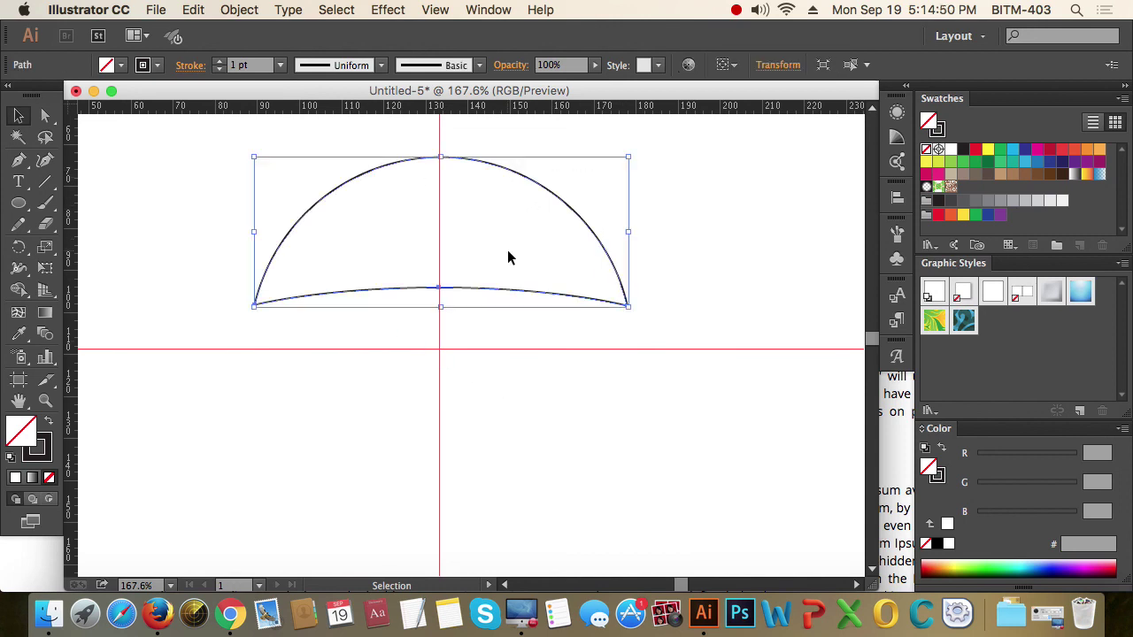
left_click(18, 249)
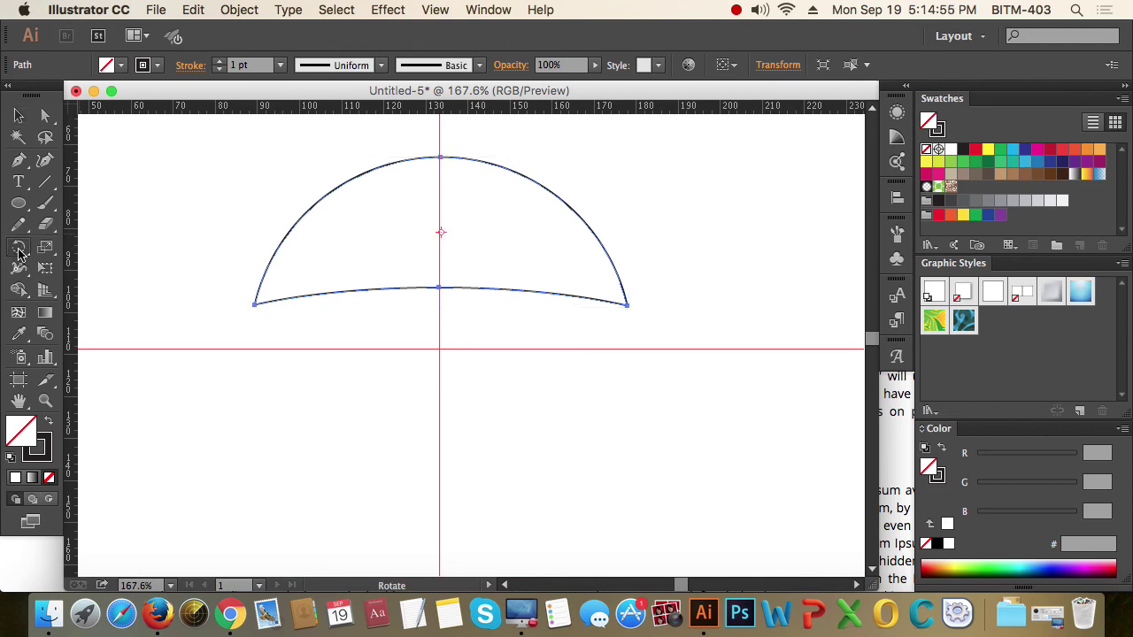
left_click(440, 351, "alt")
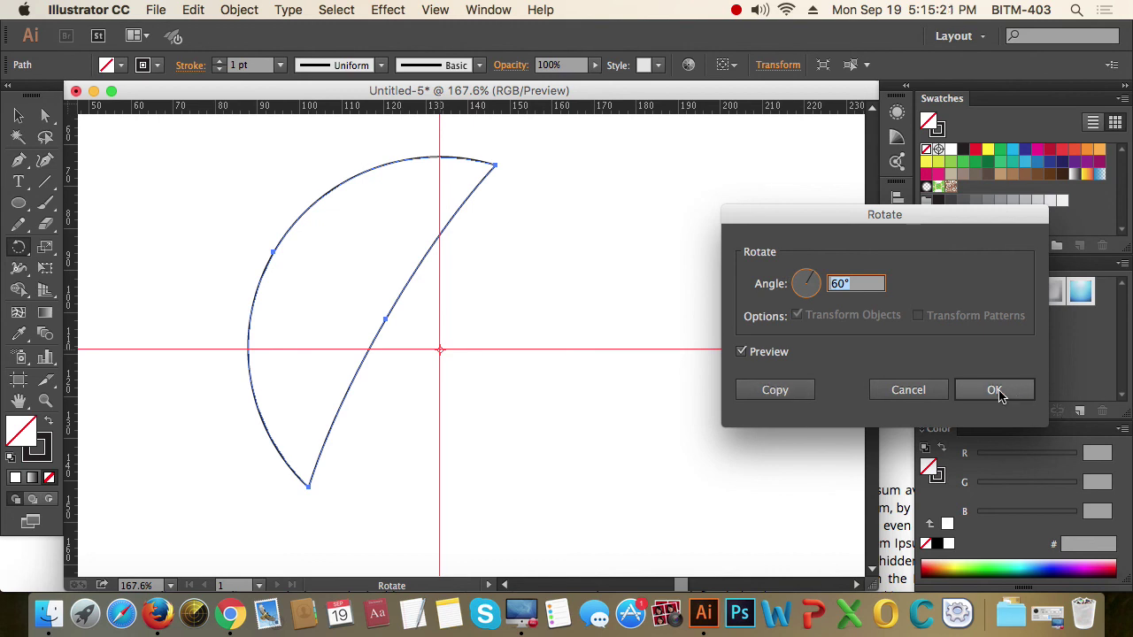
left_click(778, 390)
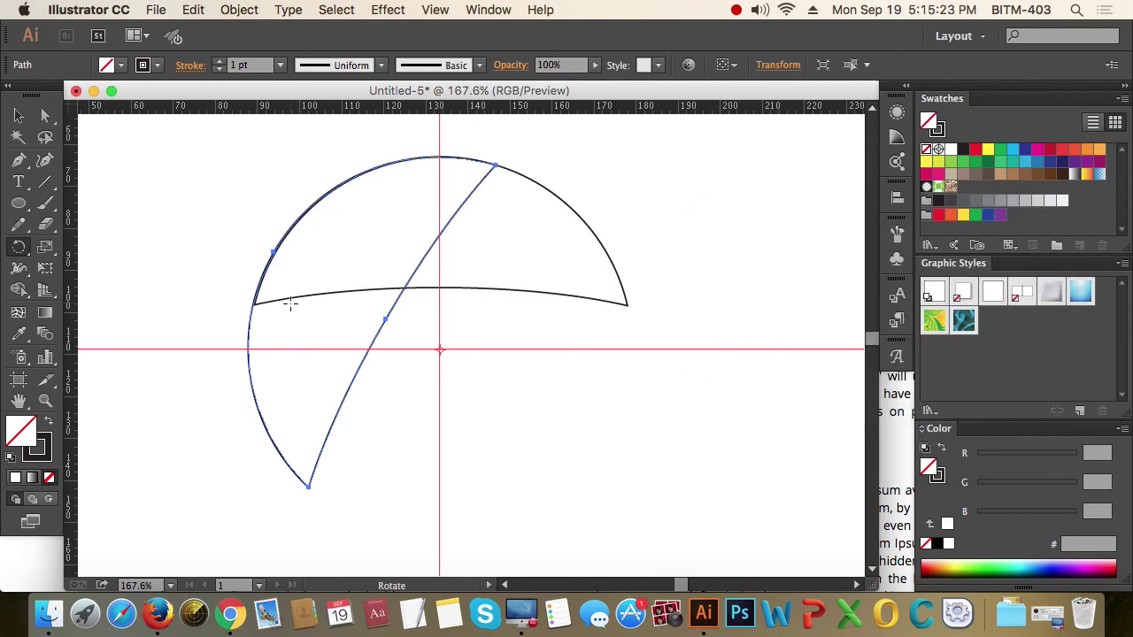
left_click(18, 115)
left_click(563, 357)
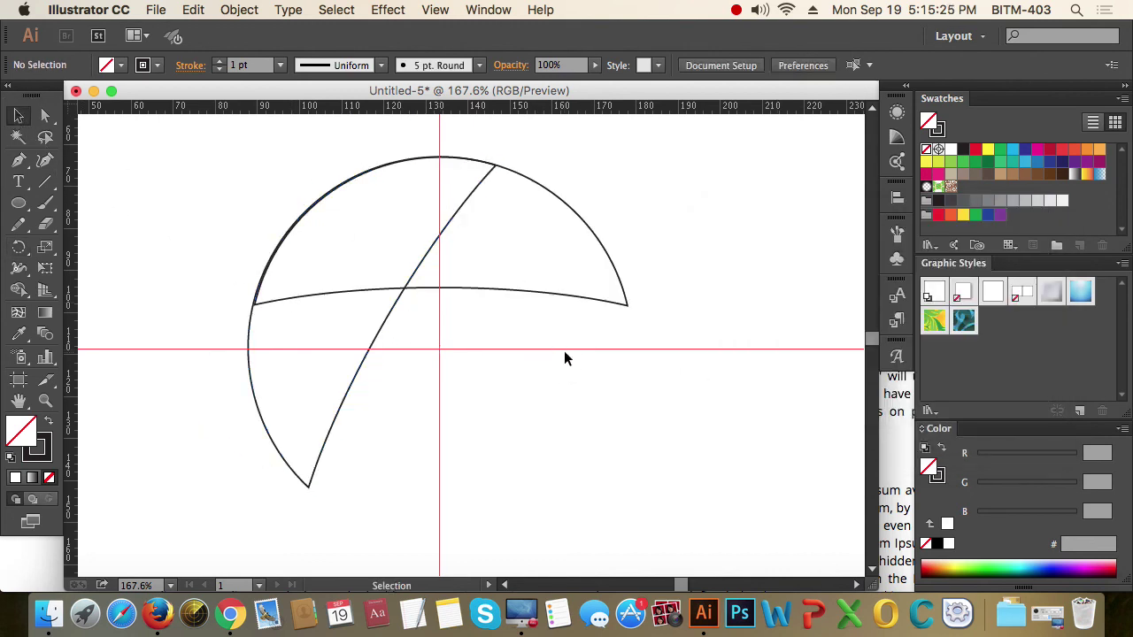
left_click_drag(273, 164, 588, 264)
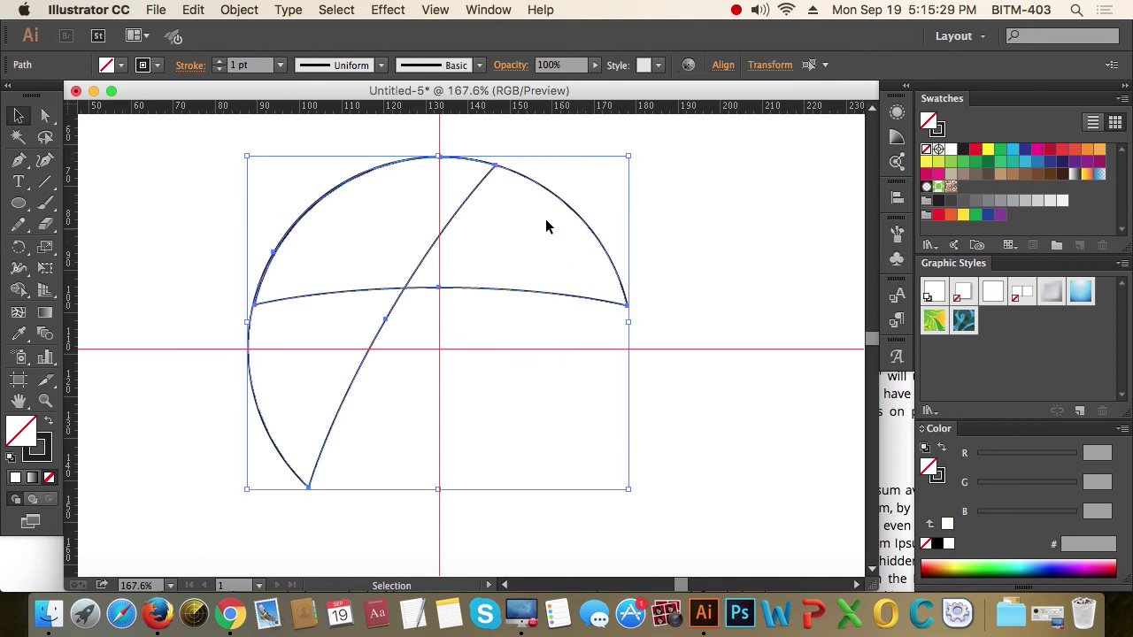
left_click(536, 153)
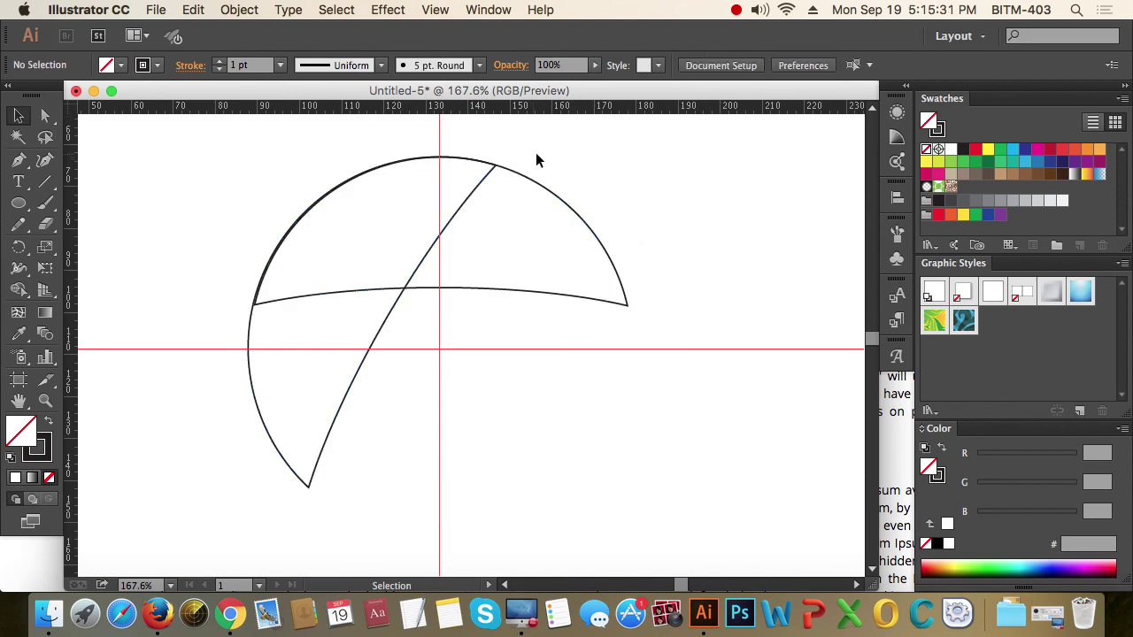
left_click(478, 190)
left_click(464, 366)
- Bring the rotated copy to the front, above the original dome shape
left_click_drag(387, 420, 298, 367)
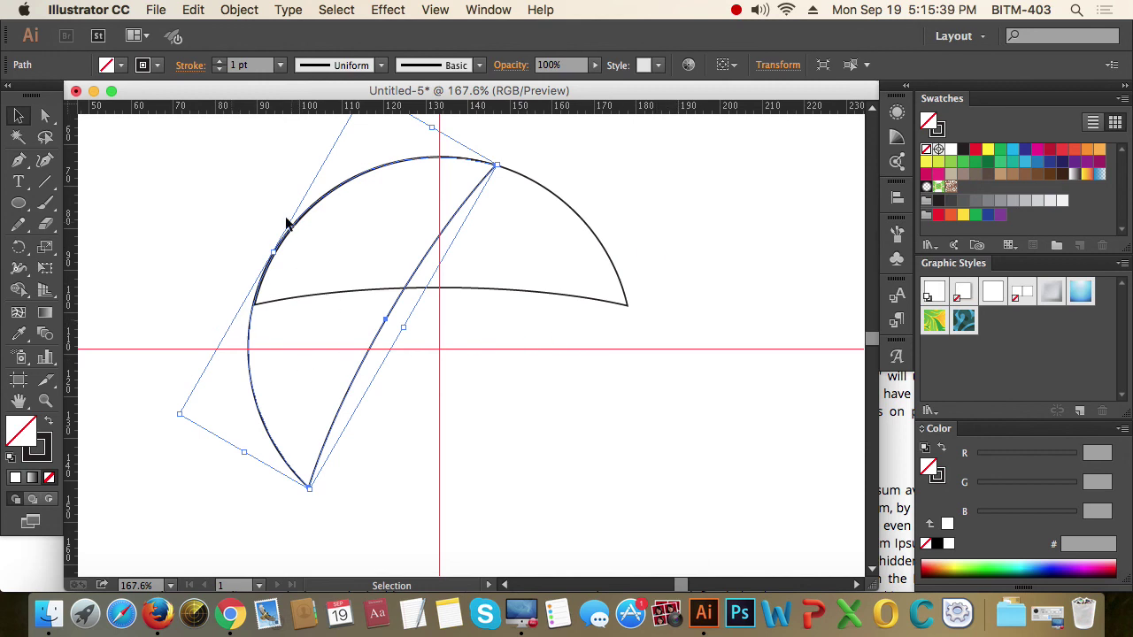
key("super")
right_click(371, 358)
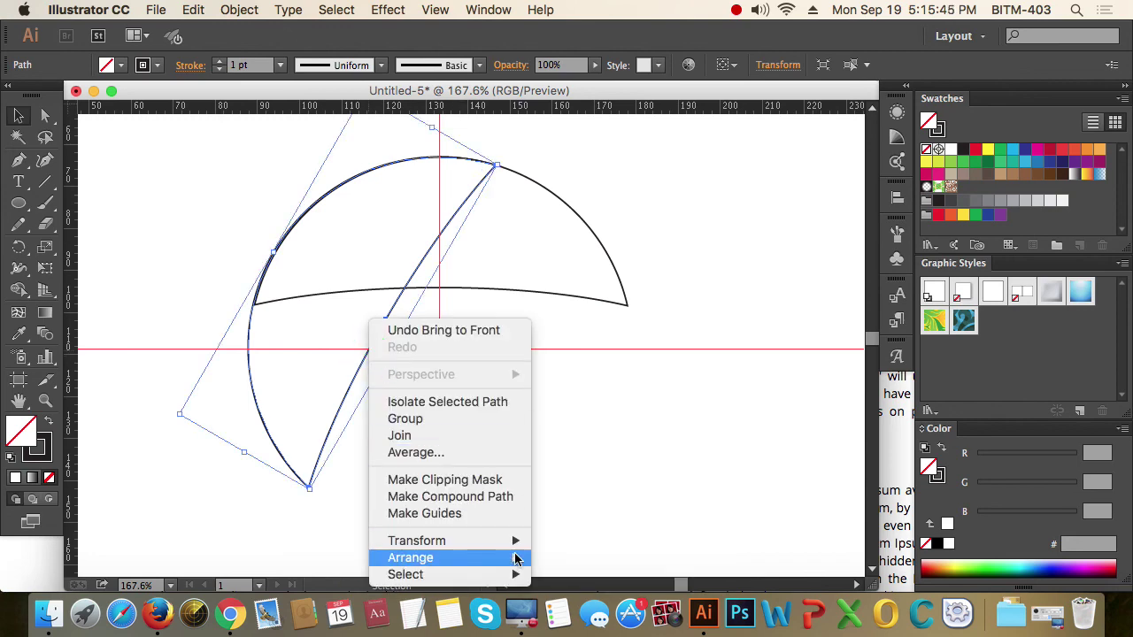
mouse_move(511, 558)
left_click(657, 498)
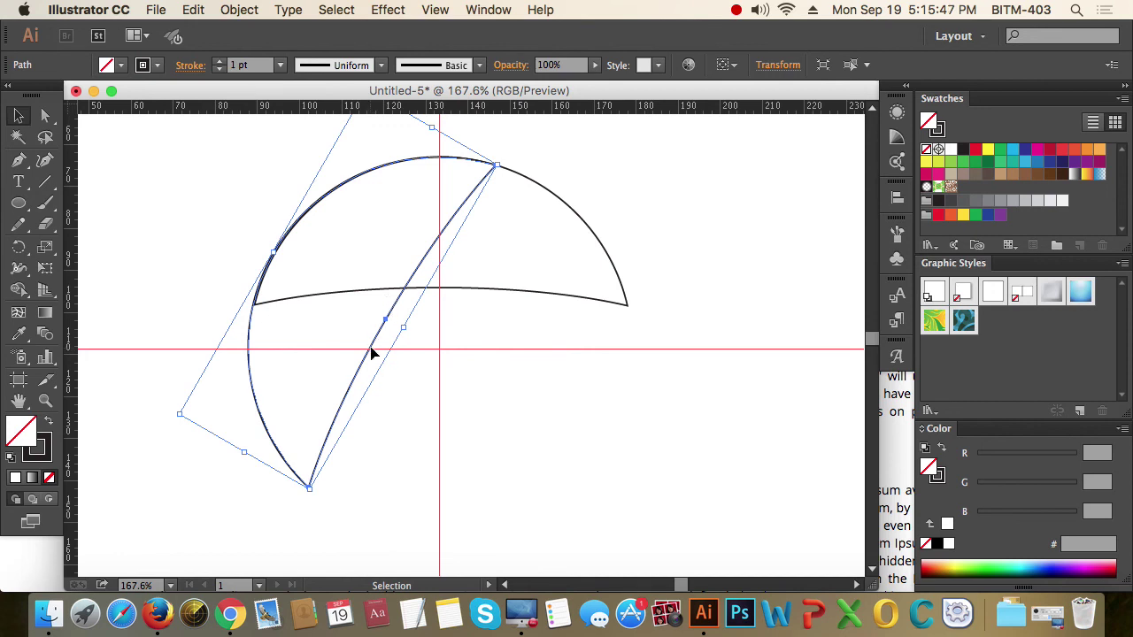
- Bring the original dome to the front and use it to cut the rotated copy with Divide Objects Below
left_click(576, 291)
key("super")
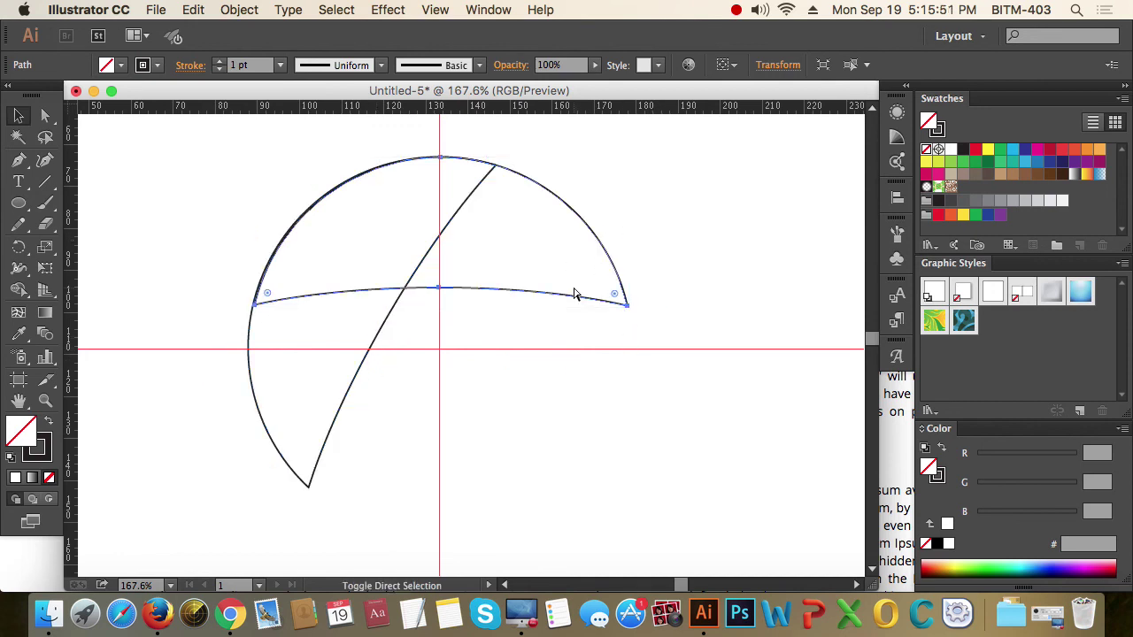
right_click(571, 295)
mouse_move(689, 538)
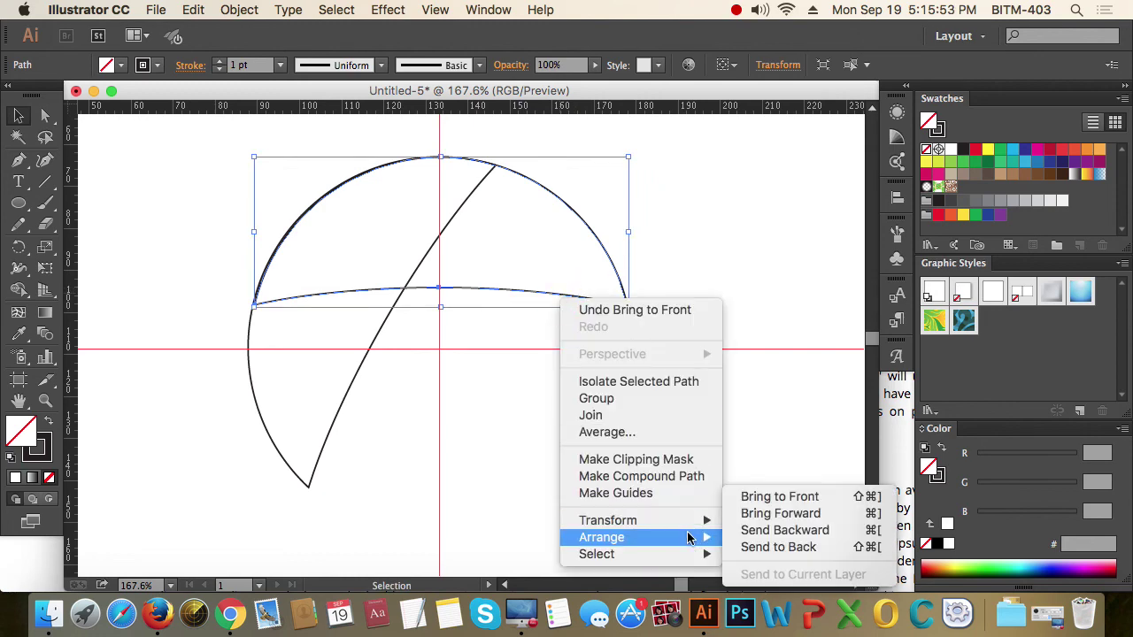
left_click(814, 498)
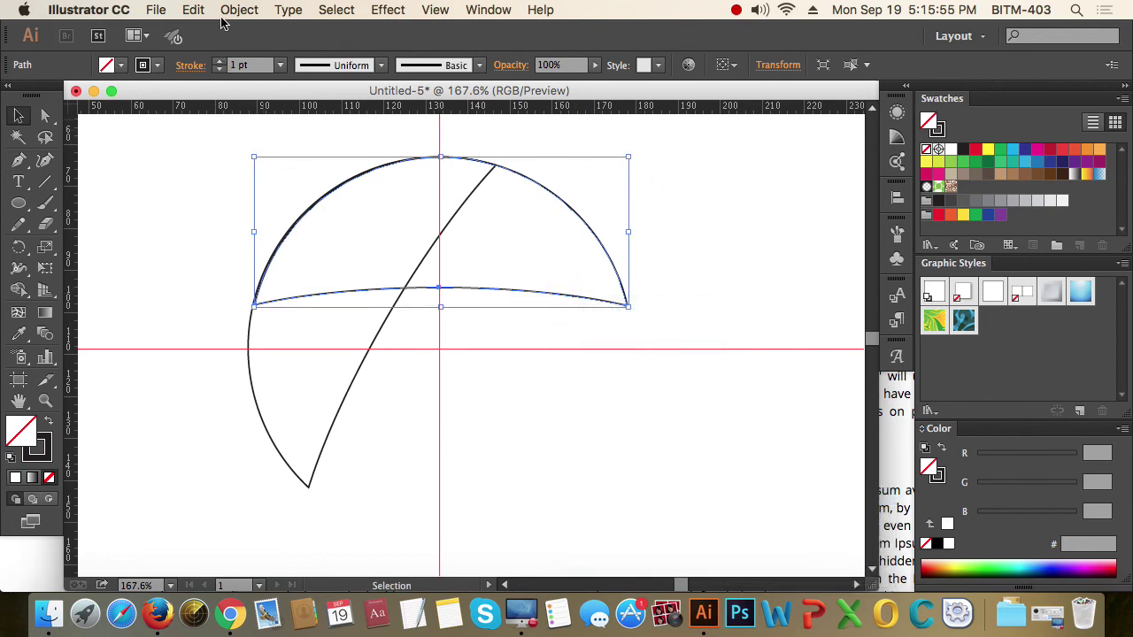
left_click(232, 10)
mouse_move(292, 347)
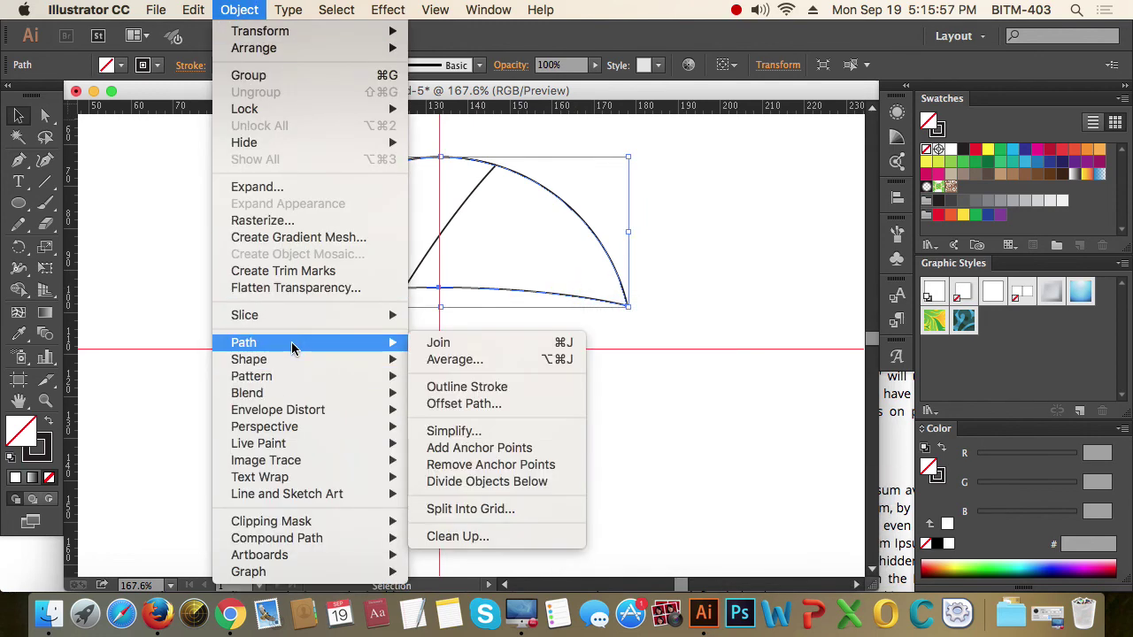
left_click(517, 483)
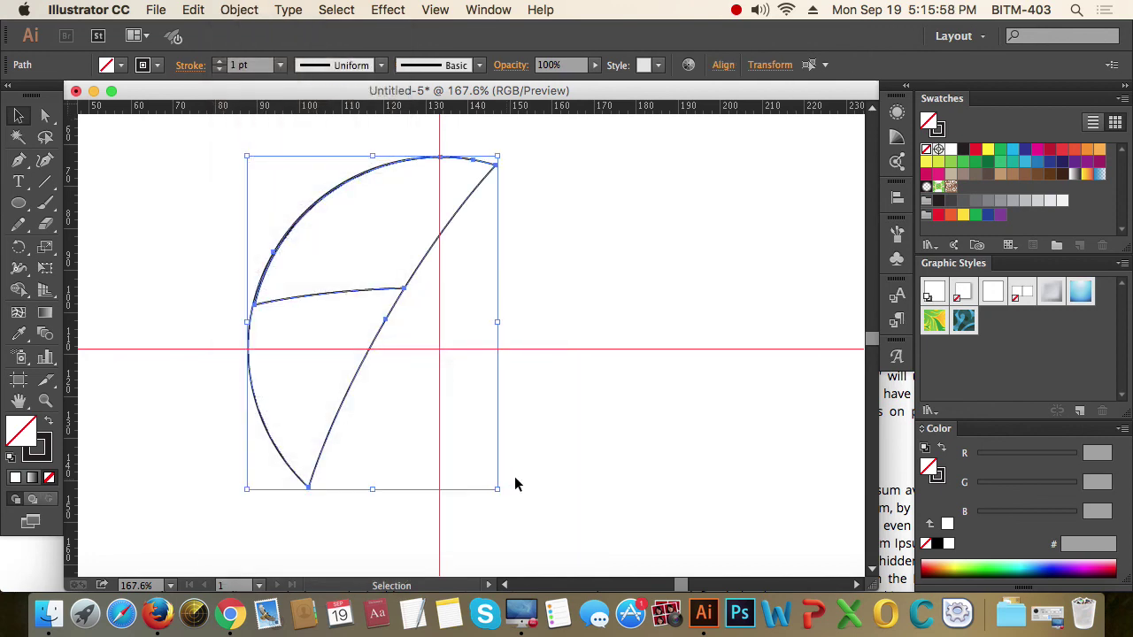
- Delete the overlap piece above the cut, keeping the lower piece of the rotated copy
left_click(610, 440)
left_click(469, 193)
left_click(434, 247)
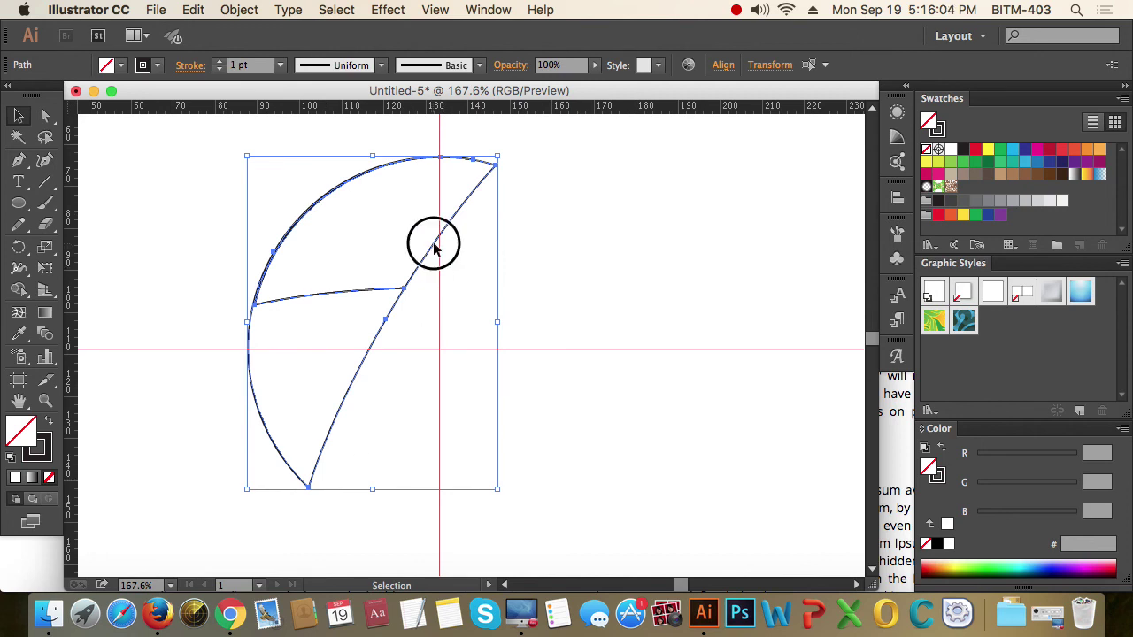
left_click(602, 346)
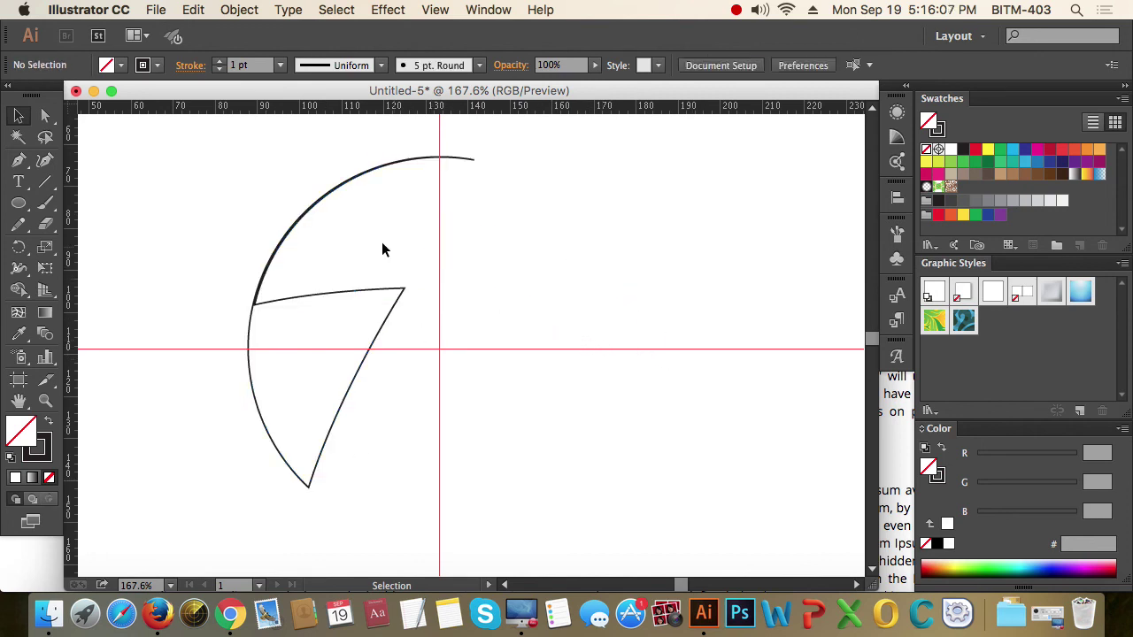
- Examine closely the corner where the cut edge meets the doubled outer arc
left_click(46, 115)
key("super+space")
left_click_drag(232, 286, 310, 324)
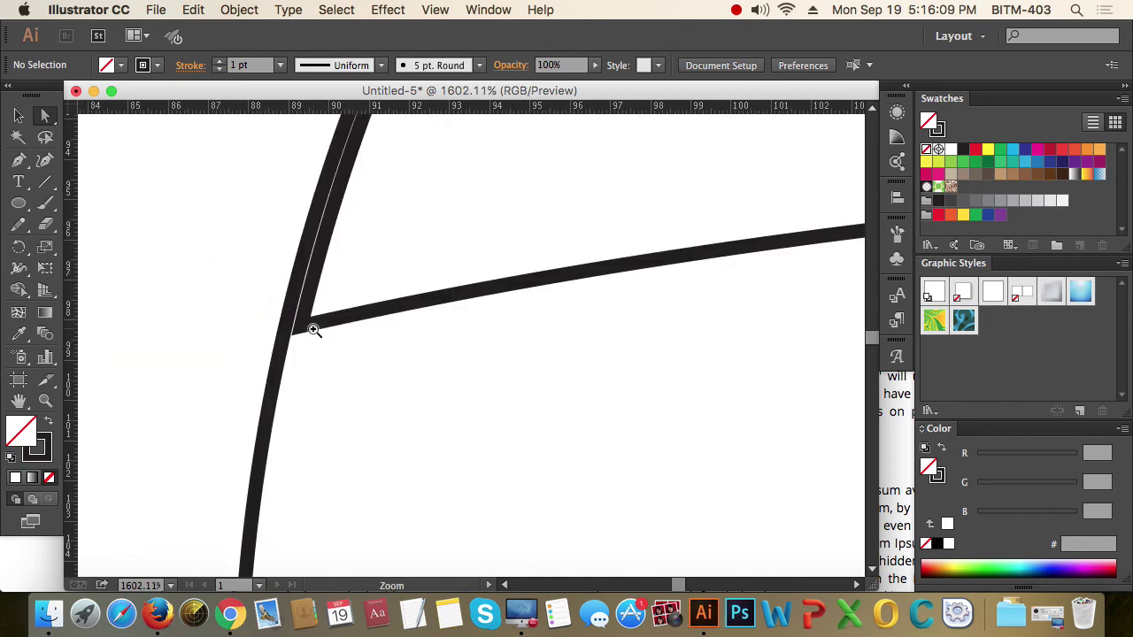
left_click(497, 417)
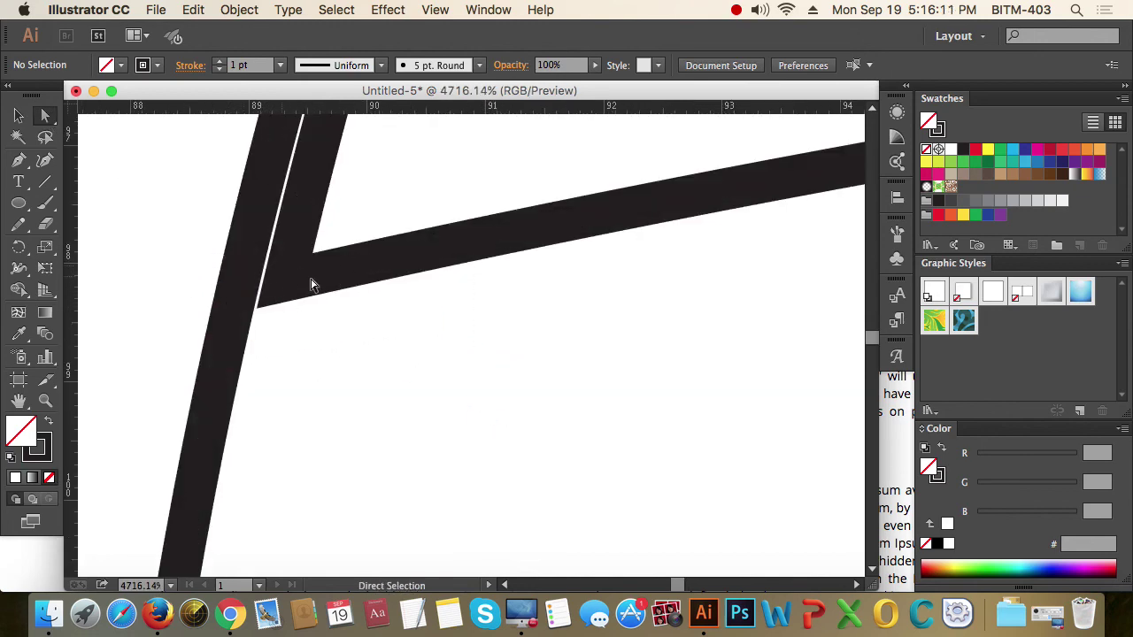
left_click(362, 256, "alt")
left_click(505, 321, "alt")
left_click(544, 331, "alt")
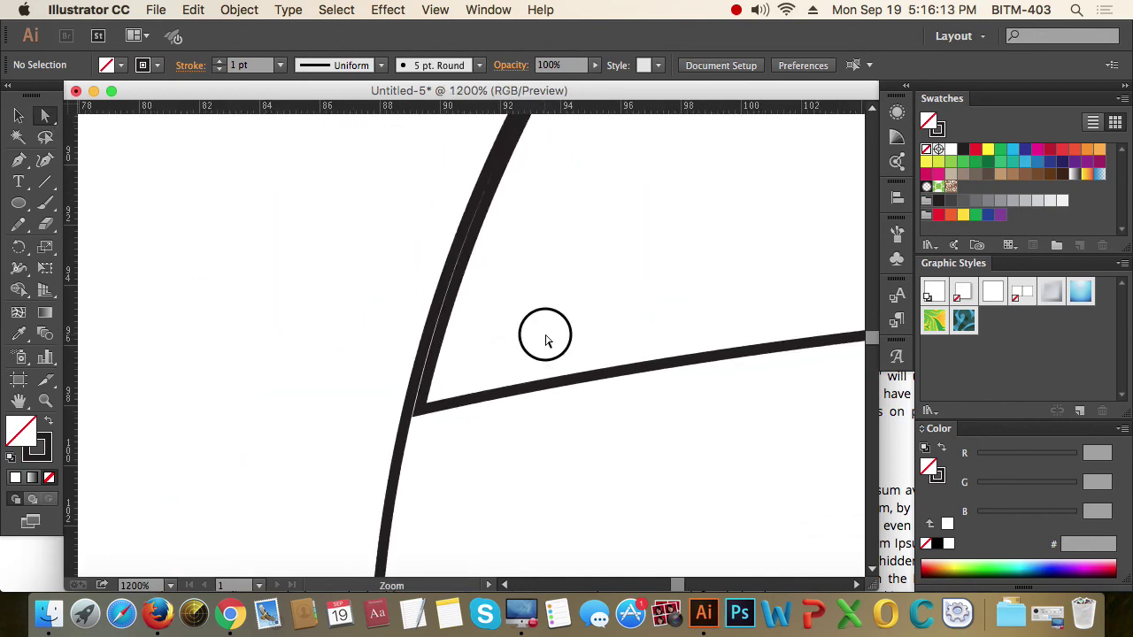
left_click(545, 334, "alt")
left_click(546, 335, "alt")
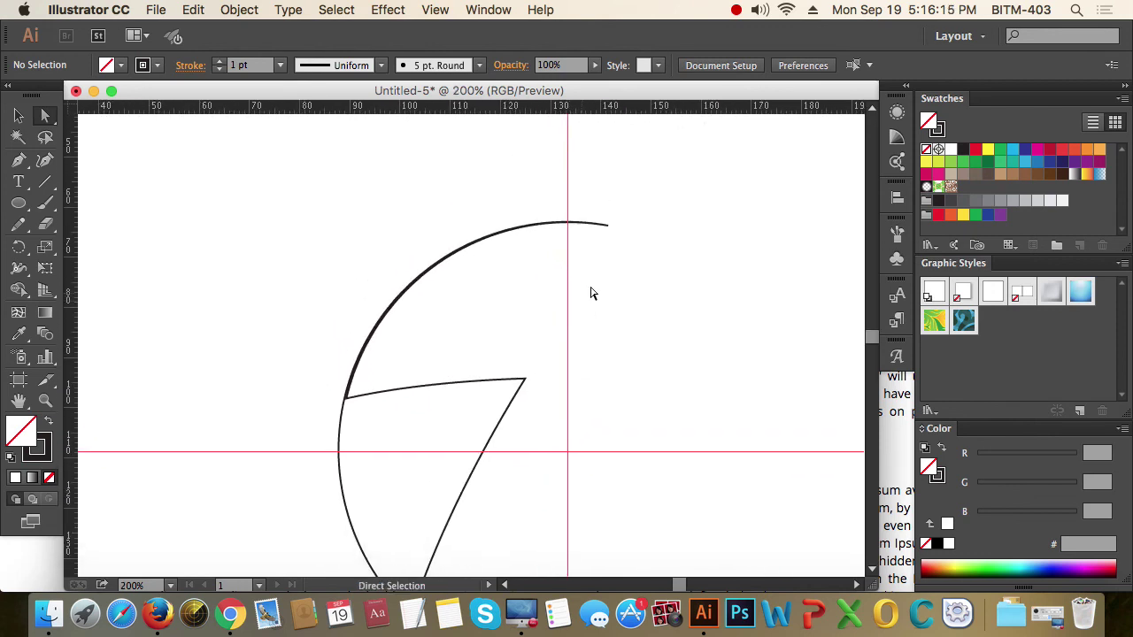
- Delete the surplus anchor points at the upper end of the doubled outer arc, keeping only a short stub above the corner
left_click_drag(619, 208, 594, 257)
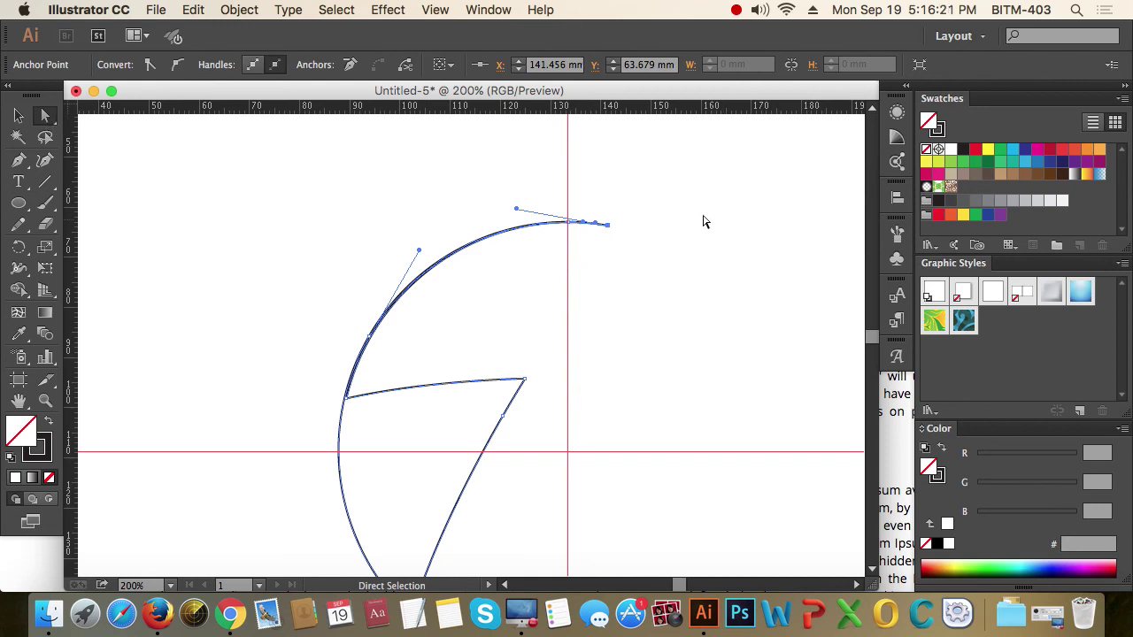
left_click(630, 189)
left_click_drag(658, 187, 572, 273)
key("Delete")
left_click_drag(600, 191, 556, 256)
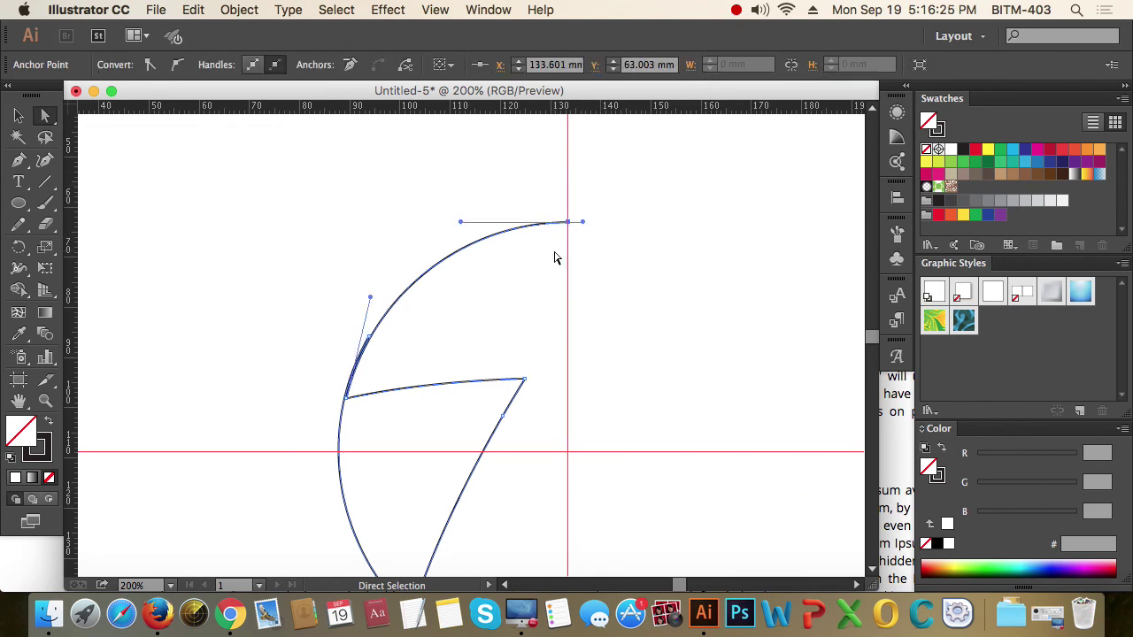
key("Delete")
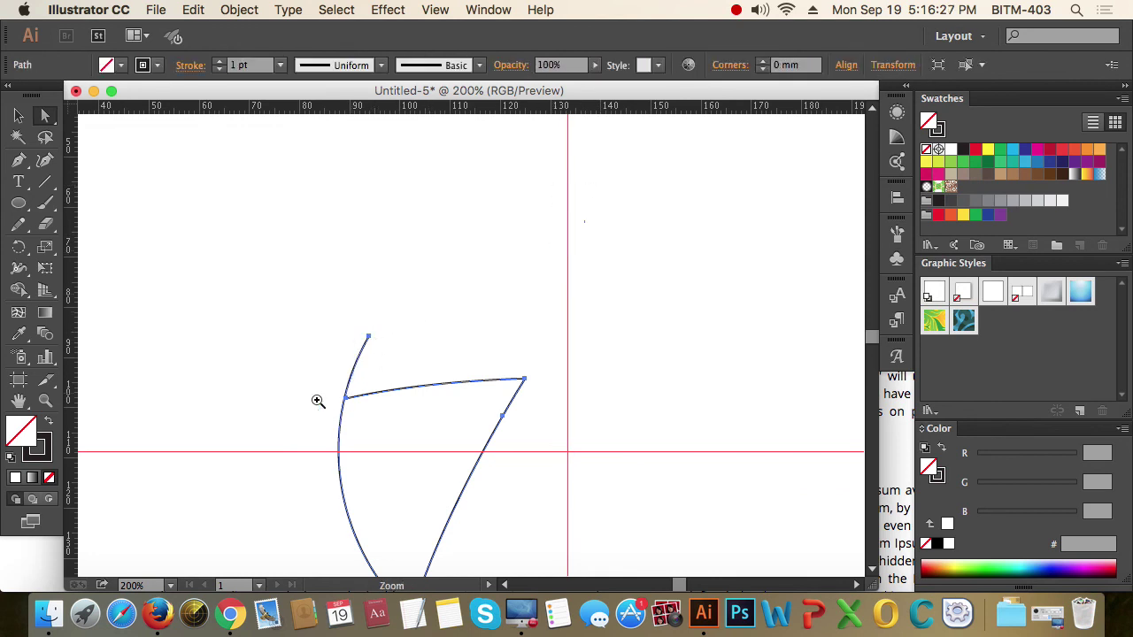
- Add anchor points to the outer arc beside and above the corner with the Pen tool, and delete the stub extending above the cut edge
left_click_drag(315, 389, 410, 432)
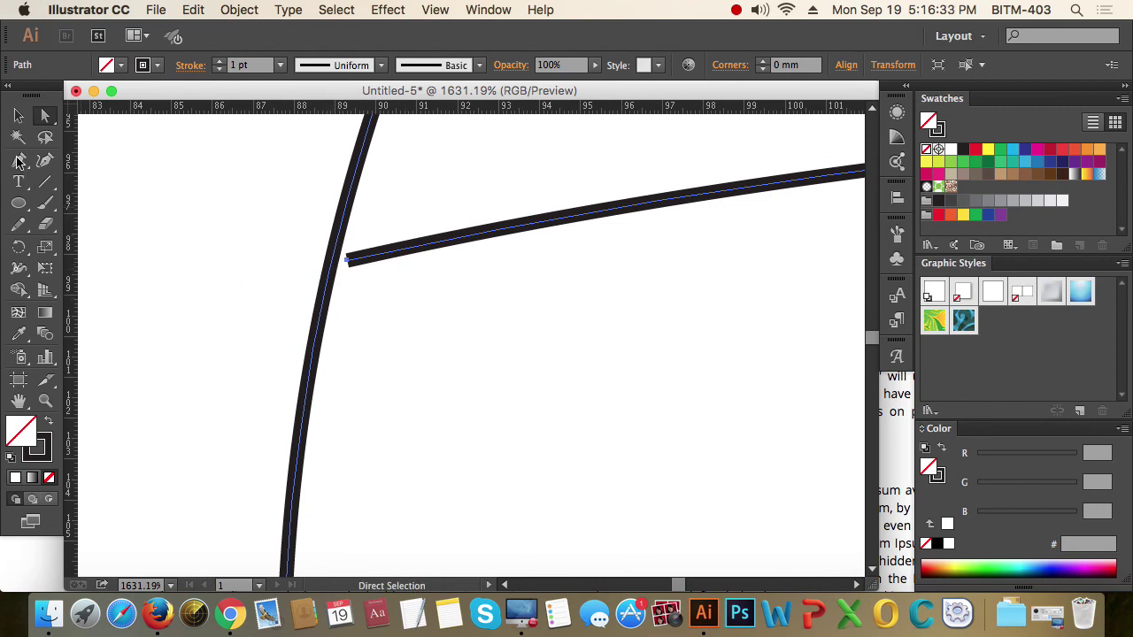
left_click(19, 160)
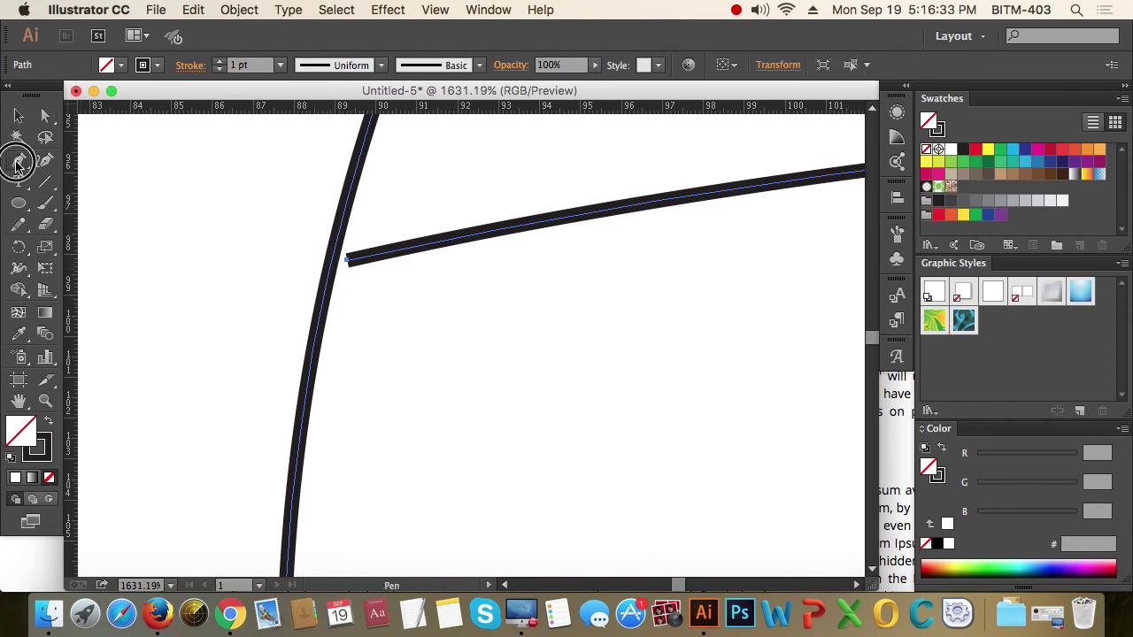
left_click(335, 272)
key("super+minus")
left_click(556, 274)
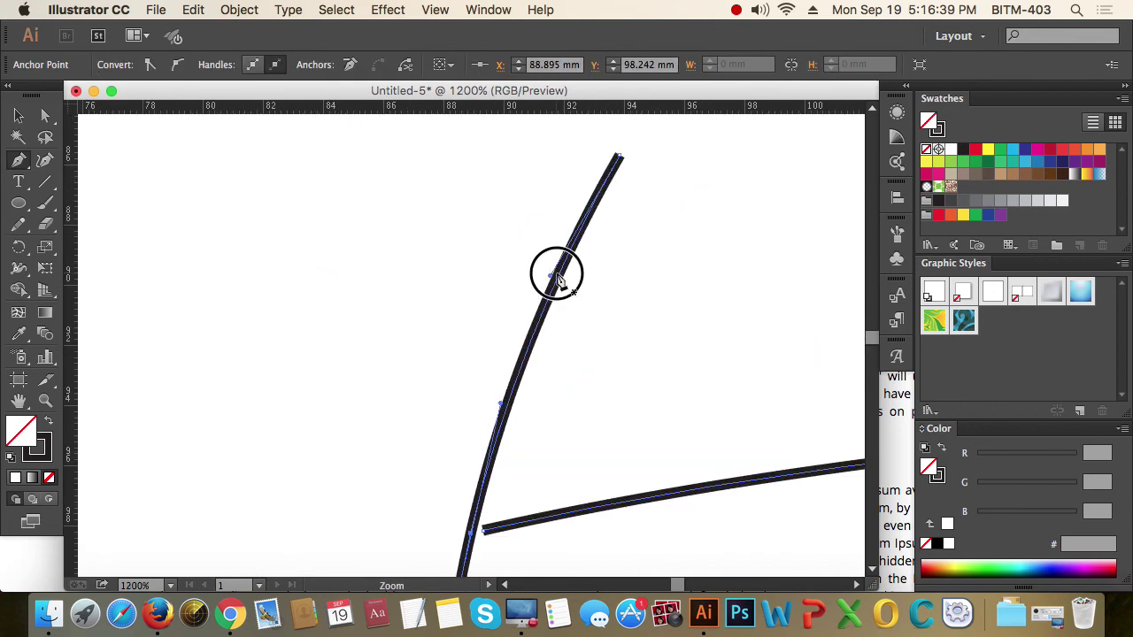
key("super+minus")
left_click(46, 116)
left_click_drag(571, 221, 479, 320)
key("Delete")
- Move the outer arc's open endpoint onto the cut edge's endpoint and join the two into a closed corner
left_click(567, 413, "alt+super")
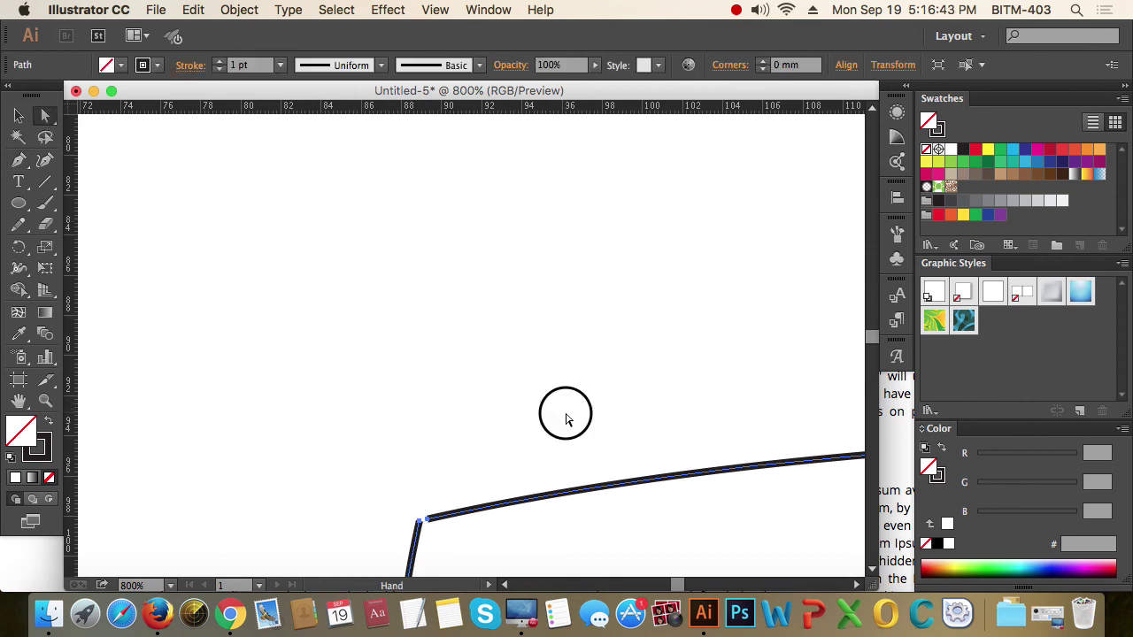
left_click(509, 342, "alt+super")
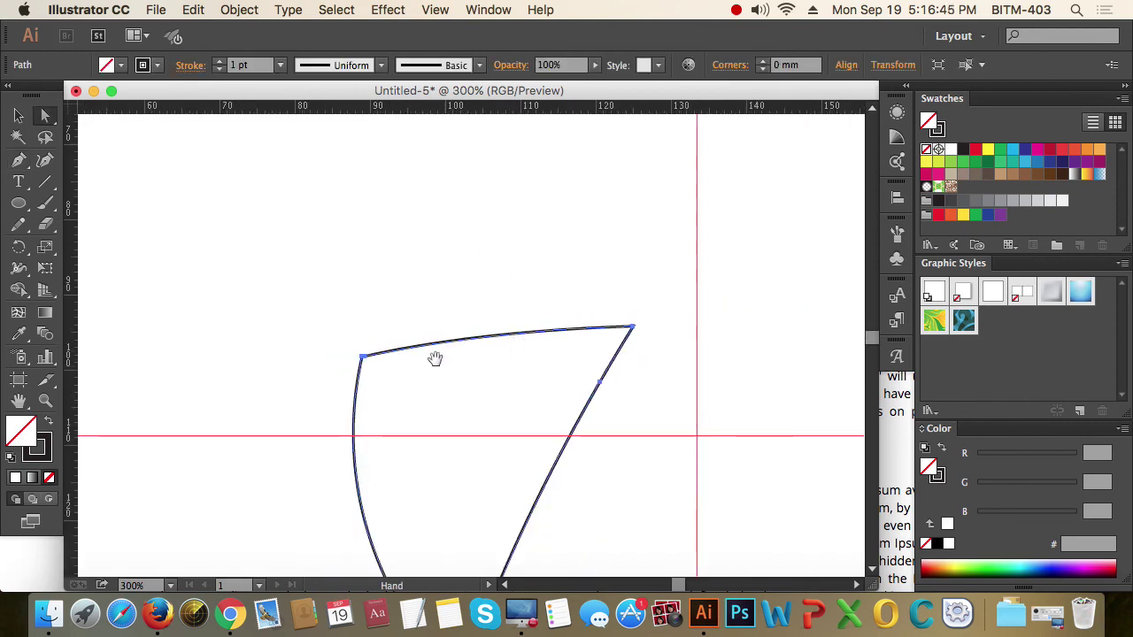
left_click_drag(342, 329, 413, 387)
left_click_drag(307, 271, 377, 350)
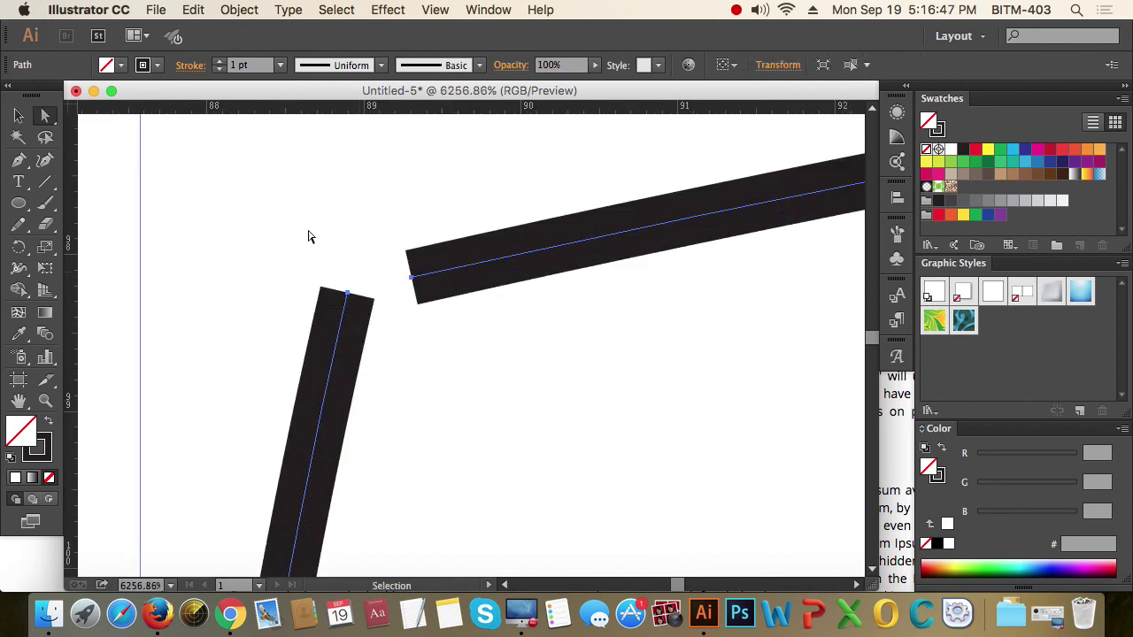
left_click_drag(262, 246, 410, 278)
left_click(351, 213)
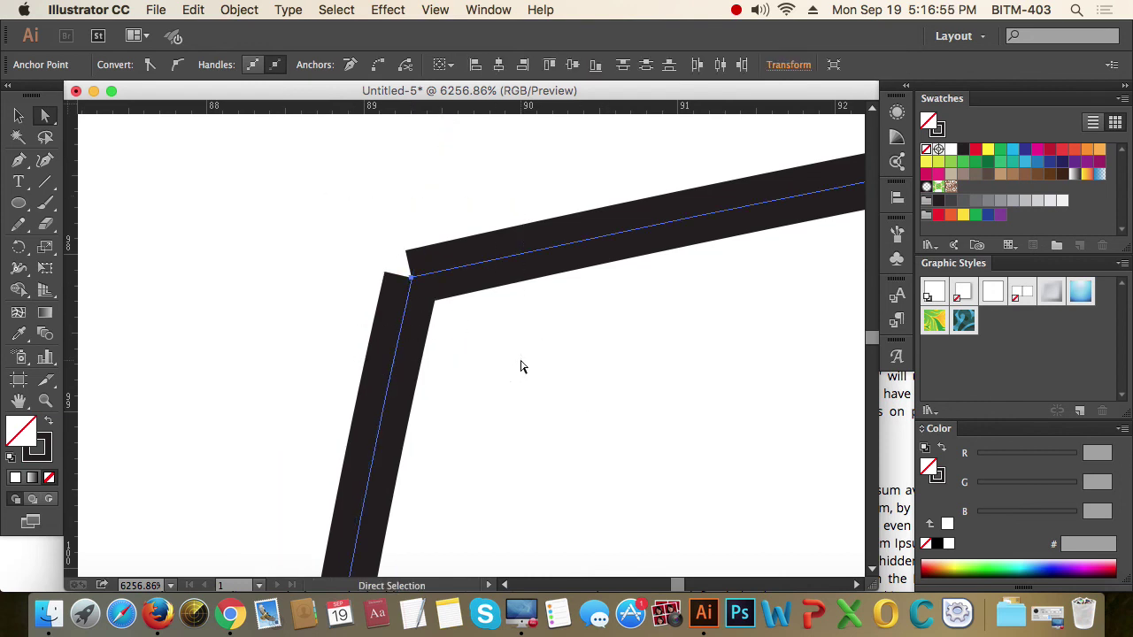
key("super")
key("super+j")
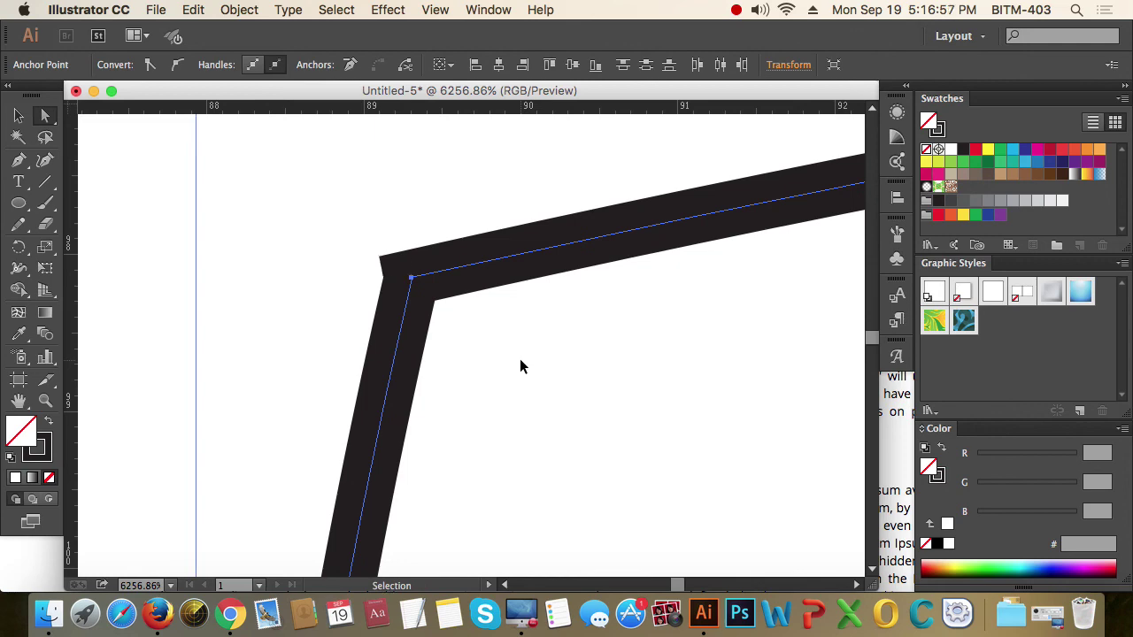
- Examine the joined corner and the whole blade outline with nothing selected
key("super+shift+a")
key("z")
left_click(632, 379, "alt")
left_click(625, 372, "alt")
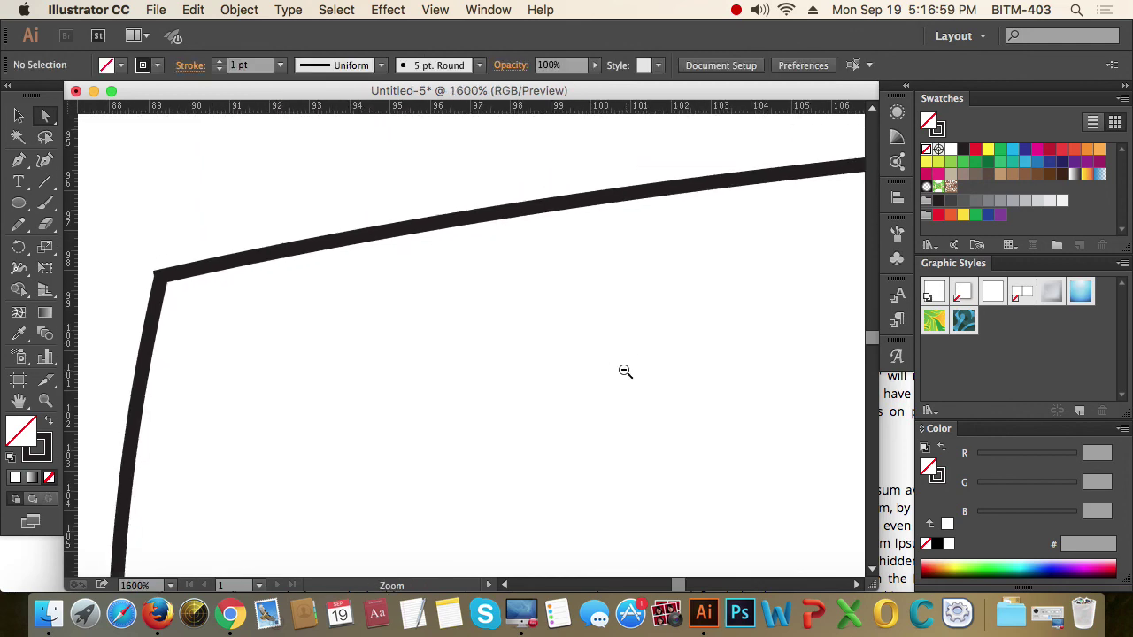
left_click(622, 372, "alt")
left_click(620, 370, "alt")
left_click_drag(416, 363, 541, 313)
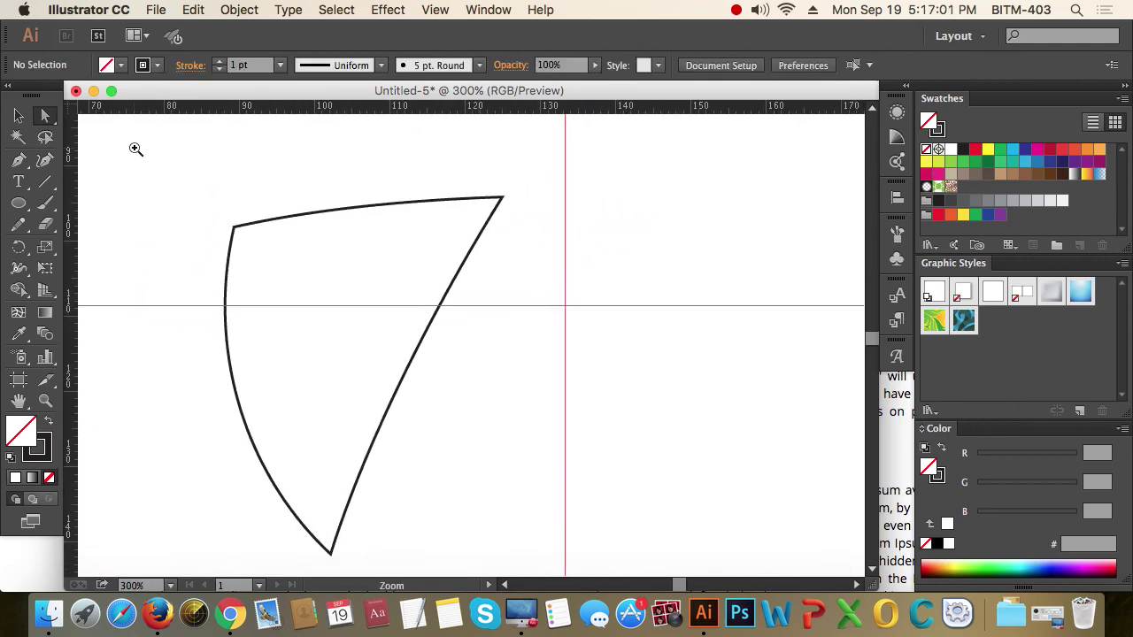
left_click_drag(149, 154, 863, 521)
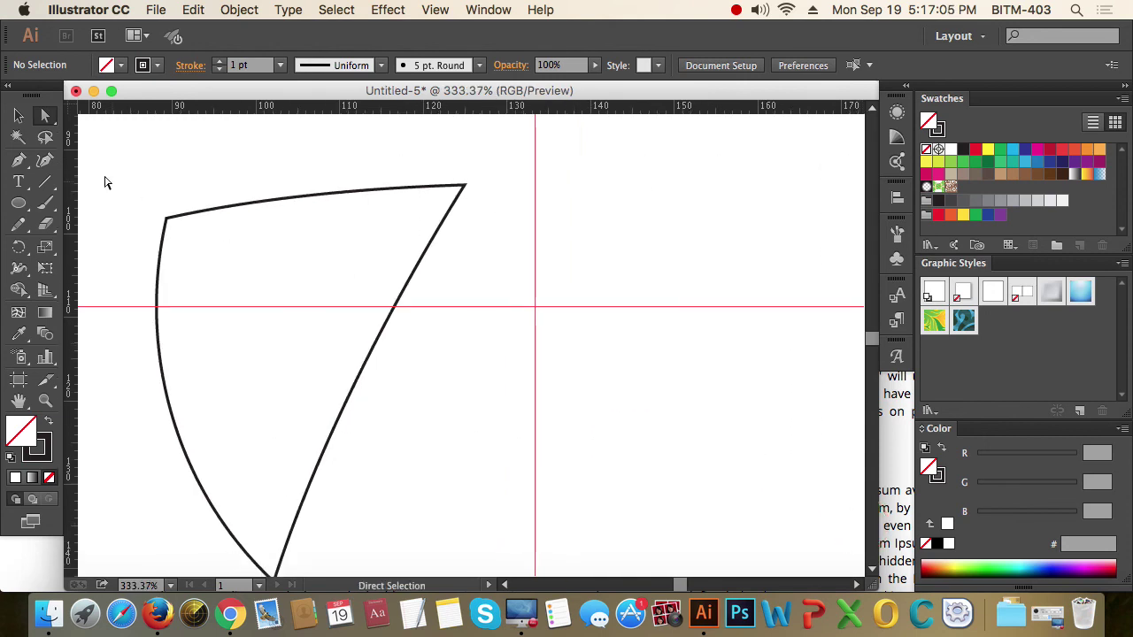
- Rotate a copy of the blade shape by 60° about the intersection of the two guides
left_click(19, 116)
left_click(434, 369)
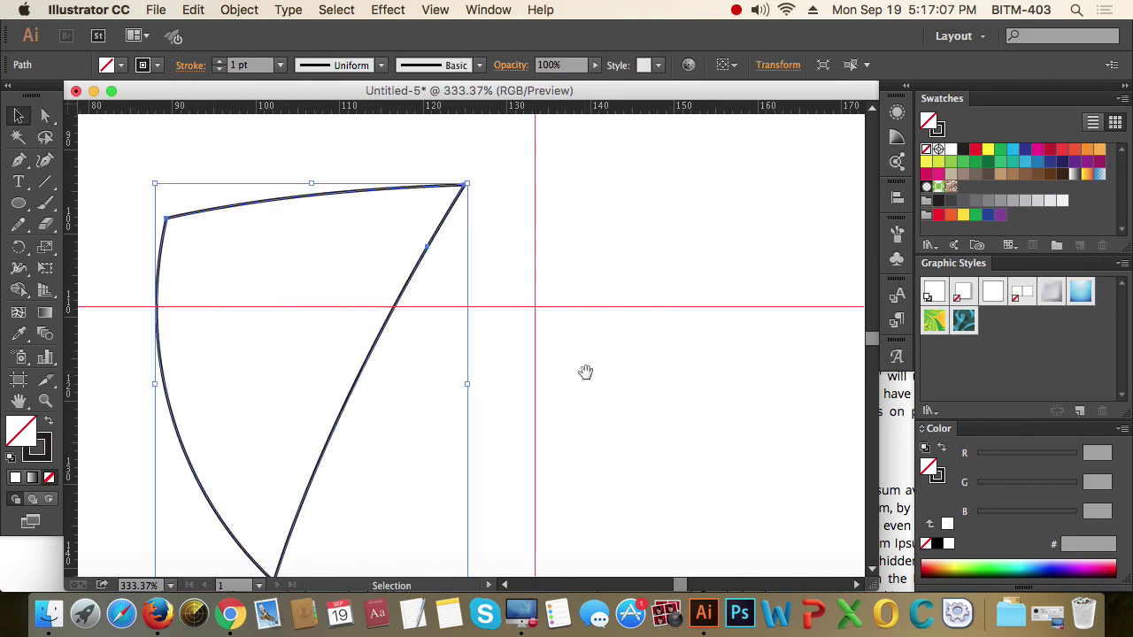
left_click(473, 335, "alt+super")
left_click(473, 336, "alt+super")
scroll(516, 348, "right", 2)
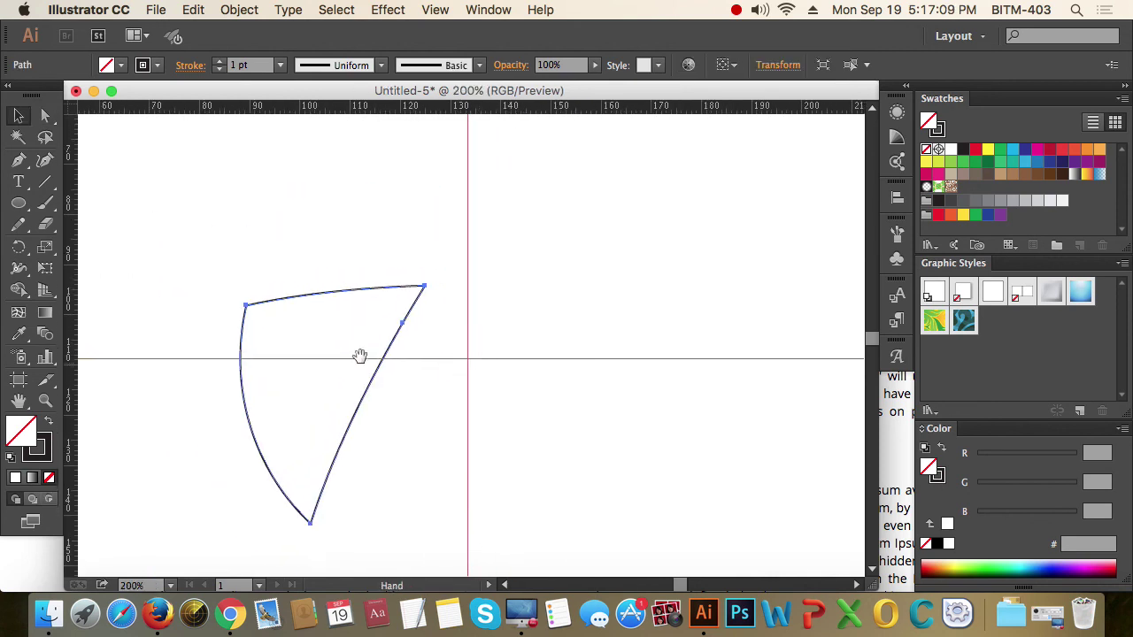
left_click(21, 250)
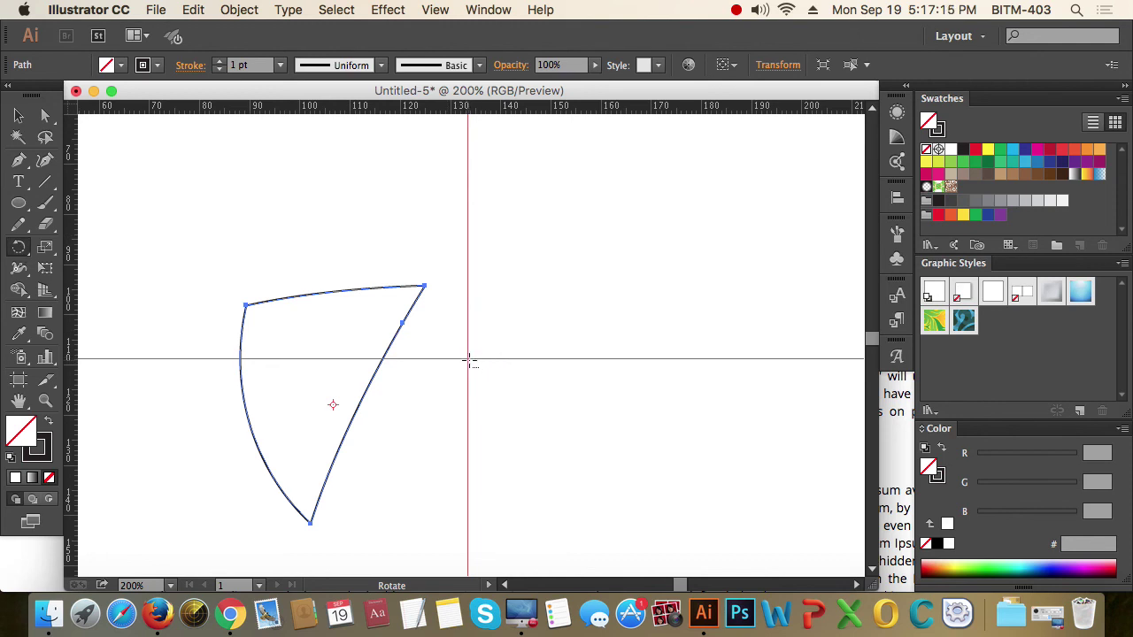
left_click(469, 360, "alt")
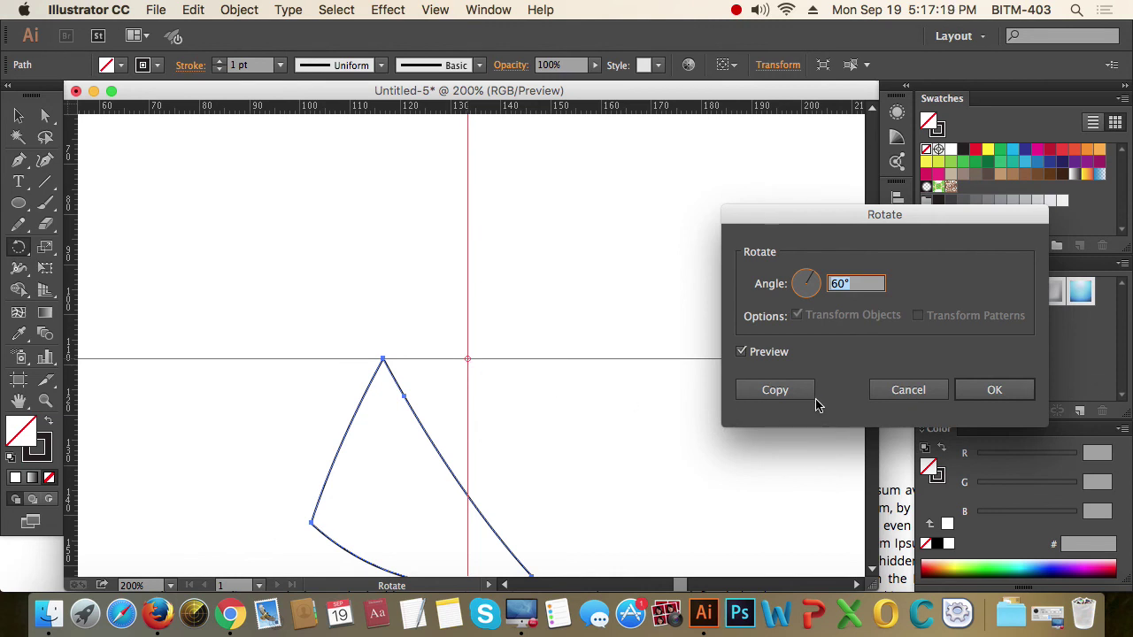
left_click(775, 390)
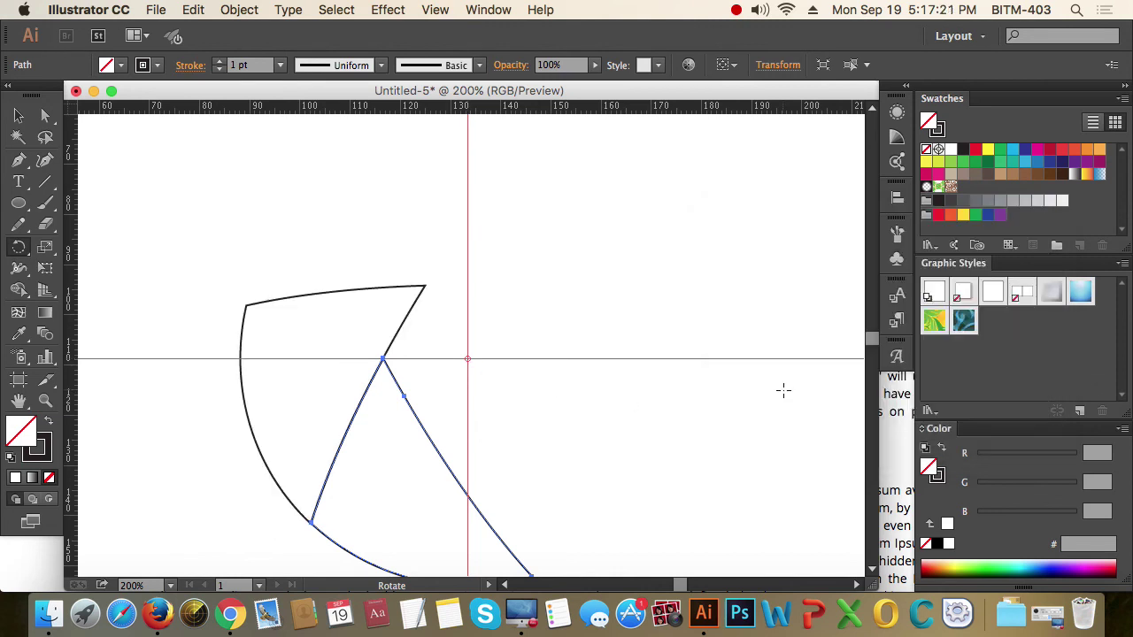
- Repeat the rotated copy four more times to complete the six-blade ring, and hide the guides
key("super+d")
key("super+d")
key("super+d")
key("super+d")
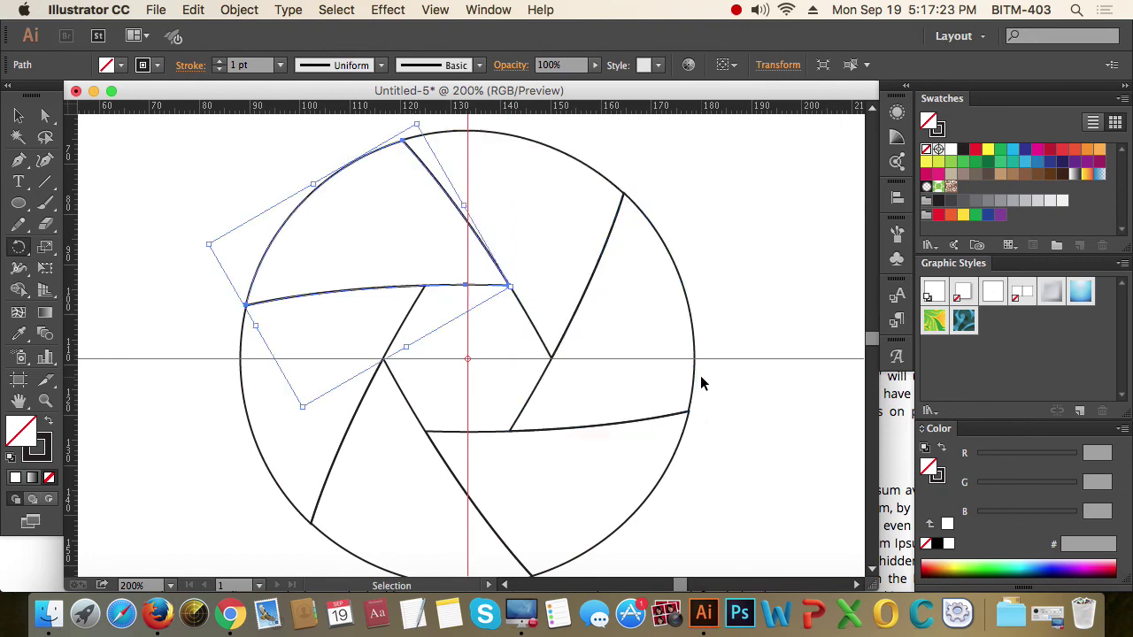
left_click(18, 116)
left_click(179, 187)
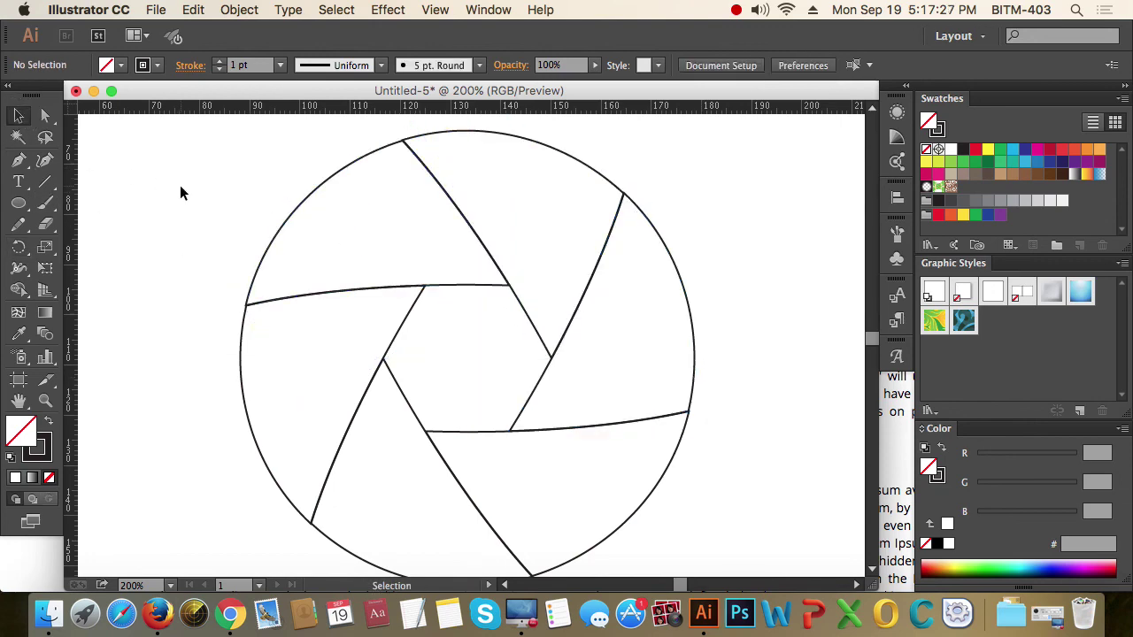
- Select all six blades and remove their stroke
key("super+space")
left_click(445, 381, "alt+super")
left_click(445, 380, "alt+super")
left_click_drag(381, 198, 659, 456)
left_click_drag(711, 501, 283, 215)
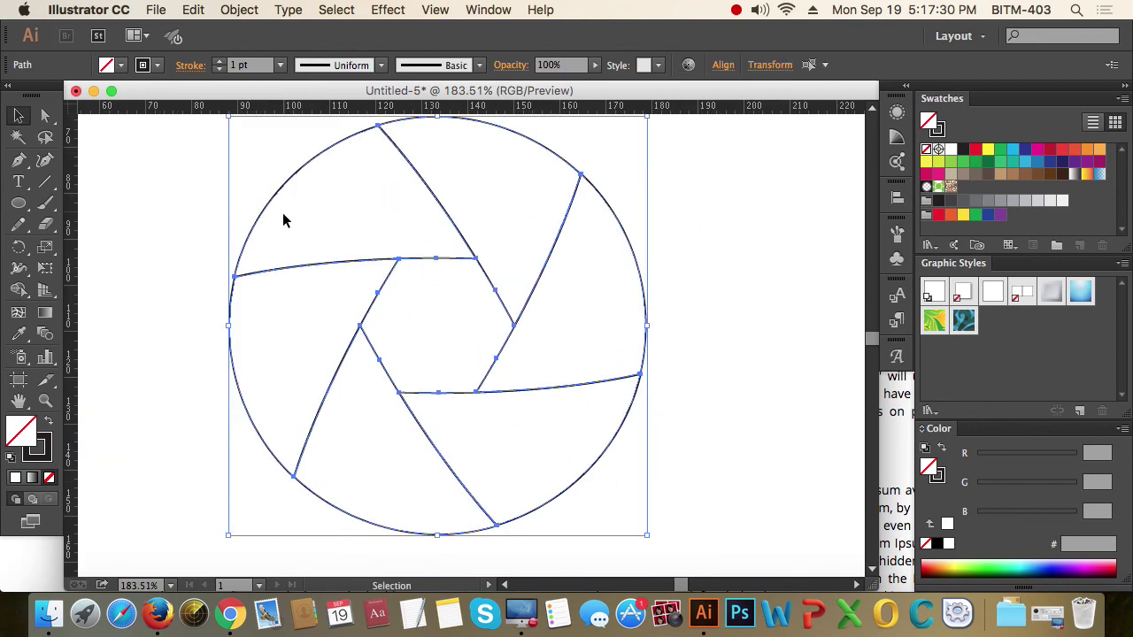
left_click(48, 448)
left_click(49, 479)
- Fill the selected blades with the yellow-to-red linear gradient swatch and deselect them
left_click(17, 428)
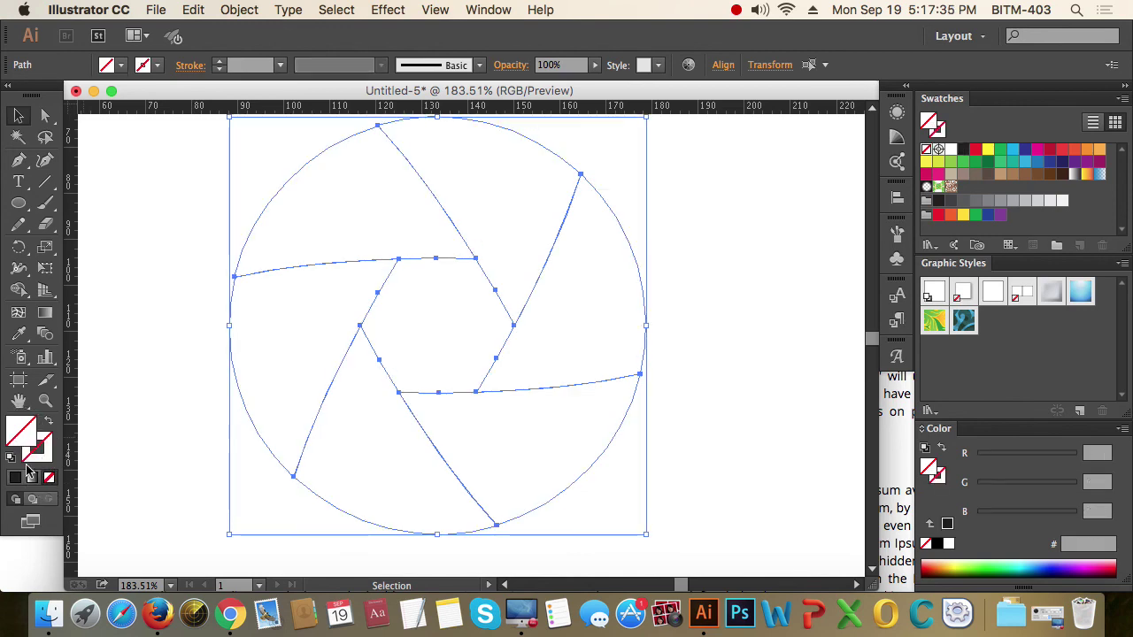
left_click(32, 478)
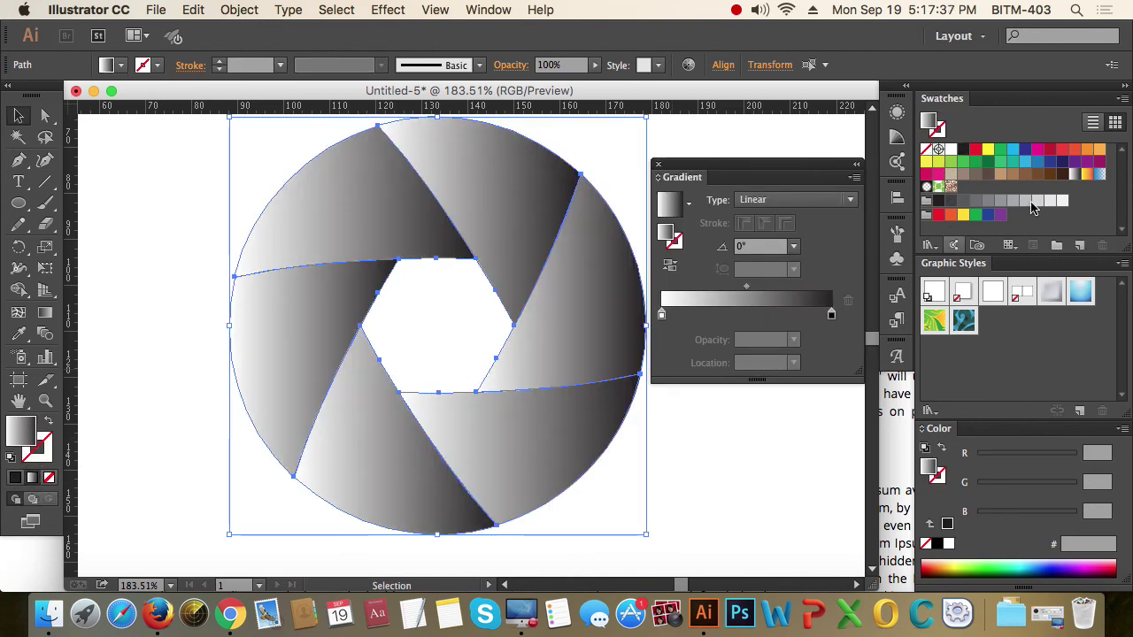
left_click(1087, 177)
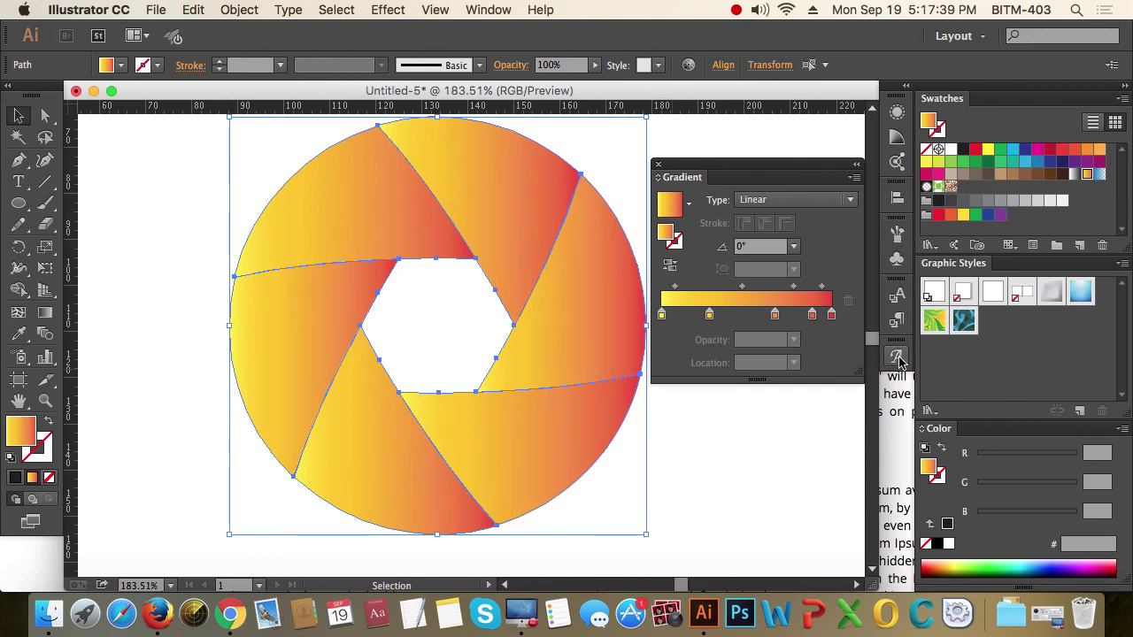
left_click(751, 457)
- Select the uppermost blade, activate the Gradient tool for it, and switch to Firefox
left_click(500, 206)
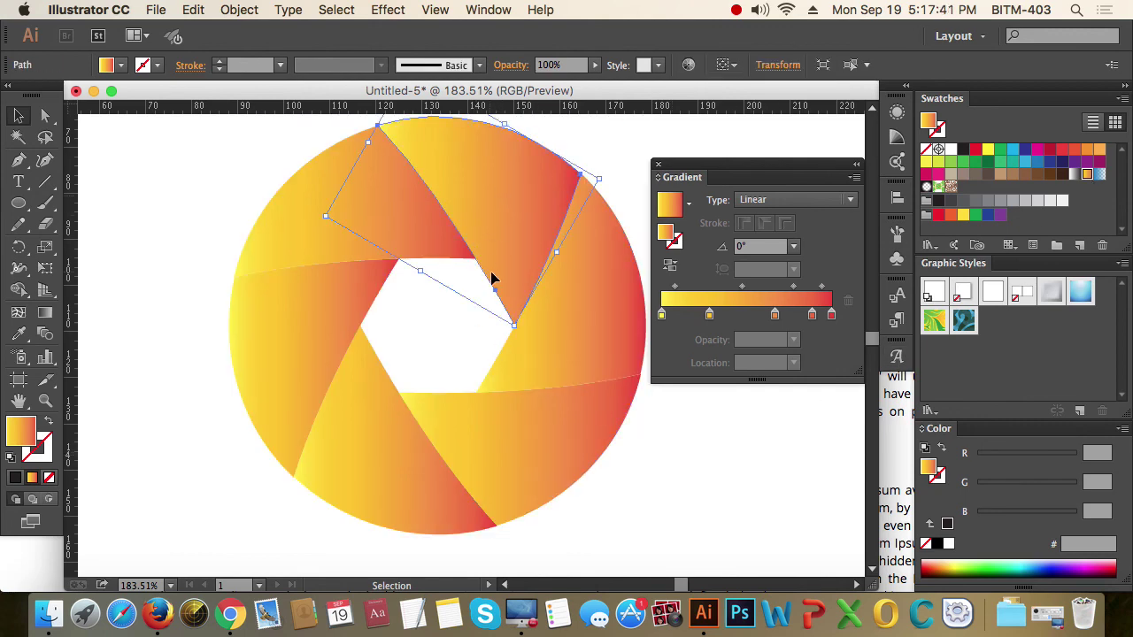
key("g")
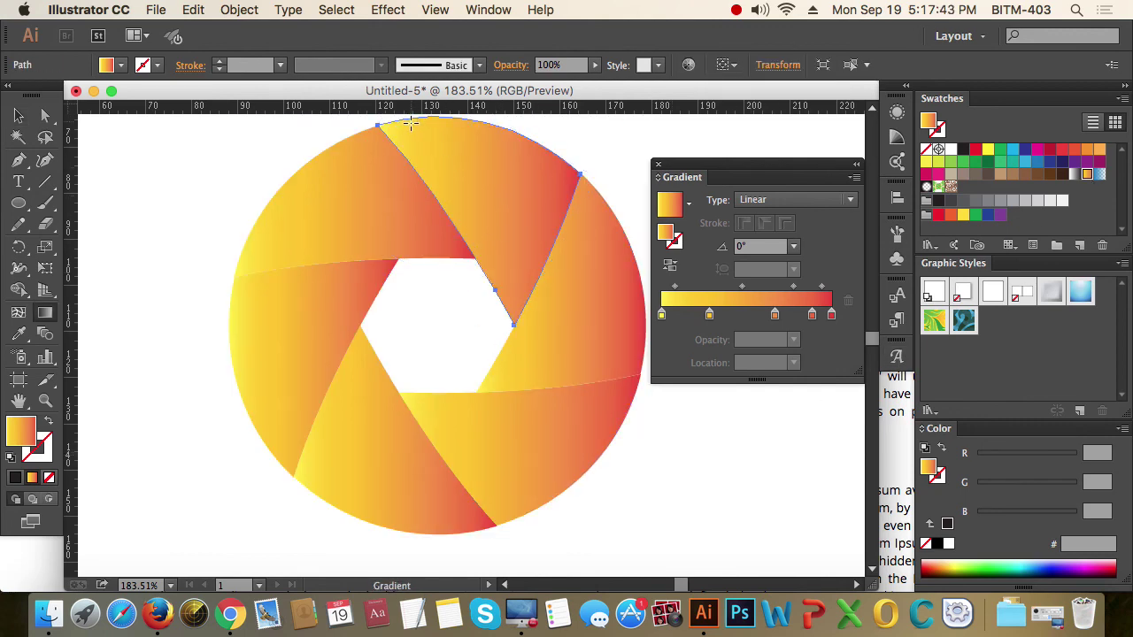
left_click(500, 246, "alt")
key("super+Tab")
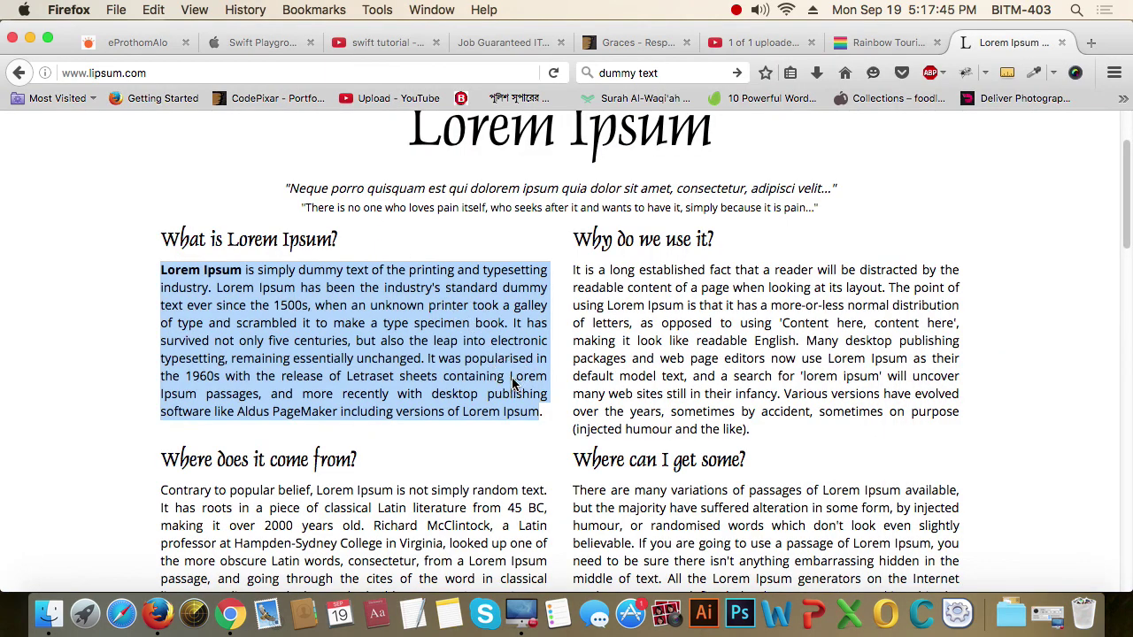